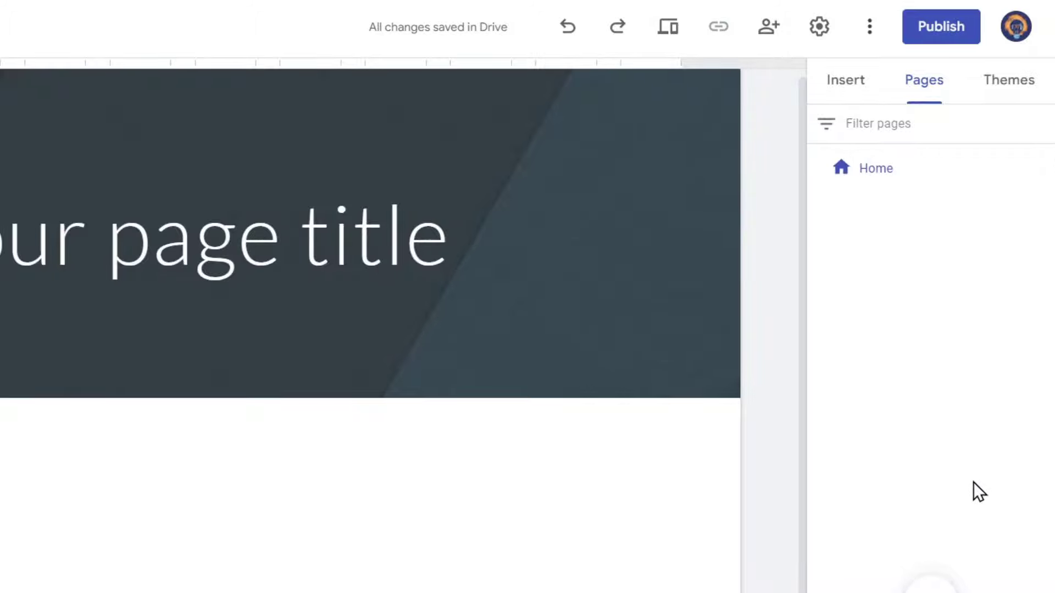
# Examine the options for adding pages and the available site themes, and open the site name for editing
pyautogui.moveTo(946, 590)
pyautogui.moveTo(936, 508)
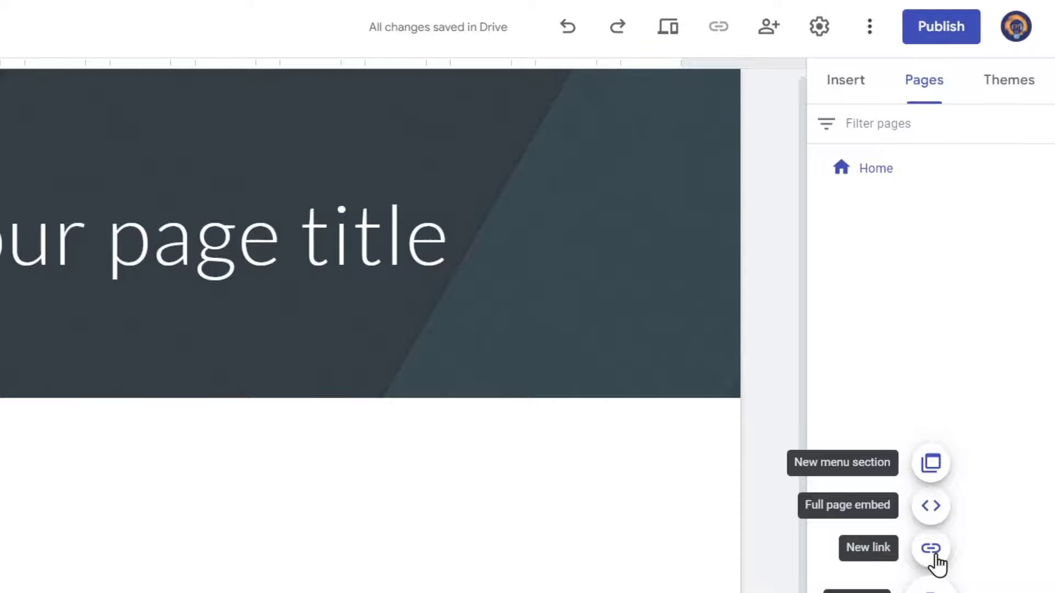
pyautogui.click(999, 98)
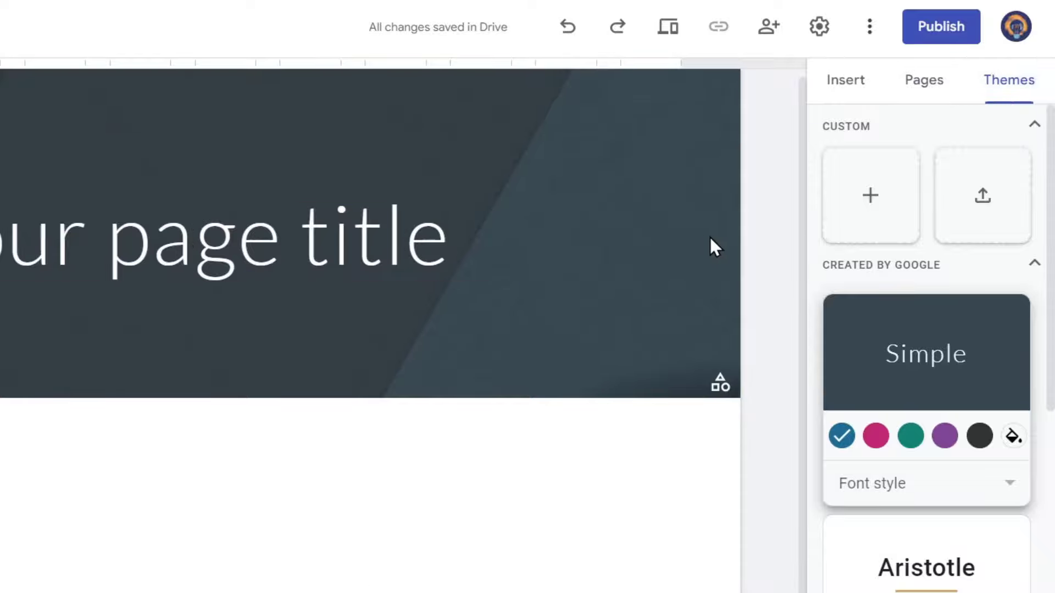
pyautogui.scroll(-4, 948, 260)
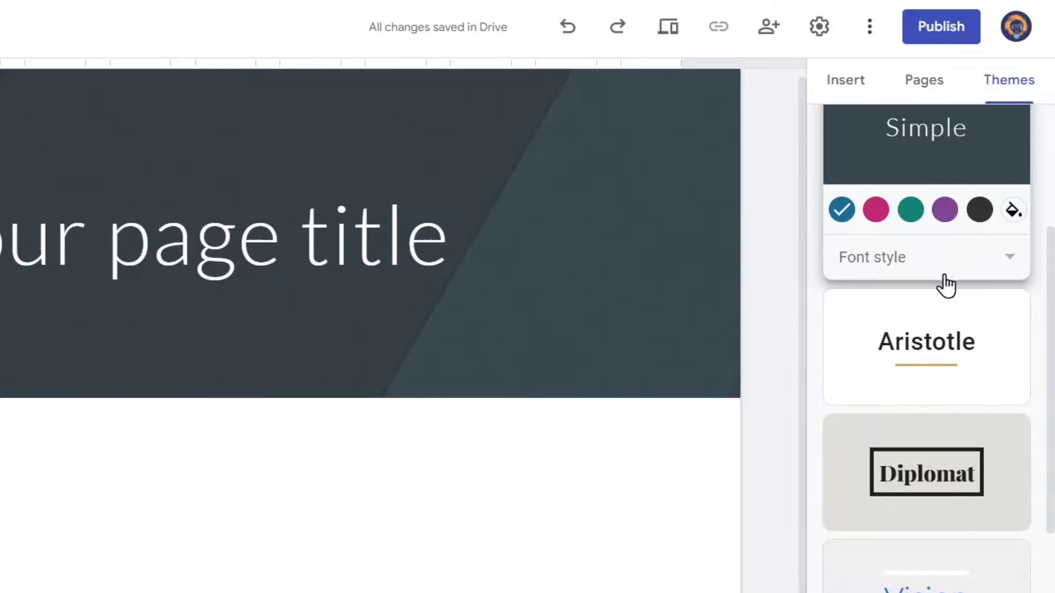
pyautogui.scroll(-4, 964, 222)
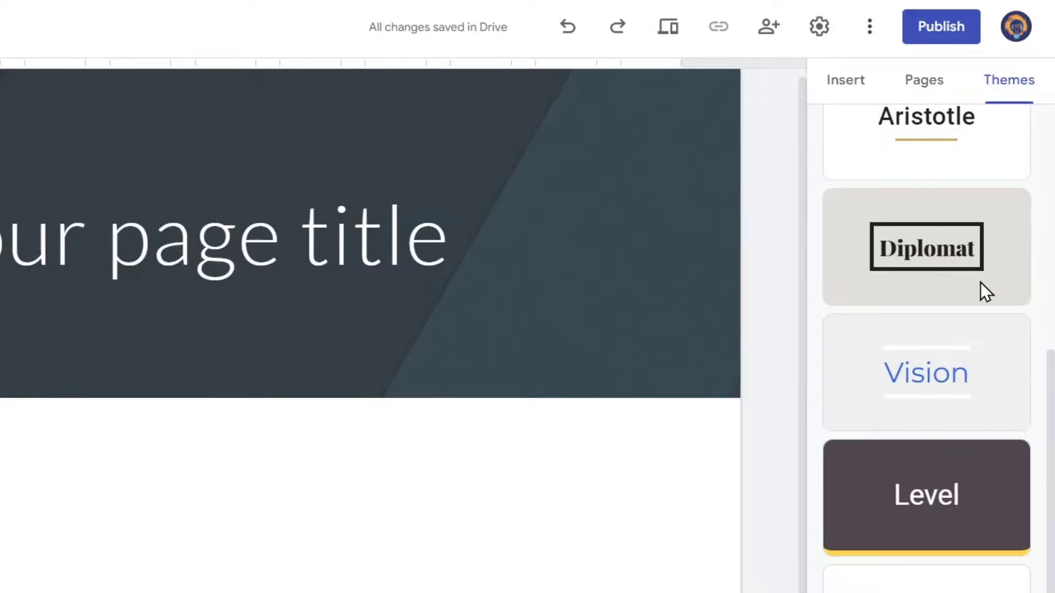
pyautogui.scroll(-1, 981, 282)
pyautogui.scroll(8, 950, 536)
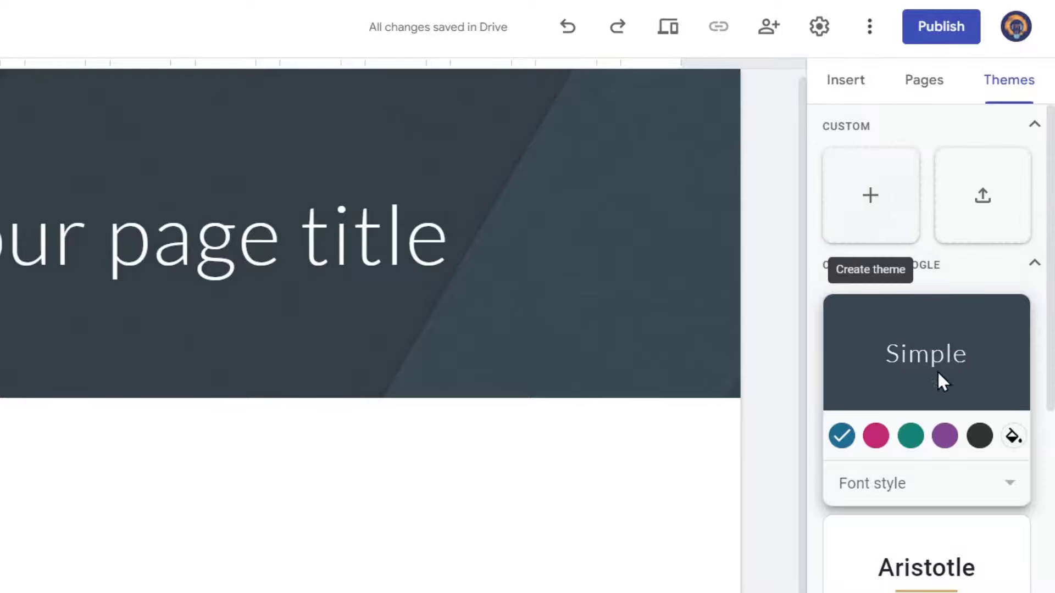
pyautogui.click(992, 207)
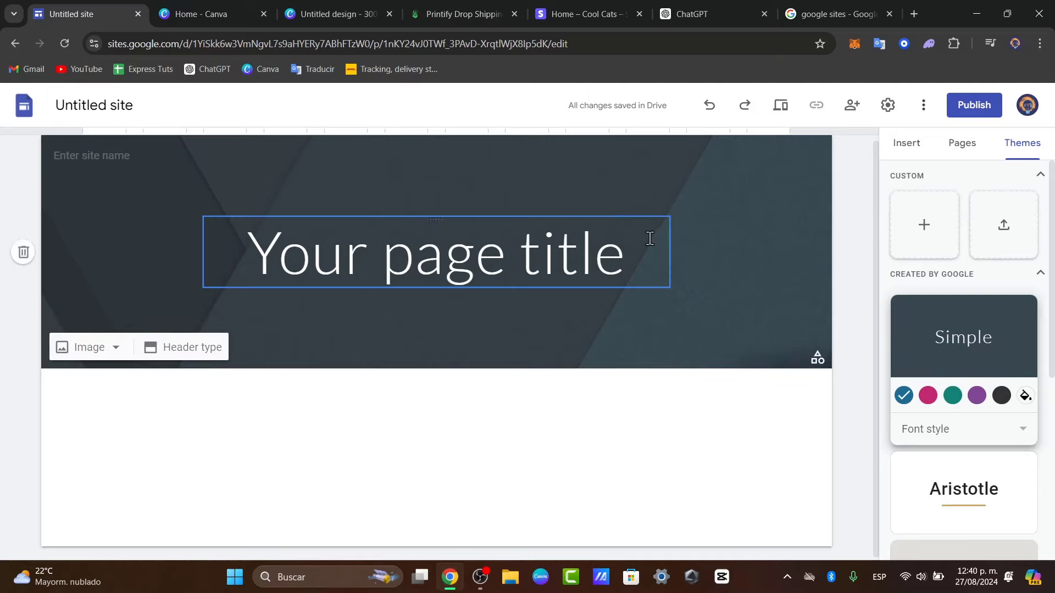
pyautogui.click(88, 105)
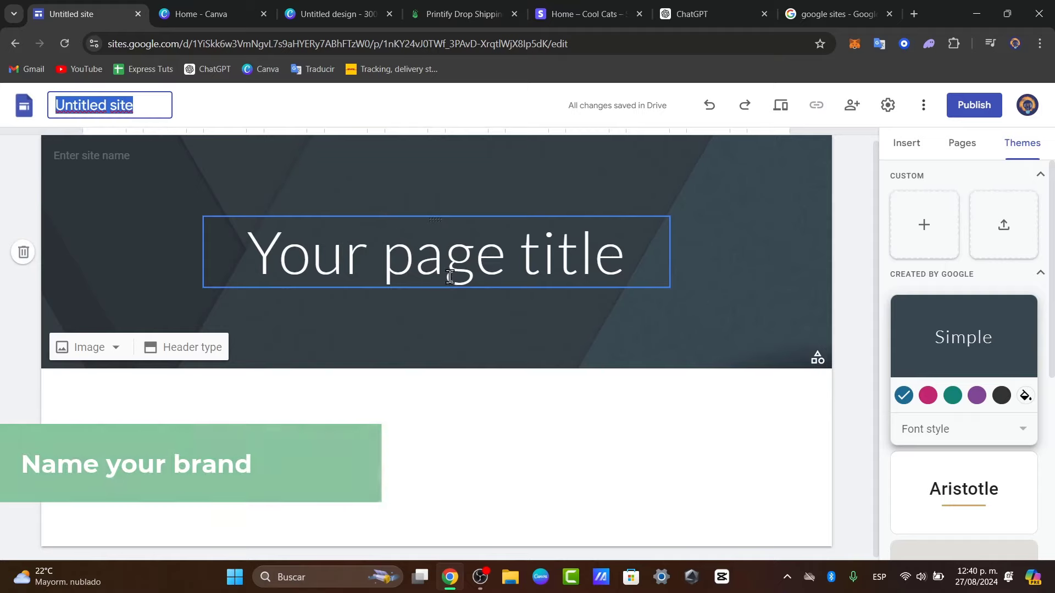
# Switch to the Google search page, search for "namelix" and open the Namelix business name generator
pyautogui.click(858, 10)
pyautogui.tripleClick(436, 121)
pyautogui.write('namelix')
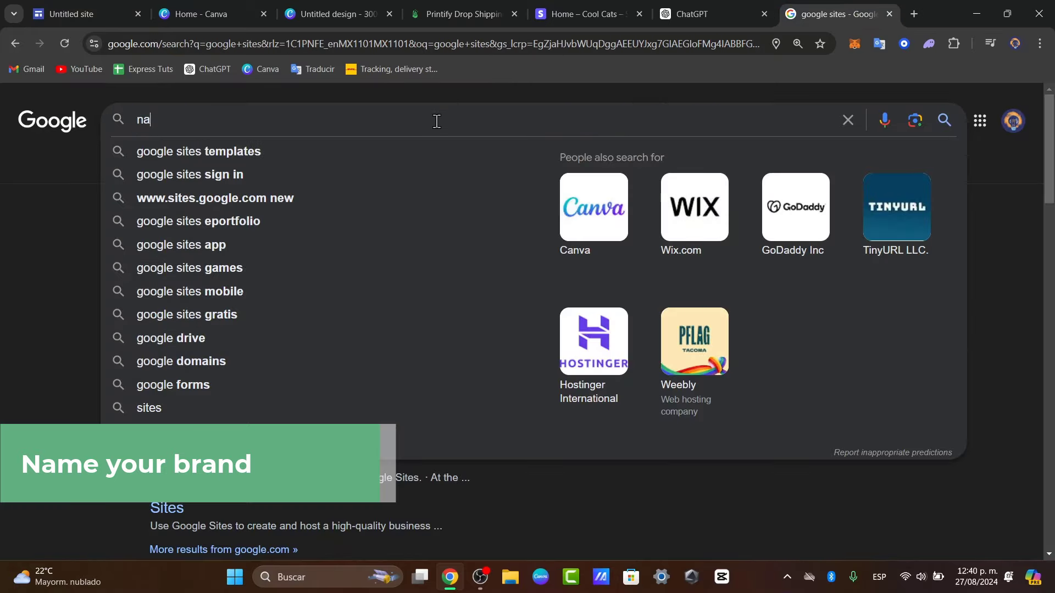
pyautogui.press('Return')
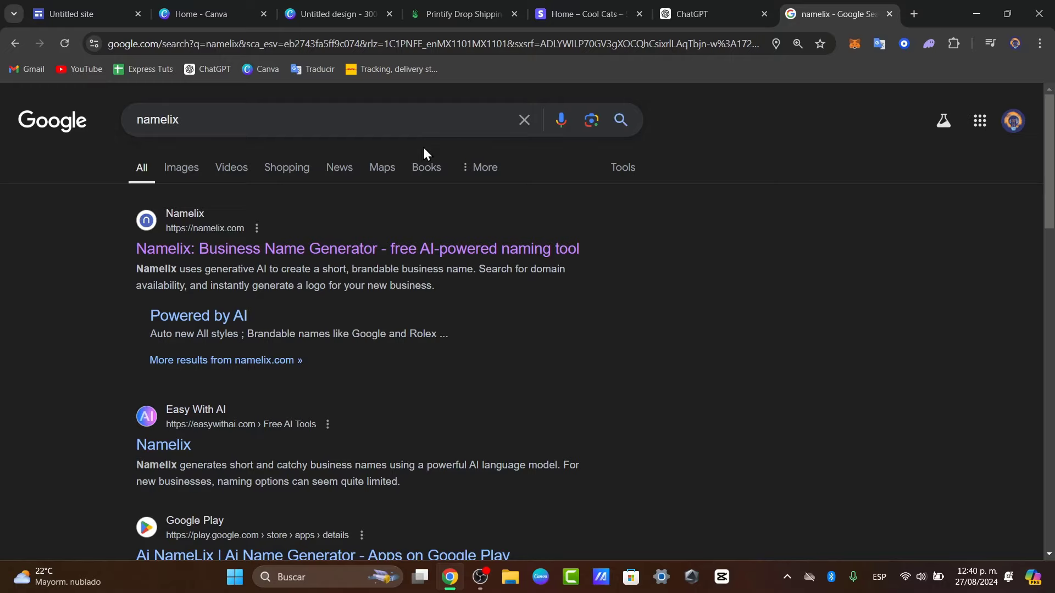
pyautogui.click(243, 240)
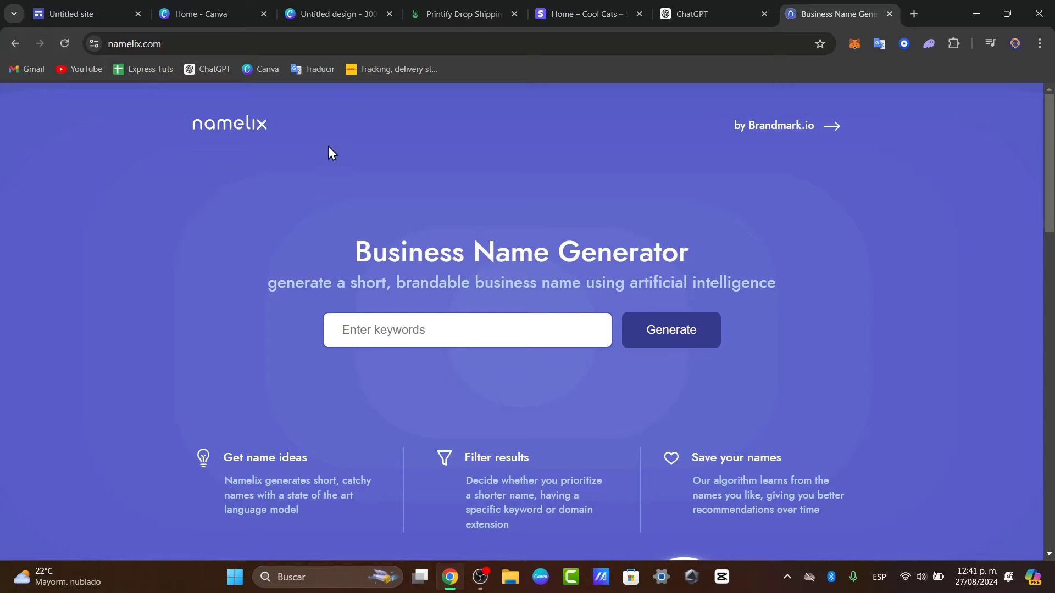
# Enter the business keywords "clothing, t shirt, custom t shirt, halloween, scary, spooky" in the name generator
pyautogui.click(409, 341)
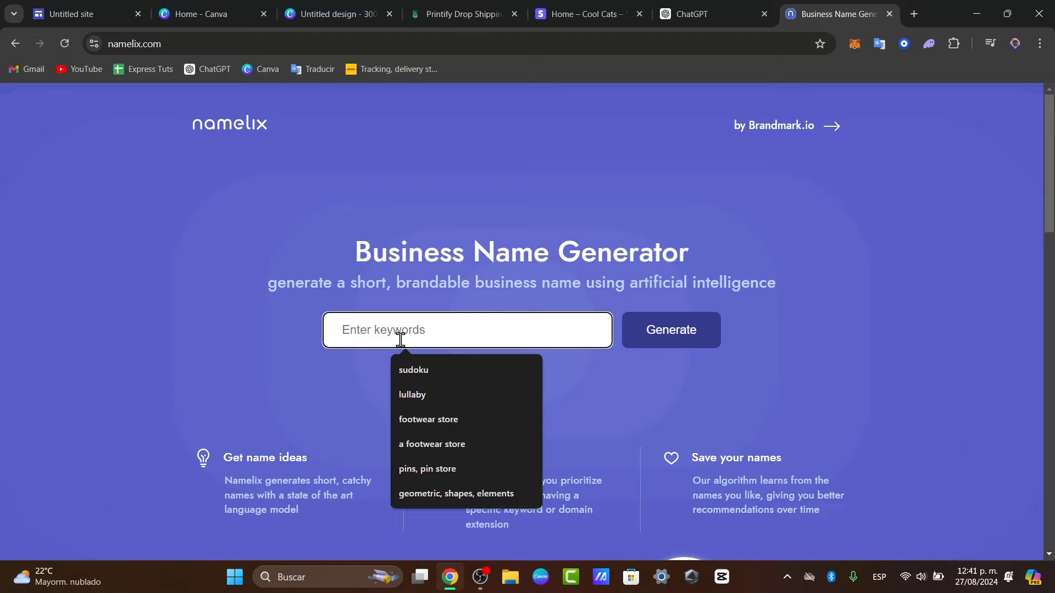
pyautogui.write('cloth')
pyautogui.write('ing, t shirt, cu')
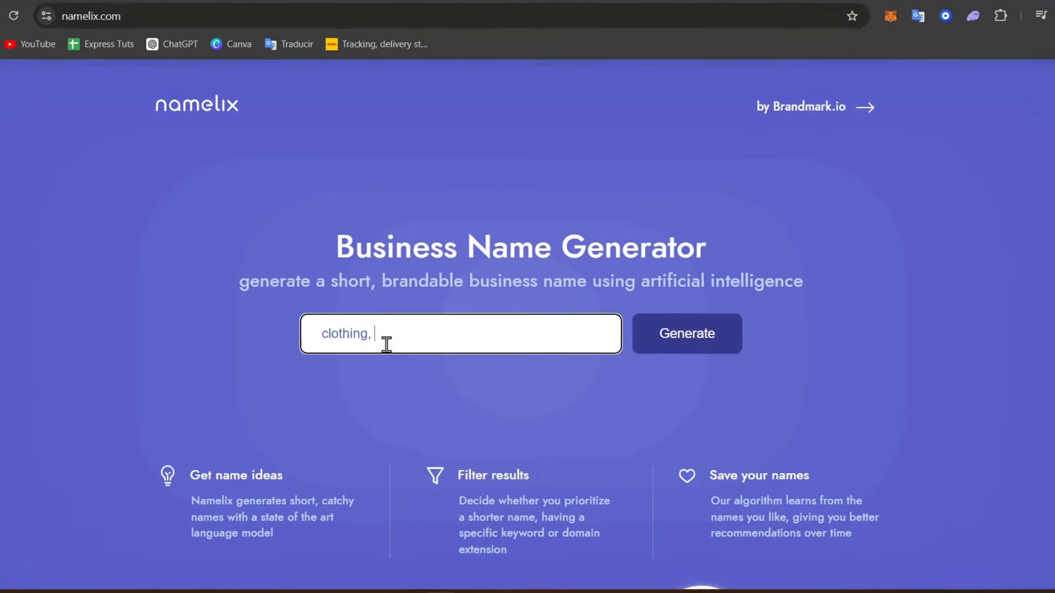
pyautogui.write('stome')
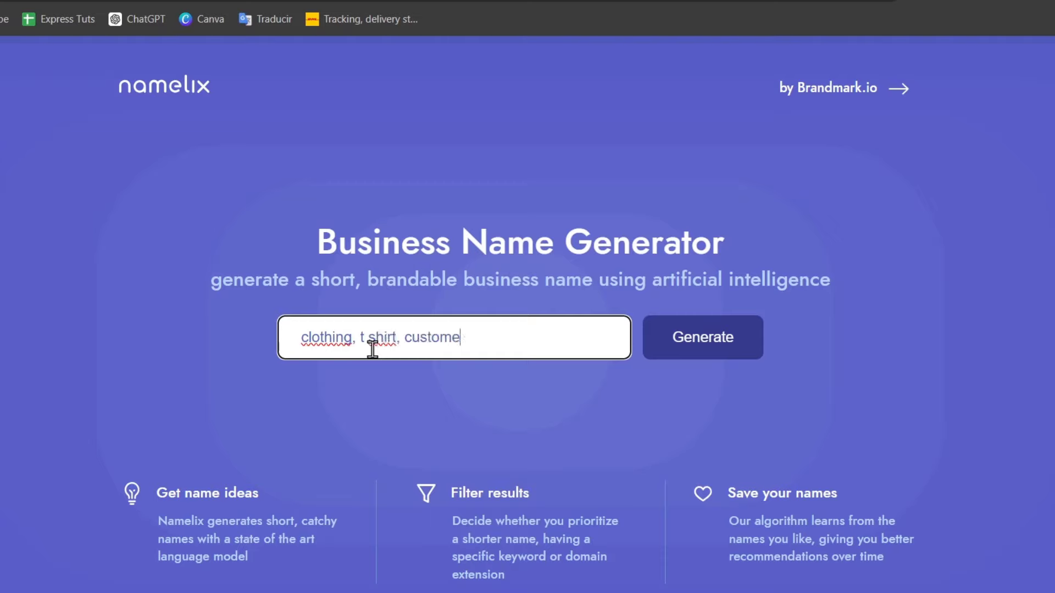
pyautogui.press('BackSpace')
pyautogui.write('t shi')
pyautogui.write('rt, ')
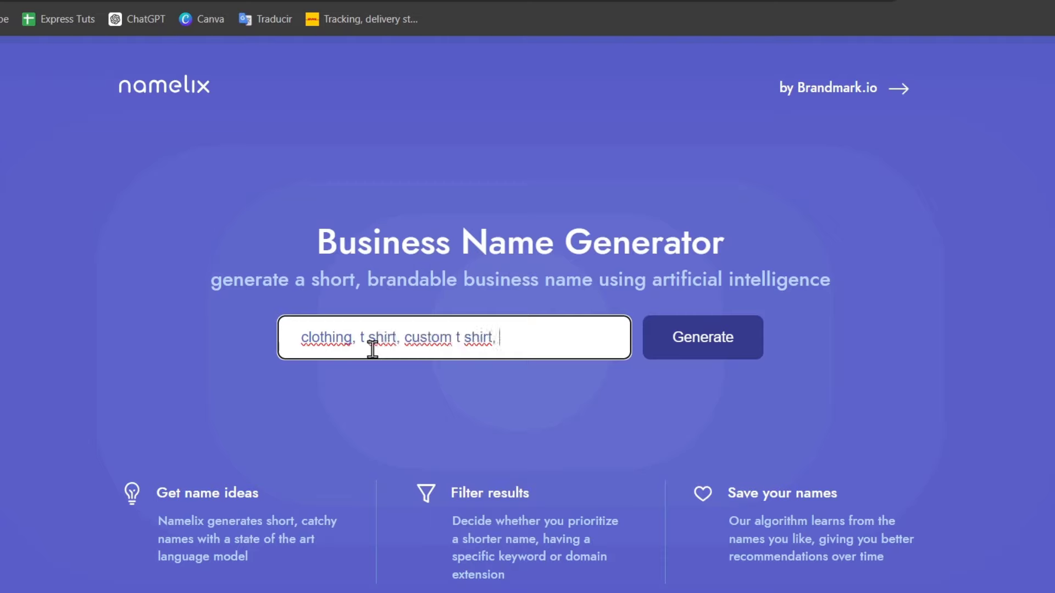
pyautogui.write('halloween, ')
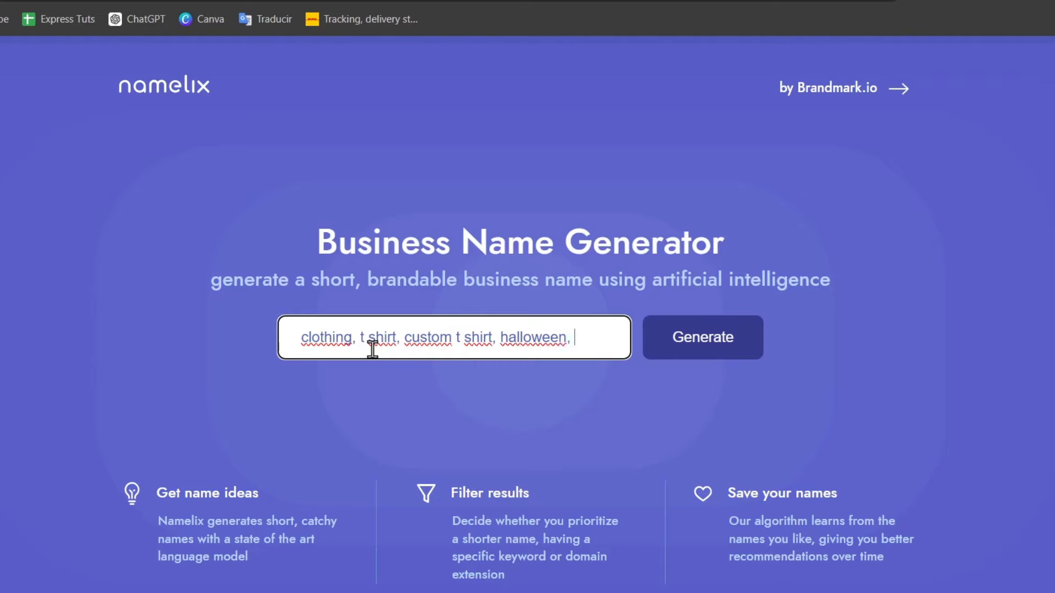
pyautogui.write('scary, spoo')
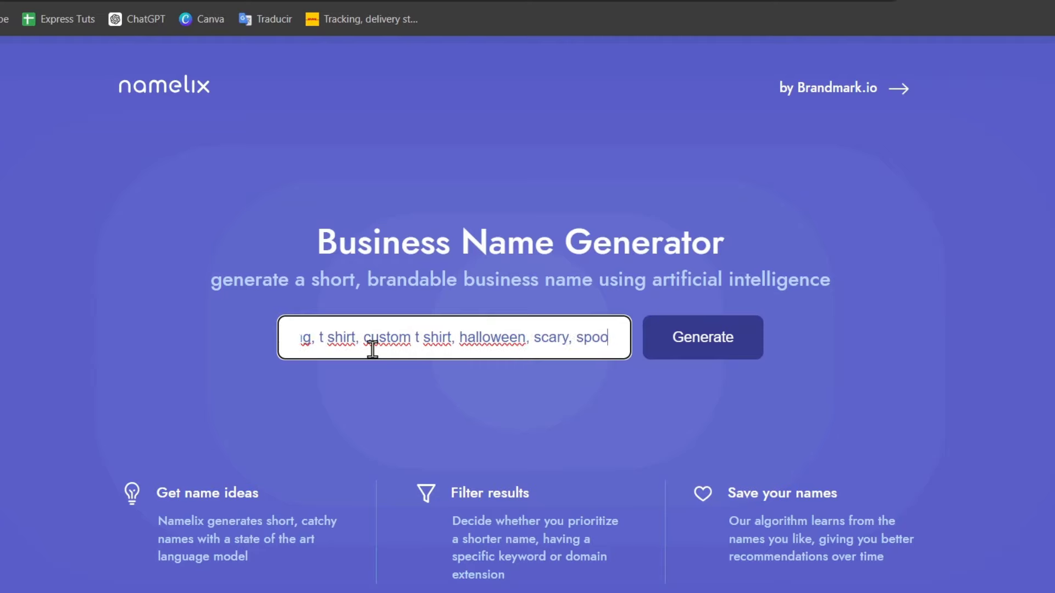
pyautogui.write('ky, cu')
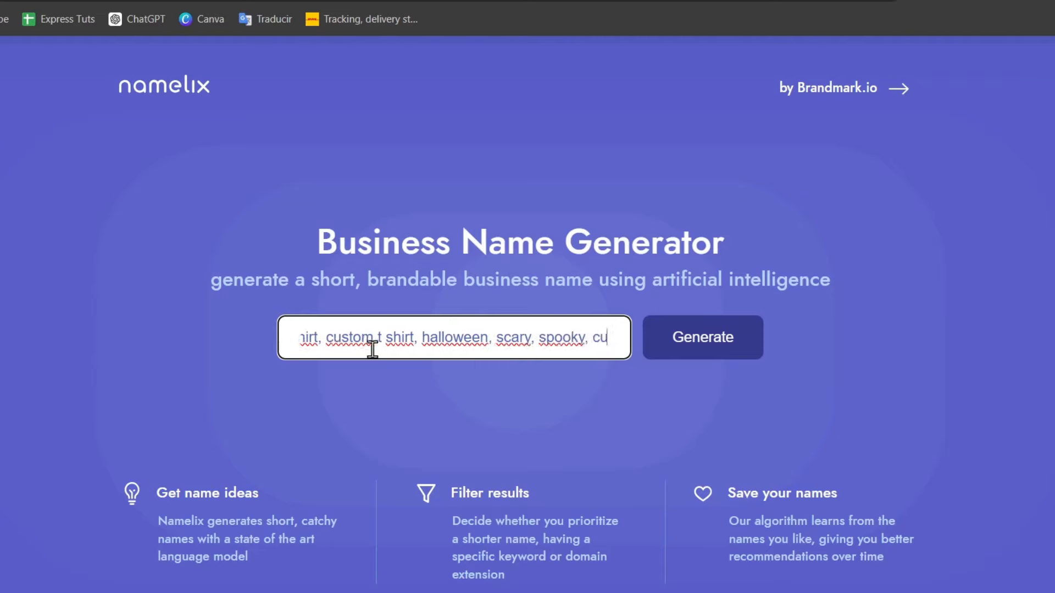
# Replace the unfinished keyword after "spooky" with "online store, clothing store, halloween theme, terror"
pyautogui.write('stome')
pyautogui.press('BackSpace')
pyautogui.press('BackSpace')
pyautogui.press('BackSpace')
pyautogui.press('BackSpace')
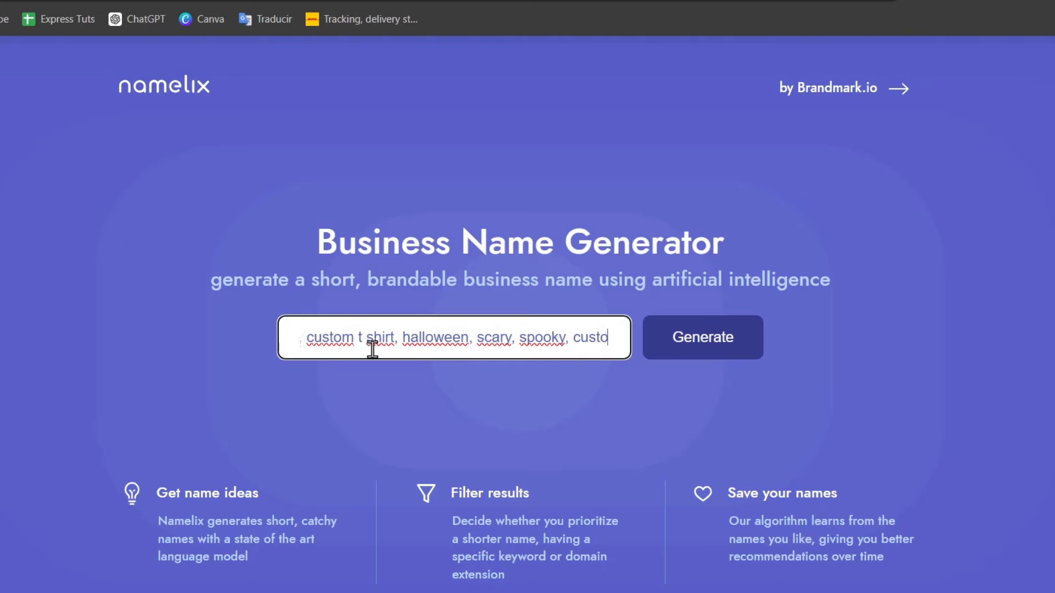
pyautogui.press('BackSpace')
pyautogui.press('BackSpace')
pyautogui.press('BackSpace')
pyautogui.press('BackSpace')
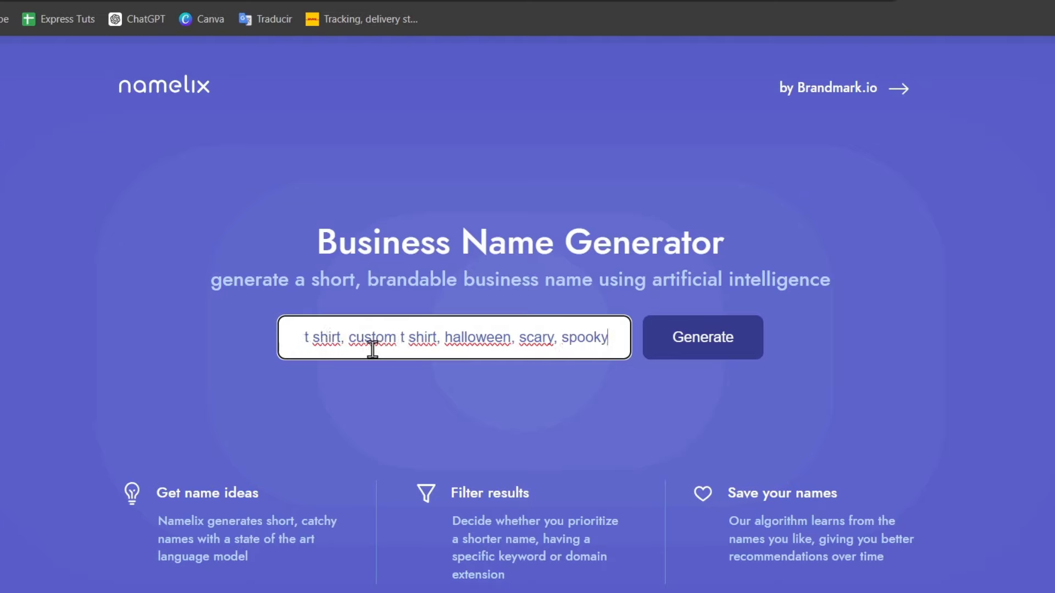
pyautogui.write('online stor')
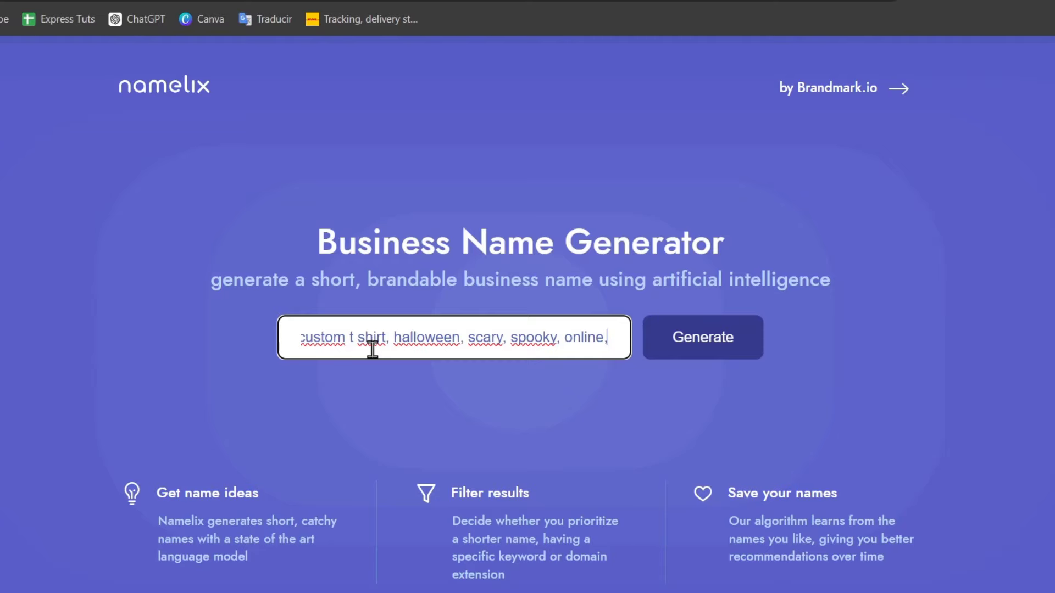
pyautogui.write('e, clothi')
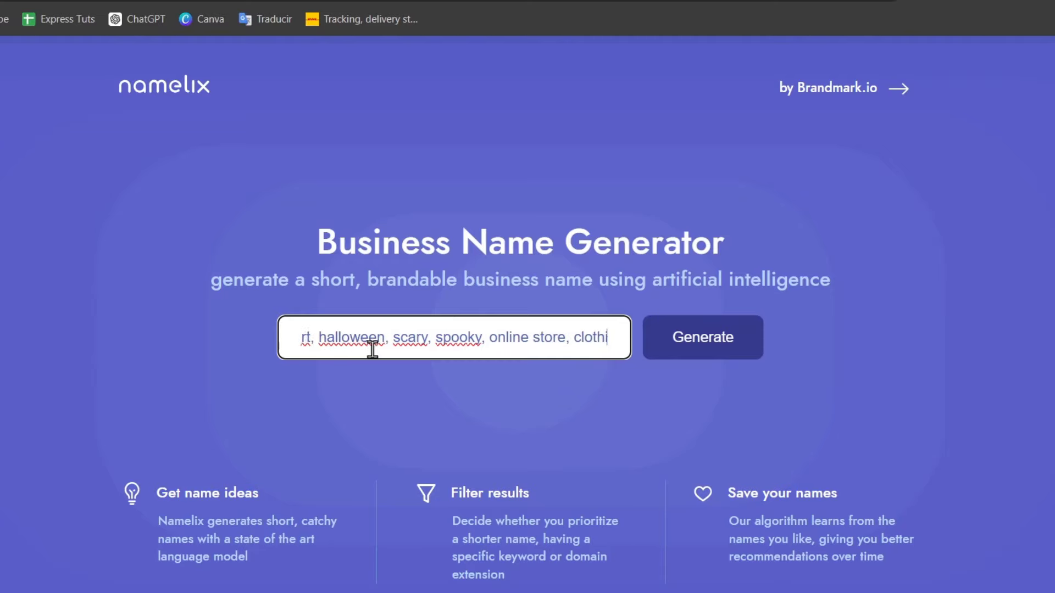
pyautogui.write('ng store, hallow')
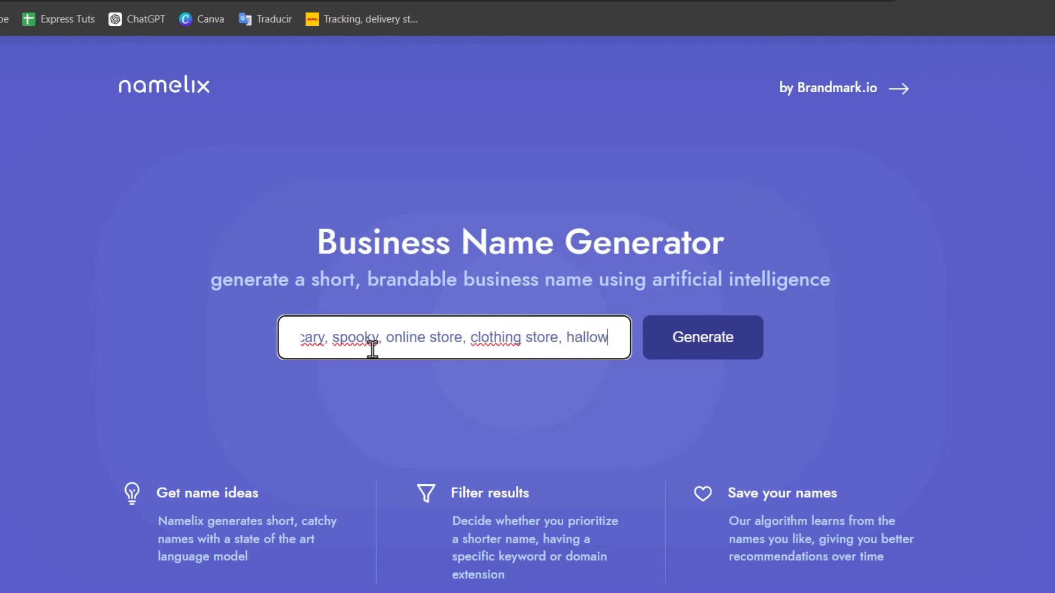
pyautogui.write('een theme, ')
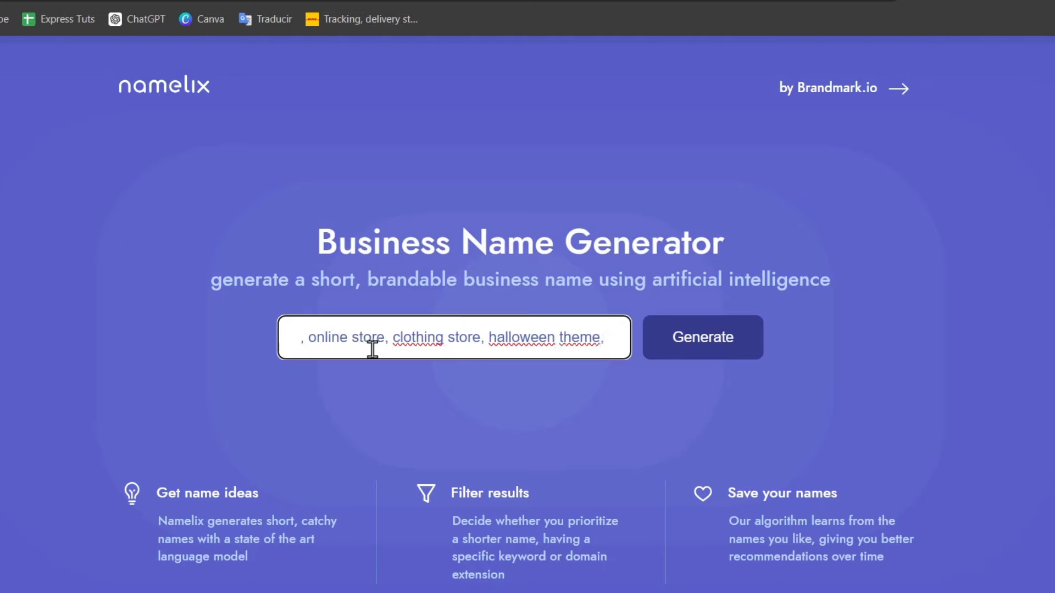
pyautogui.write('terror')
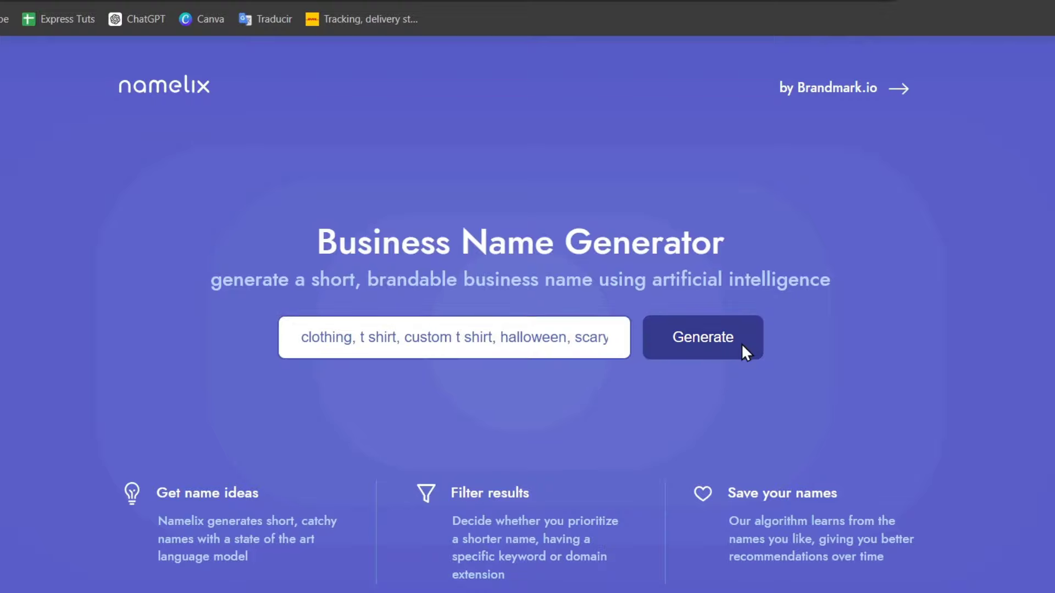
# Start generating names from the keywords, choosing the Alternate spelling name style and Low randomness
pyautogui.click(743, 347)
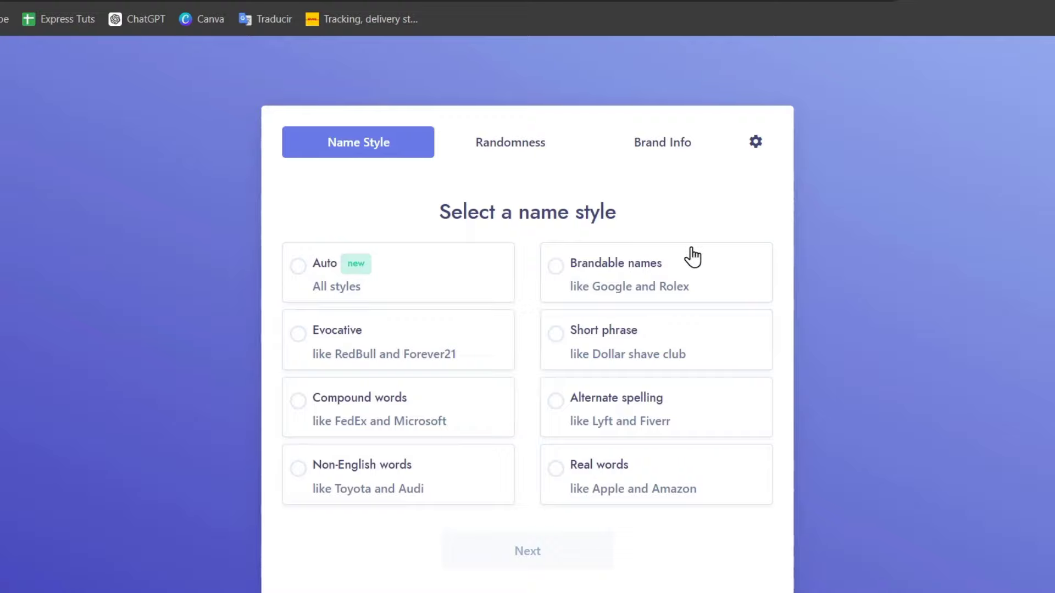
pyautogui.click(691, 402)
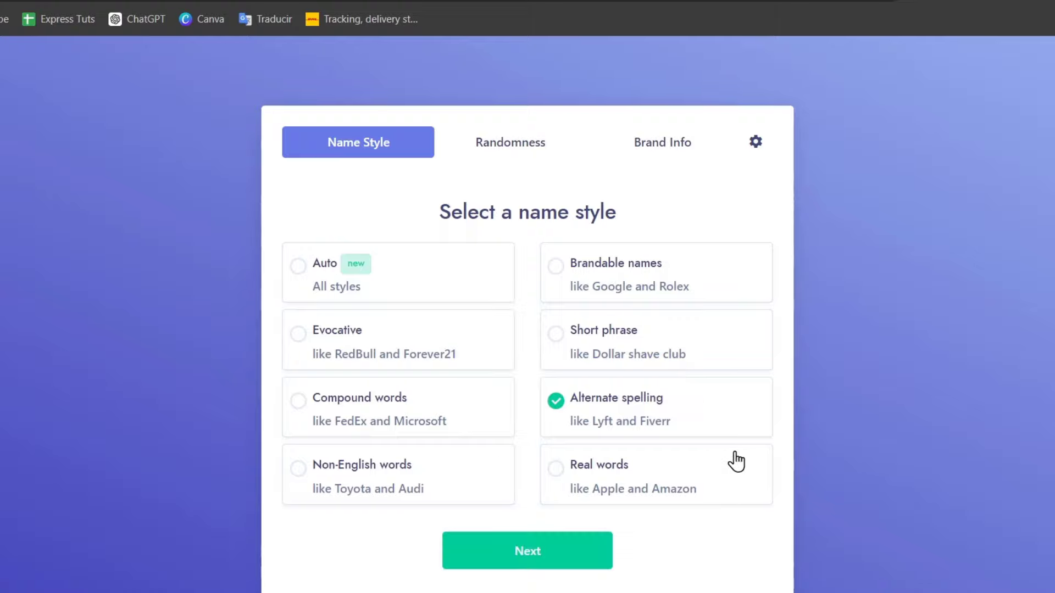
pyautogui.click(582, 550)
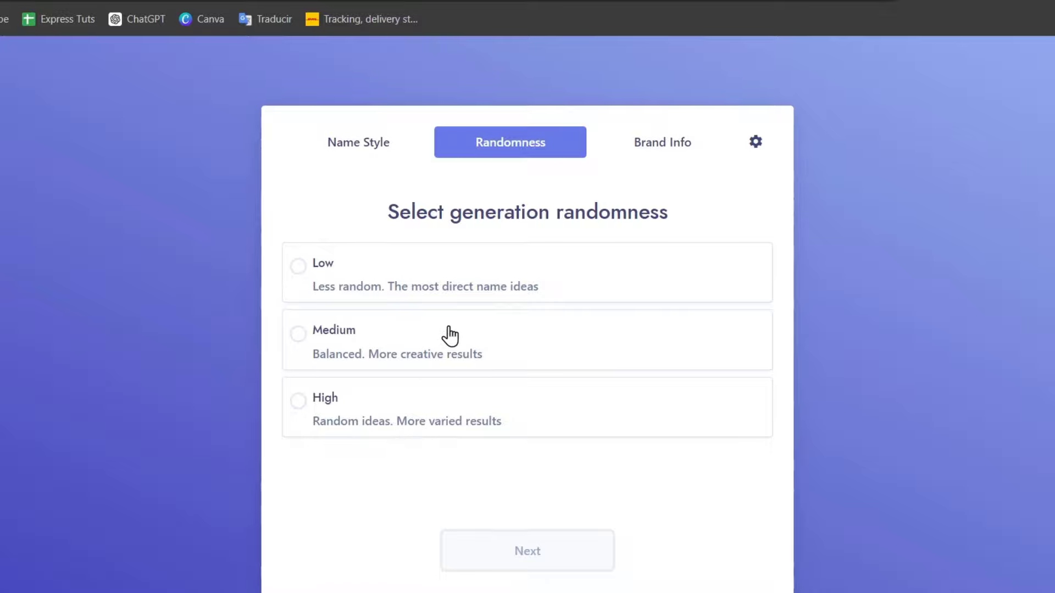
pyautogui.click(448, 279)
pyautogui.click(575, 547)
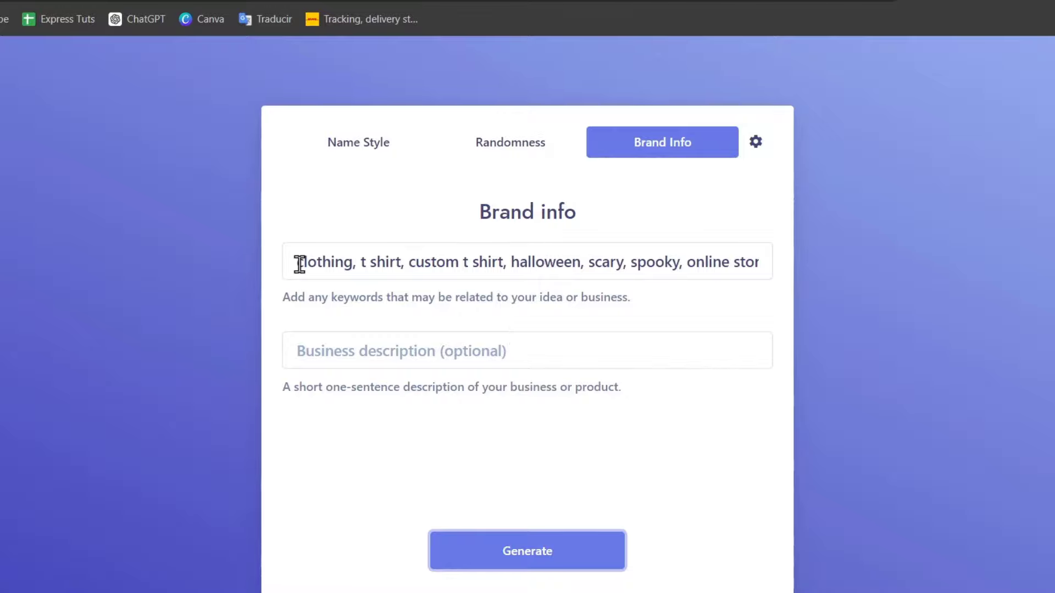
# Enter "A clothing store that sells halloween t shirt" as the business description in the brand info
pyautogui.moveTo(296, 264); pyautogui.dragTo(1016, 274)
pyautogui.click(534, 353)
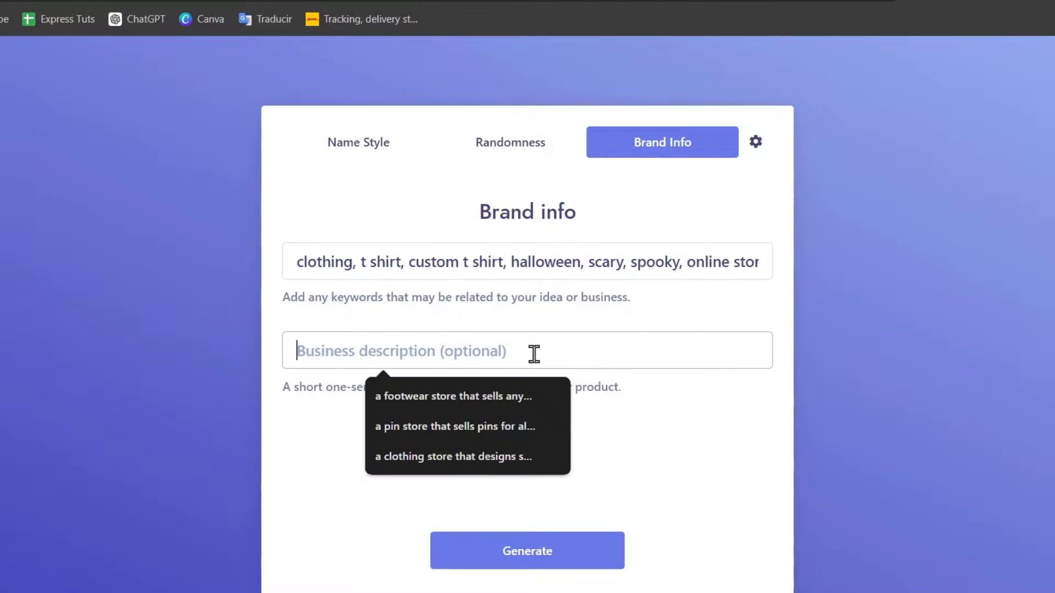
pyautogui.click(650, 384)
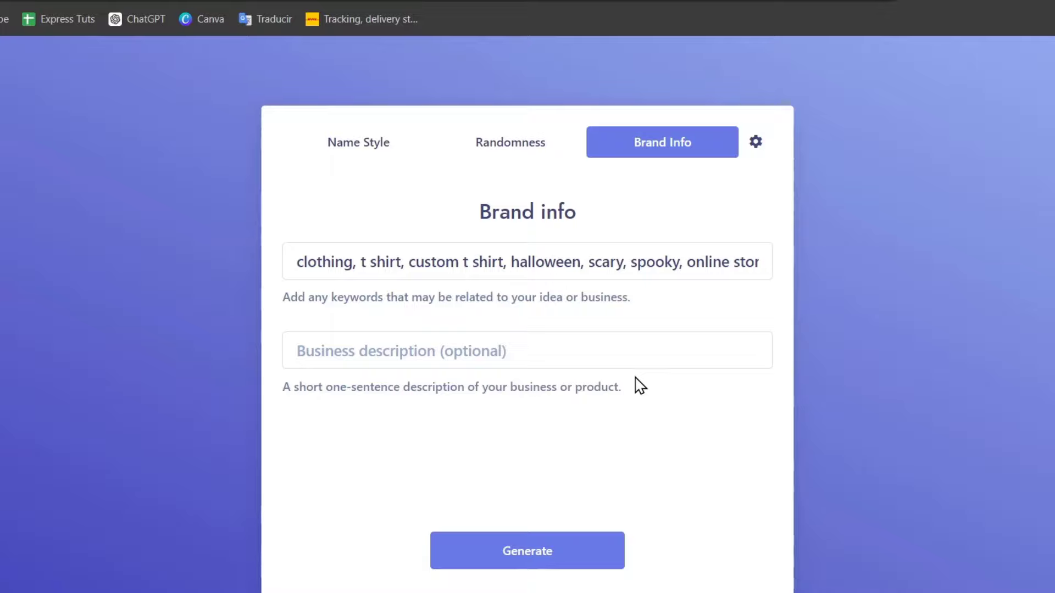
pyautogui.click(632, 364)
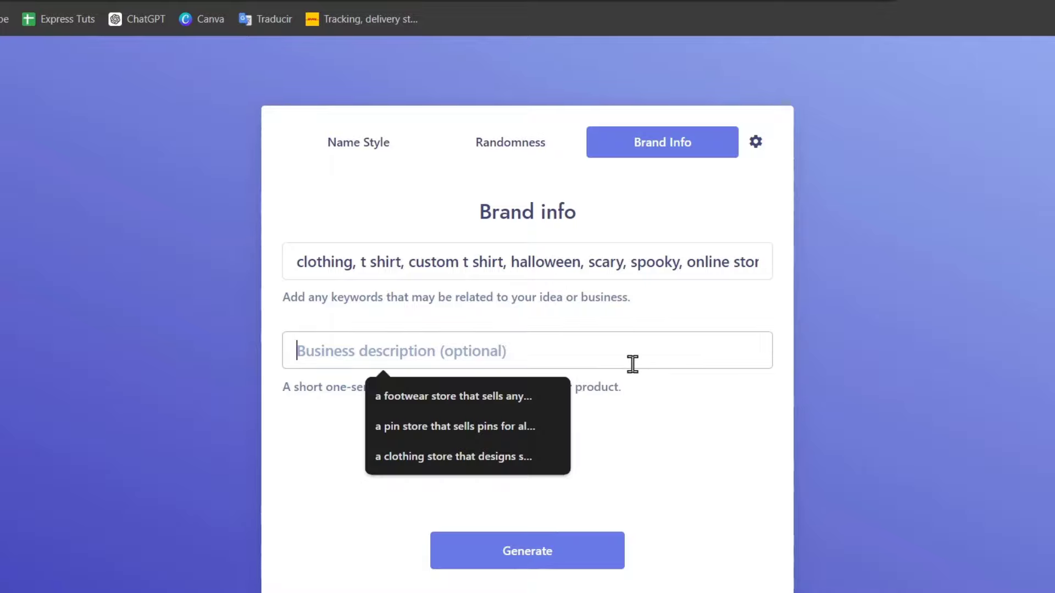
pyautogui.write('A ')
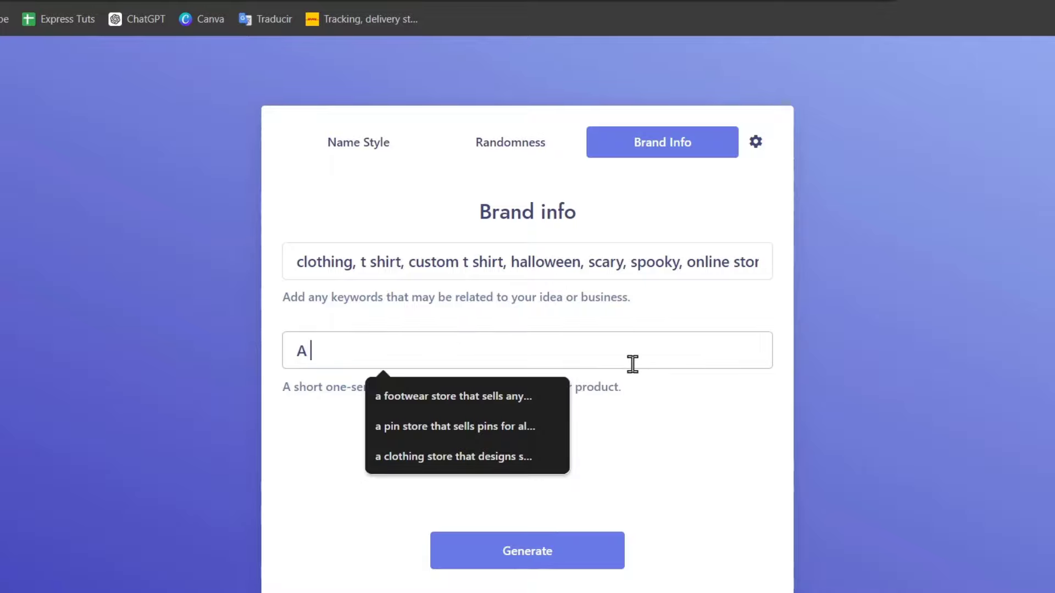
pyautogui.write('clothing store ')
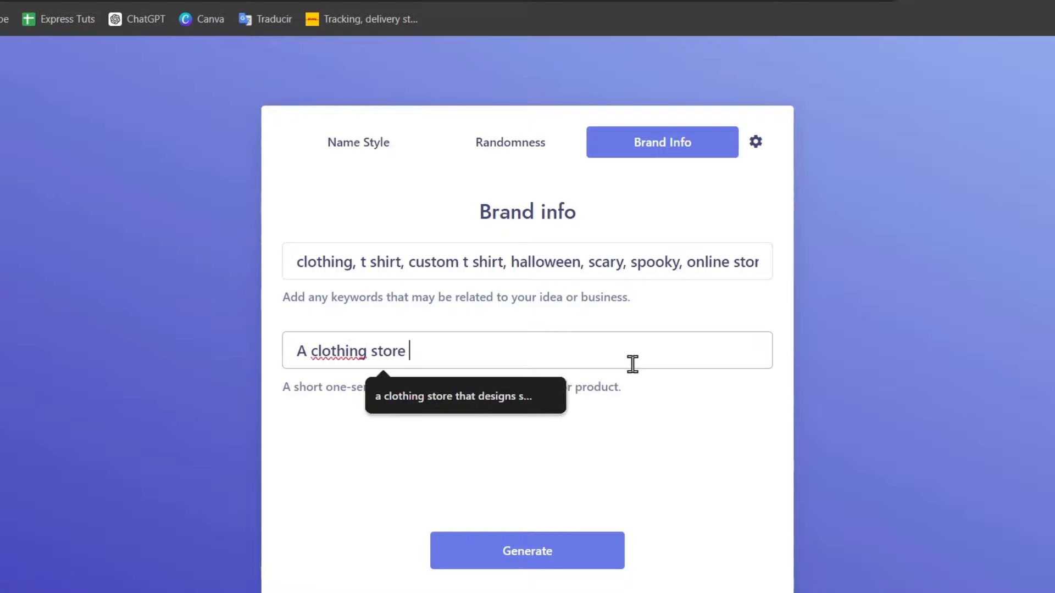
pyautogui.write('that sells ')
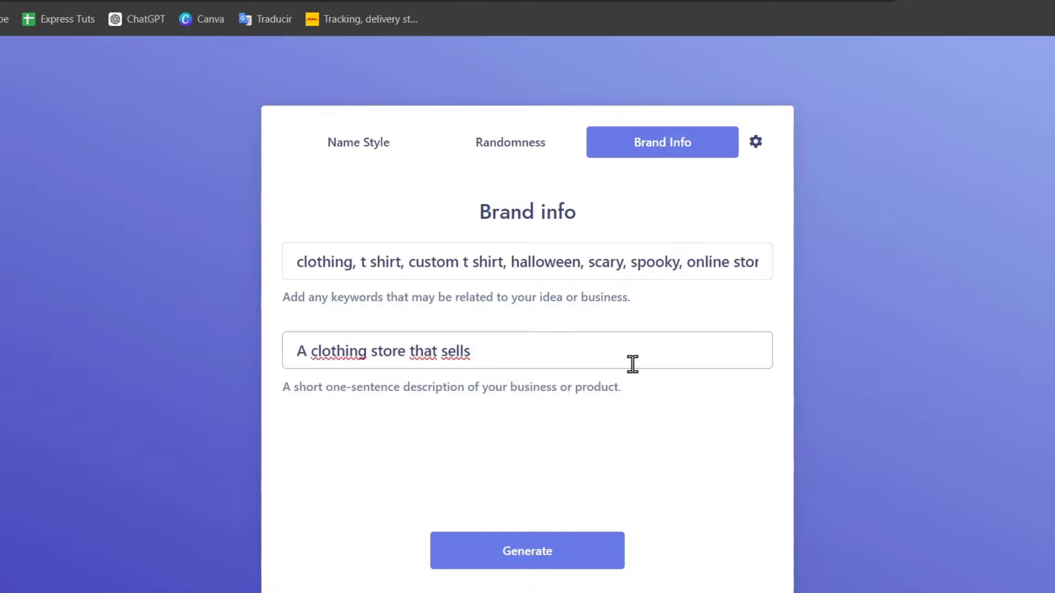
pyautogui.write('t shirt')
pyautogui.press('BackSpace')
pyautogui.press('BackSpace')
pyautogui.press('BackSpace')
pyautogui.press('BackSpace')
pyautogui.press('BackSpace')
pyautogui.press('BackSpace')
pyautogui.press('BackSpace')
pyautogui.write('halloween t shirt')
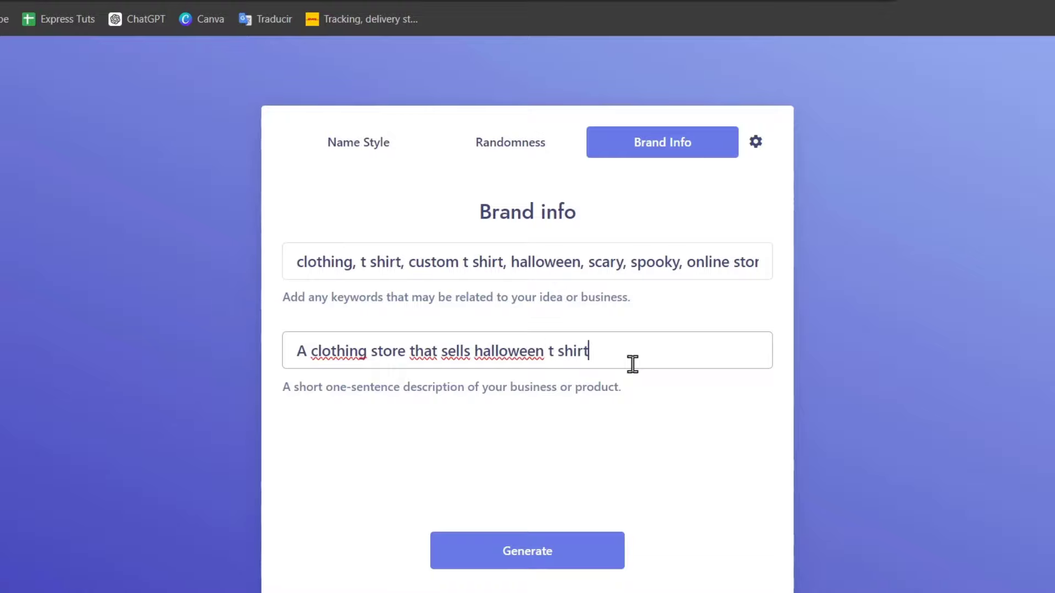
# Complete the business description with "spooky and scary designs." and generate the brand names
pyautogui.write(' spooky and')
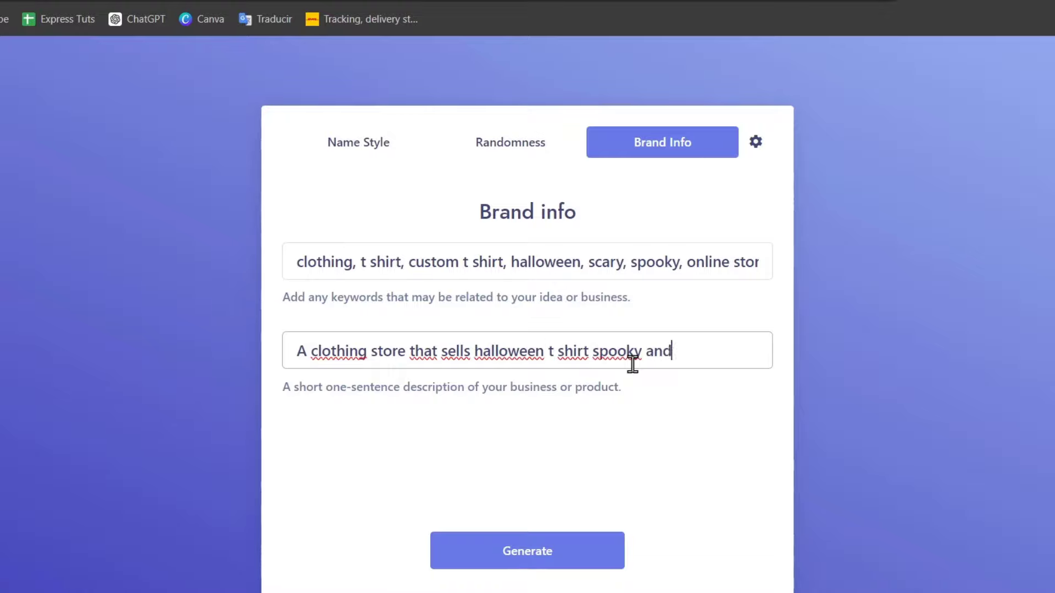
pyautogui.write(' sacry')
pyautogui.press('BackSpace')
pyautogui.press('BackSpace')
pyautogui.press('BackSpace')
pyautogui.write('ary')
pyautogui.press('BackSpace')
pyautogui.press('BackSpace')
pyautogui.press('BackSpace')
pyautogui.press('BackSpace')
pyautogui.press('BackSpace')
pyautogui.write('cary designs.')
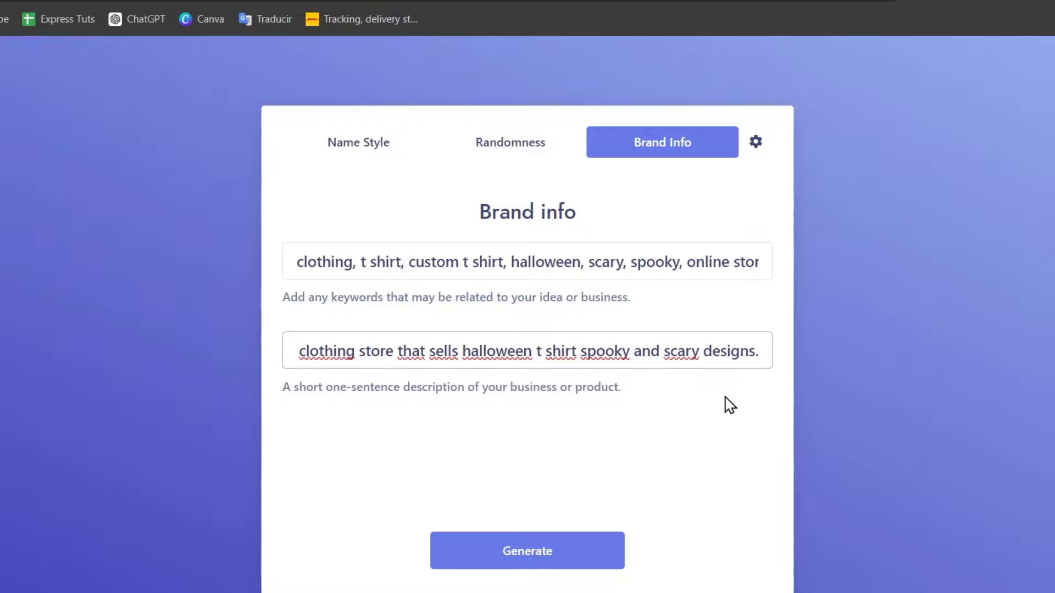
pyautogui.click(566, 541)
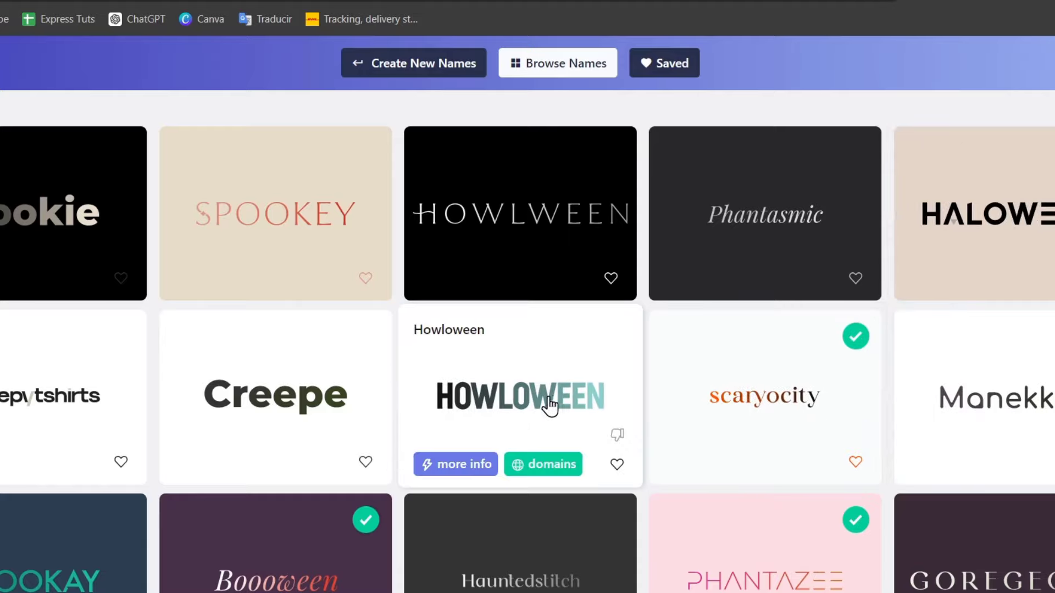
# Look through the generated brand names for one that suits a Halloween T-shirt store
pyautogui.scroll(-3, 263, 412)
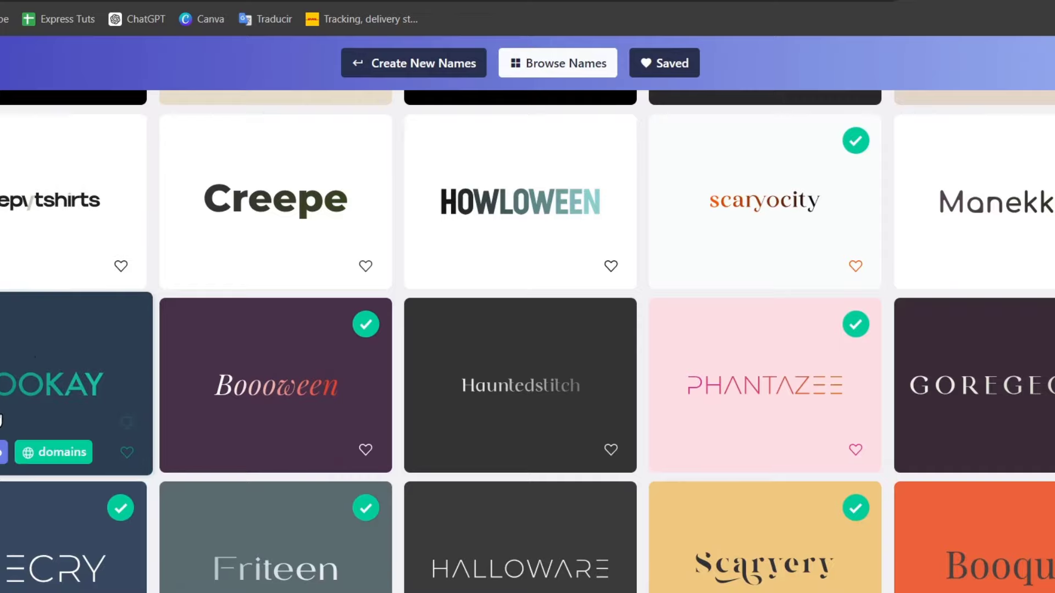
pyautogui.scroll(-3, 291, 446)
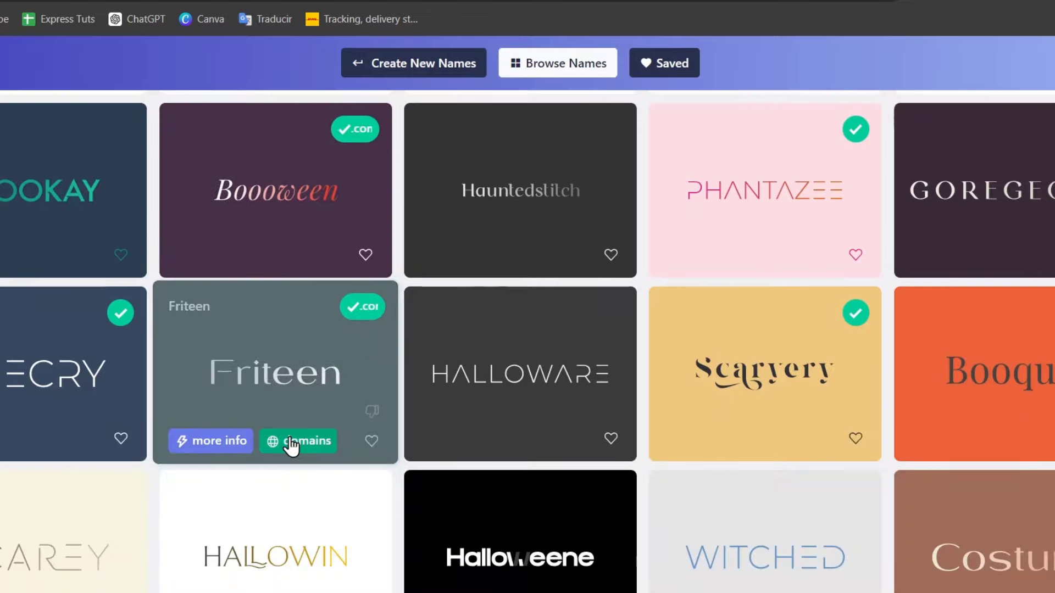
pyautogui.scroll(-3, 291, 447)
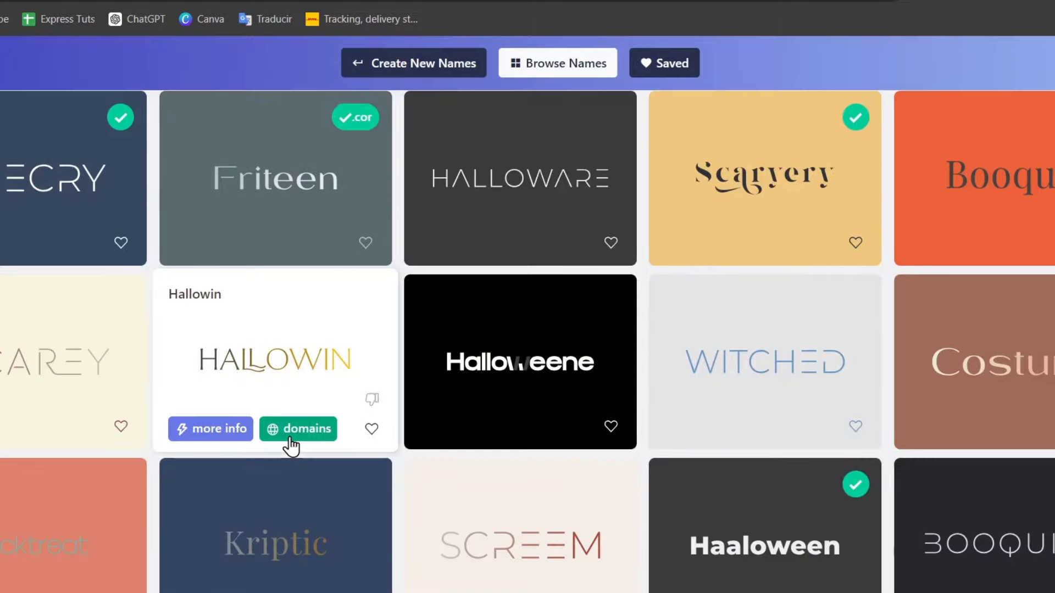
pyautogui.scroll(-3, 291, 446)
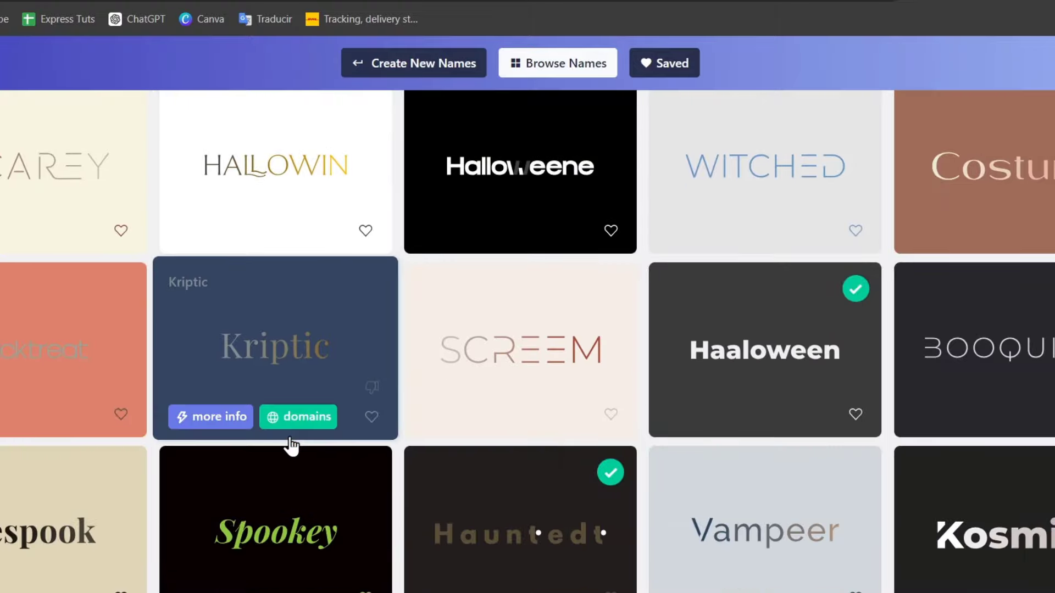
pyautogui.scroll(-3, 291, 446)
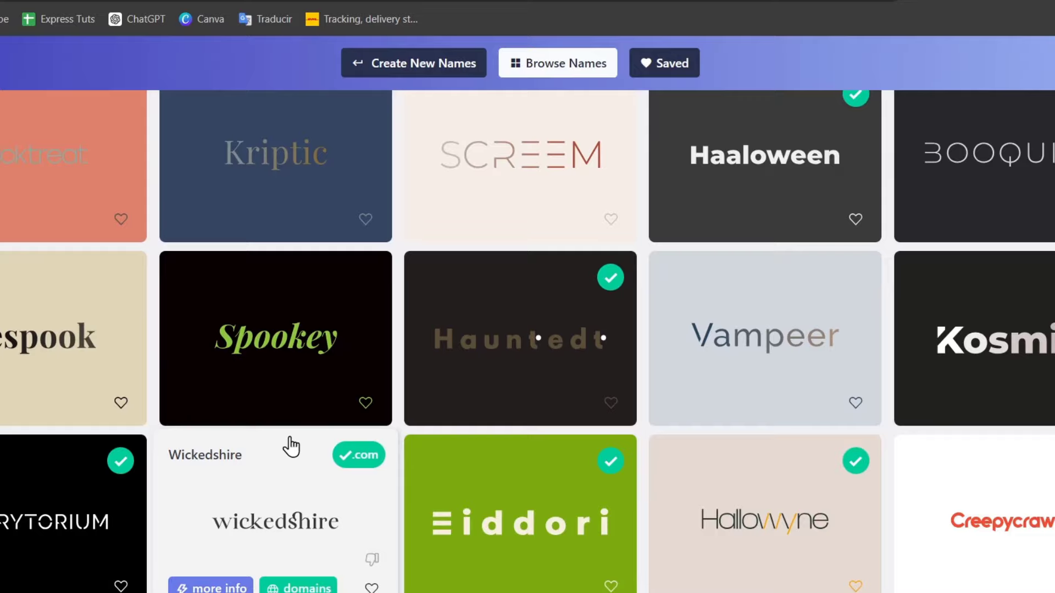
pyautogui.moveTo(502, 405)
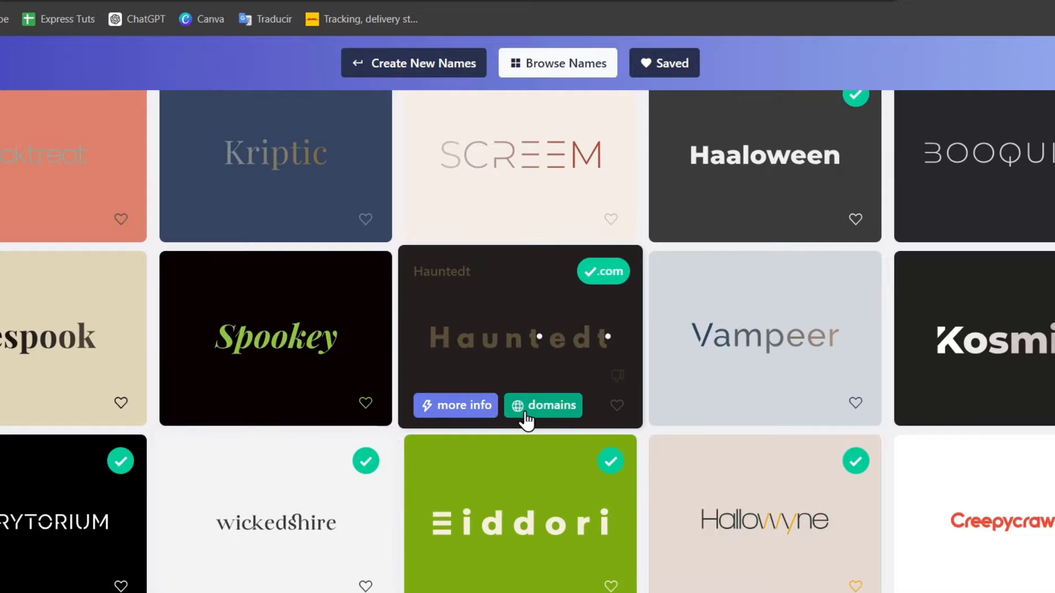
pyautogui.moveTo(821, 392)
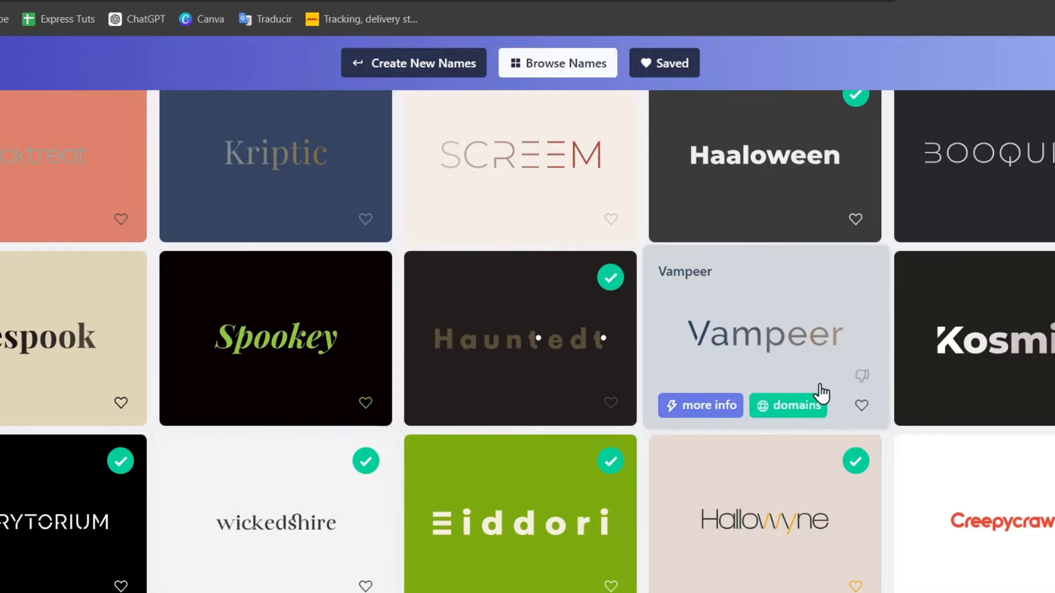
pyautogui.scroll(-3, 821, 393)
pyautogui.scroll(-3, 690, 363)
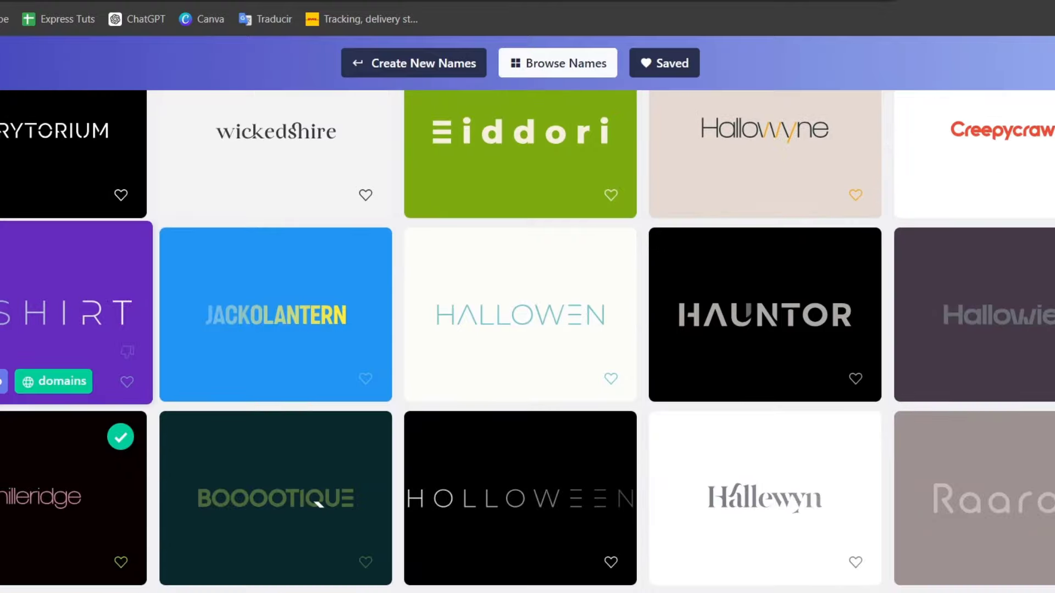
pyautogui.moveTo(405, 282)
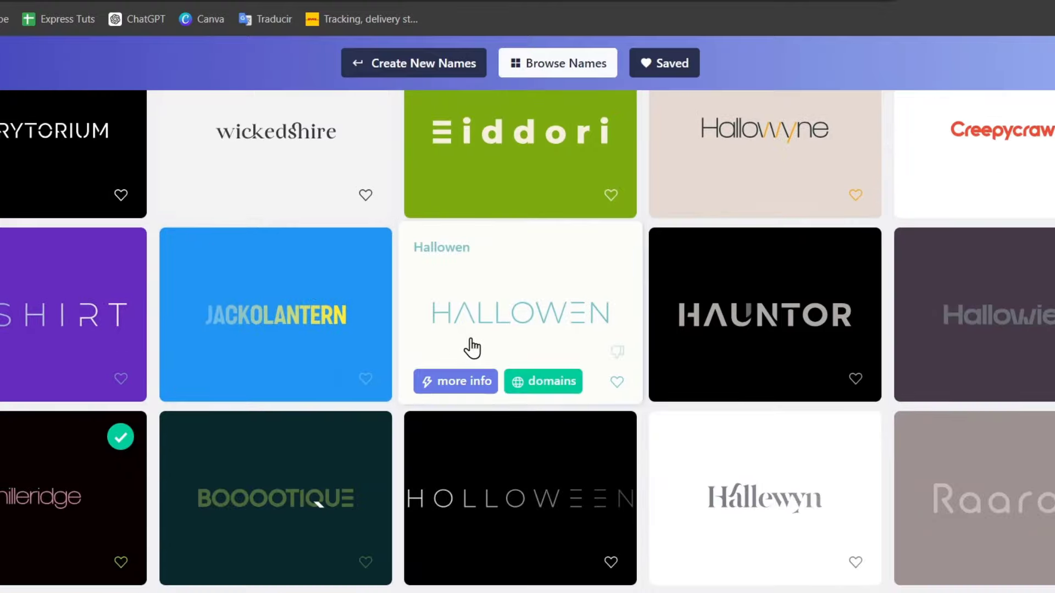
pyautogui.scroll(-3, 695, 438)
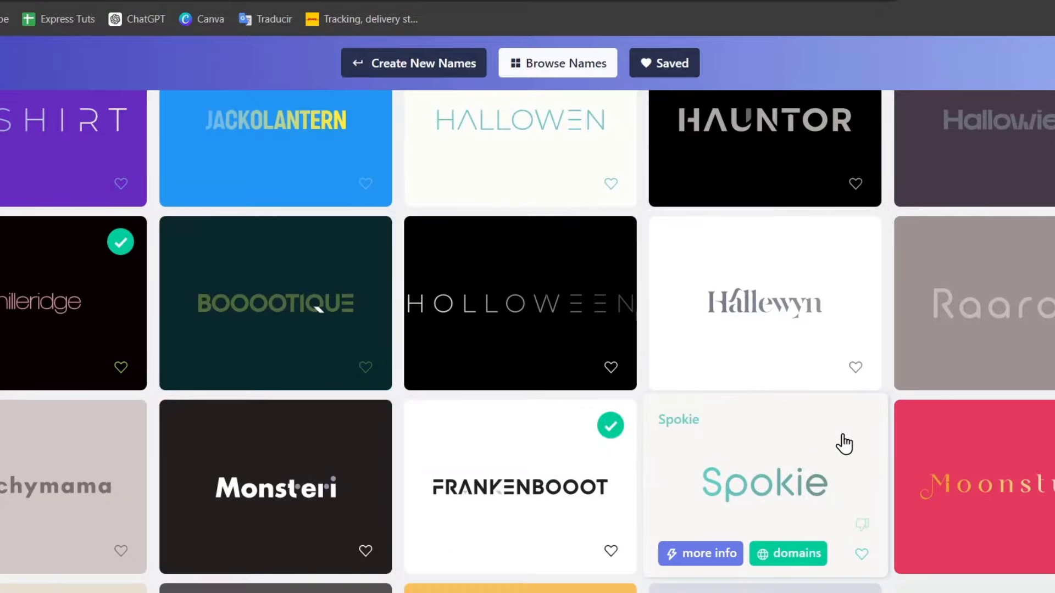
pyautogui.scroll(-6, 843, 443)
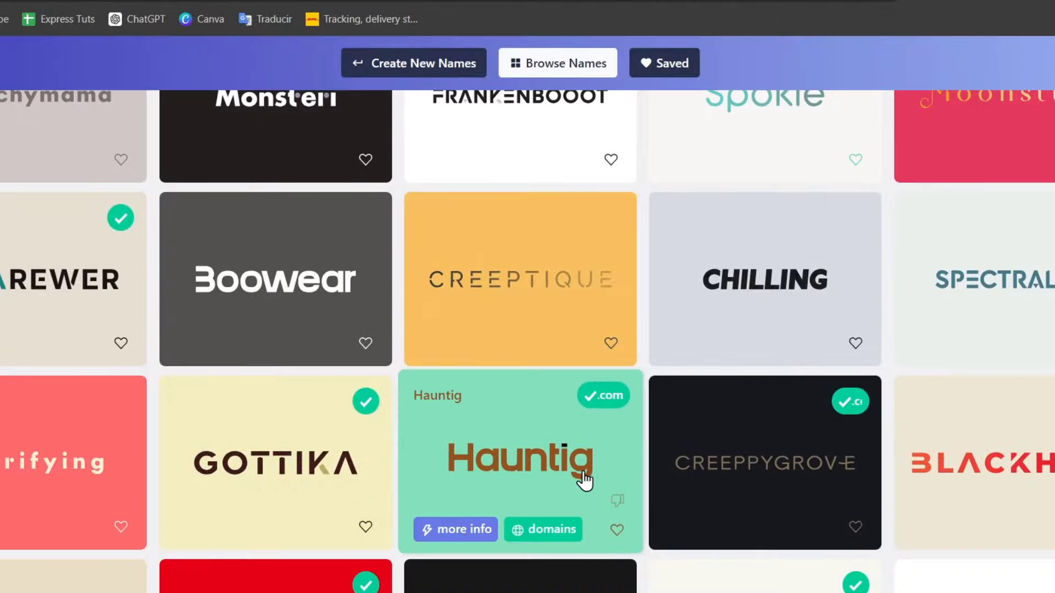
# Open the logo designs for the name Ghoul and browse through them to the yellow one with a ghost icon
pyautogui.click(931, 357)
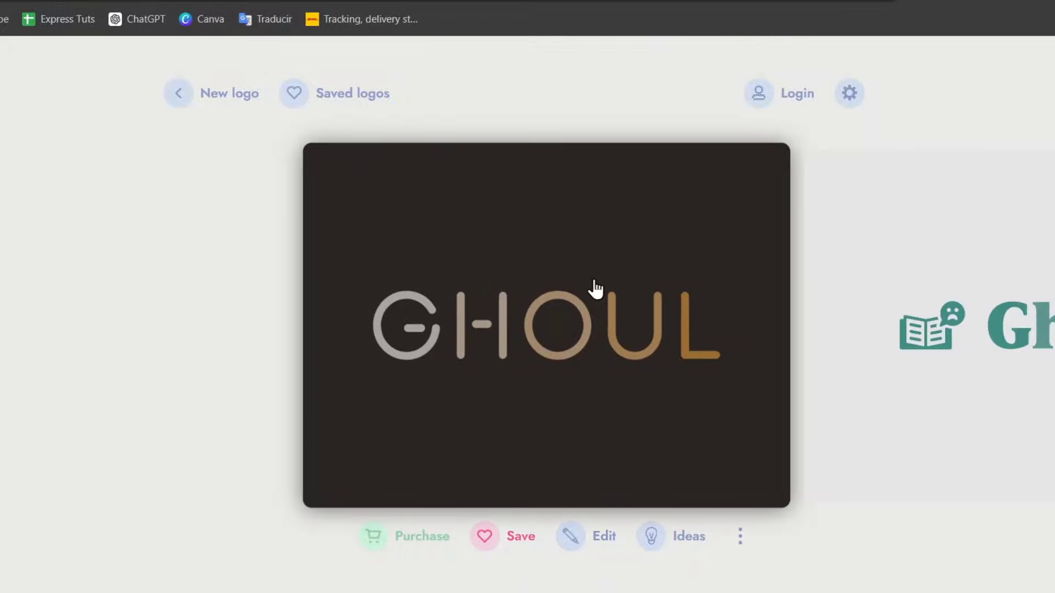
pyautogui.click(994, 330)
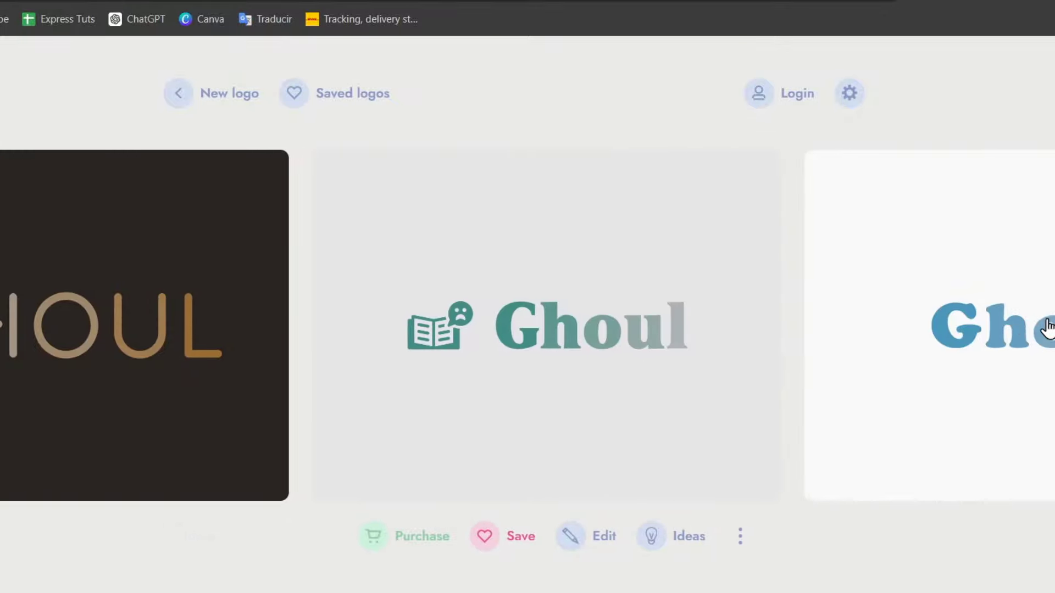
pyautogui.click(1011, 346)
pyautogui.click(990, 309)
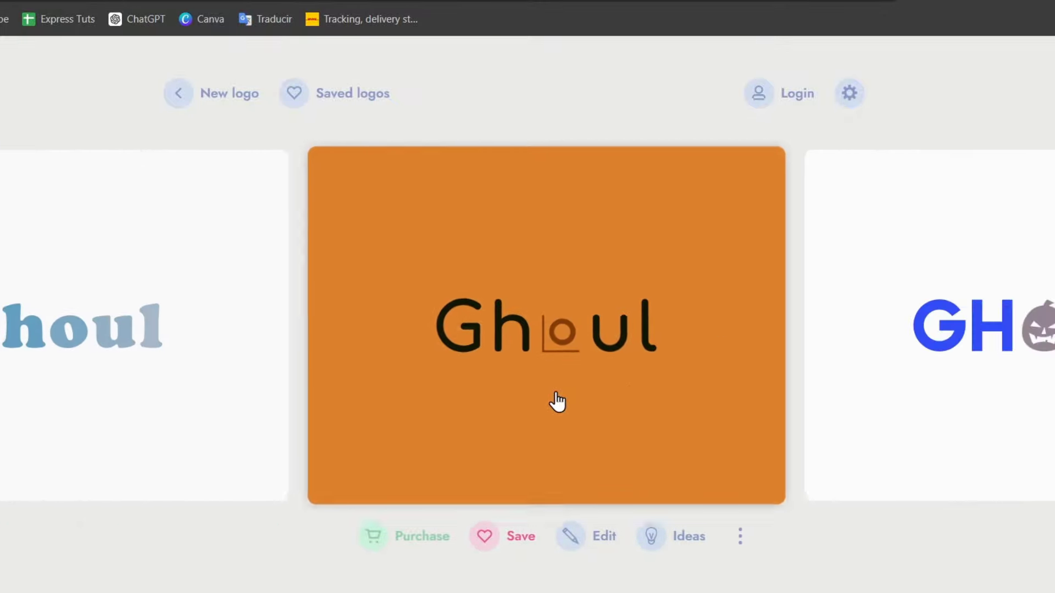
pyautogui.click(1032, 368)
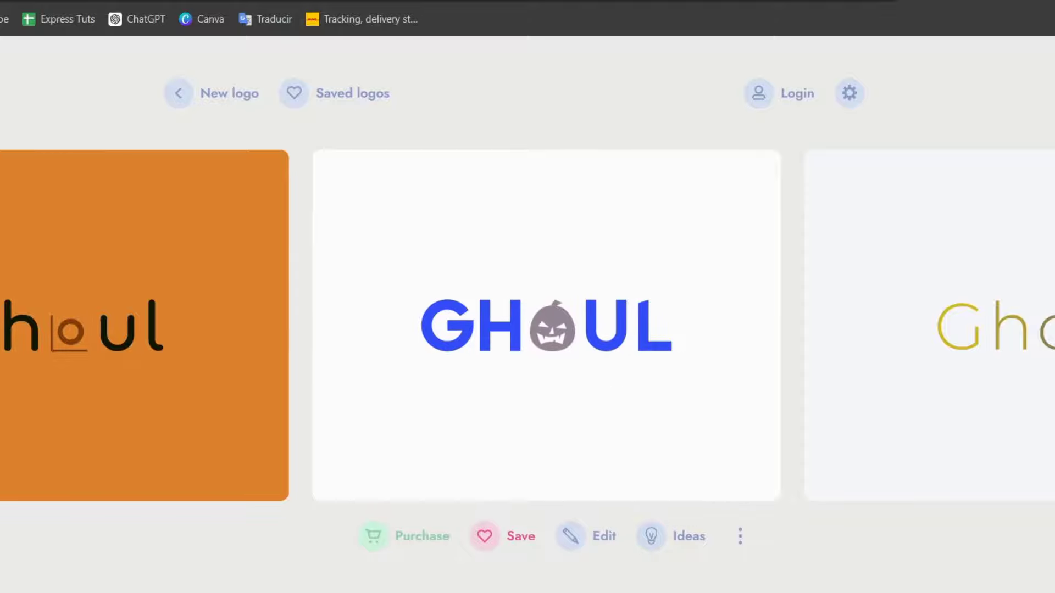
pyautogui.click(1047, 376)
pyautogui.click(1043, 346)
pyautogui.click(1046, 348)
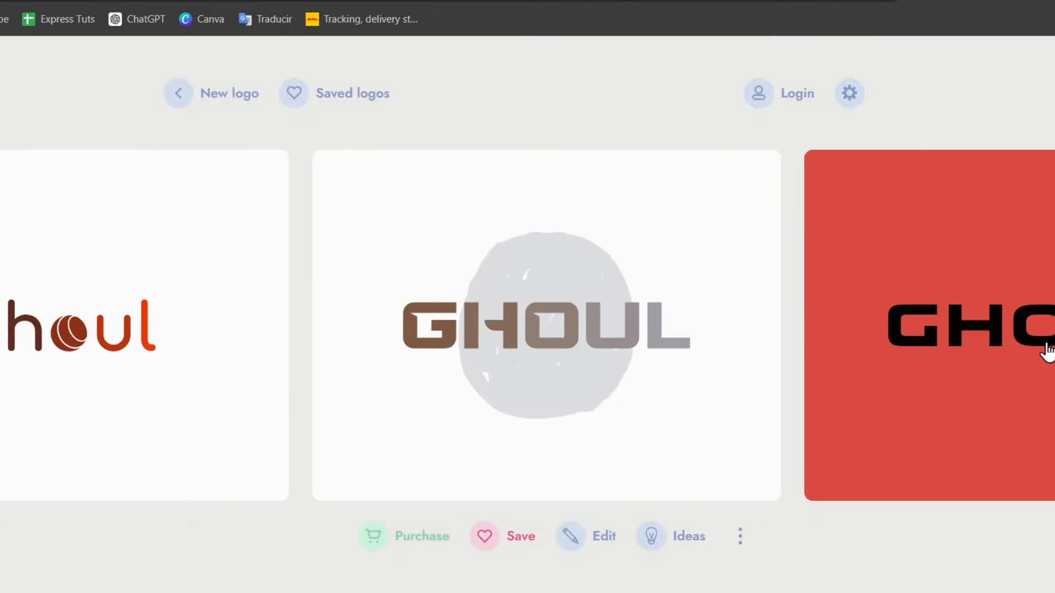
pyautogui.click(1047, 350)
pyautogui.click(1048, 352)
pyautogui.click(1046, 352)
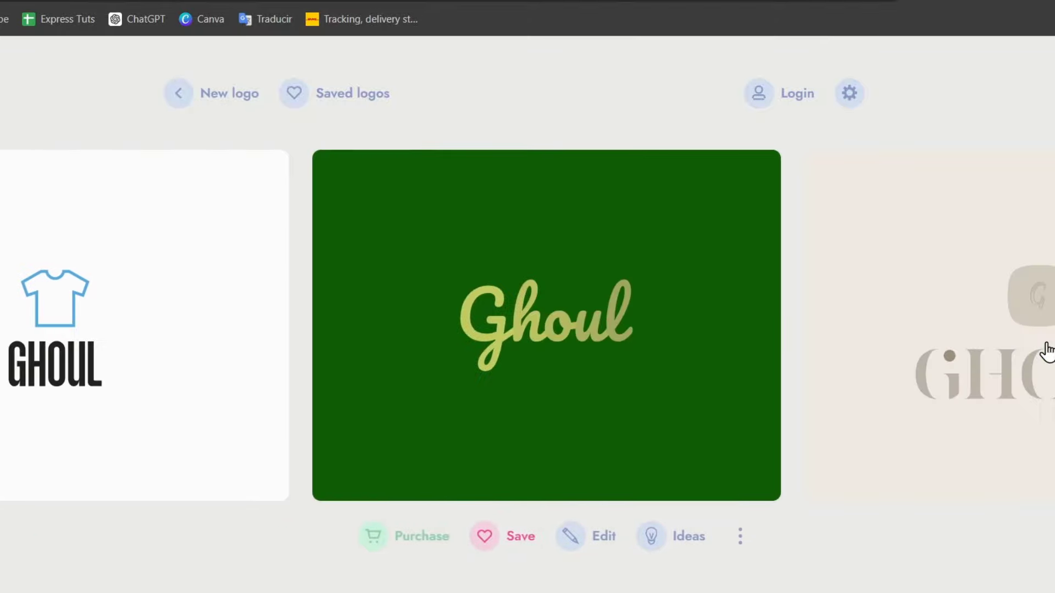
pyautogui.click(1001, 334)
pyautogui.click(1003, 333)
pyautogui.click(1003, 334)
pyautogui.click(1002, 334)
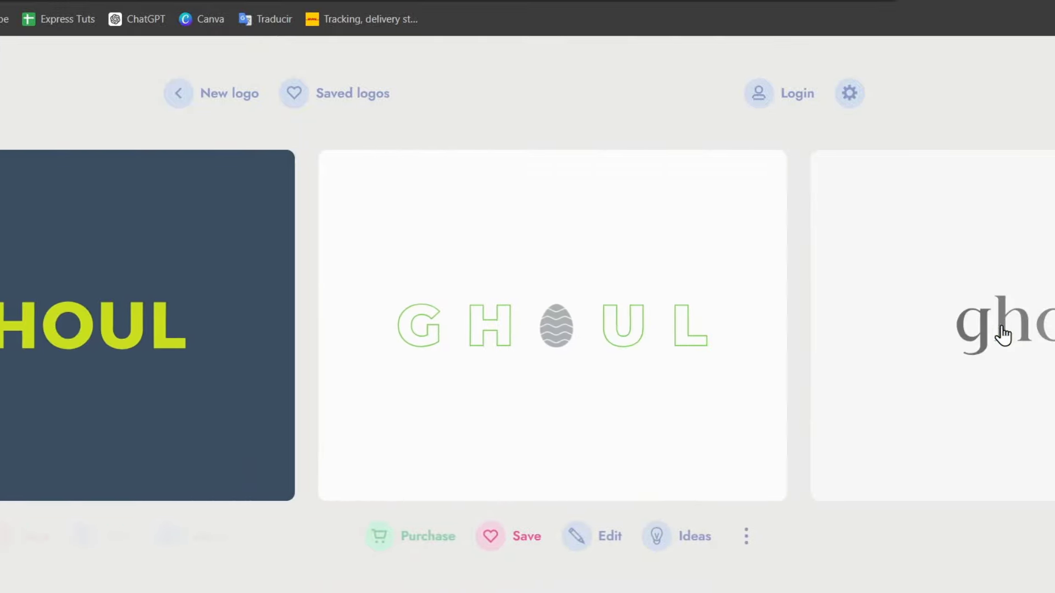
pyautogui.click(1003, 334)
pyautogui.click(1003, 334)
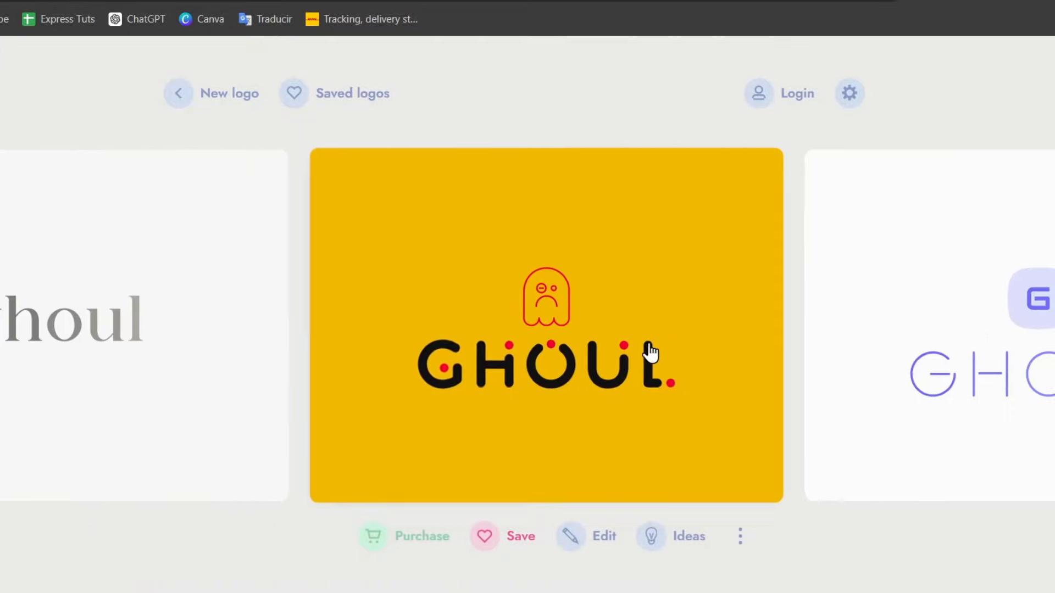
# Open the yellow Ghoul logo with the ghost icon and examine its branding mockups
pyautogui.rightClick(623, 388)
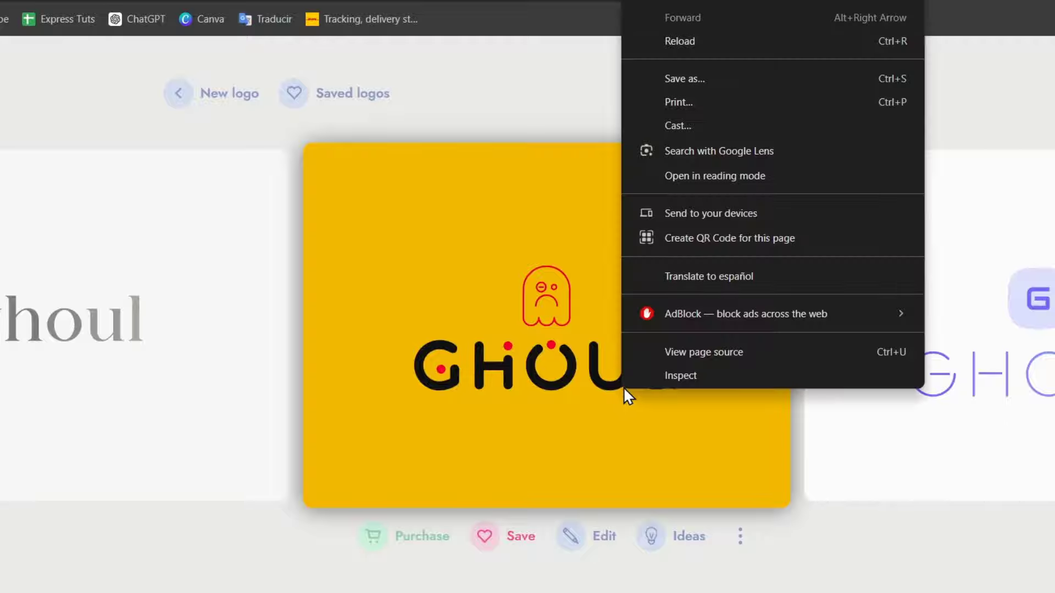
pyautogui.click(769, 396)
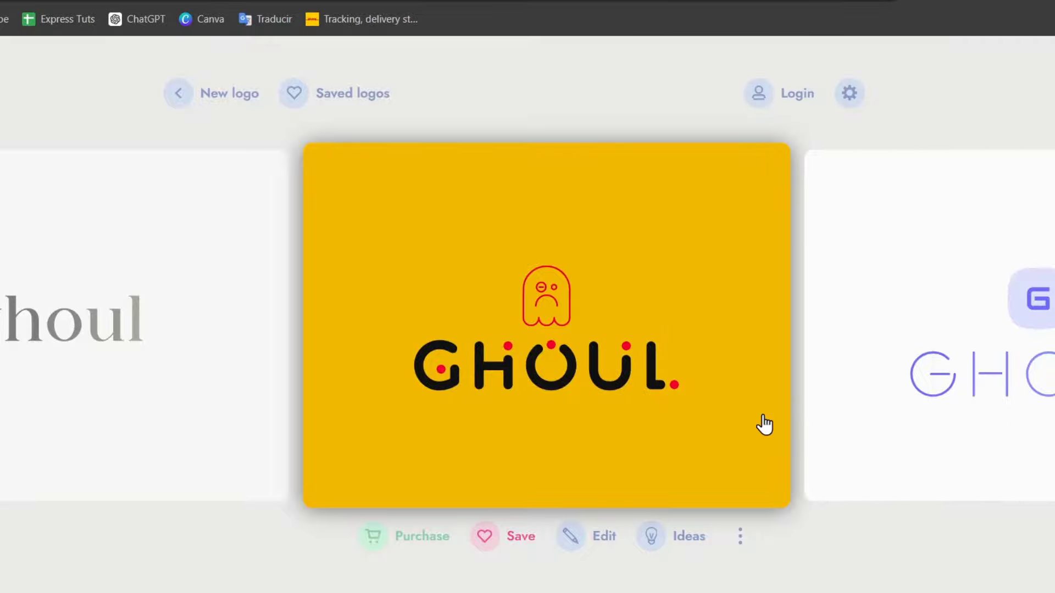
pyautogui.click(765, 427)
pyautogui.scroll(-3, 639, 394)
pyautogui.scroll(3, 639, 394)
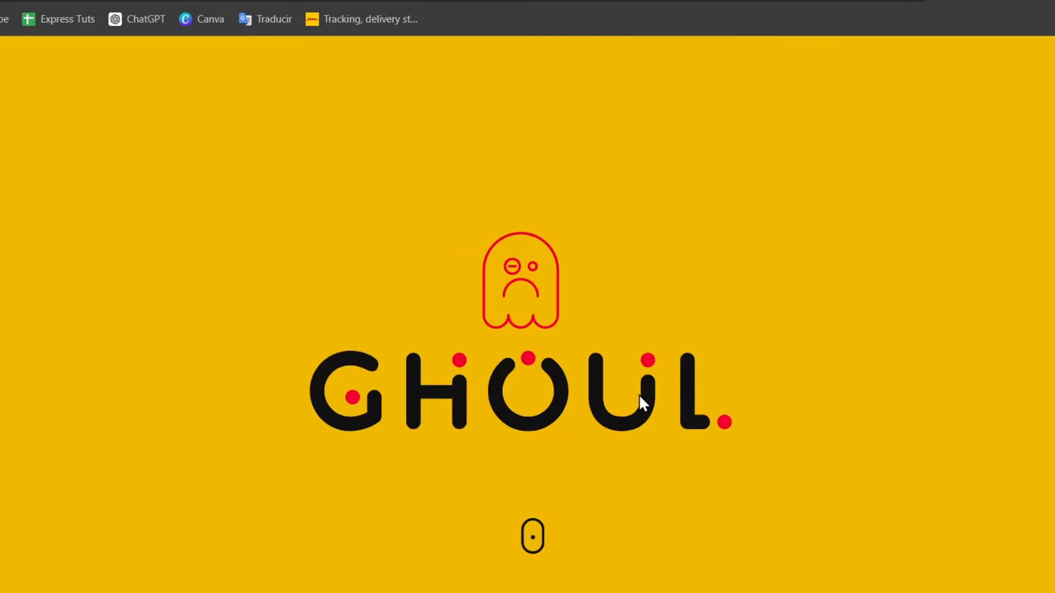
pyautogui.scroll(-7, 638, 395)
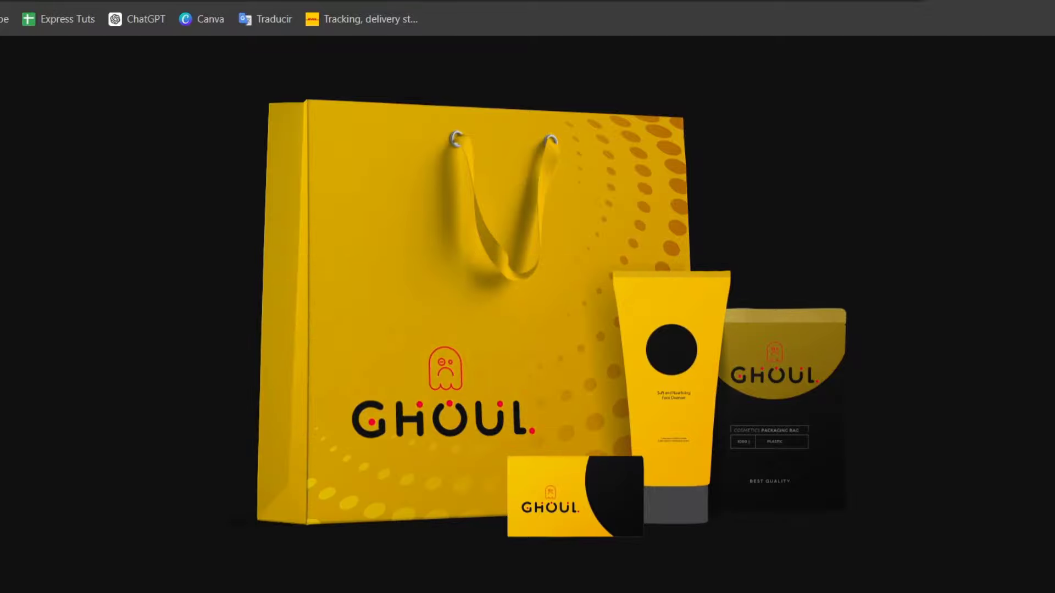
# Switch to the Google Sites editor and clear the untitled site's document name
pyautogui.click(93, 1)
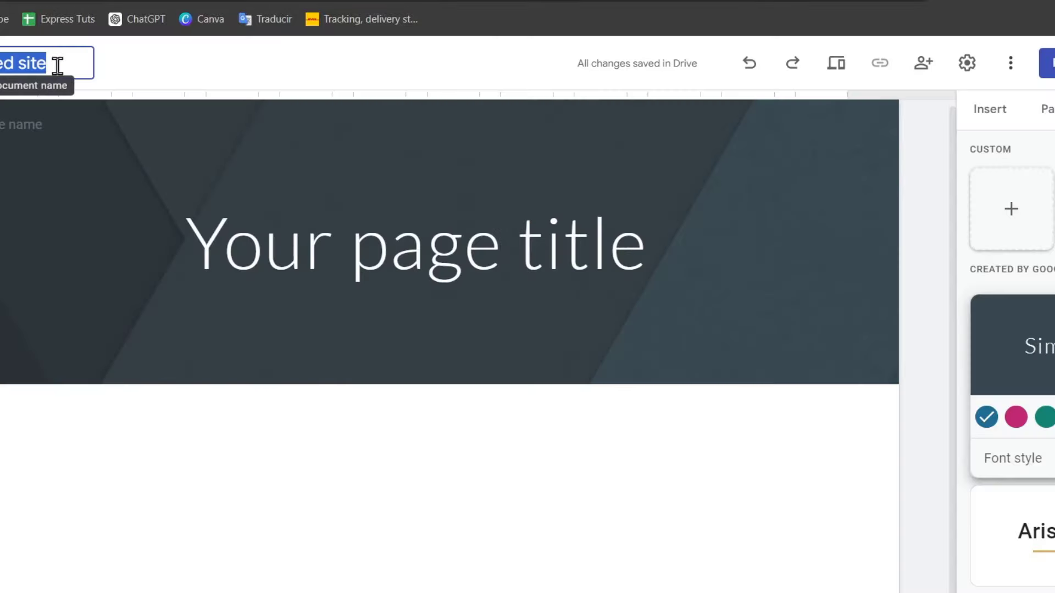
pyautogui.press('BackSpace')
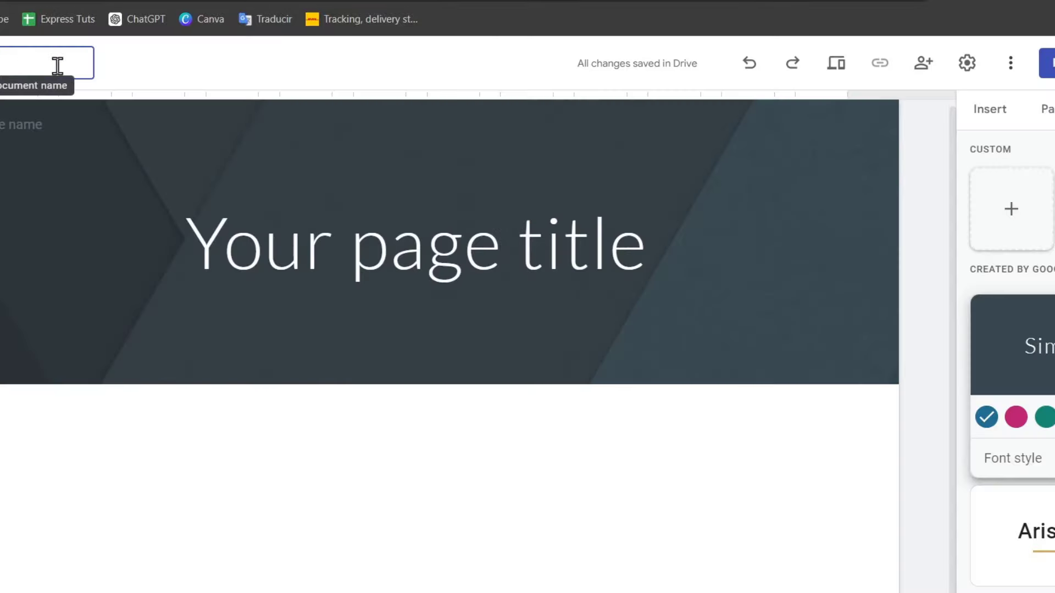
pyautogui.click(157, 88)
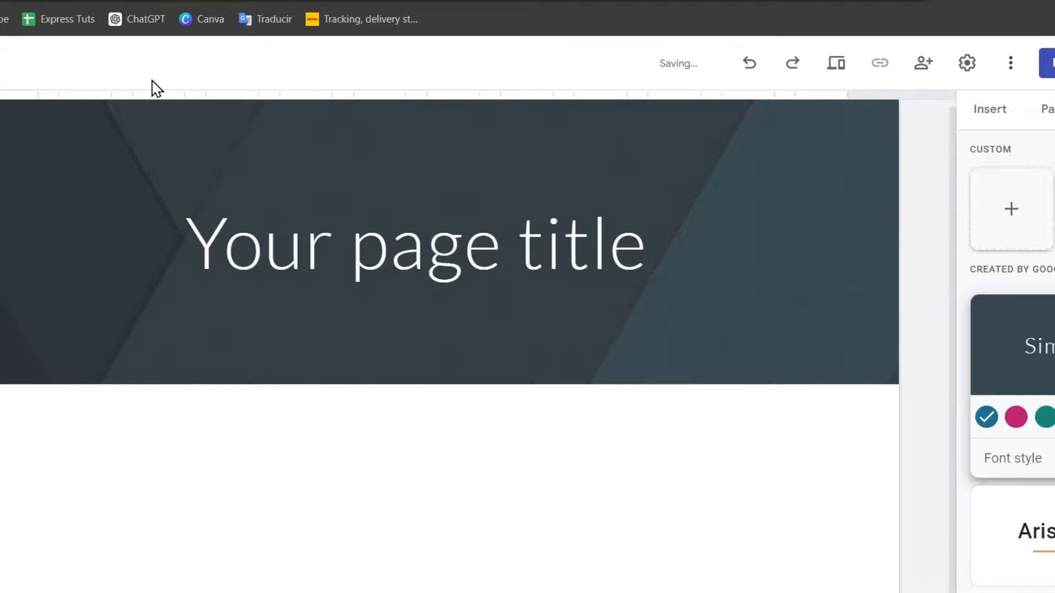
# Open the site settings and review brand images, viewer tools, custom domains, analytics and announcement banner, returning to the navigation options
pyautogui.click(968, 66)
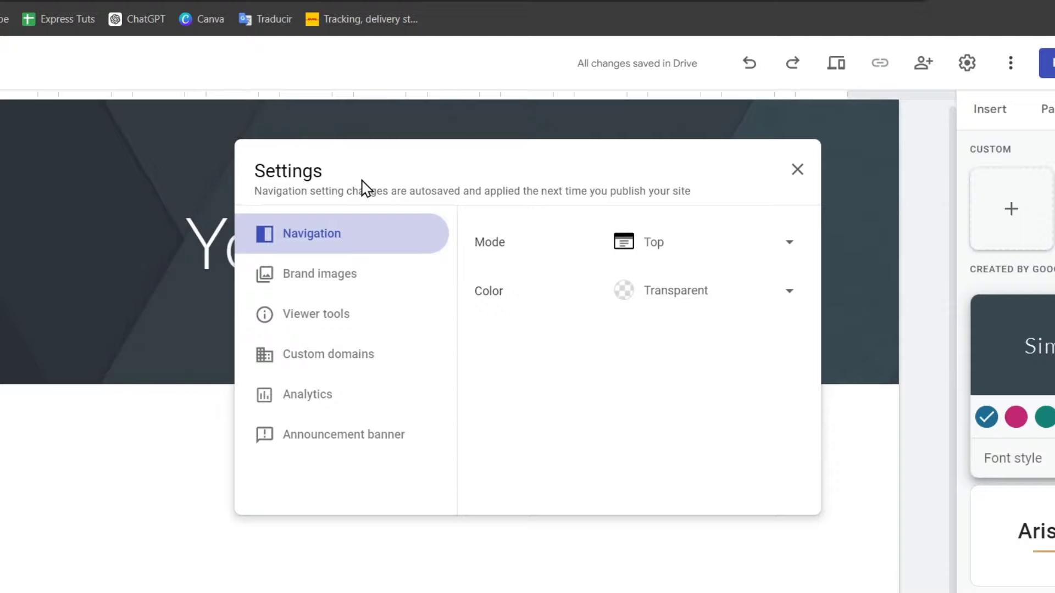
pyautogui.click(369, 283)
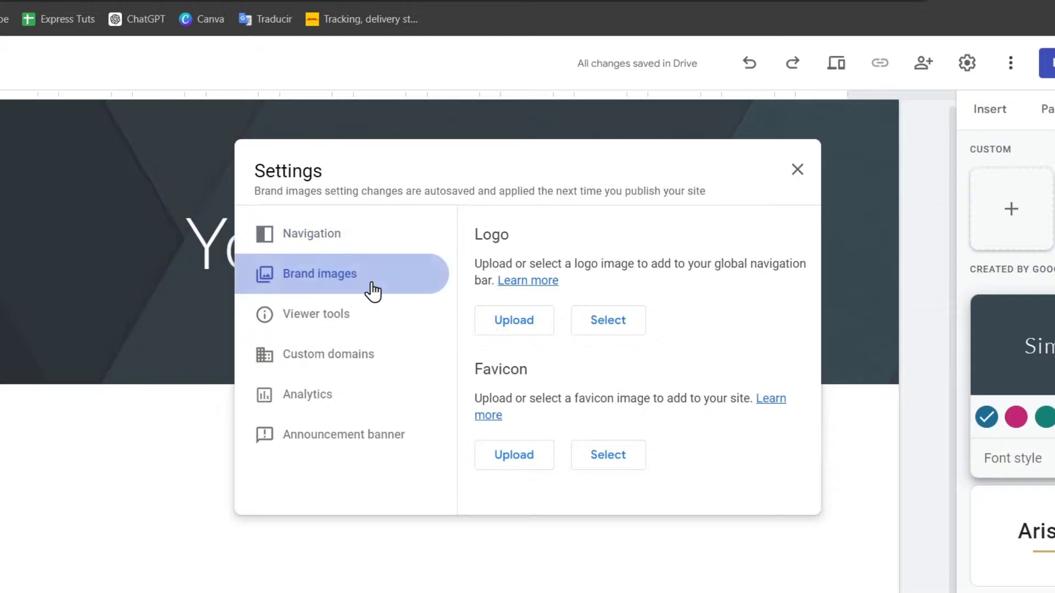
pyautogui.click(369, 318)
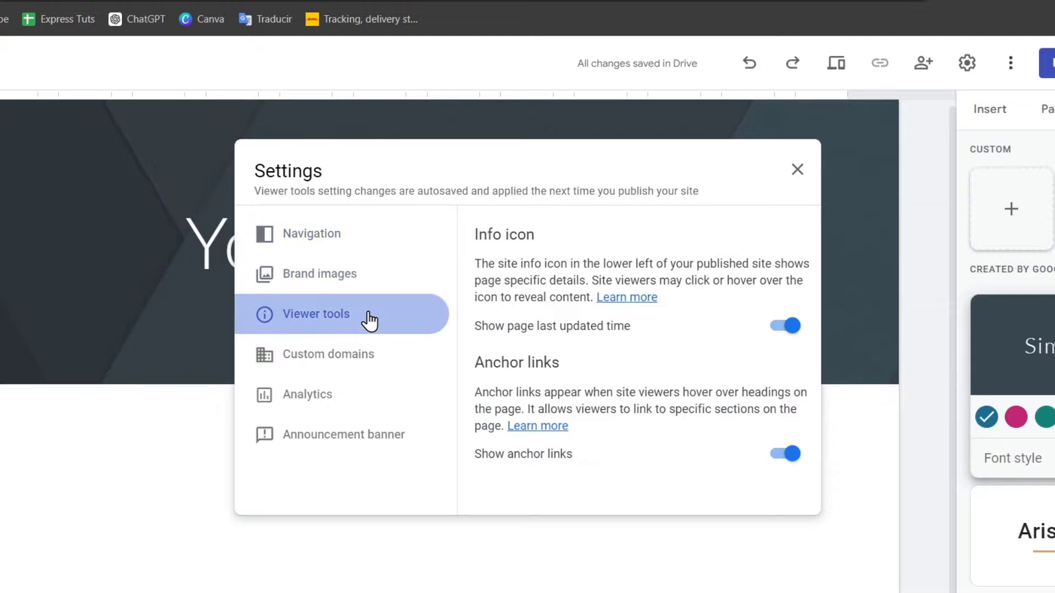
pyautogui.click(377, 367)
pyautogui.click(354, 396)
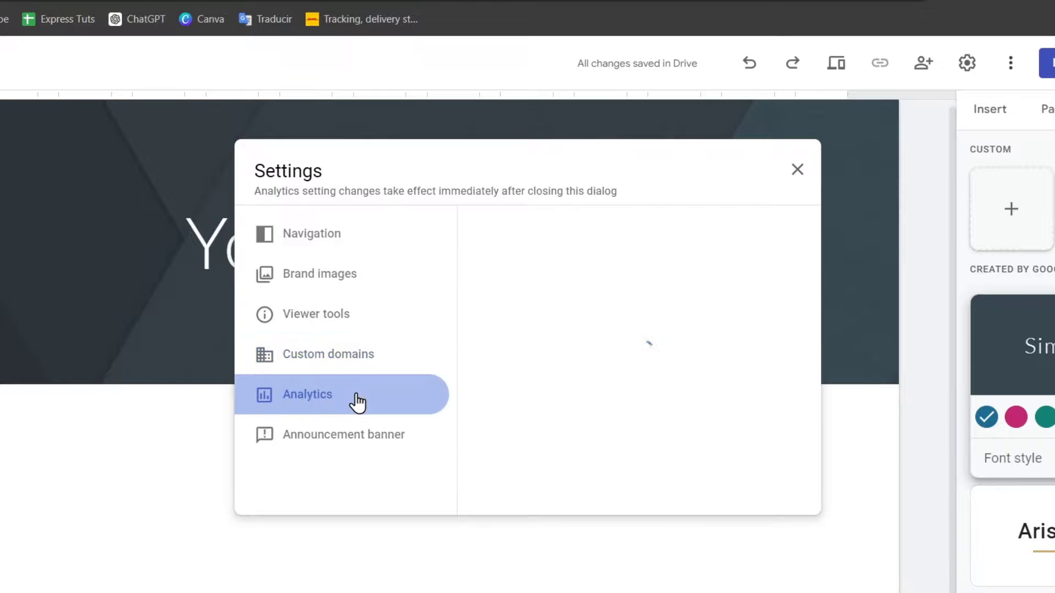
pyautogui.click(372, 437)
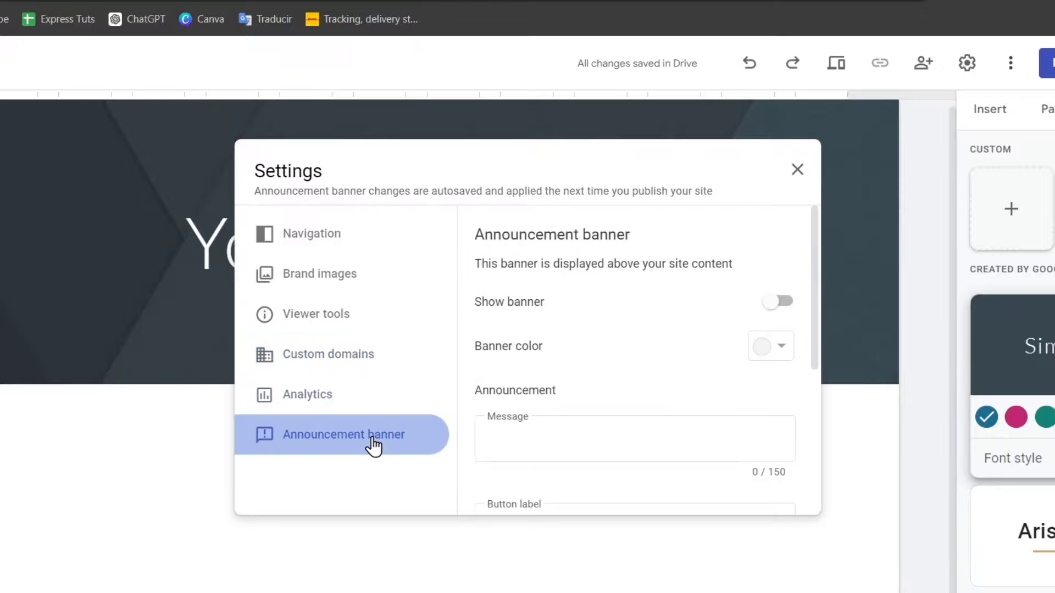
pyautogui.click(335, 250)
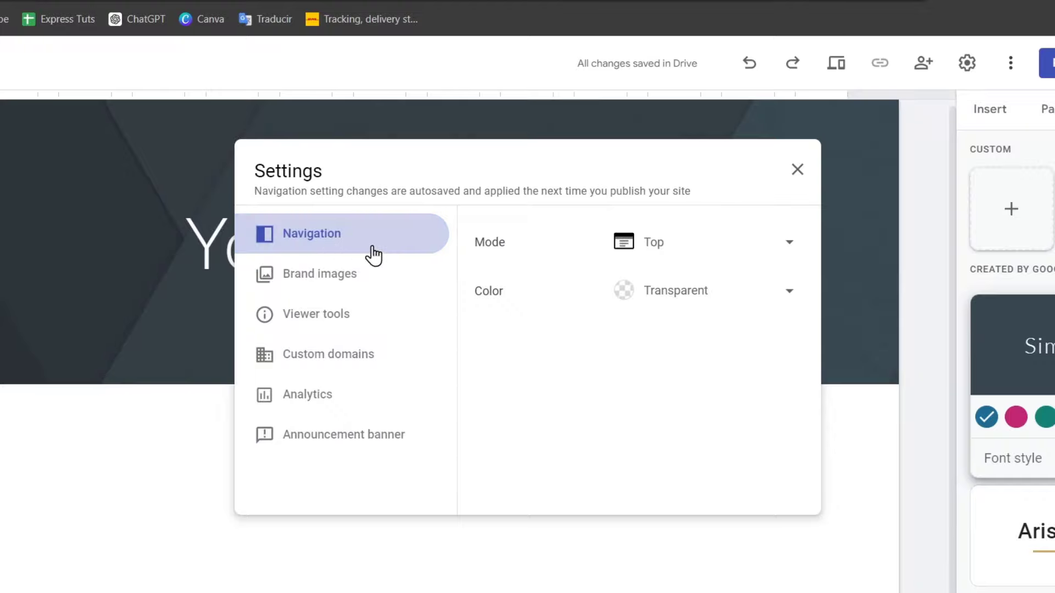
# Try the Side mode for the site navigation and set the mode back to Top
pyautogui.click(643, 245)
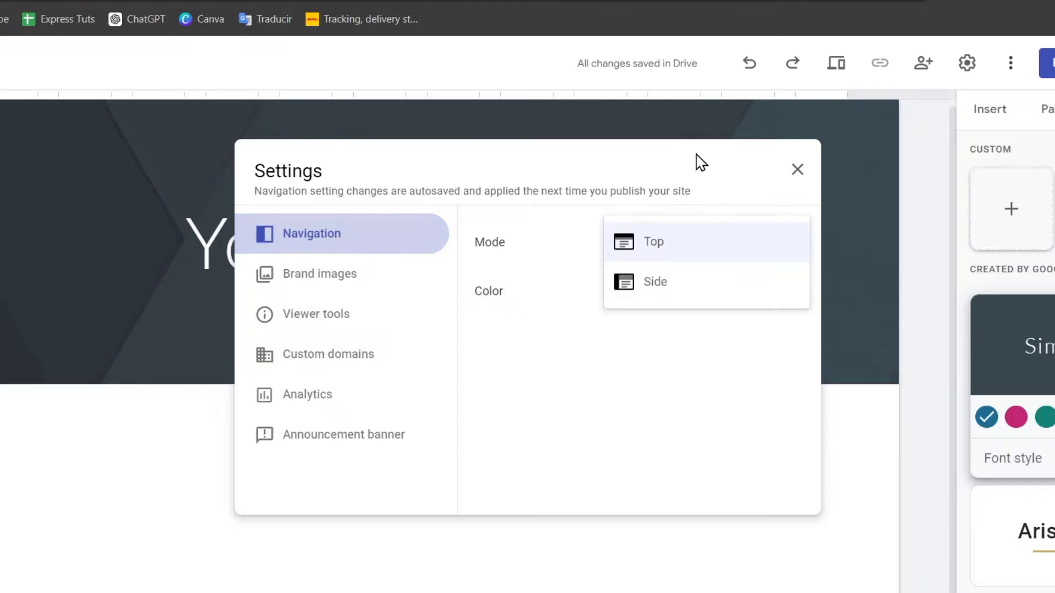
pyautogui.click(617, 219)
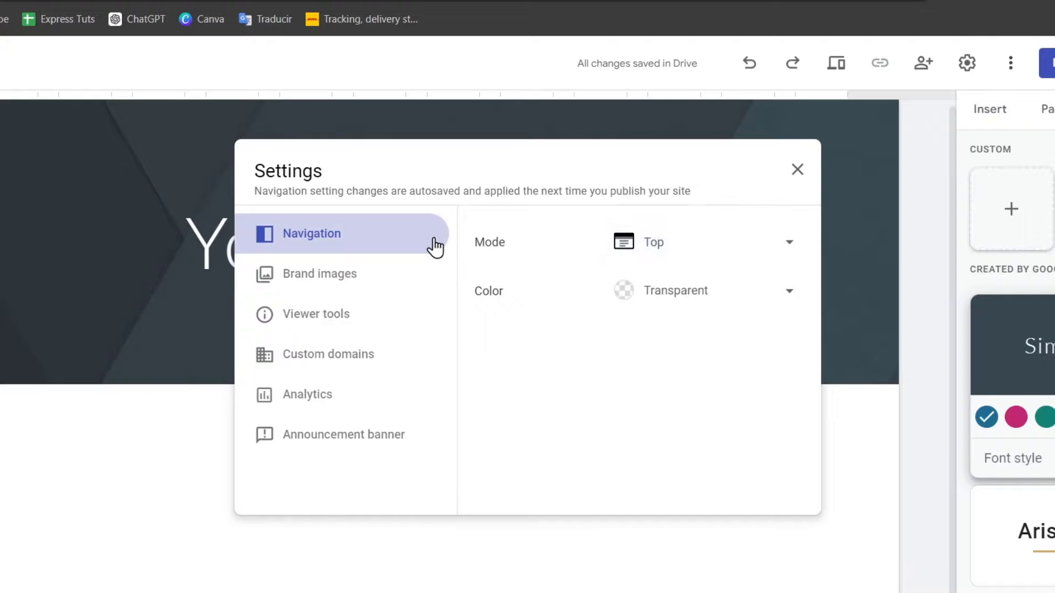
pyautogui.click(661, 234)
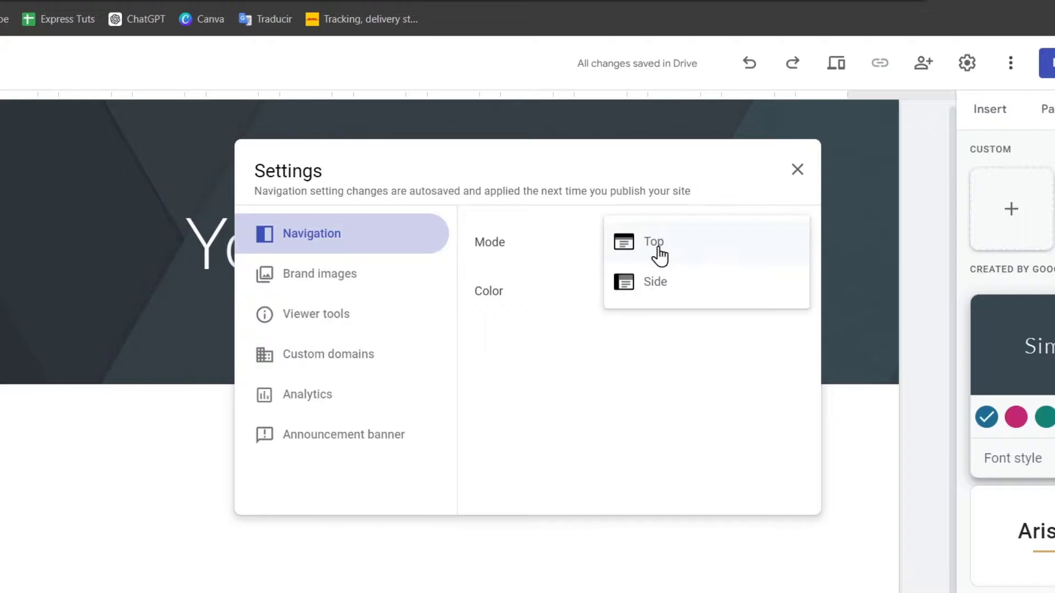
pyautogui.click(653, 287)
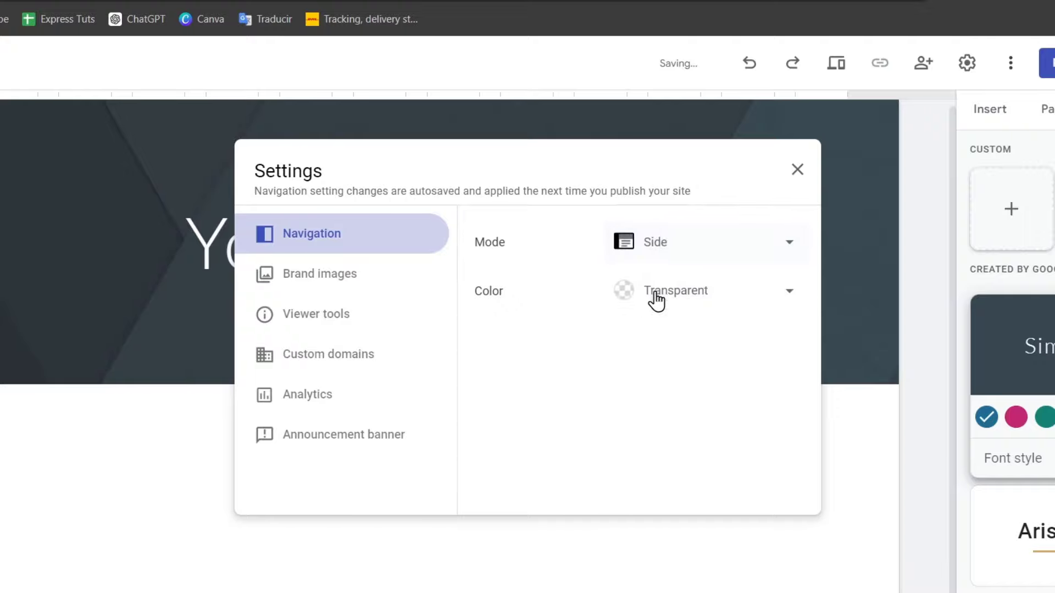
pyautogui.click(661, 239)
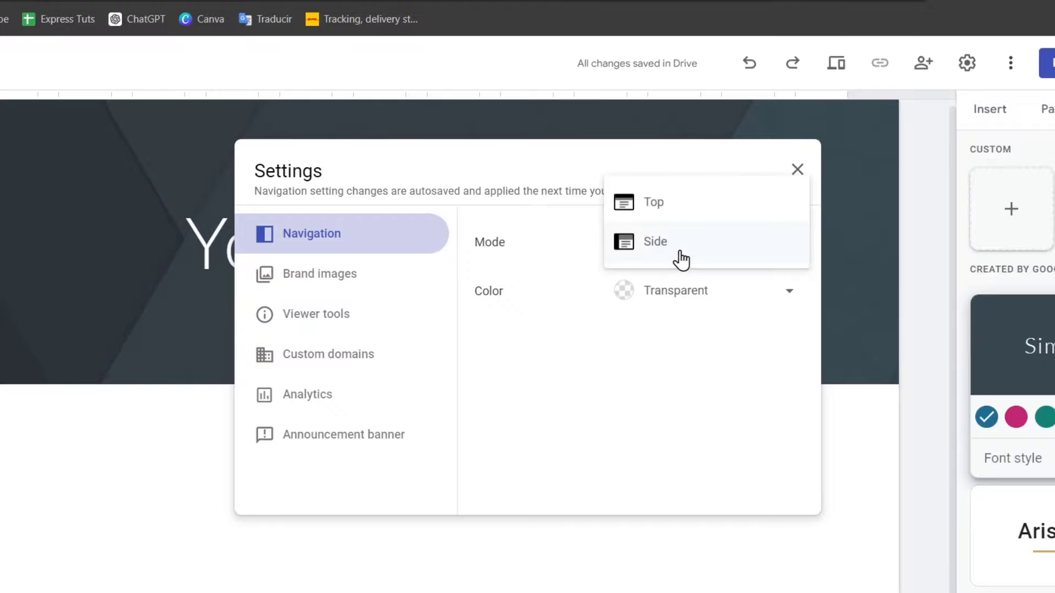
pyautogui.click(689, 218)
# Examine the navigation color choices and the logo and favicon options under brand images
pyautogui.click(704, 300)
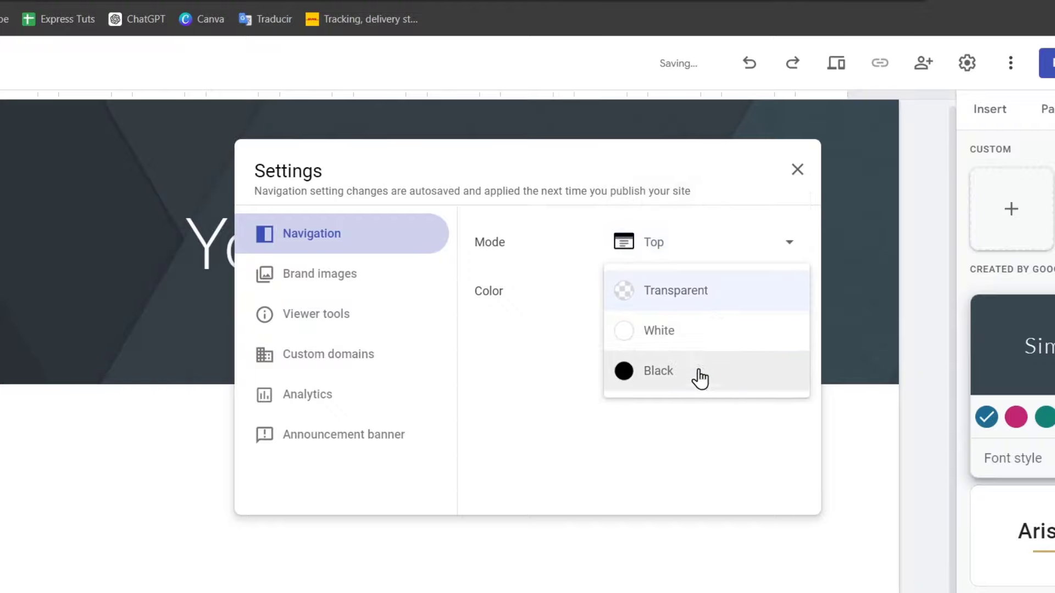
pyautogui.click(678, 407)
pyautogui.click(353, 283)
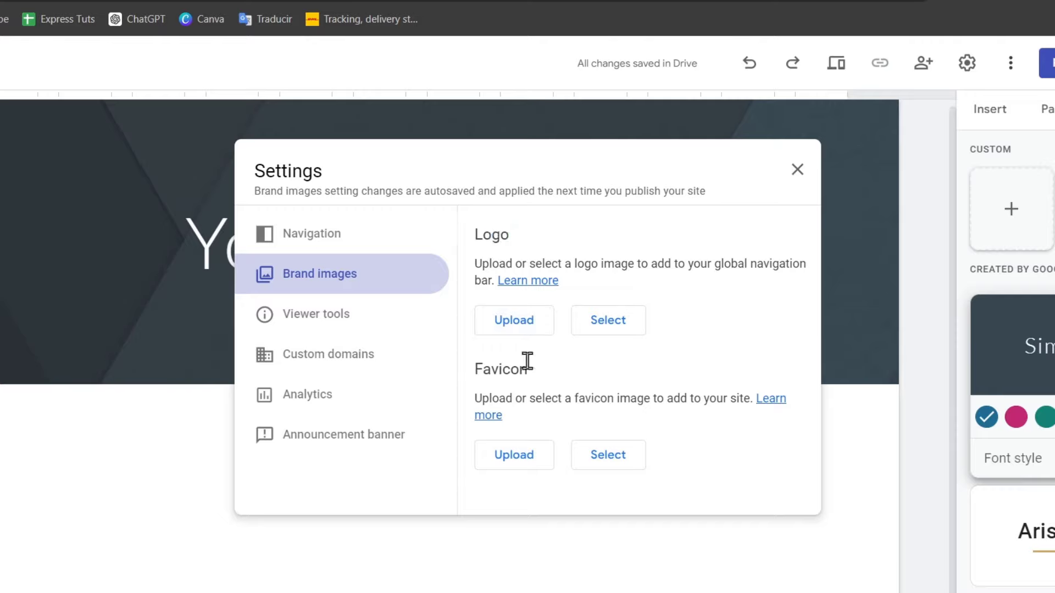
pyautogui.moveTo(527, 361); pyautogui.dragTo(512, 369)
pyautogui.click(590, 373)
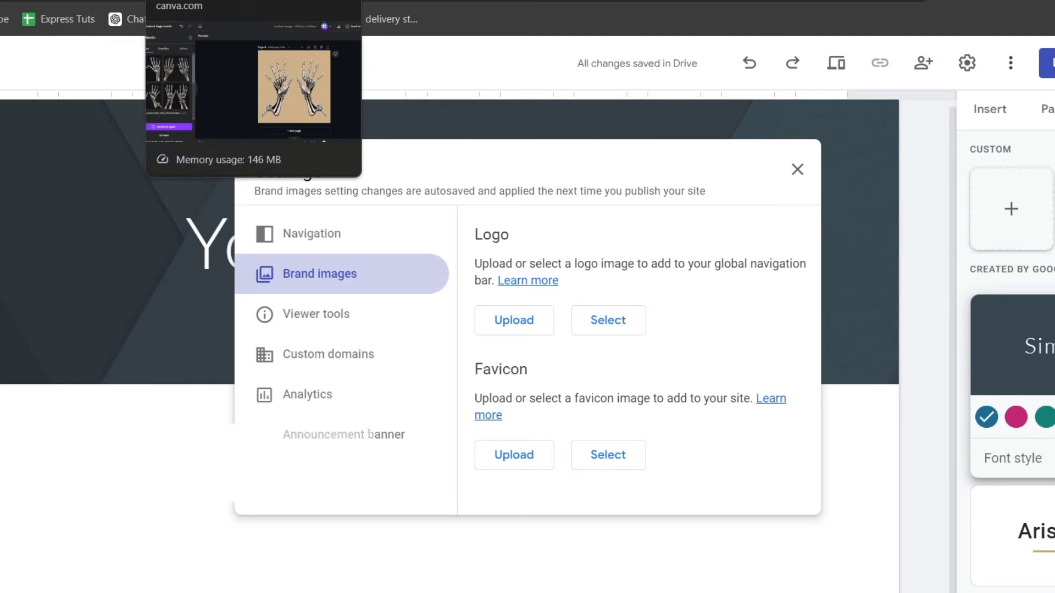
# Switch to Canva, open the 3000 px × 3000 px skeleton hands design and add a blank page after page 3
pyautogui.click(83, 0)
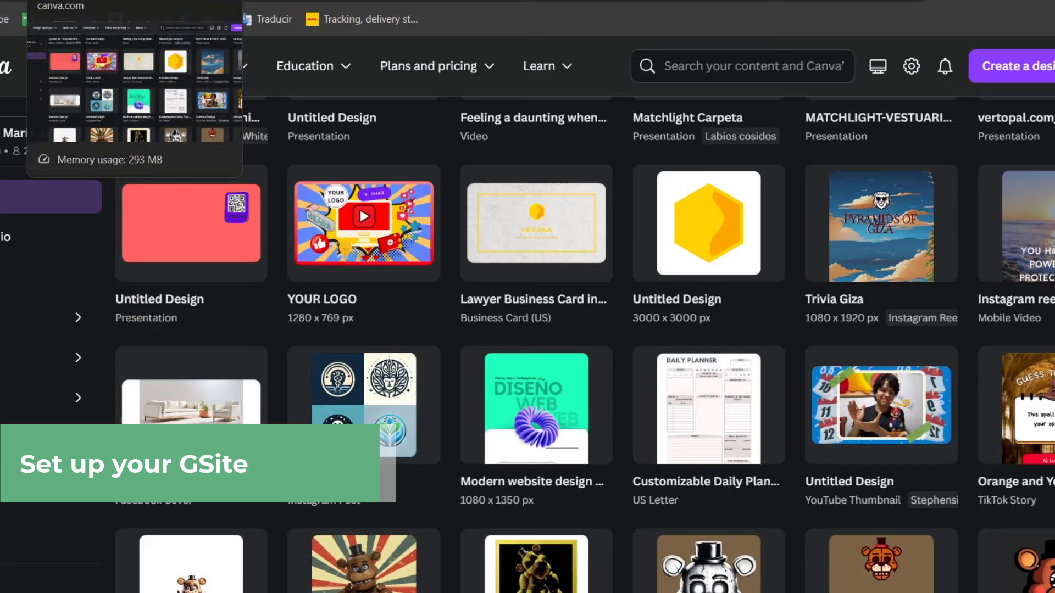
pyautogui.scroll(10, 641, 289)
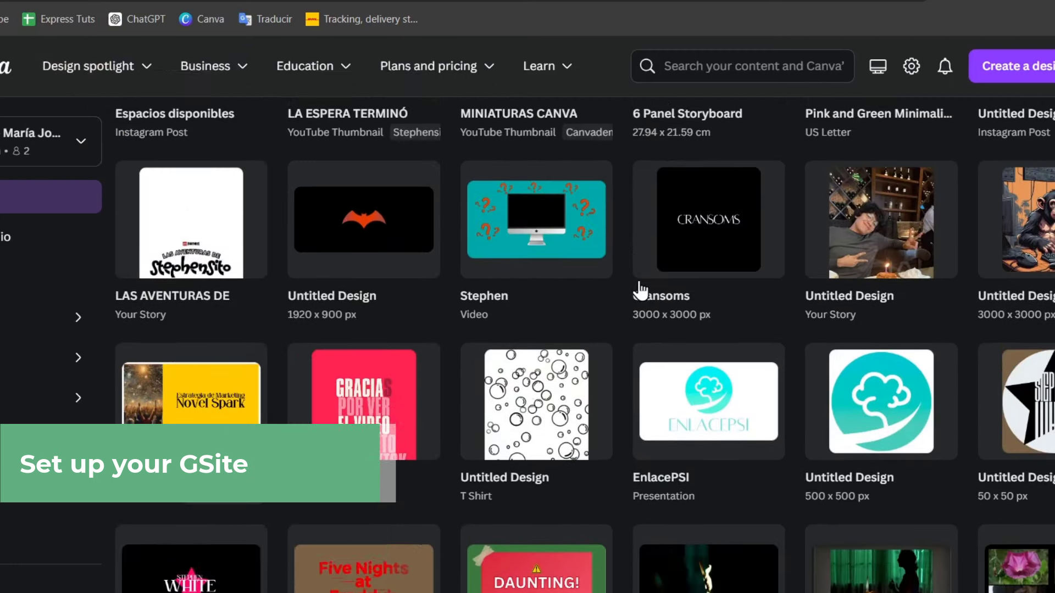
pyautogui.scroll(6, 640, 290)
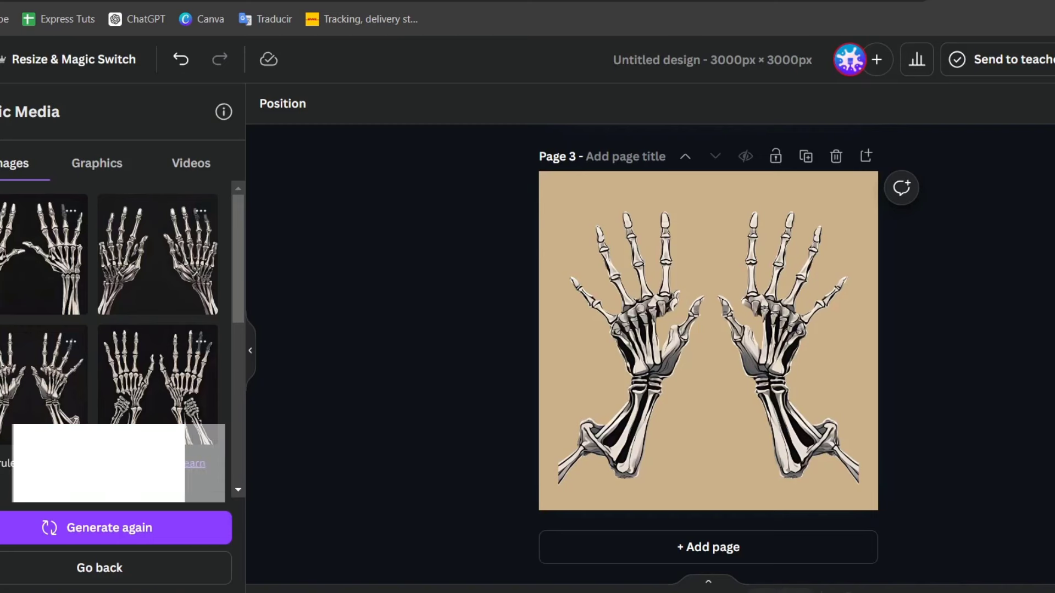
pyautogui.click(709, 547)
pyautogui.click(519, 323)
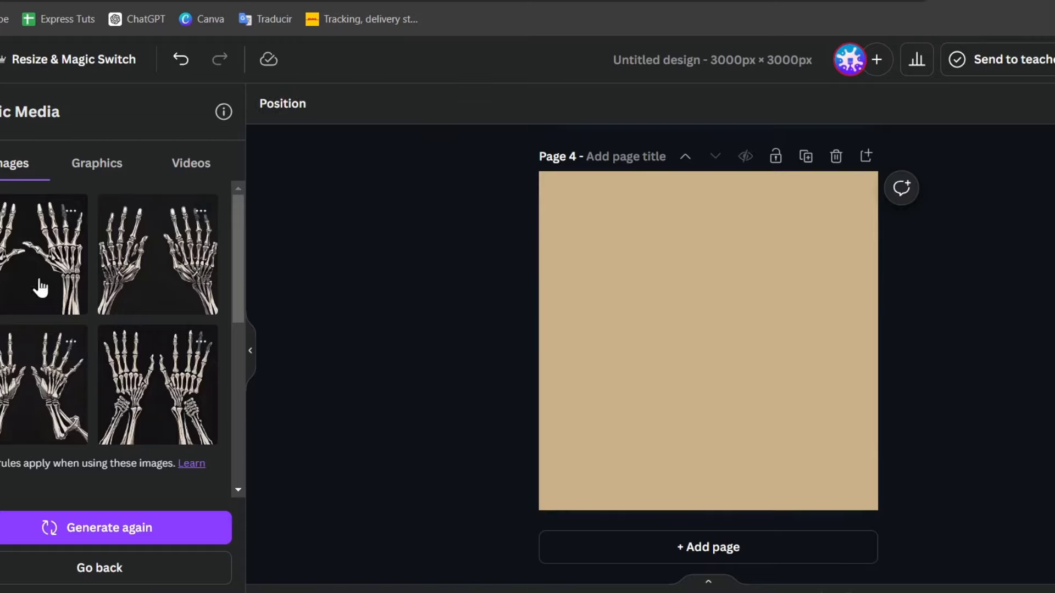
# Start a new Magic Media image description reading "a minimalistic logo of a ghost"
pyautogui.click(127, 569)
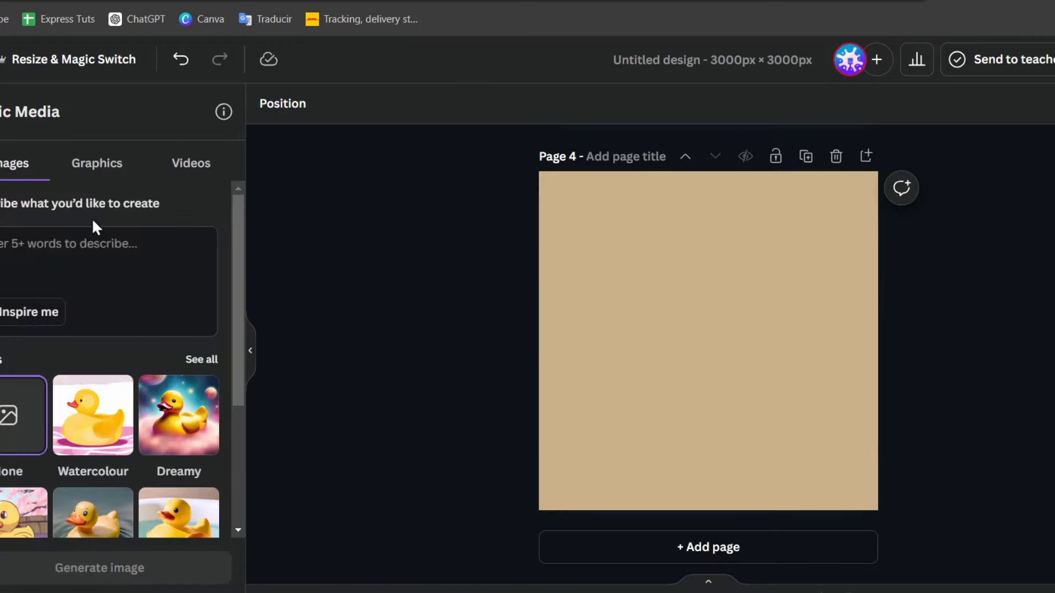
pyautogui.click(110, 265)
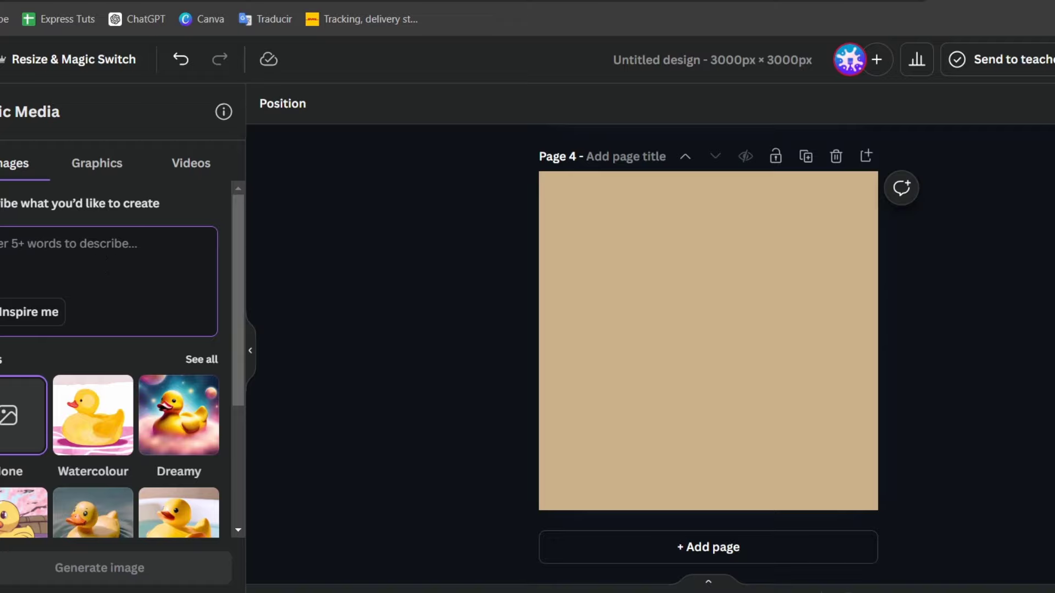
pyautogui.write('A')
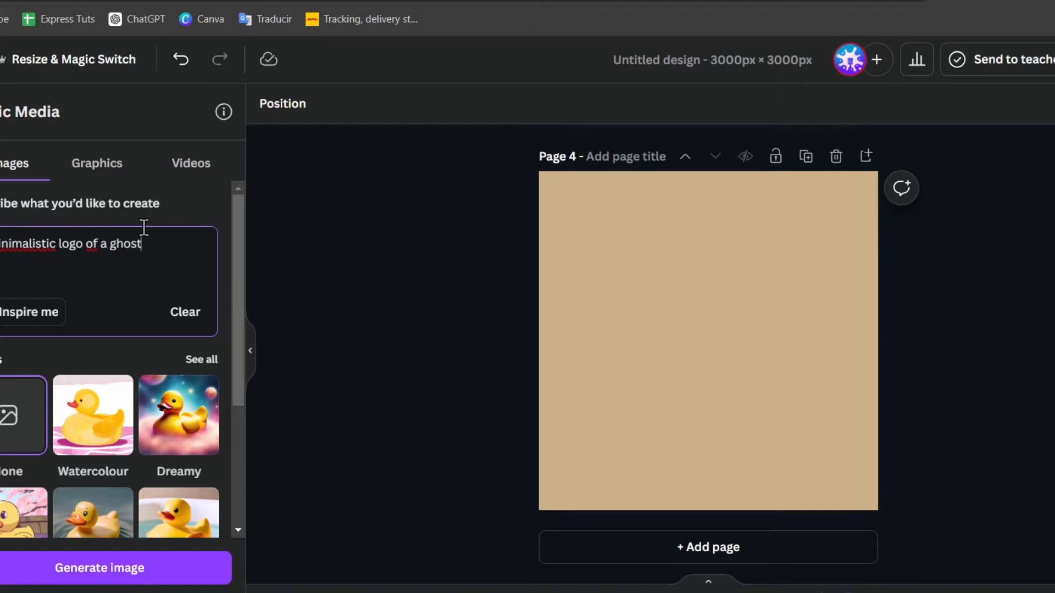
# Look through all Magic Media image styles and choose Concept art for the ghost logo
pyautogui.scroll(-4, 32, 349)
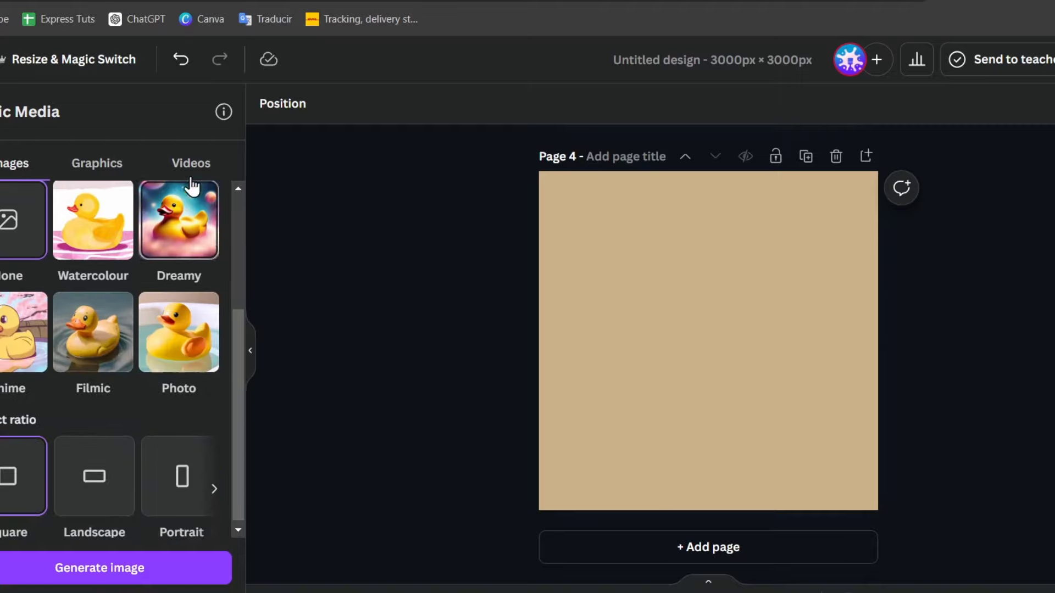
pyautogui.scroll(3, 191, 234)
pyautogui.click(200, 356)
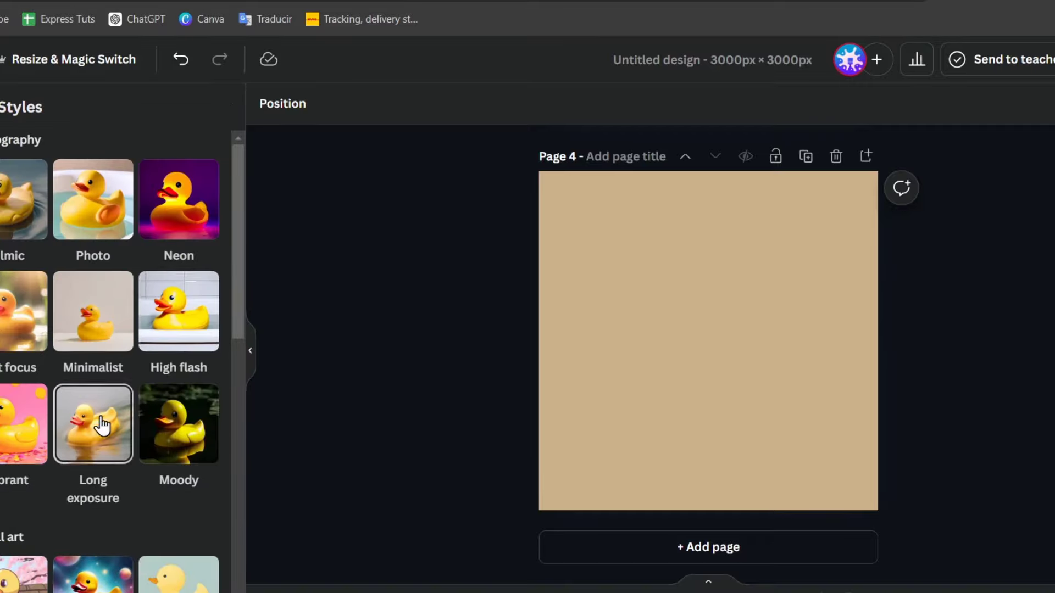
pyautogui.scroll(-4, 84, 420)
pyautogui.scroll(-3, 113, 350)
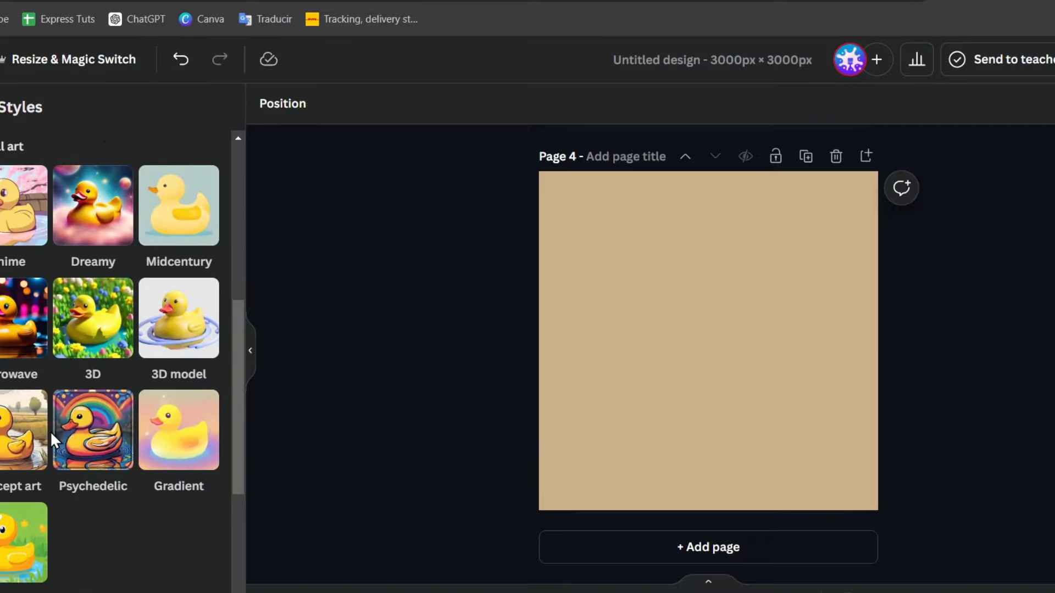
pyautogui.click(34, 440)
# Extend the image description with "on black background" and generate the ghost logo images
pyautogui.click(159, 269)
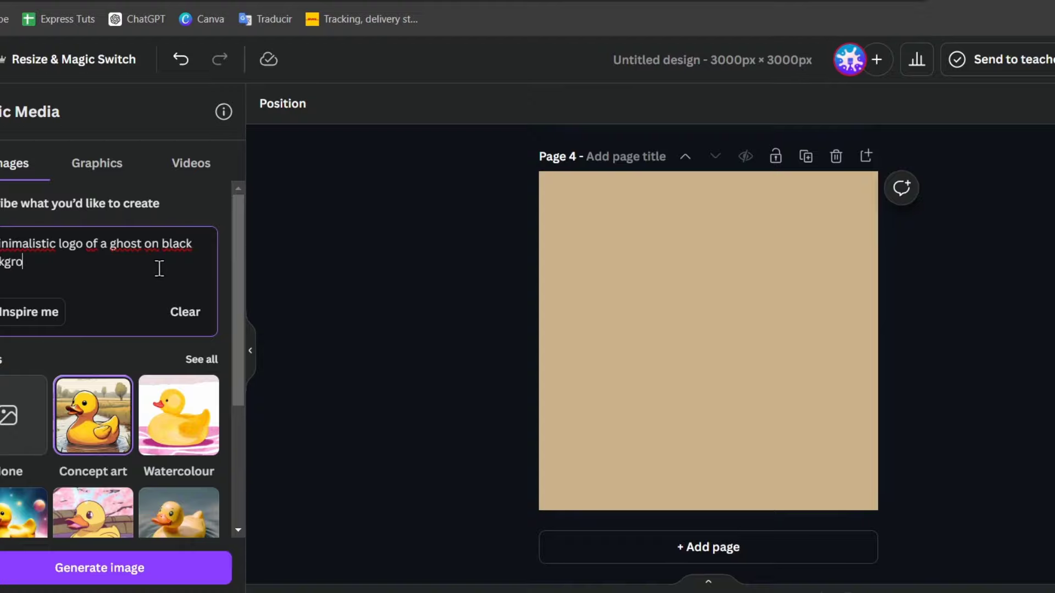
pyautogui.write('und')
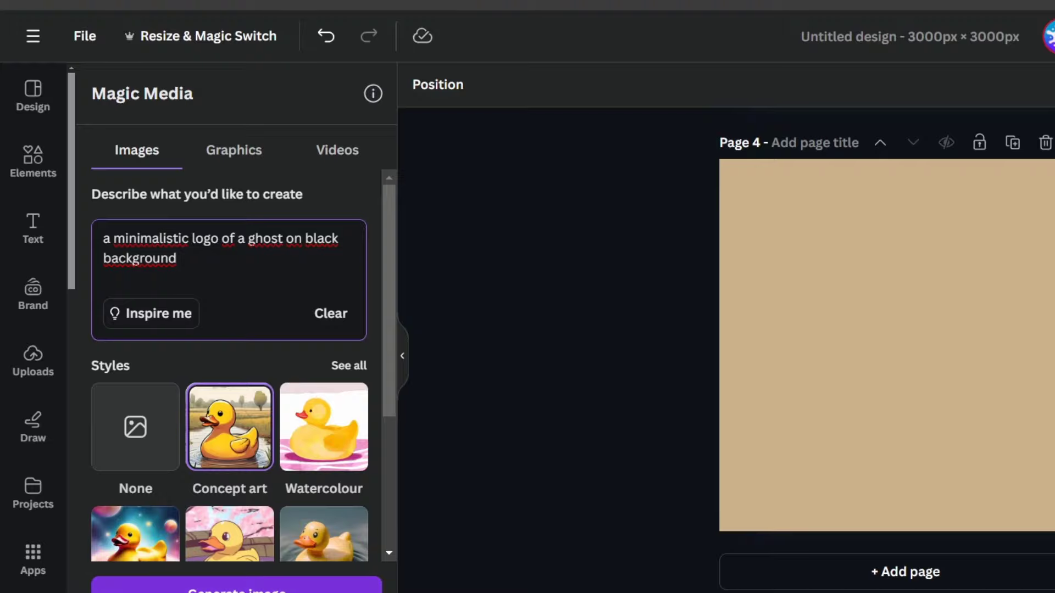
pyautogui.scroll(-5, 290, 471)
pyautogui.click(236, 585)
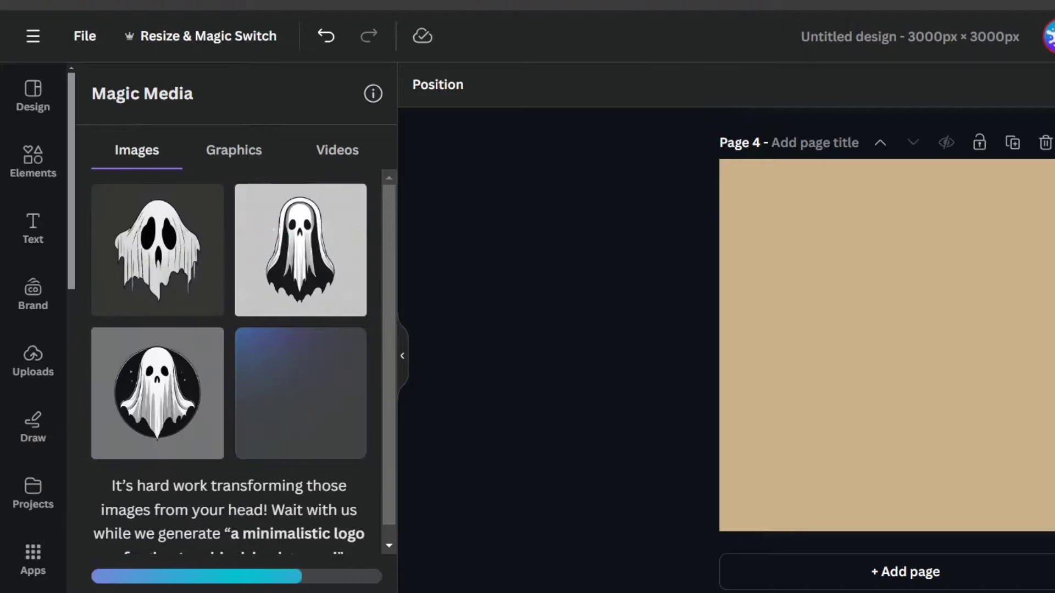
# Place the generated ghost in a black circle on page 4, enlarge it to nearly fill the page and center it
pyautogui.click(153, 401)
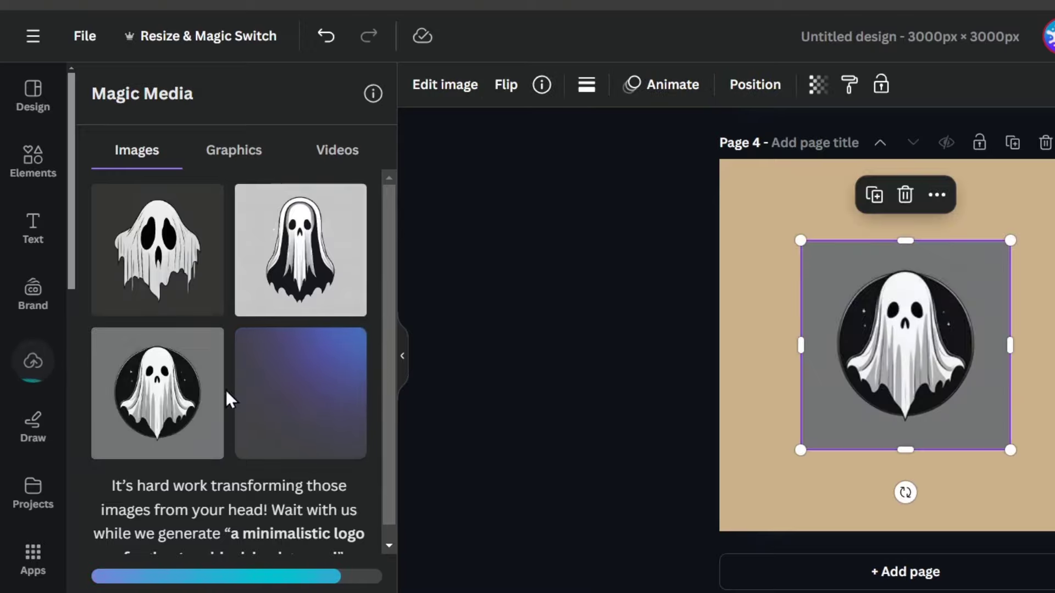
pyautogui.moveTo(958, 360); pyautogui.dragTo(867, 407)
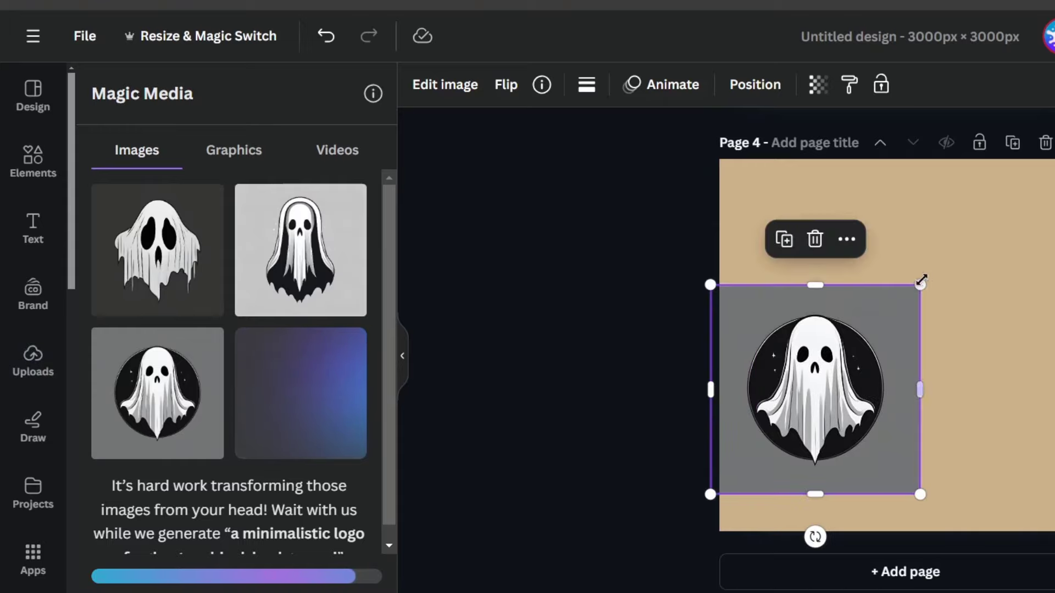
pyautogui.moveTo(921, 280); pyautogui.dragTo(1052, 146)
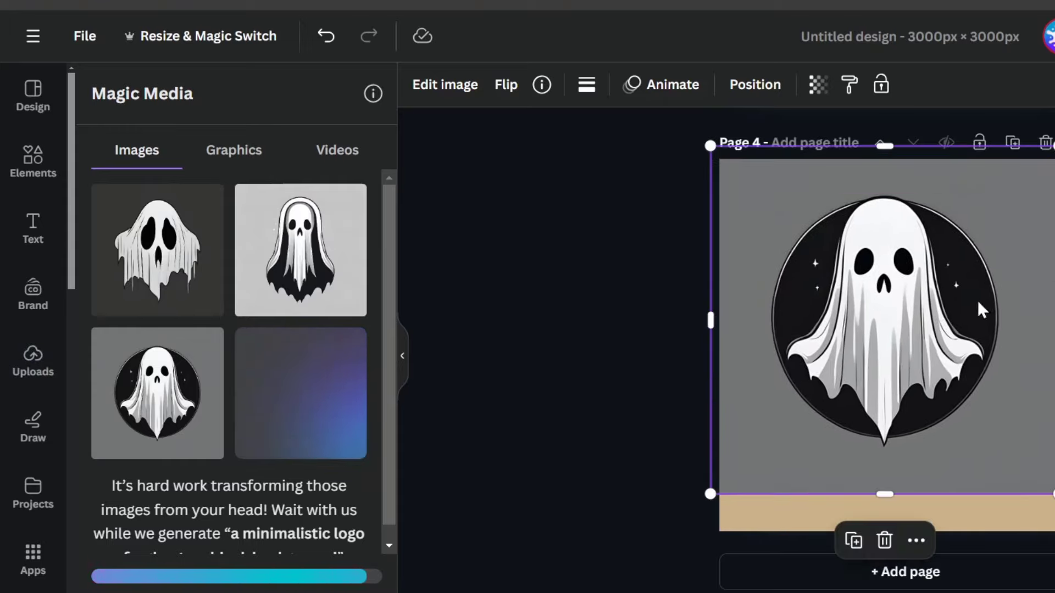
pyautogui.moveTo(977, 300); pyautogui.dragTo(997, 327)
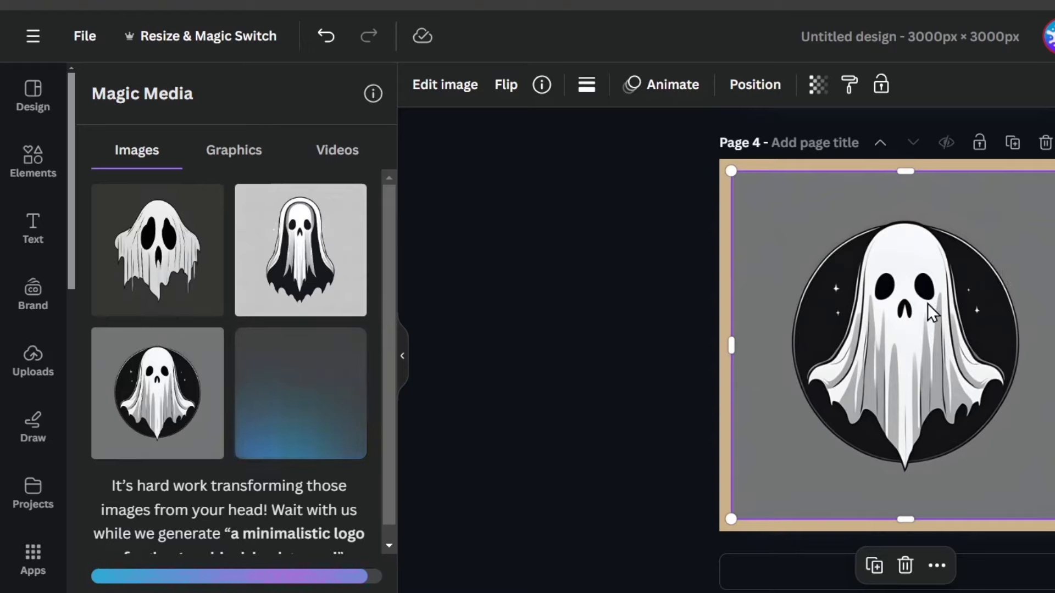
# Sample the ghost's white as the marker color and paint over the ghost's mouth with the Draw tool
pyautogui.click(33, 437)
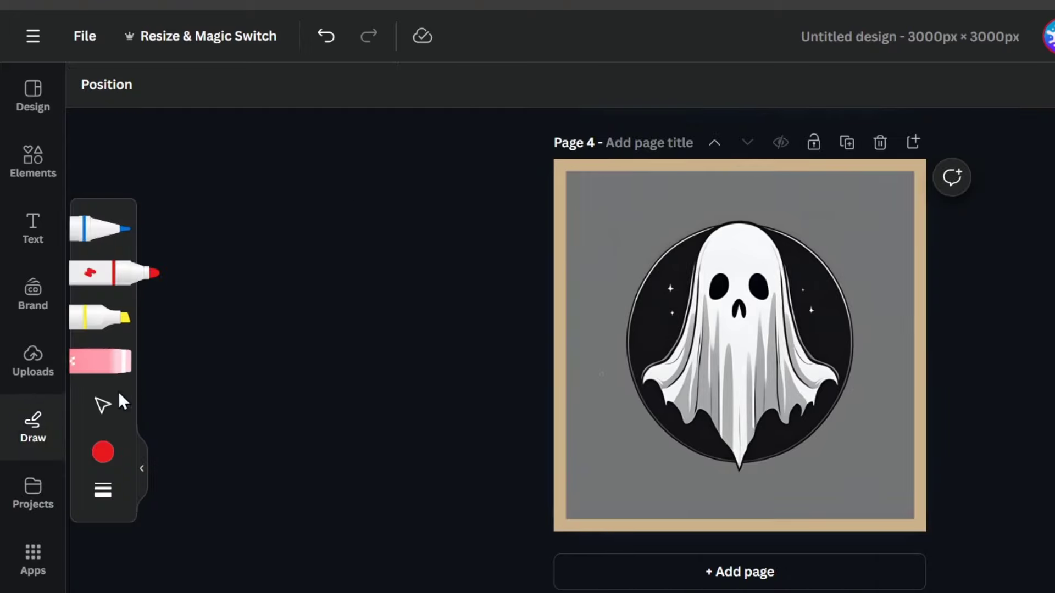
pyautogui.click(103, 452)
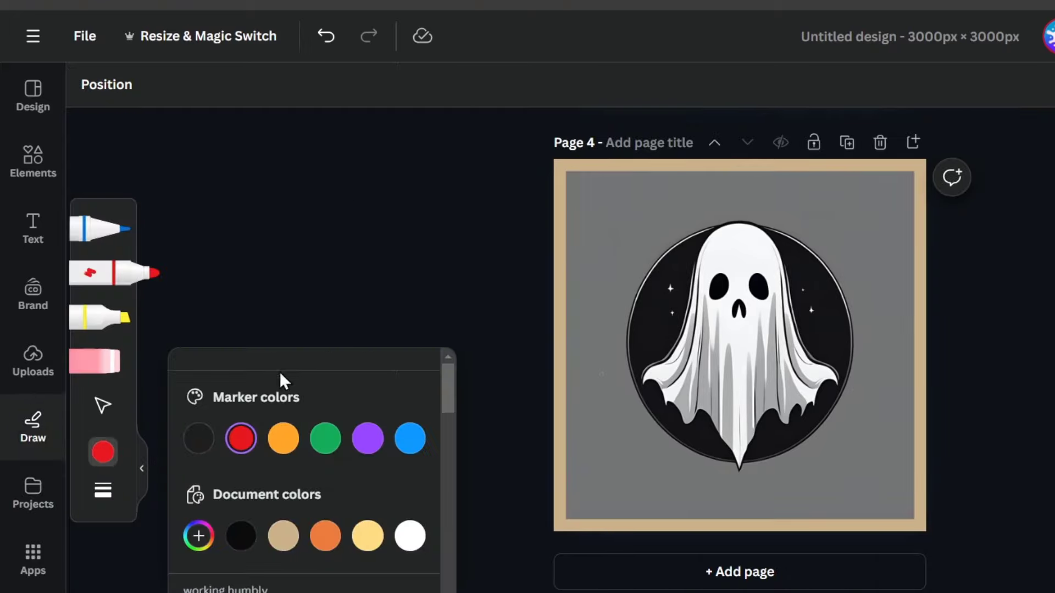
pyautogui.scroll(-5, 328, 560)
pyautogui.scroll(5, 329, 560)
pyautogui.click(198, 536)
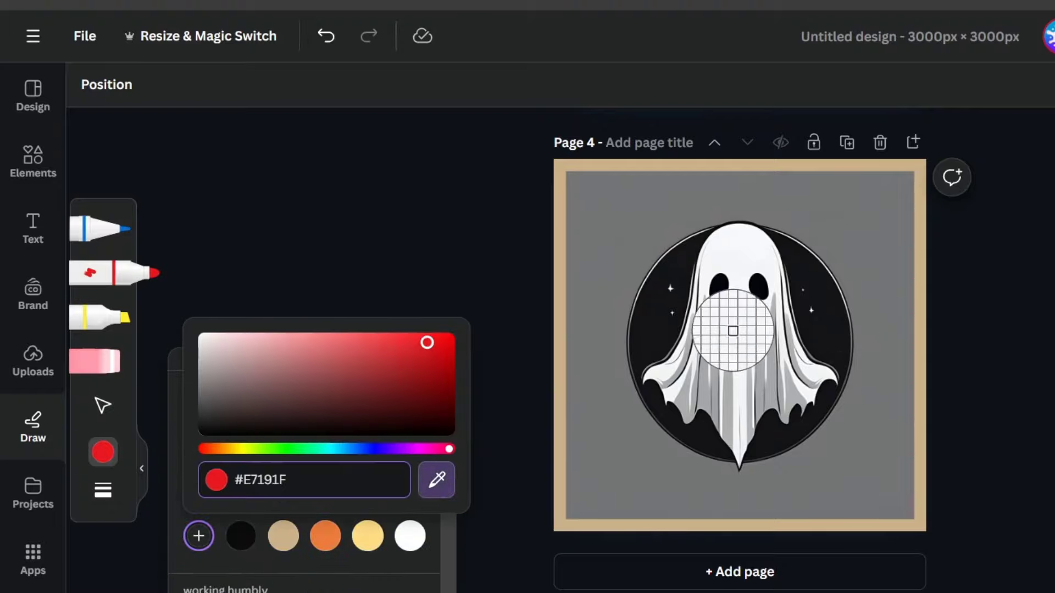
pyautogui.click(742, 283)
pyautogui.moveTo(741, 309)
pyautogui.mouseDown()
pyautogui.moveTo(744, 300)
pyautogui.moveTo(738, 314)
pyautogui.moveTo(747, 314)
pyautogui.moveTo(731, 308)
pyautogui.mouseUp()
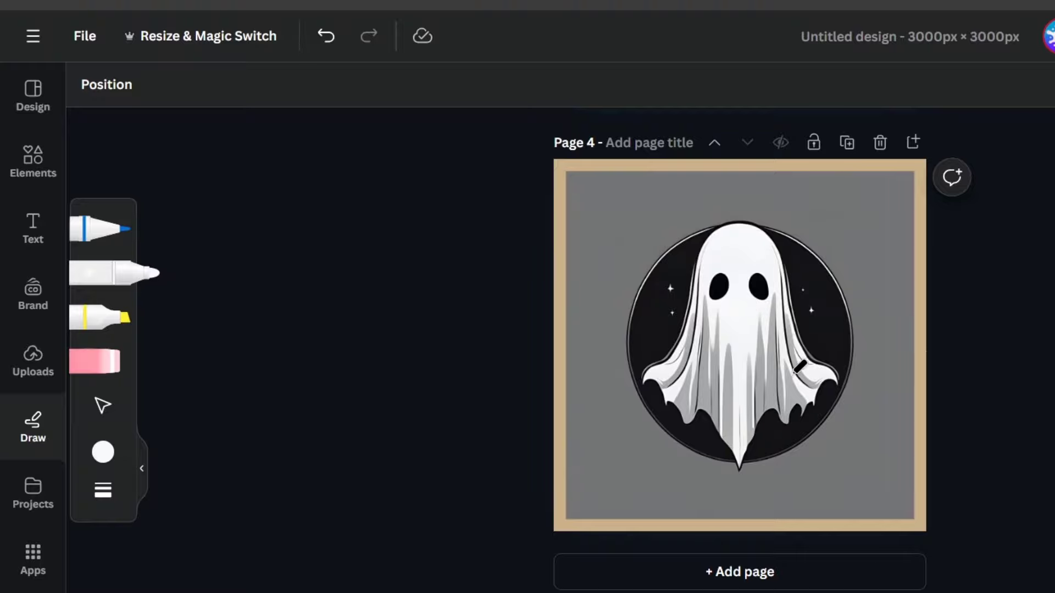
# Try removing the ghost image's background and deleting the image, and undo both changes
pyautogui.click(36, 102)
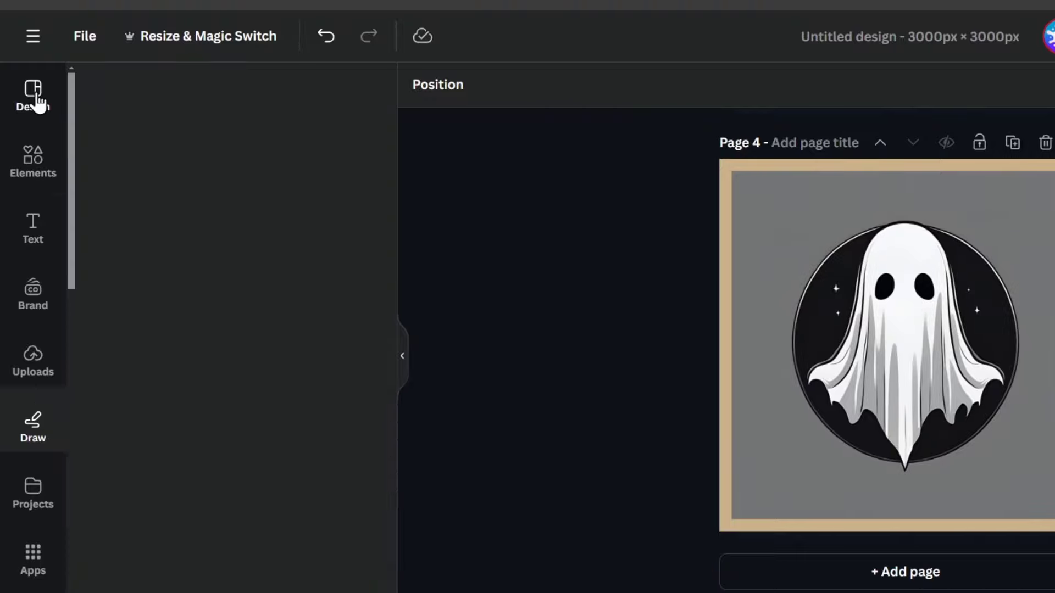
pyautogui.click(921, 317)
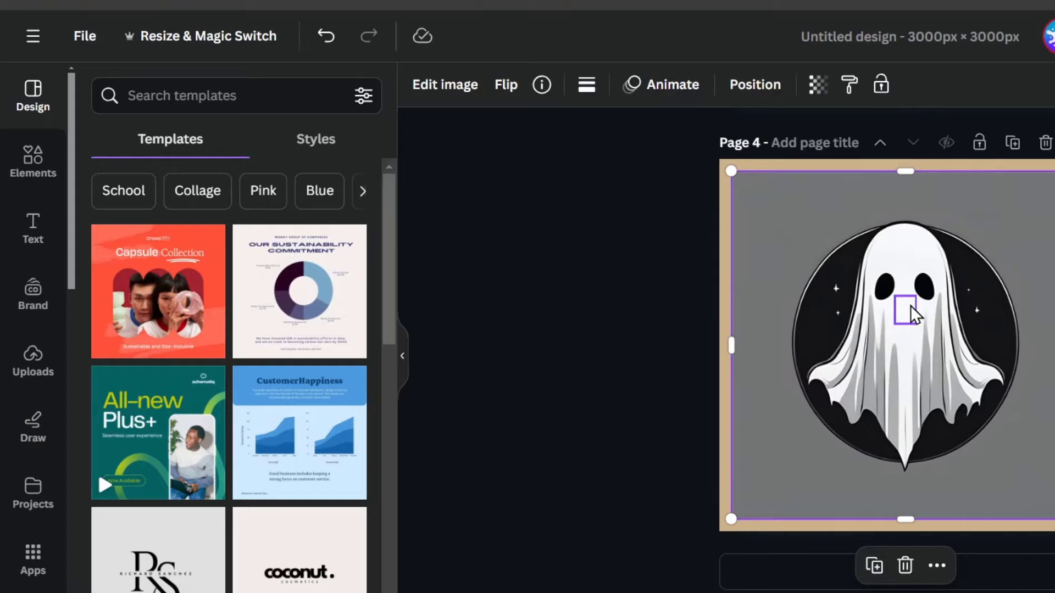
pyautogui.click(477, 99)
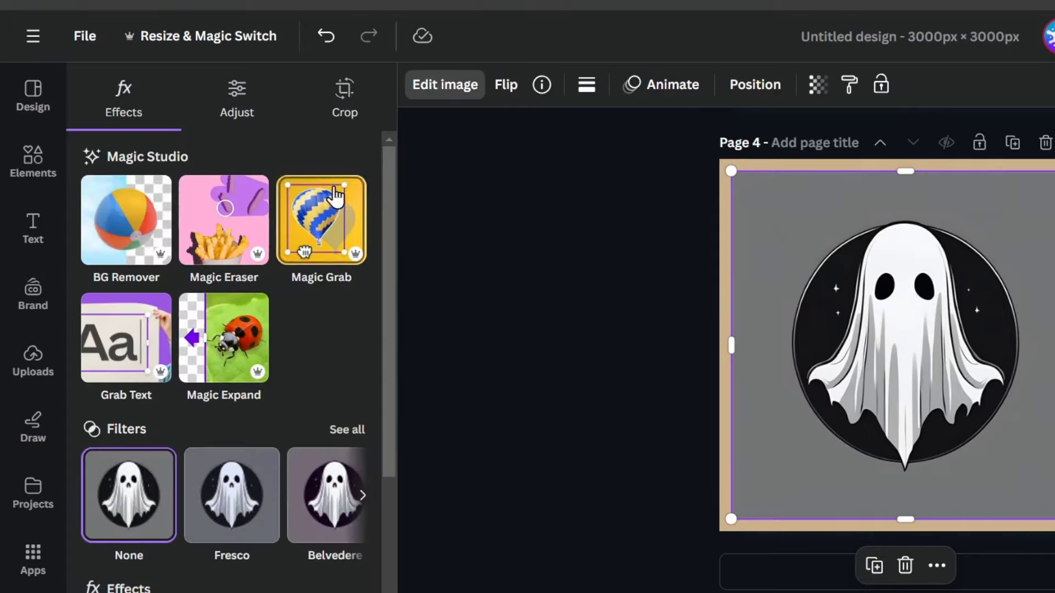
pyautogui.click(120, 250)
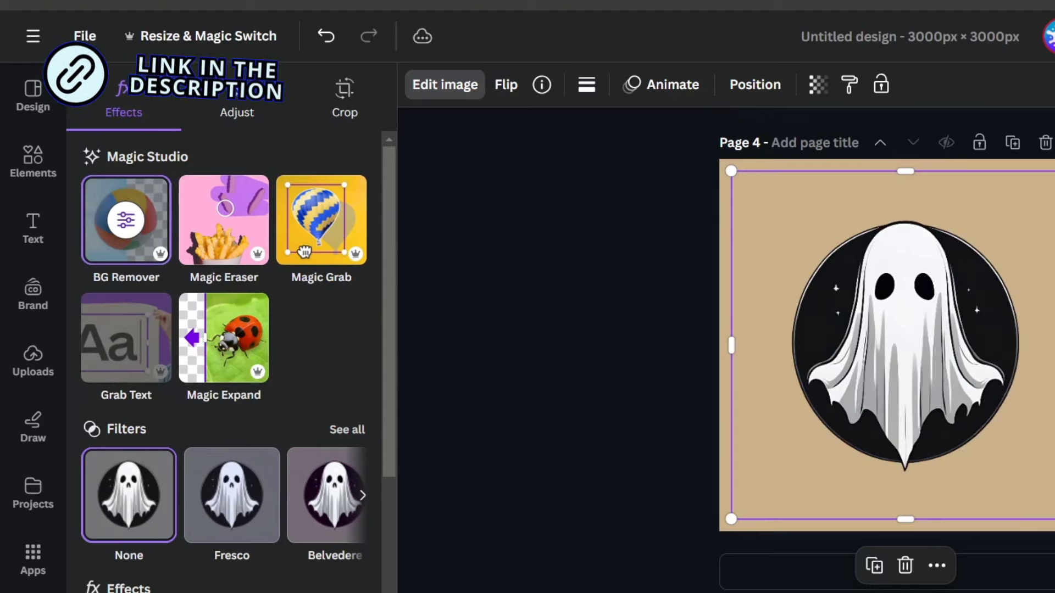
pyautogui.press('Delete')
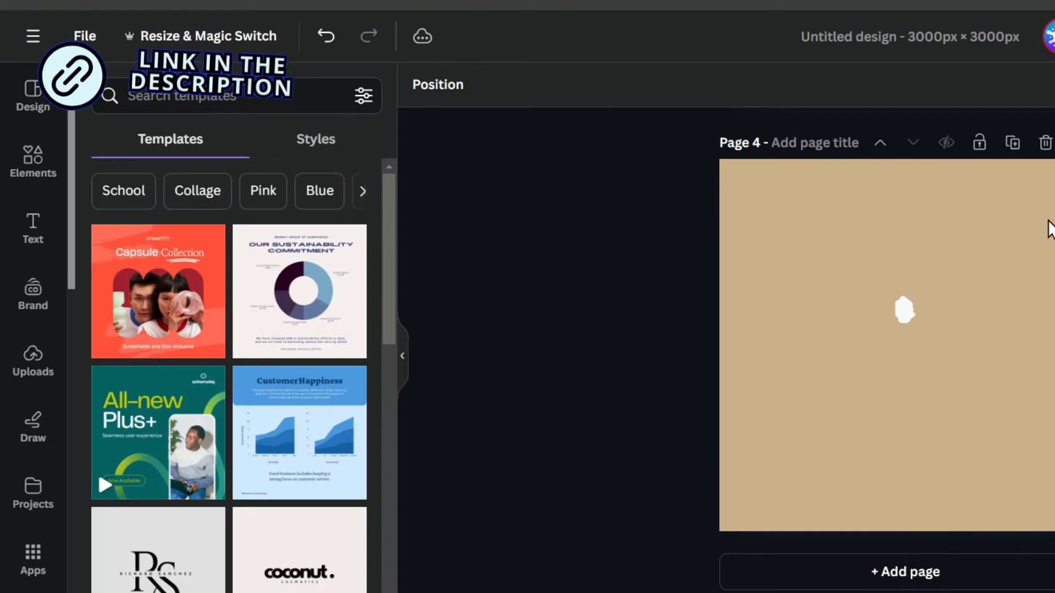
pyautogui.hotkey('ctrl', 'z')
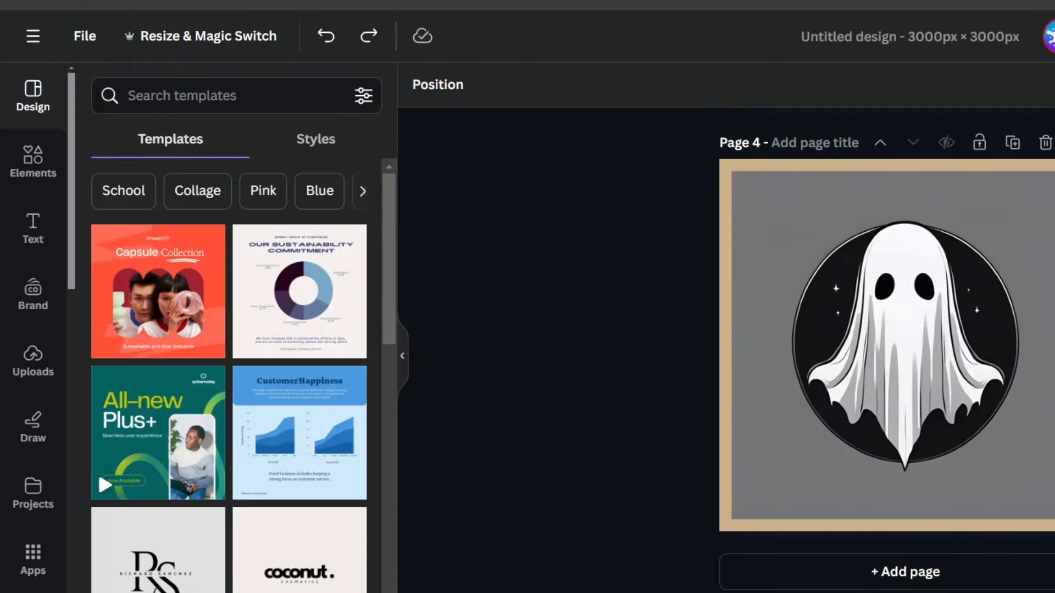
# Remove the gray background around the ghost image on page 4 with BG Remover
pyautogui.click(840, 191)
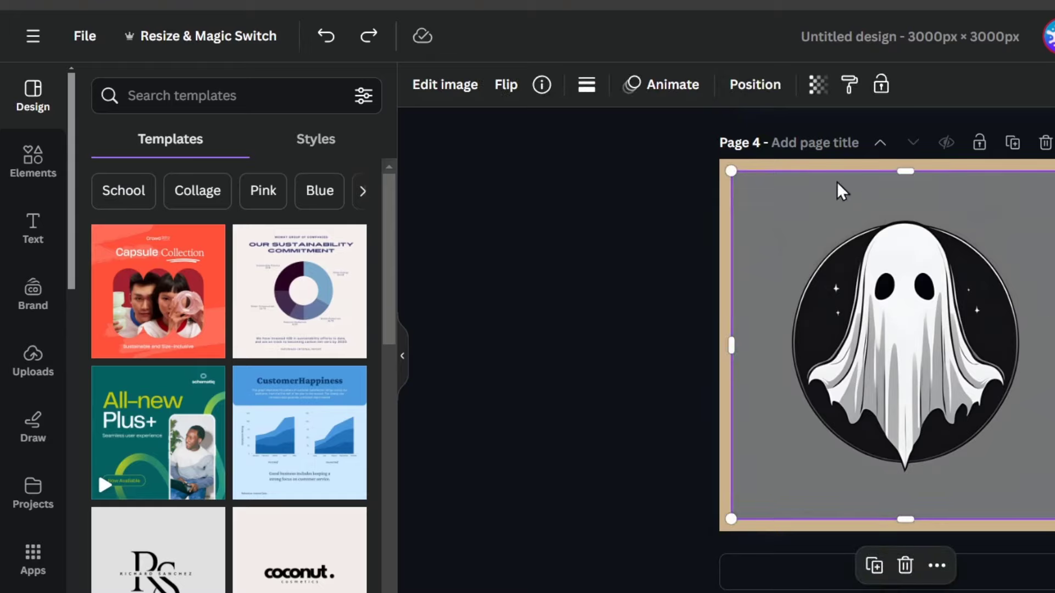
pyautogui.click(327, 36)
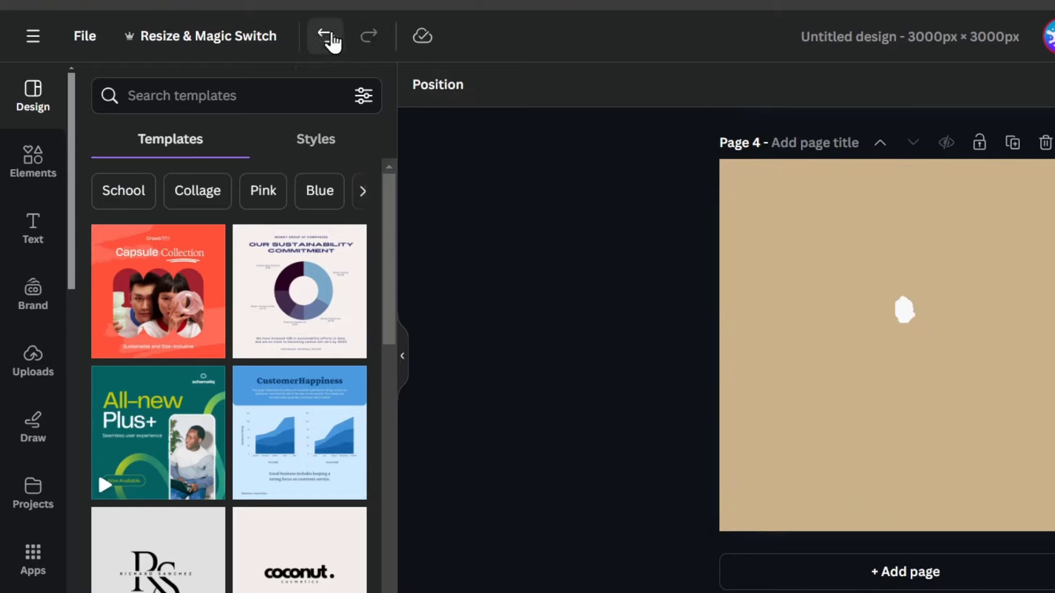
pyautogui.click(827, 174)
pyautogui.click(464, 88)
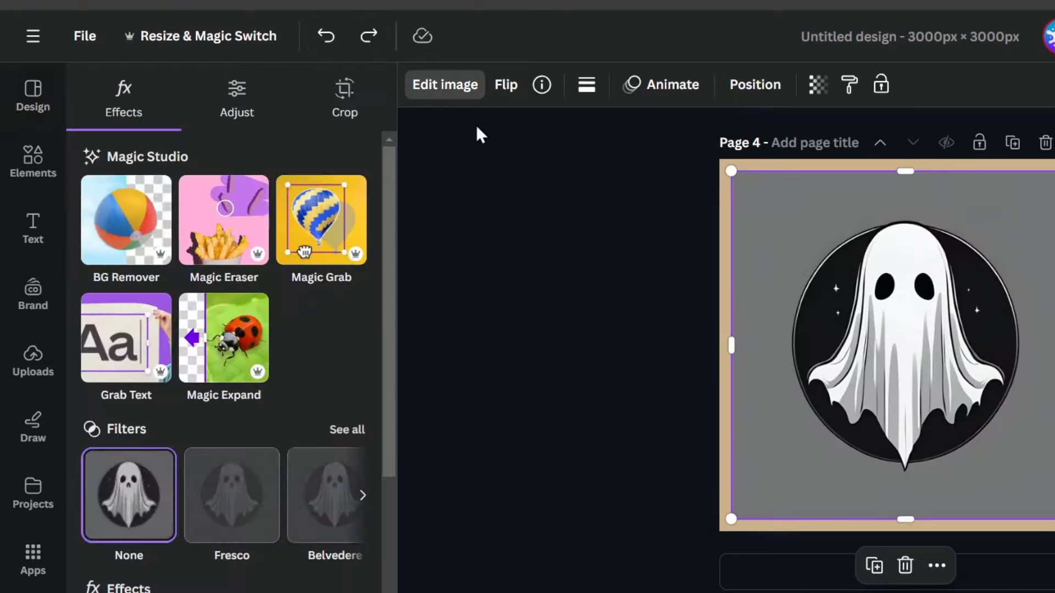
pyautogui.click(126, 220)
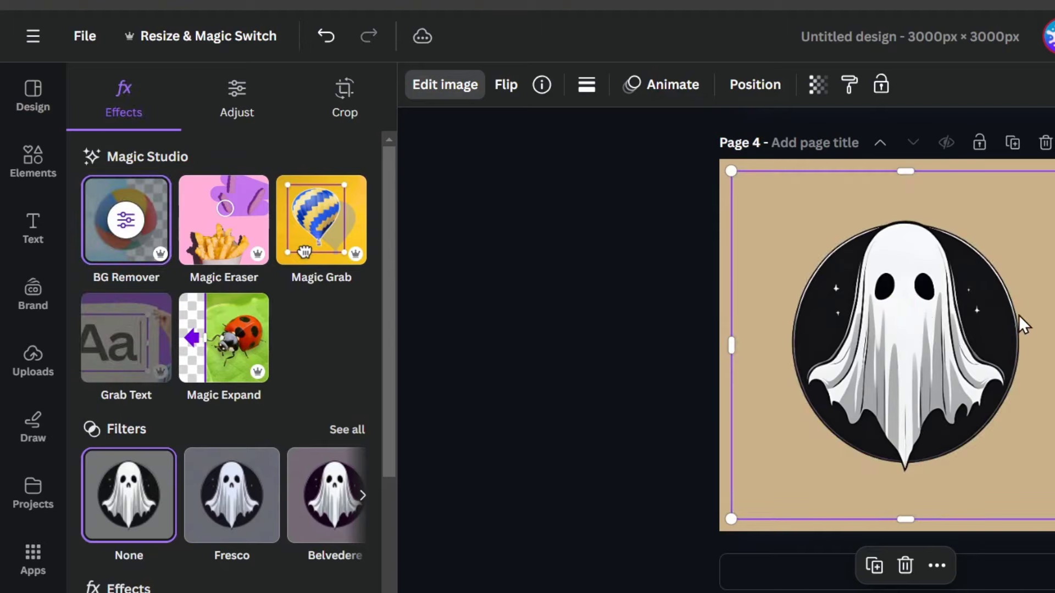
# Group the ghost image with the white patch painted over its mouth
pyautogui.keyDown('shift'); pyautogui.click(908, 308); pyautogui.keyUp('shift')
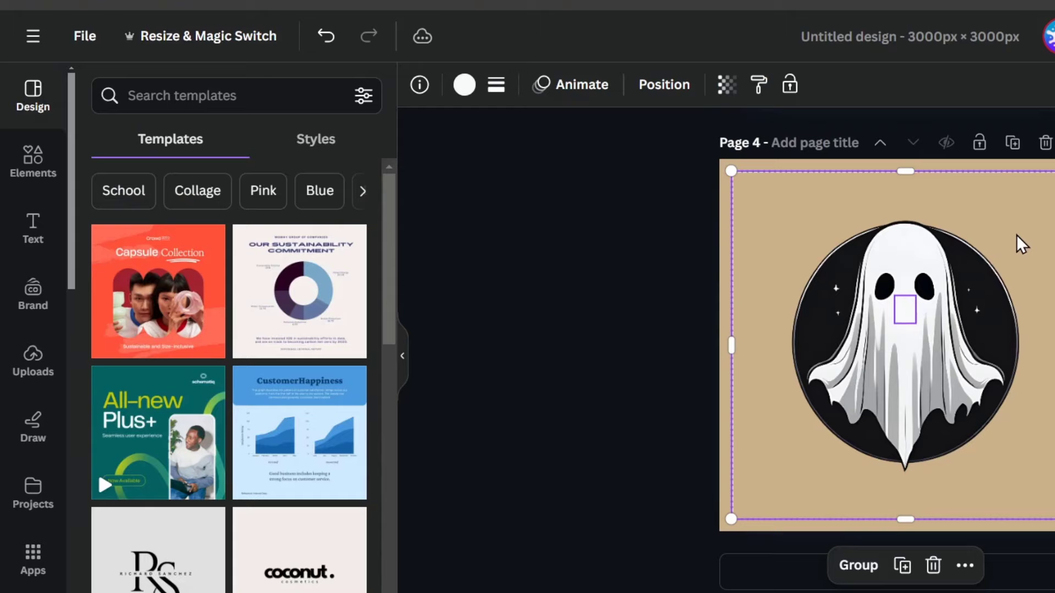
pyautogui.keyDown('shift'); pyautogui.click(995, 306); pyautogui.keyUp('shift')
pyautogui.click(966, 329)
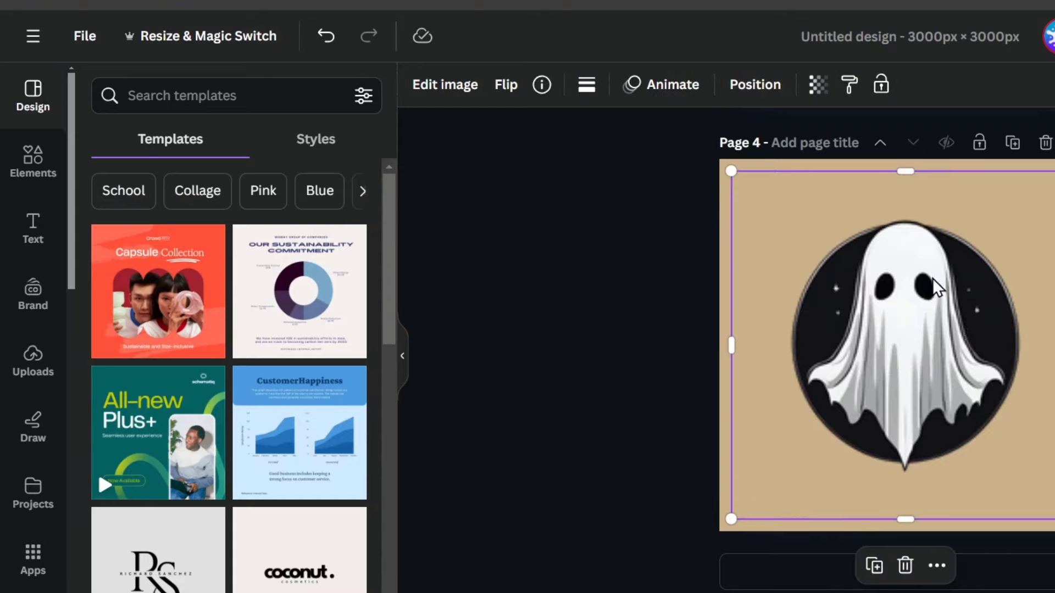
pyautogui.click(904, 308)
pyautogui.keyDown('shift'); pyautogui.click(962, 314); pyautogui.keyUp('shift')
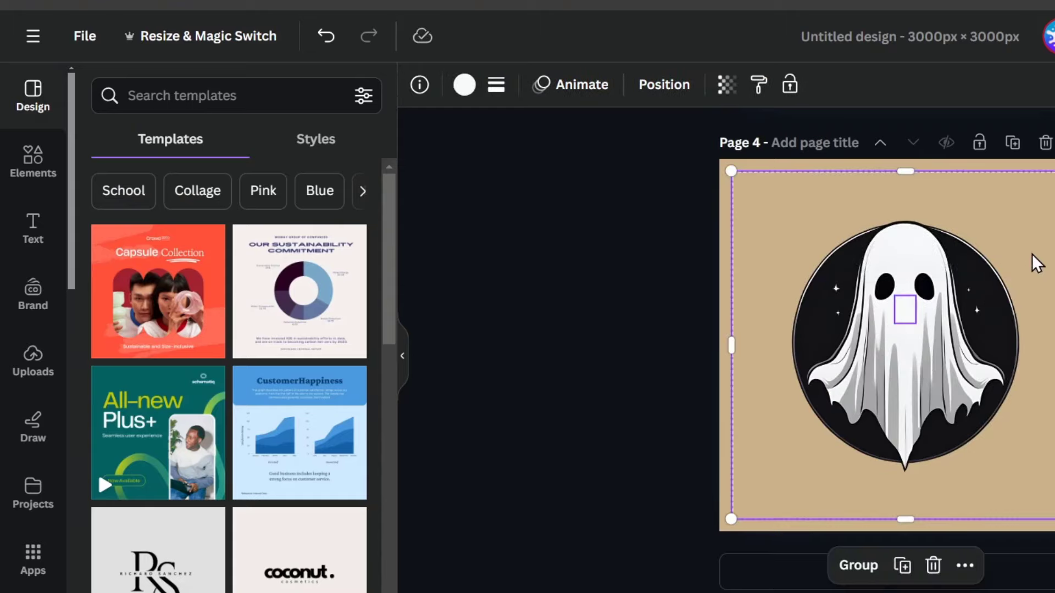
pyautogui.click(859, 565)
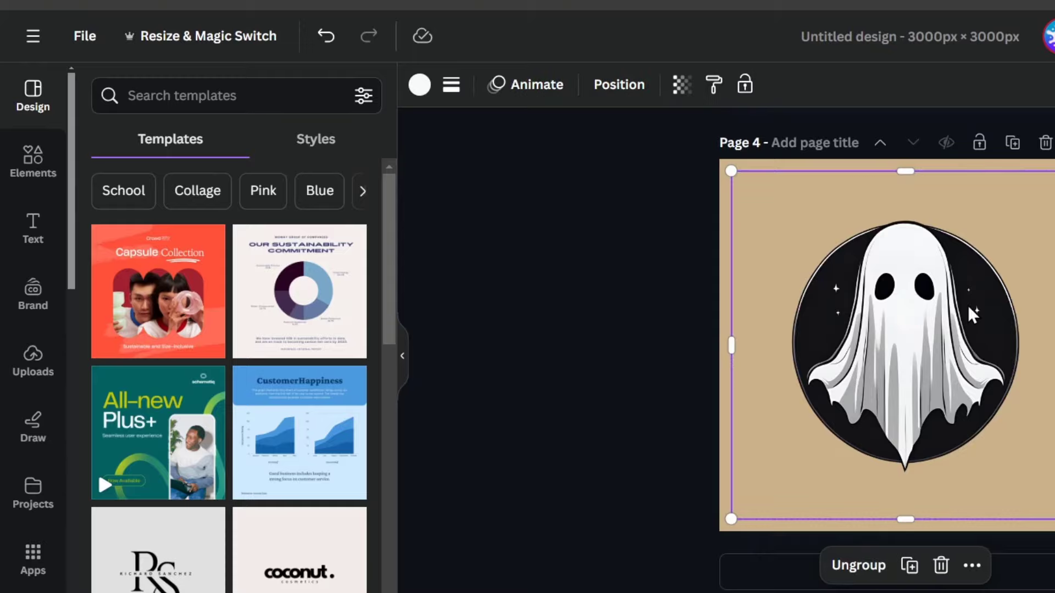
# Enlarge the ghost group until its black circle nearly fills page 4, and center it on the page
pyautogui.moveTo(970, 311); pyautogui.dragTo(895, 388)
pyautogui.moveTo(1002, 257); pyautogui.dragTo(1054, 74)
pyautogui.moveTo(923, 329); pyautogui.dragTo(906, 349)
pyautogui.scroll(-1, 906, 348)
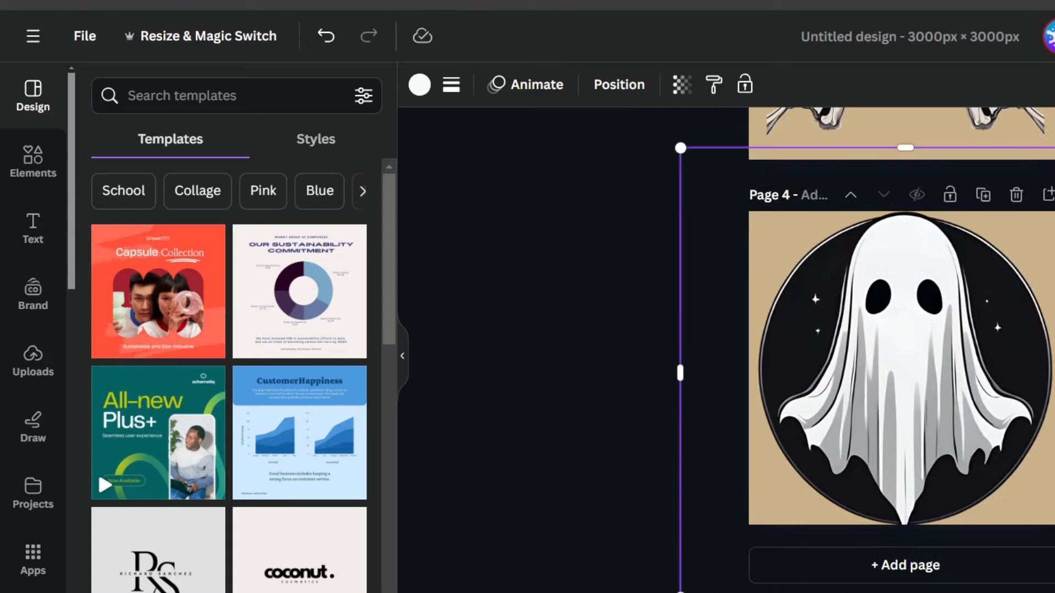
pyautogui.moveTo(1054, 148)
pyautogui.mouseDown()
pyautogui.moveTo(1054, 137)
pyautogui.moveTo(1054, 162)
pyautogui.mouseUp()
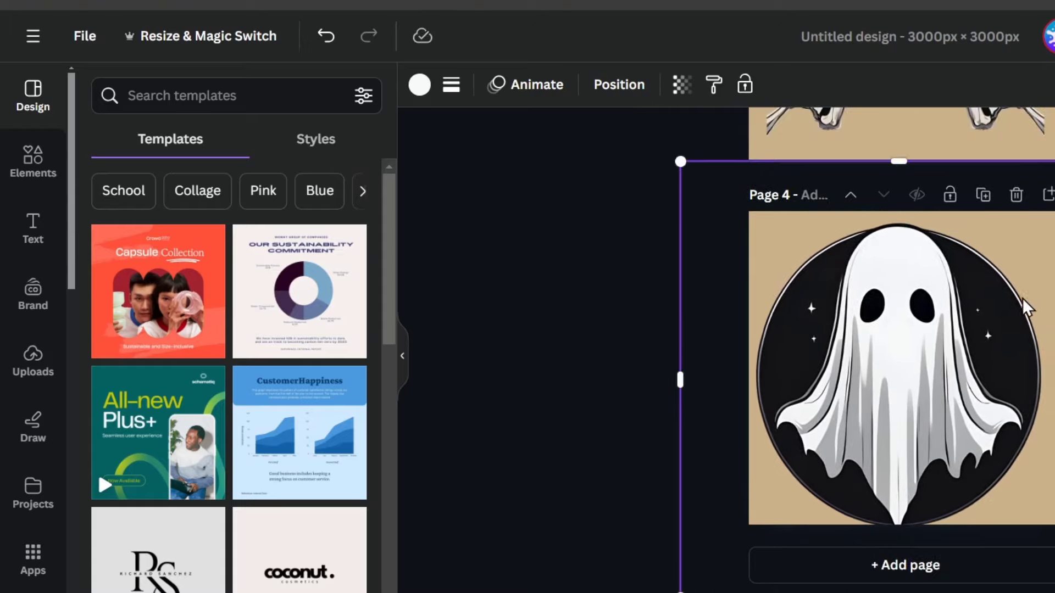
pyautogui.moveTo(1026, 310)
pyautogui.mouseDown()
pyautogui.moveTo(1021, 294)
pyautogui.moveTo(1023, 330)
pyautogui.mouseUp()
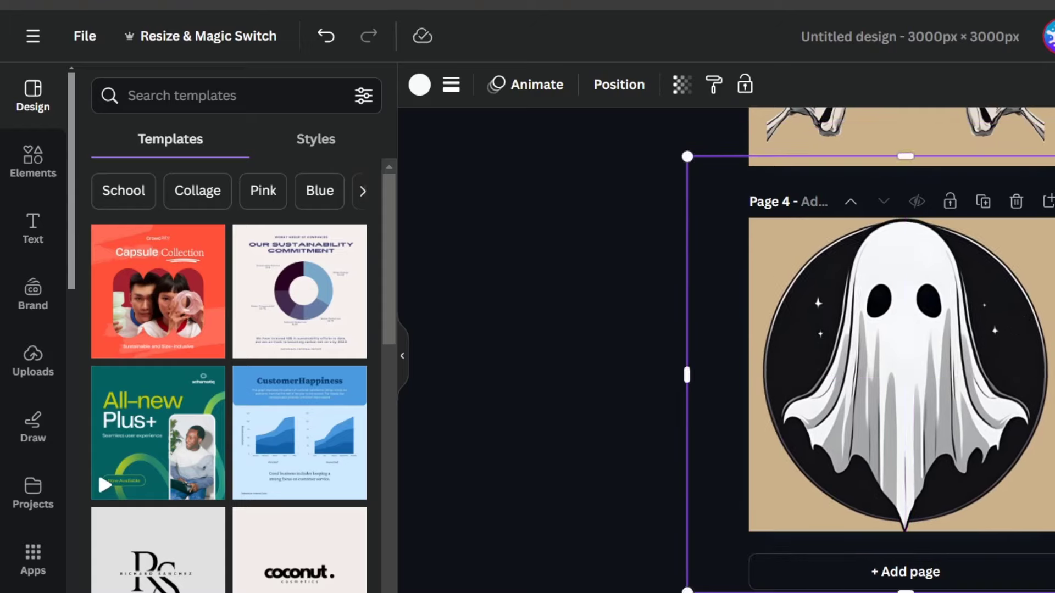
pyautogui.moveTo(1054, 157); pyautogui.dragTo(1054, 171)
pyautogui.moveTo(933, 337); pyautogui.dragTo(941, 333)
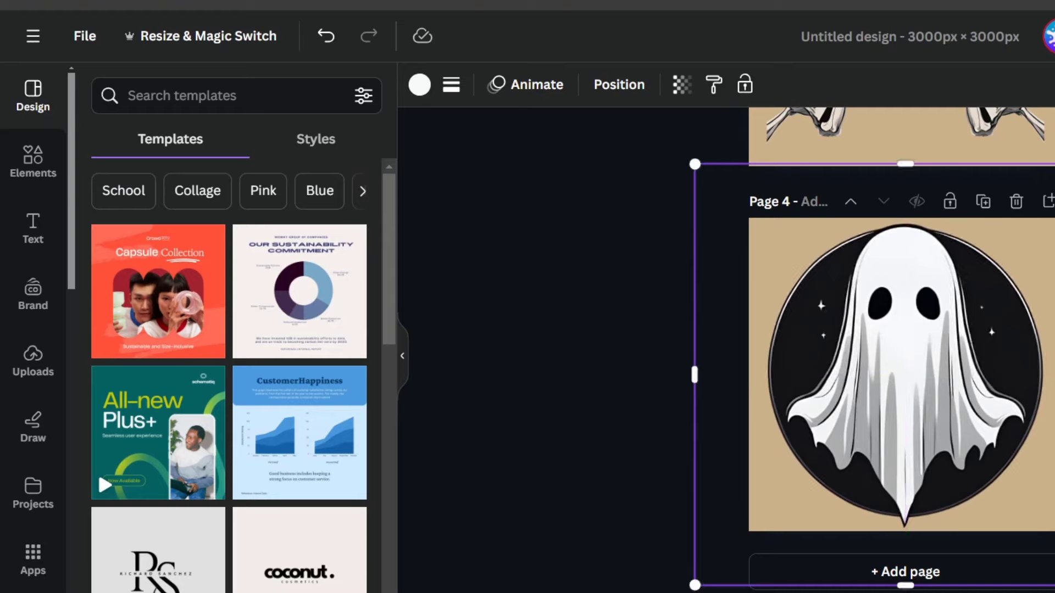
# Configure the ghost logo's download as a PNG with a transparent background
pyautogui.press('Escape')
pyautogui.click(1054, 36)
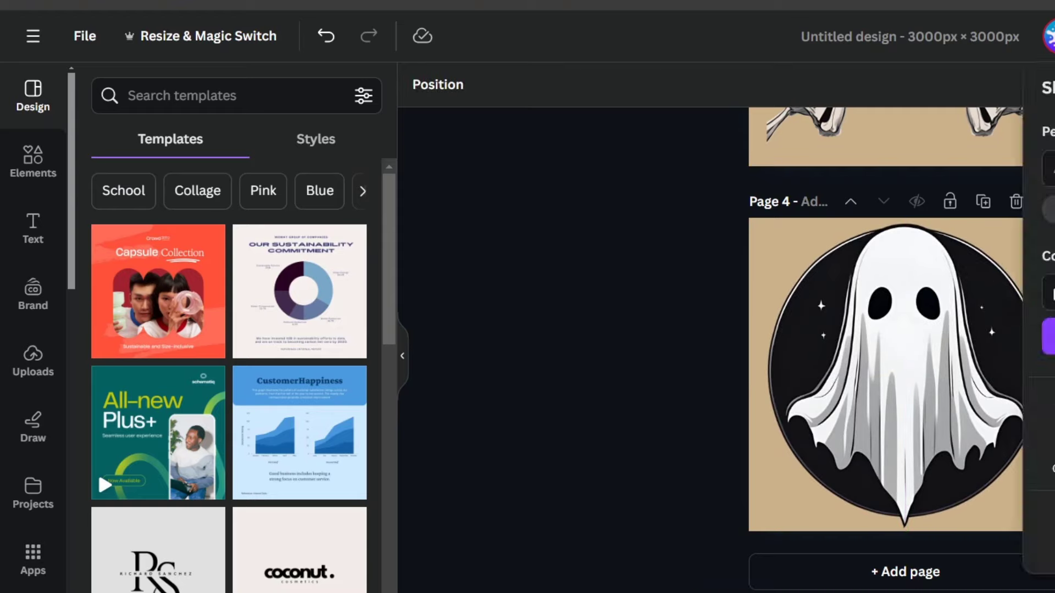
pyautogui.click(1054, 467)
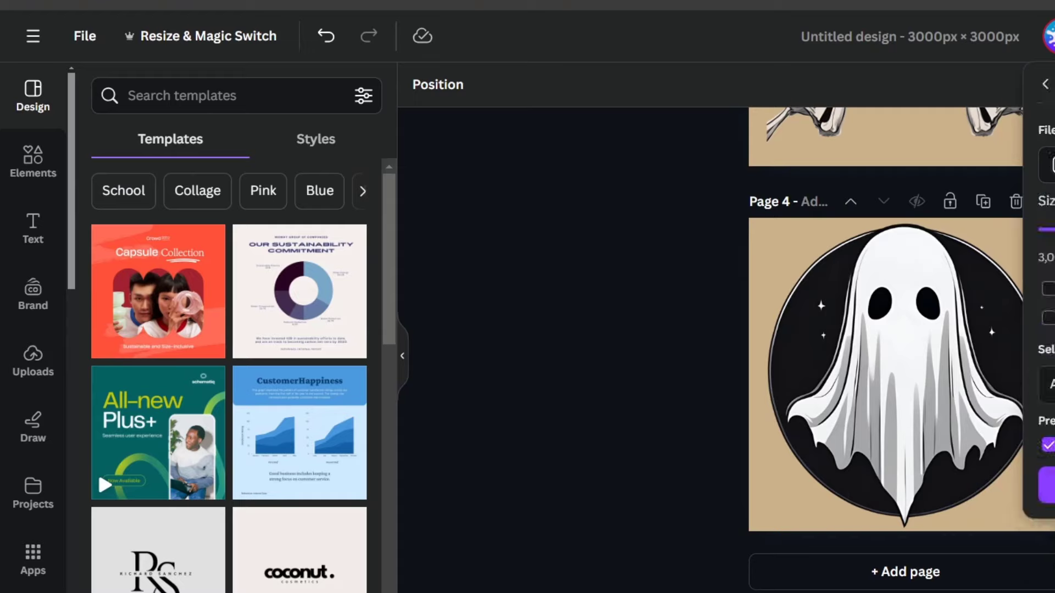
pyautogui.click(1048, 289)
pyautogui.moveTo(1054, 229); pyautogui.dragTo(1050, 231)
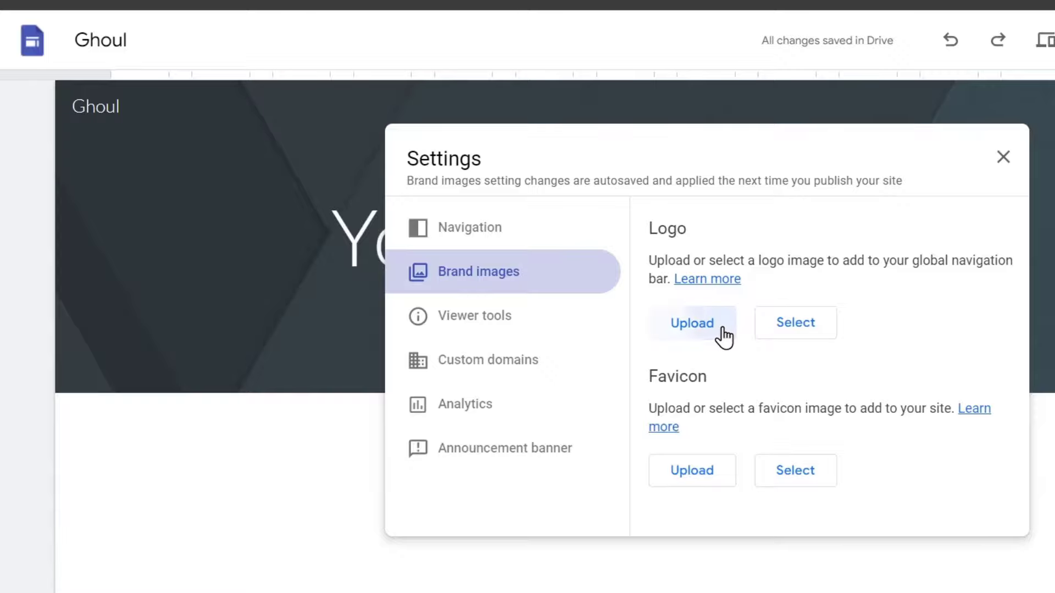
# In Google Sites, upload the ghost PNG "Untitled design (12)" from the downloads folder as the site's logo
pyautogui.click(722, 329)
pyautogui.click(55, 106)
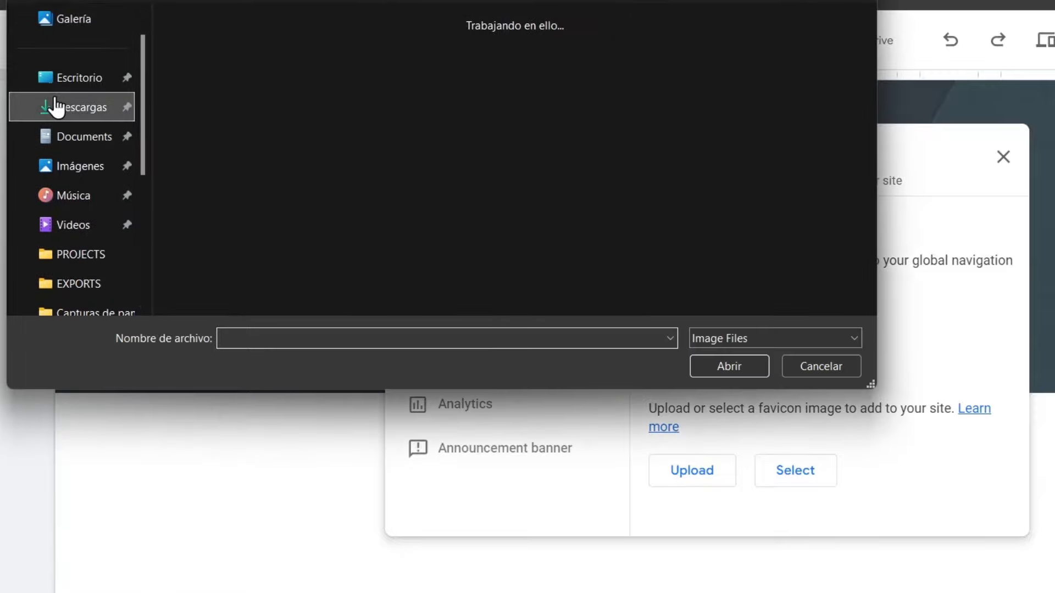
pyautogui.click(306, 70)
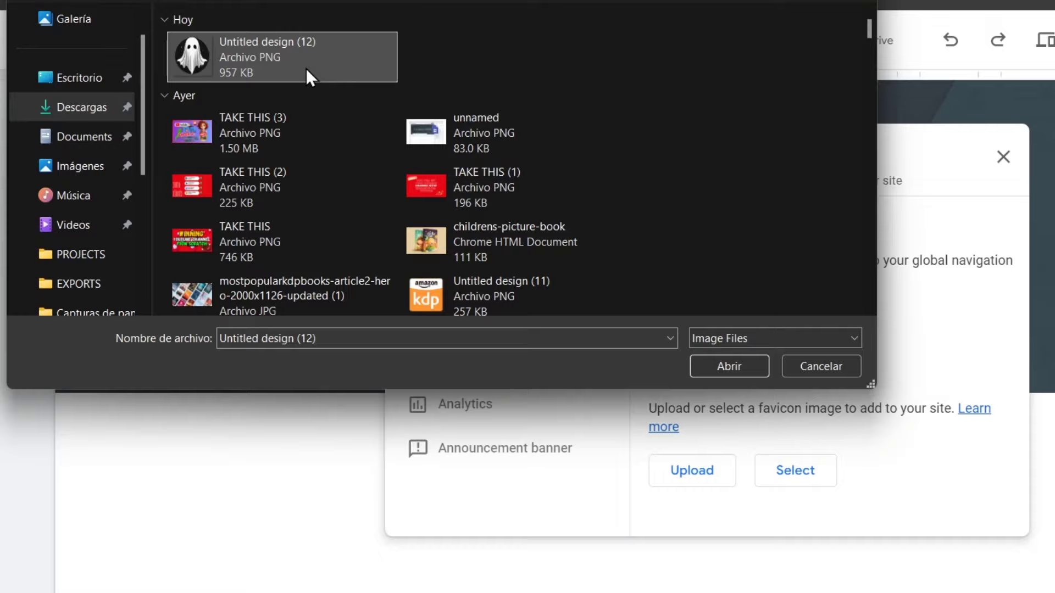
pyautogui.click(729, 366)
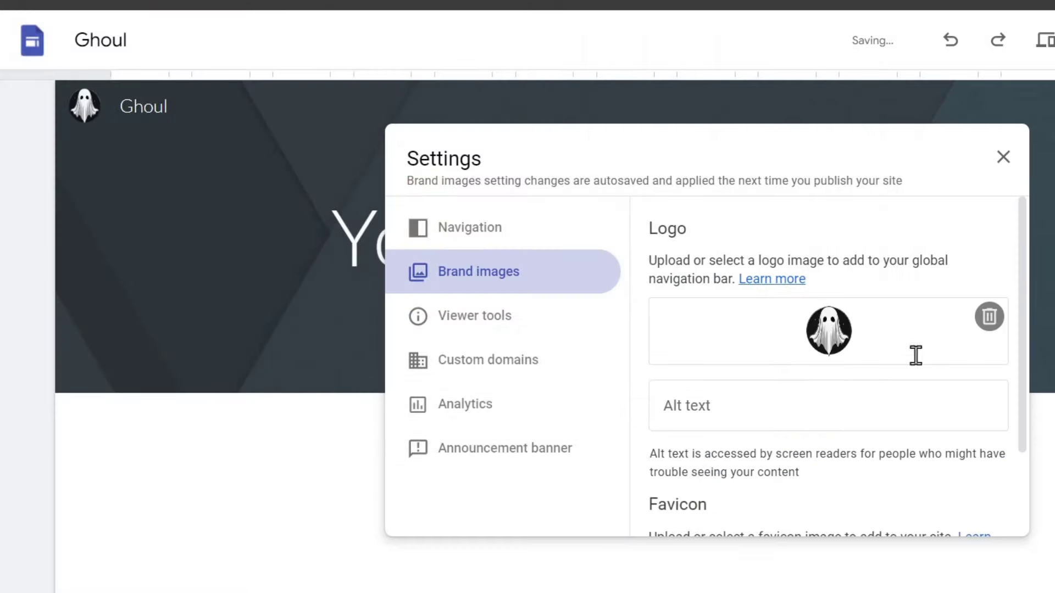
# Set the logo's alt text to "Ghoul Logo of a clothing store spooky halloween theme scary terror"
pyautogui.click(877, 408)
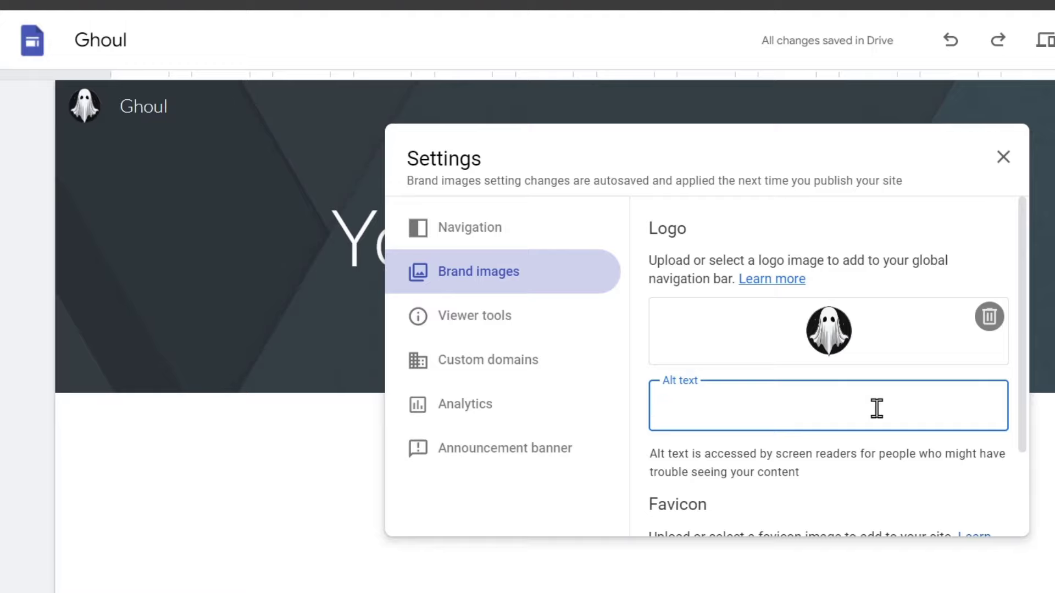
pyautogui.write('Ghoul Logo of a')
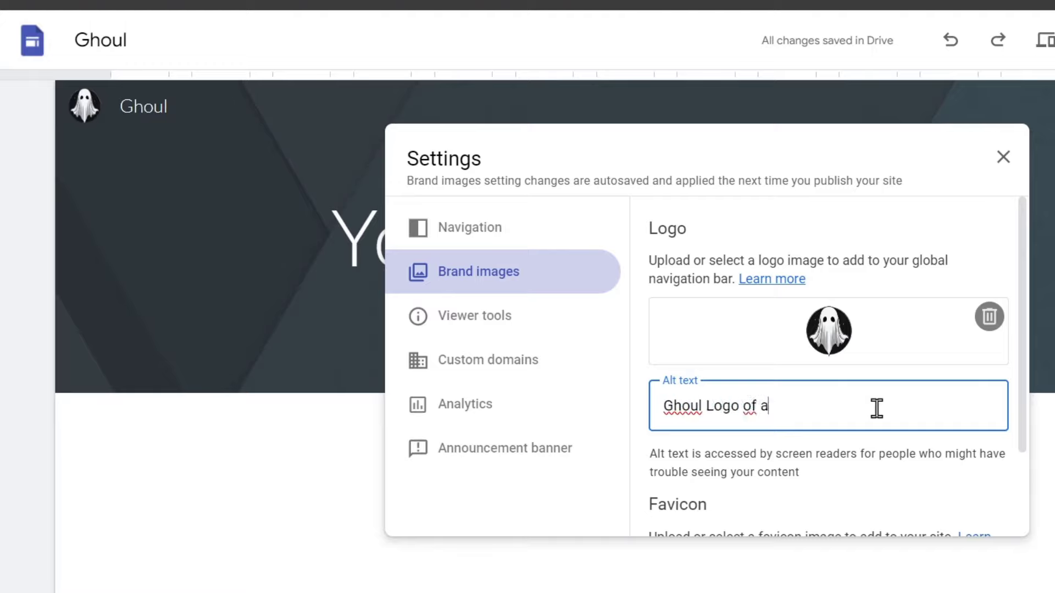
pyautogui.write(' clothing store')
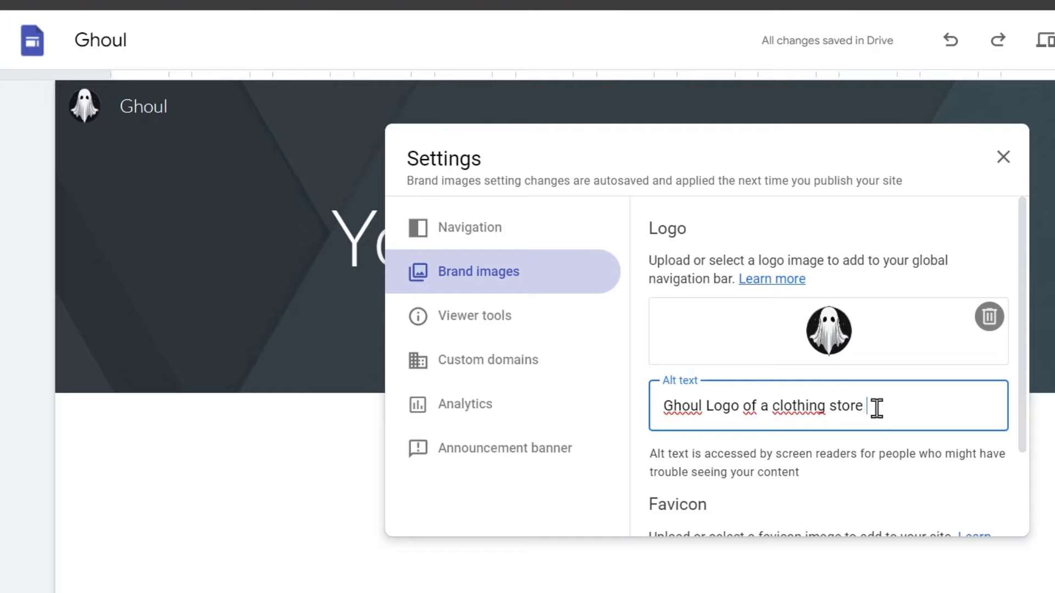
pyautogui.write('spooky halloween th')
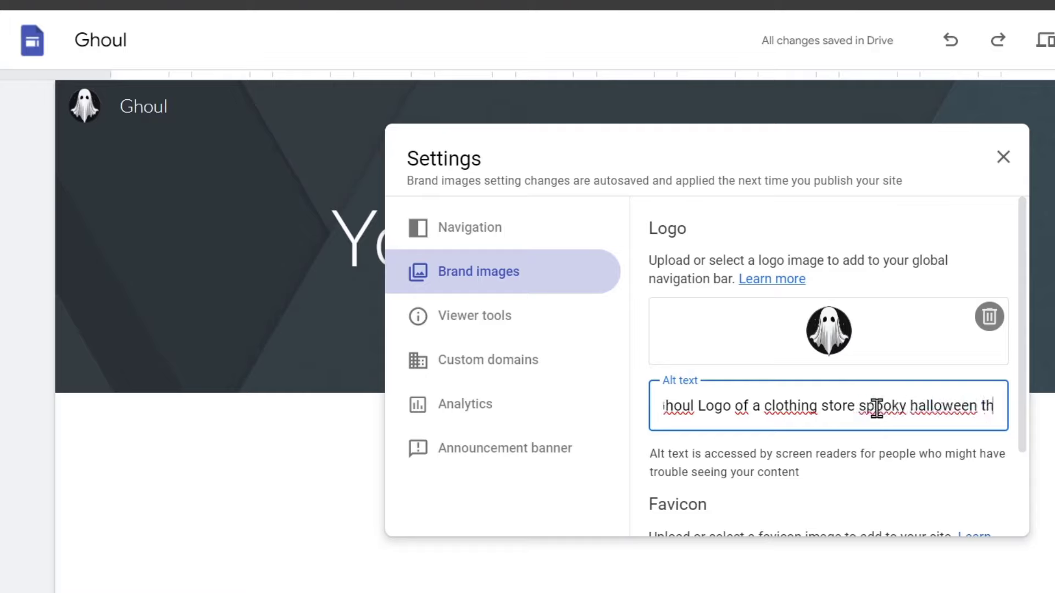
pyautogui.write('eme scary terror')
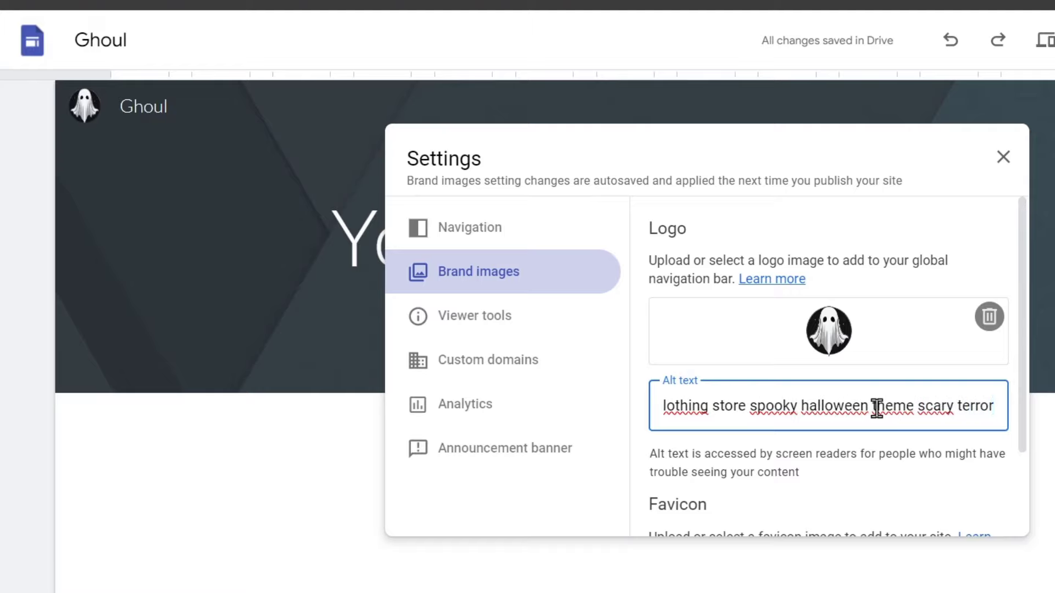
# Upload the same ghost image as the site's favicon
pyautogui.scroll(-2, 877, 408)
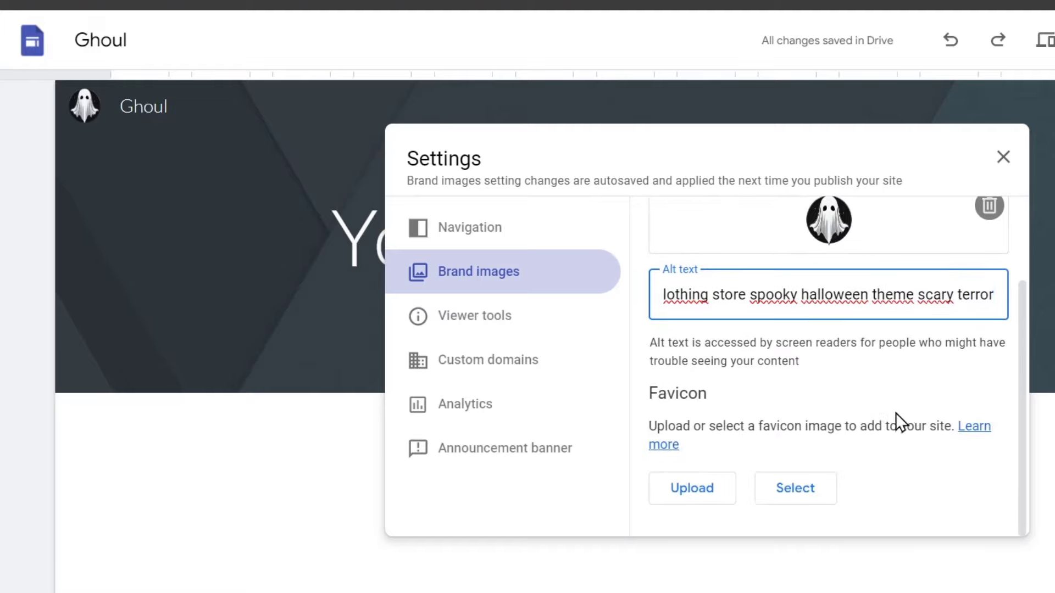
pyautogui.click(717, 486)
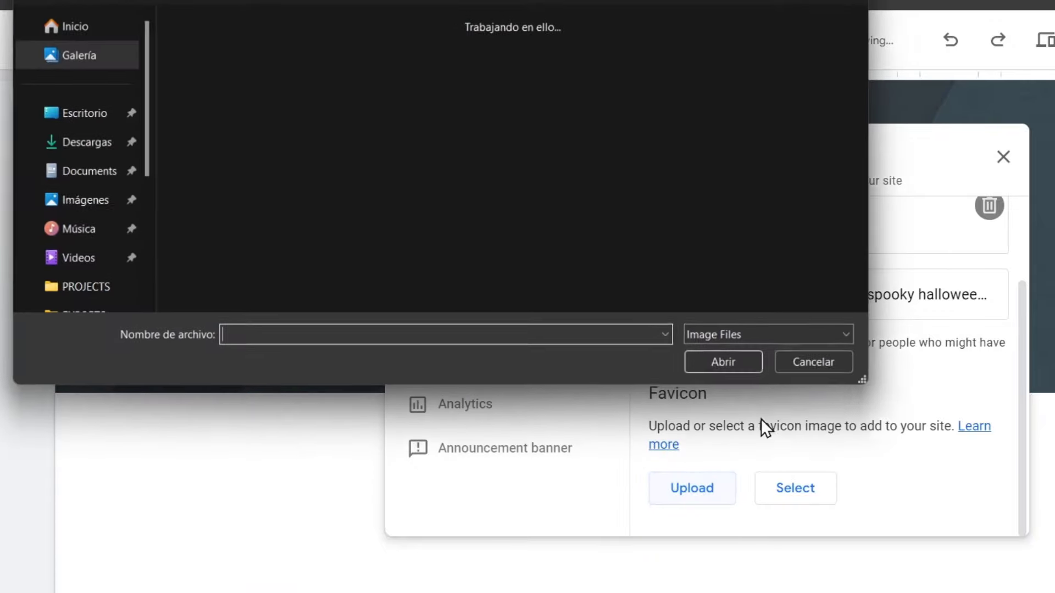
pyautogui.doubleClick(205, 64)
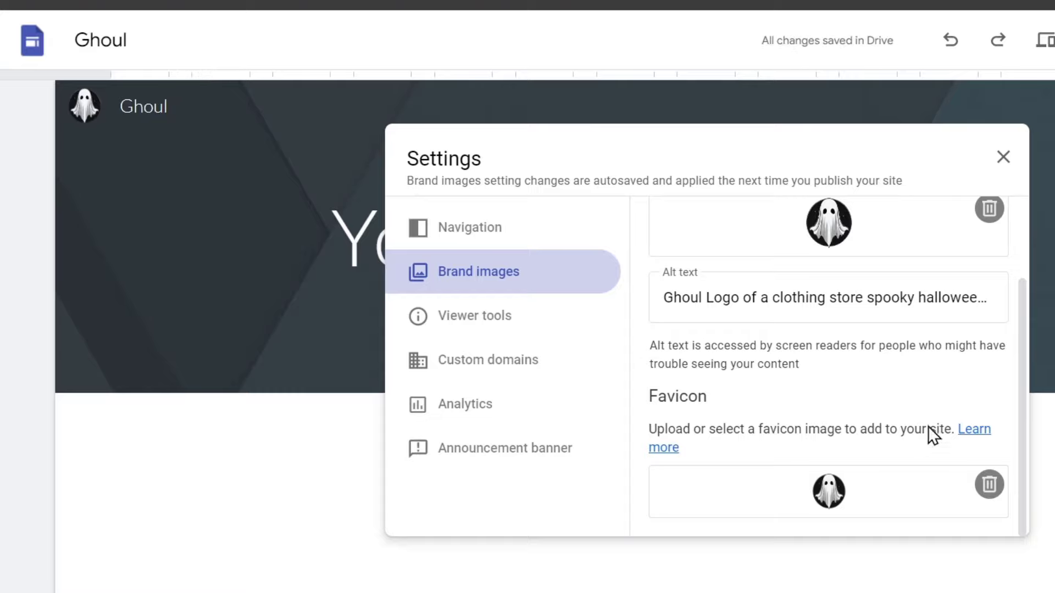
pyautogui.scroll(2, 832, 370)
pyautogui.scroll(-2, 885, 428)
# Examine the viewer tools settings for the info icon, page last updated time and anchor links
pyautogui.click(542, 317)
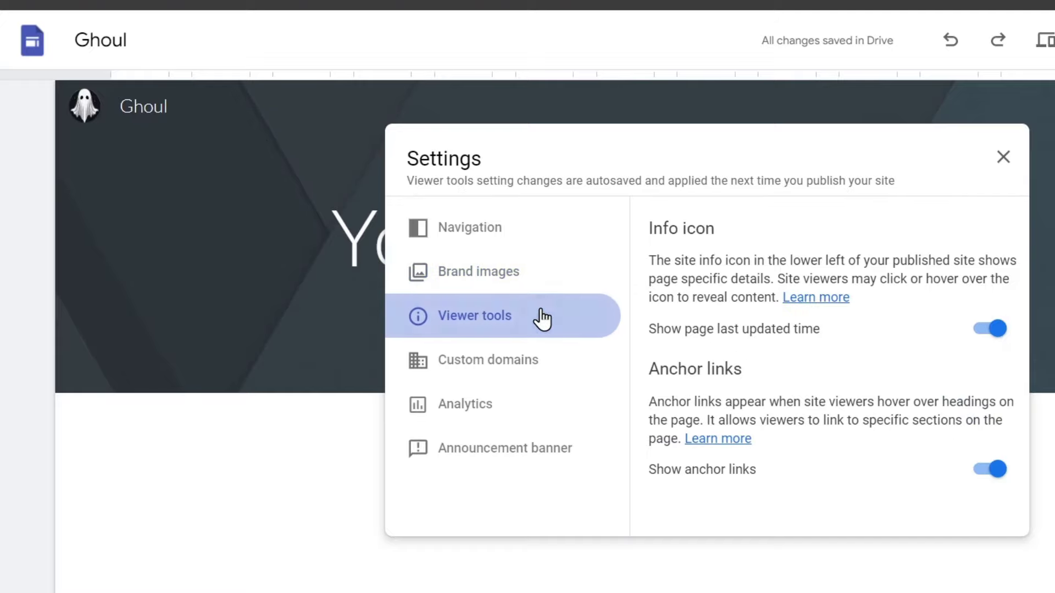
pyautogui.moveTo(673, 232); pyautogui.dragTo(1017, 262)
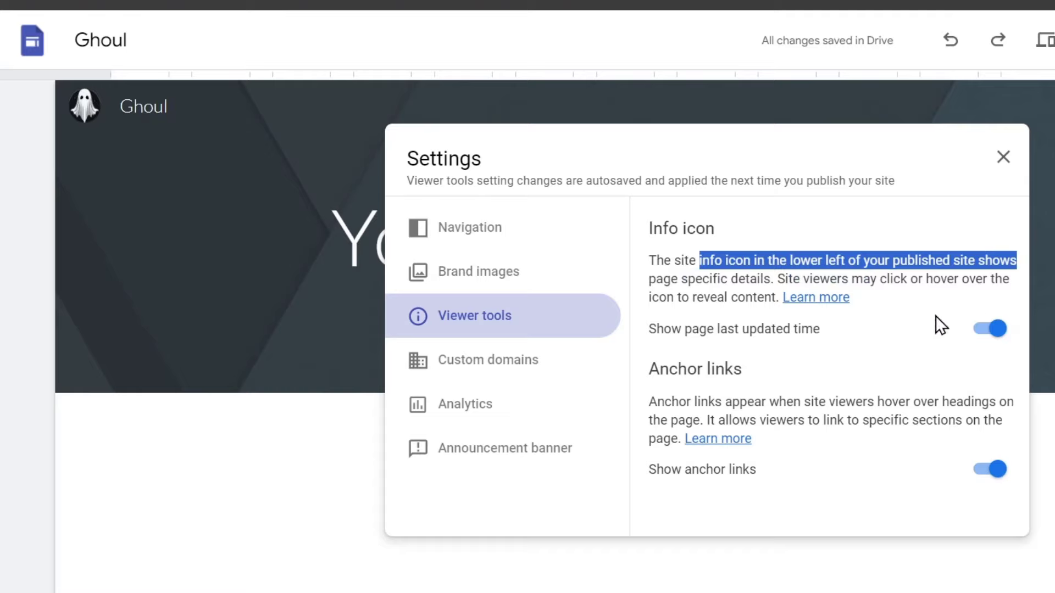
pyautogui.click(851, 319)
pyautogui.moveTo(746, 330); pyautogui.dragTo(895, 341)
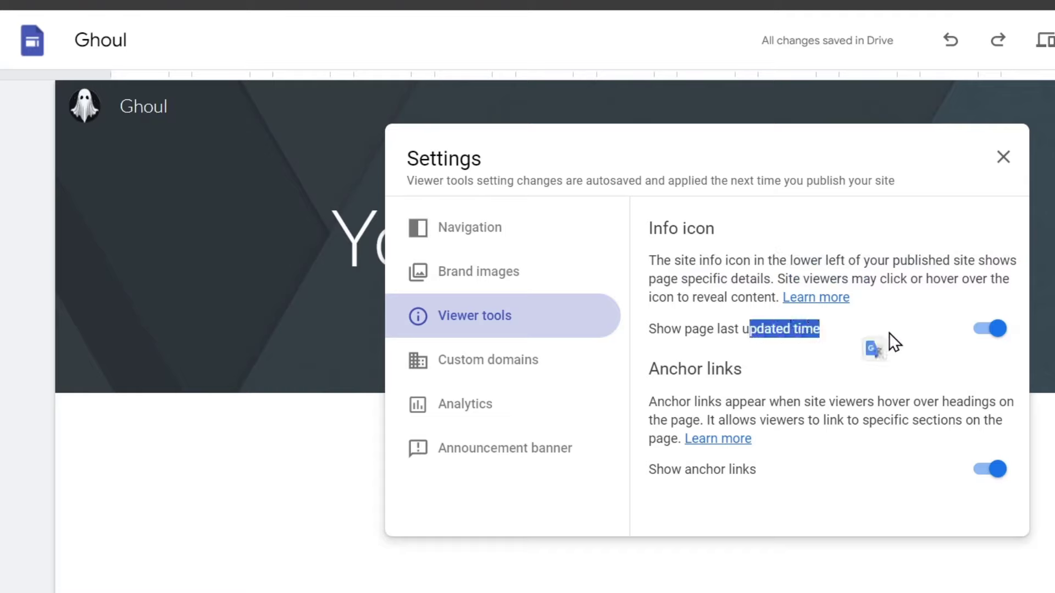
pyautogui.click(977, 334)
pyautogui.click(986, 336)
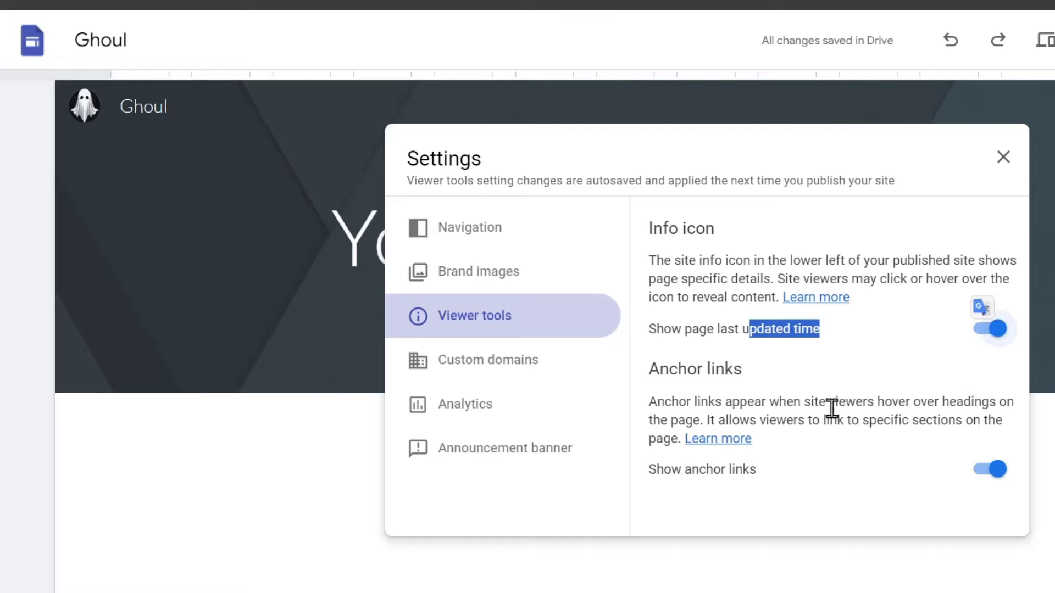
pyautogui.moveTo(867, 402); pyautogui.dragTo(949, 398)
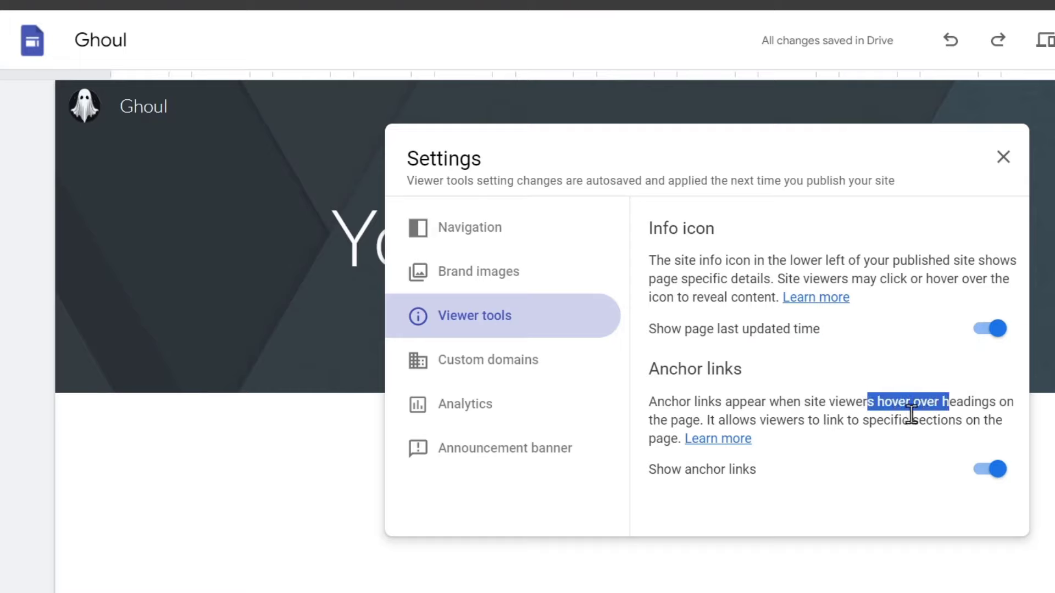
pyautogui.click(816, 428)
pyautogui.moveTo(816, 430); pyautogui.dragTo(1008, 437)
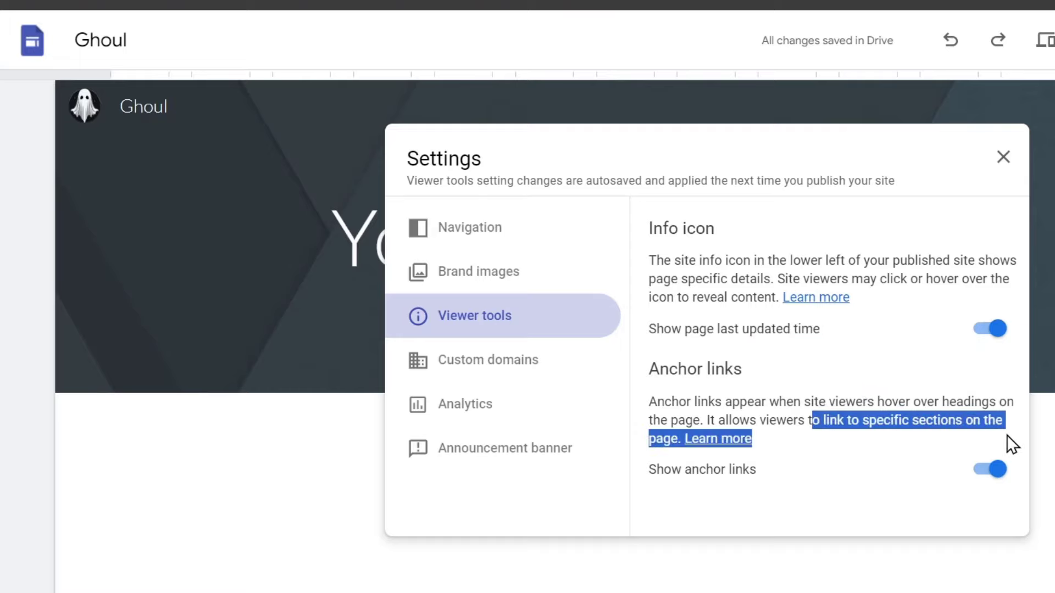
pyautogui.click(830, 269)
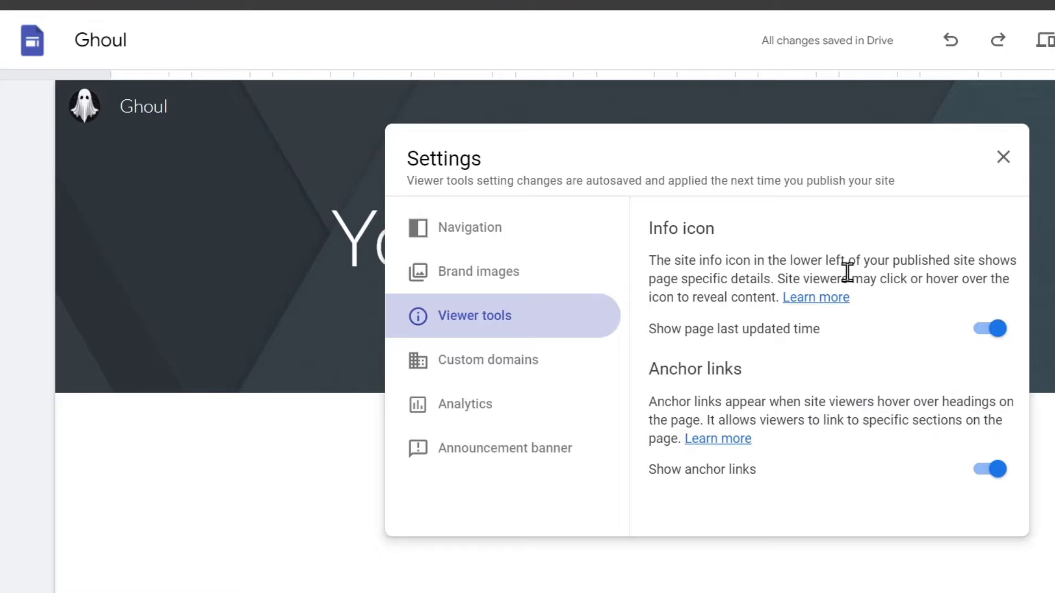
# Open the Analytics settings and examine the Google Analytics tracking or measurement ID field
pyautogui.click(519, 408)
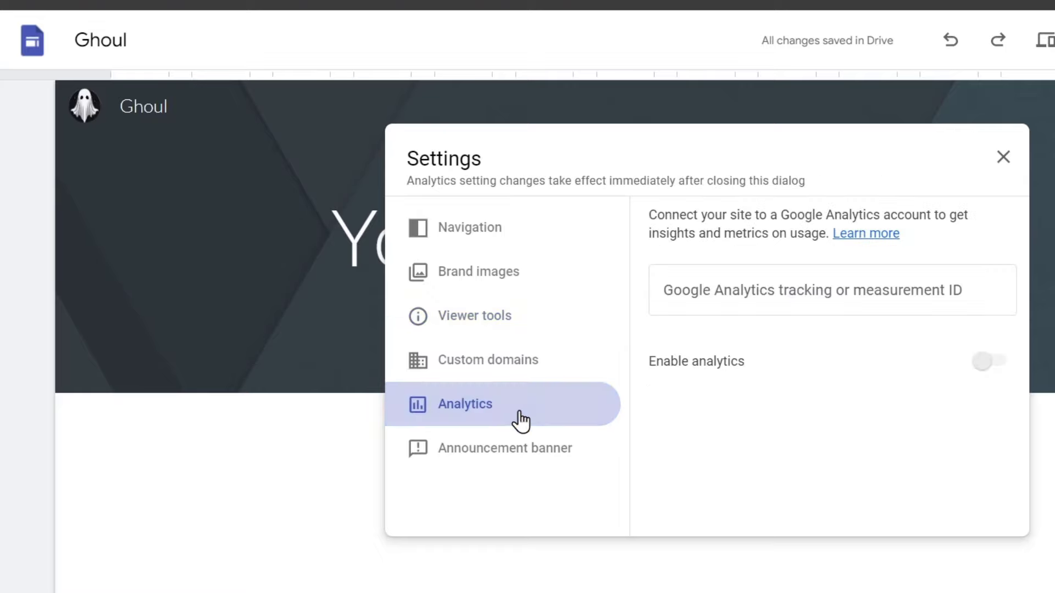
pyautogui.click(823, 290)
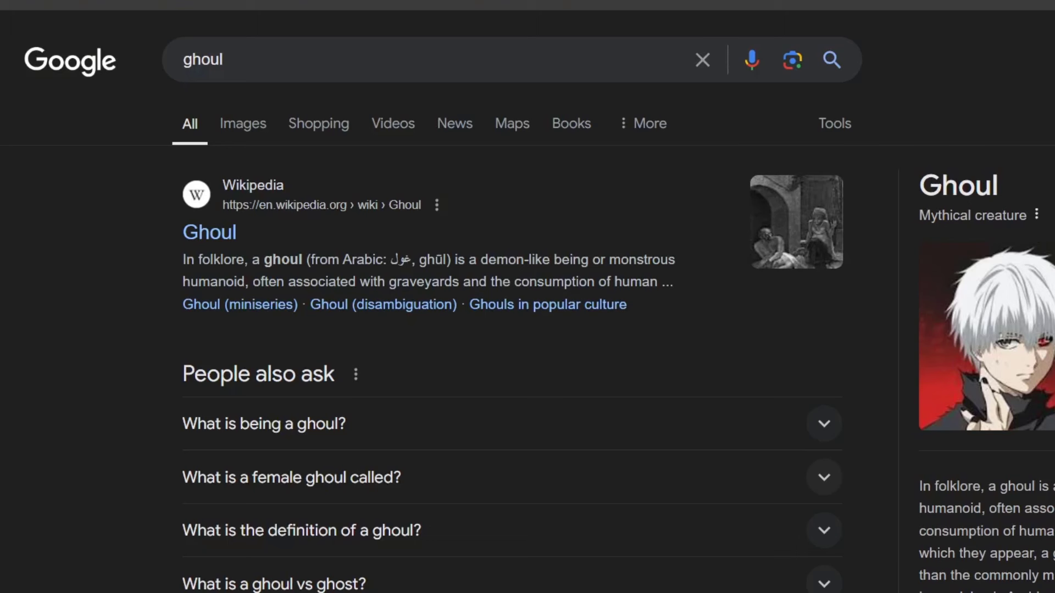
# Search for google analytics, open analytics.google.com, and dismiss the key events announcement
pyautogui.click(470, 55)
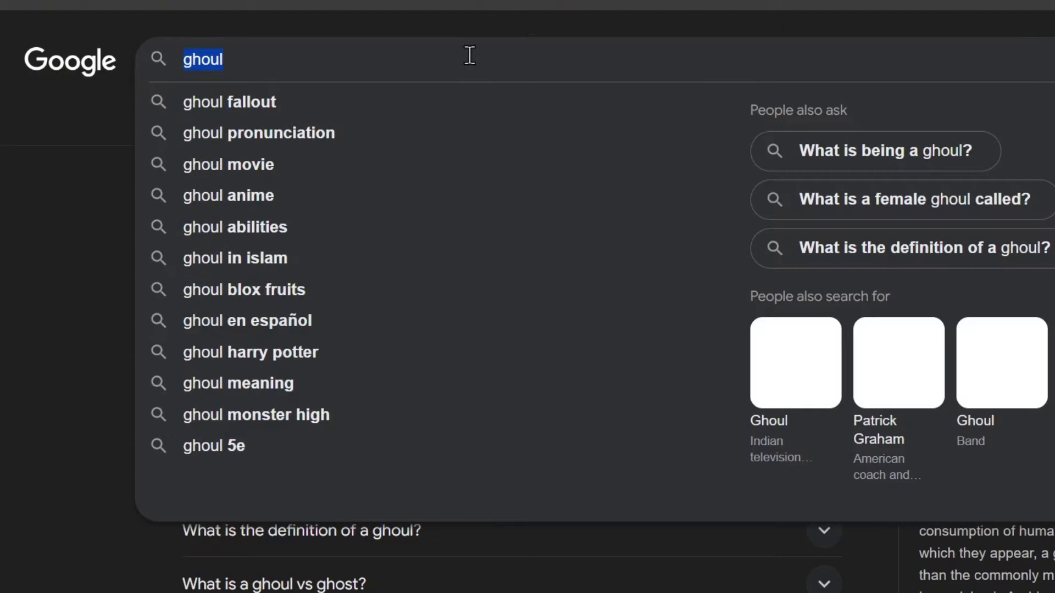
pyautogui.write('google analytics')
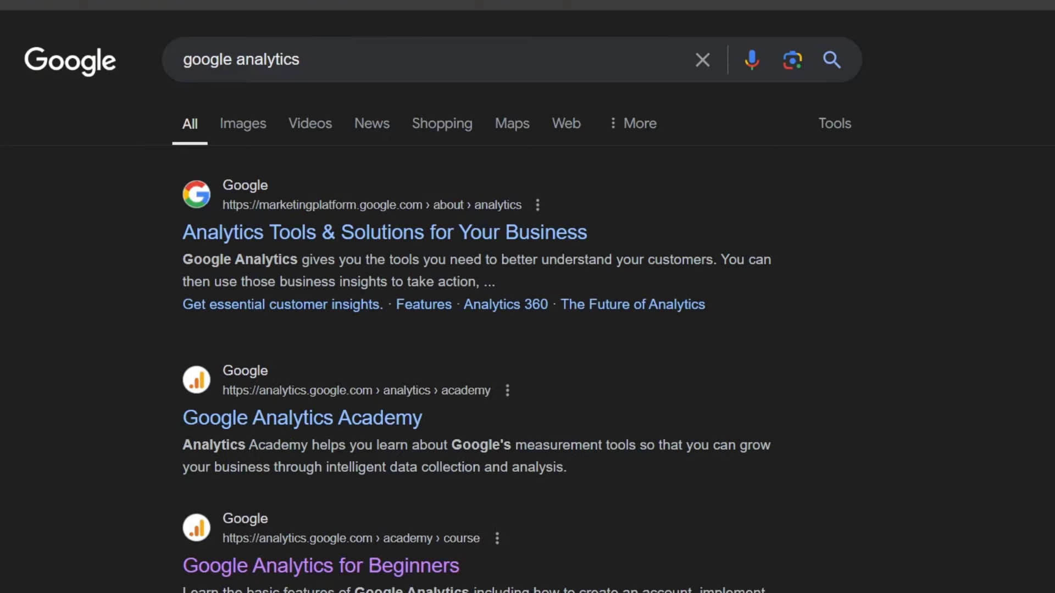
pyautogui.hotkey('ctrl', 'l')
pyautogui.write('analytics.com')
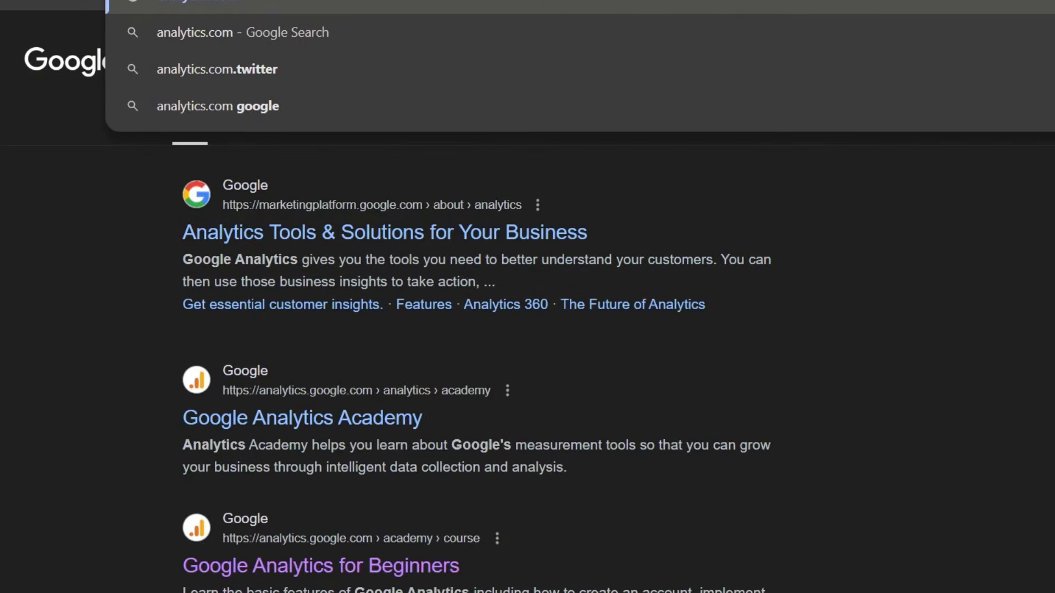
pyautogui.press('BackSpace')
pyautogui.press('BackSpace')
pyautogui.press('BackSpace')
pyautogui.write('google.com')
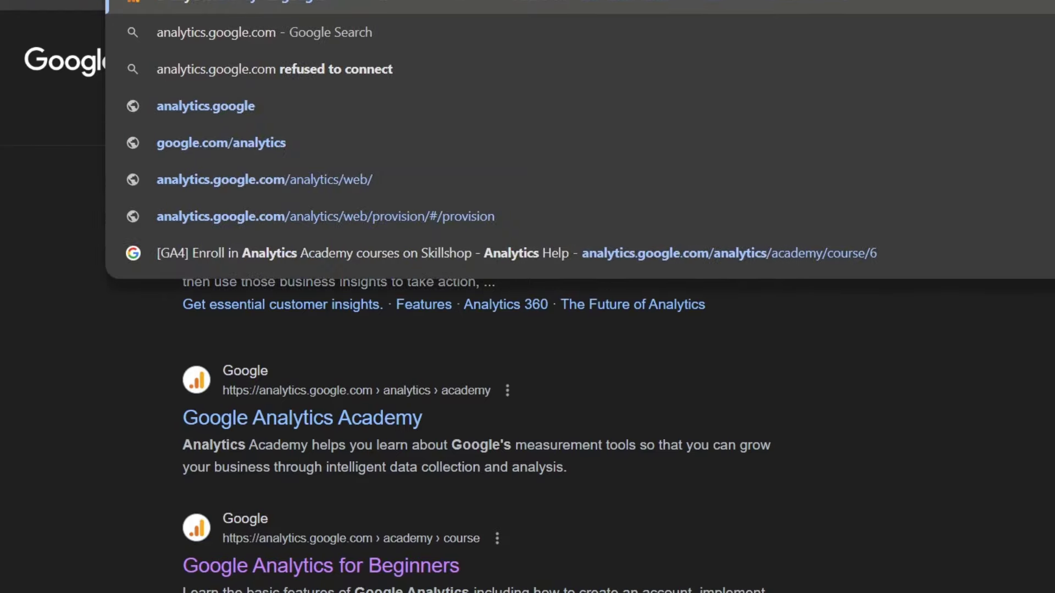
pyautogui.press('Return')
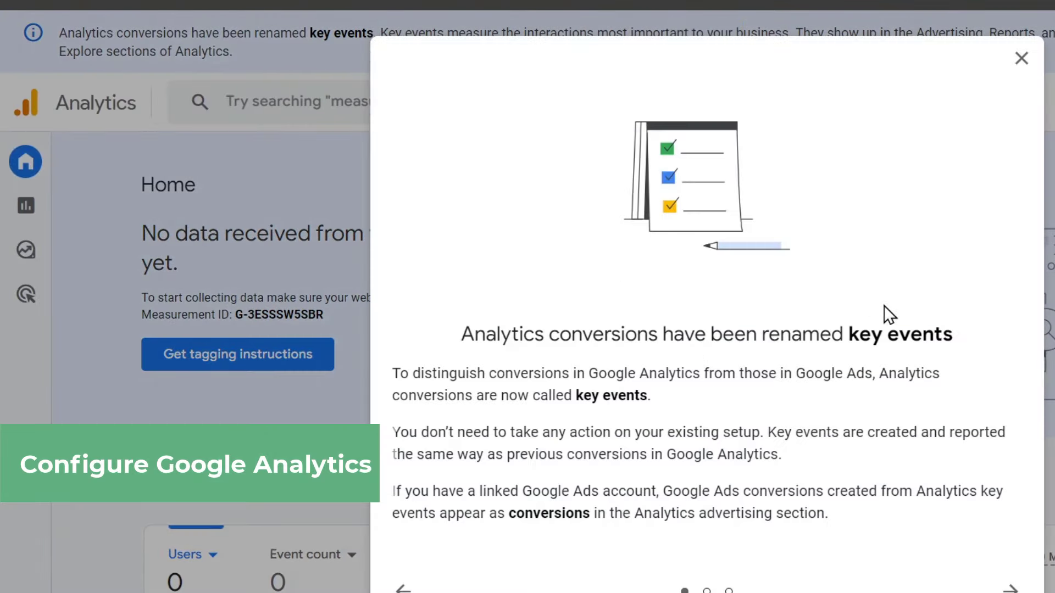
pyautogui.click(1021, 59)
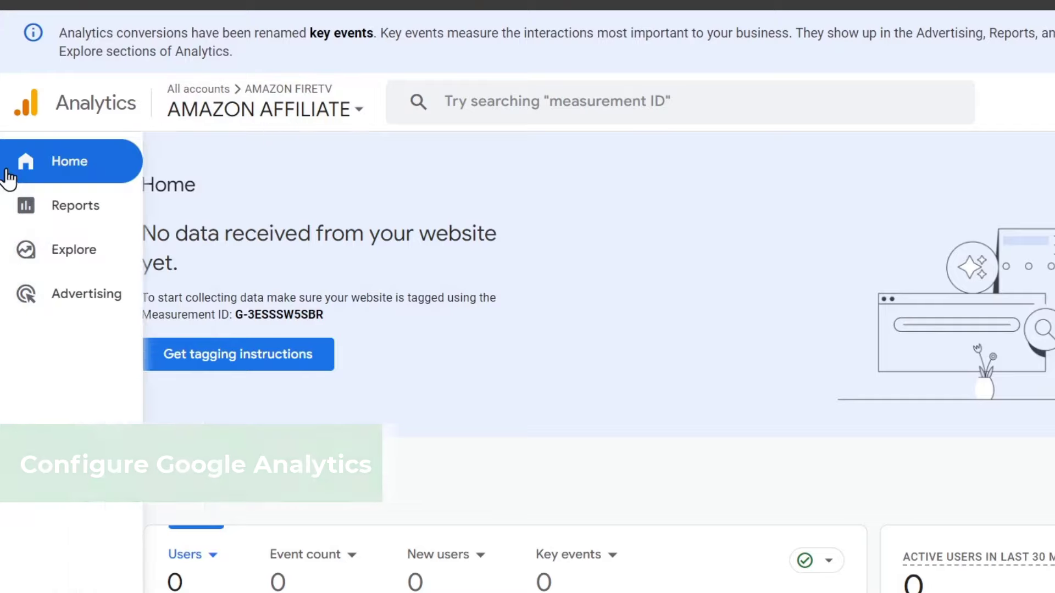
# Examine the list of existing Analytics accounts and their properties
pyautogui.click(242, 112)
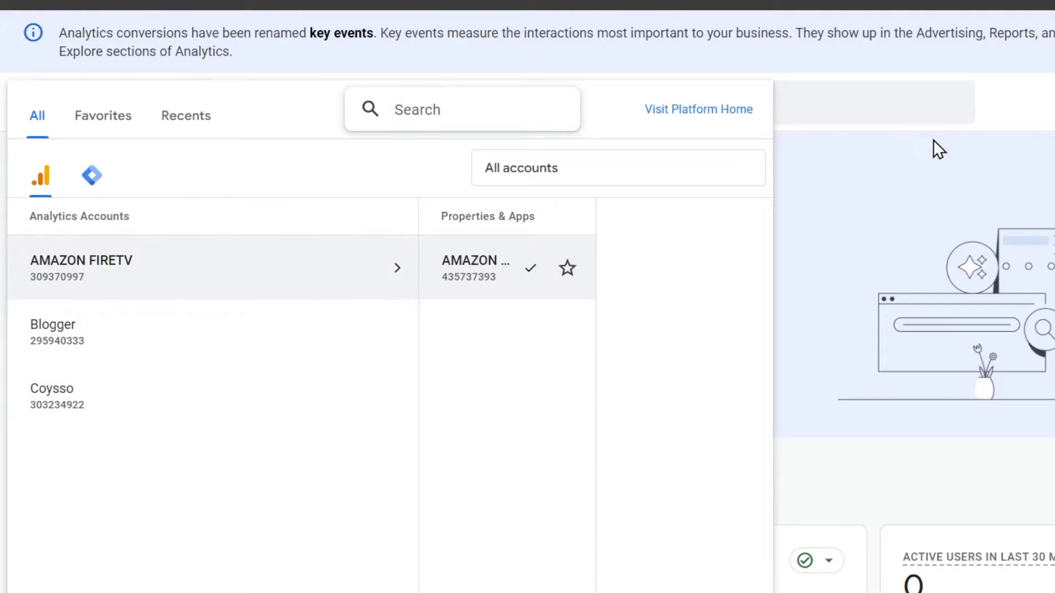
pyautogui.click(940, 108)
pyautogui.moveTo(35, 179)
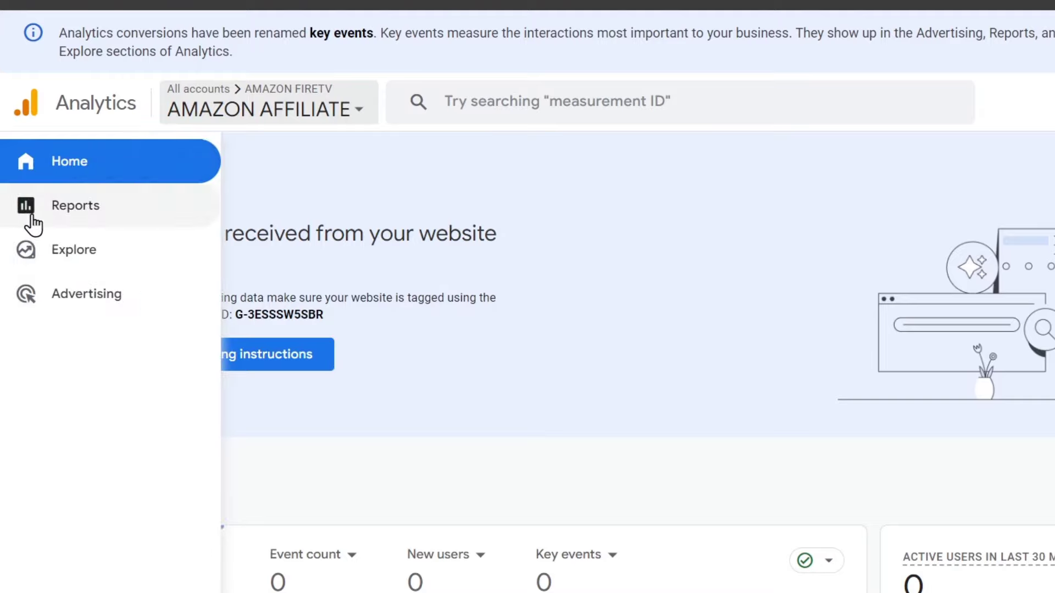
pyautogui.click(191, 117)
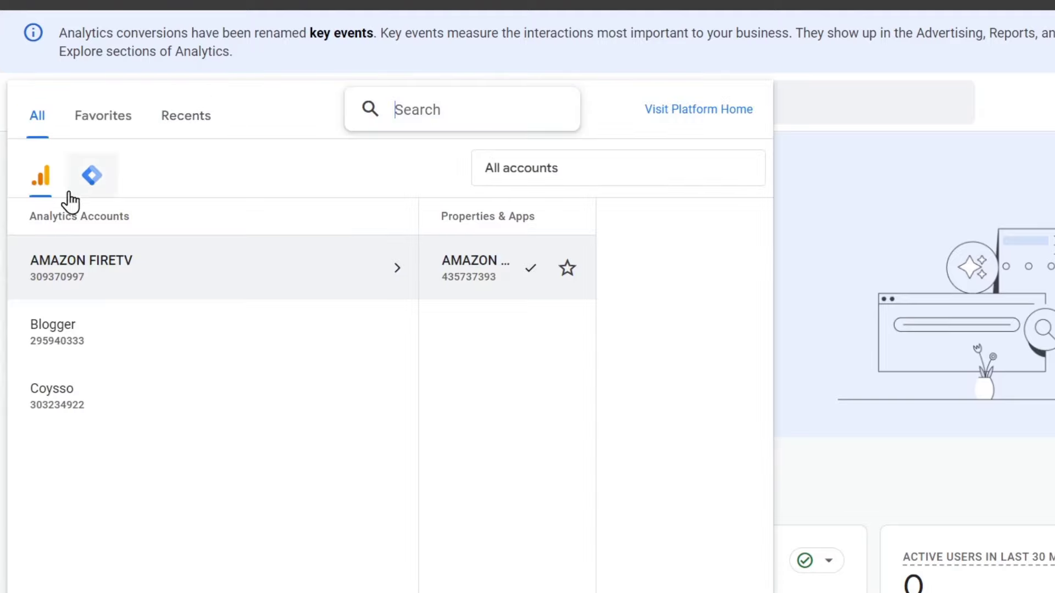
pyautogui.click(48, 117)
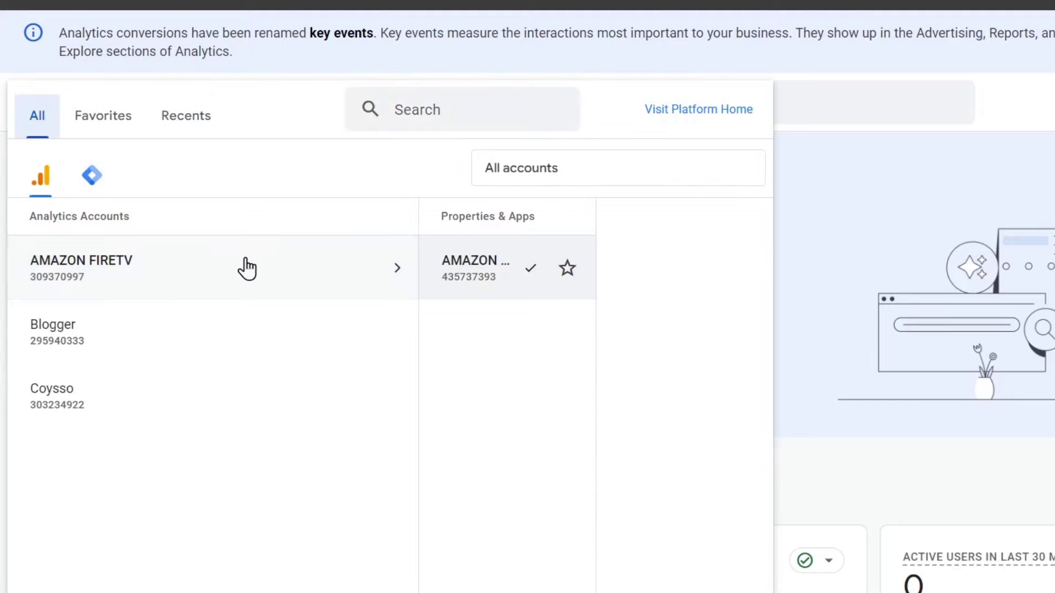
# Create a new Analytics account named Ghoul from the Admin area and continue to property creation
pyautogui.click(26, 592)
pyautogui.click(26, 592)
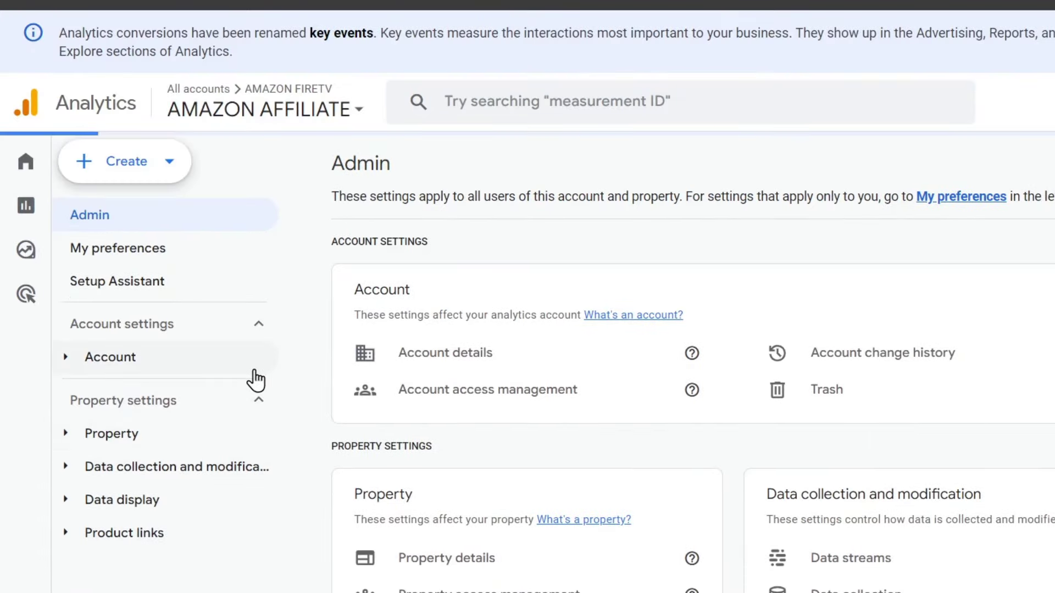
pyautogui.click(133, 168)
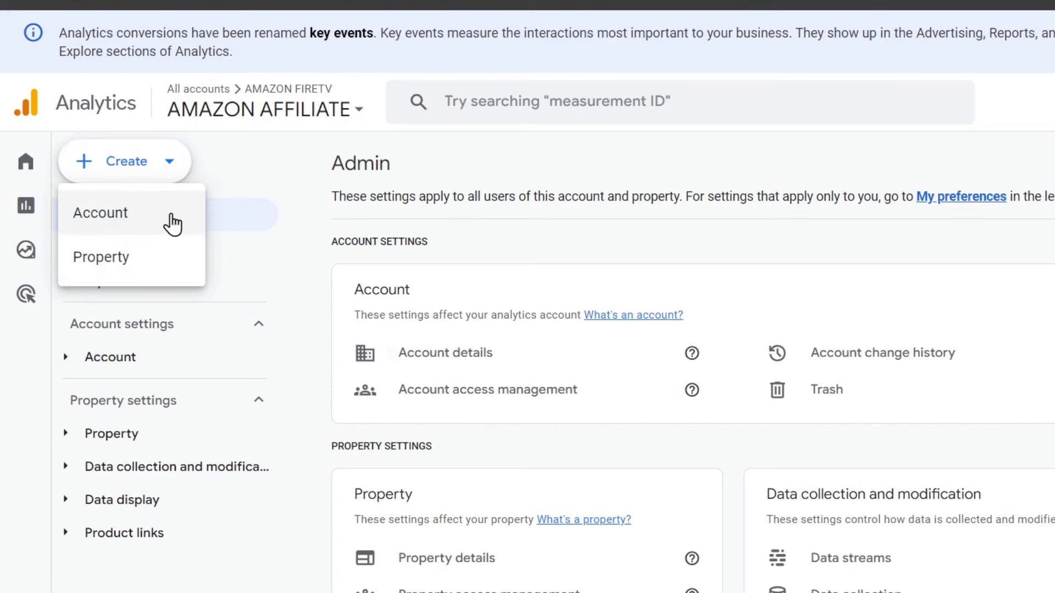
pyautogui.click(168, 222)
pyautogui.scroll(-4, 384, 445)
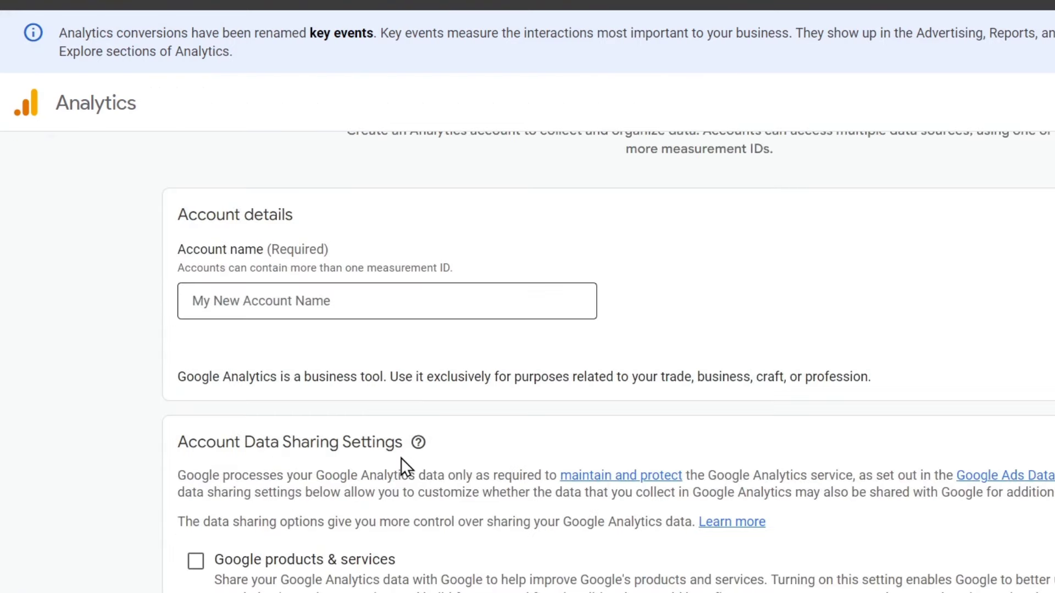
pyautogui.click(363, 300)
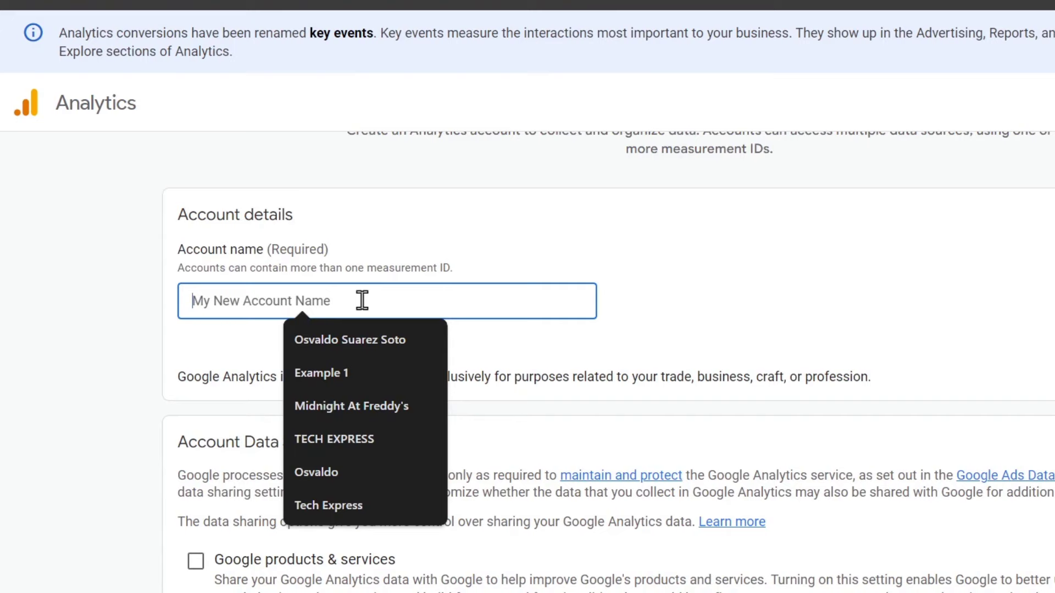
pyautogui.write('Ghoul')
pyautogui.scroll(-4, 341, 302)
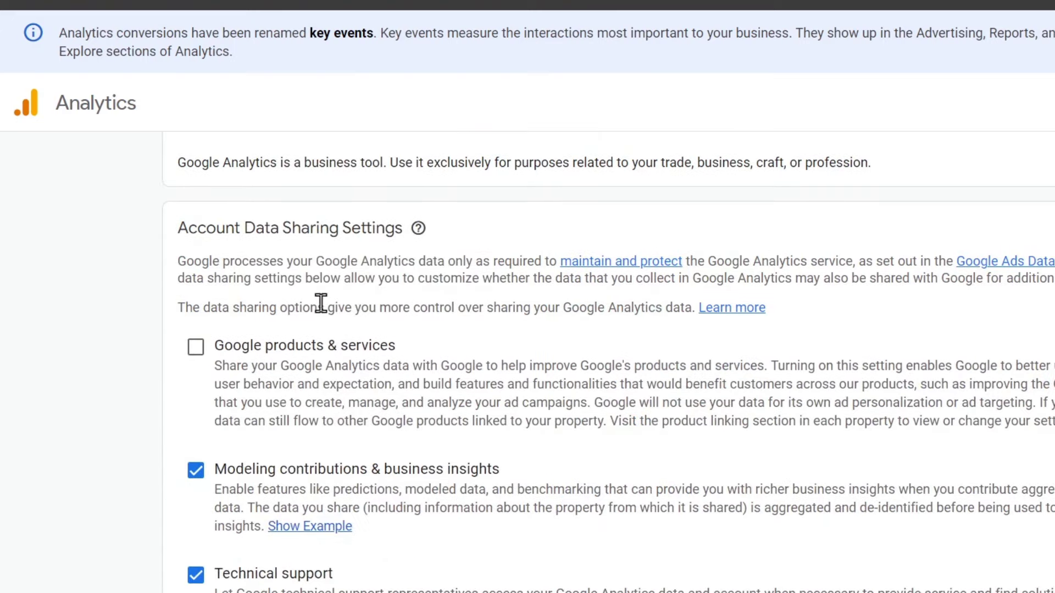
pyautogui.scroll(-5, 262, 364)
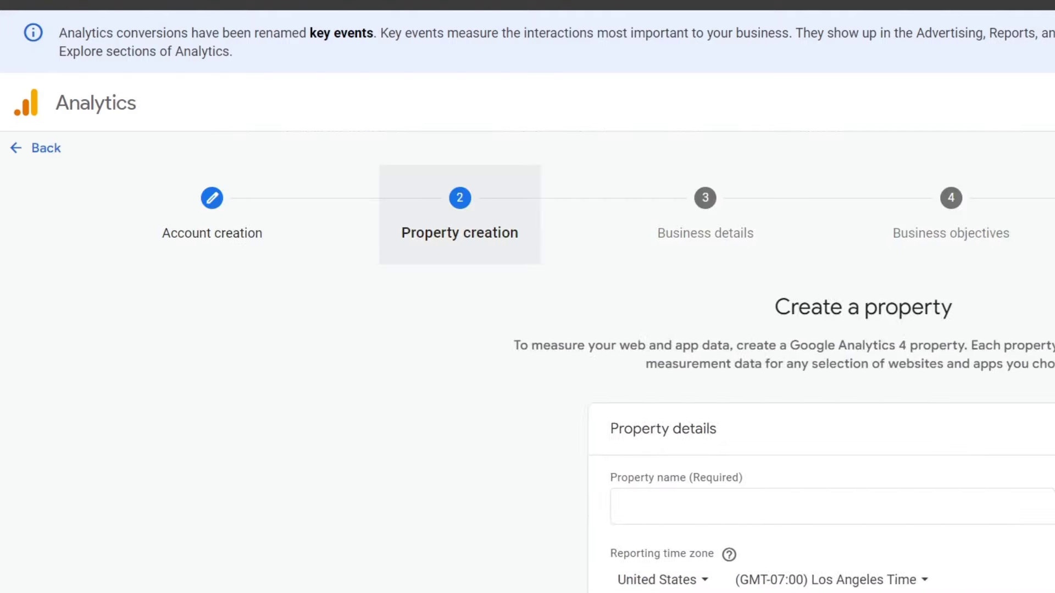
# Name the new Analytics property Ghoul Co and continue to the business details
pyautogui.scroll(-3, 629, 420)
pyautogui.click(658, 376)
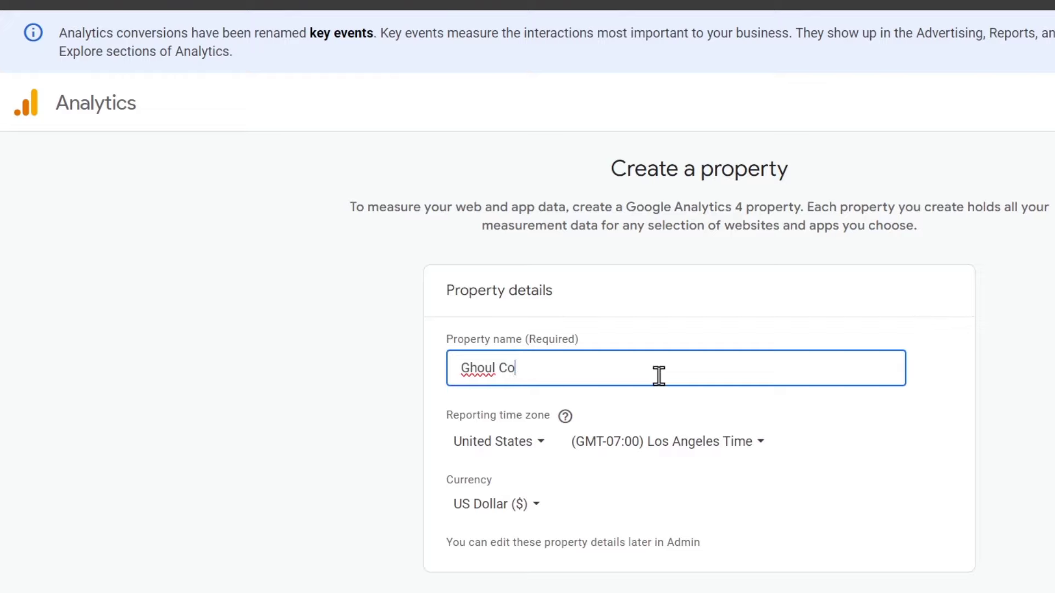
pyautogui.click(566, 591)
# Set the business size to Small (1 to 10 employees) and the industry category to Shopping, and continue
pyautogui.scroll(-3, 773, 297)
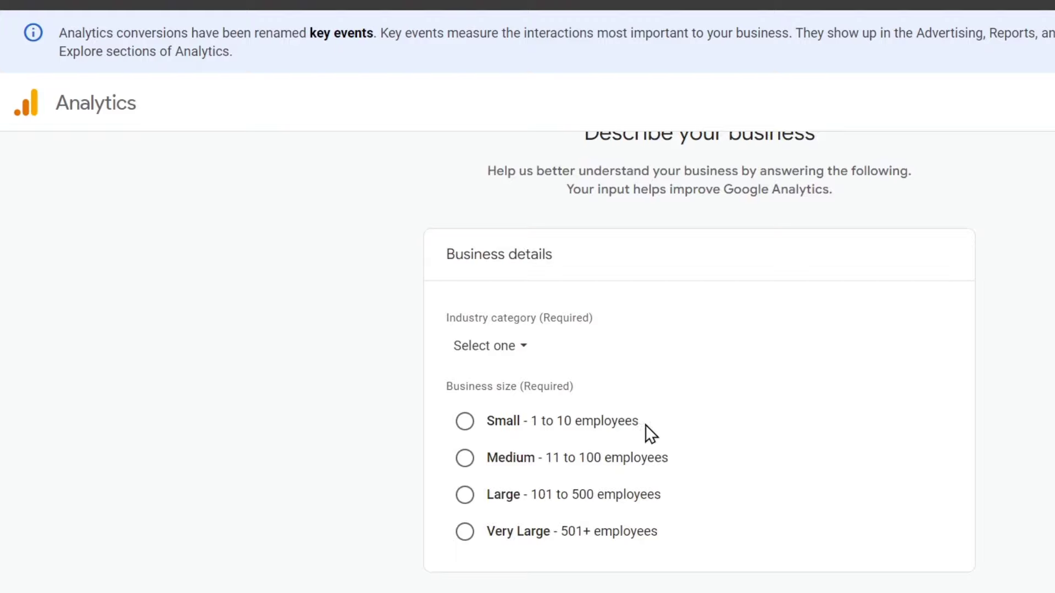
pyautogui.click(549, 420)
pyautogui.click(514, 345)
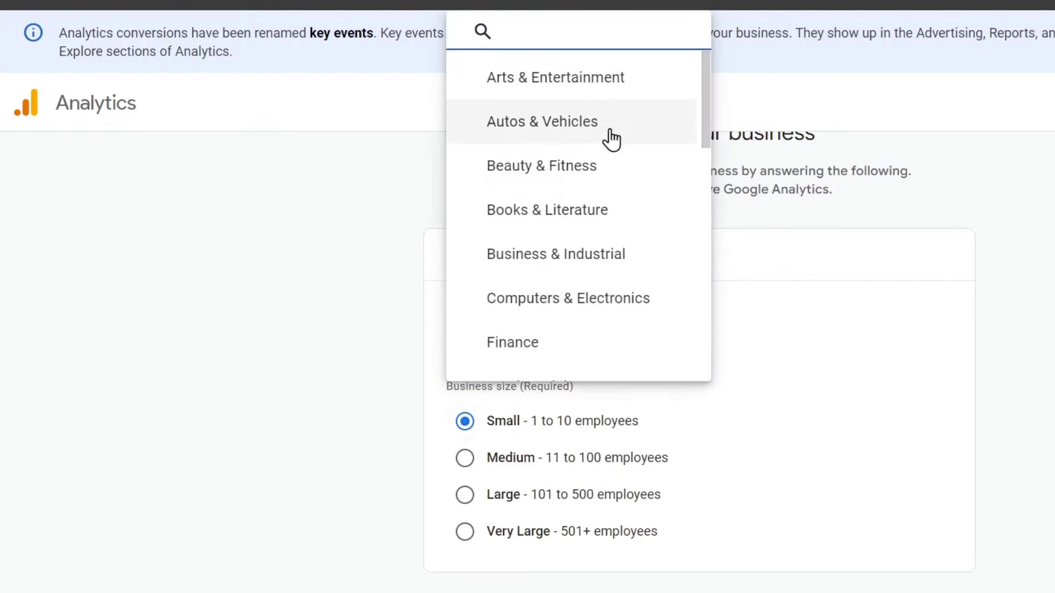
pyautogui.scroll(-4, 625, 296)
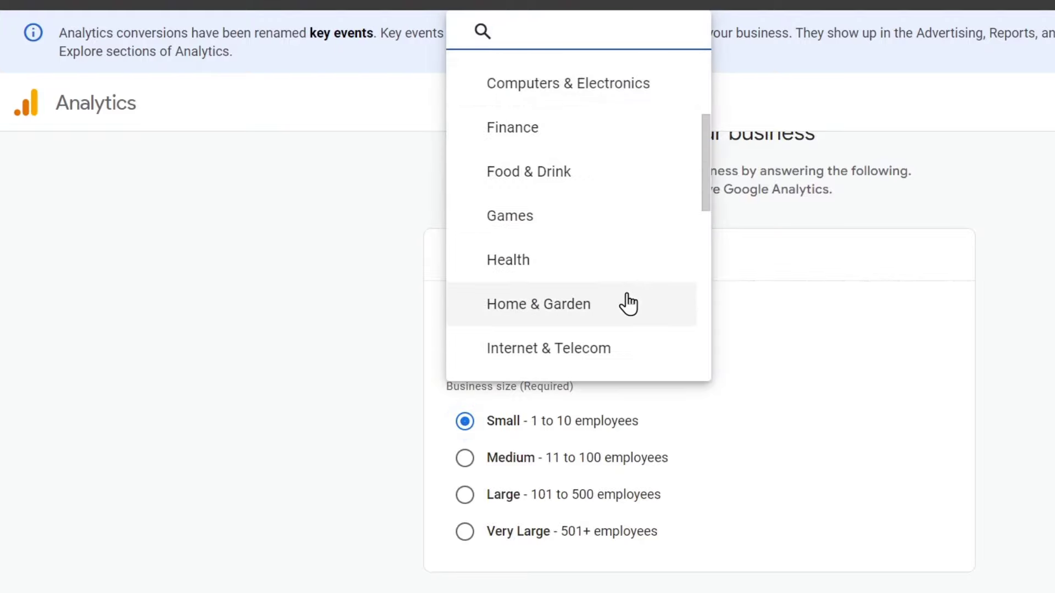
pyautogui.scroll(-8, 628, 303)
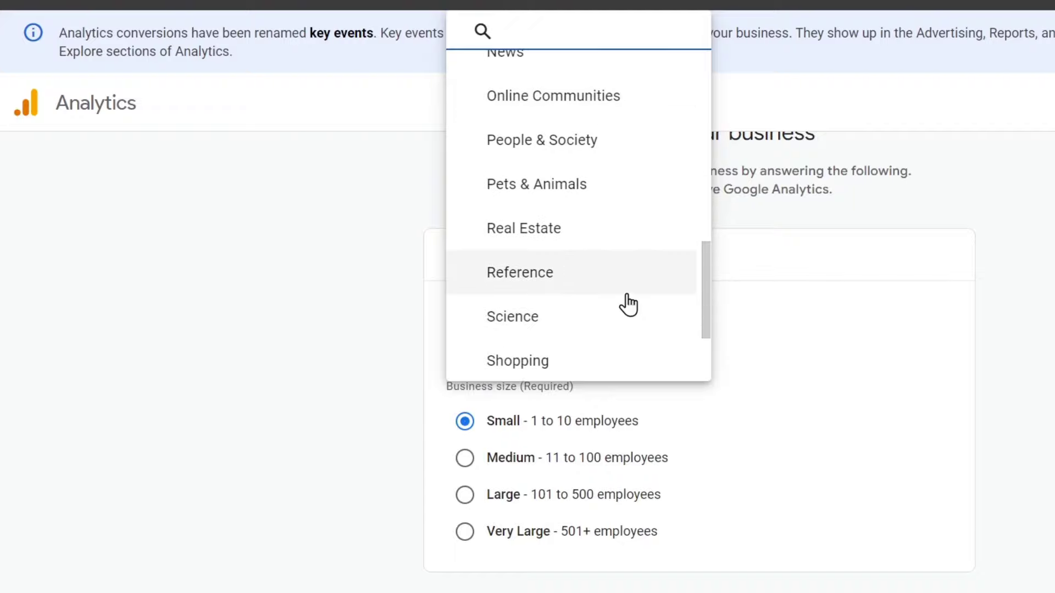
pyautogui.scroll(-3, 621, 313)
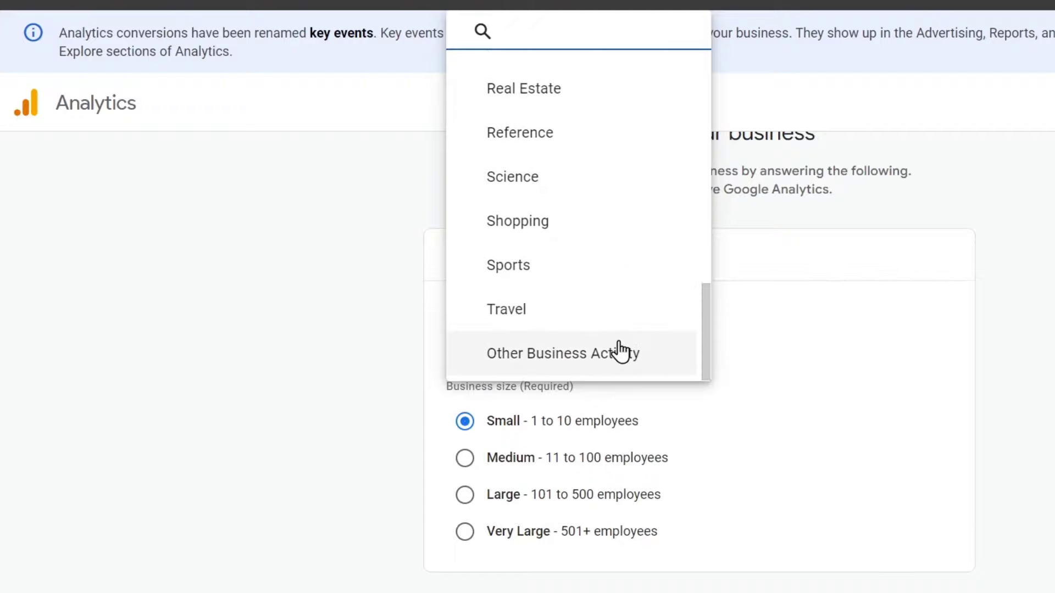
pyautogui.scroll(5, 619, 351)
pyautogui.scroll(-5, 619, 351)
pyautogui.click(586, 234)
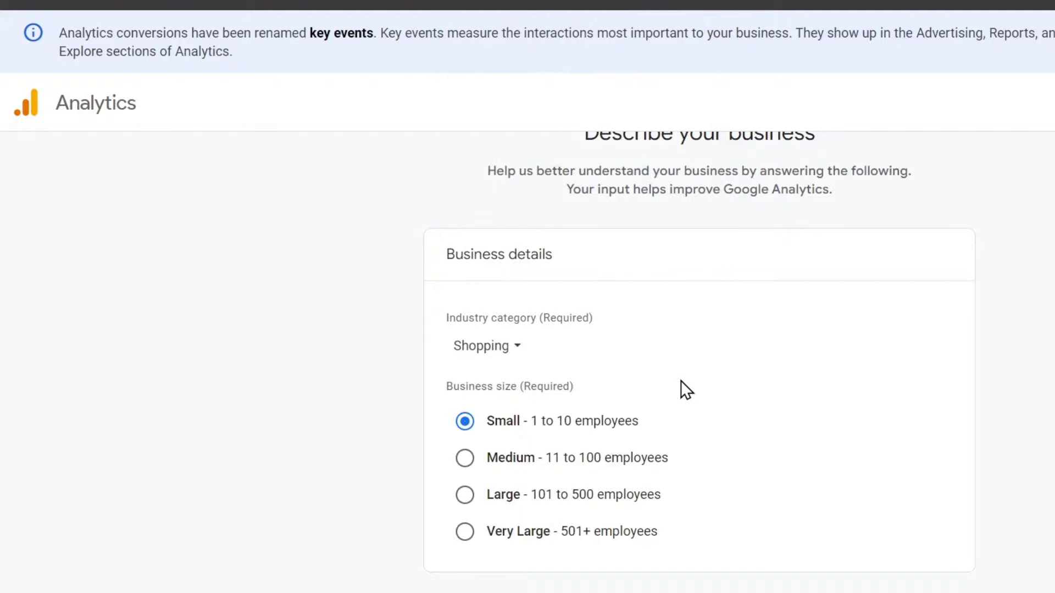
pyautogui.click(511, 592)
# Choose Traffic and User engagement & retention as the business objectives and proceed to create the account
pyautogui.scroll(-3, 769, 352)
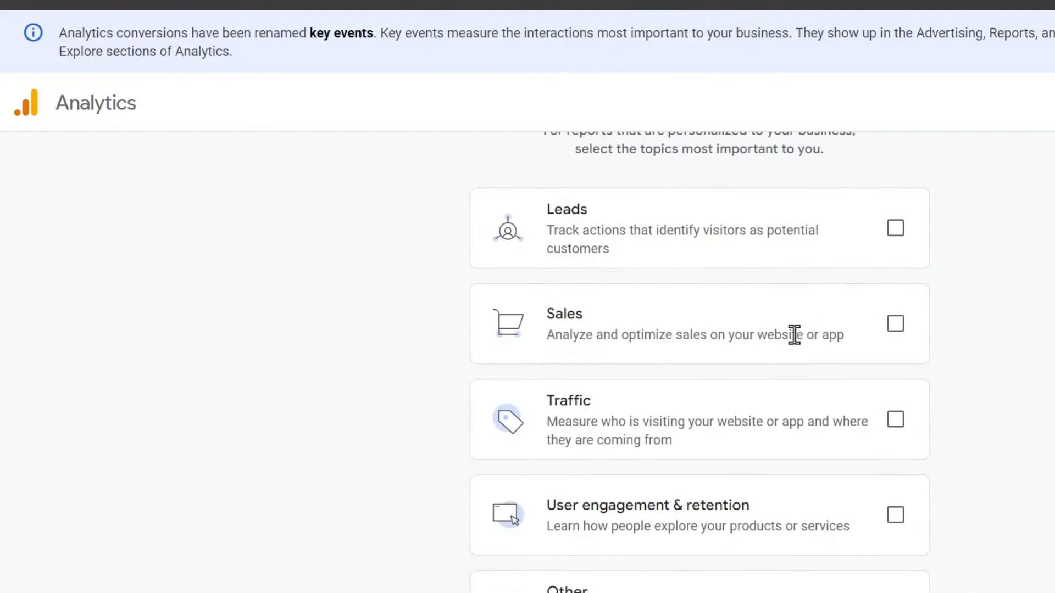
pyautogui.click(896, 419)
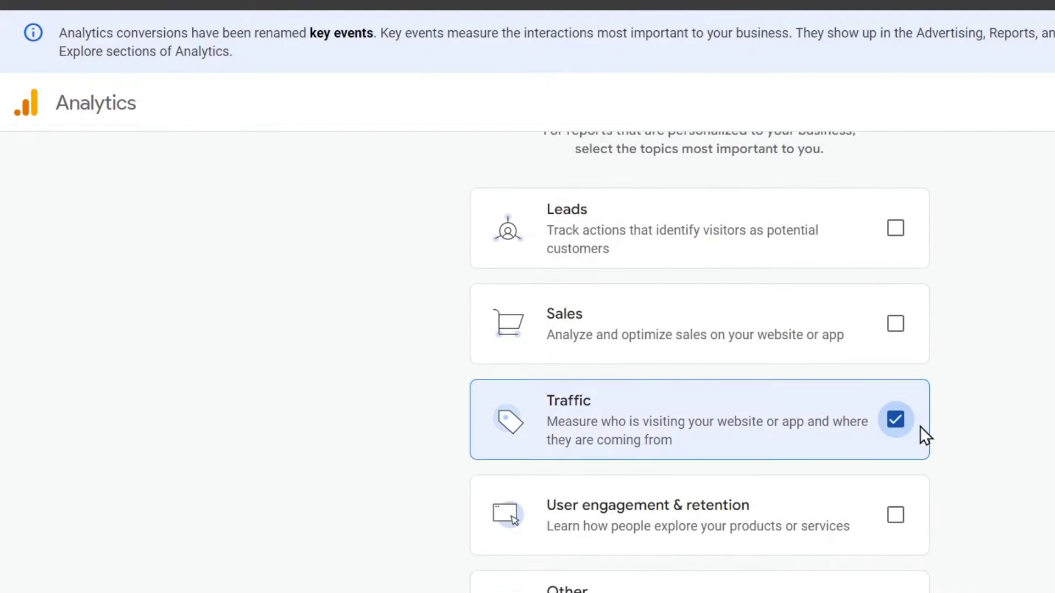
pyautogui.scroll(-1, 925, 435)
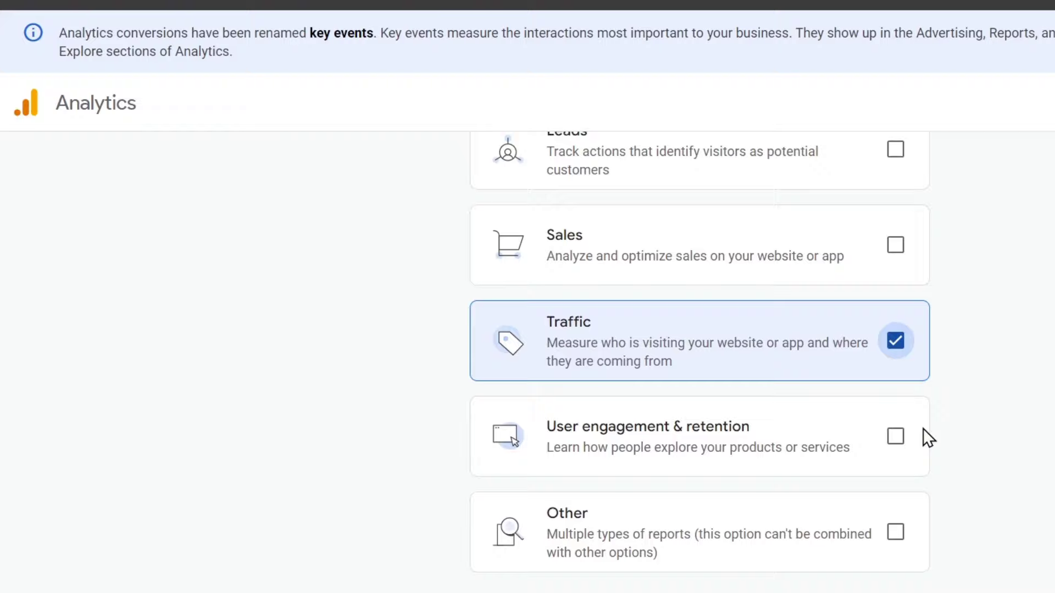
pyautogui.click(894, 437)
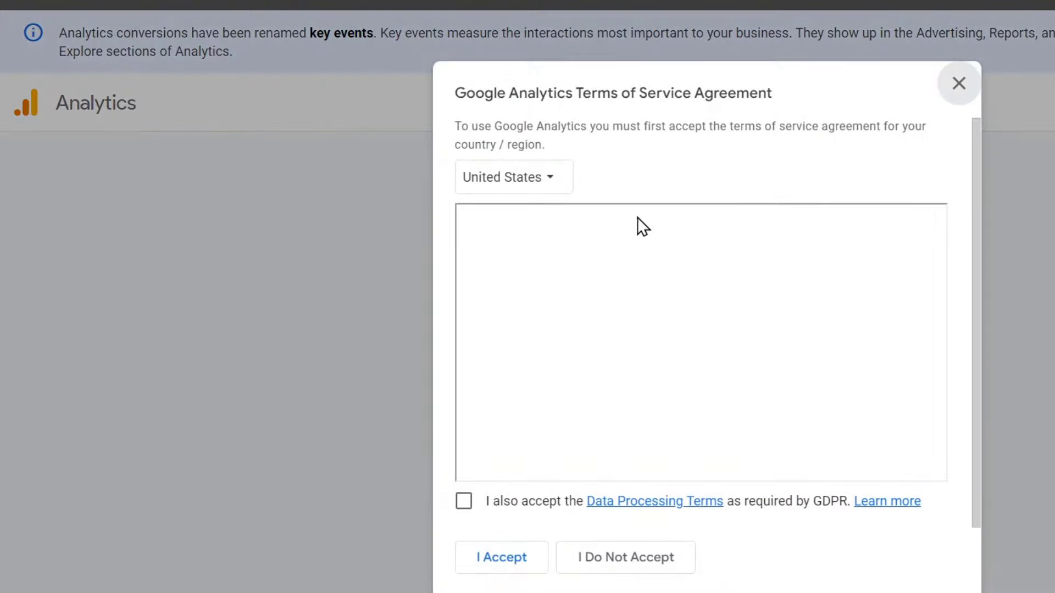
# Accept the Google Analytics Terms of Service together with the Data Processing Terms required by GDPR
pyautogui.click(465, 502)
pyautogui.scroll(-5, 662, 370)
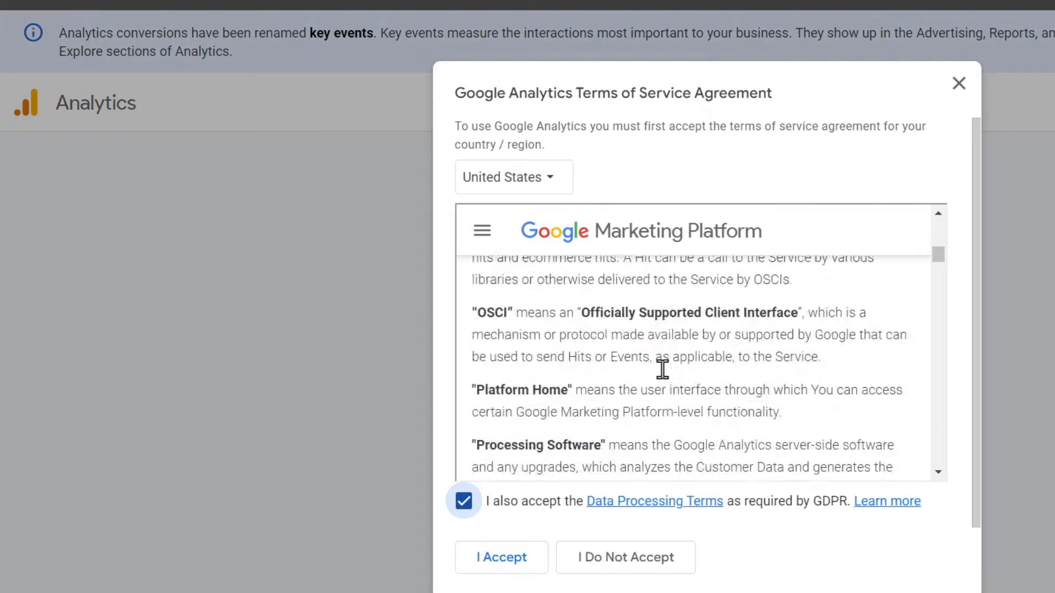
pyautogui.scroll(-10, 662, 370)
pyautogui.click(540, 557)
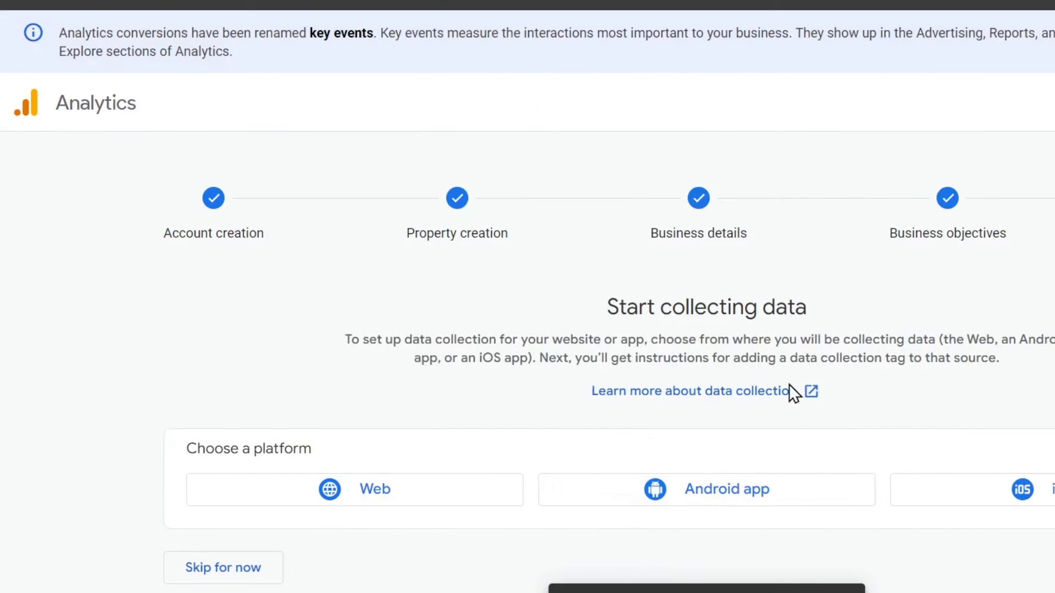
# Start setting up a data stream for the Web platform and activate its website URL entry
pyautogui.click(409, 490)
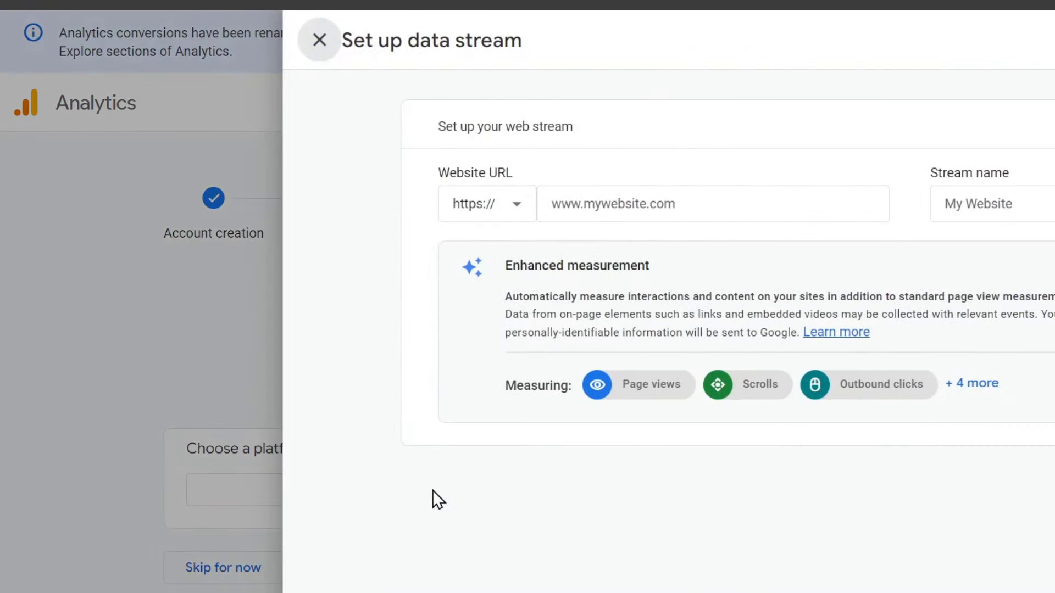
pyautogui.click(696, 203)
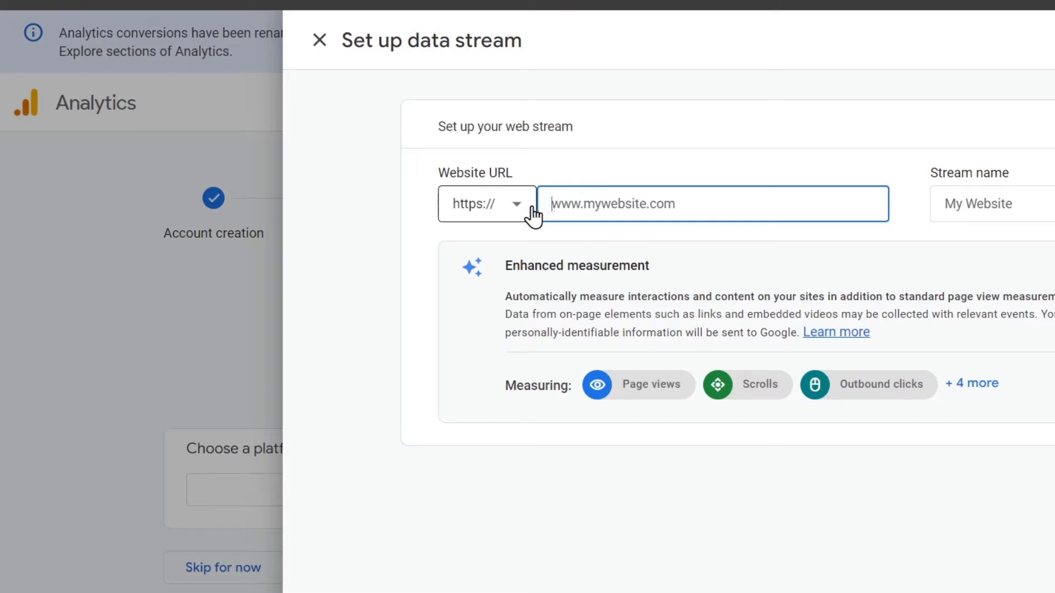
# Return to the Ghoul site in Google Sites, close its settings and publish it to the web address ghoulstore
pyautogui.press('Tab')
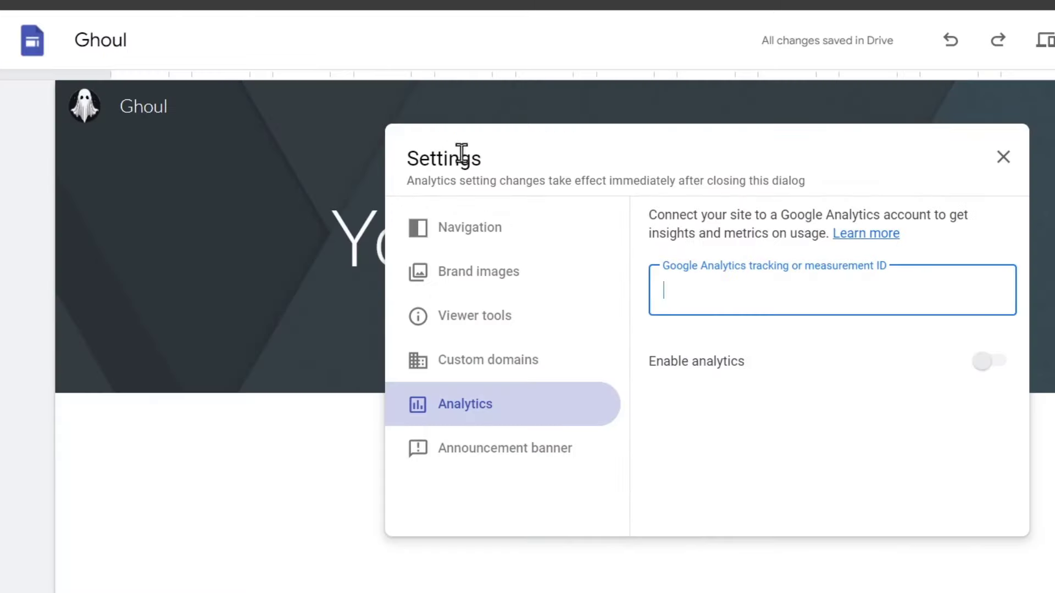
pyautogui.click(1003, 157)
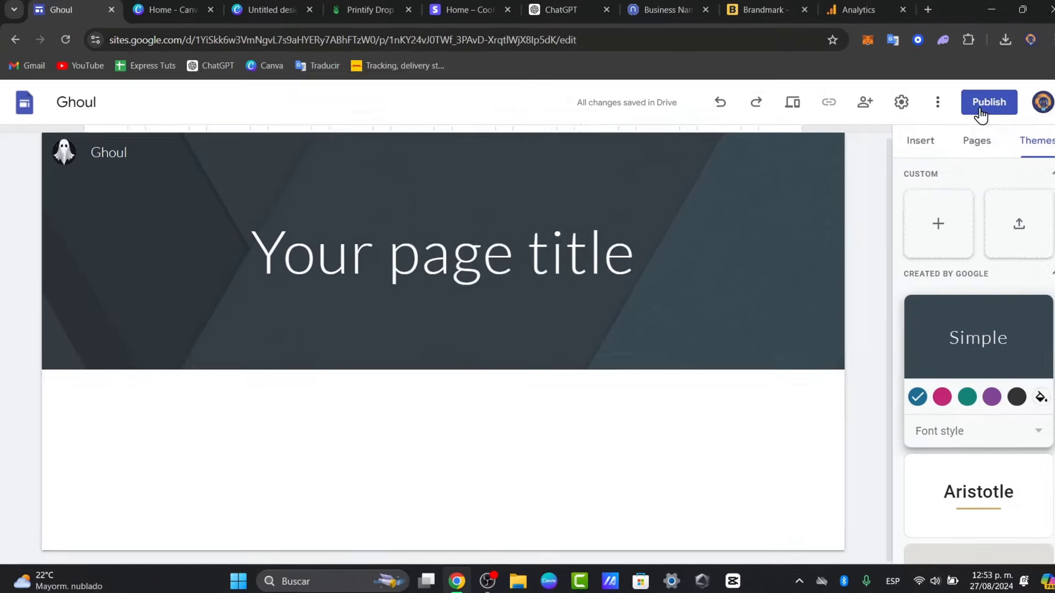
pyautogui.click(965, 111)
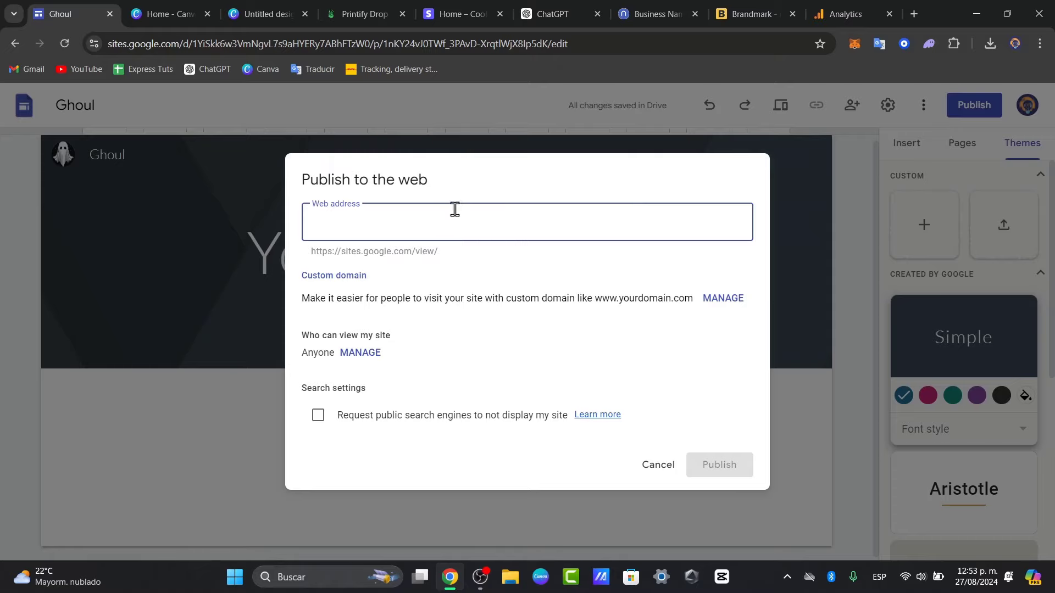
pyautogui.write('ghoul')
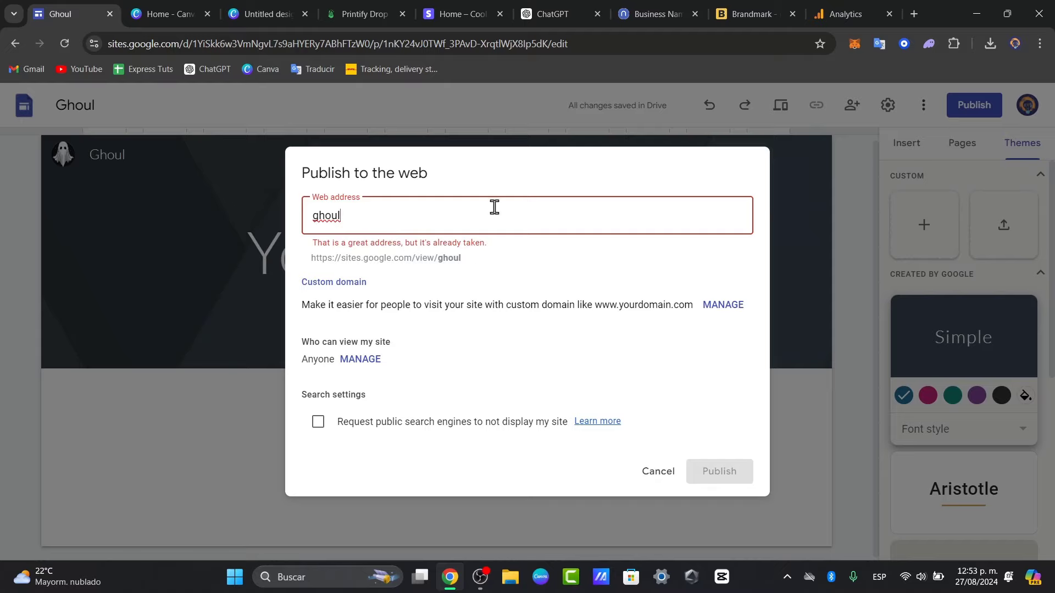
pyautogui.write('cop')
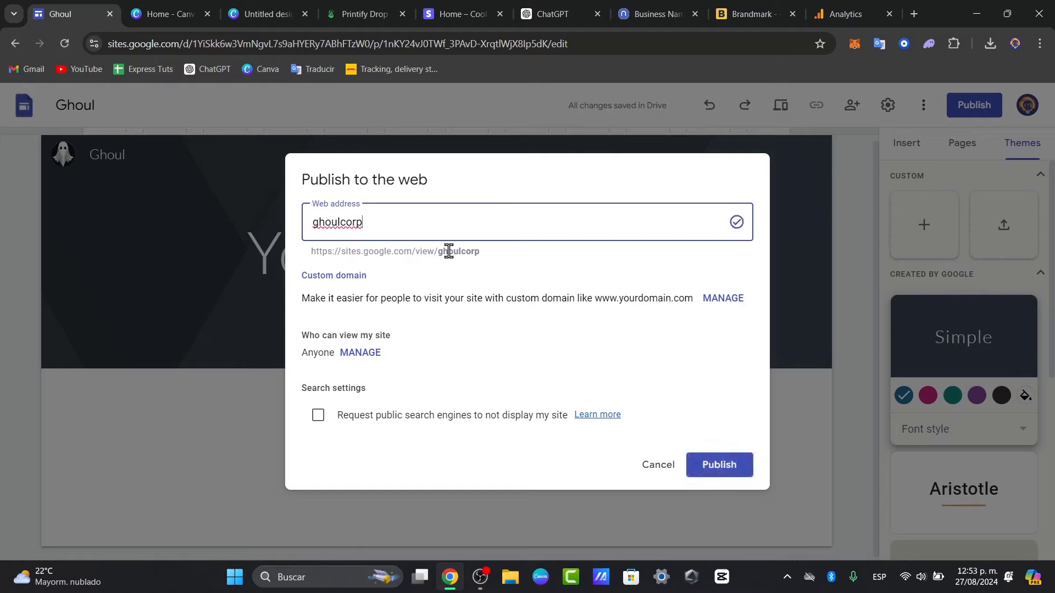
pyautogui.moveTo(410, 233); pyautogui.dragTo(343, 228)
pyautogui.write('d')
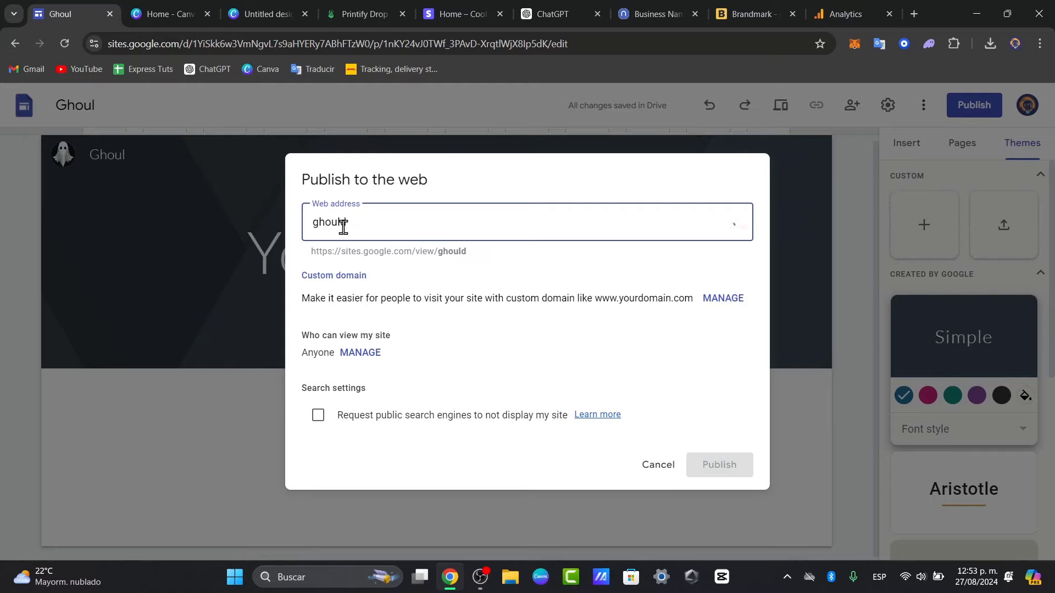
pyautogui.write('yotrstore')
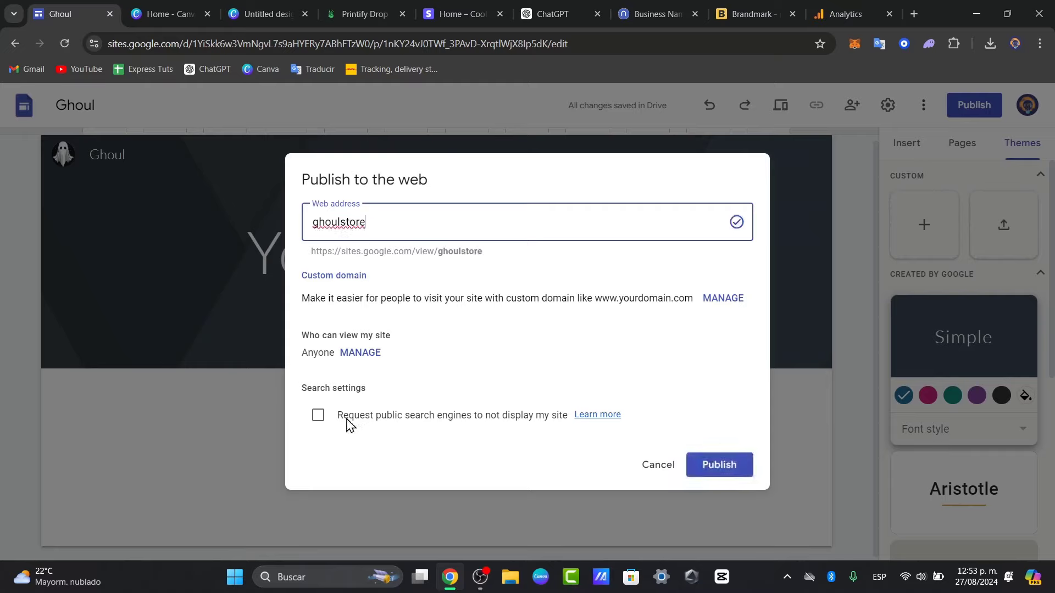
pyautogui.click(729, 467)
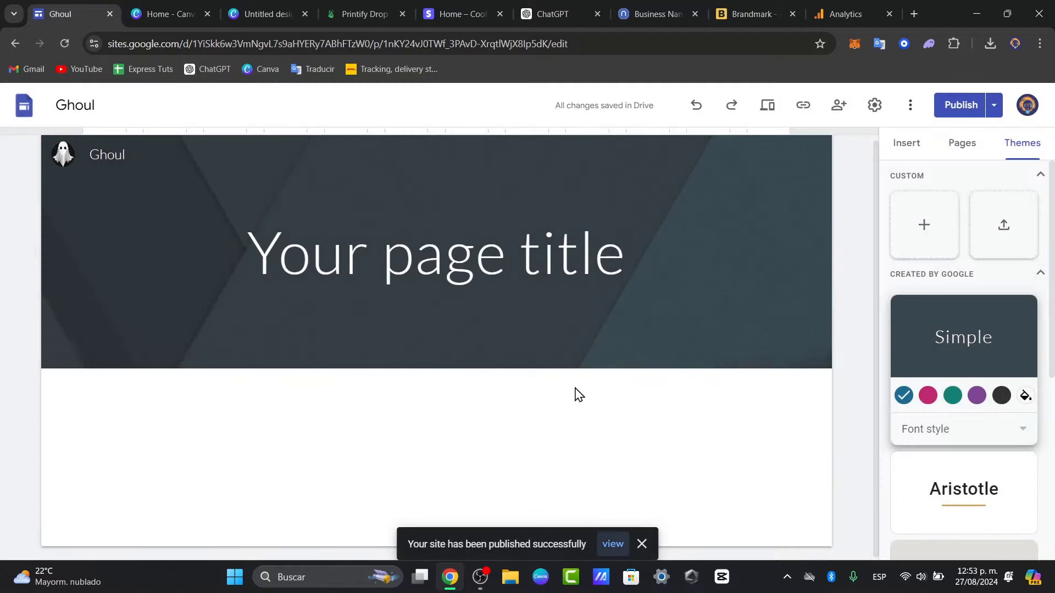
pyautogui.click(612, 544)
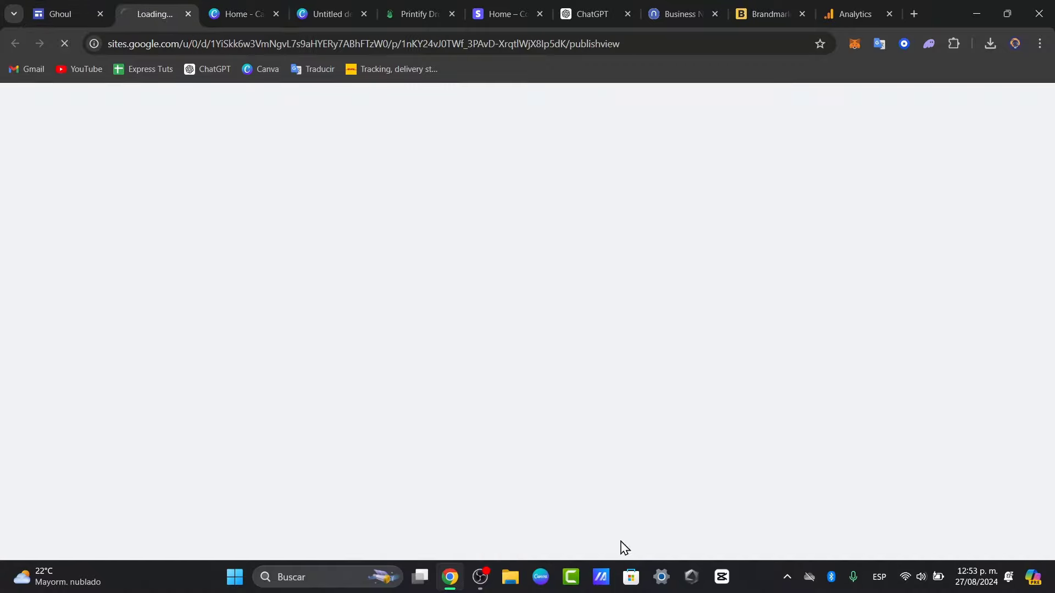
pyautogui.click(304, 48)
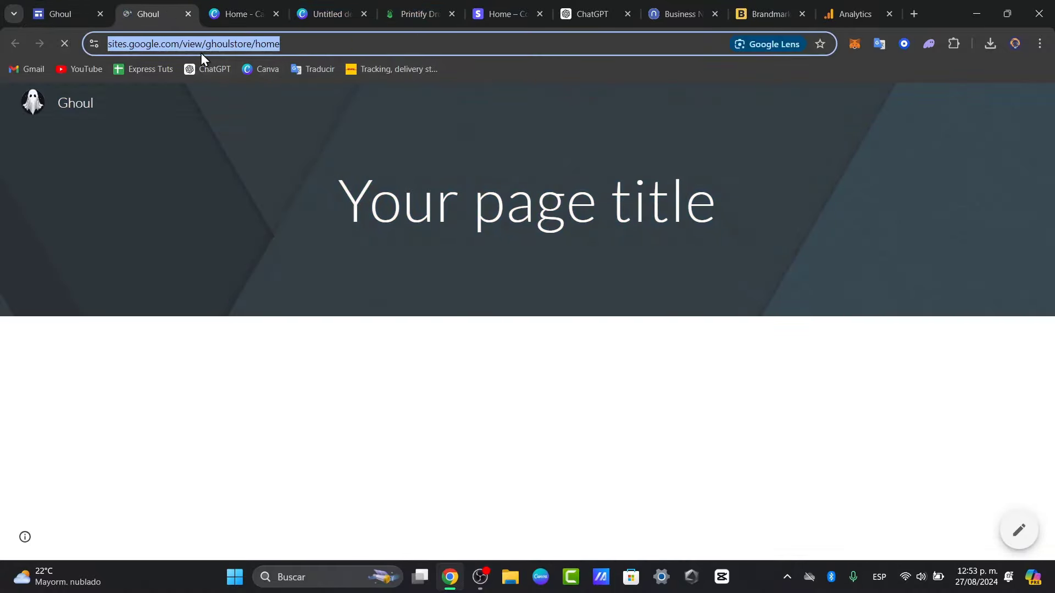
pyautogui.click(855, 3)
pyautogui.click(575, 223)
pyautogui.write('https://sites.google.com/view/ghoulstore/home')
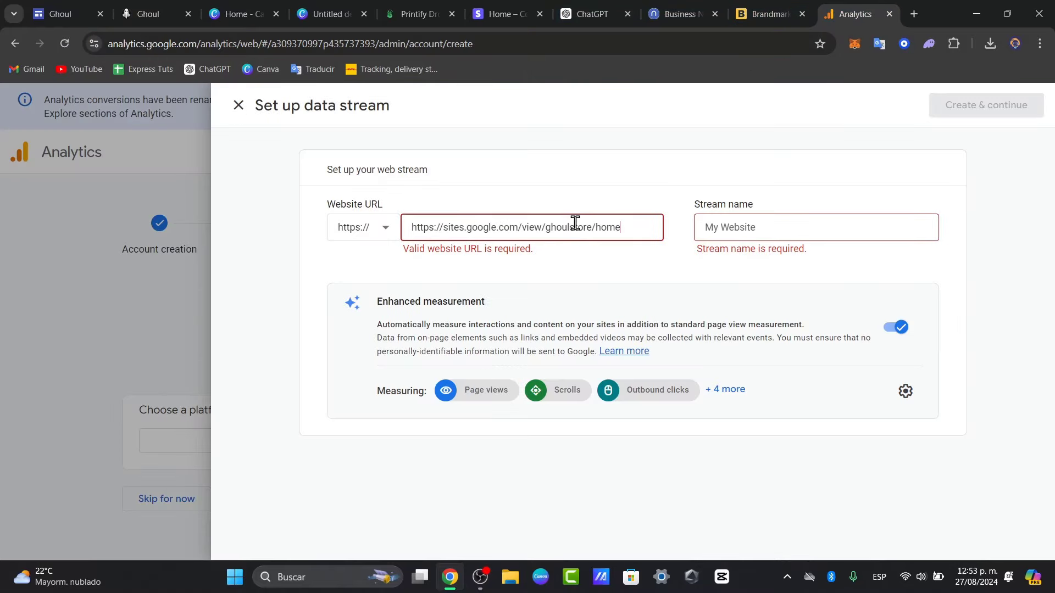
pyautogui.click(625, 257)
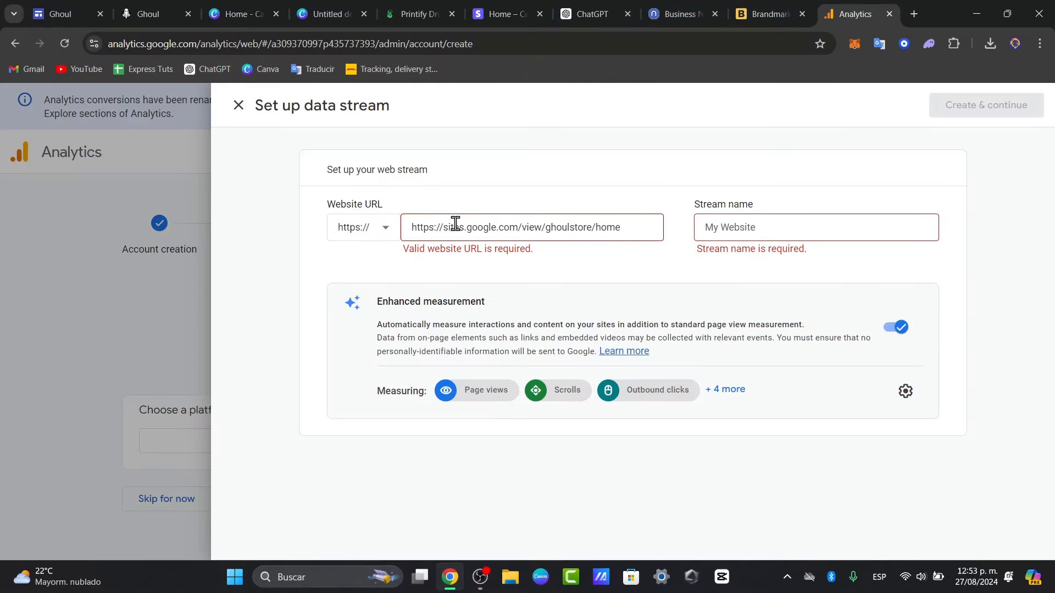
pyautogui.moveTo(447, 226); pyautogui.dragTo(392, 228)
pyautogui.press('BackSpace')
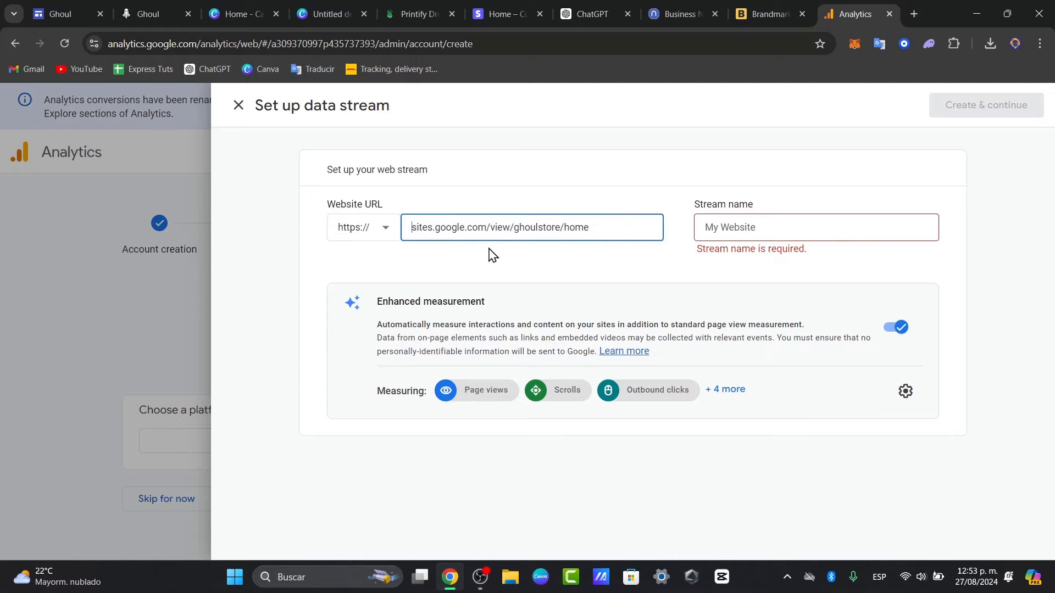
# Name the web stream Google Sites and create it
pyautogui.click(747, 226)
pyautogui.write('Google Sites')
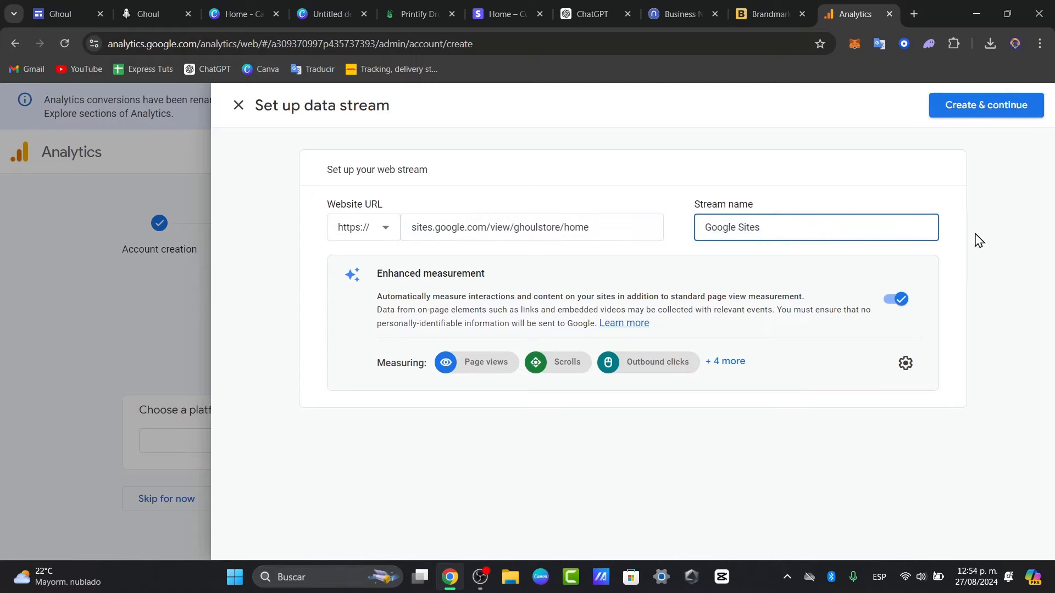
pyautogui.click(994, 109)
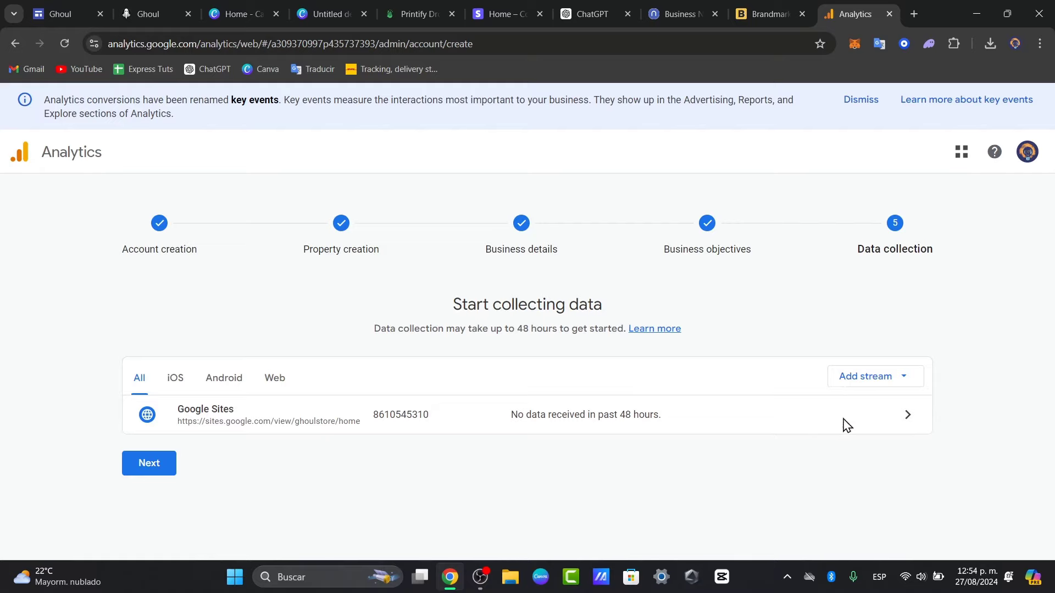
# Review the Google tag installation instructions and the consent mode setup for the Google Sites stream, and return to the stream details
pyautogui.click(913, 421)
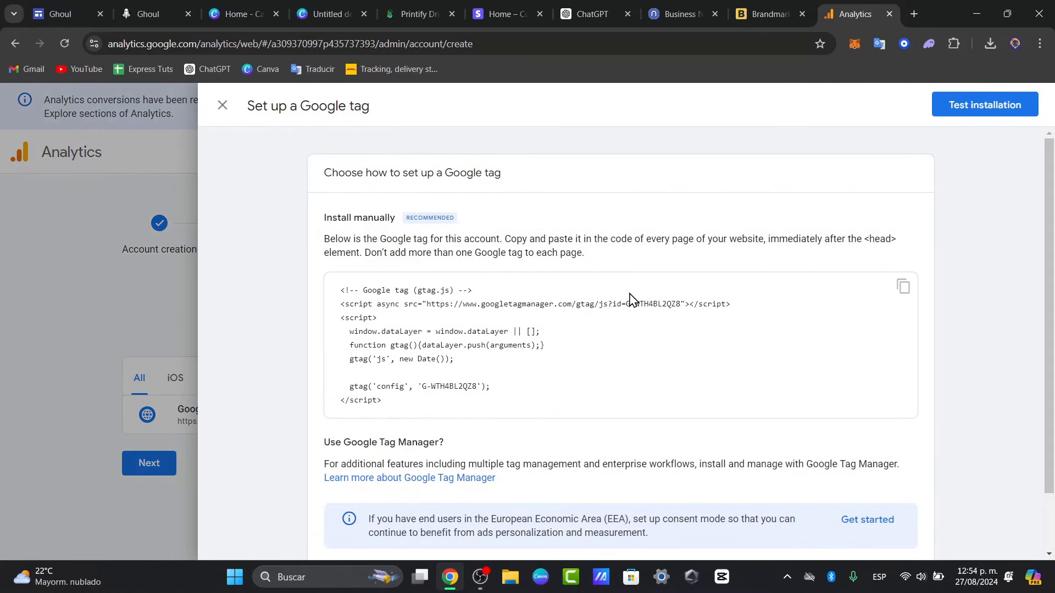
pyautogui.scroll(-2, 630, 299)
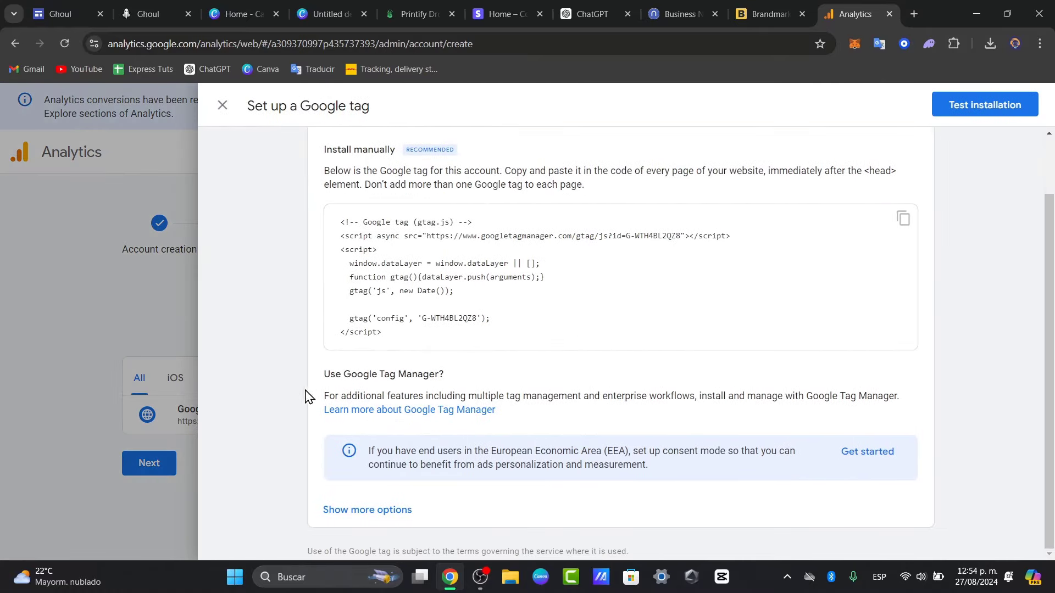
pyautogui.scroll(1, 417, 417)
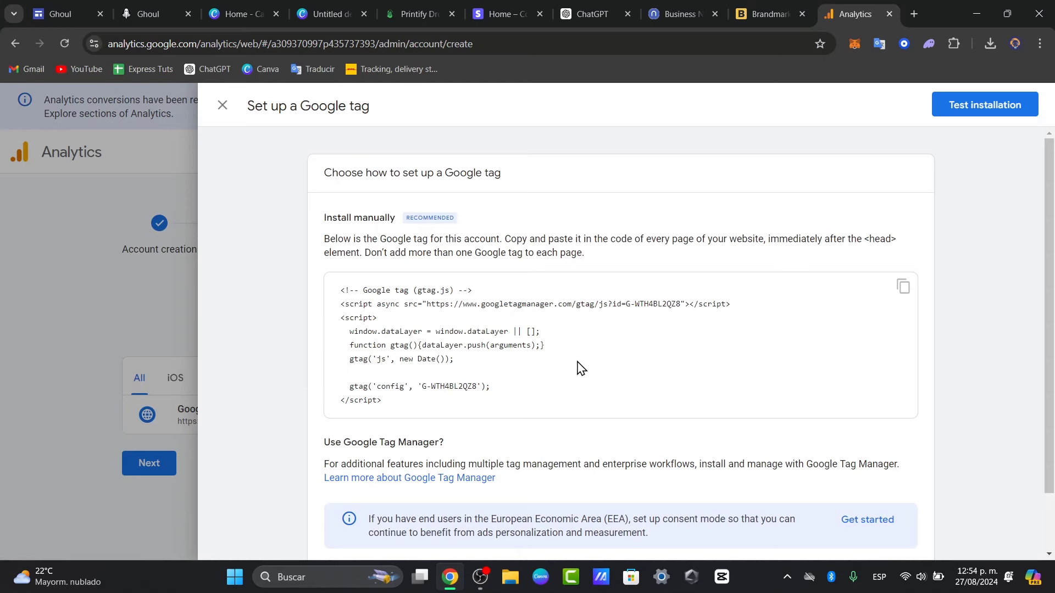
pyautogui.scroll(-1, 746, 362)
pyautogui.click(868, 451)
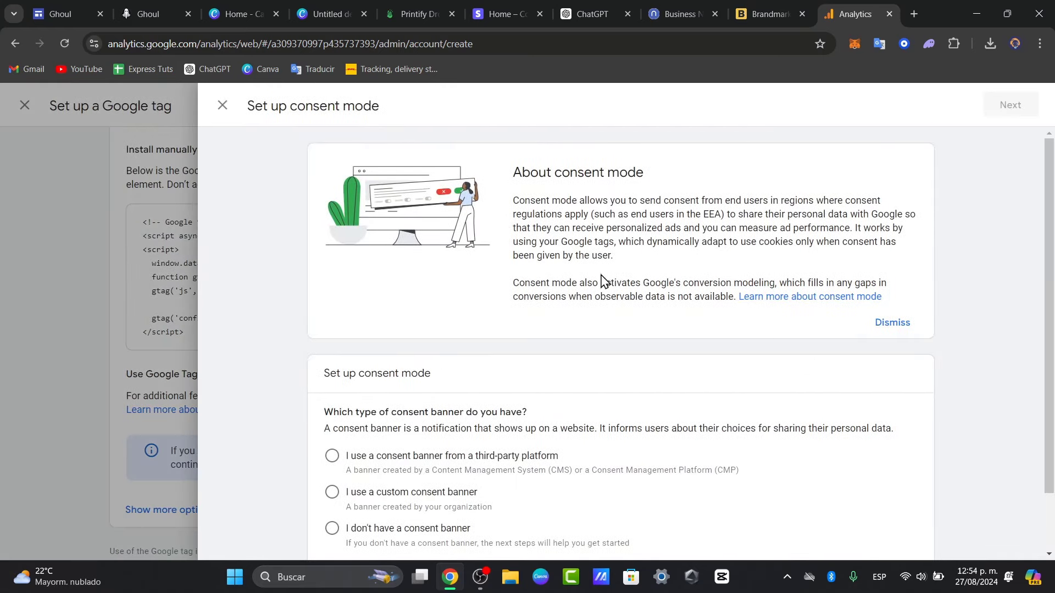
pyautogui.scroll(-1, 608, 360)
pyautogui.scroll(1, 587, 356)
pyautogui.click(222, 105)
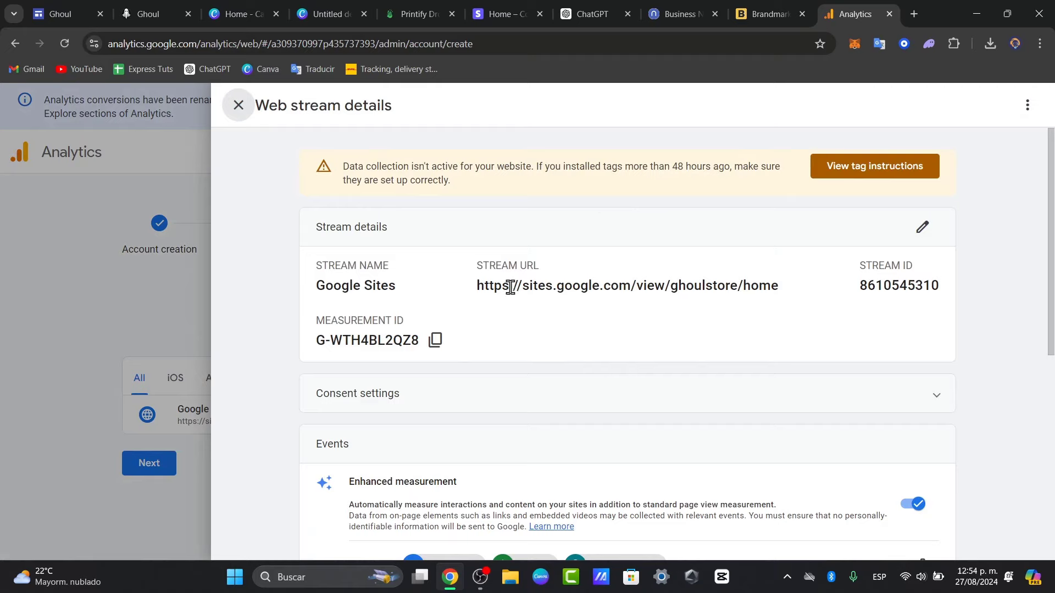
# Copy the stream's measurement ID and paste it into the Analytics settings of the Ghoul site in Google Sites
pyautogui.click(433, 341)
pyautogui.click(47, 7)
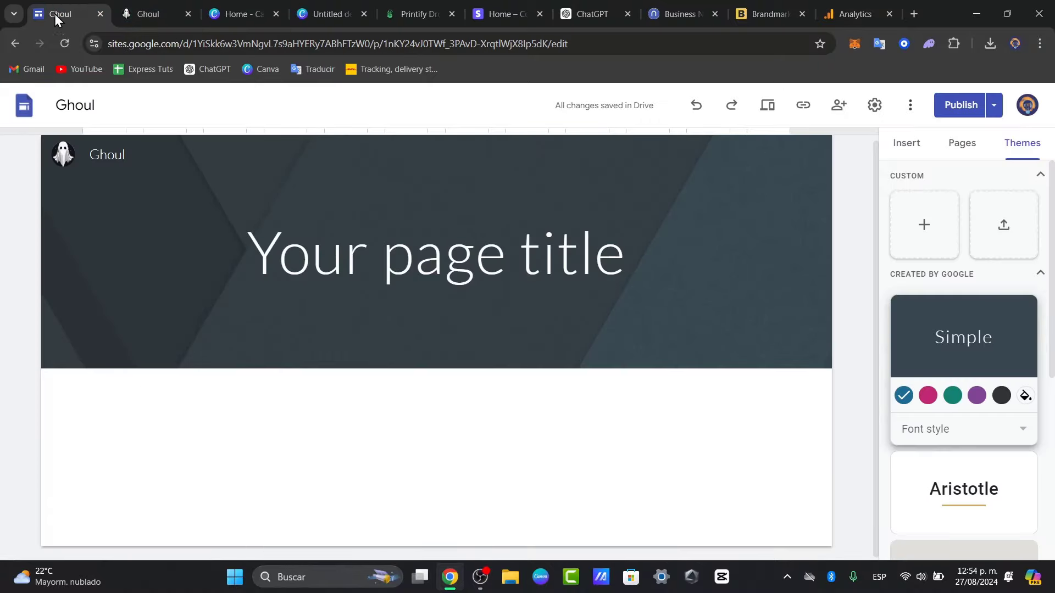
pyautogui.click(876, 108)
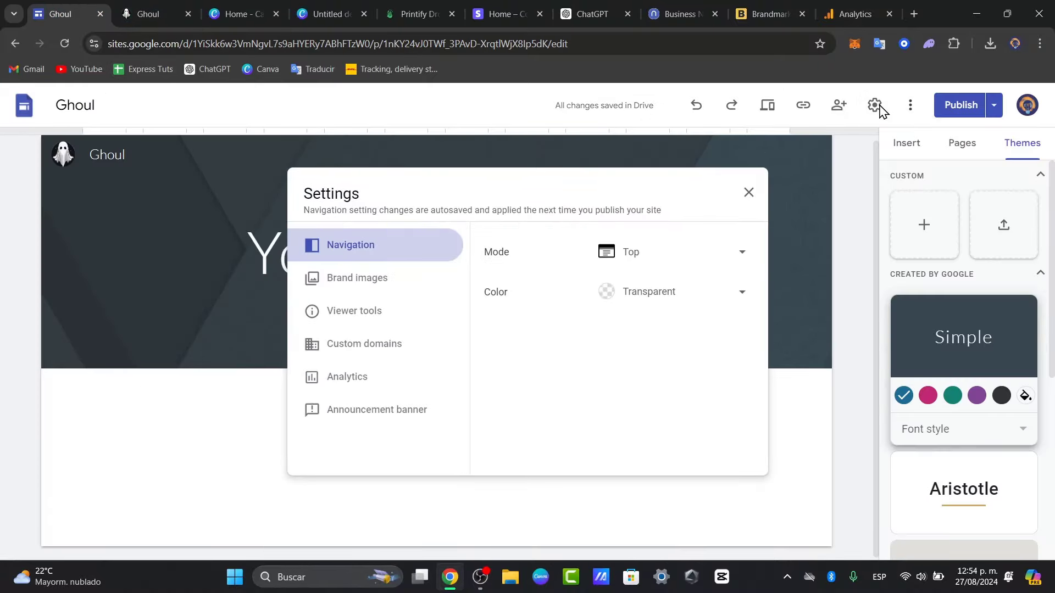
pyautogui.click(346, 375)
pyautogui.click(610, 308)
pyautogui.hotkey('ctrl', 'v')
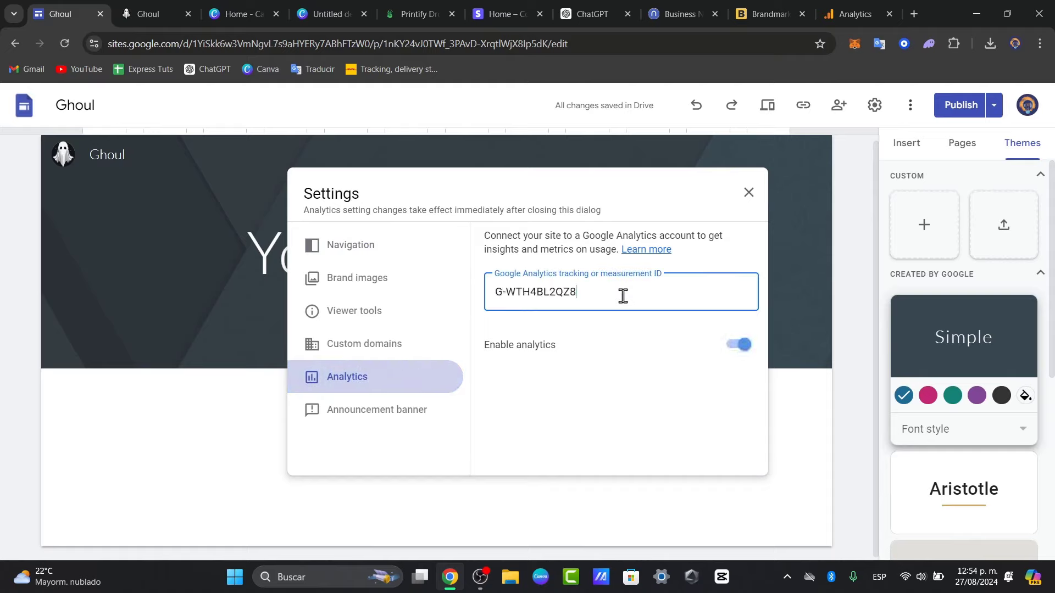
pyautogui.click(624, 328)
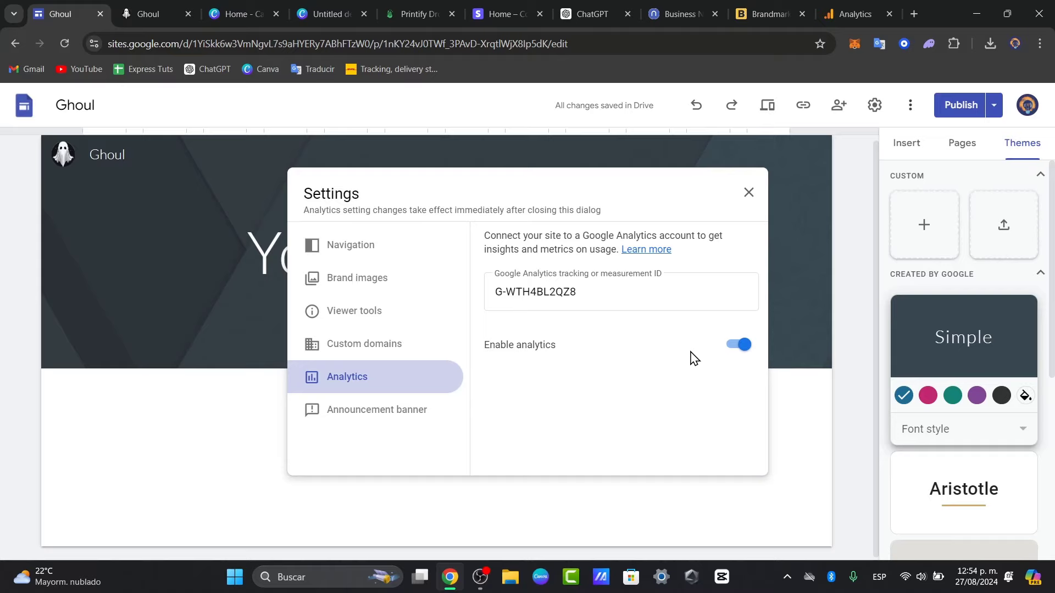
# Check the site's Custom domains settings against the stream URL in Analytics and the address of the published site
pyautogui.click(357, 346)
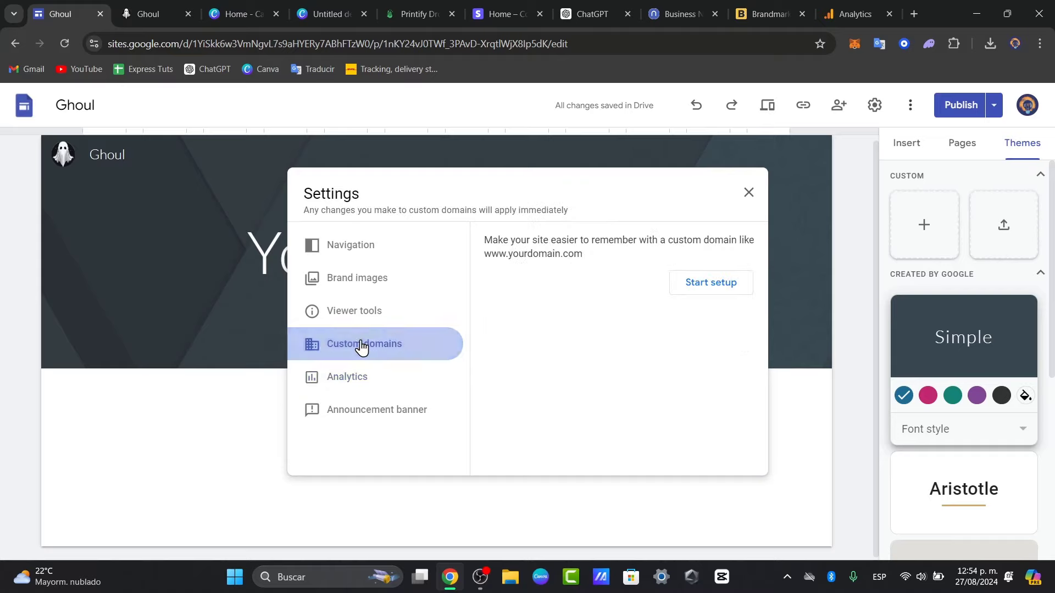
pyautogui.click(846, 13)
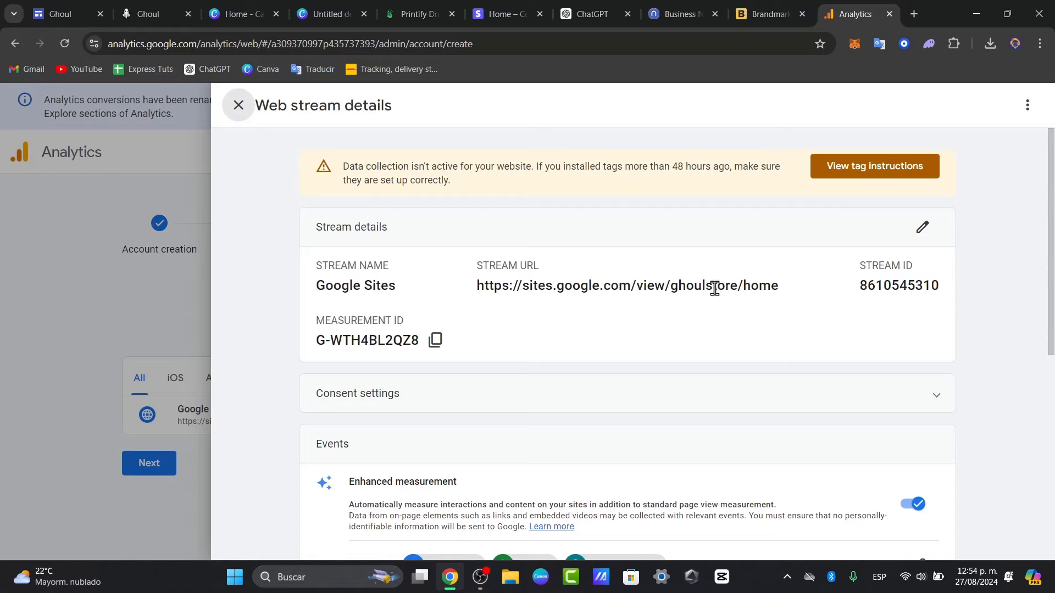
pyautogui.moveTo(495, 285); pyautogui.dragTo(837, 291)
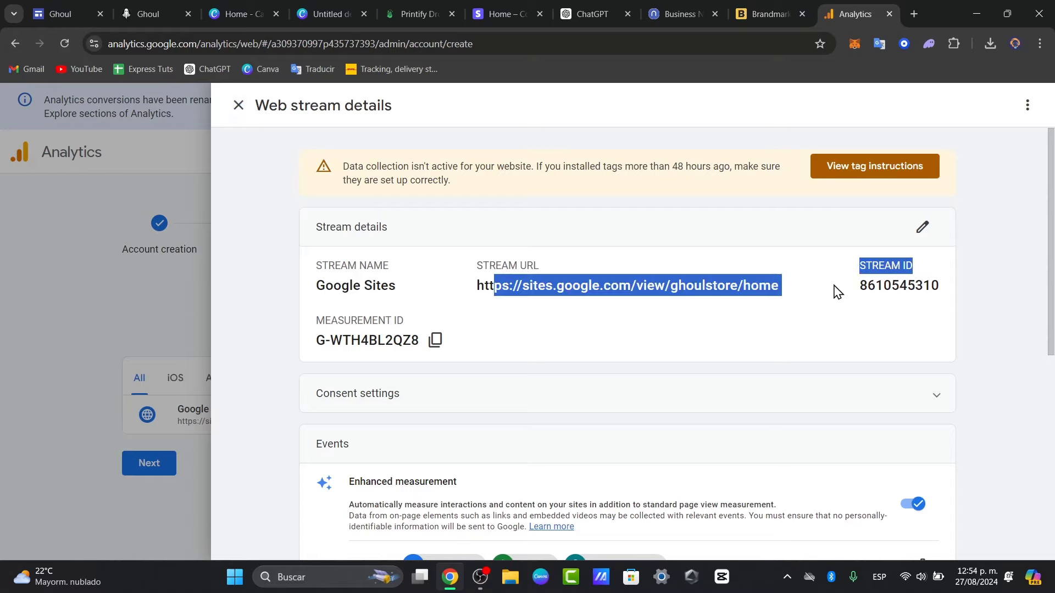
pyautogui.click(626, 336)
pyautogui.hotkey('ctrl', '1')
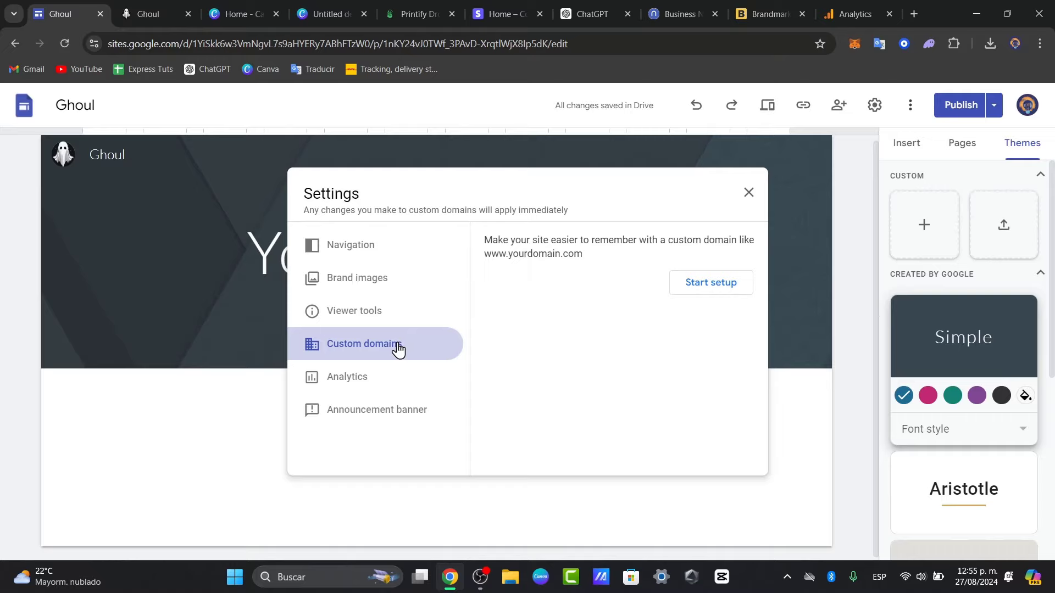
pyautogui.click(168, 7)
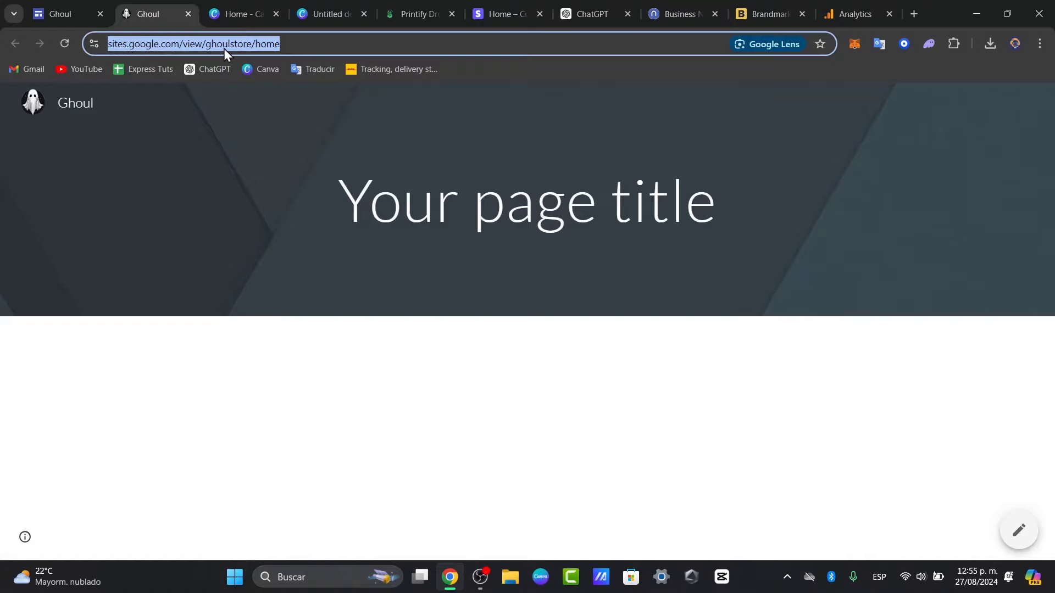
pyautogui.click(110, 9)
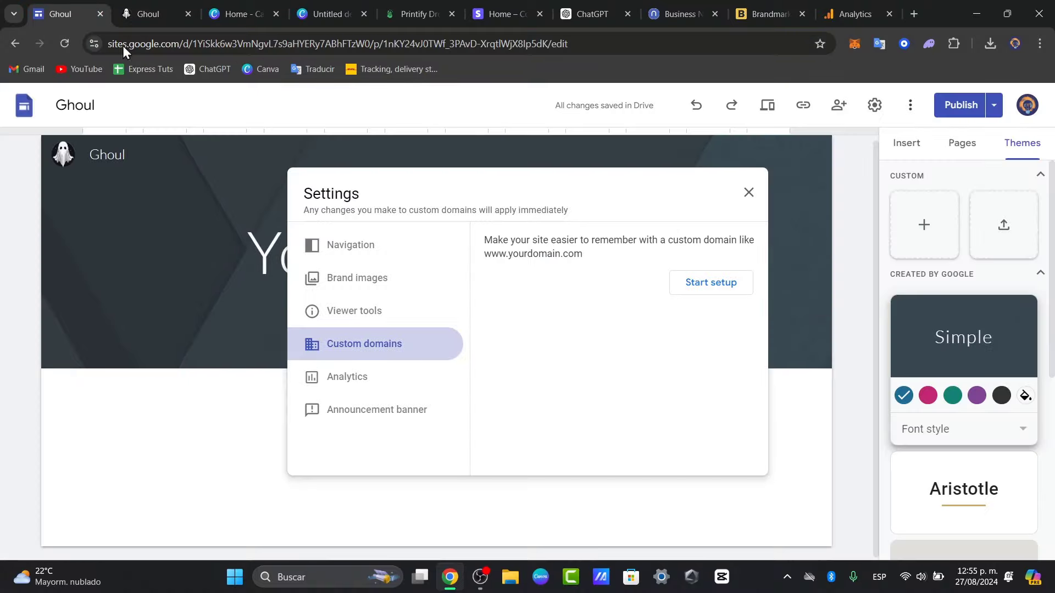
# Start the custom domain setup for the site, keeping www as the subdomain, and activate the domain name entry
pyautogui.click(712, 283)
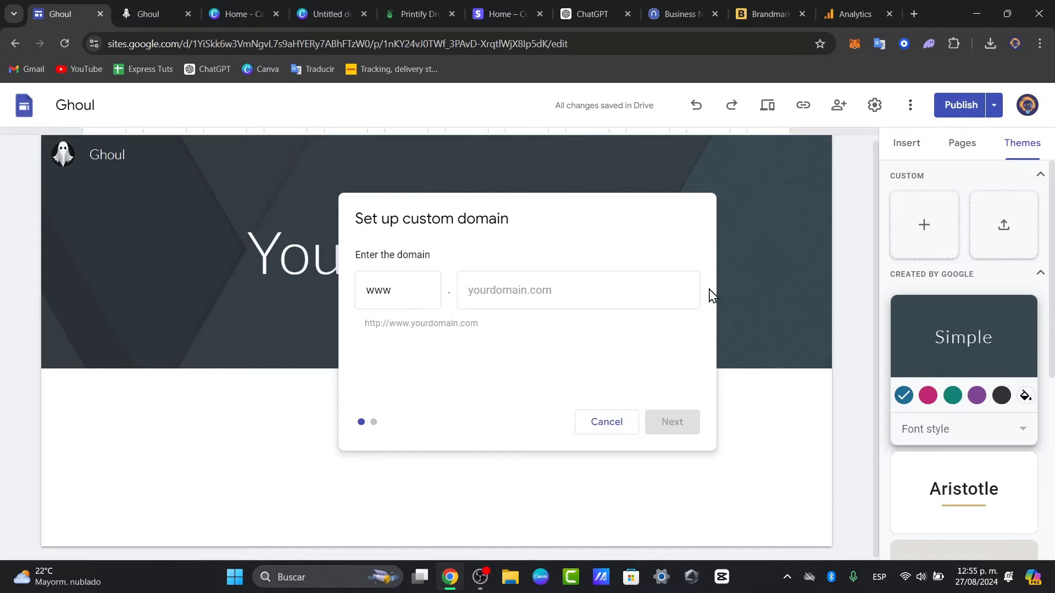
pyautogui.click(427, 295)
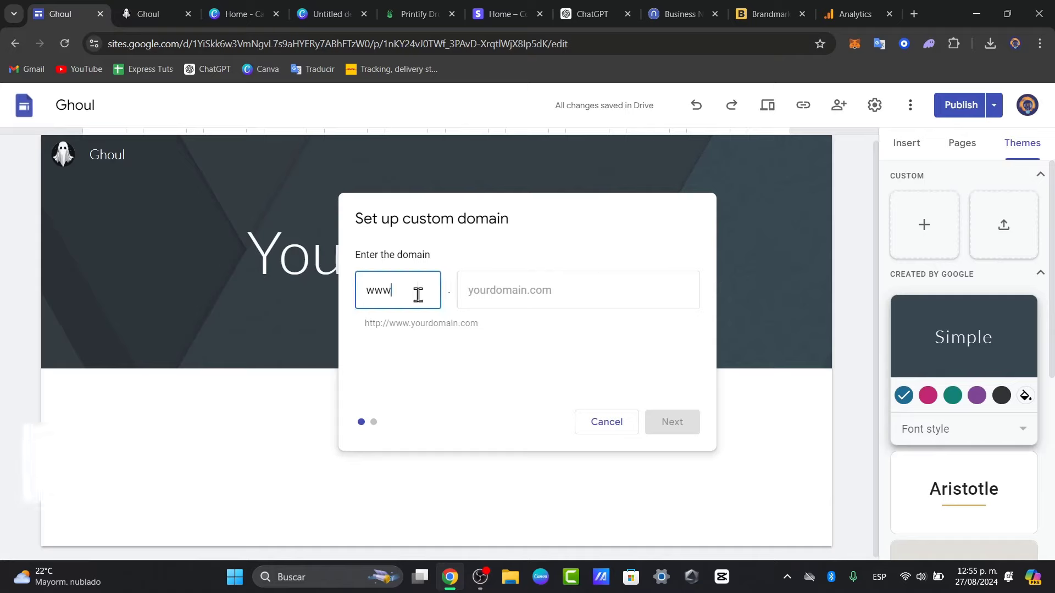
pyautogui.click(546, 281)
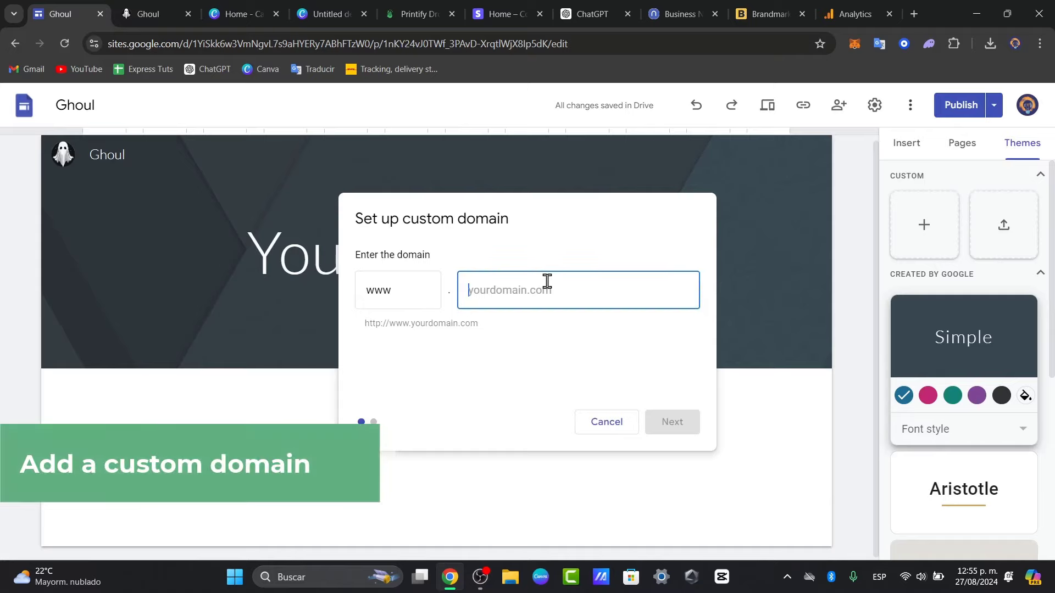
# Open the Namecheap login page in a new browser tab
pyautogui.click(913, 14)
pyautogui.write('namecheap.com/myaccount/login/?ReturnUrl=%2f')
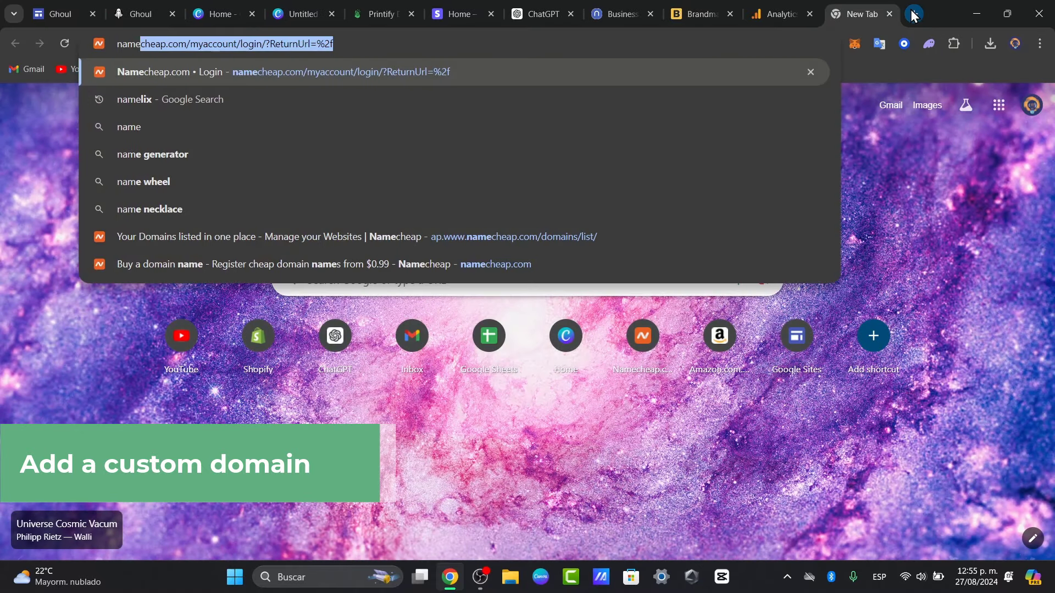
pyautogui.press('Return')
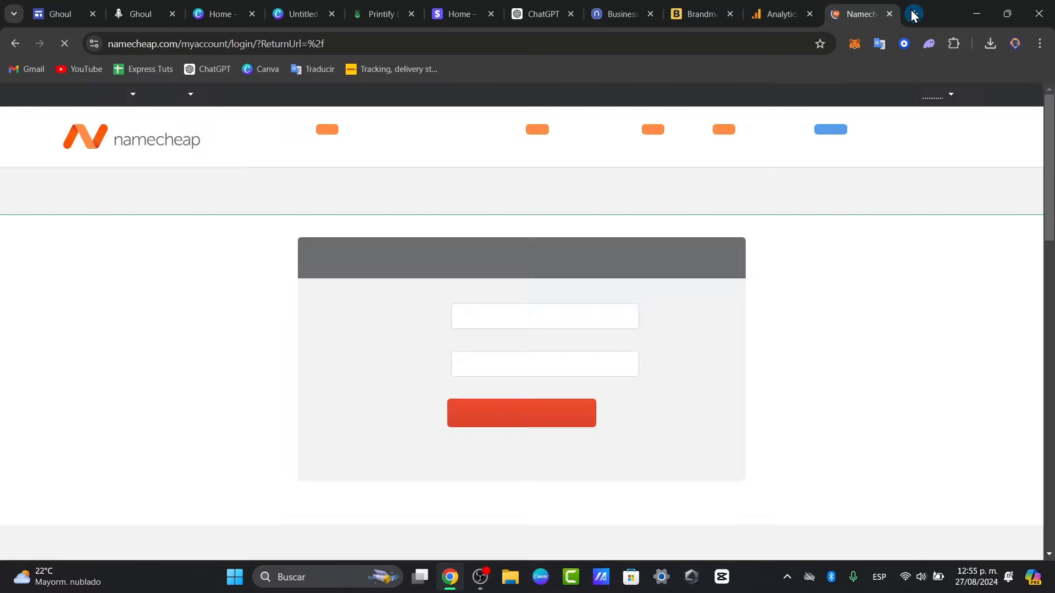
# Log in to the Namecheap account with the saved username and the account password
pyautogui.click(503, 317)
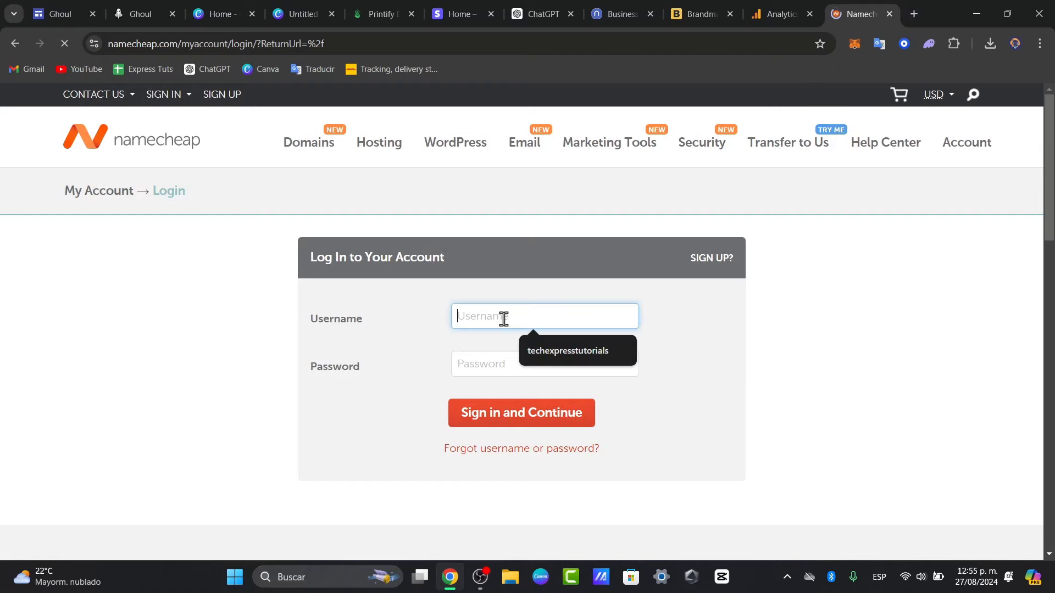
pyautogui.click(593, 354)
pyautogui.click(573, 359)
pyautogui.write('•••••')
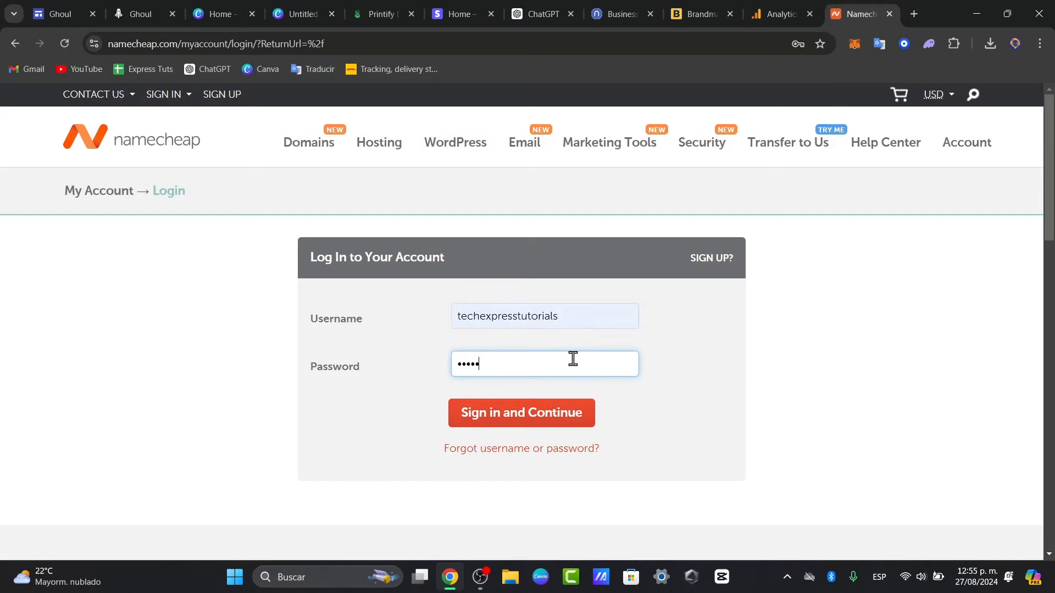
pyautogui.press('Return')
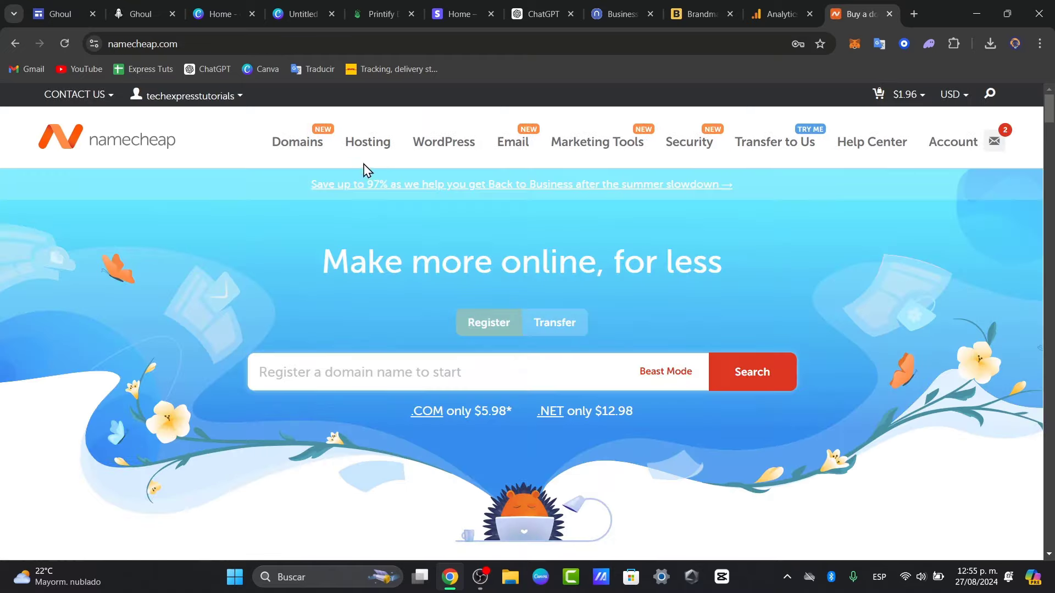
# Search Namecheap for domains named "ghoul" and look through the offered extensions and their prices
pyautogui.moveTo(303, 152)
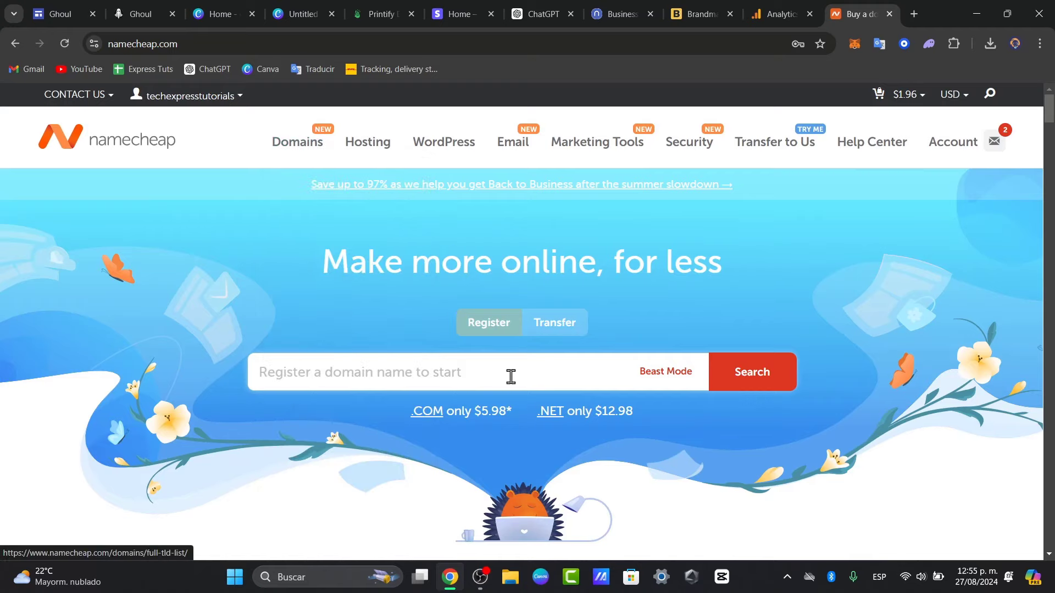
pyautogui.click(510, 377)
pyautogui.write('ghoul')
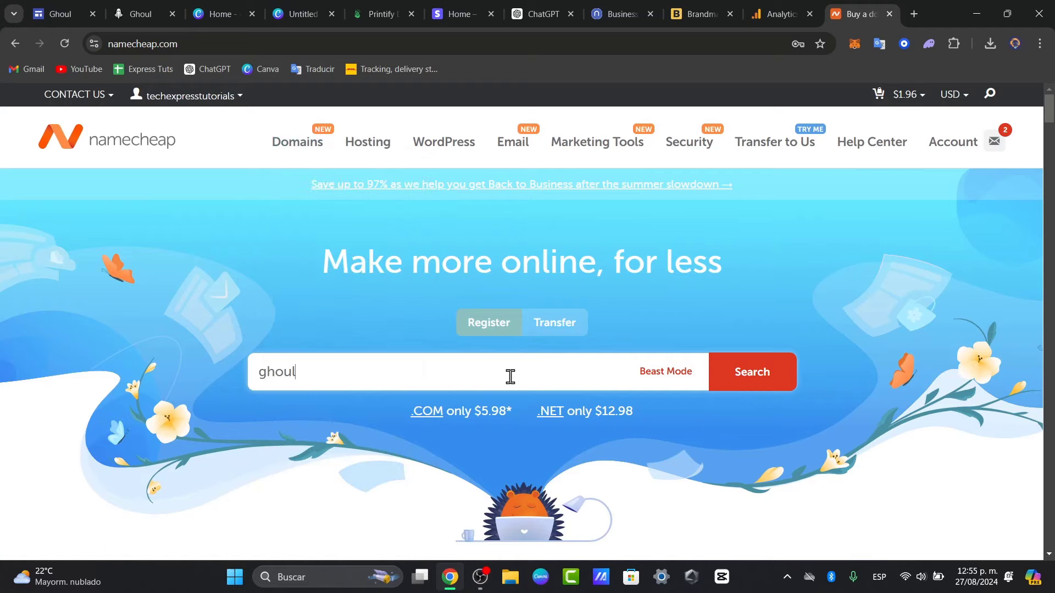
pyautogui.press('Return')
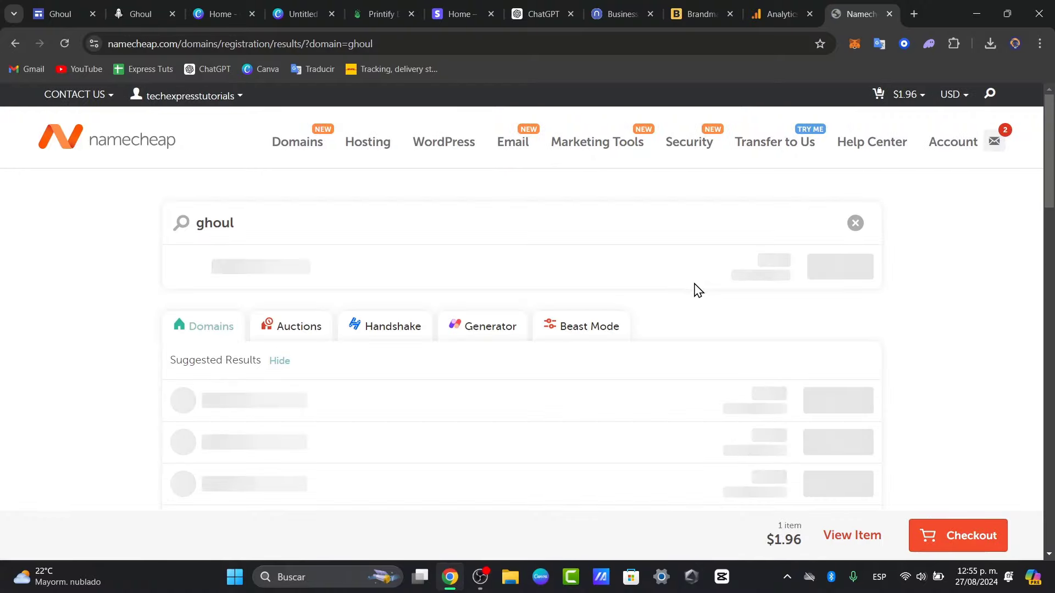
pyautogui.scroll(-6, 698, 288)
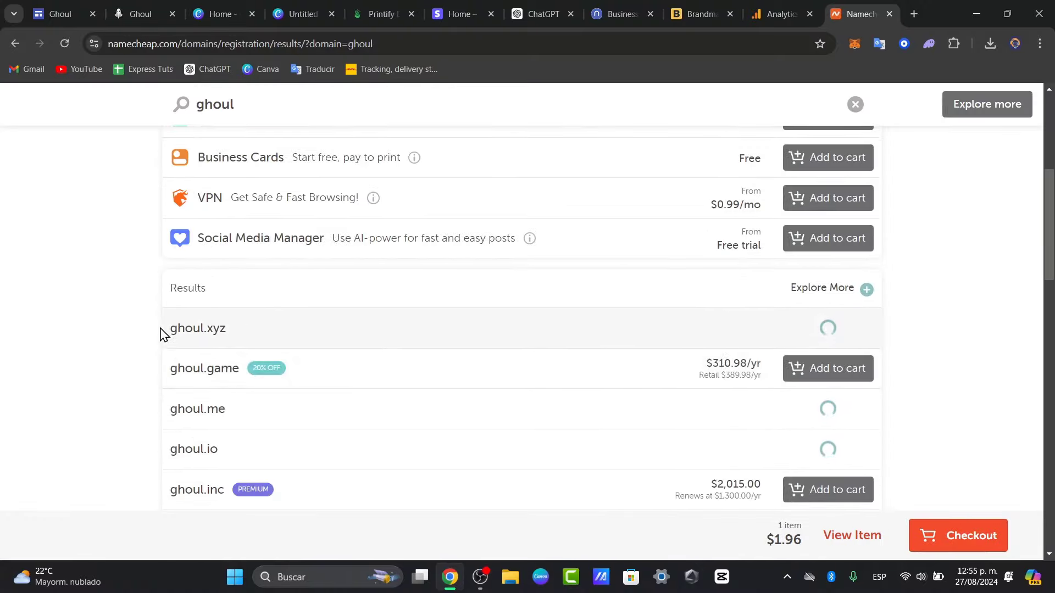
pyautogui.scroll(-9, 385, 335)
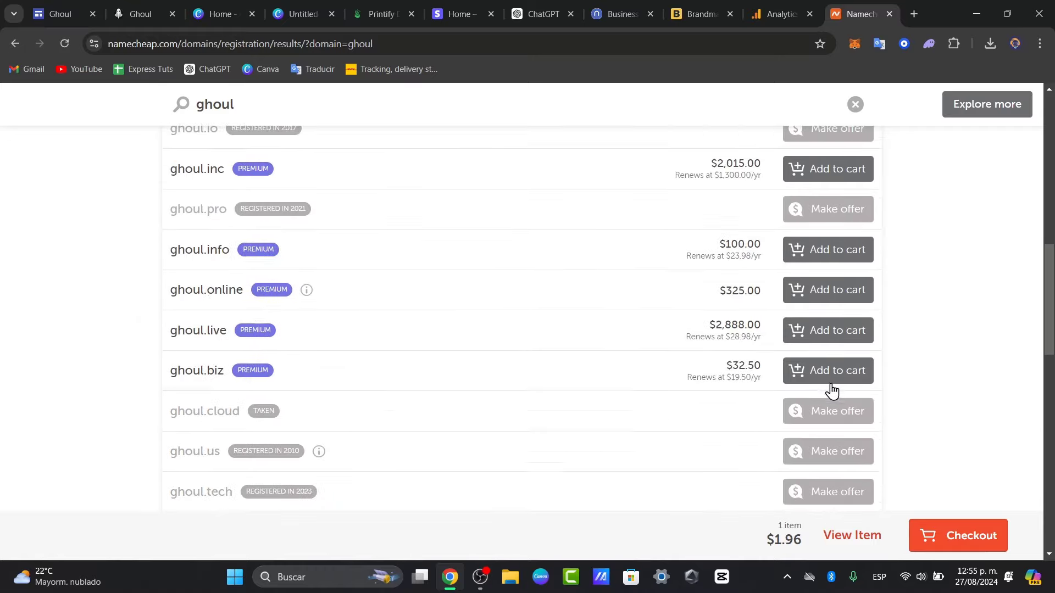
pyautogui.scroll(-9, 779, 425)
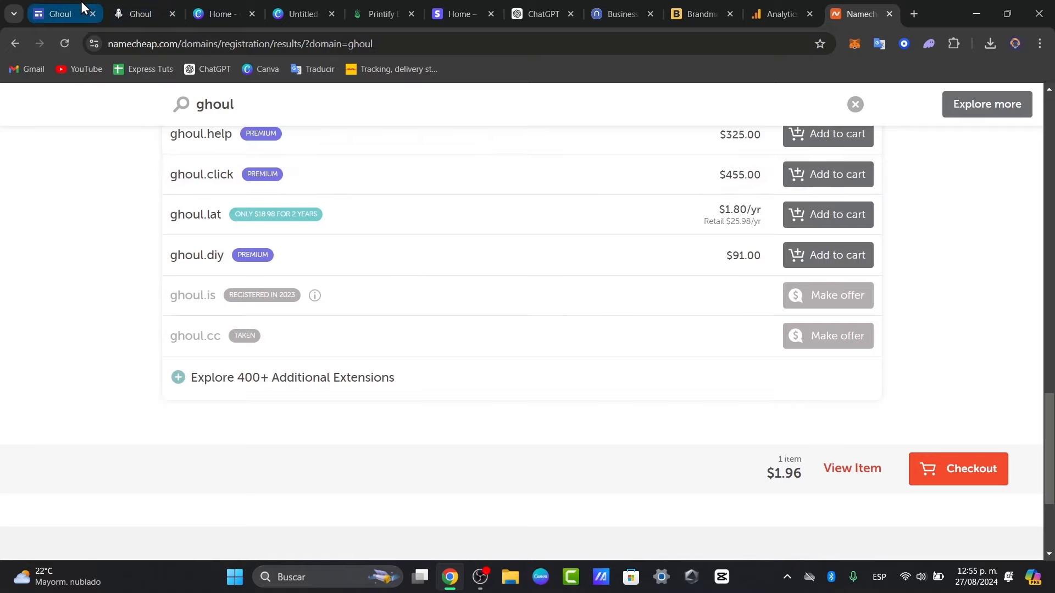
pyautogui.click(60, 14)
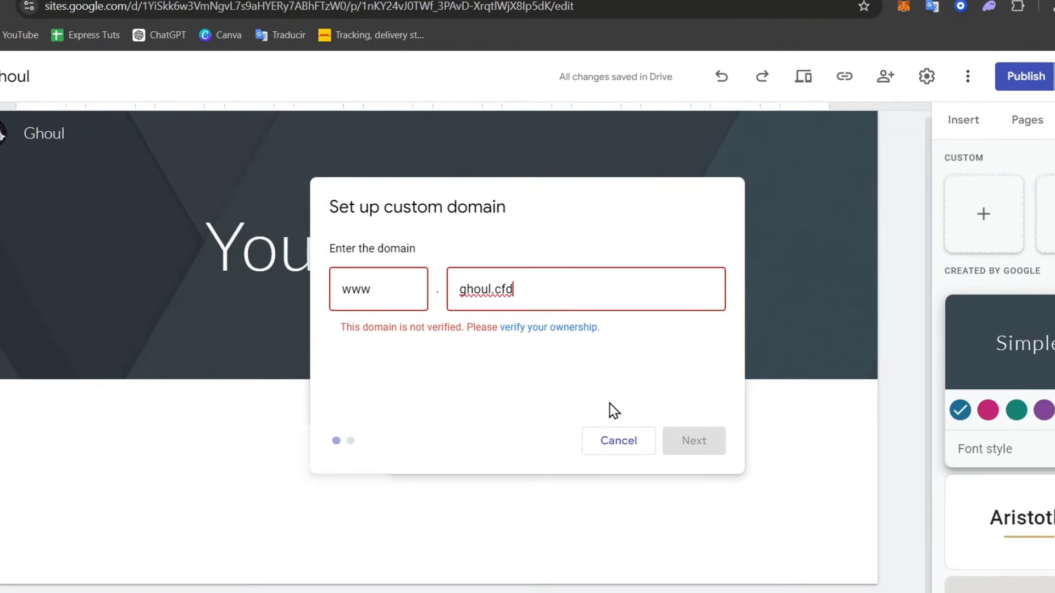
pyautogui.click(567, 328)
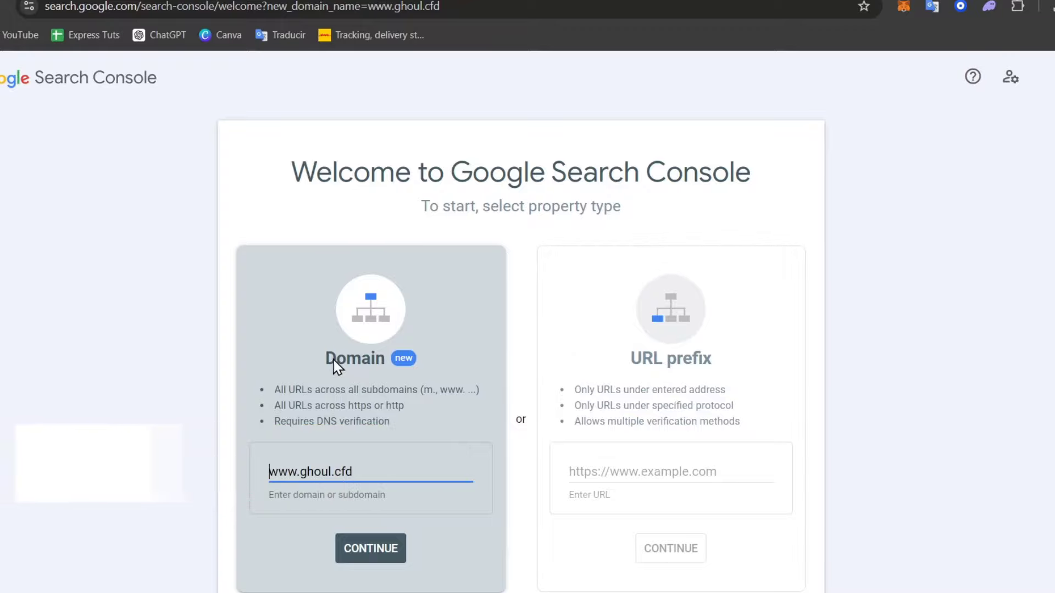
pyautogui.click(393, 549)
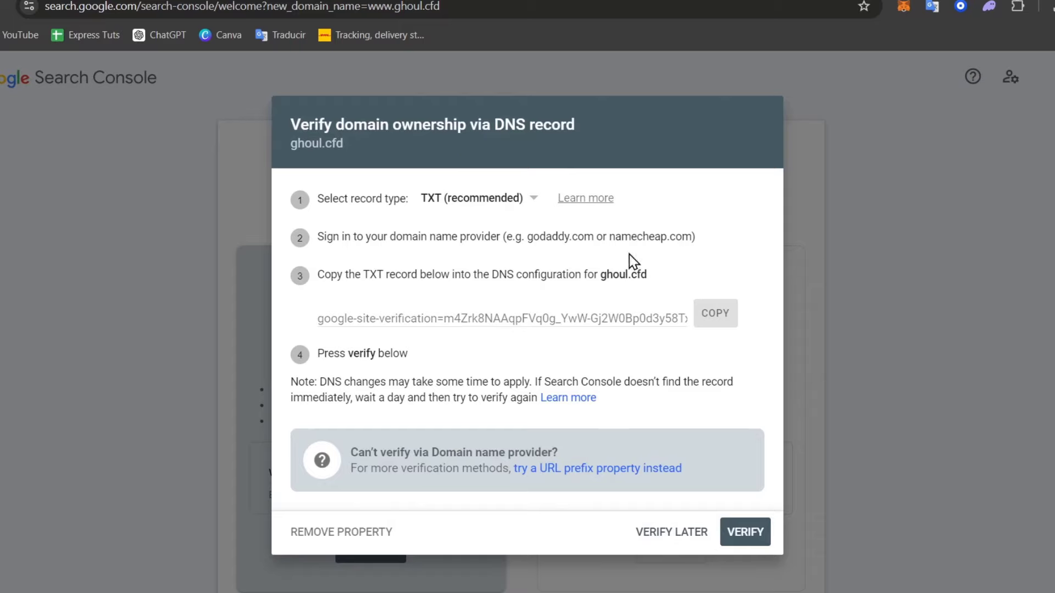
pyautogui.click(718, 315)
# Switch to Namecheap, open the advanced DNS settings of ghoul.cfd and add a new host record of type TXT Record
pyautogui.click(1009, 0)
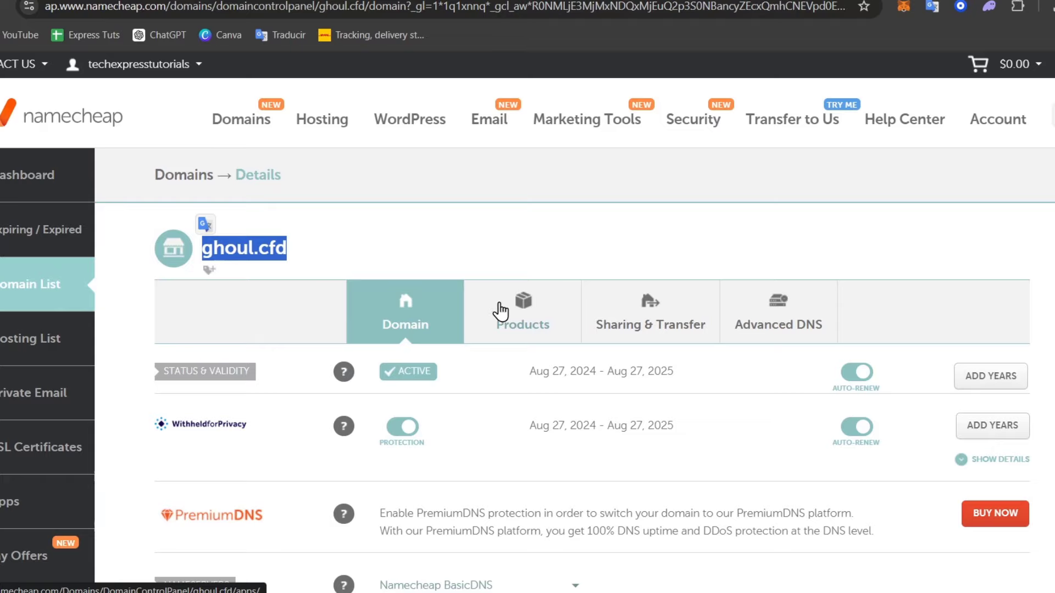
pyautogui.click(807, 323)
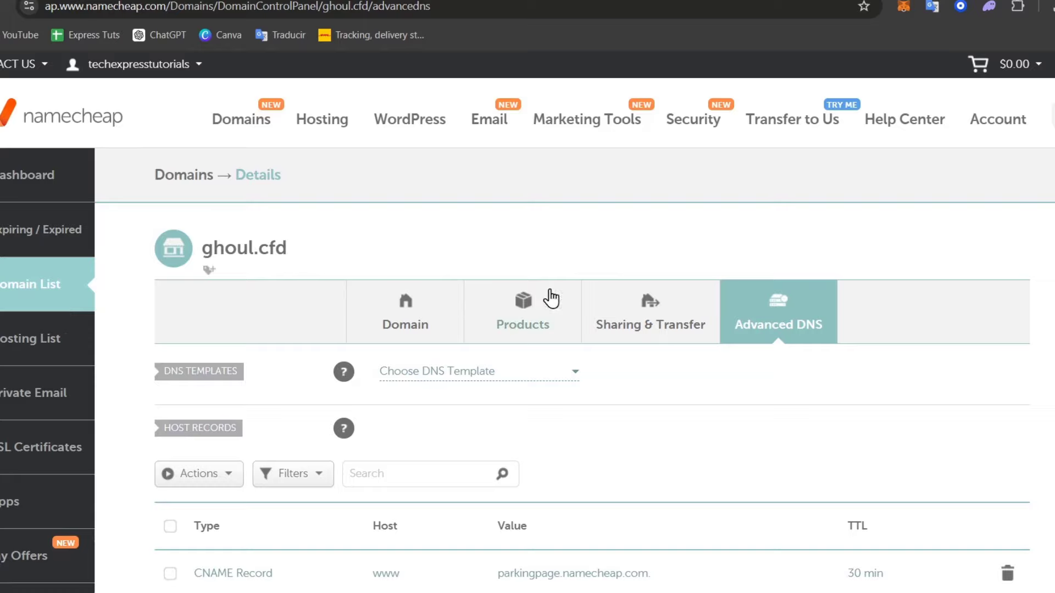
pyautogui.scroll(-3, 789, 330)
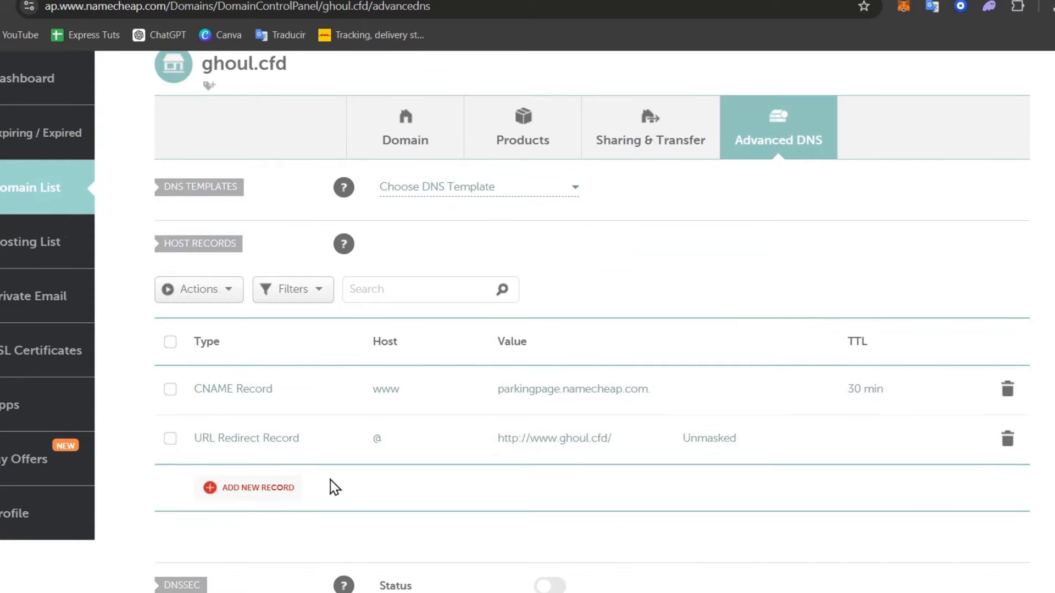
pyautogui.click(282, 494)
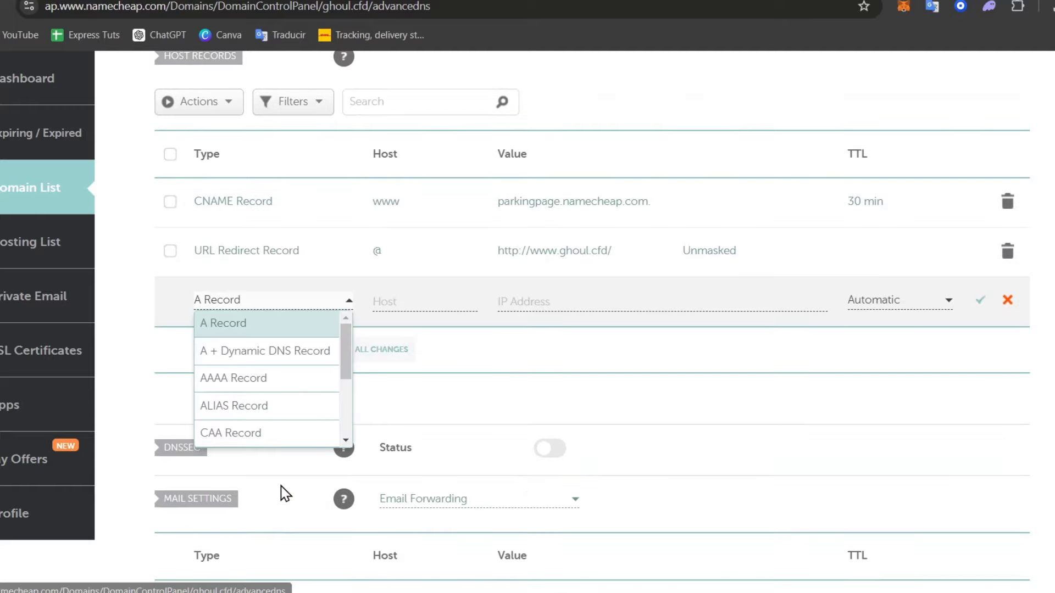
pyautogui.scroll(-3, 289, 409)
pyautogui.click(288, 405)
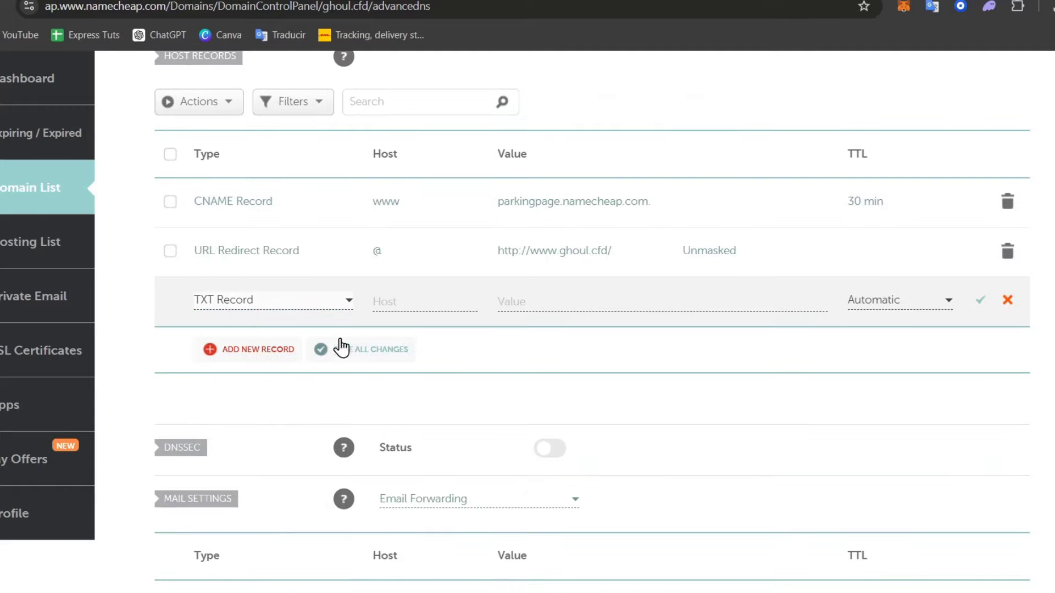
# Give the new TXT record the host @ and the copied Google site verification value, and save the record
pyautogui.click(516, 304)
pyautogui.hotkey('ctrl', 'v')
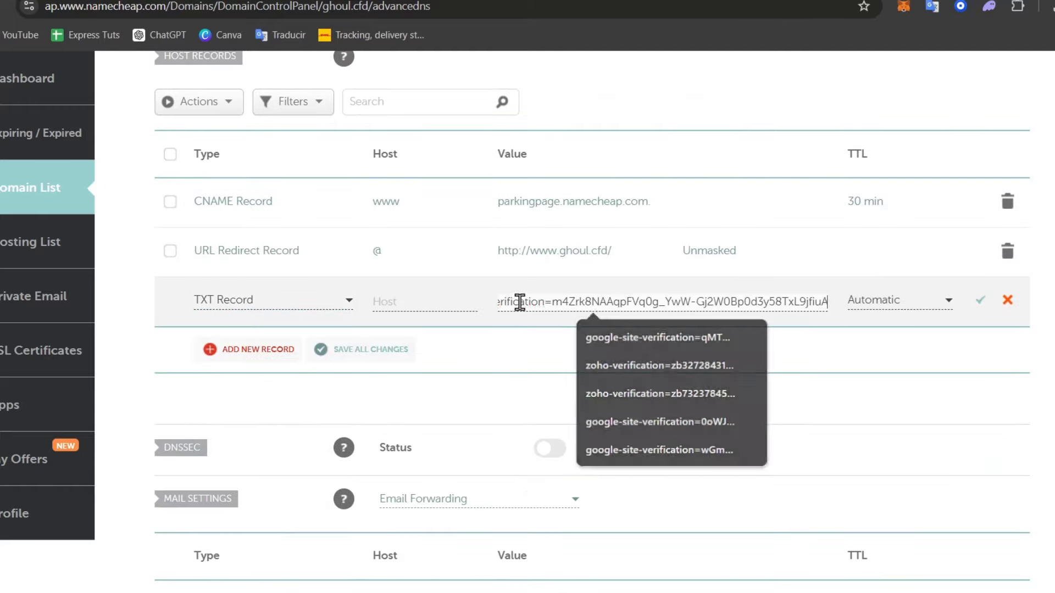
pyautogui.click(418, 302)
pyautogui.click(447, 332)
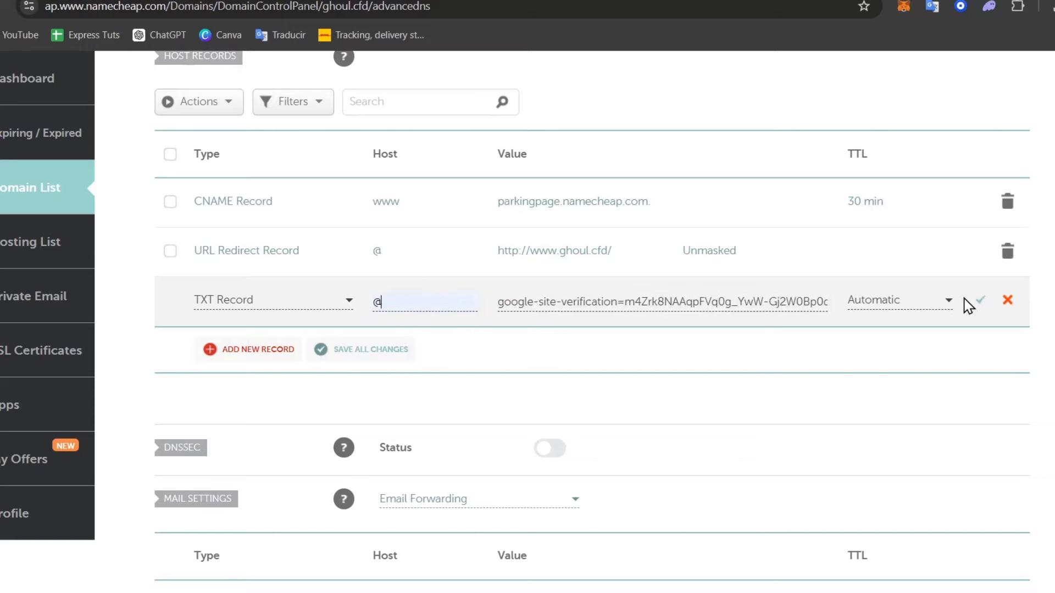
pyautogui.click(981, 301)
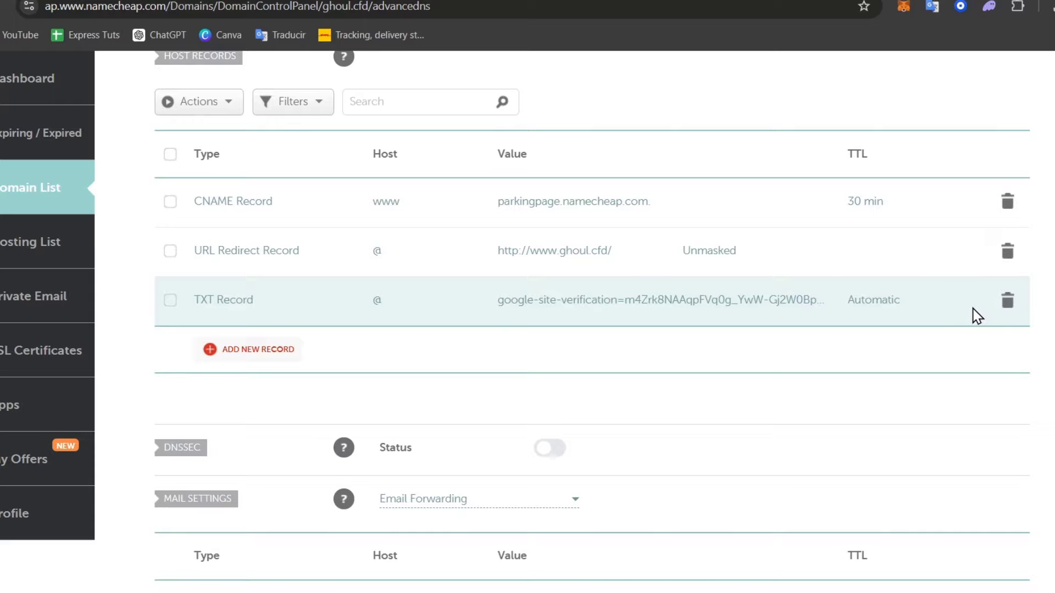
pyautogui.scroll(3, 907, 303)
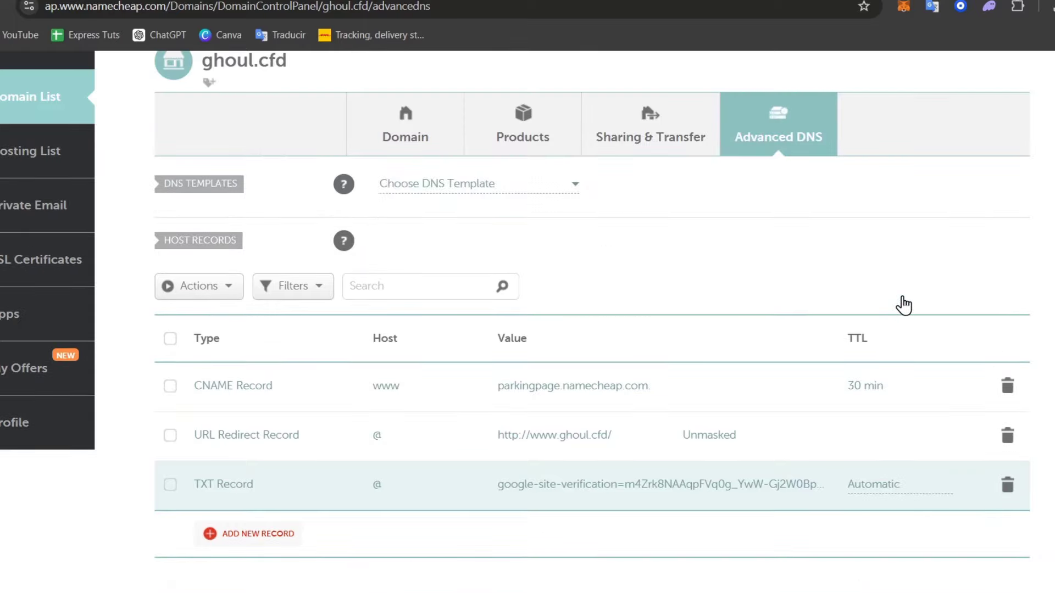
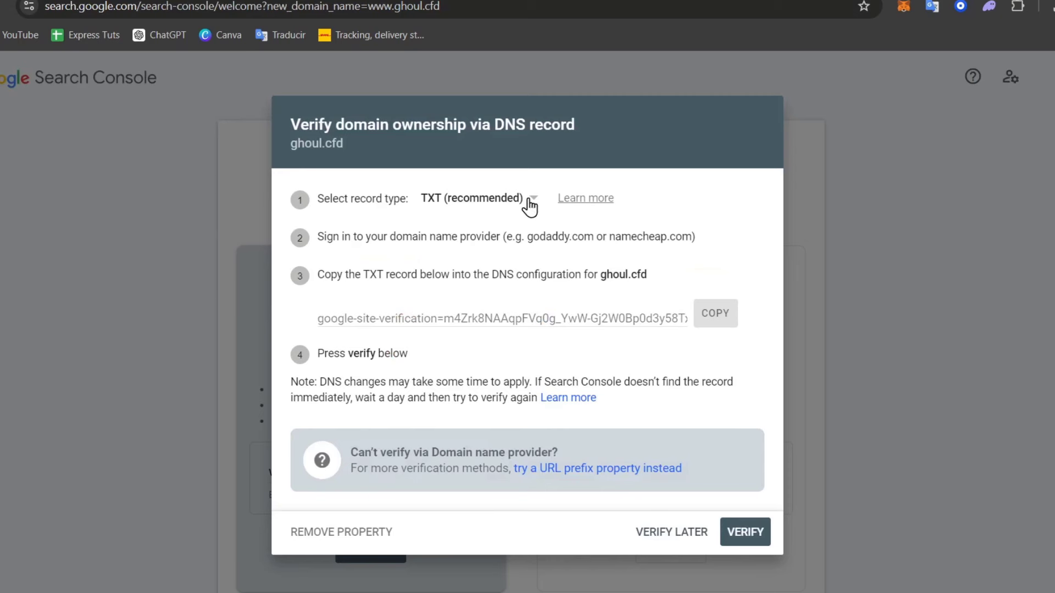
# Try to verify ownership of ghoul.cfd in Search Console, retry once, and cancel the custom domain setup in Google Sites
pyautogui.click(744, 532)
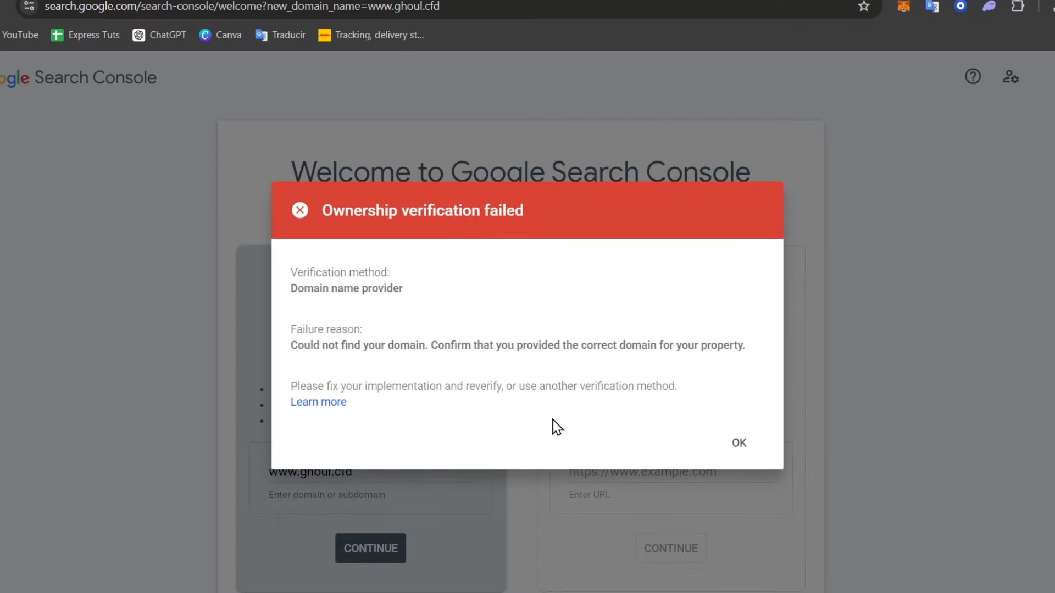
pyautogui.click(749, 446)
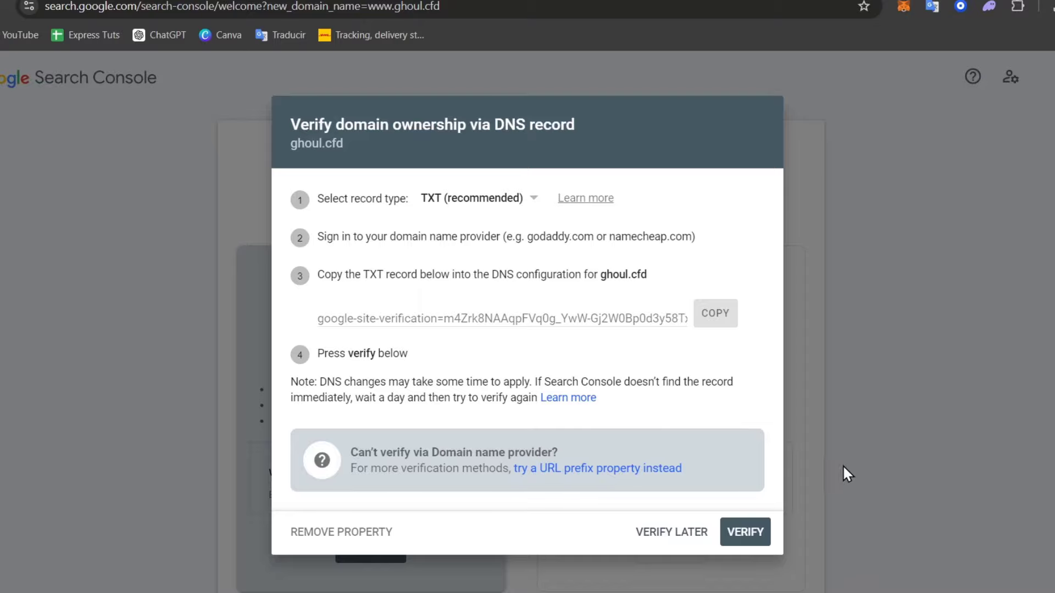
pyautogui.click(751, 534)
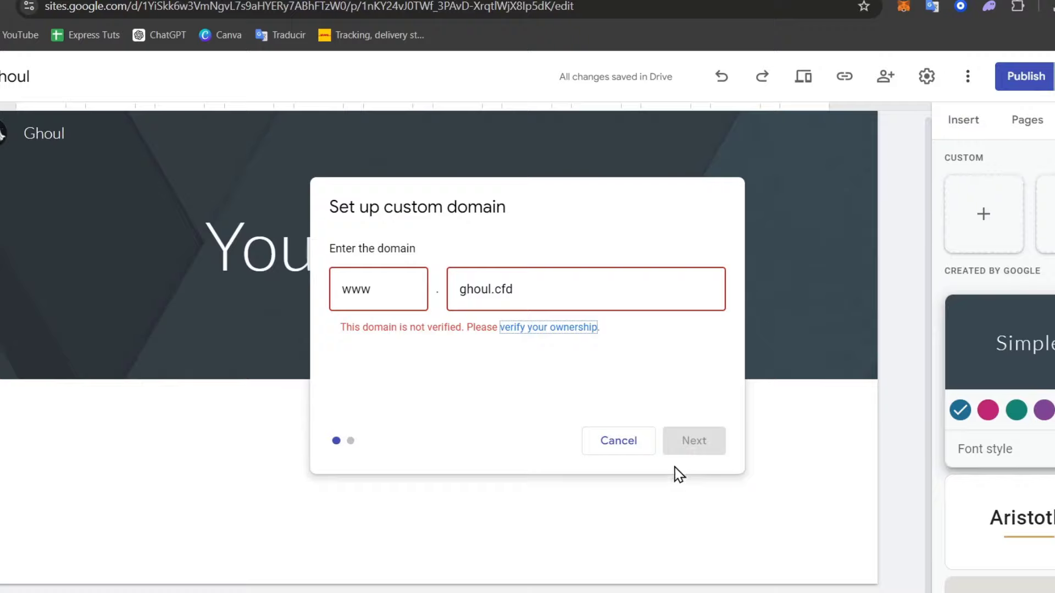
pyautogui.click(639, 448)
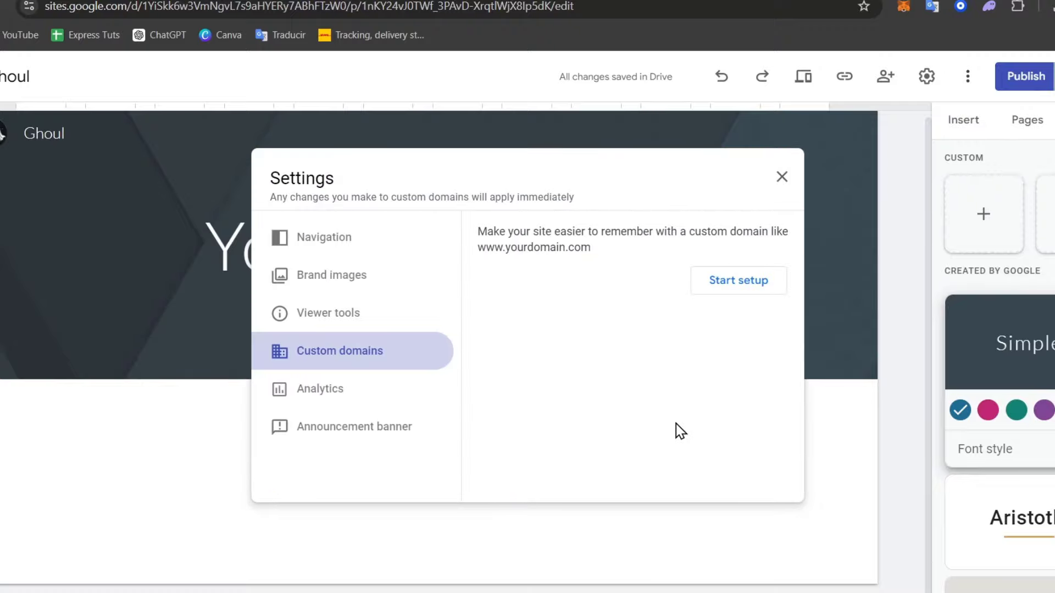
# Review the announcement banner options in the site settings, from banner color and message to link and page visibility, and close the settings
pyautogui.click(378, 429)
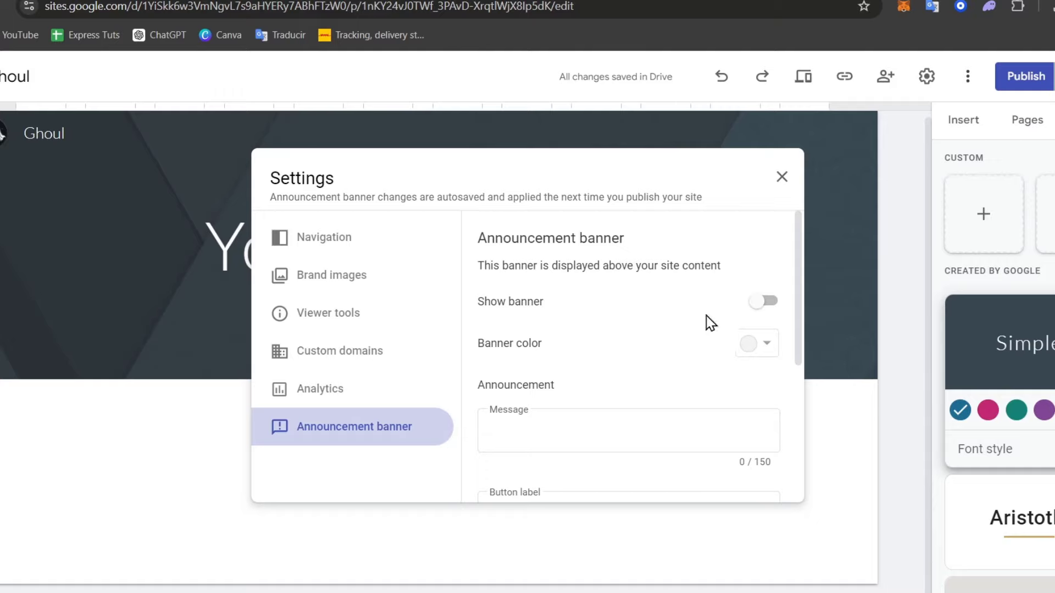
pyautogui.scroll(-3, 615, 367)
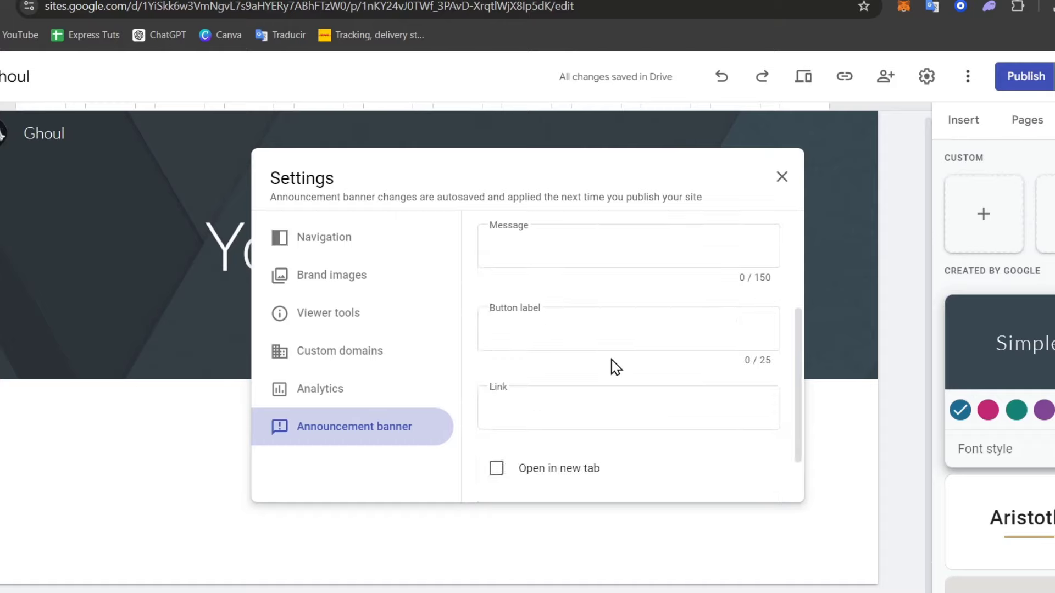
pyautogui.scroll(3, 616, 367)
pyautogui.scroll(-3, 640, 391)
pyautogui.click(612, 315)
pyautogui.click(614, 394)
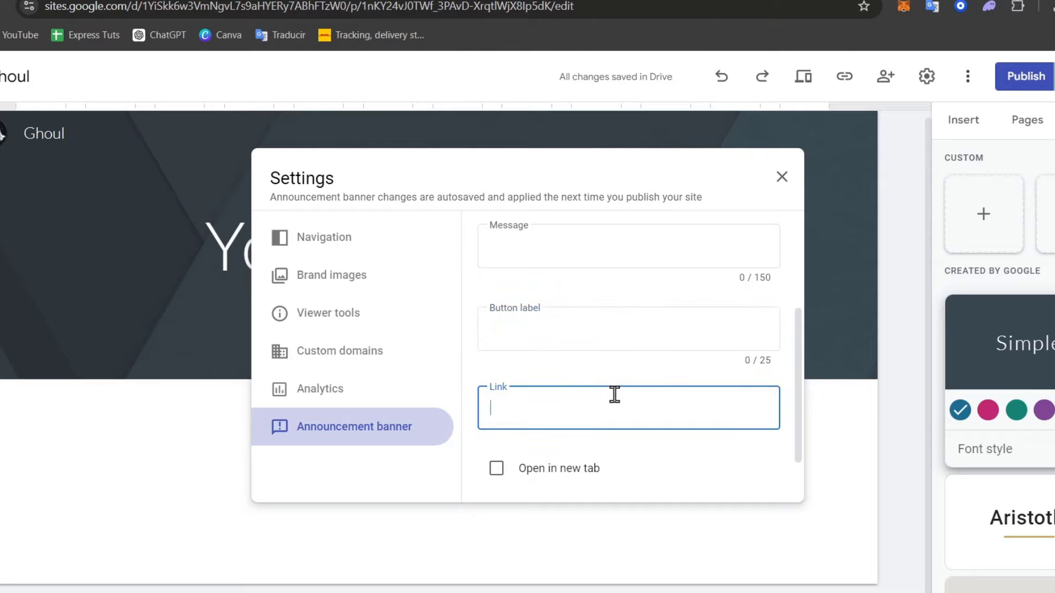
pyautogui.scroll(-2, 588, 400)
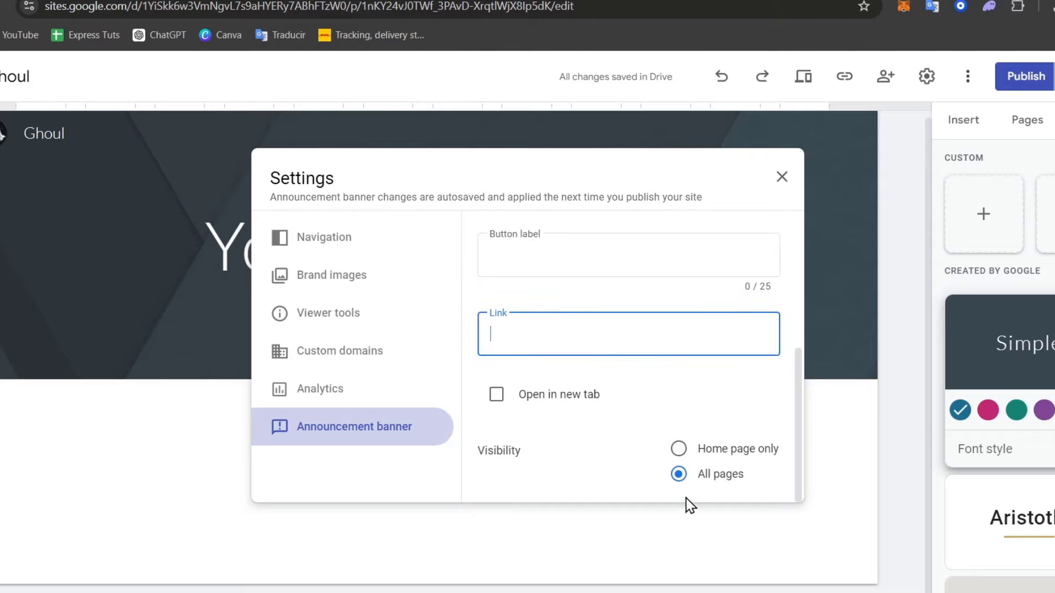
pyautogui.scroll(5, 731, 457)
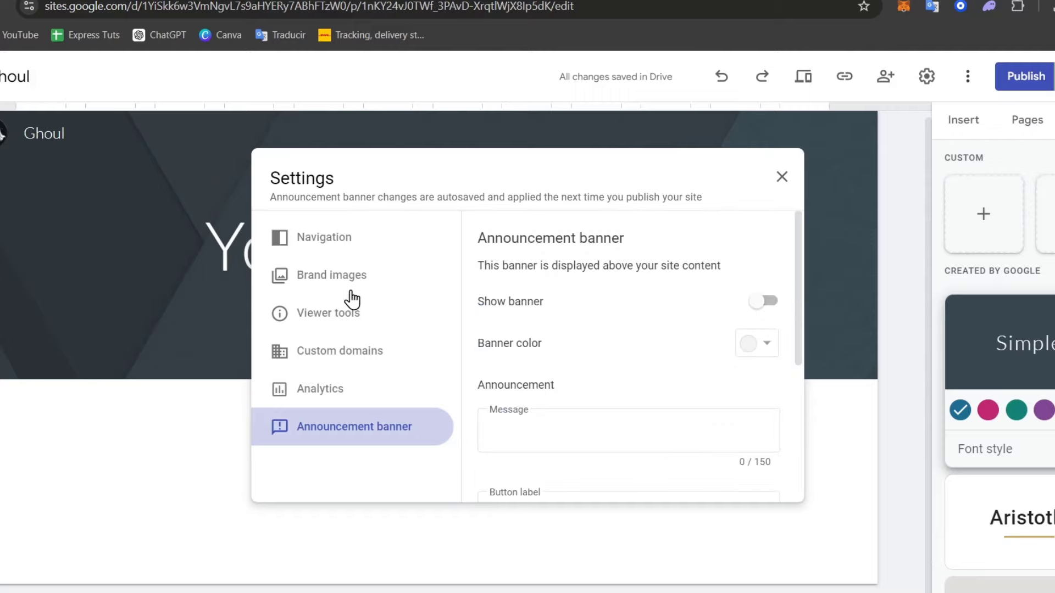
pyautogui.click(786, 180)
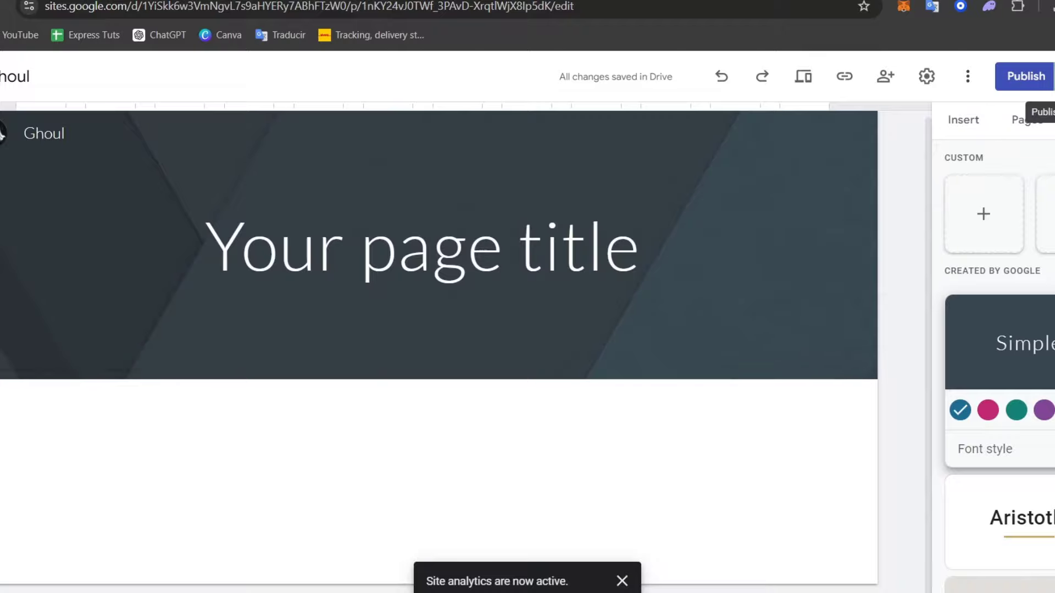
pyautogui.click(1051, 80)
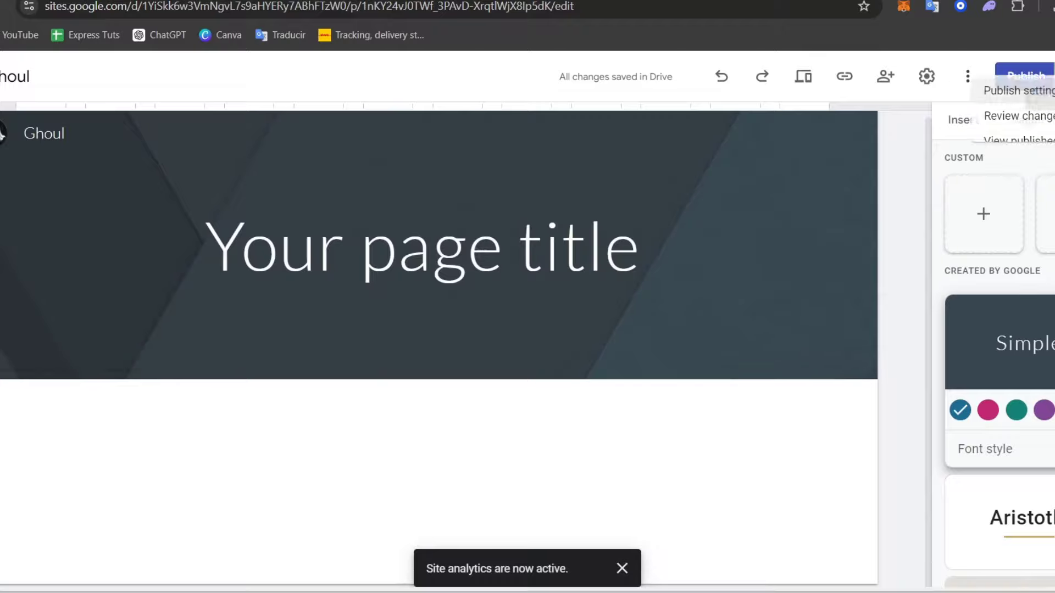
pyautogui.click(921, 271)
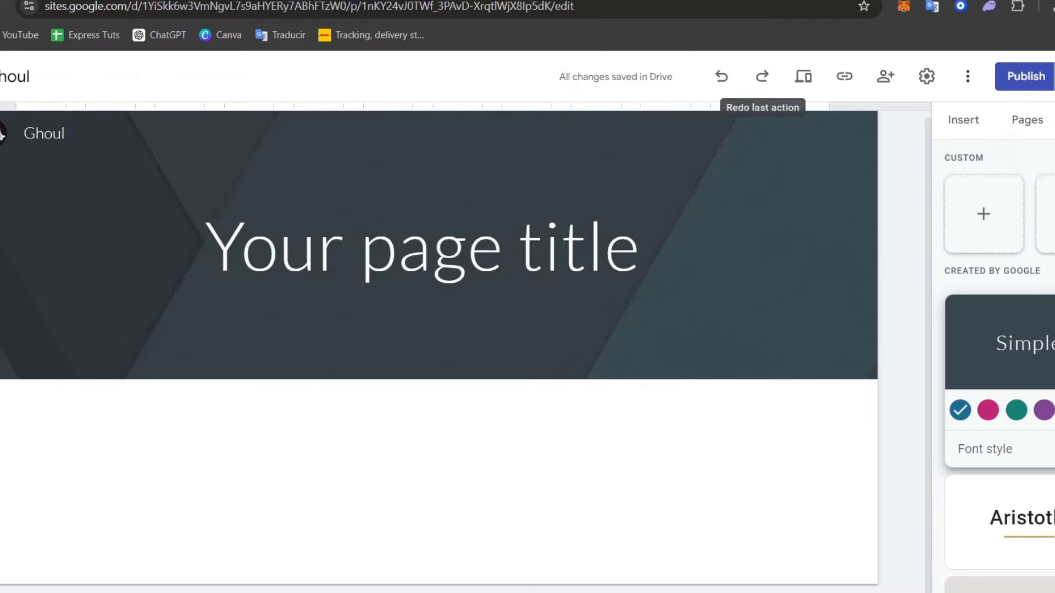
# Start a new custom theme named Ghoul and upload the ghost image Untitled design (12) as its logo
pyautogui.click(996, 227)
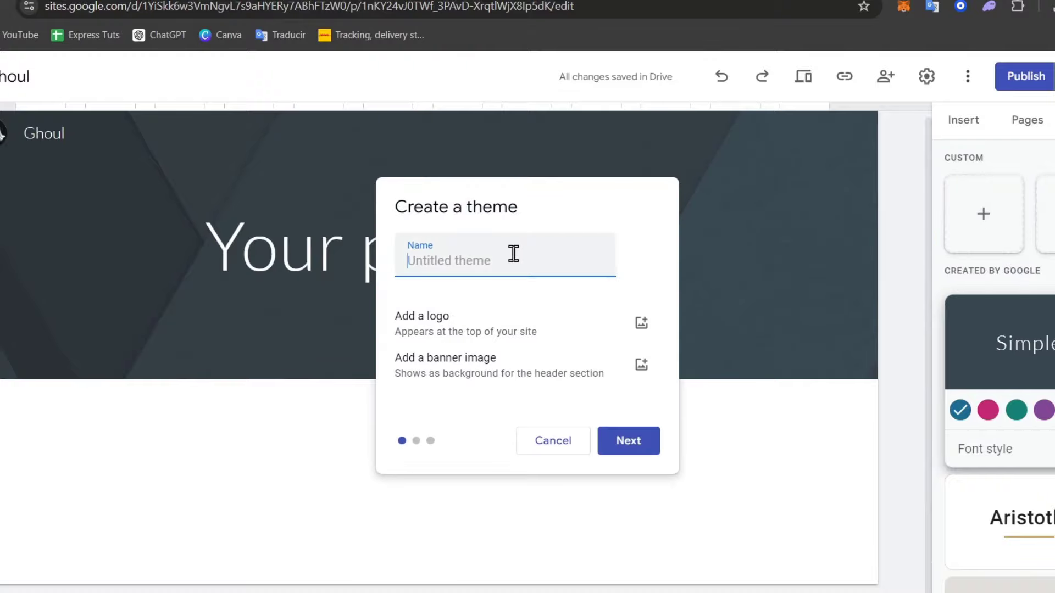
pyautogui.write('Ghoul')
pyautogui.click(642, 324)
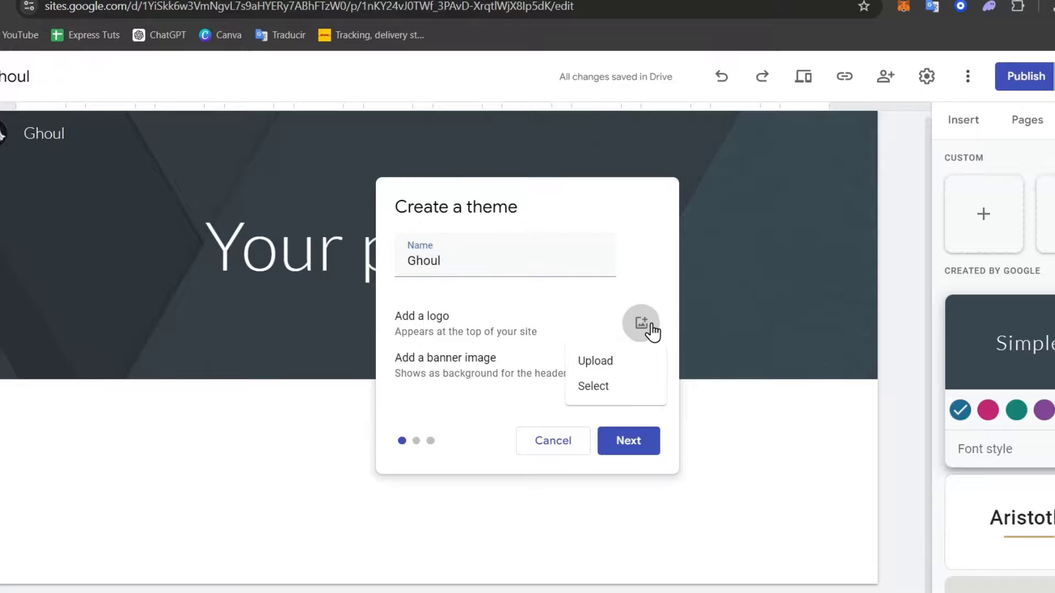
pyautogui.click(629, 361)
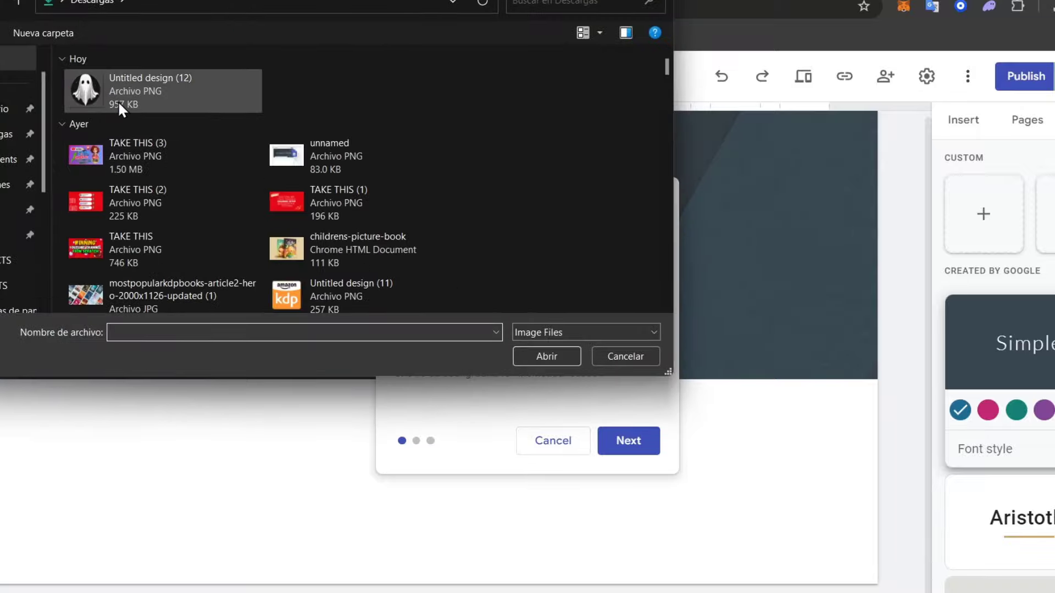
pyautogui.click(118, 99)
pyautogui.click(519, 352)
# Leave the new theme without a banner image and go on to its custom color settings
pyautogui.click(649, 370)
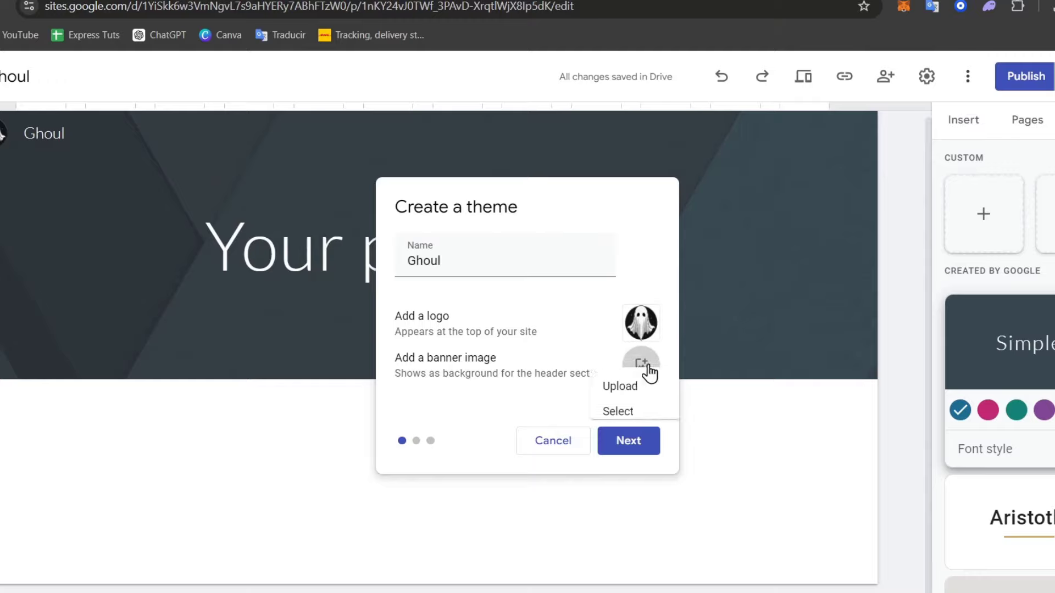
pyautogui.click(502, 333)
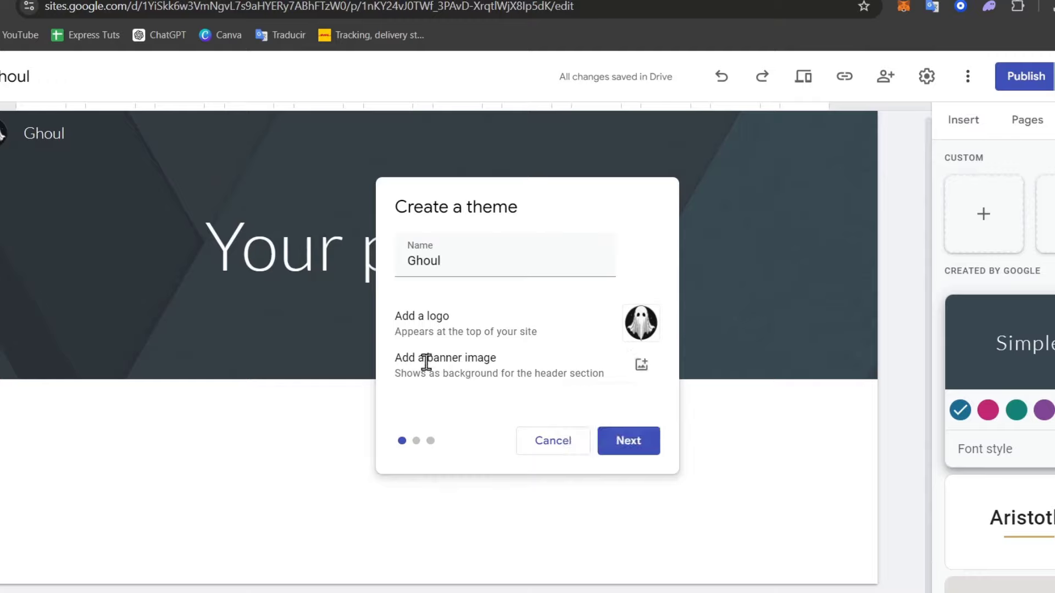
pyautogui.moveTo(409, 358); pyautogui.dragTo(508, 374)
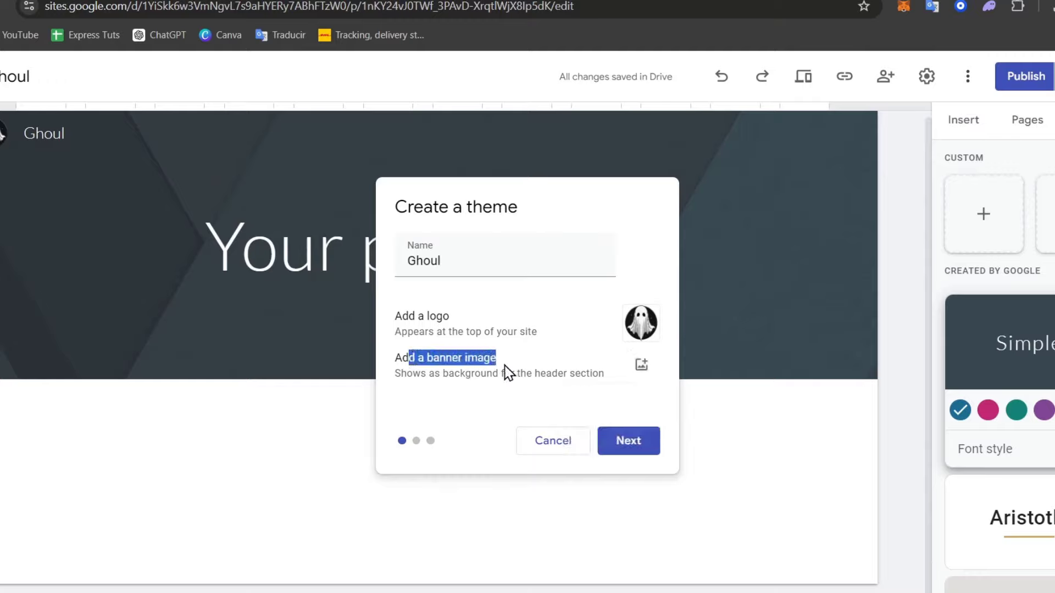
pyautogui.click(545, 361)
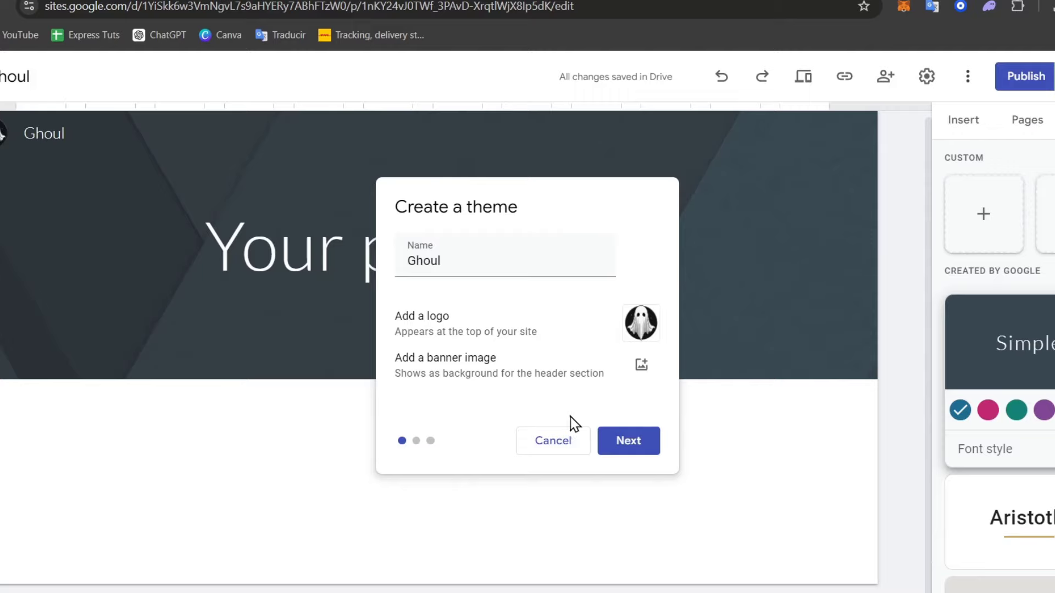
pyautogui.click(618, 446)
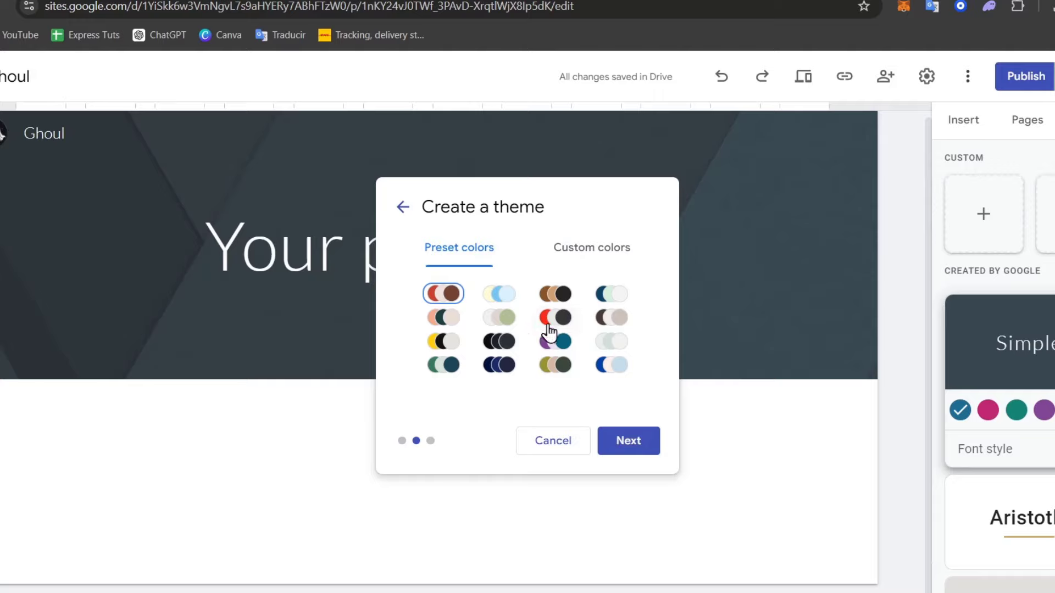
pyautogui.click(602, 252)
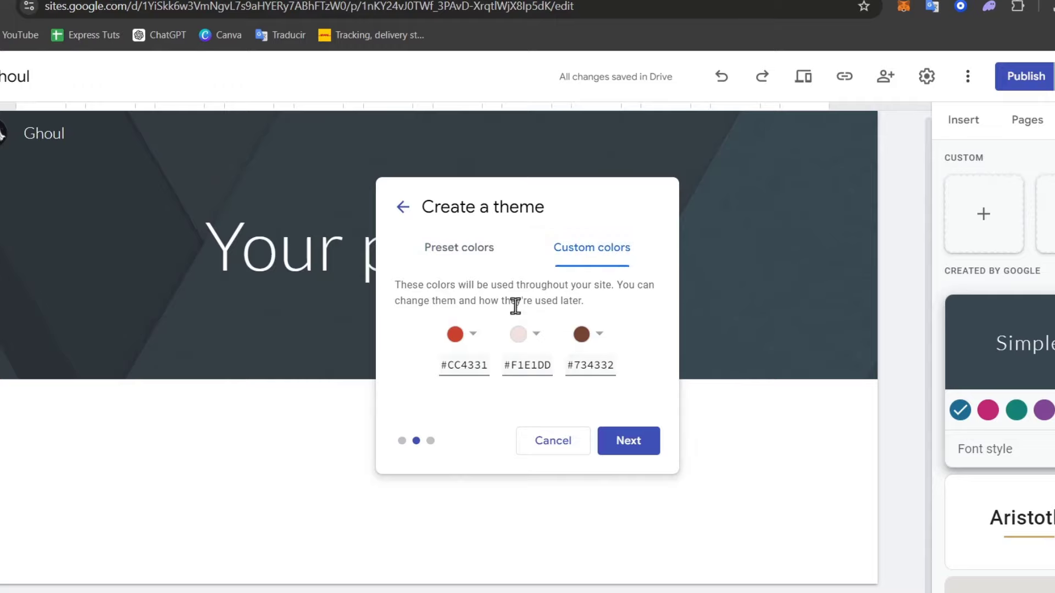
pyautogui.click(473, 335)
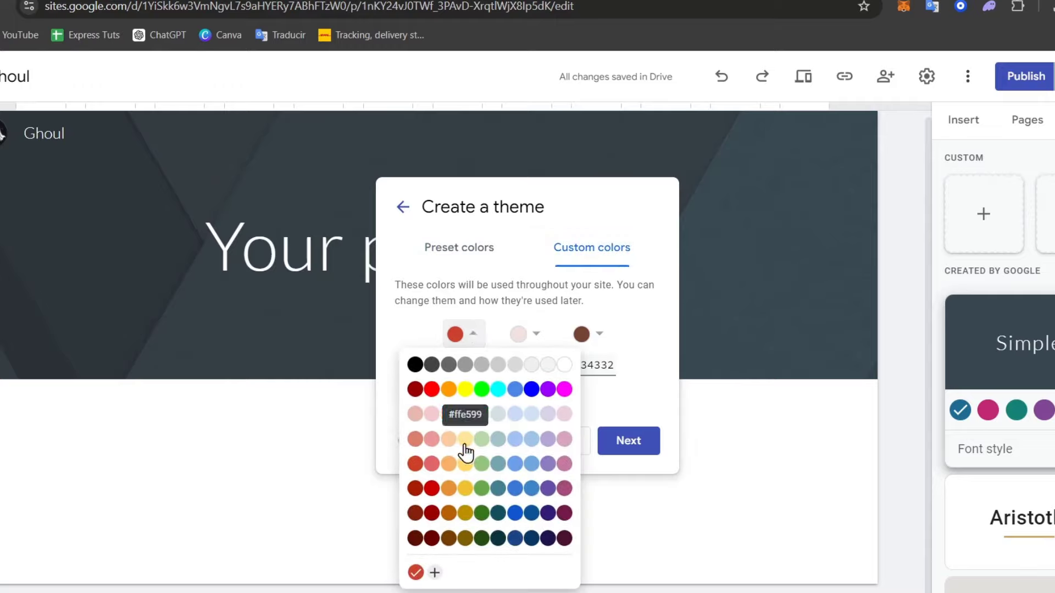
pyautogui.click(435, 573)
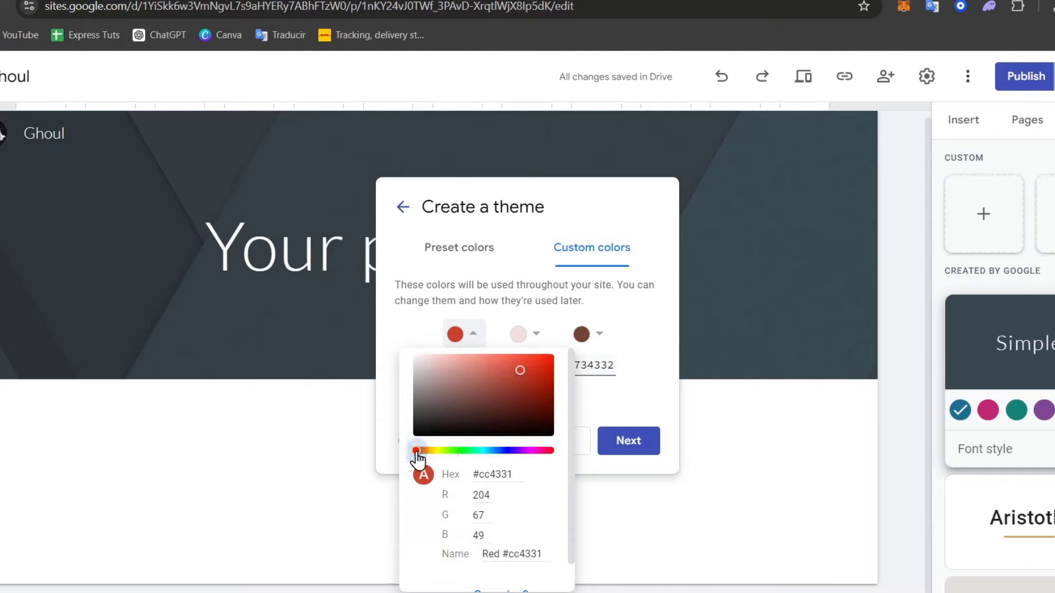
pyautogui.moveTo(417, 452); pyautogui.dragTo(422, 452)
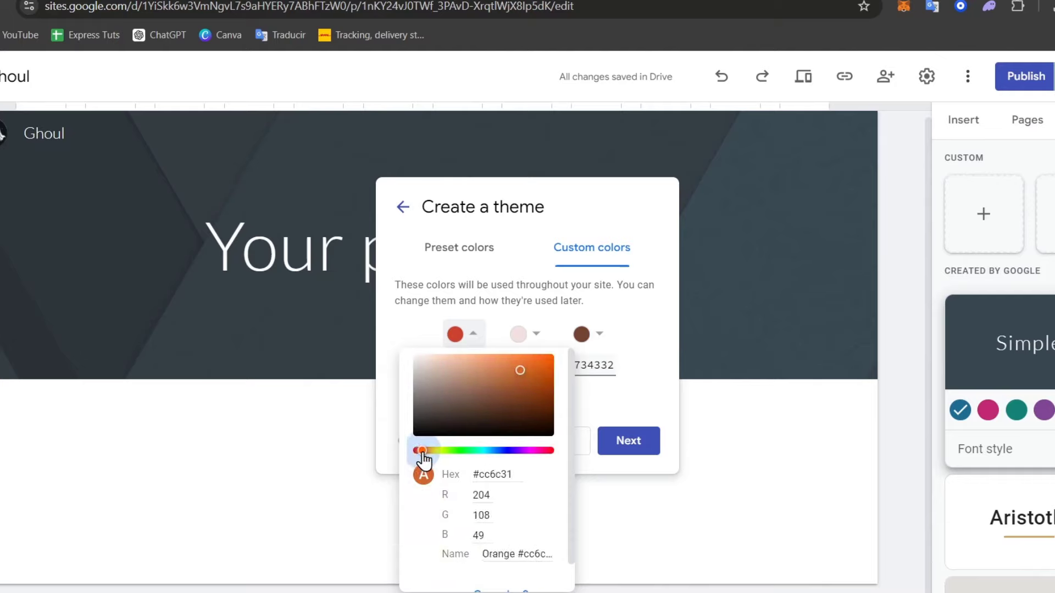
pyautogui.moveTo(511, 412); pyautogui.dragTo(555, 352)
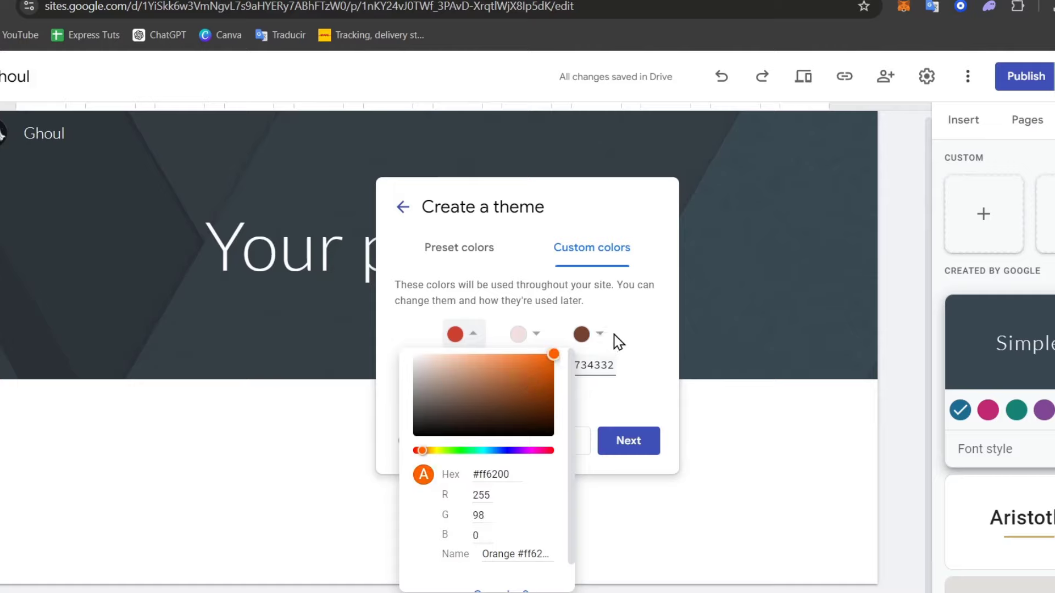
pyautogui.click(585, 319)
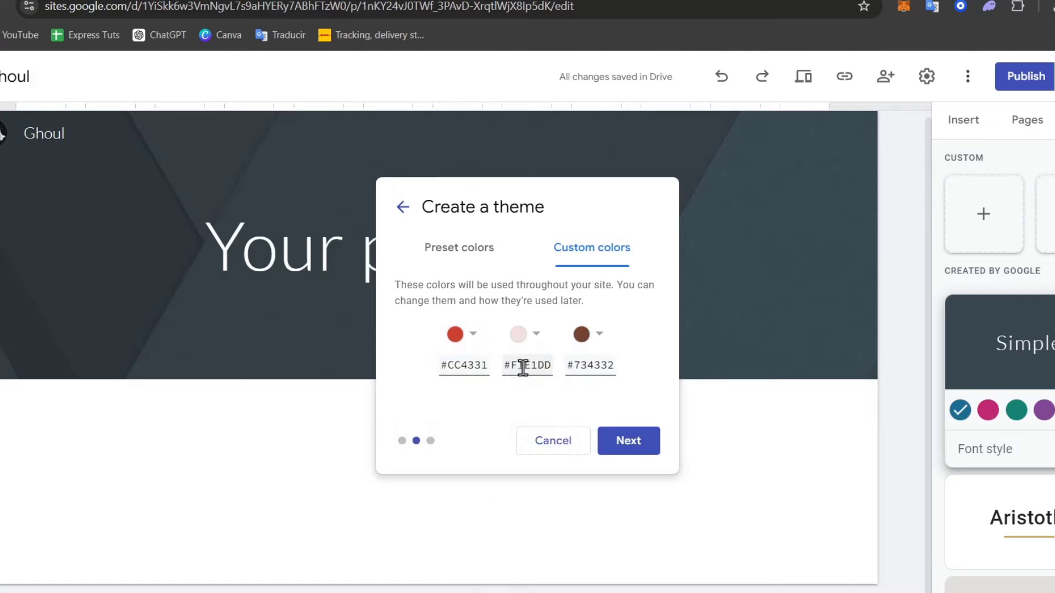
# Set the theme's first custom color to orange #FF6A00 and save it
pyautogui.click(473, 347)
pyautogui.click(433, 570)
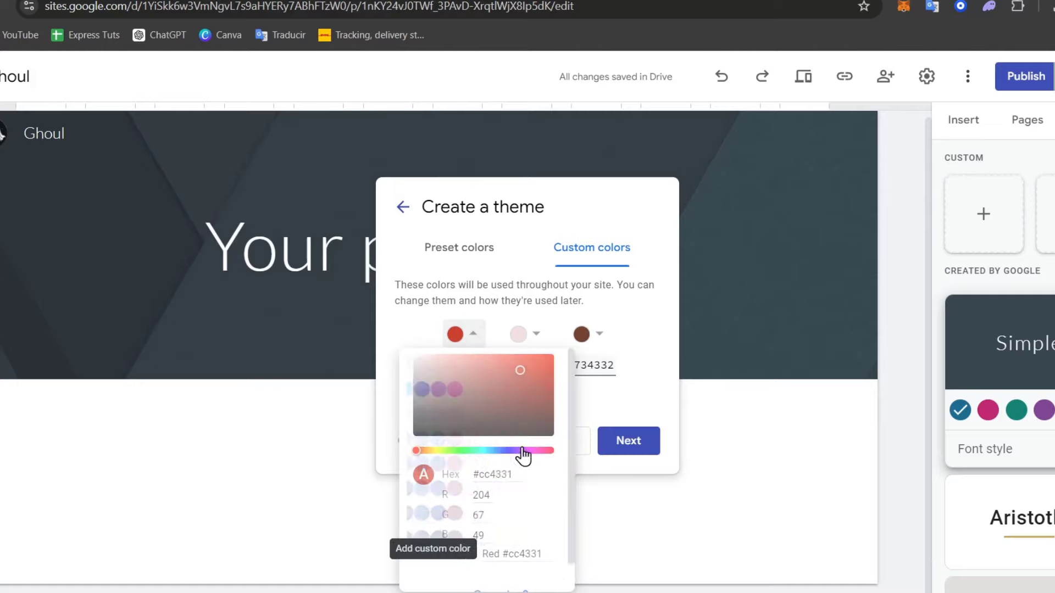
pyautogui.moveTo(427, 452); pyautogui.dragTo(422, 452)
pyautogui.click(545, 362)
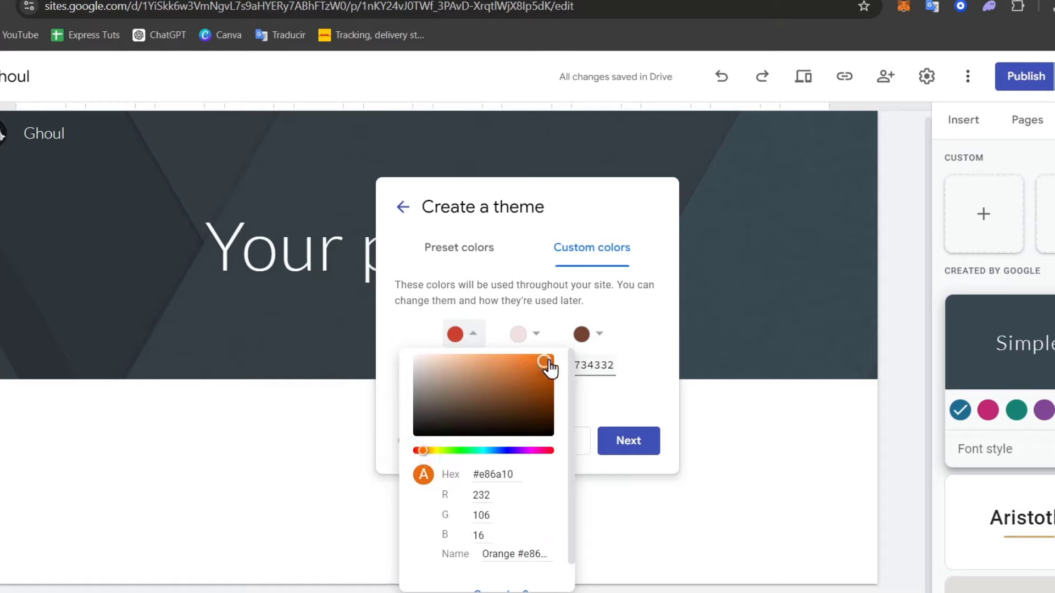
pyautogui.moveTo(549, 367); pyautogui.dragTo(554, 354)
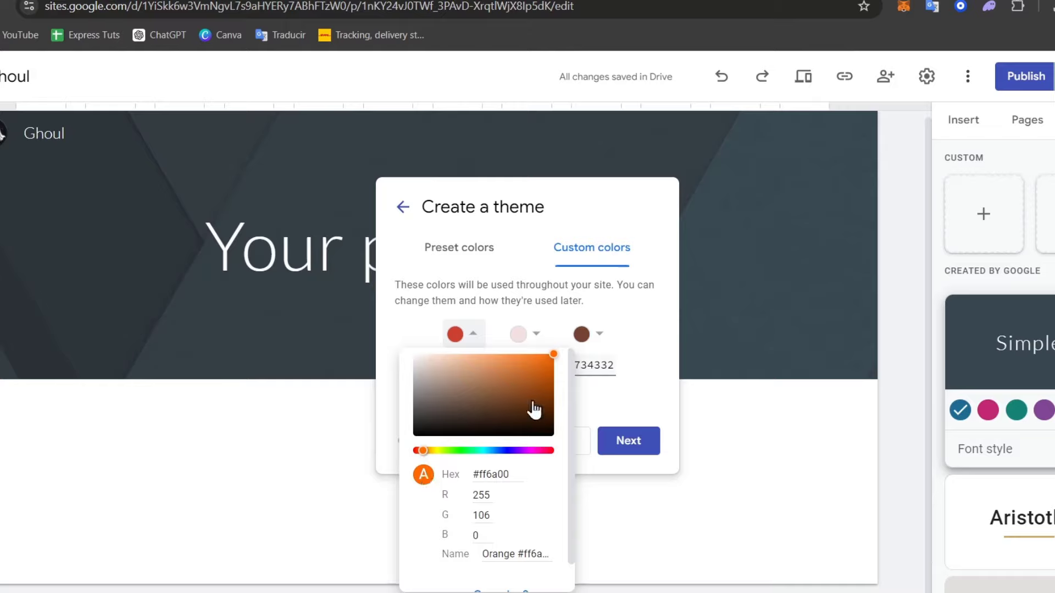
pyautogui.scroll(-1, 548, 541)
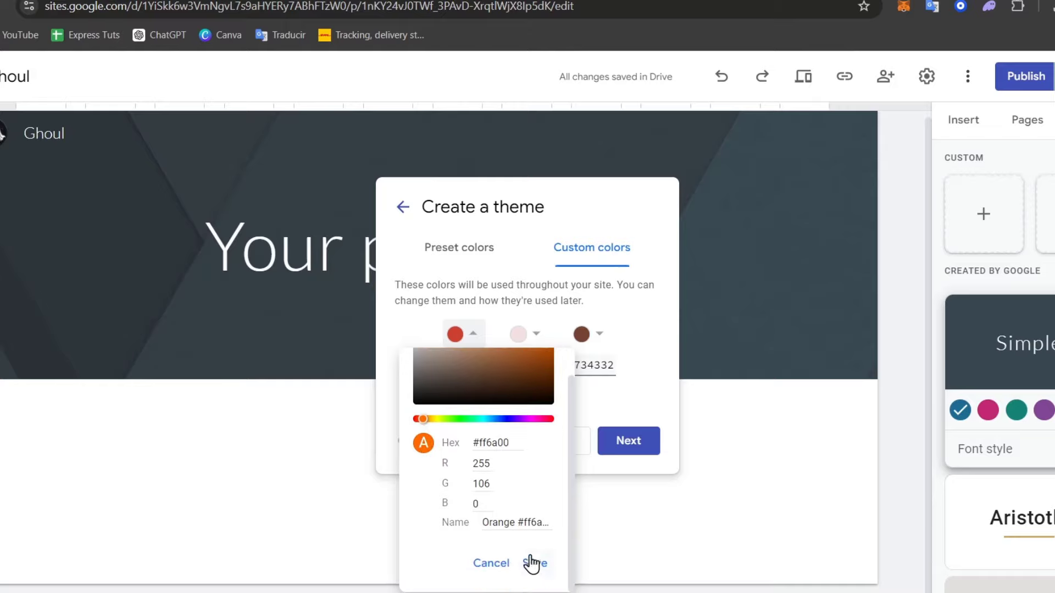
pyautogui.click(530, 561)
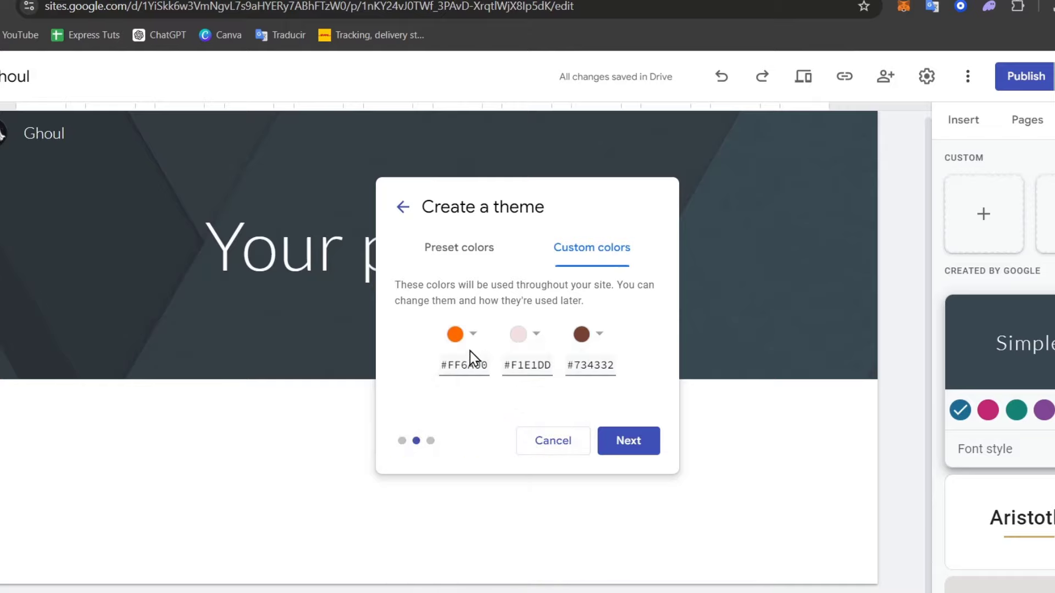
# Set the theme's second color to white #FFFFFF and its third color to black #000000
pyautogui.click(529, 347)
pyautogui.click(628, 366)
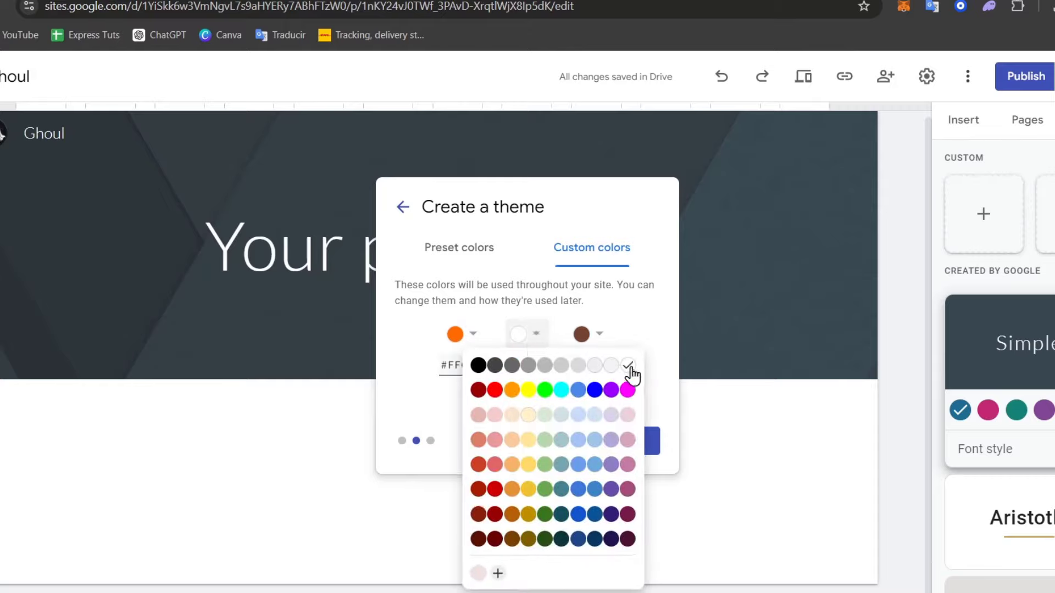
pyautogui.click(586, 335)
pyautogui.click(541, 366)
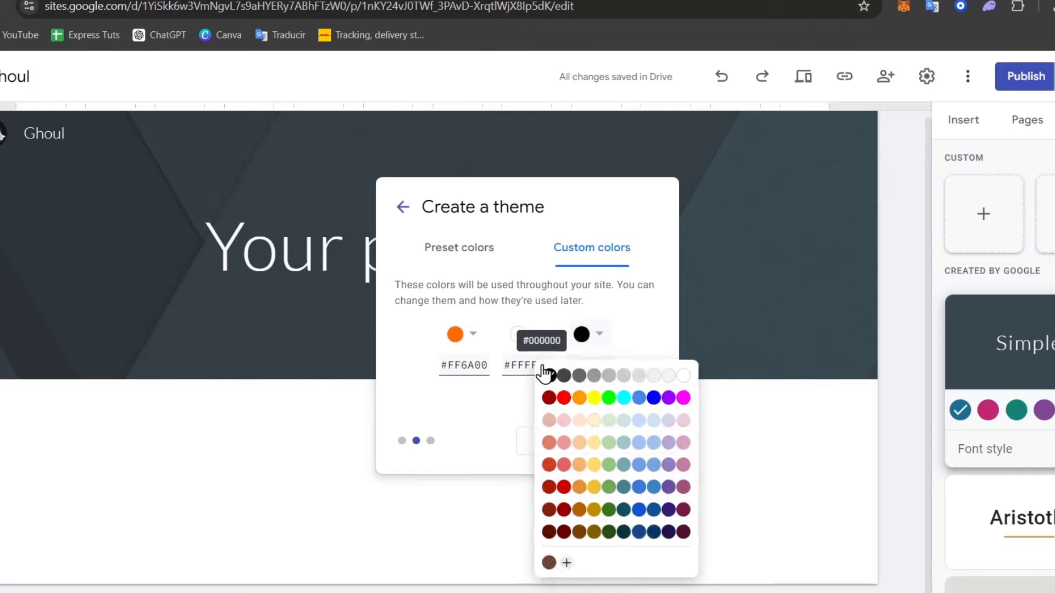
pyautogui.click(602, 341)
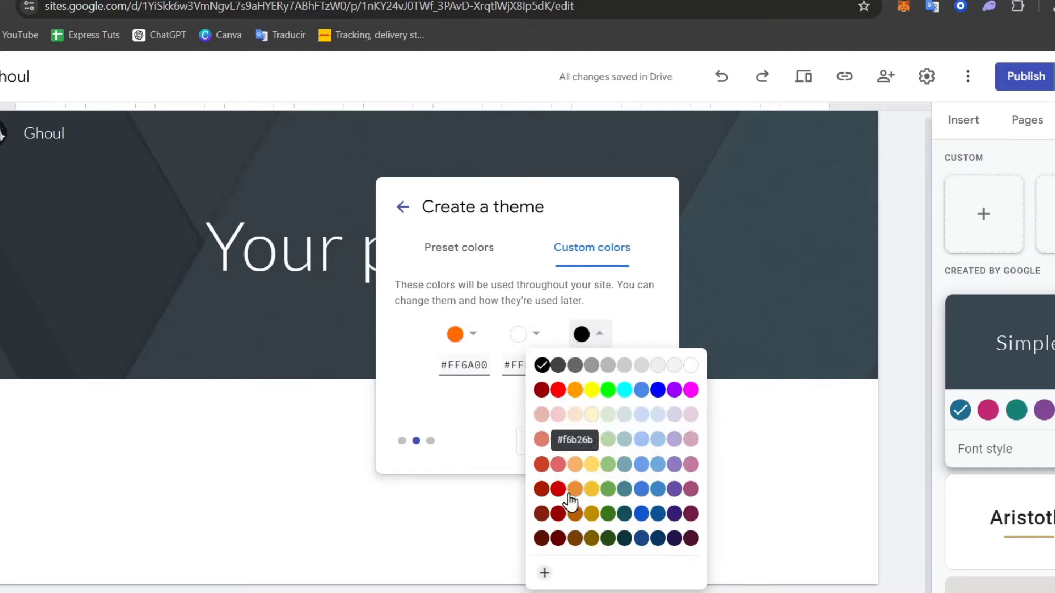
pyautogui.click(545, 573)
pyautogui.moveTo(619, 451); pyautogui.dragTo(642, 452)
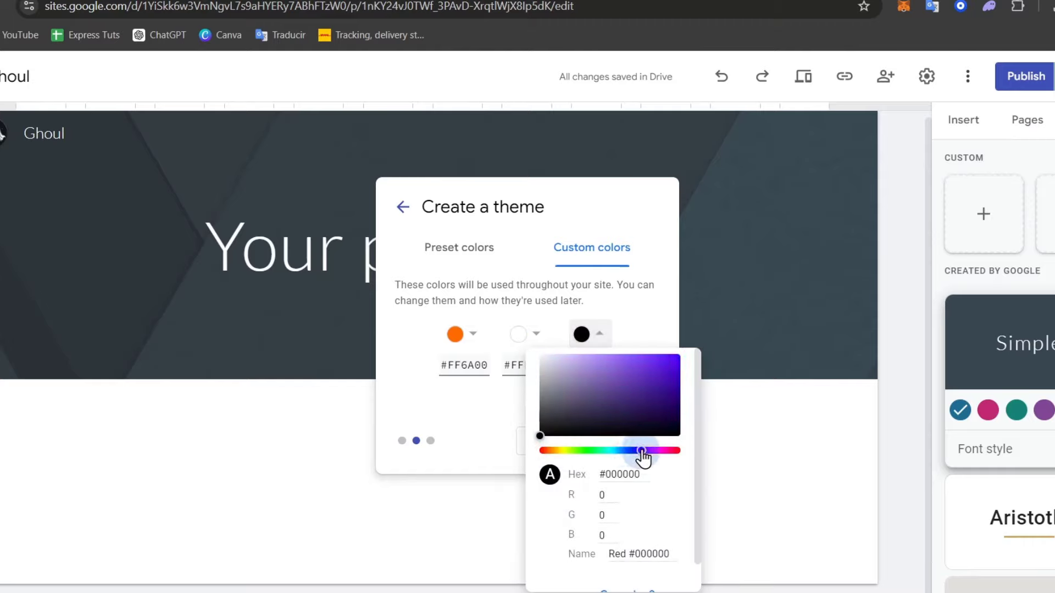
pyautogui.moveTo(662, 415); pyautogui.dragTo(693, 417)
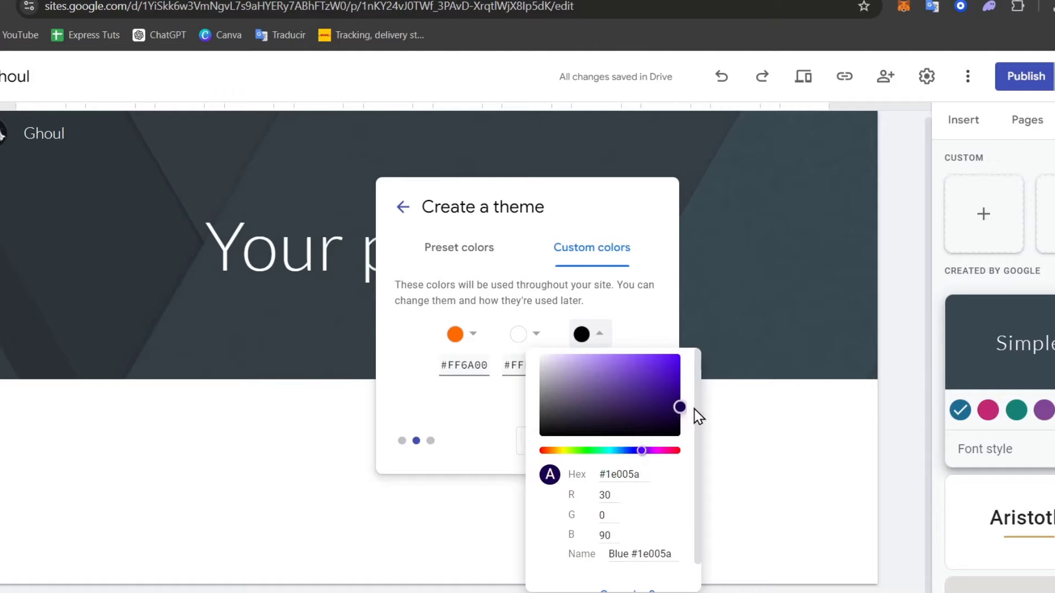
pyautogui.click(639, 328)
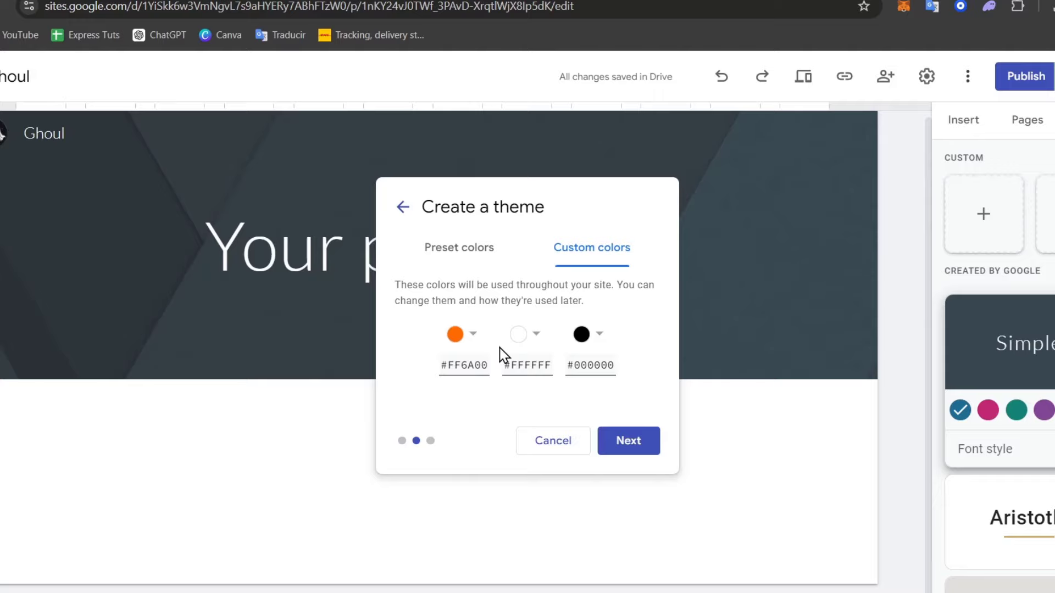
# Set the theme's first color to light gray #CCCCCC and continue to the font selection
pyautogui.click(471, 337)
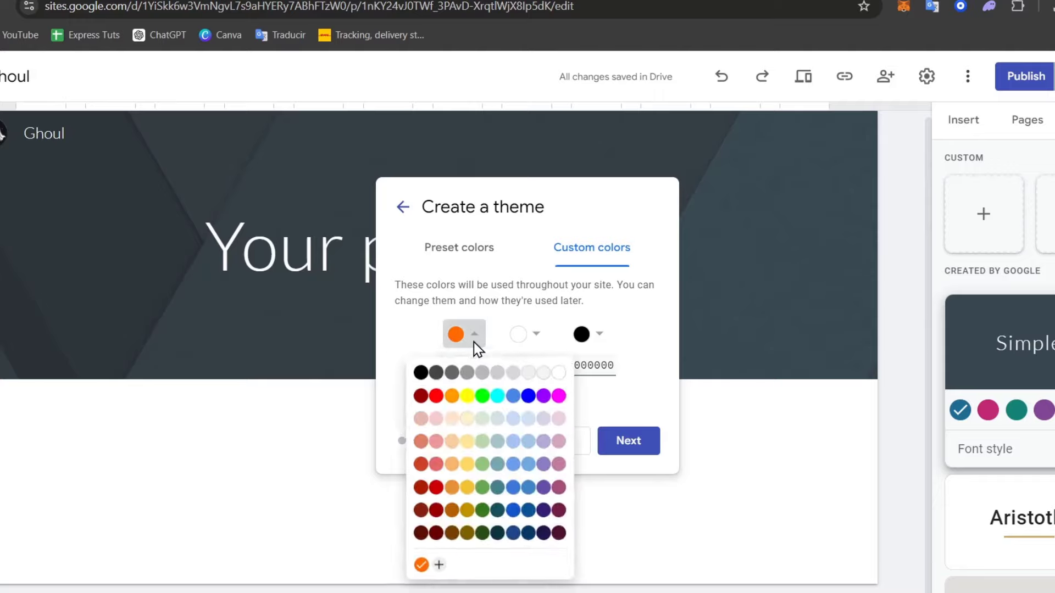
pyautogui.click(497, 365)
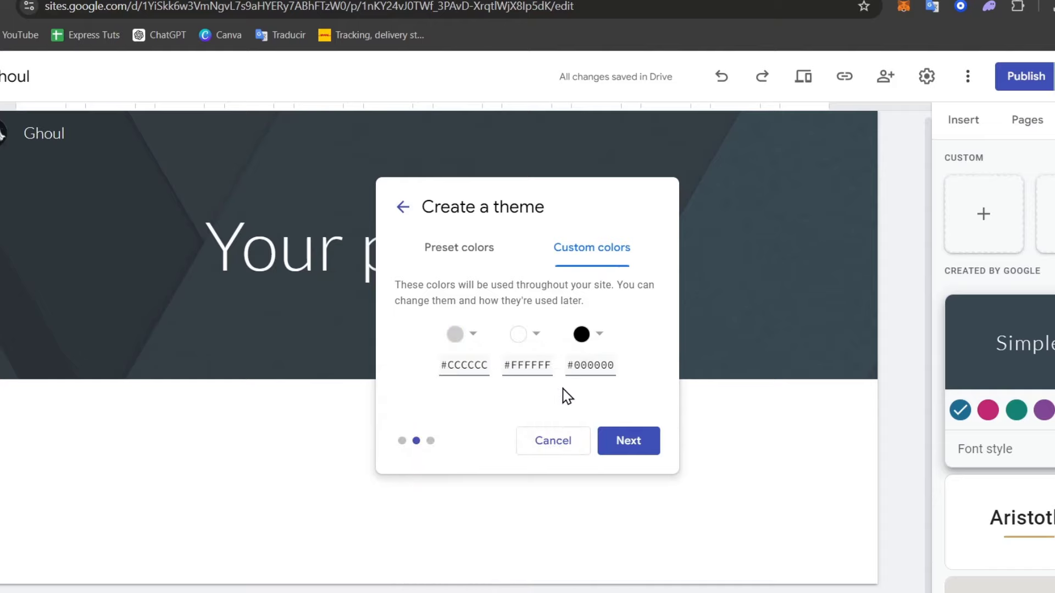
pyautogui.click(653, 447)
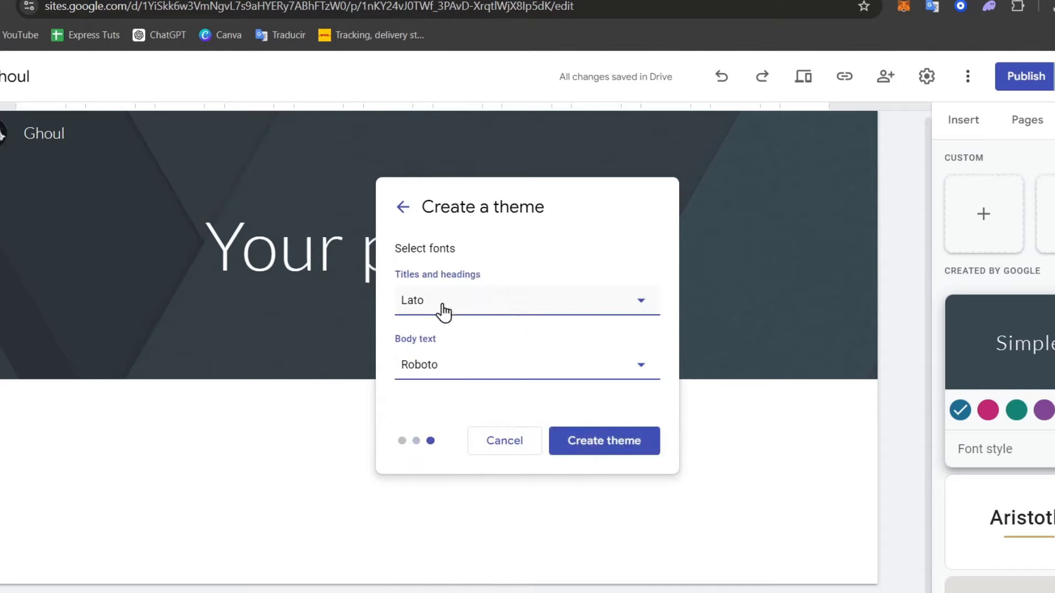
# Choose Amatic SC for titles and headings and Courier New for body text, and create the theme
pyautogui.click(466, 302)
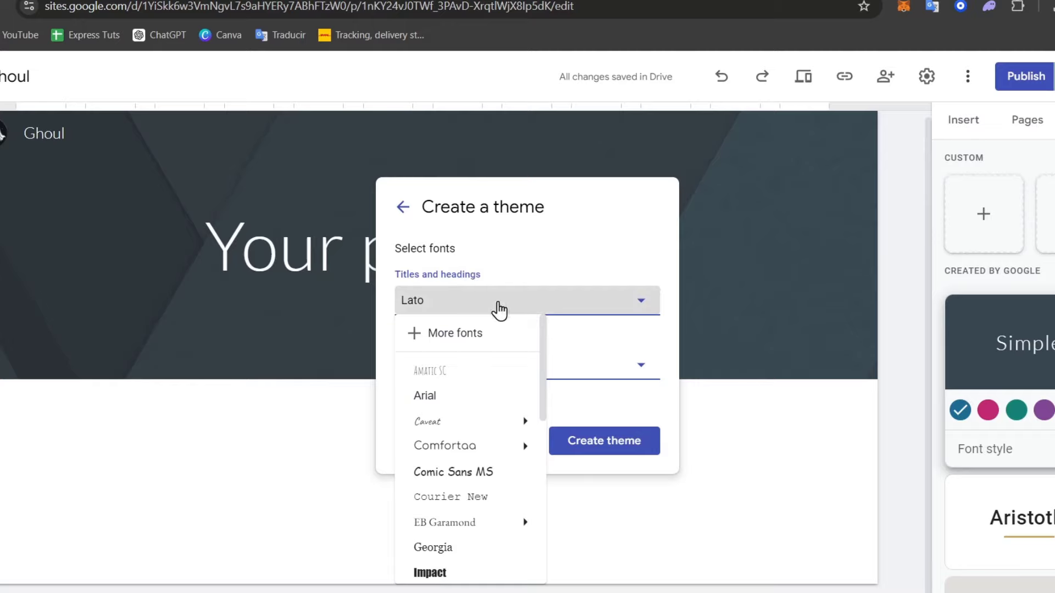
pyautogui.click(513, 372)
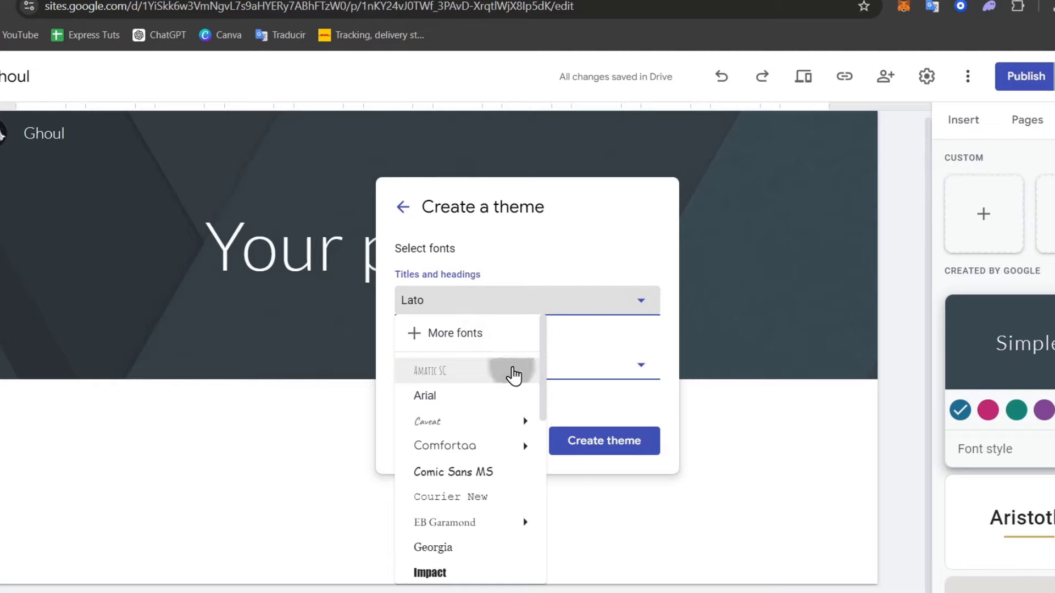
pyautogui.click(448, 365)
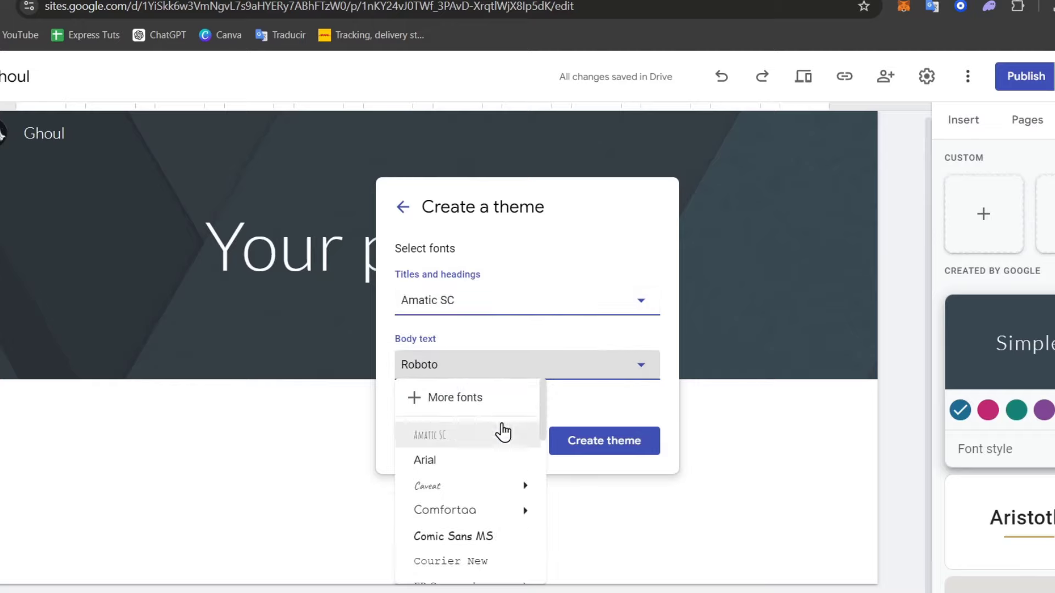
pyautogui.scroll(-3, 496, 484)
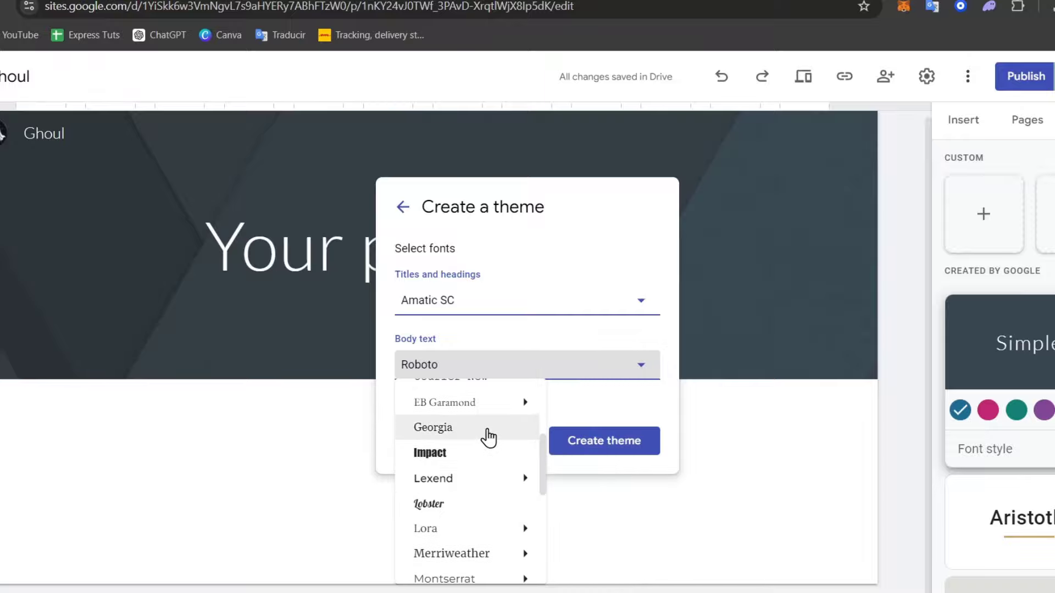
pyautogui.scroll(3, 487, 435)
pyautogui.click(511, 560)
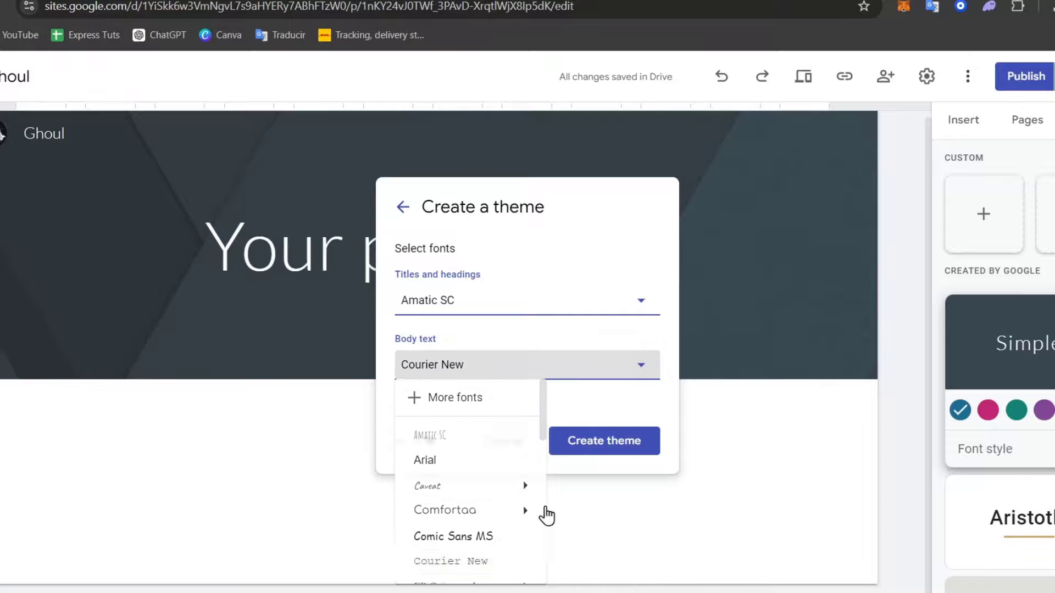
pyautogui.click(611, 444)
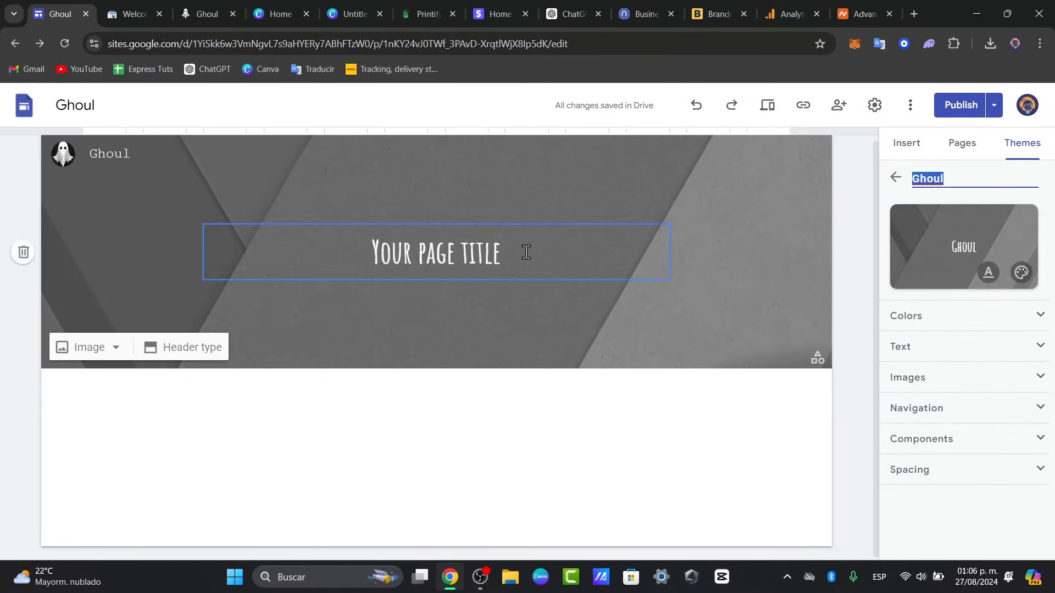
pyautogui.click(989, 282)
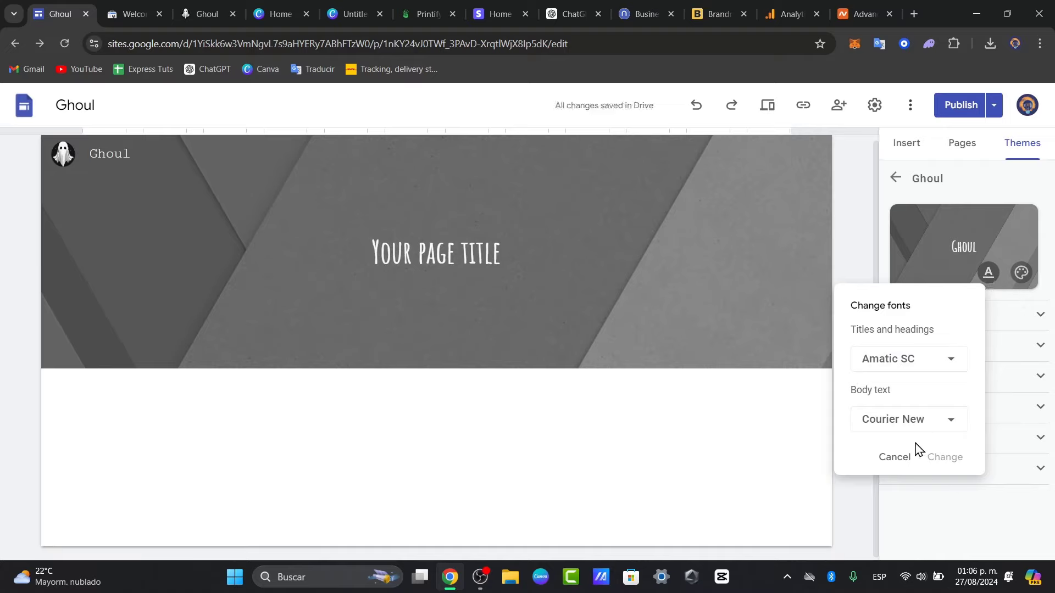
pyautogui.click(895, 457)
pyautogui.click(1021, 273)
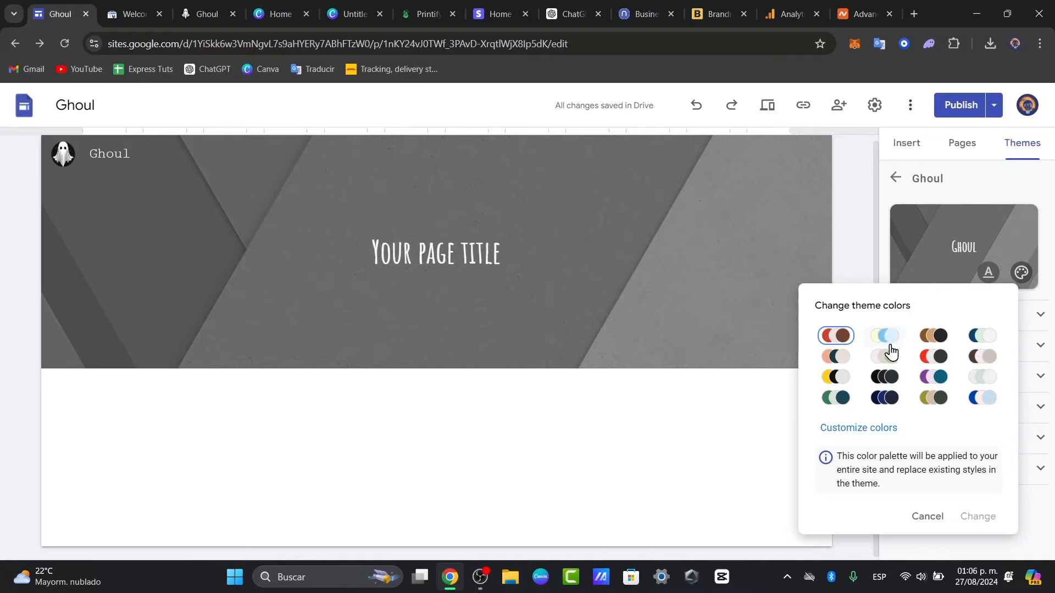
pyautogui.click(941, 529)
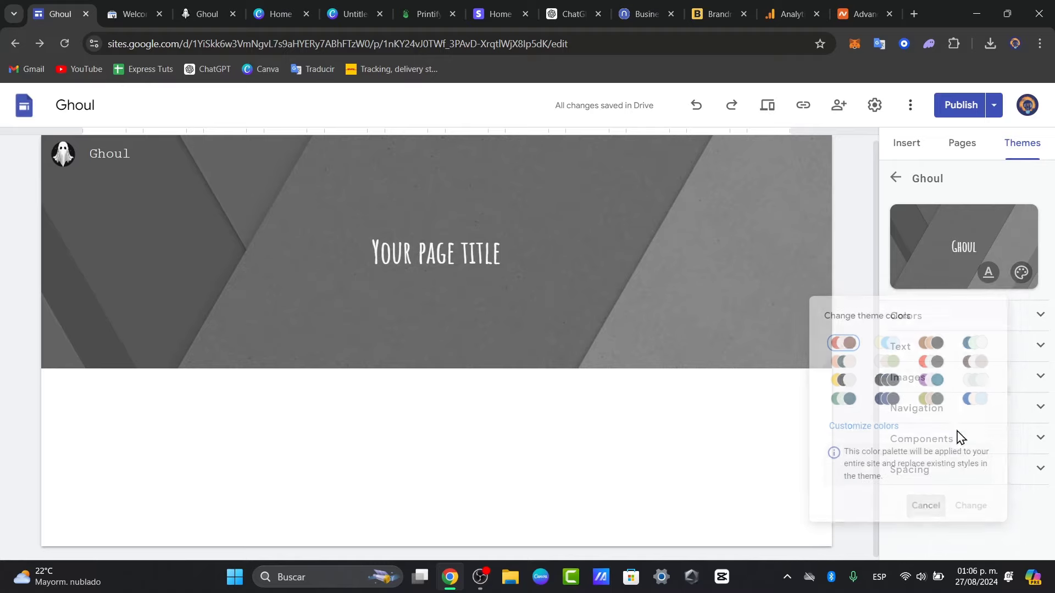
# Set the background of the theme's Style 2 color style to light purple
pyautogui.click(1017, 314)
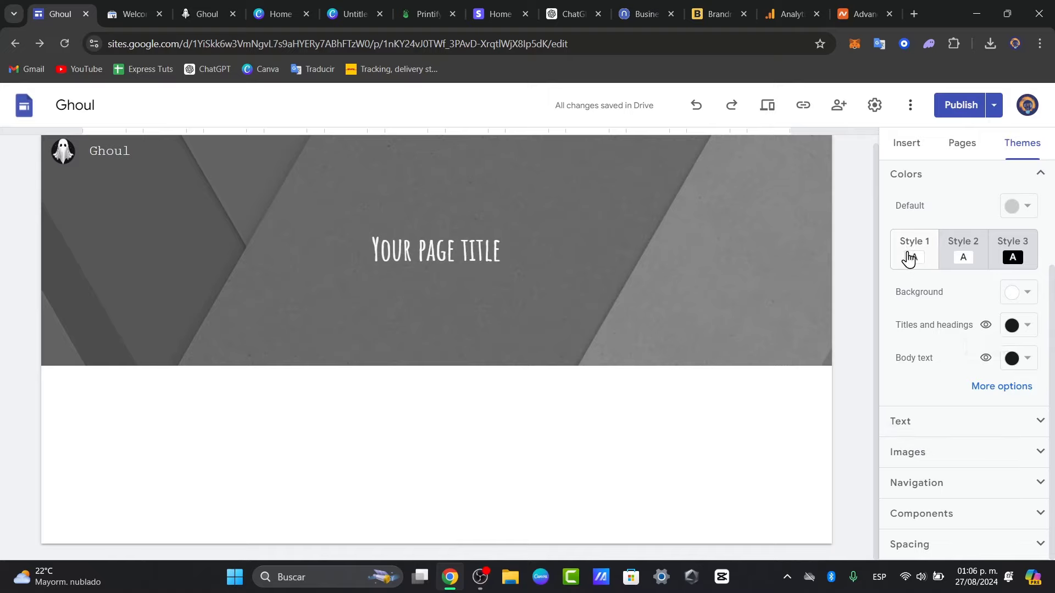
pyautogui.click(967, 264)
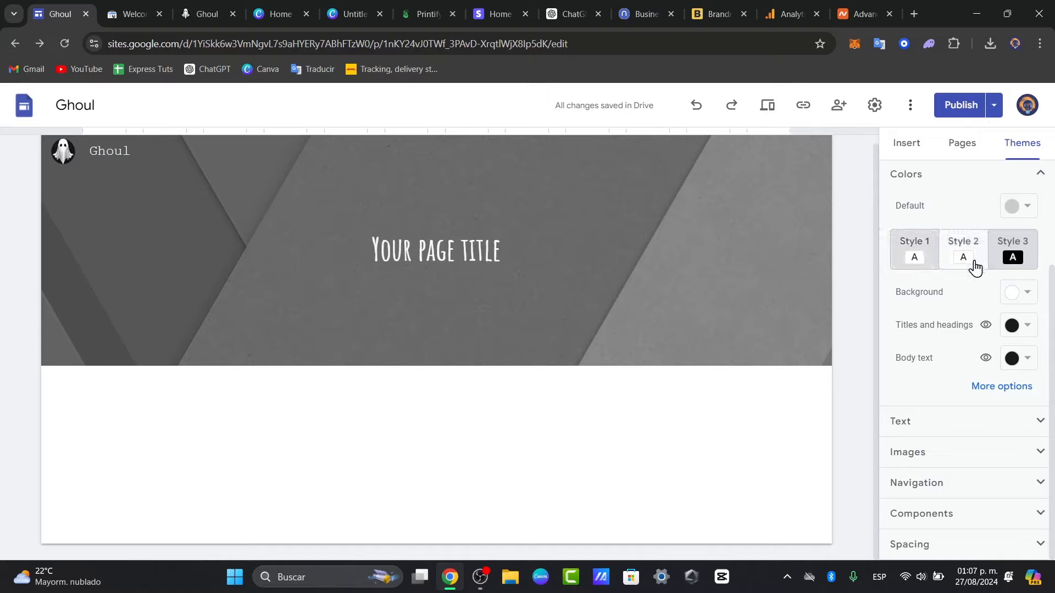
pyautogui.click(1024, 295)
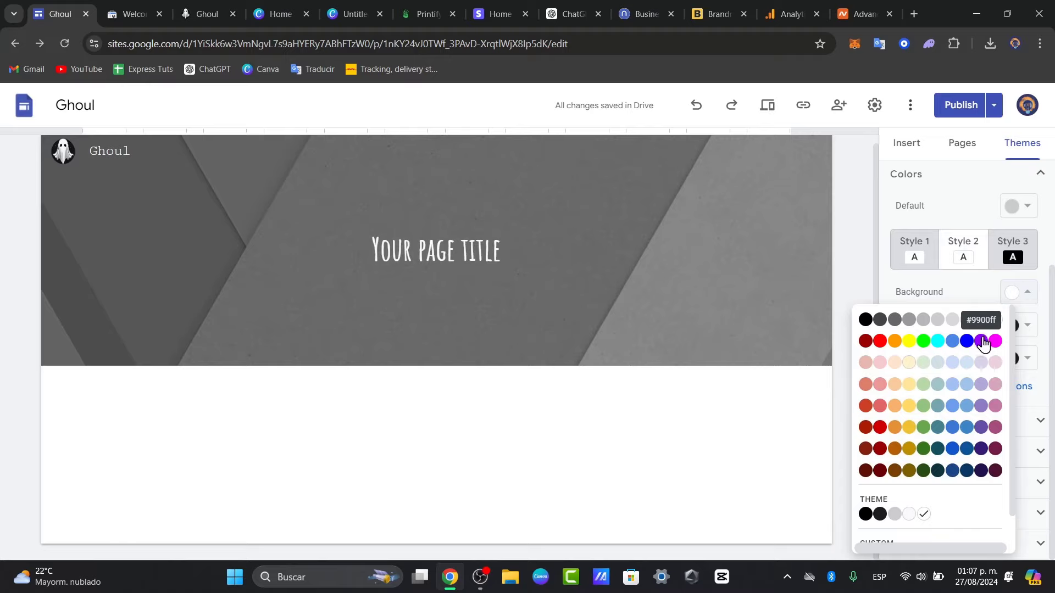
pyautogui.click(982, 342)
pyautogui.click(1003, 306)
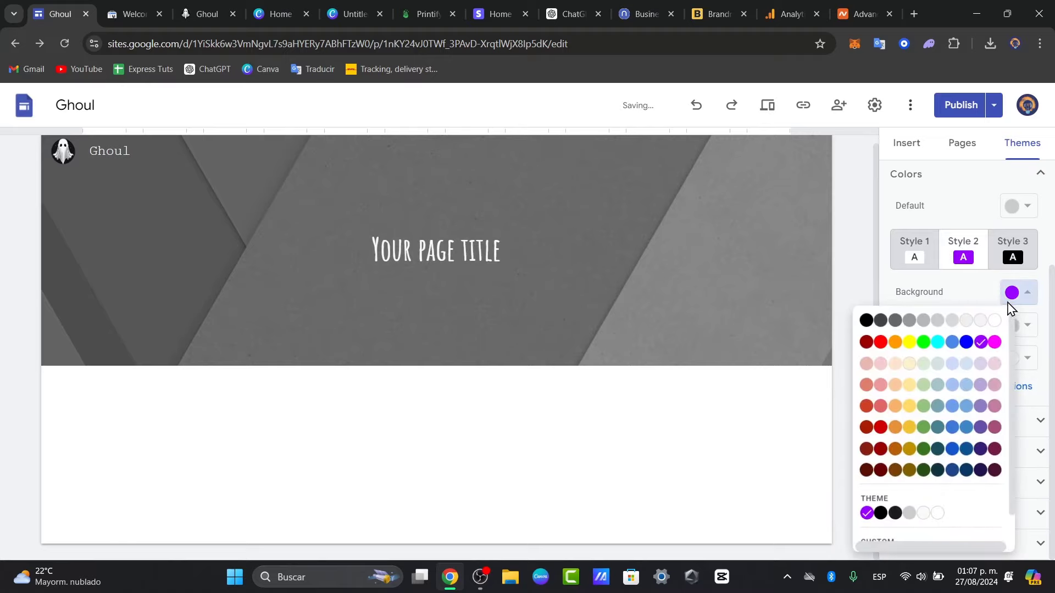
pyautogui.click(977, 388)
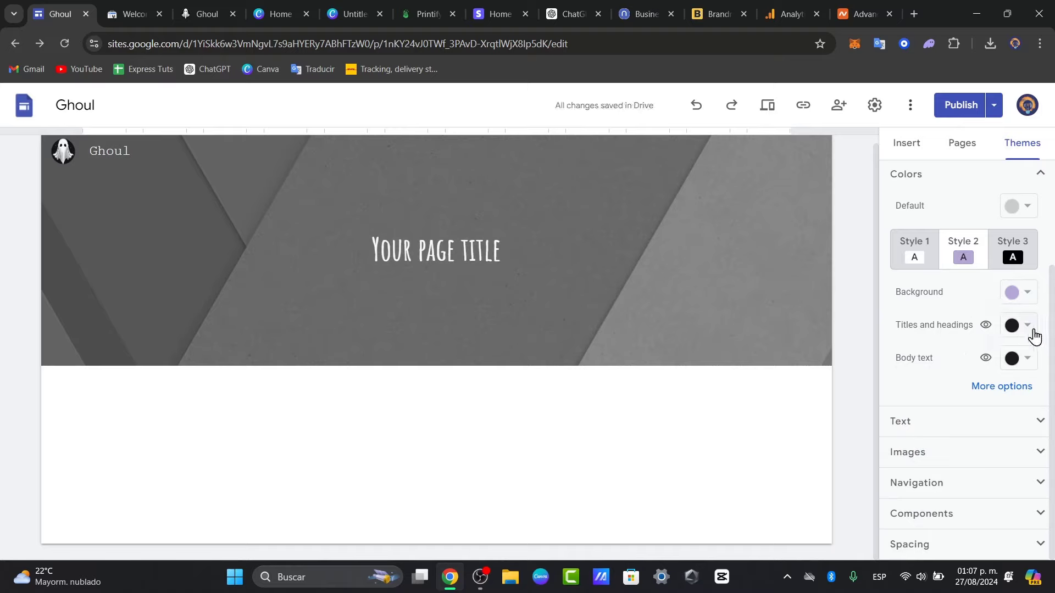
# Set Style 2's titles and headings color to white and expand its detailed color options
pyautogui.click(1018, 338)
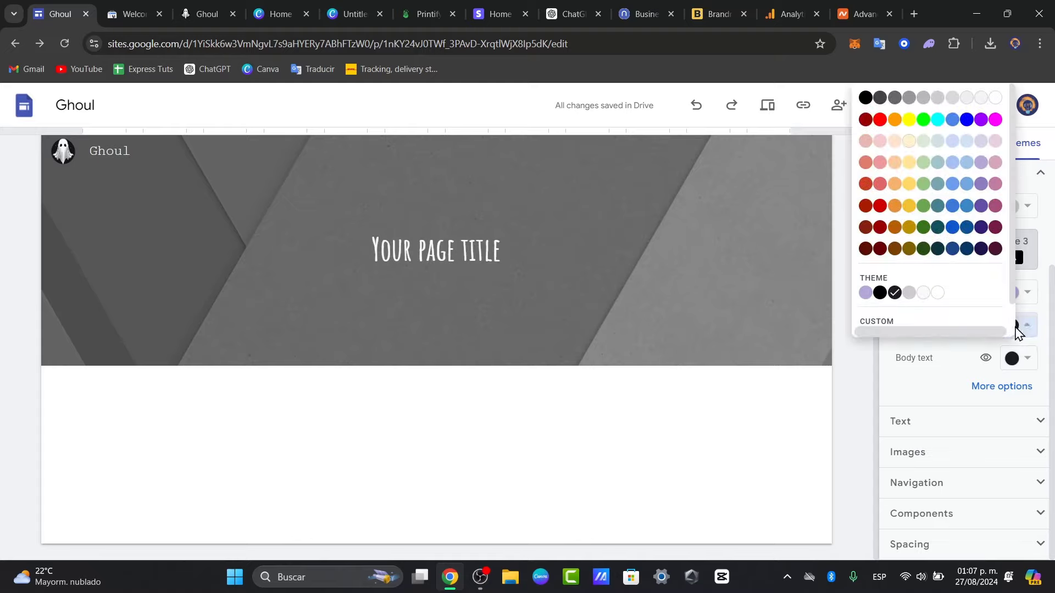
pyautogui.click(995, 101)
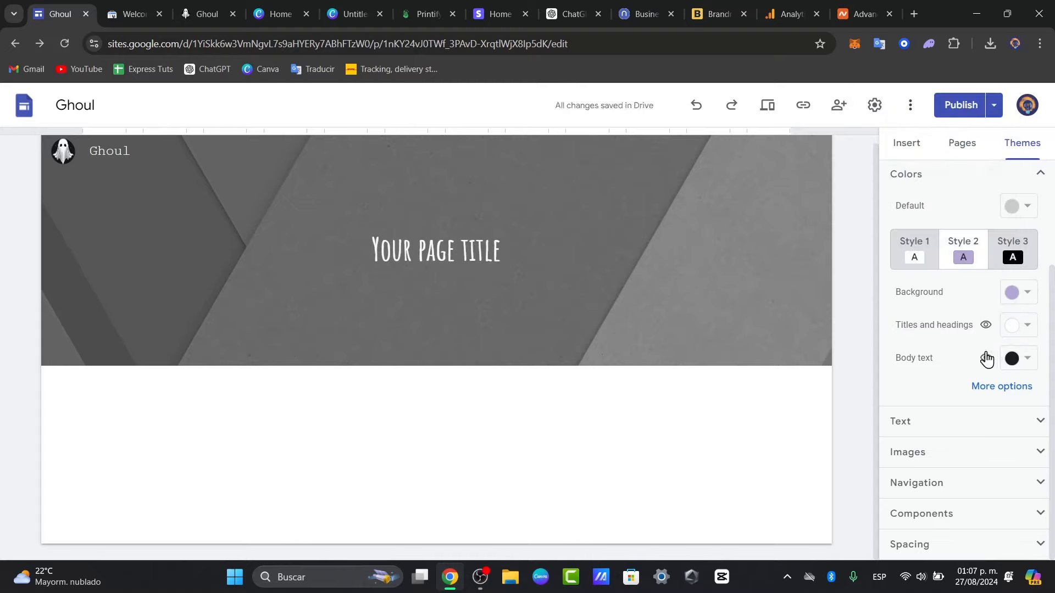
pyautogui.click(1006, 386)
pyautogui.scroll(-3, 1007, 390)
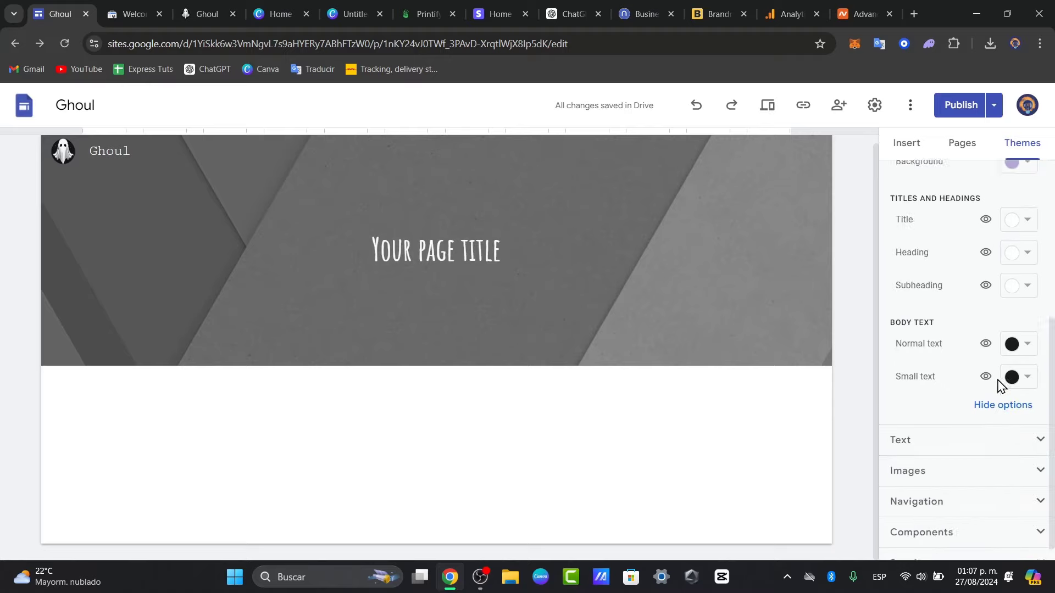
pyautogui.scroll(3, 994, 387)
pyautogui.scroll(-3, 997, 385)
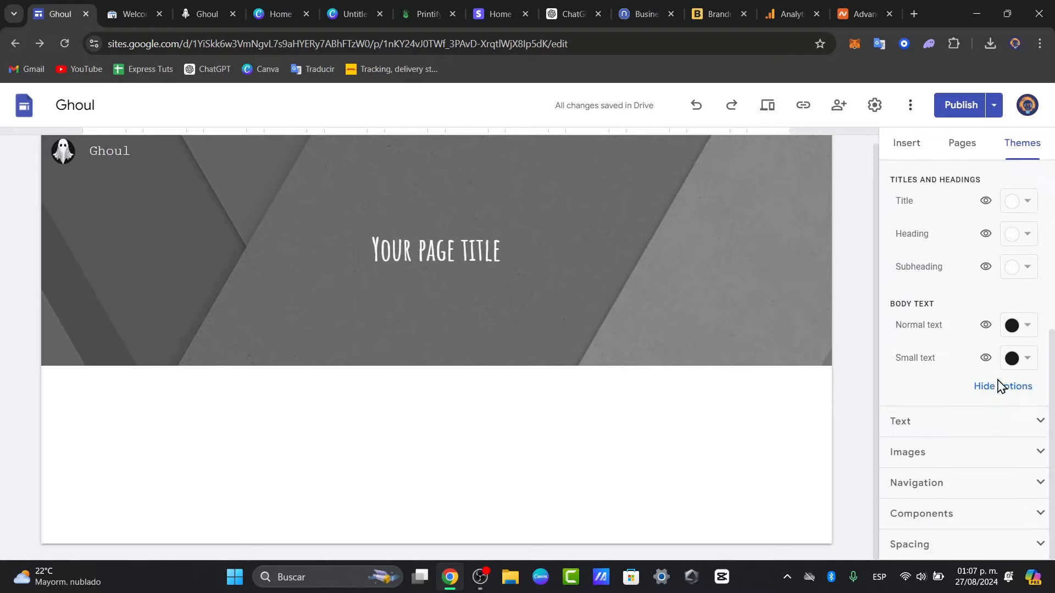
# Examine the theme's text settings for the Normal text, Title, Heading, Subheading and Small text styles
pyautogui.click(997, 419)
pyautogui.scroll(-6, 983, 415)
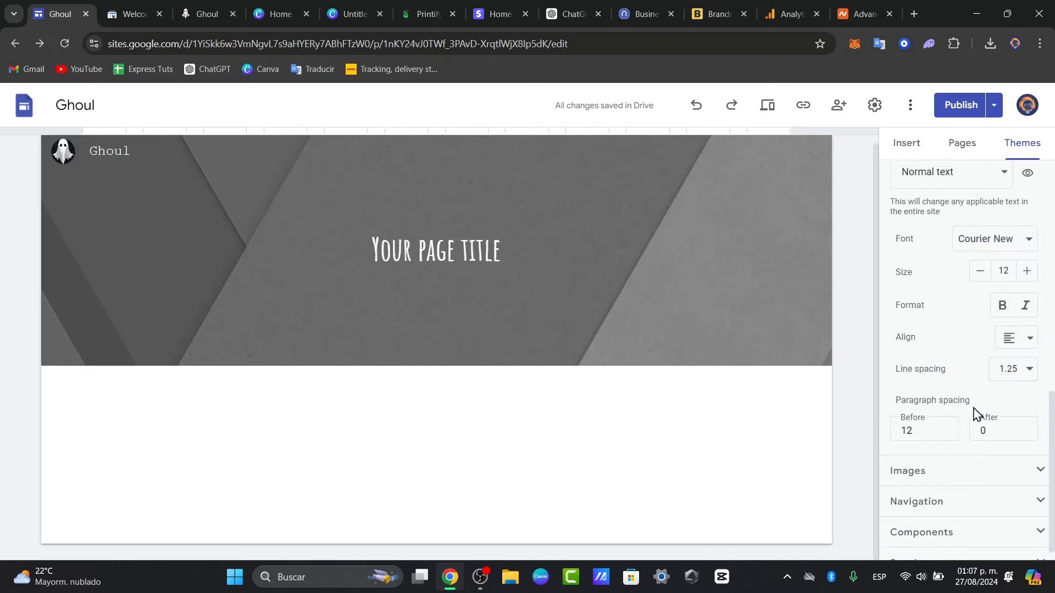
pyautogui.scroll(3, 989, 459)
pyautogui.click(966, 328)
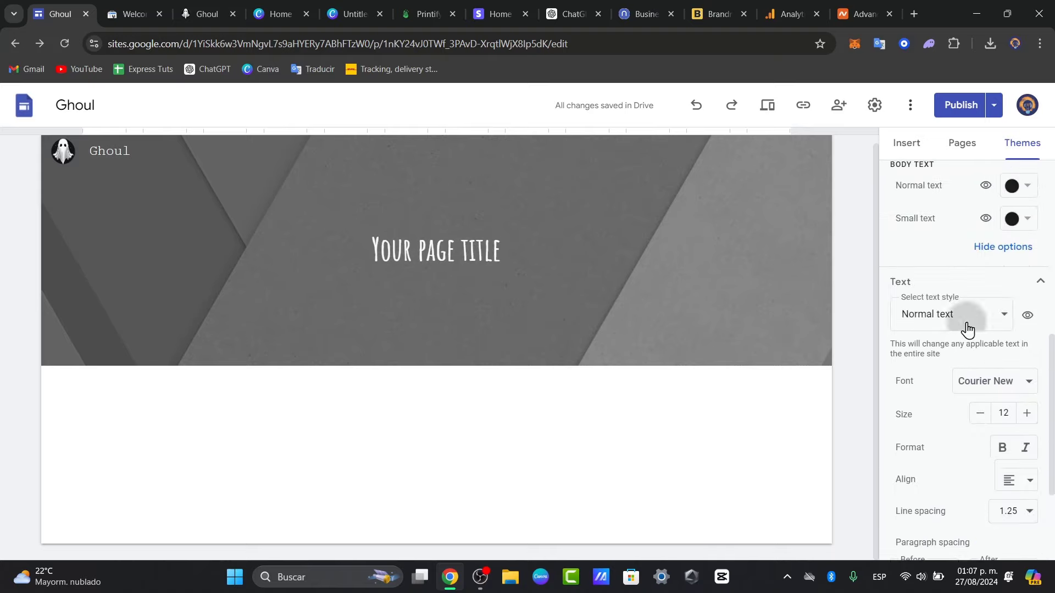
pyautogui.click(966, 329)
pyautogui.click(966, 326)
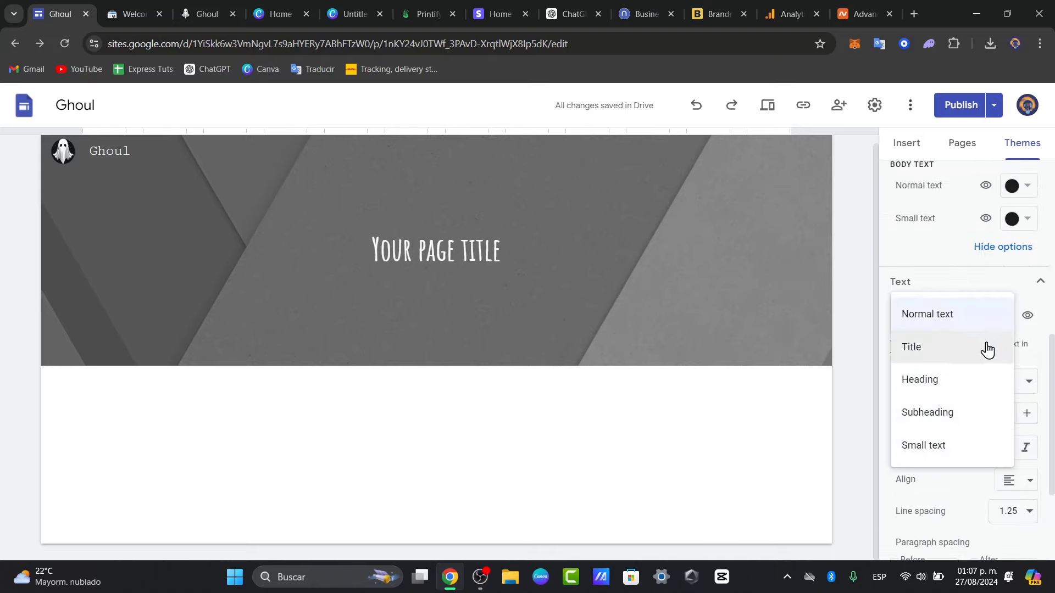
pyautogui.click(987, 349)
pyautogui.click(989, 330)
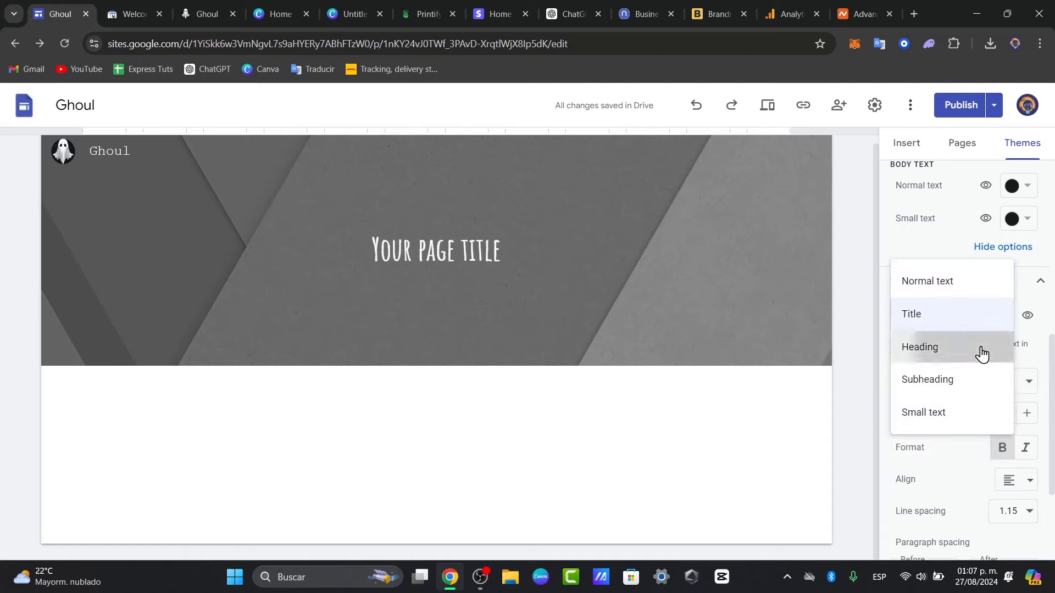
pyautogui.click(983, 347)
pyautogui.click(989, 318)
pyautogui.click(976, 348)
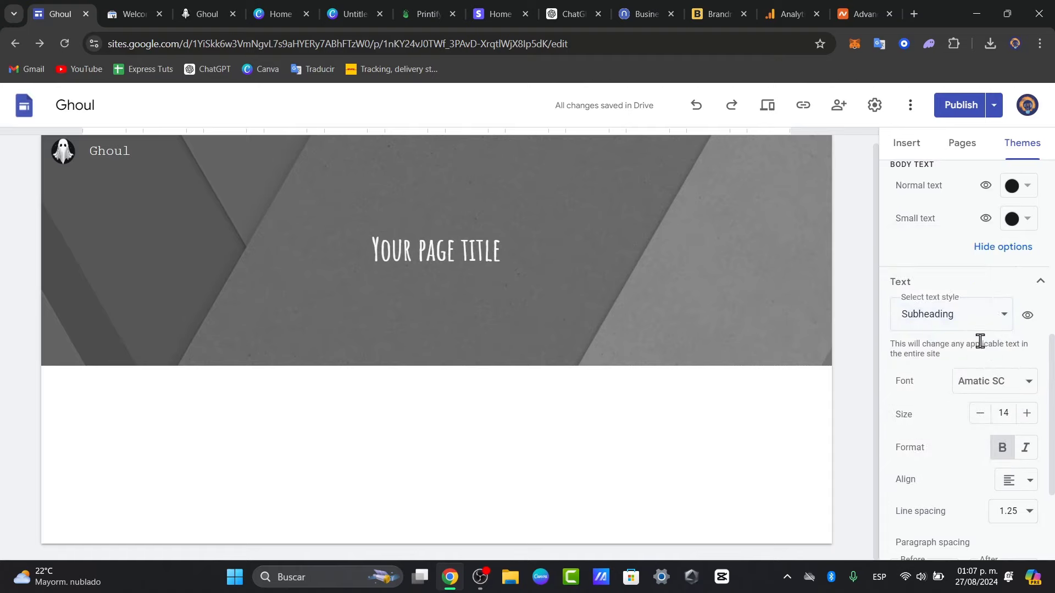
pyautogui.click(980, 318)
pyautogui.click(976, 351)
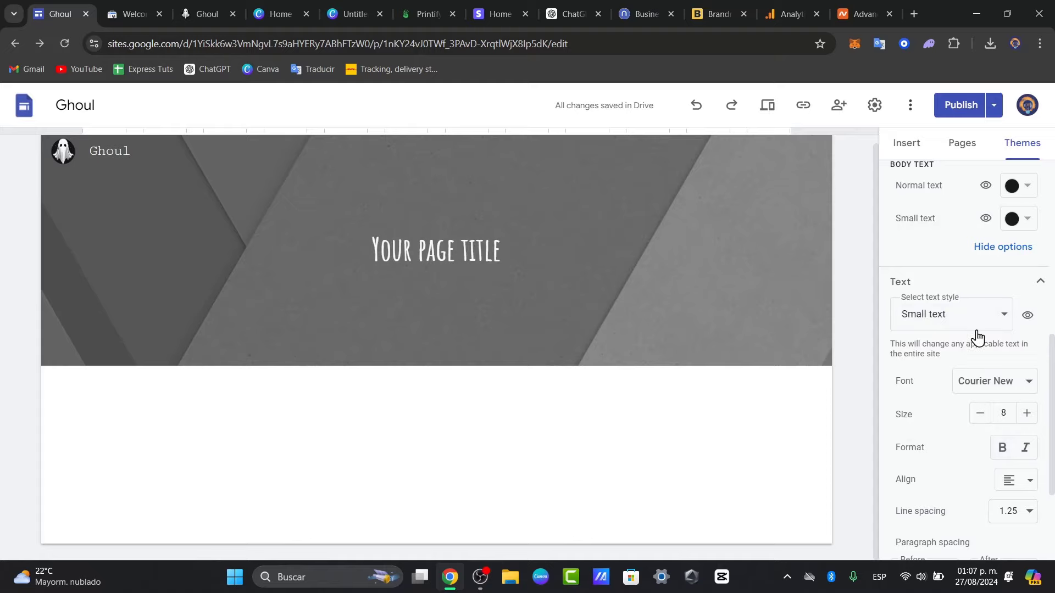
pyautogui.click(977, 330)
pyautogui.scroll(6, 977, 336)
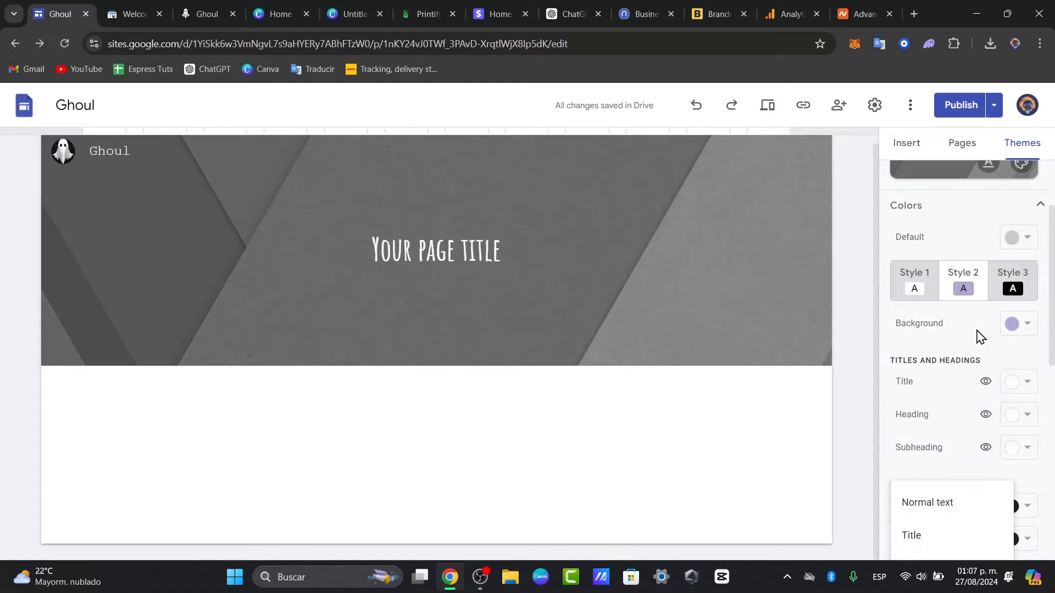
pyautogui.scroll(-6, 979, 336)
pyautogui.scroll(6, 980, 338)
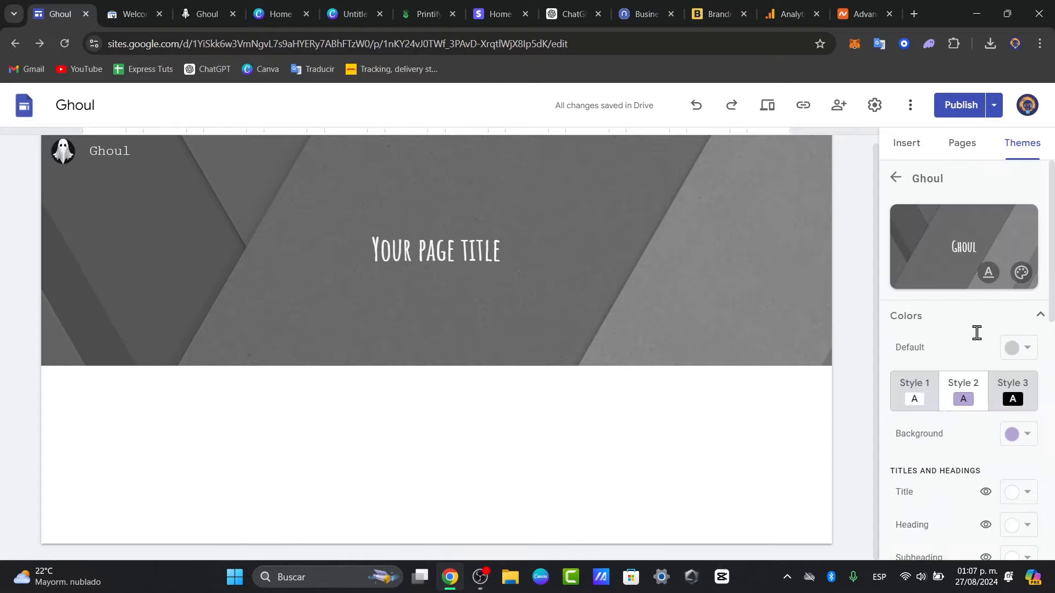
pyautogui.scroll(-6, 979, 340)
pyautogui.scroll(6, 980, 340)
pyautogui.moveTo(261, 342)
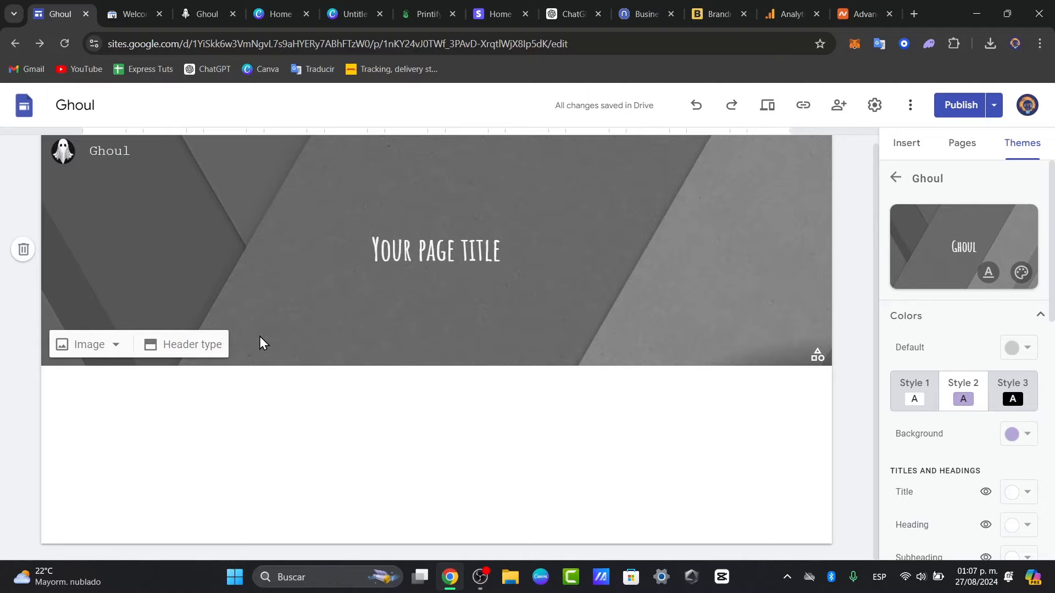
pyautogui.scroll(-6, 999, 368)
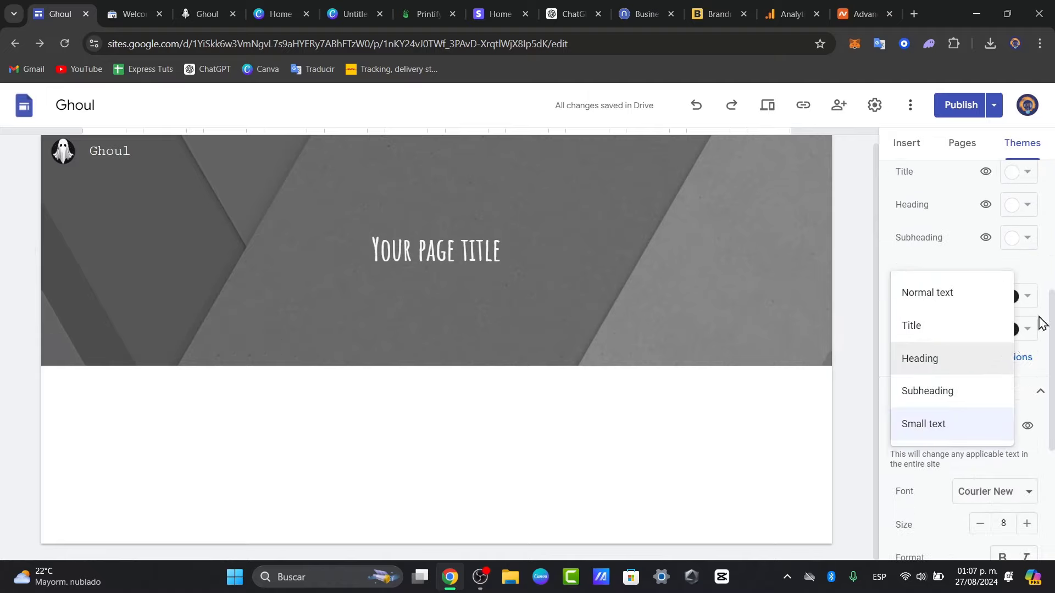
pyautogui.click(1044, 268)
# Upload the ghost image "Untitled design (12)" as the theme's favicon
pyautogui.scroll(-5, 996, 281)
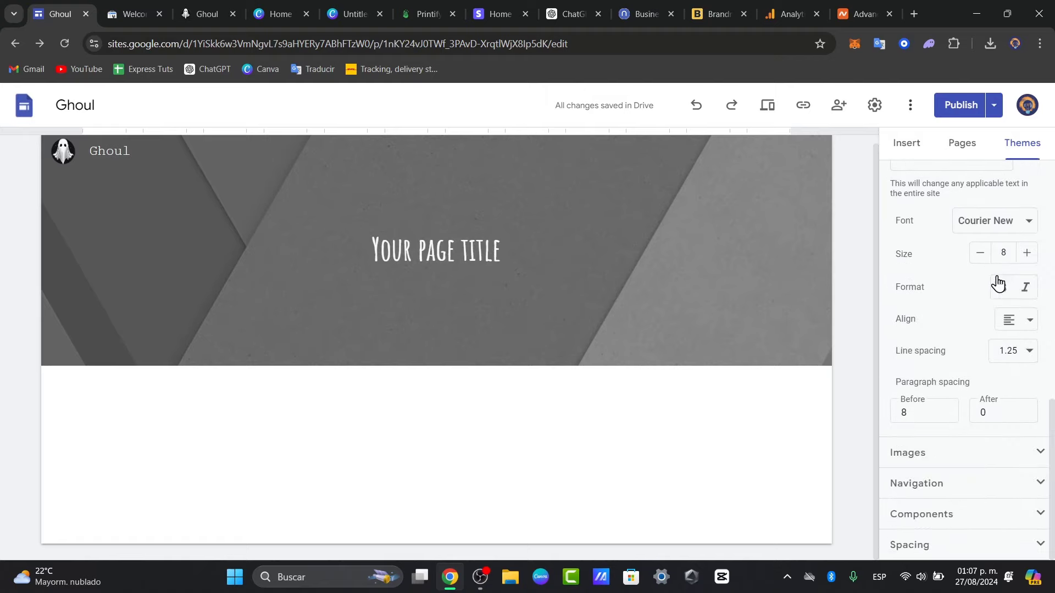
pyautogui.click(1004, 453)
pyautogui.scroll(-3, 996, 460)
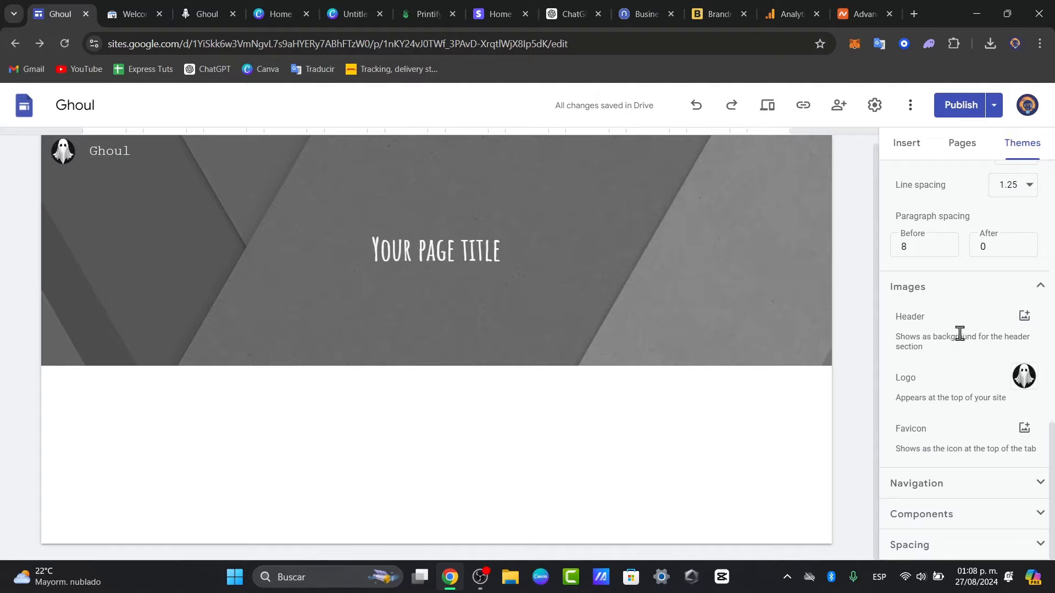
pyautogui.click(1024, 428)
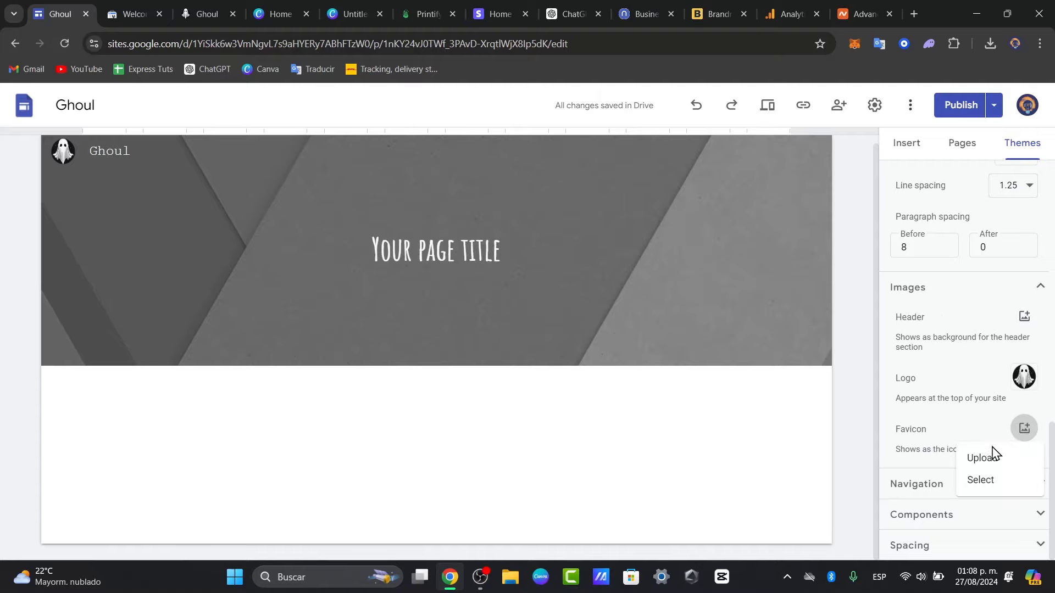
pyautogui.click(989, 456)
pyautogui.click(165, 117)
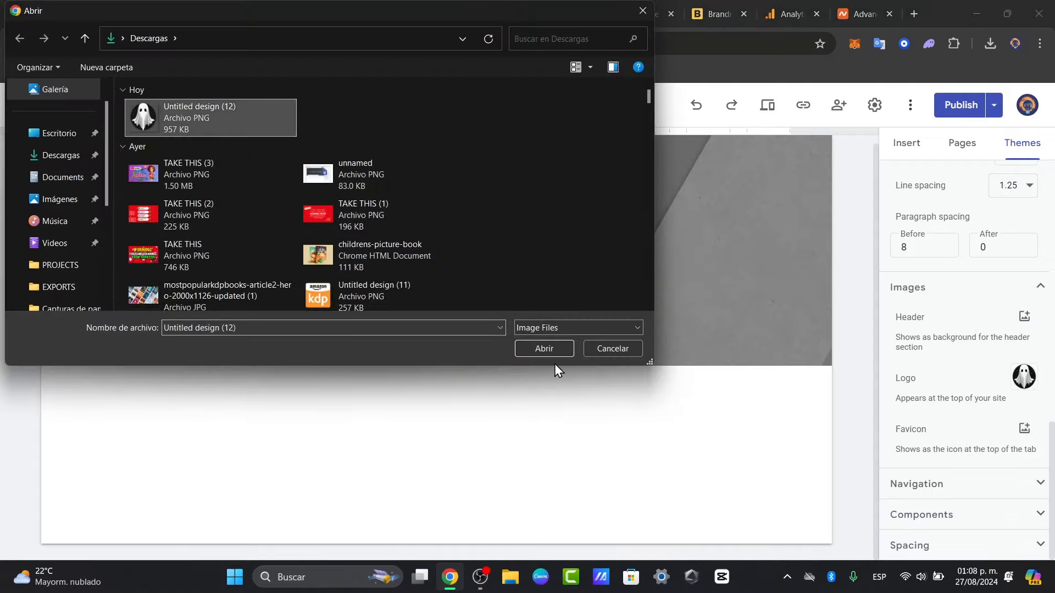
pyautogui.click(545, 348)
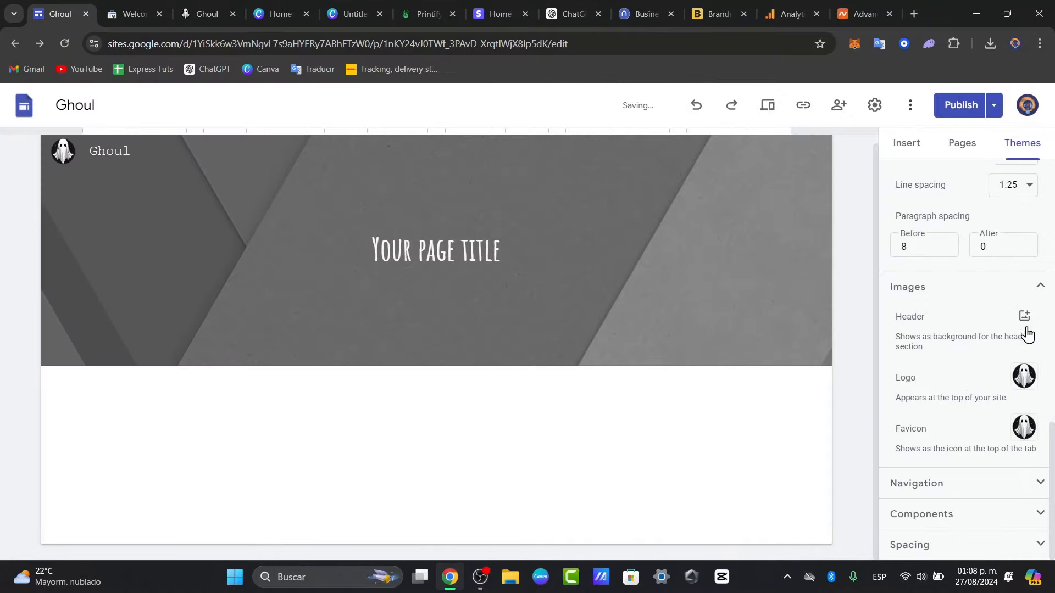
# Review the theme's navigation, components and spacing settings
pyautogui.click(967, 488)
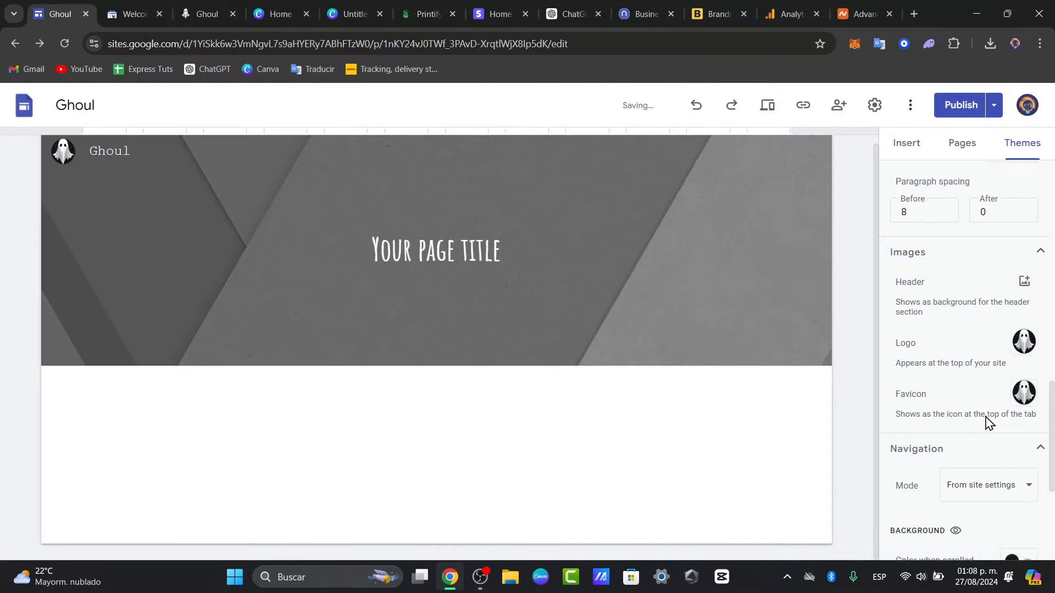
pyautogui.scroll(-4, 985, 423)
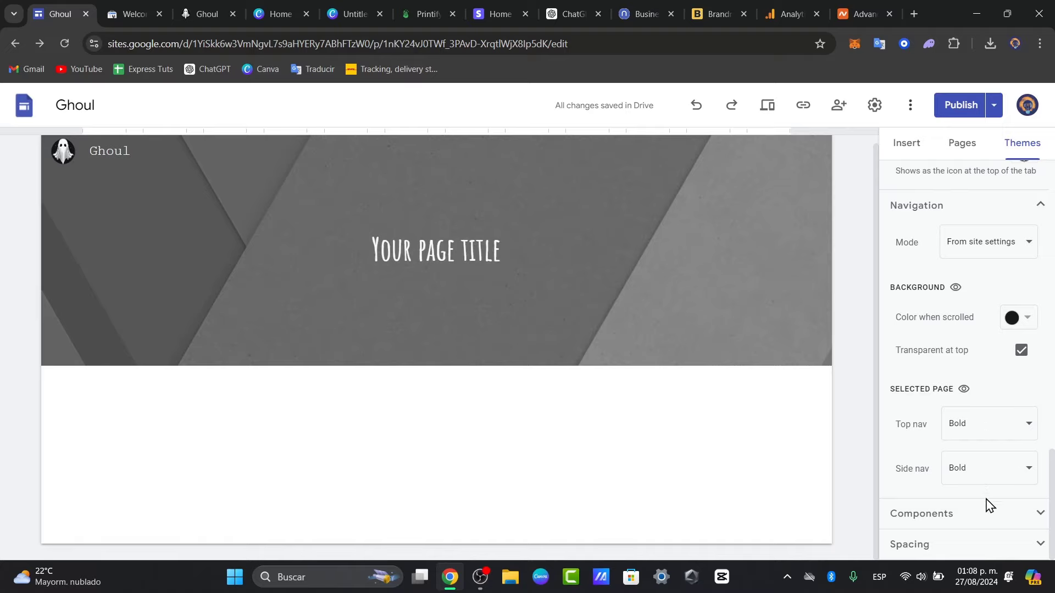
pyautogui.click(989, 504)
pyautogui.scroll(-2, 983, 423)
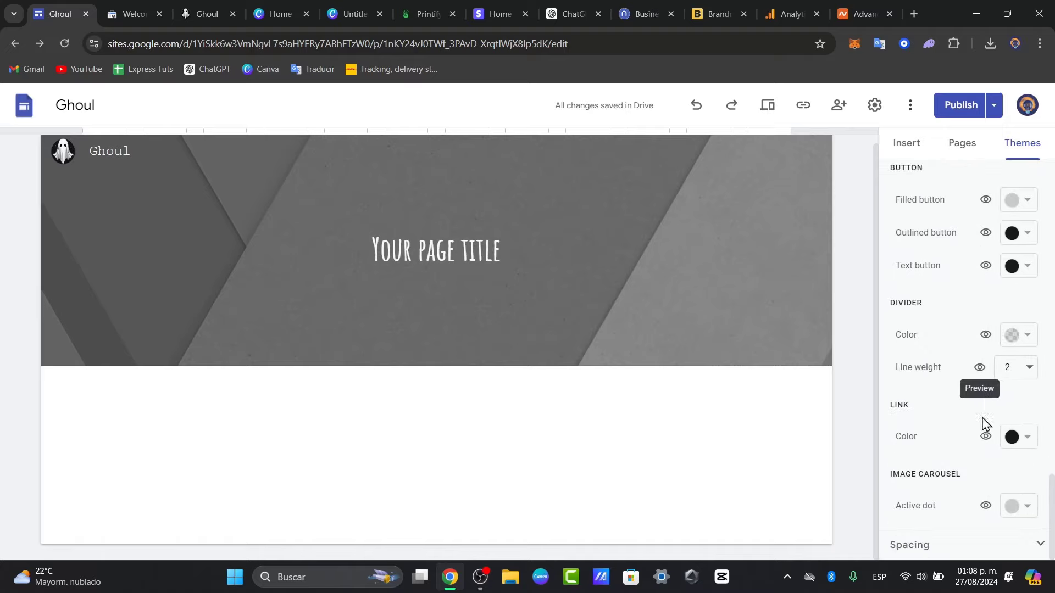
pyautogui.click(949, 545)
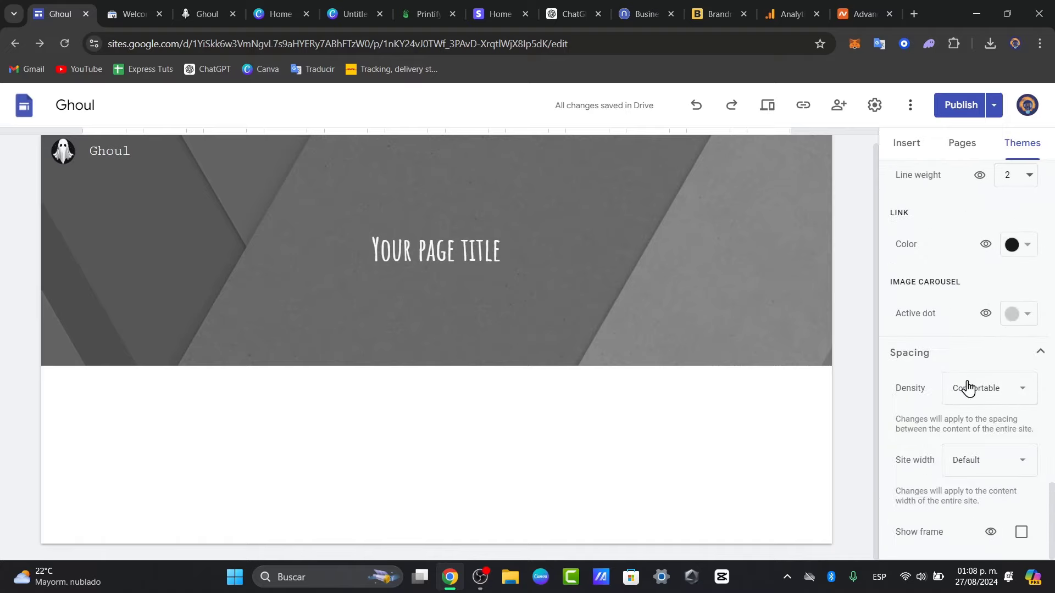
pyautogui.scroll(10, 987, 393)
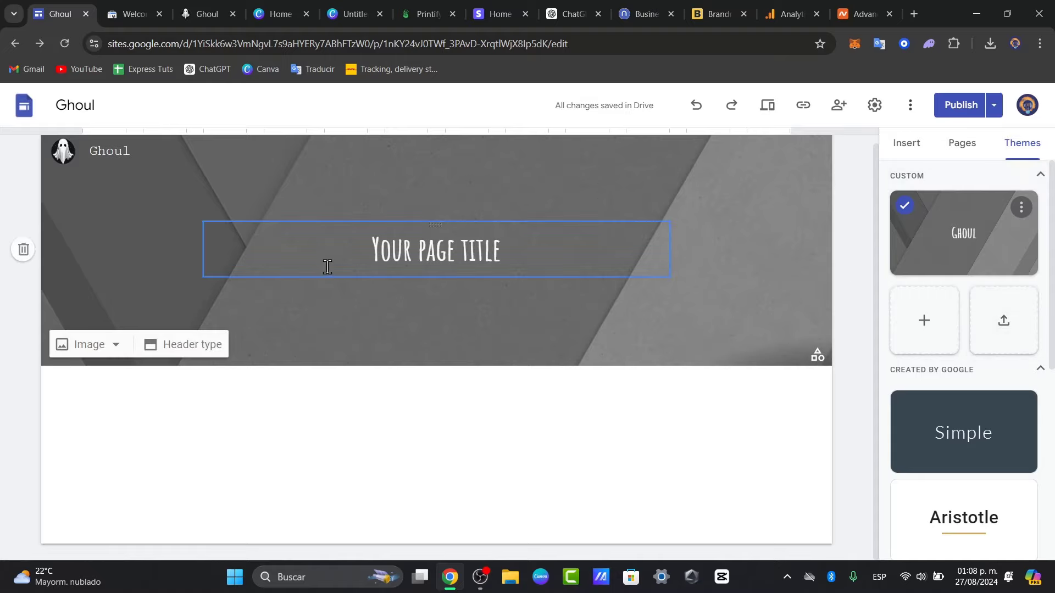
# Add a new page named "Shop" to the site
pyautogui.click(917, 155)
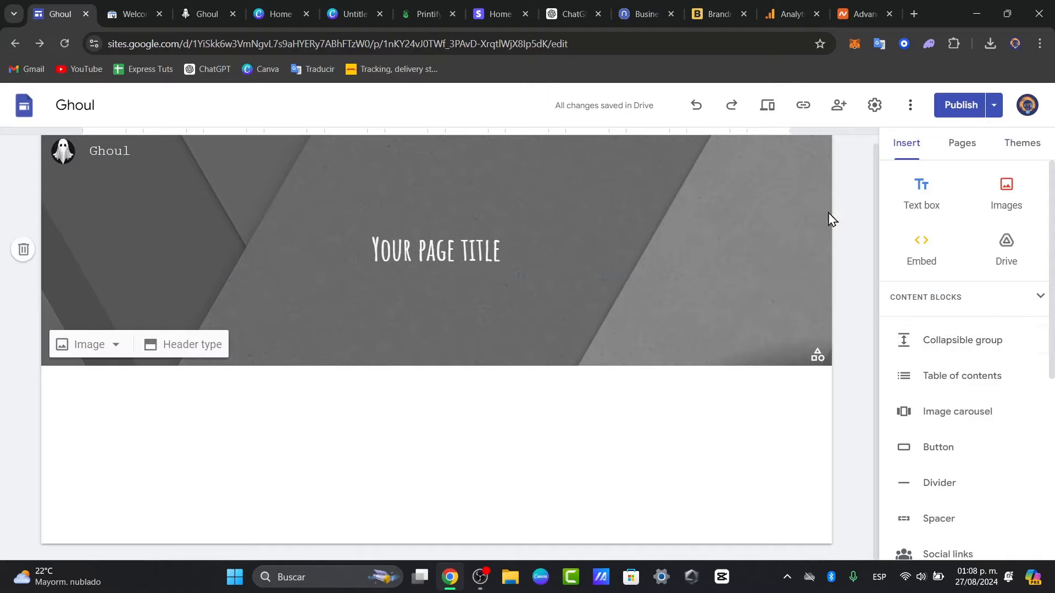
pyautogui.click(963, 144)
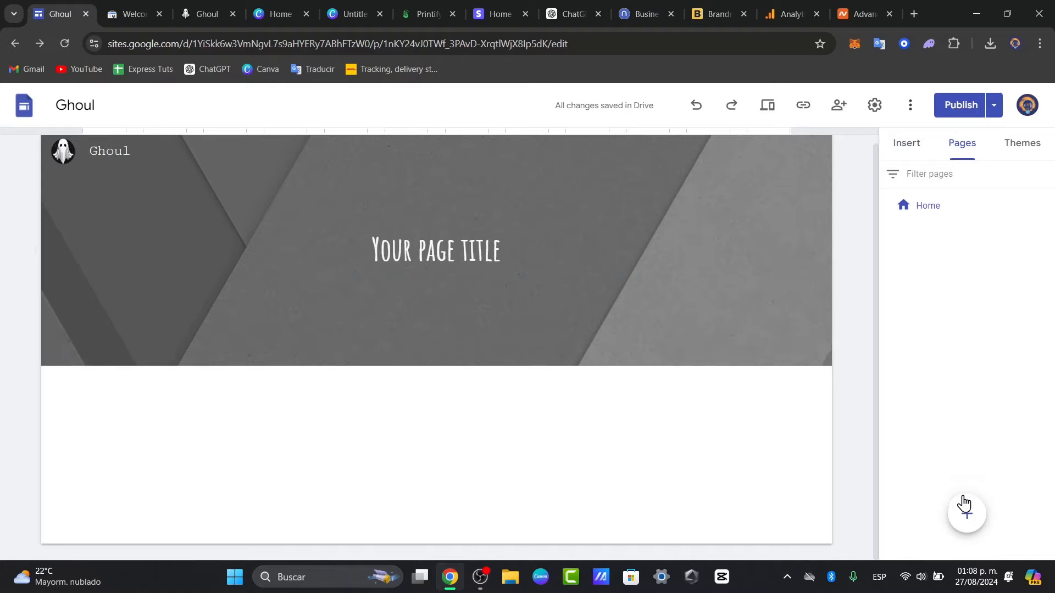
pyautogui.moveTo(972, 510)
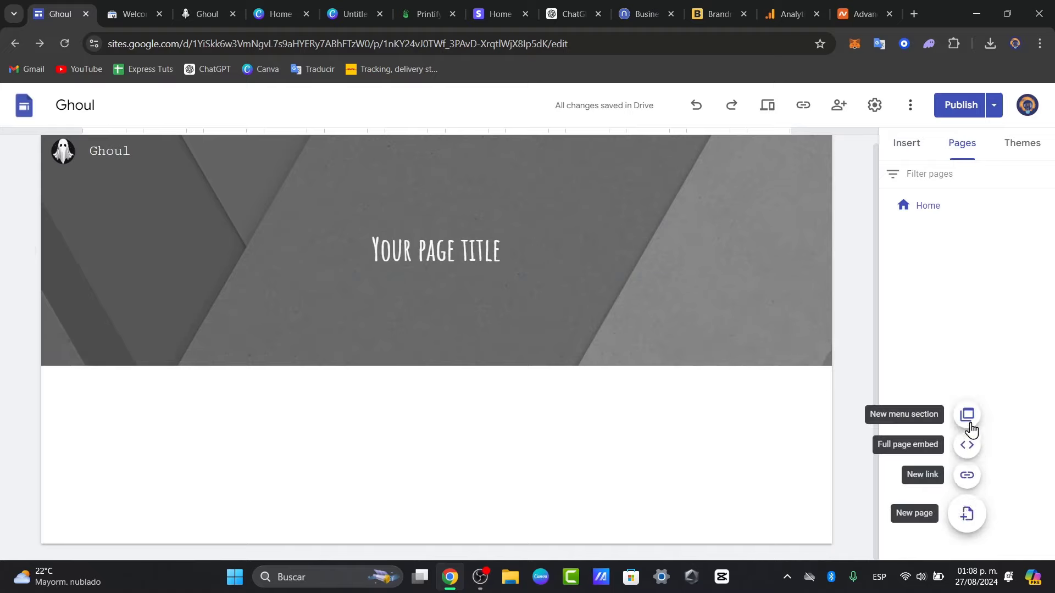
pyautogui.click(966, 516)
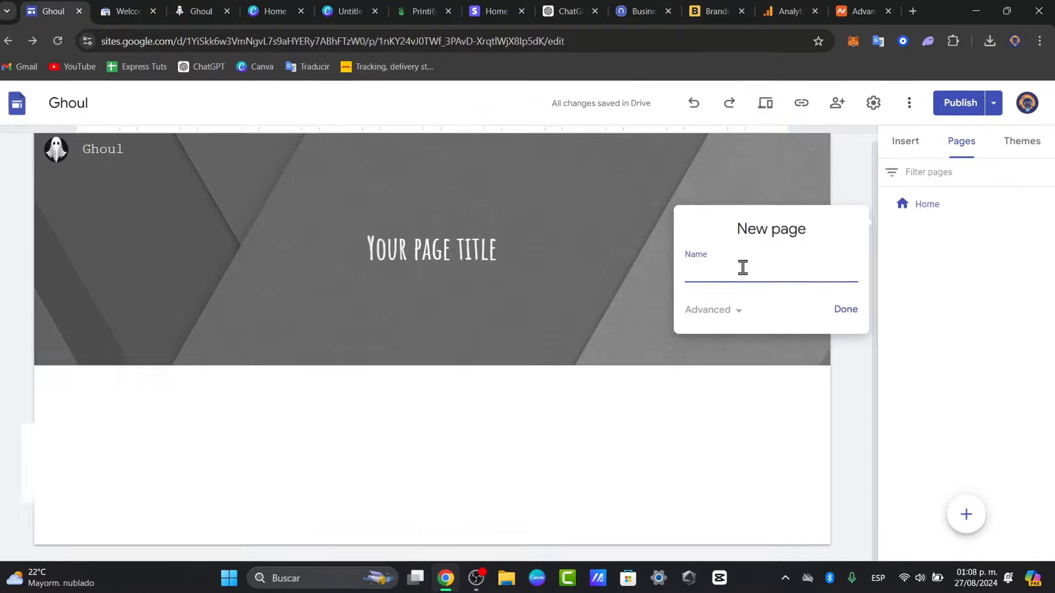
pyautogui.write('Shop')
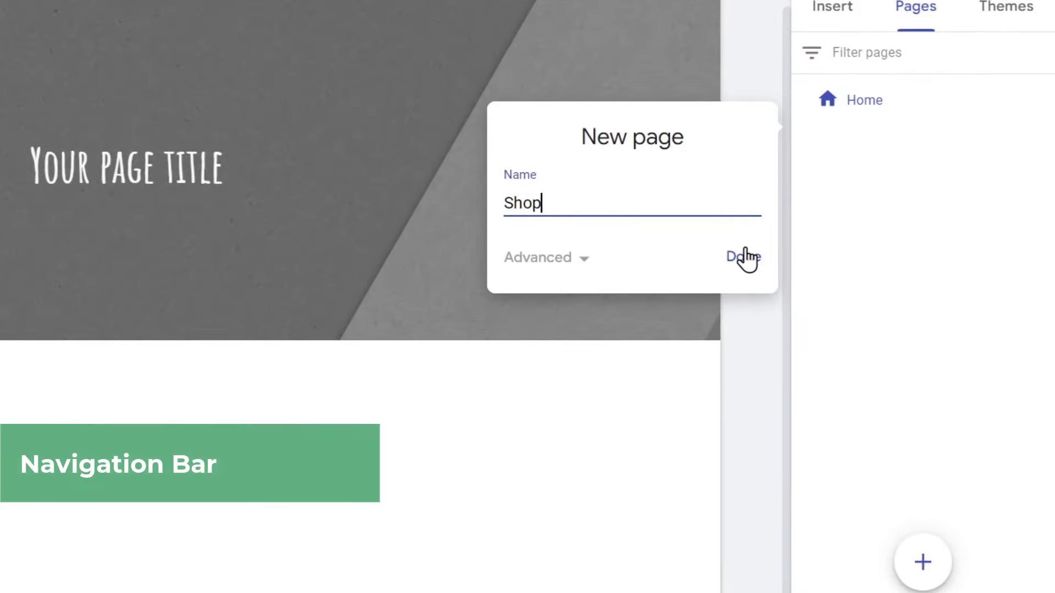
pyautogui.click(744, 256)
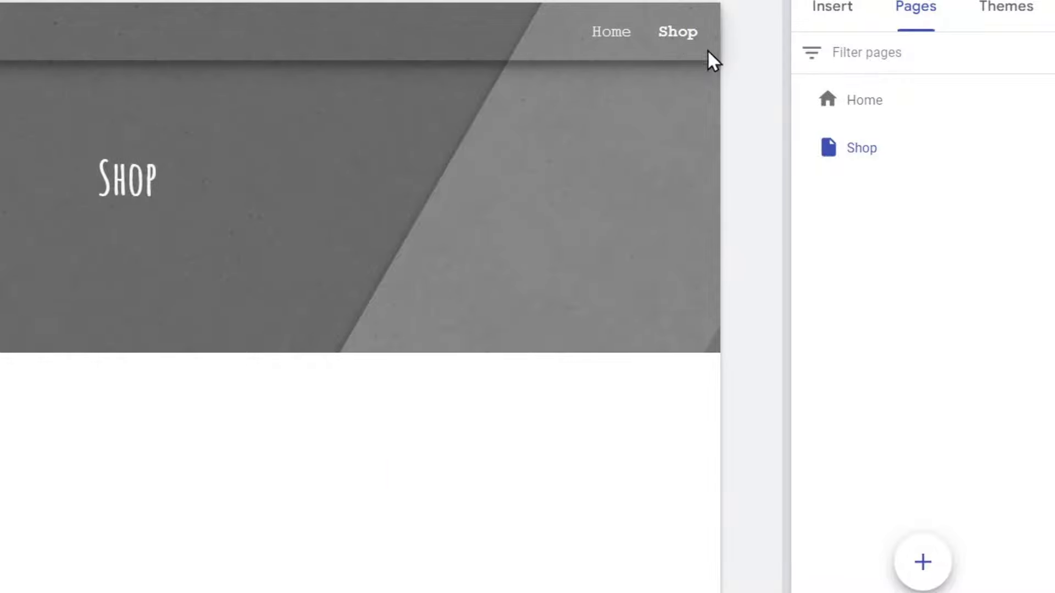
# Add another new page named "Us" after the Shop page
pyautogui.click(926, 560)
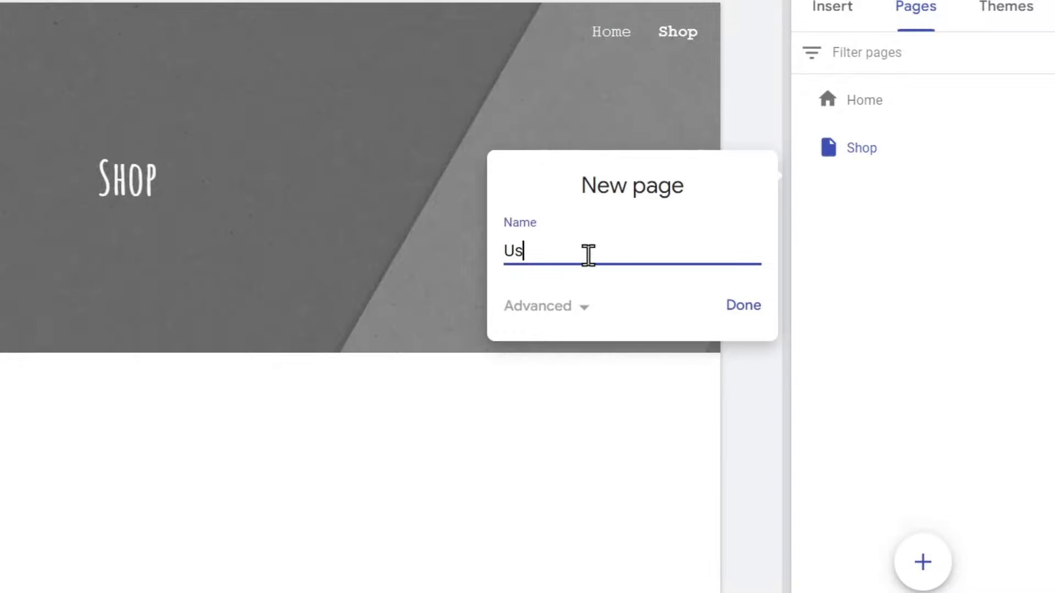
pyautogui.write('Us')
pyautogui.press('Return')
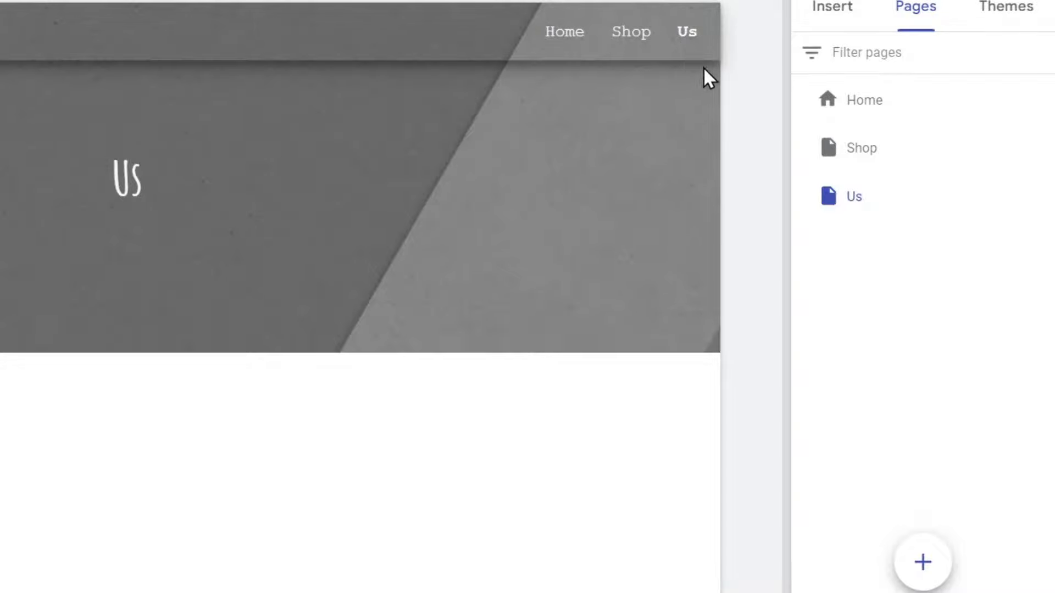
# Add a new page named "Blogs" and reorder it between the Shop and Us pages
pyautogui.click(925, 578)
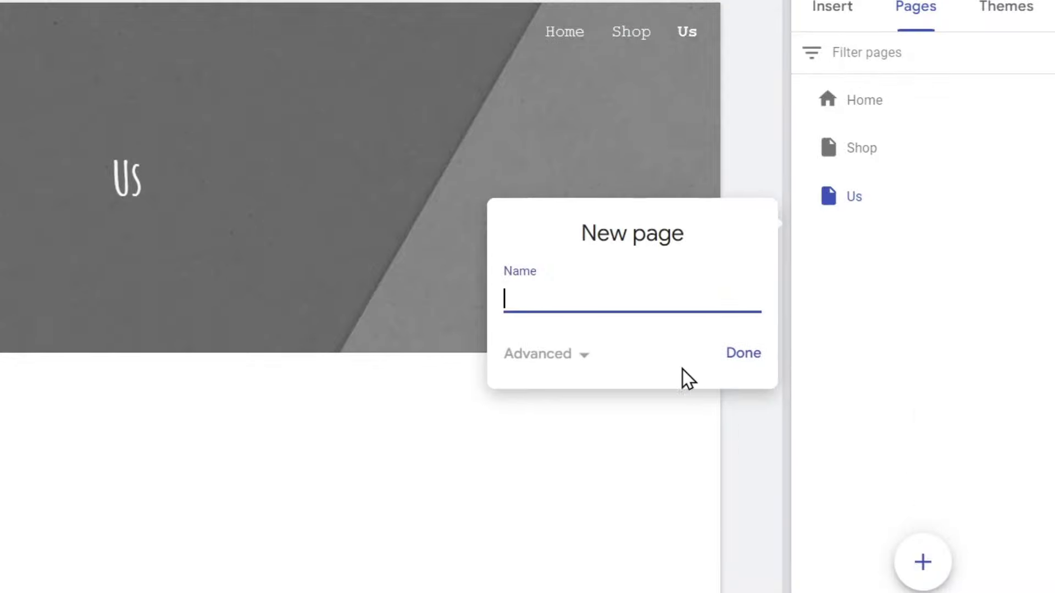
pyautogui.write('Blogs')
pyautogui.press('Return')
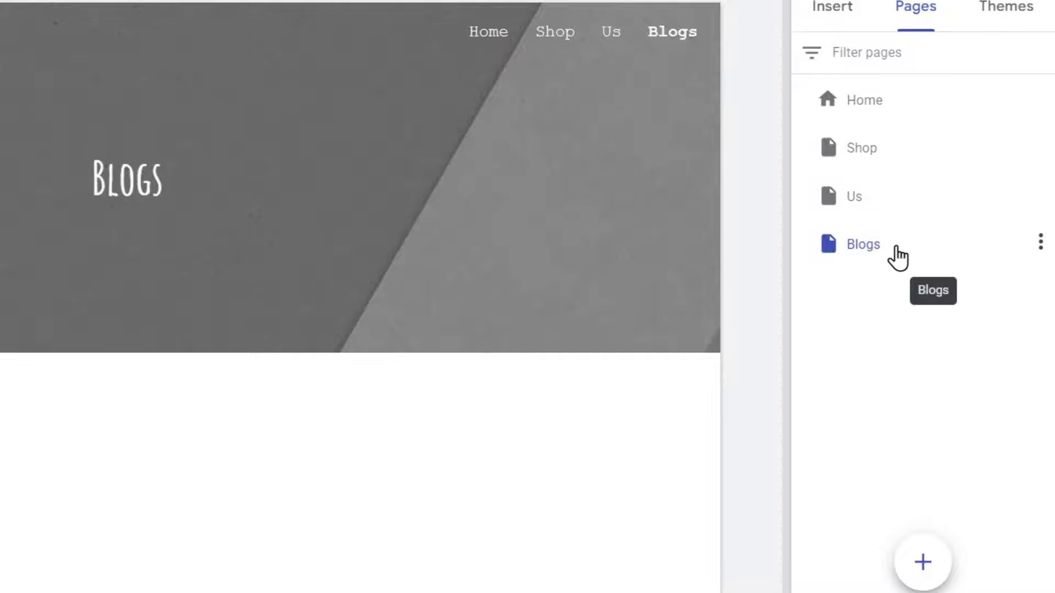
pyautogui.moveTo(898, 244); pyautogui.dragTo(880, 189)
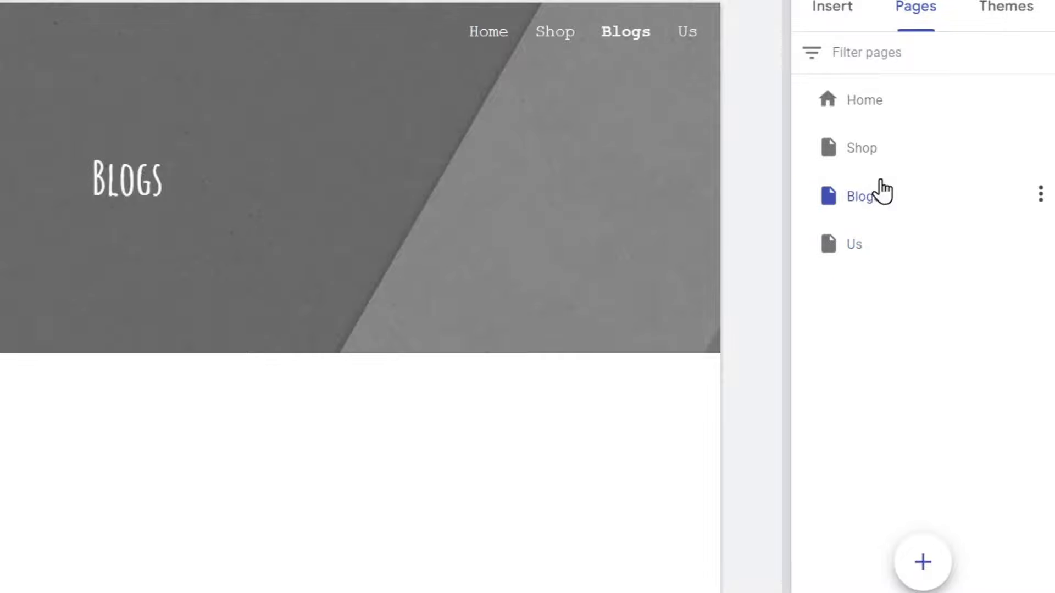
# Create a new page named Men and move it directly below the Shop page
pyautogui.moveTo(930, 561)
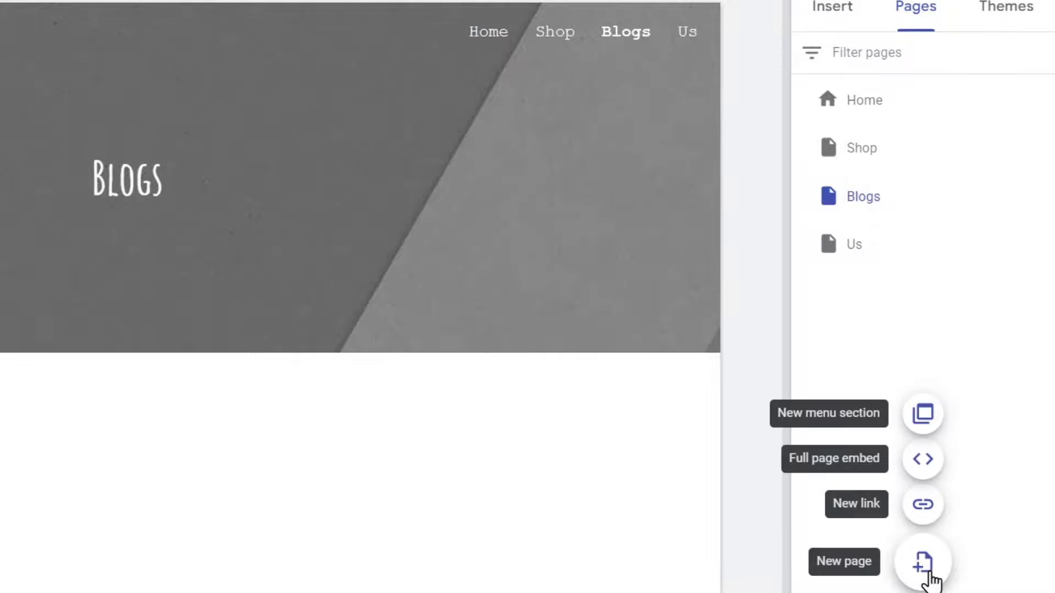
pyautogui.click(922, 563)
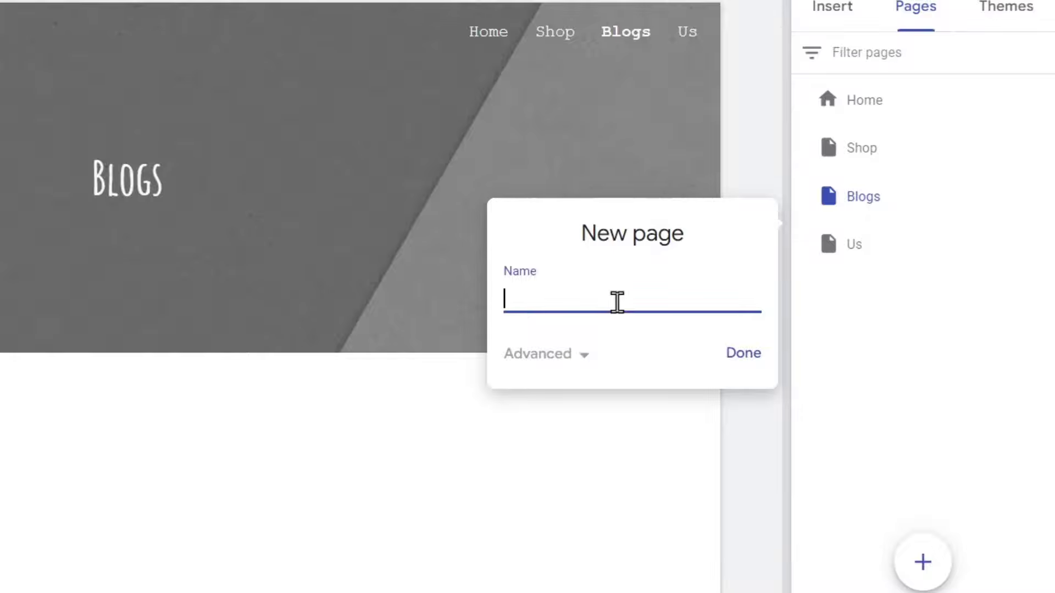
pyautogui.write('Men')
pyautogui.press('Return')
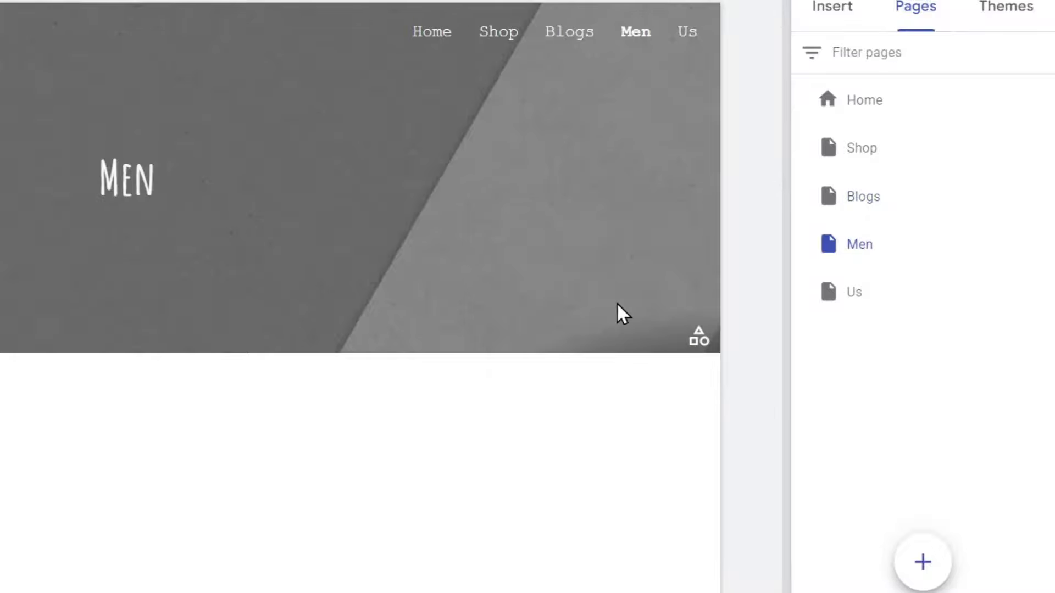
pyautogui.moveTo(904, 241); pyautogui.dragTo(897, 184)
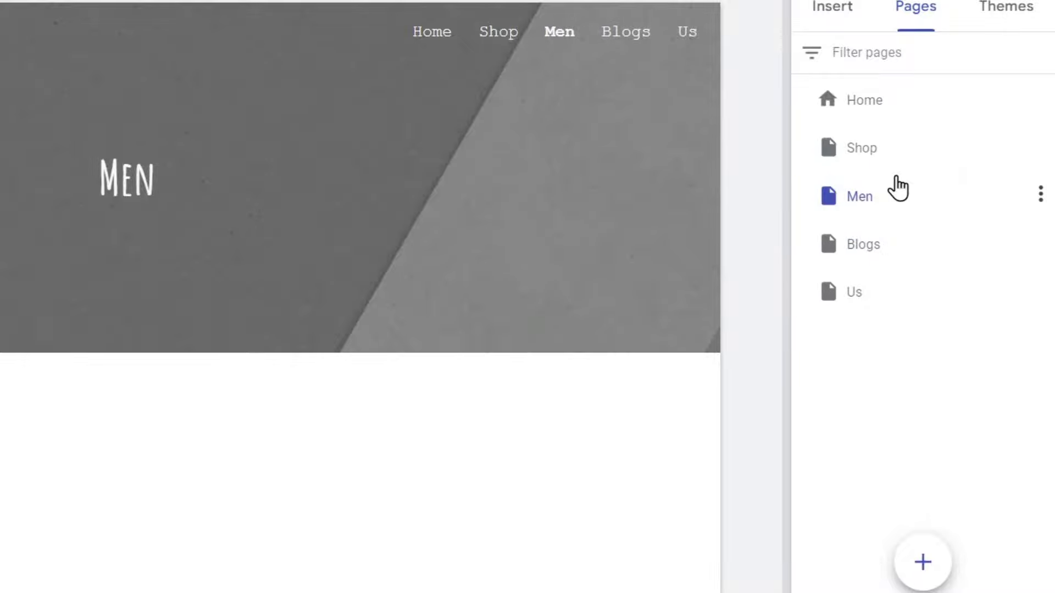
# Create another new page named Women
pyautogui.click(923, 561)
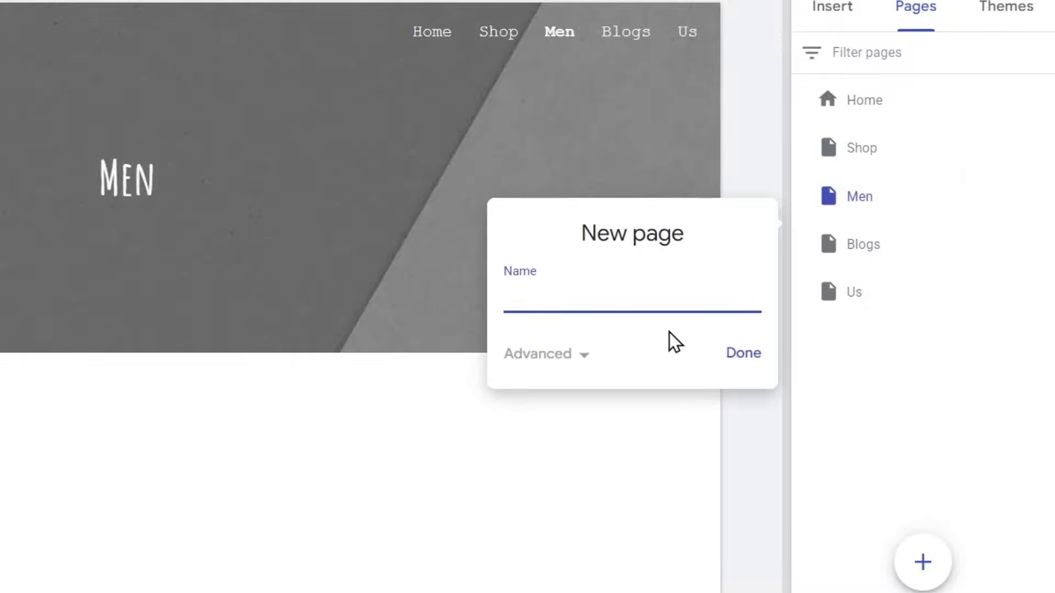
pyautogui.write('Women')
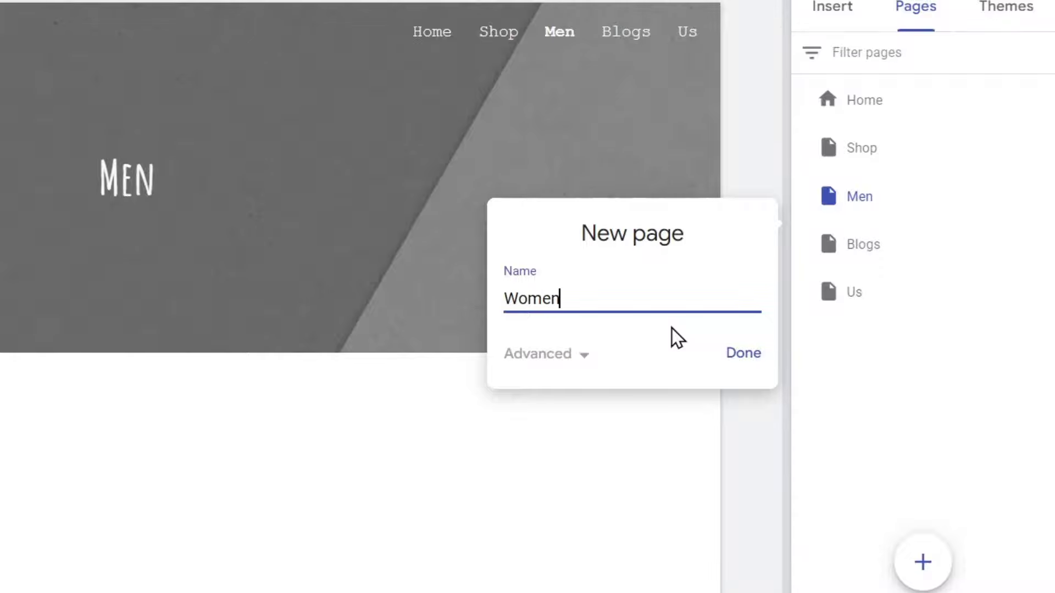
pyautogui.press('Return')
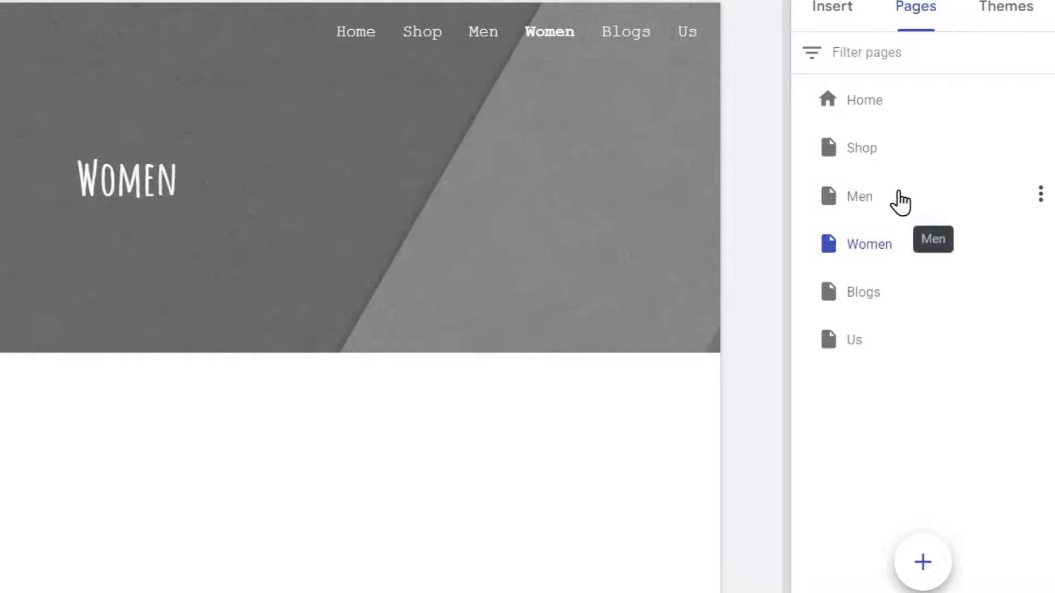
# Nest the Men and Women pages as subpages of Shop and collapse the Shop group
pyautogui.moveTo(909, 202); pyautogui.dragTo(947, 175)
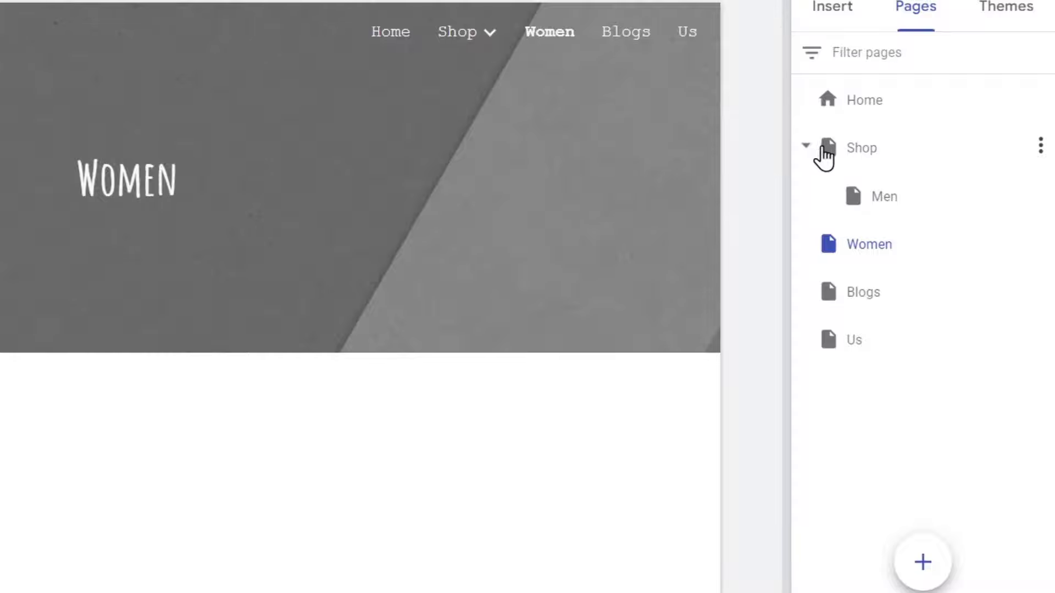
pyautogui.click(807, 147)
pyautogui.click(807, 147)
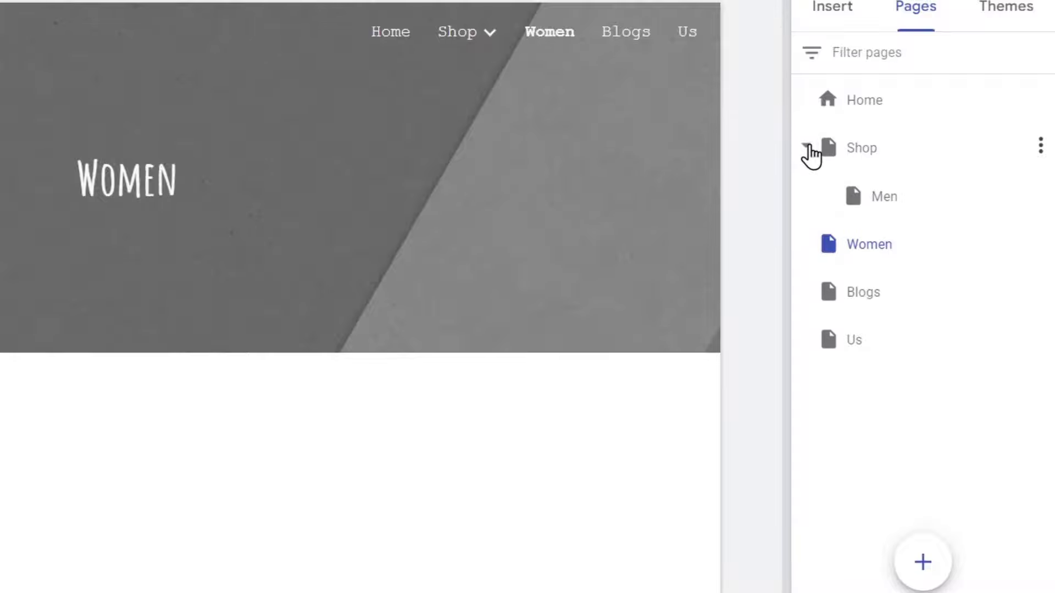
pyautogui.click(807, 147)
pyautogui.moveTo(881, 204); pyautogui.dragTo(883, 165)
pyautogui.moveTo(564, 31)
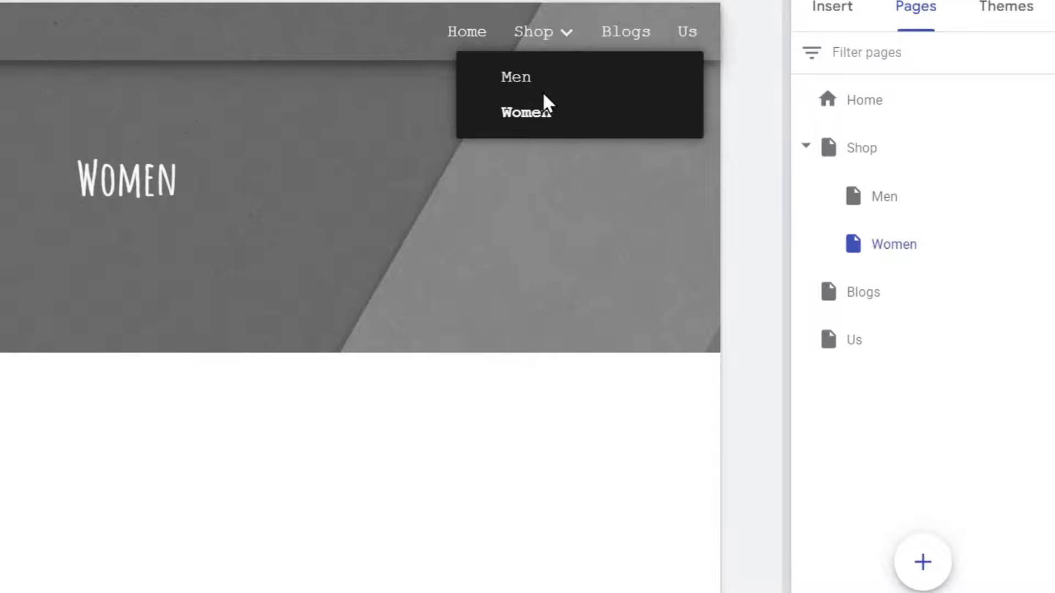
pyautogui.click(806, 146)
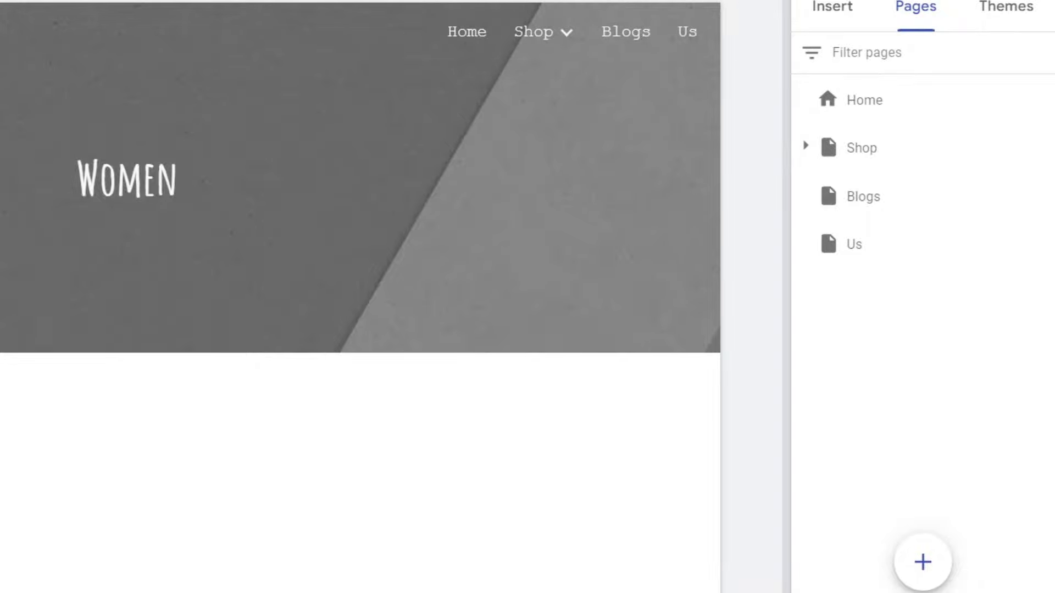
# Try the Side navigation mode in the site settings and restore it to Top
pyautogui.click(802, 1)
pyautogui.click(398, 175)
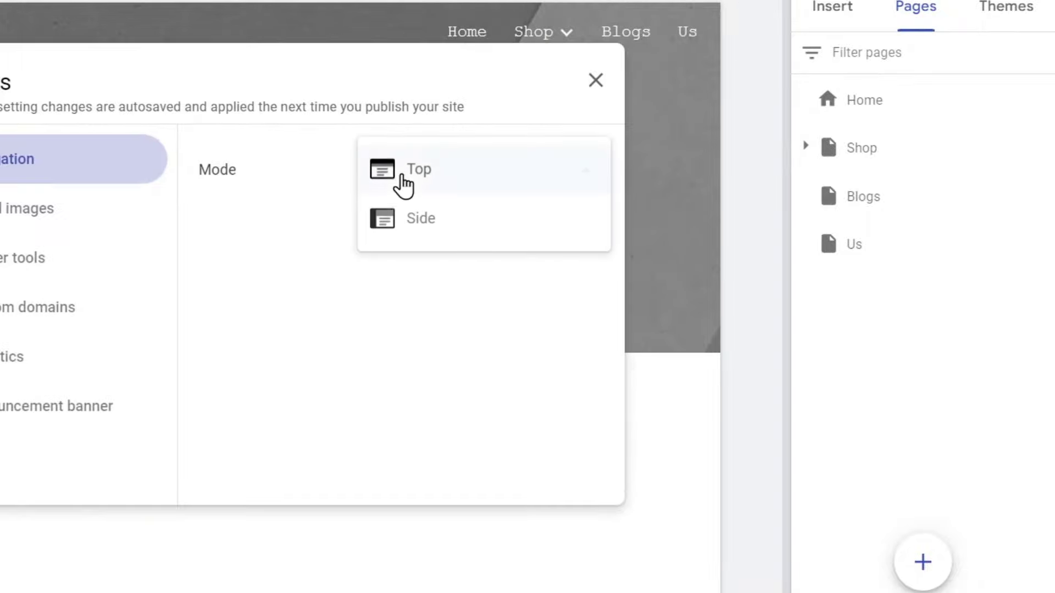
pyautogui.click(438, 217)
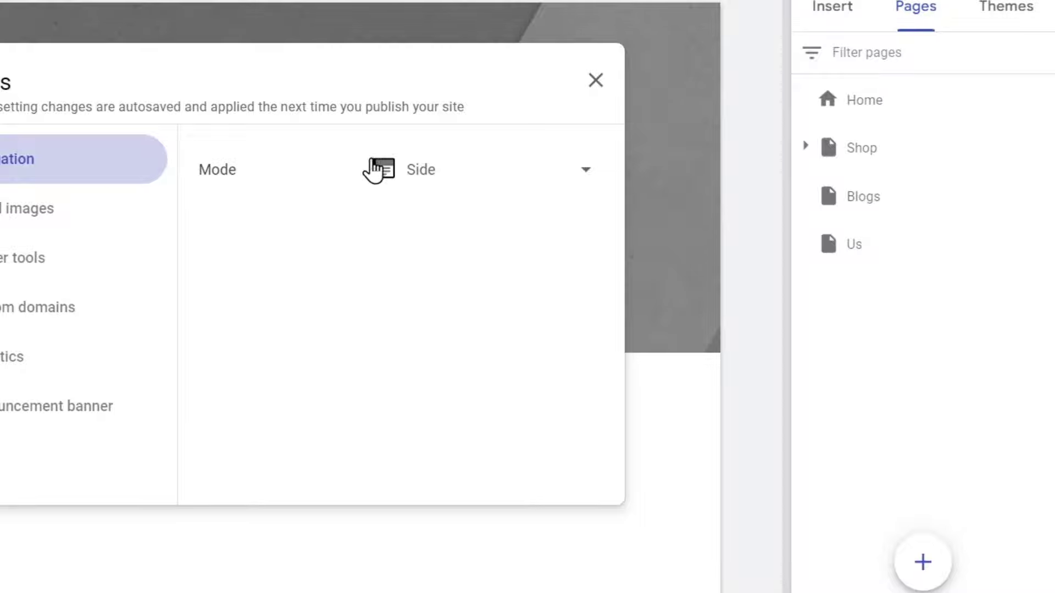
pyautogui.click(412, 178)
pyautogui.click(470, 124)
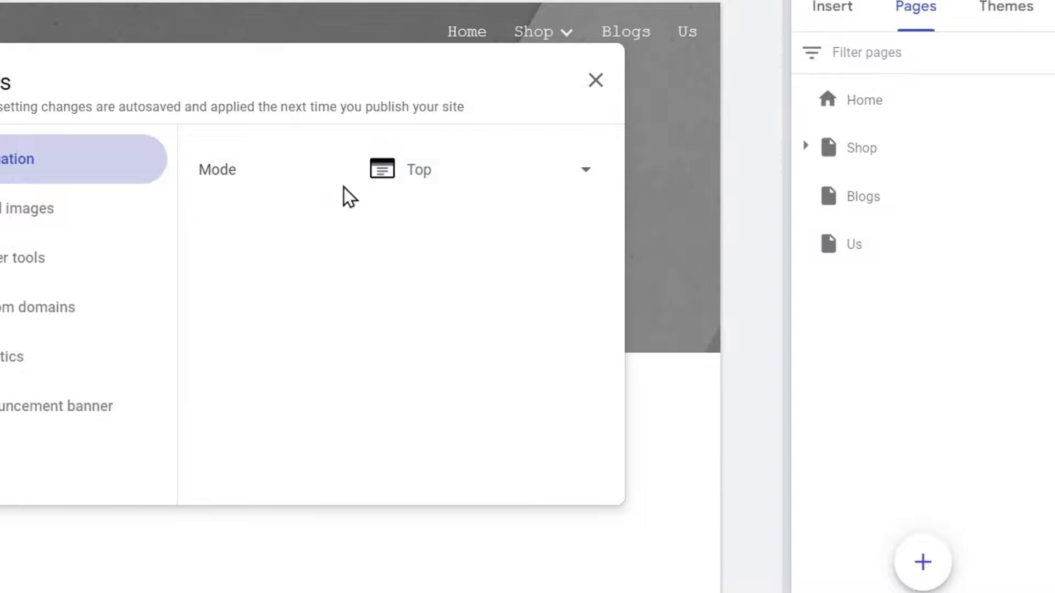
pyautogui.click(596, 83)
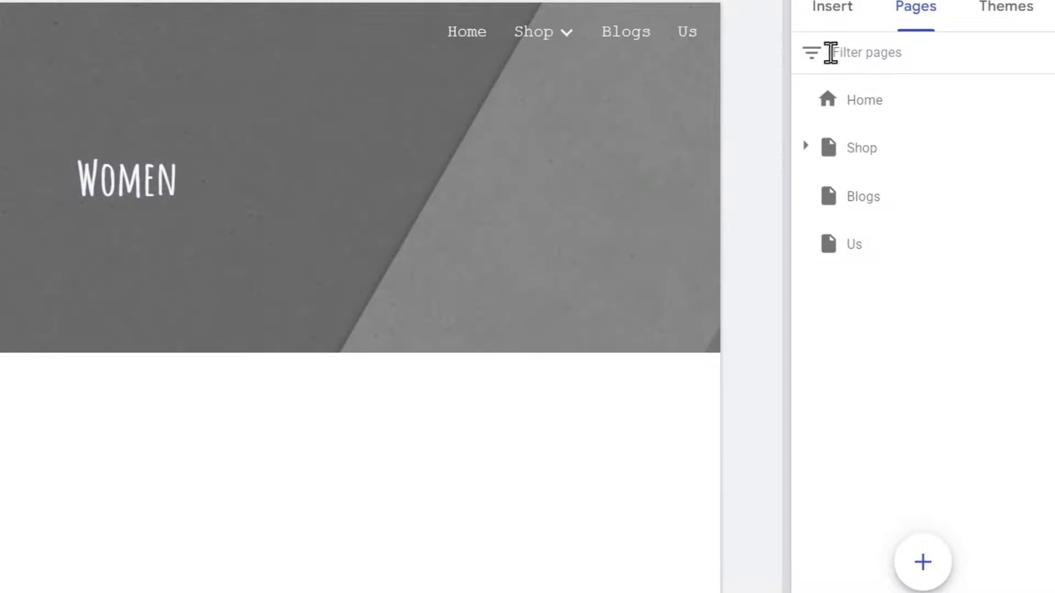
# Review the site settings for navigation, brand images, viewer tools, custom domains, analytics and the announcement banner
pyautogui.click(566, 36)
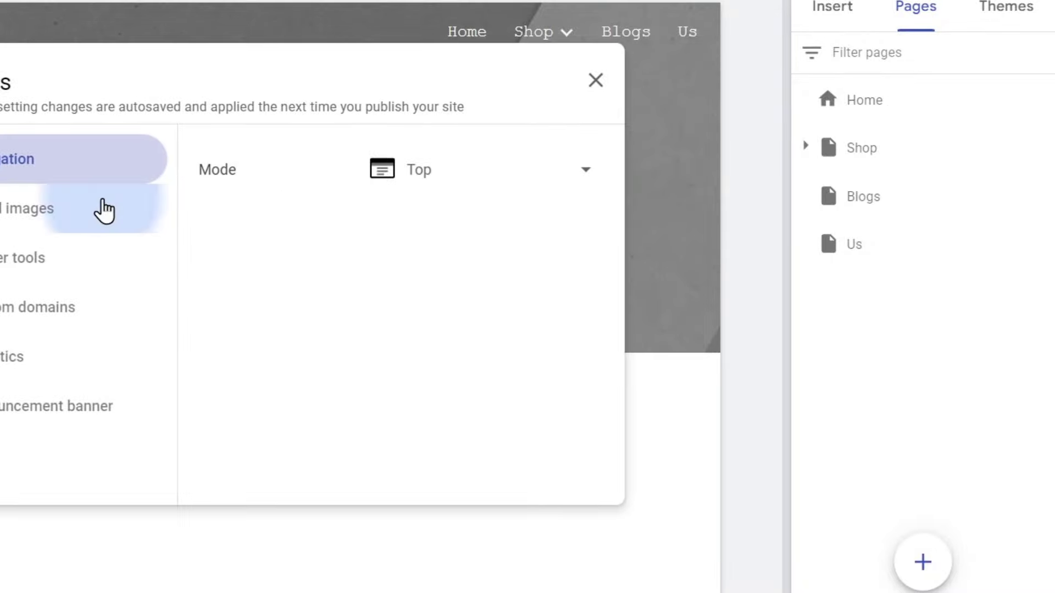
pyautogui.click(103, 209)
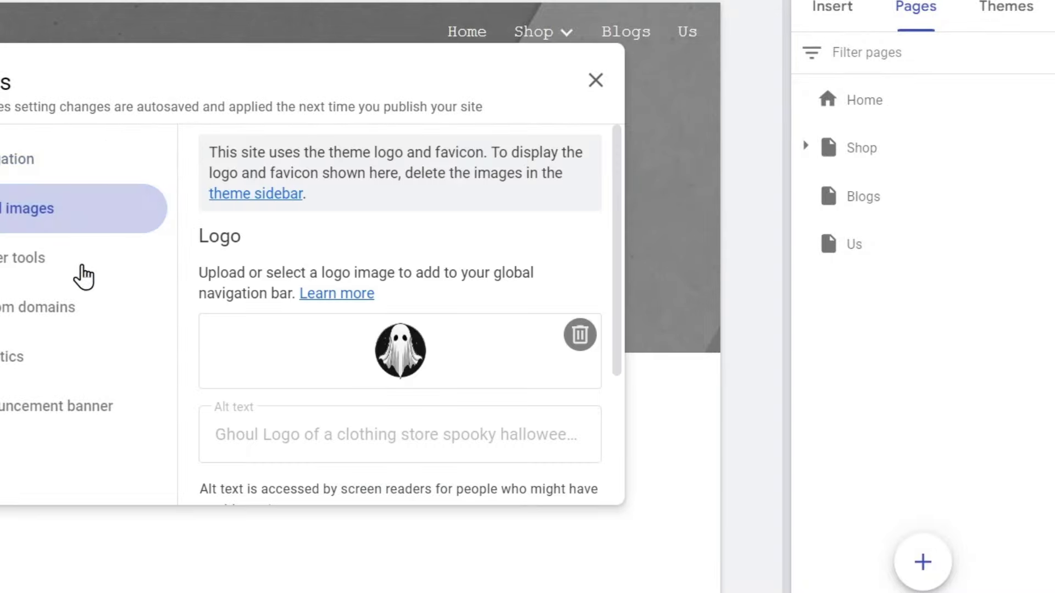
pyautogui.click(84, 279)
pyautogui.click(84, 322)
pyautogui.click(70, 360)
pyautogui.click(49, 198)
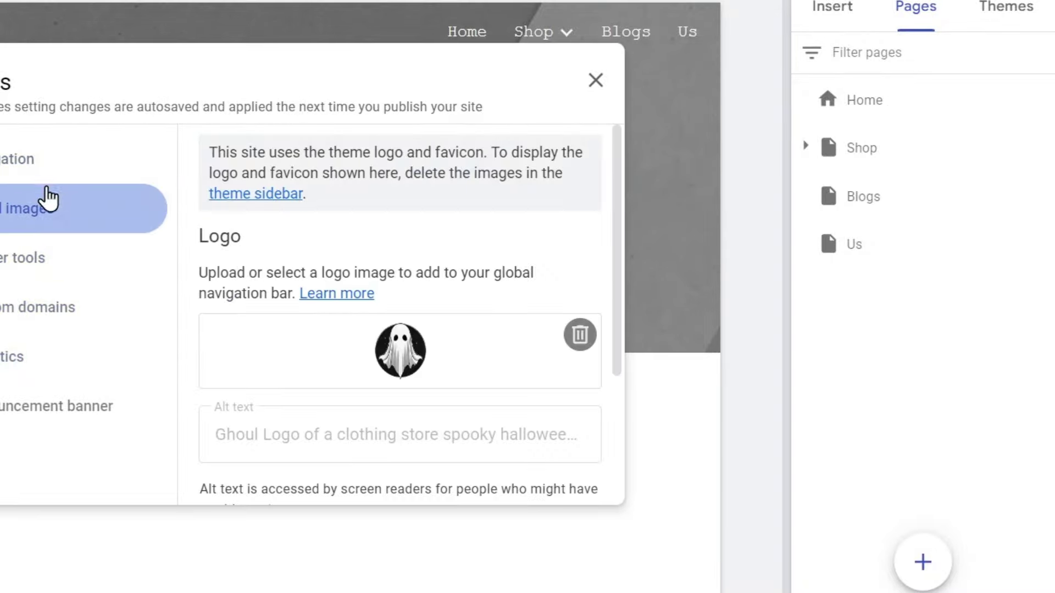
pyautogui.scroll(-4, 266, 266)
pyautogui.click(58, 165)
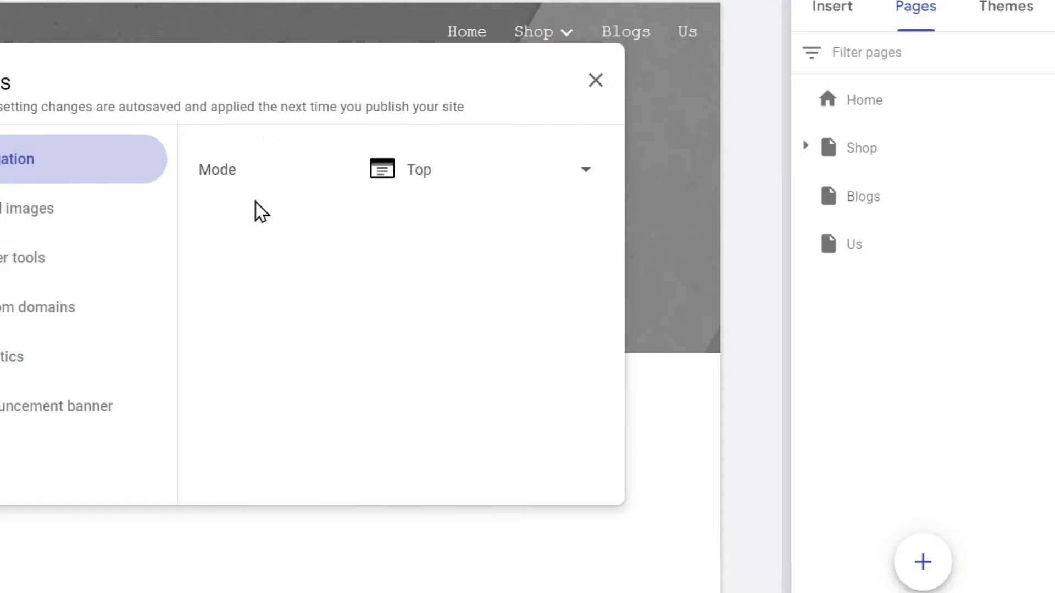
pyautogui.click(370, 165)
pyautogui.click(151, 272)
pyautogui.click(103, 424)
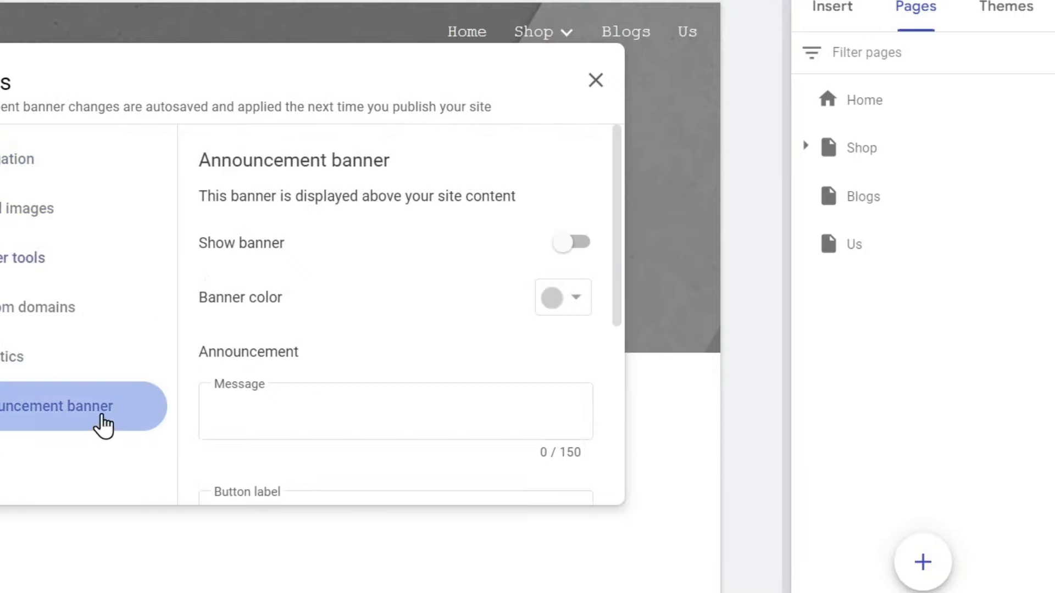
pyautogui.click(83, 231)
pyautogui.scroll(4, 434, 268)
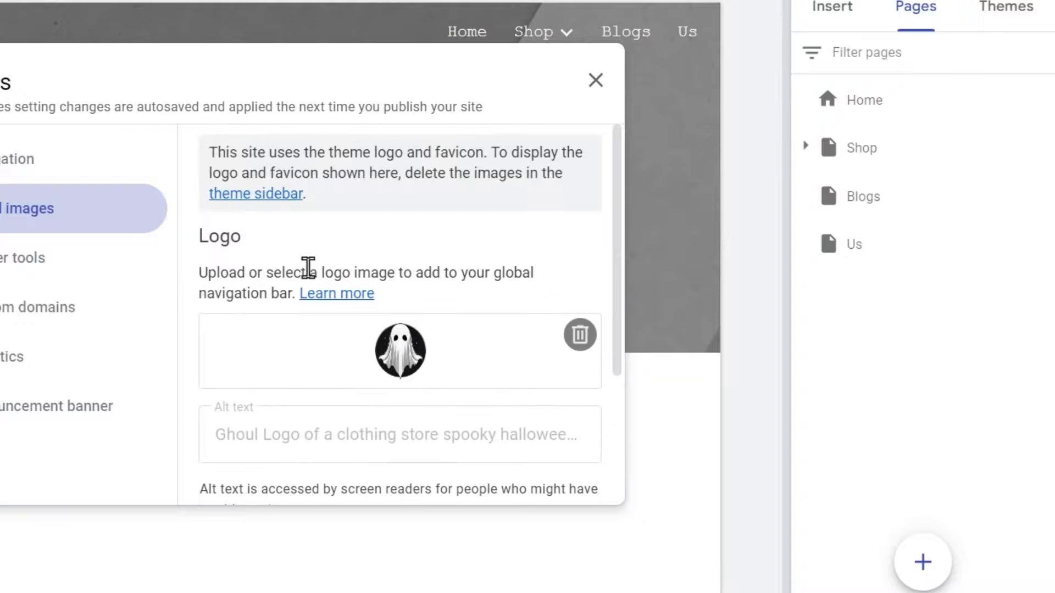
pyautogui.click(83, 276)
pyautogui.click(83, 319)
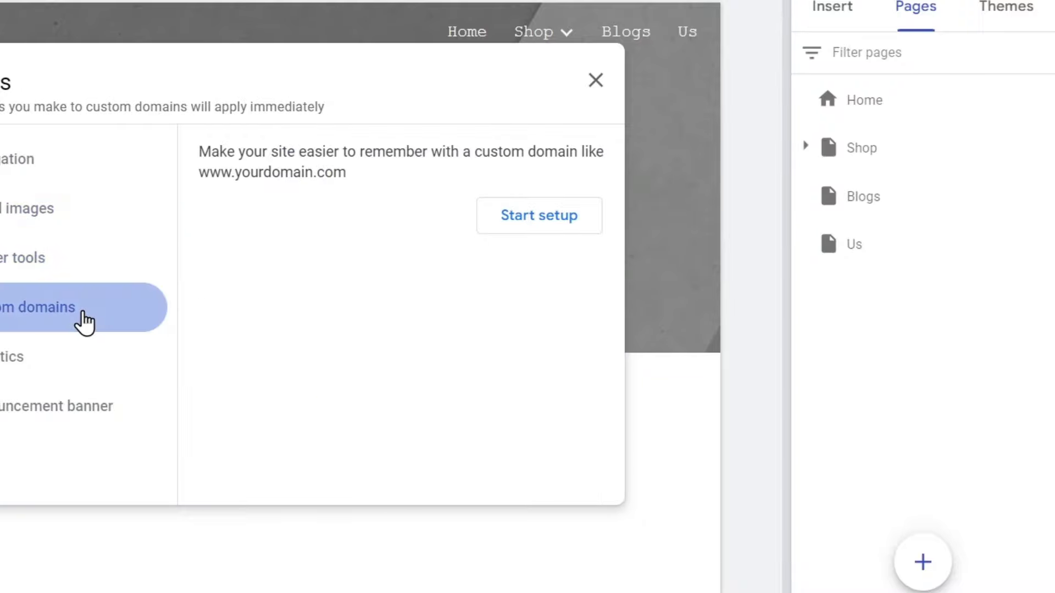
pyautogui.click(596, 80)
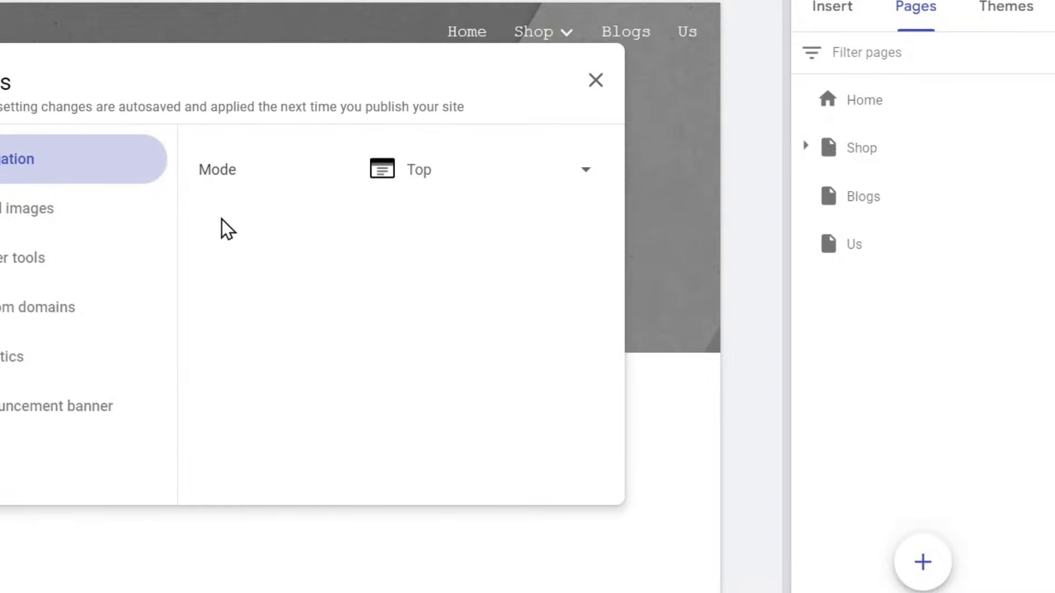
pyautogui.click(490, 171)
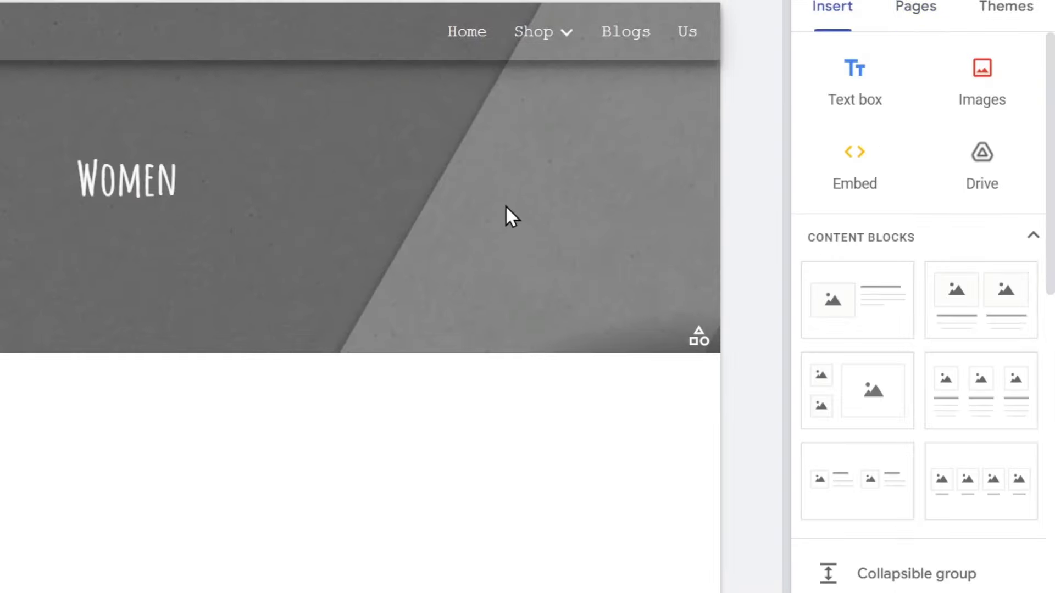
# Switch from the Women page to the Home page for editing
pyautogui.click(74, 214)
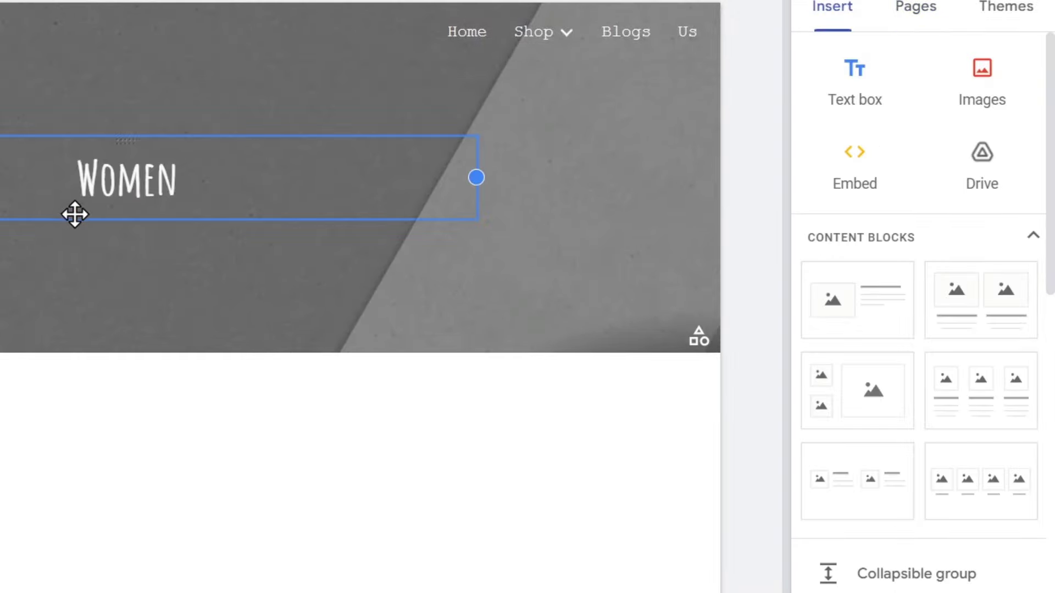
pyautogui.click(117, 177)
pyautogui.click(111, 243)
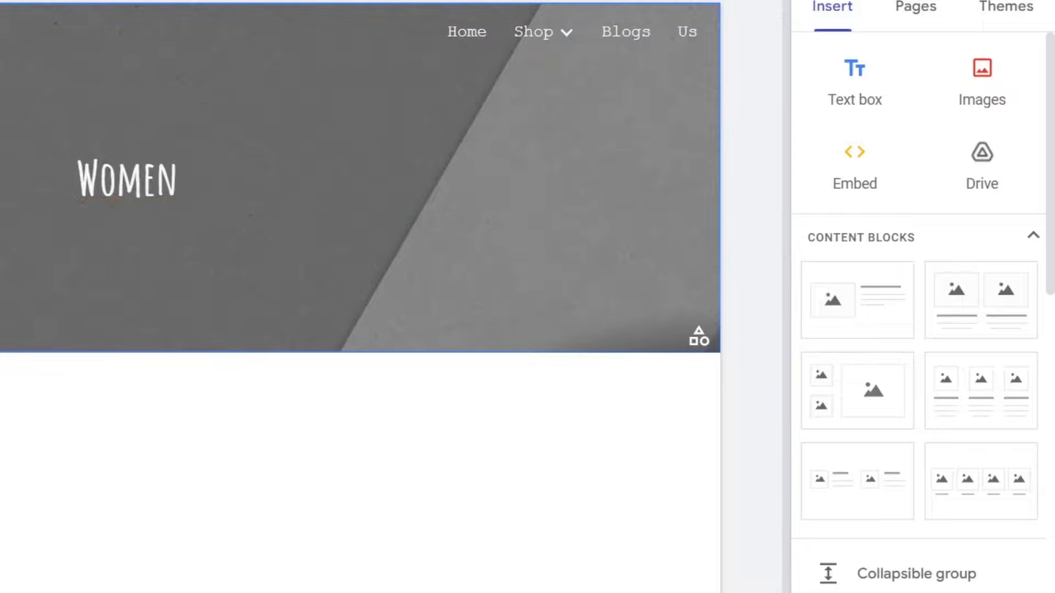
pyautogui.click(468, 34)
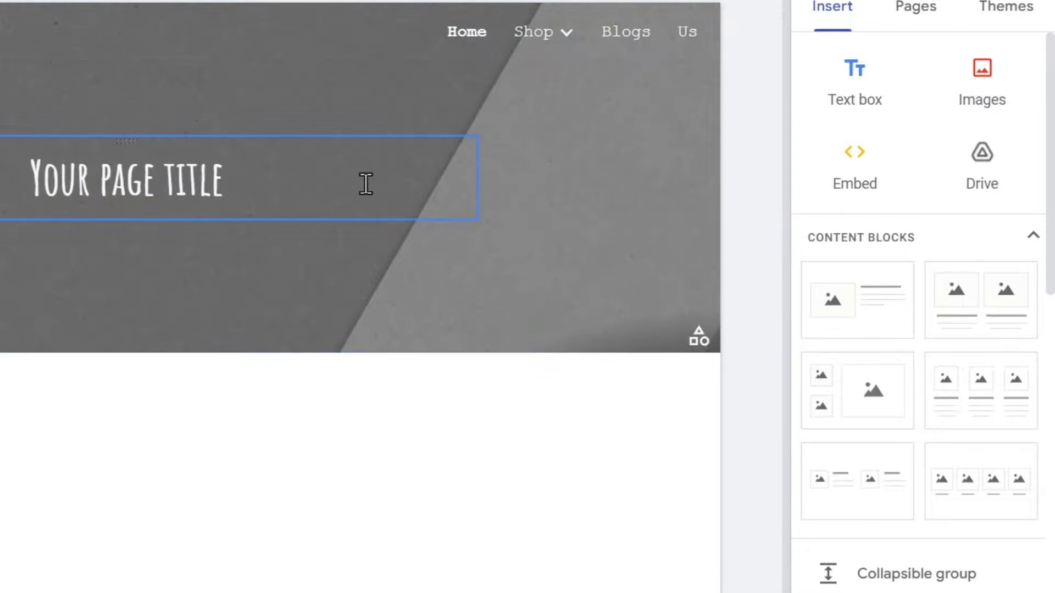
# Compare the Cover, Banner and Title only header types on the Home page and set the header to Banner
pyautogui.moveTo(55, 310)
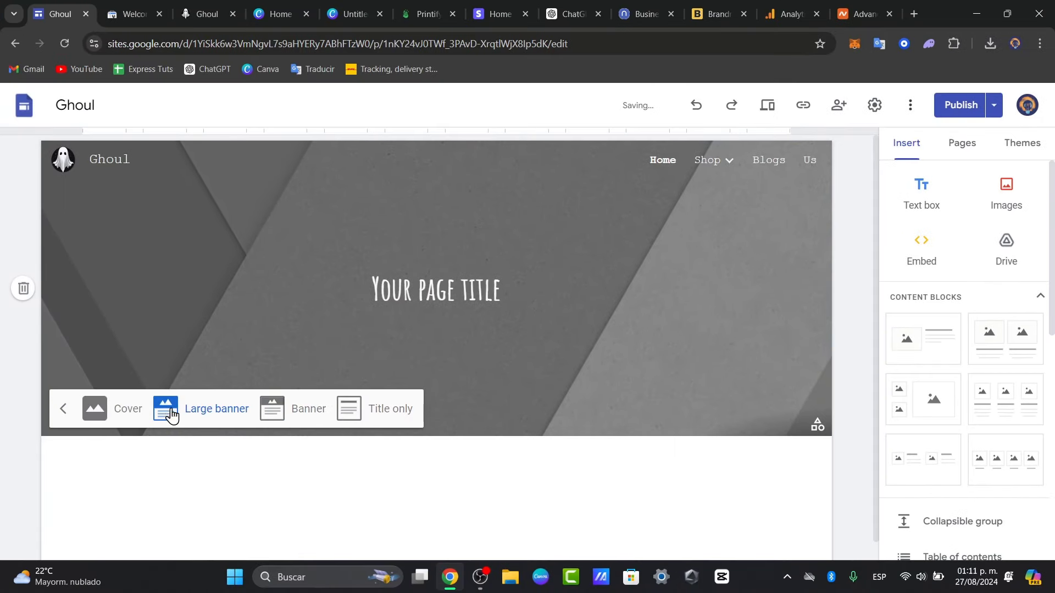
pyautogui.click(0, 421)
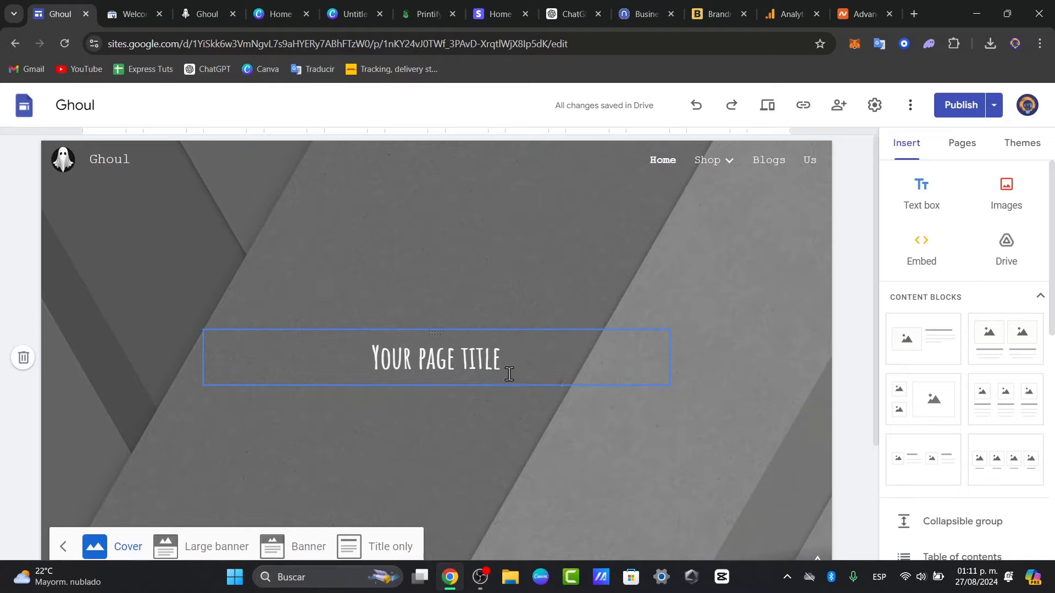
pyautogui.scroll(-3, 503, 446)
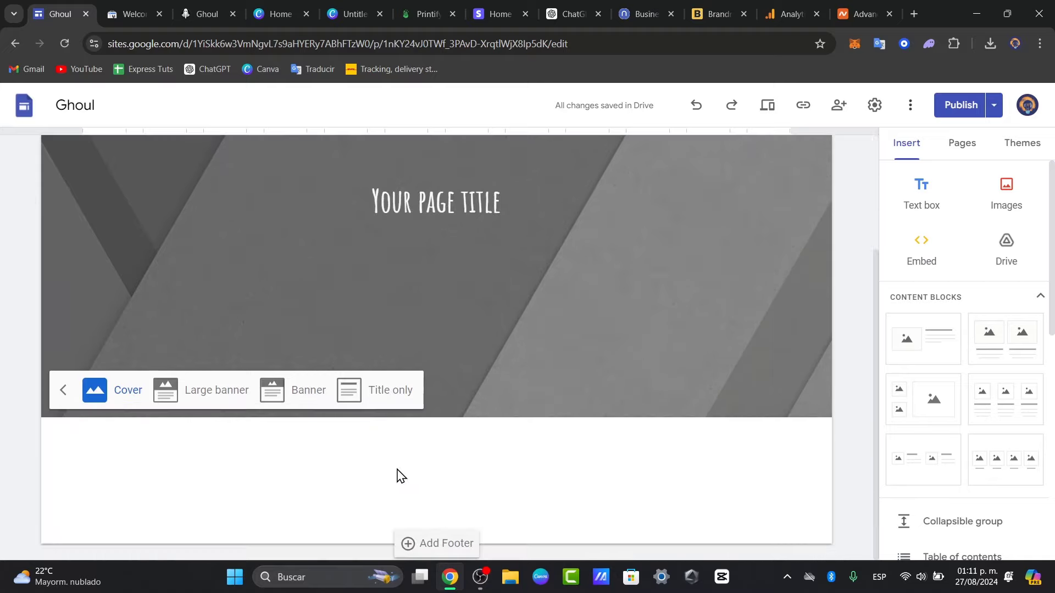
pyautogui.click(306, 391)
pyautogui.click(408, 354)
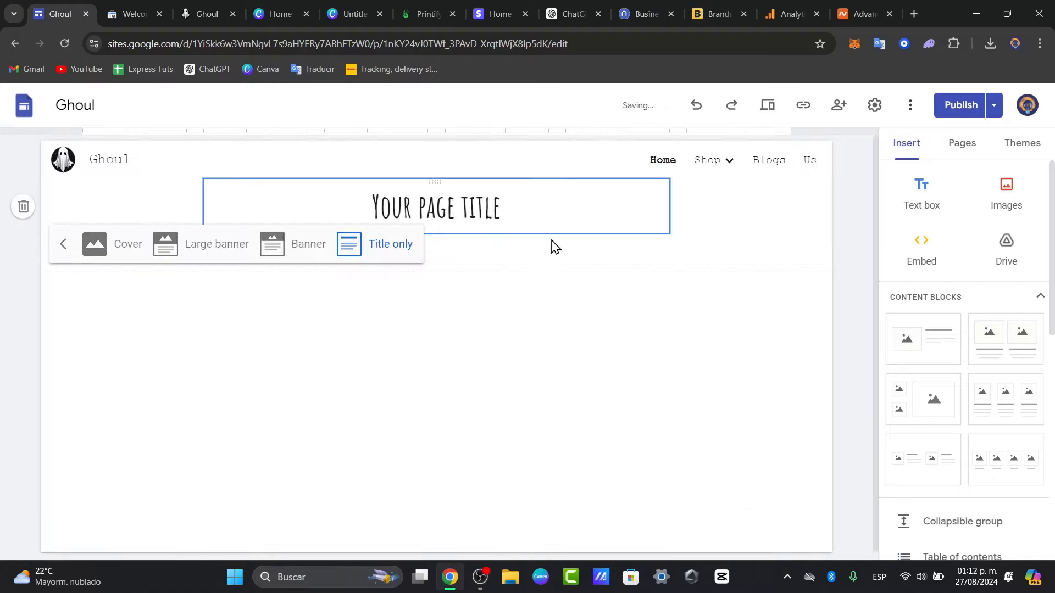
pyautogui.click(297, 244)
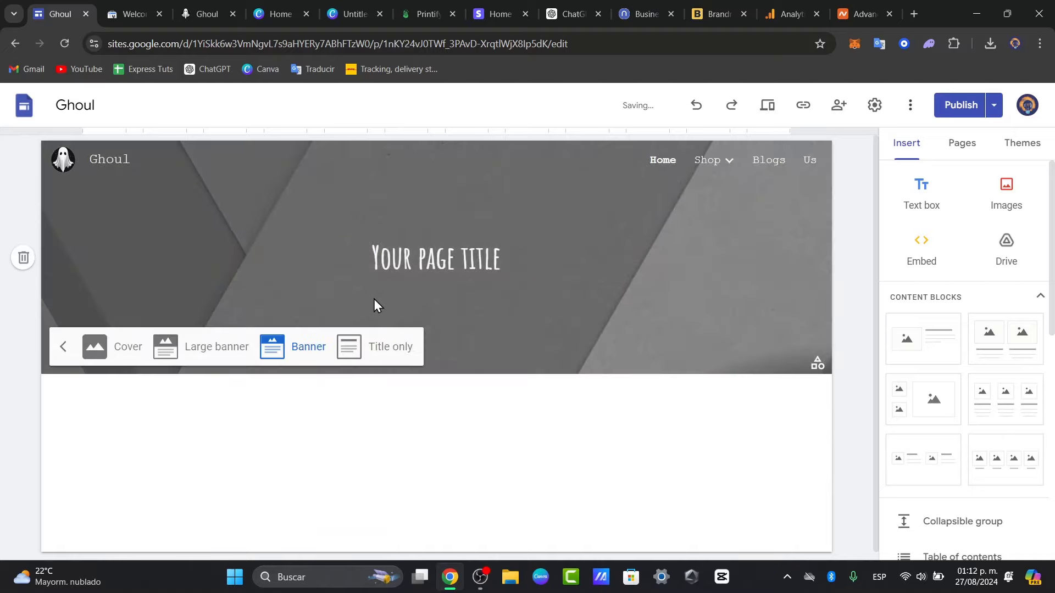
pyautogui.click(412, 348)
pyautogui.click(306, 244)
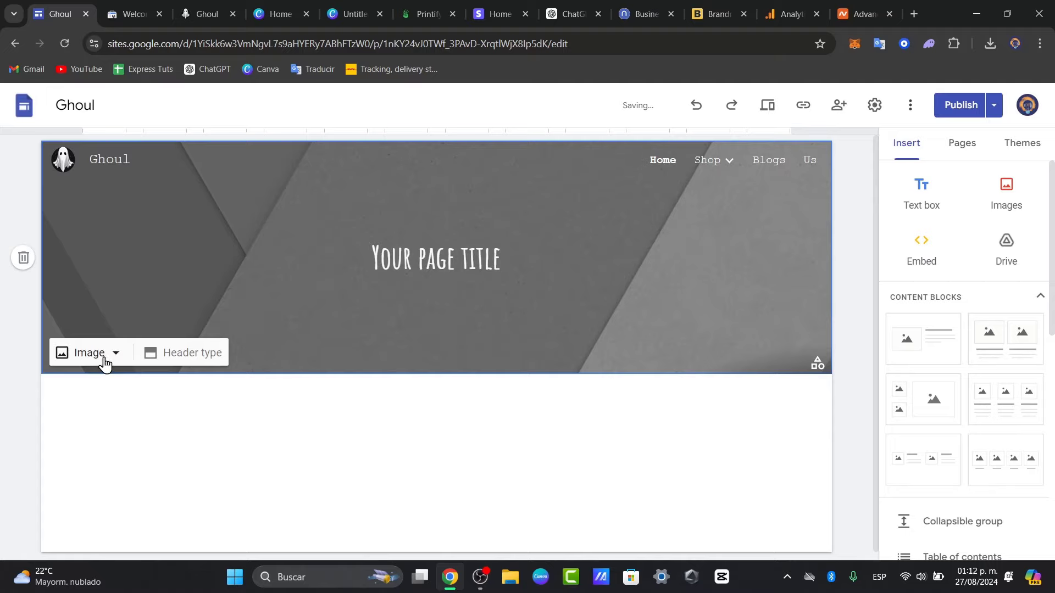
# Search Google Images for "halloween clothes" to find a background picture for the Home page header
pyautogui.click(104, 356)
pyautogui.click(104, 426)
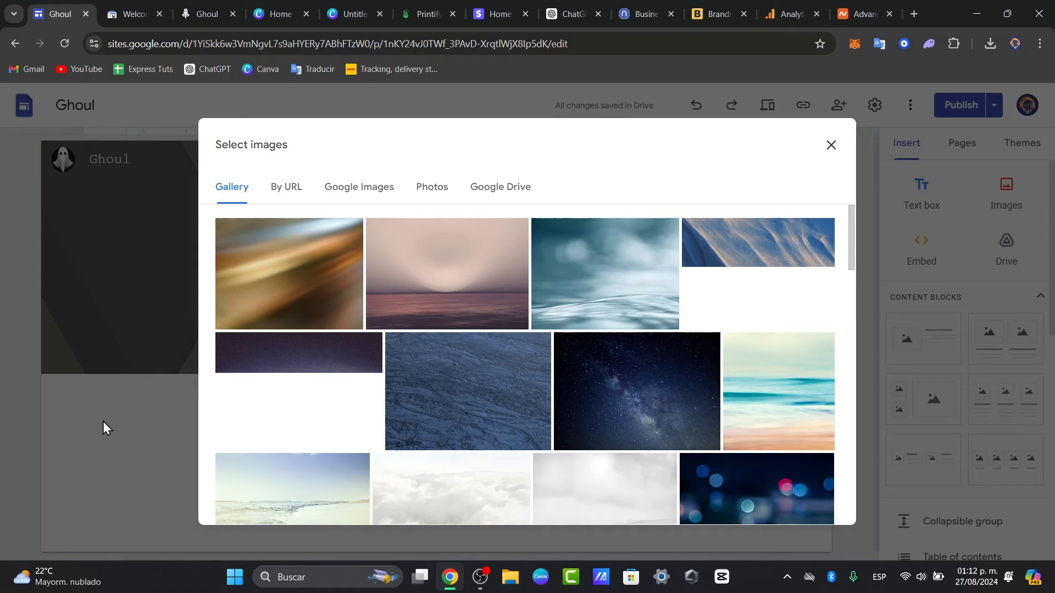
pyautogui.click(398, 194)
pyautogui.write('hal')
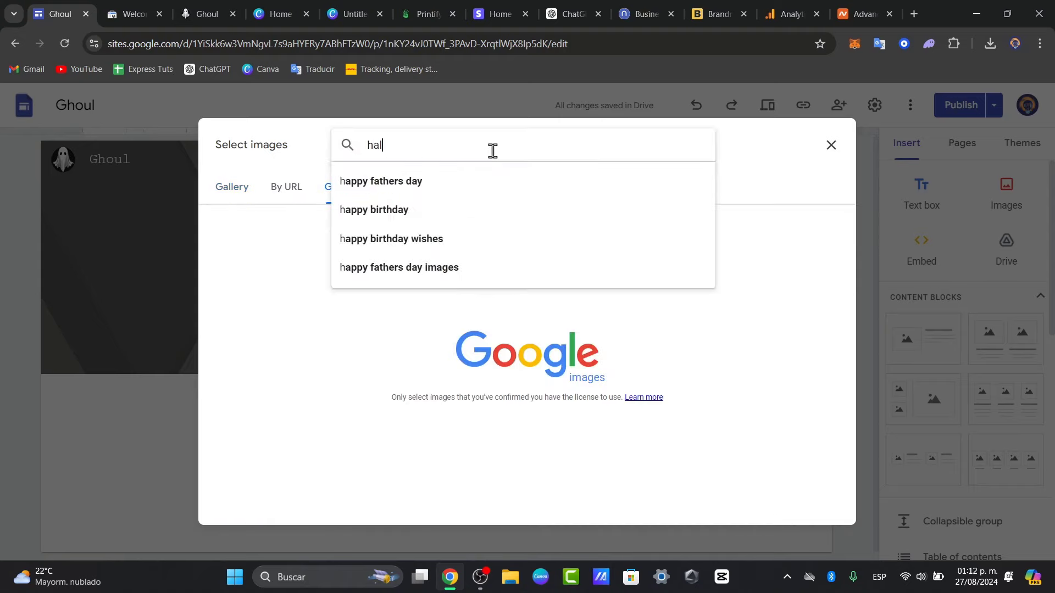
pyautogui.write('loween cloth')
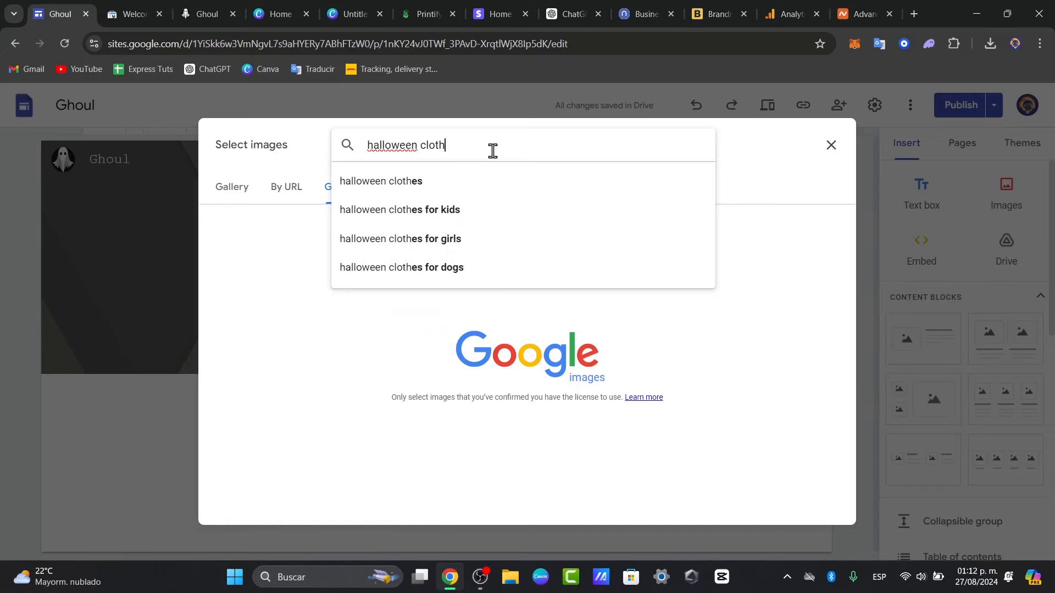
pyautogui.write('es')
pyautogui.press('Return')
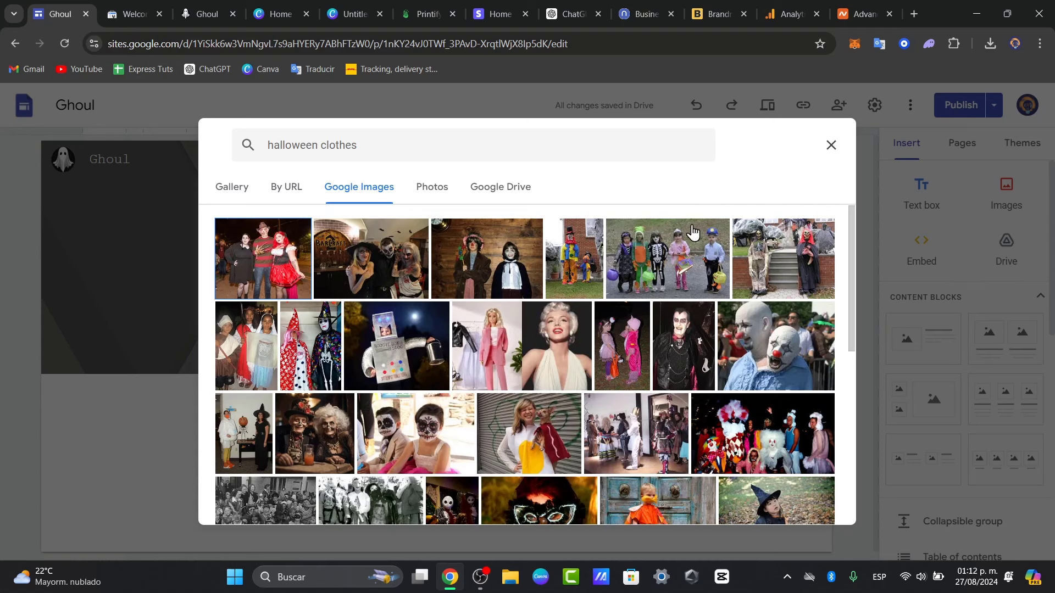
# Insert the photo of the group with skull-painted faces and flower headdresses as the Home page header image
pyautogui.scroll(-3, 679, 255)
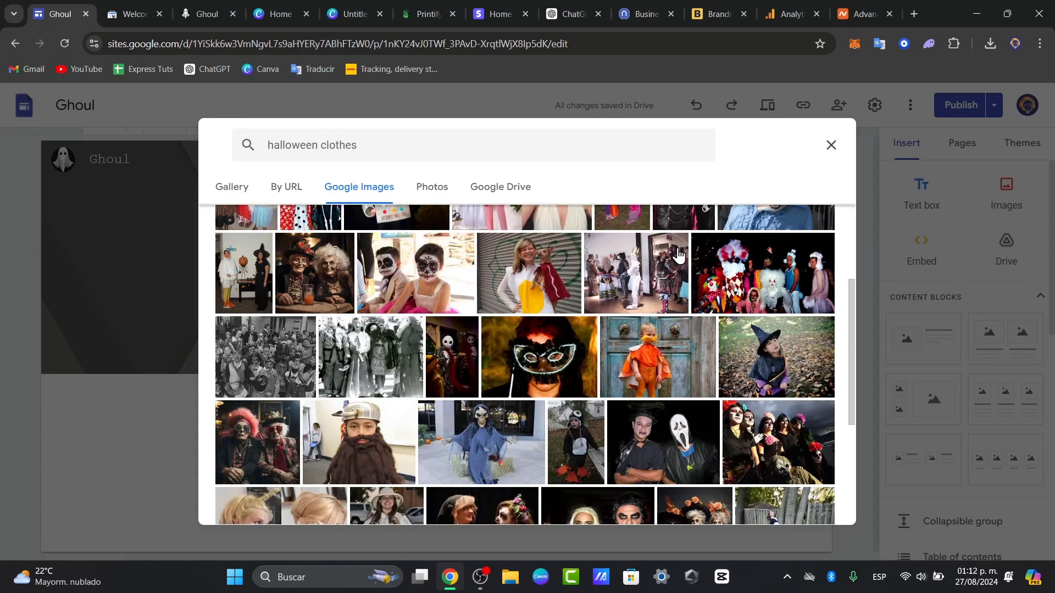
pyautogui.scroll(-3, 679, 255)
pyautogui.click(760, 280)
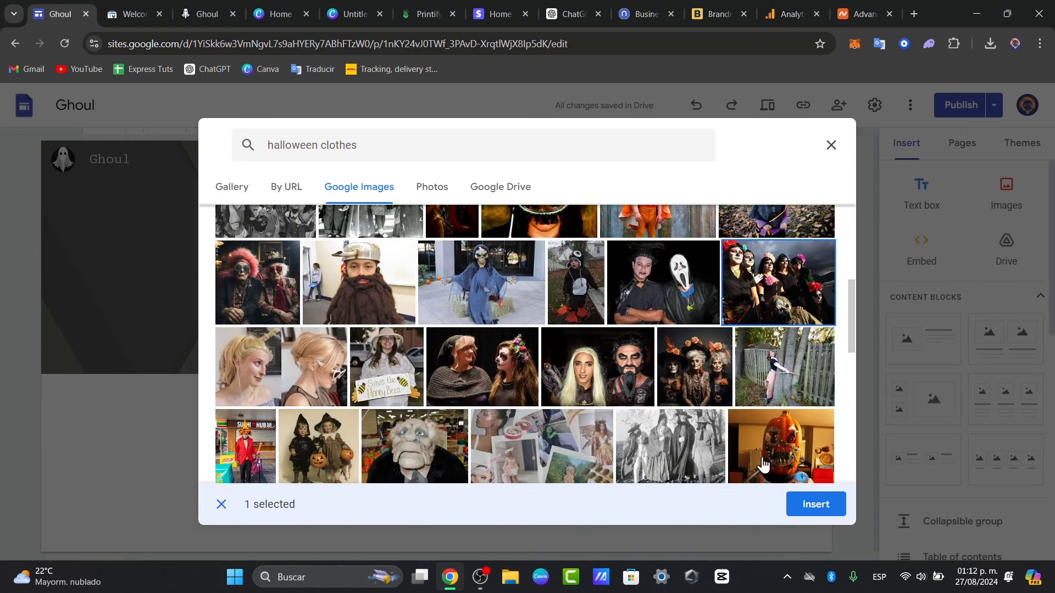
pyautogui.click(834, 507)
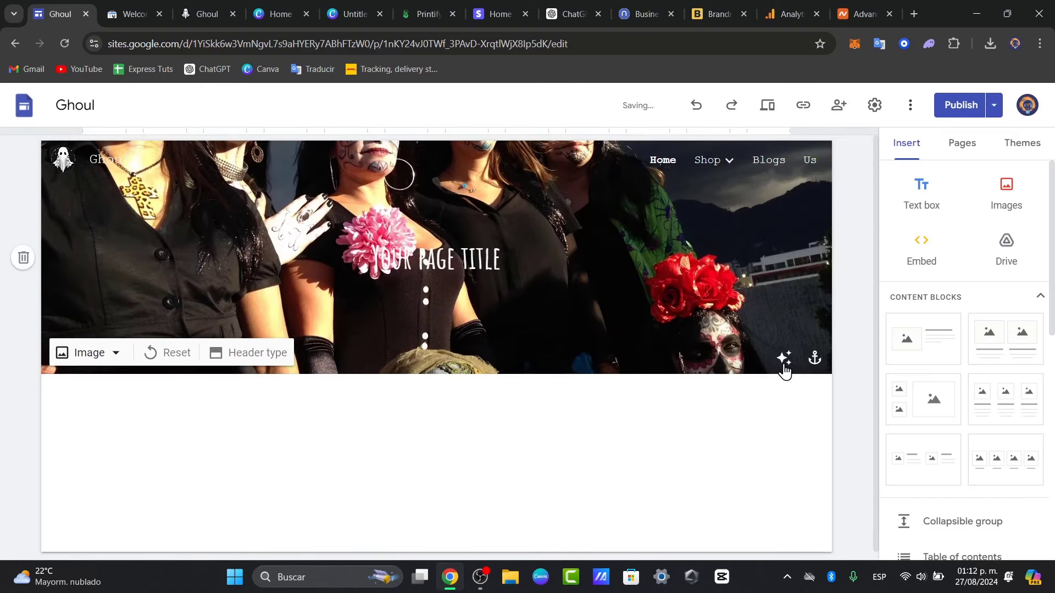
# Compare the top, center and bottom anchor positions for the header image and set the anchor to bottom
pyautogui.click(815, 357)
pyautogui.click(765, 429)
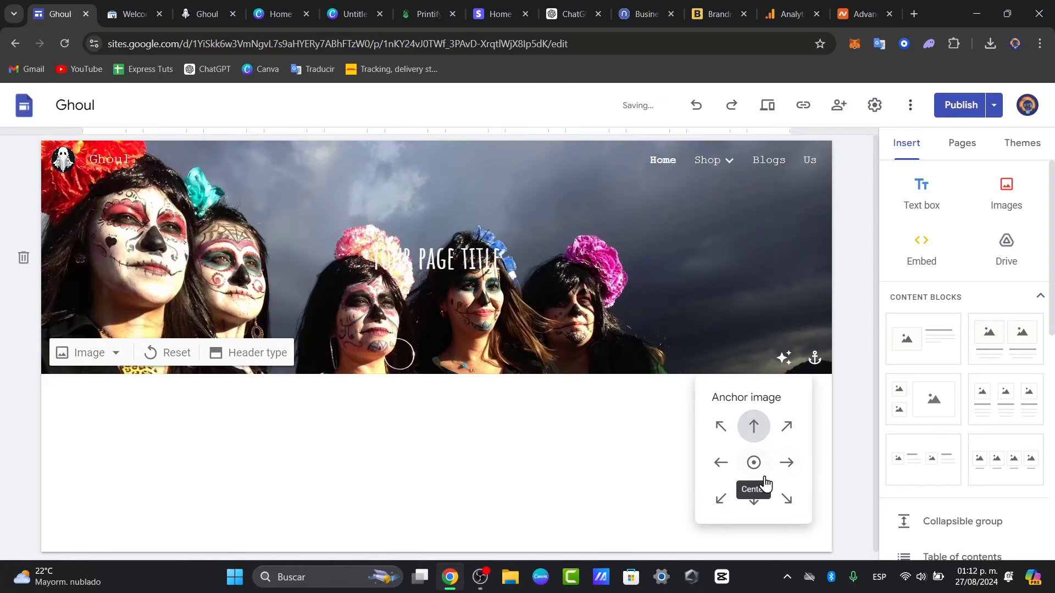
pyautogui.click(758, 498)
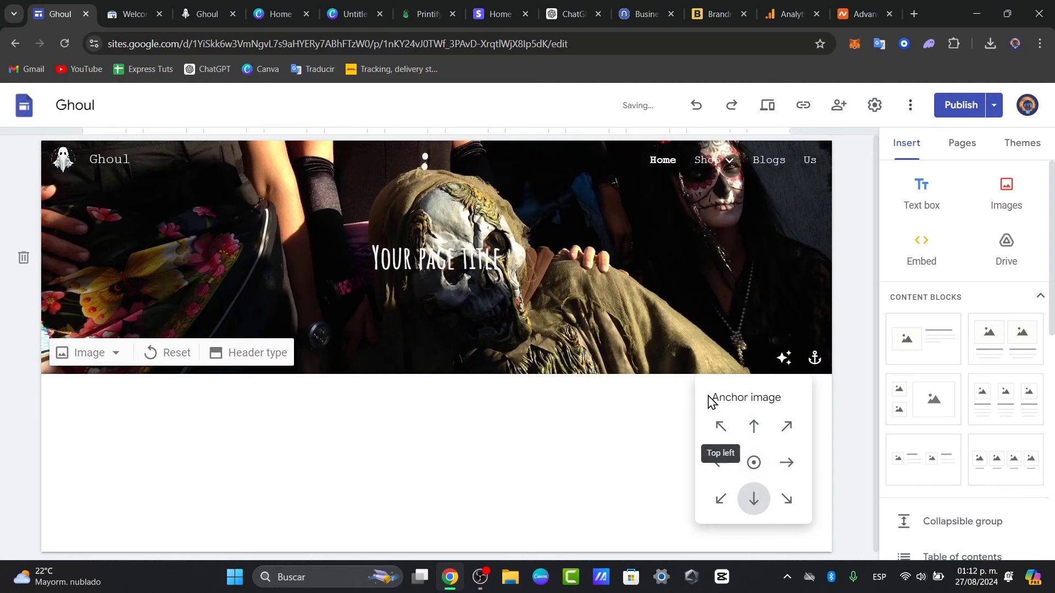
pyautogui.click(750, 463)
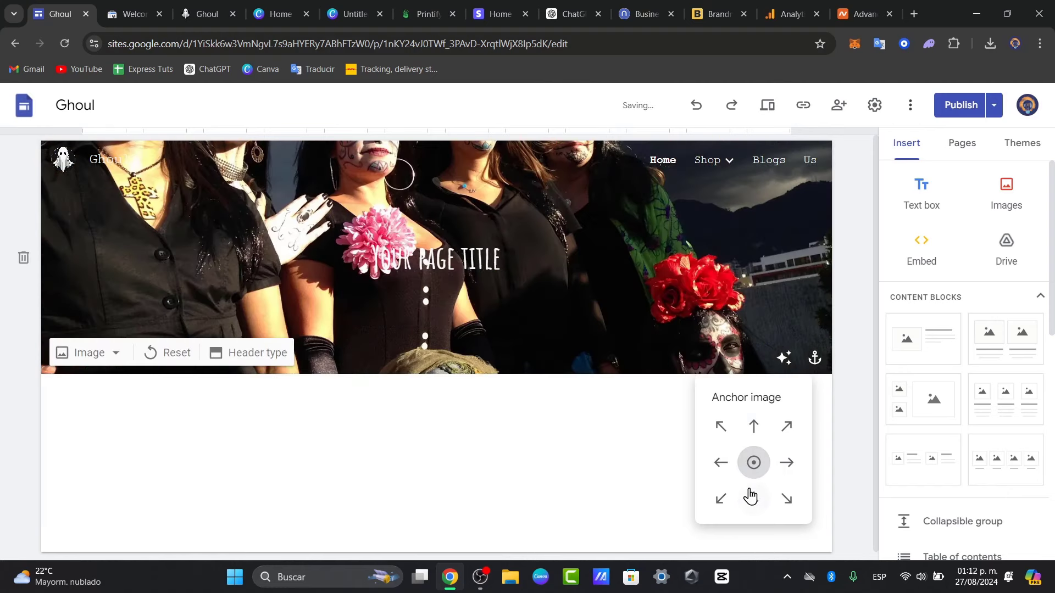
pyautogui.click(754, 499)
pyautogui.click(723, 499)
pyautogui.click(757, 499)
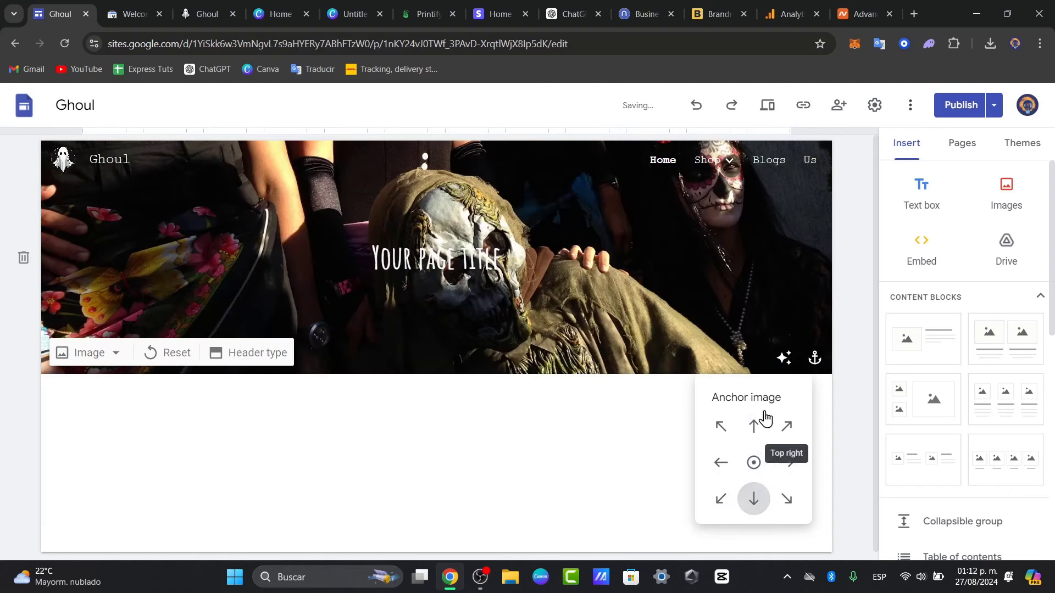
# Try the readability adjustment on the header image
pyautogui.click(785, 358)
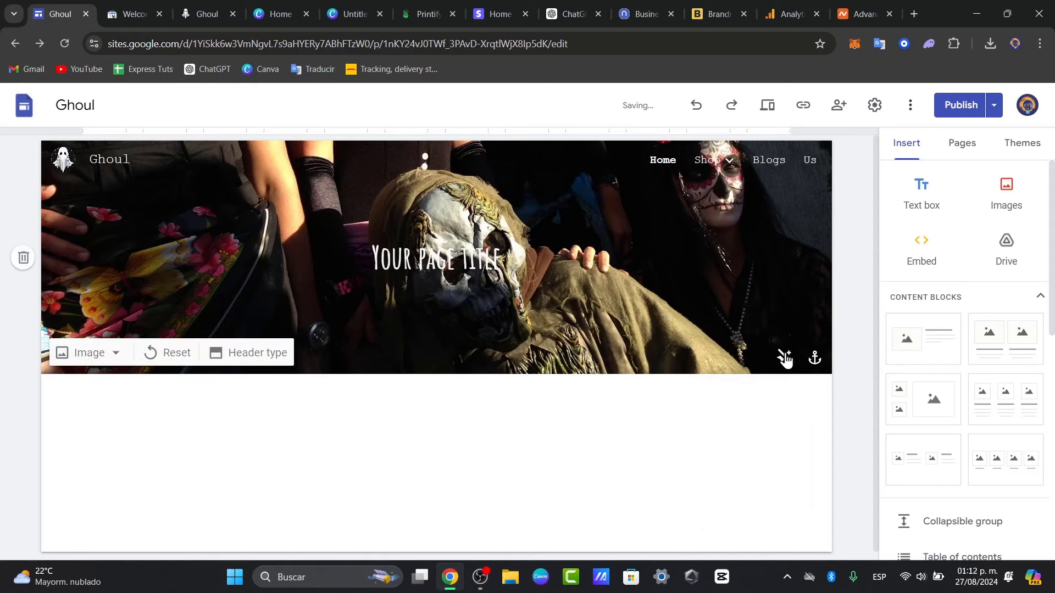
pyautogui.click(785, 359)
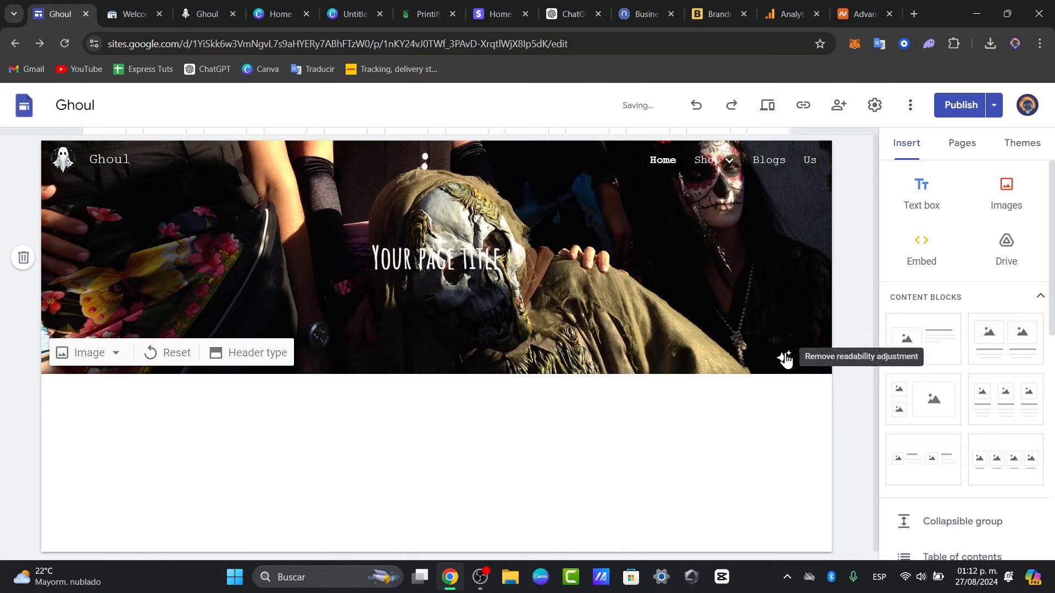
pyautogui.moveTo(785, 357)
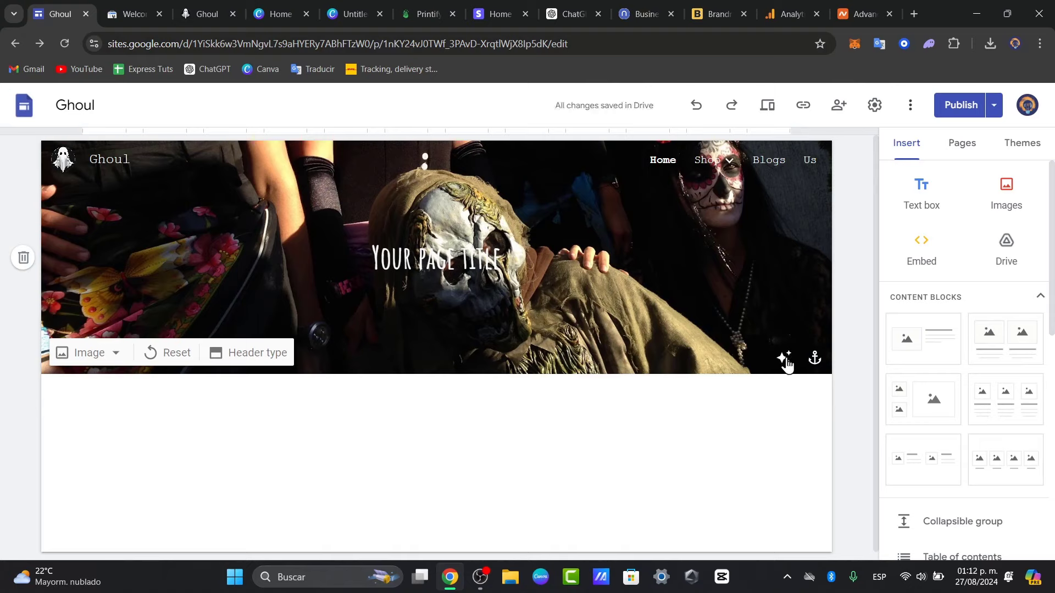
# Change the Home page header type to Title only
pyautogui.click(494, 254)
pyautogui.tripleClick(494, 255)
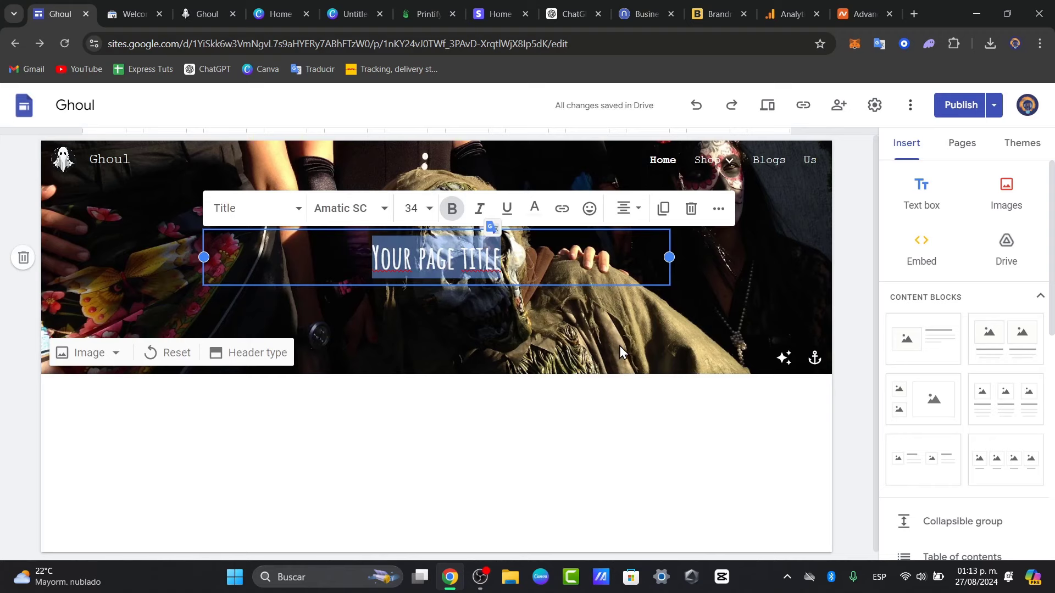
pyautogui.click(451, 359)
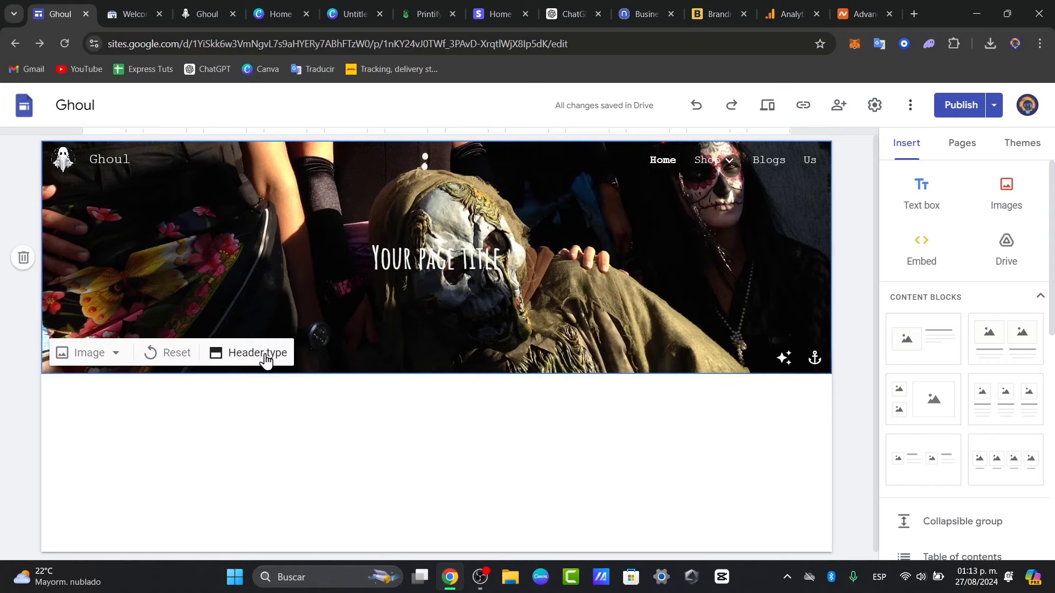
pyautogui.click(248, 353)
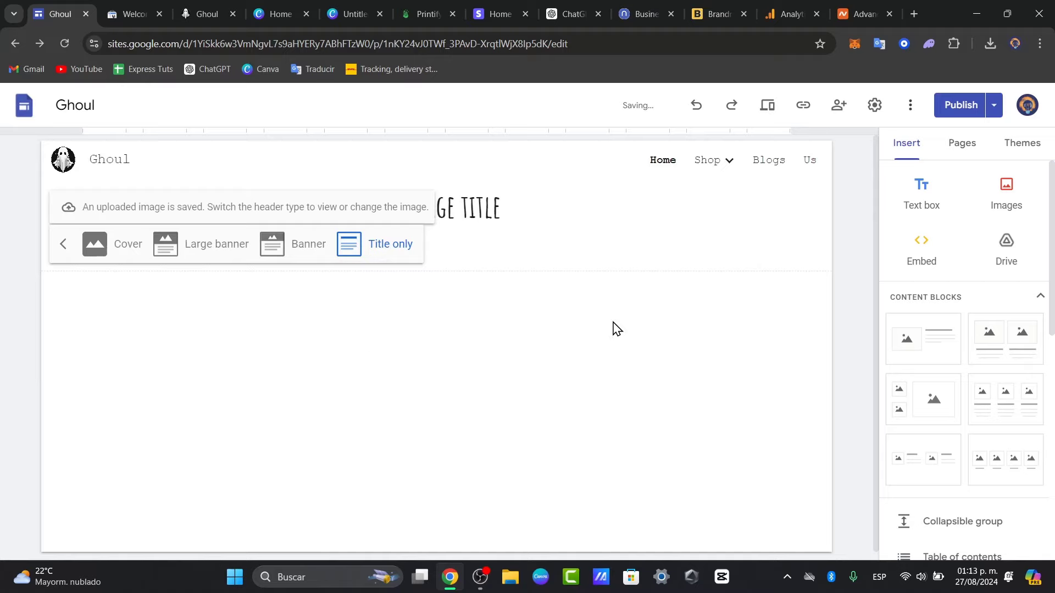
pyautogui.click(614, 325)
# Replace the Home page's placeholder title with "ghoul"
pyautogui.tripleClick(489, 216)
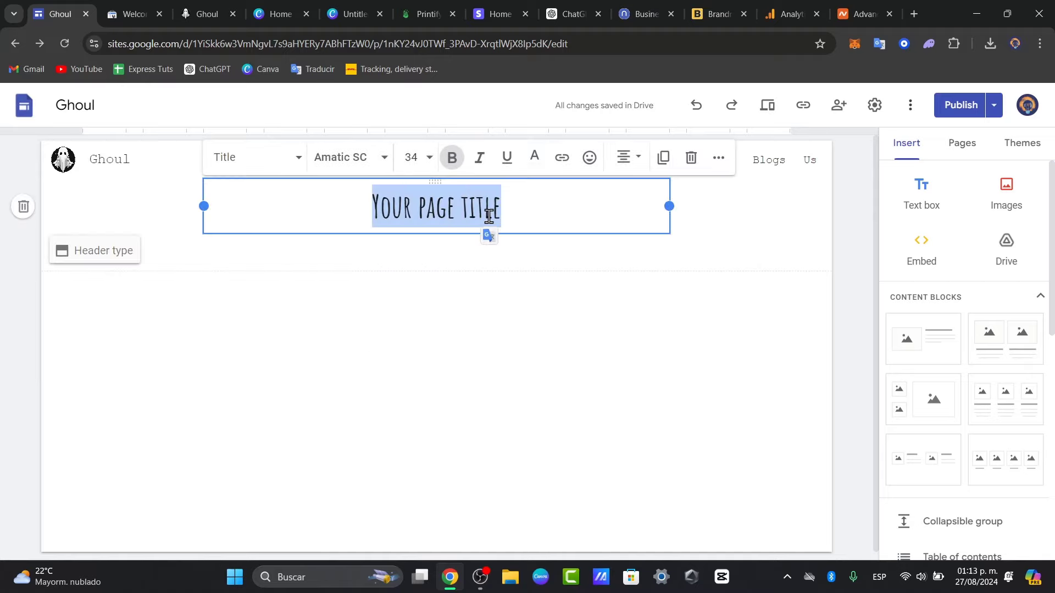
pyautogui.write('ghoul store')
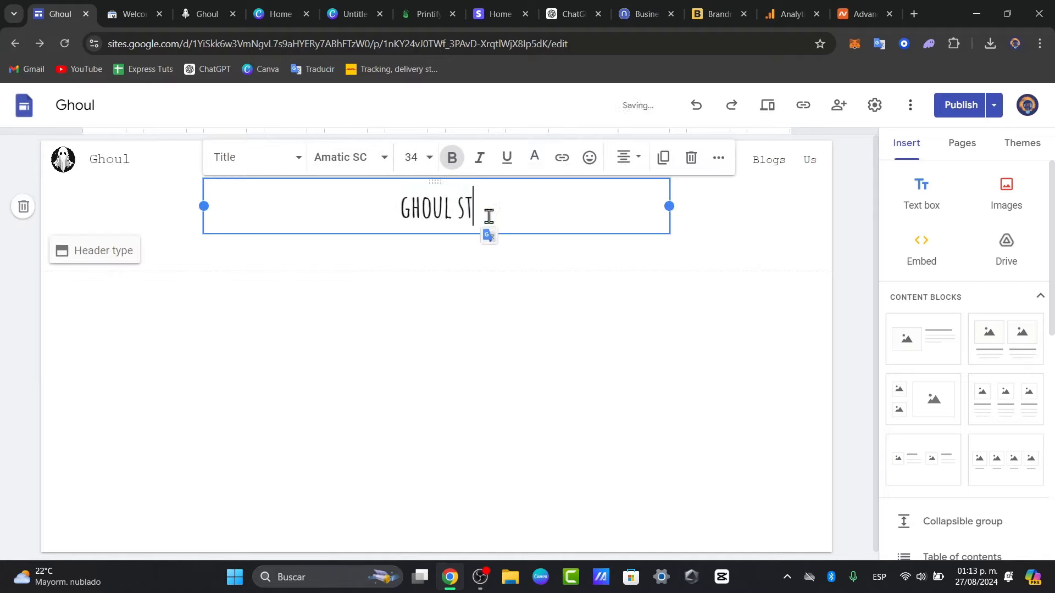
pyautogui.press('BackSpace')
pyautogui.press('BackSpace')
pyautogui.press('BackSpace')
pyautogui.press('BackSpace')
pyautogui.press('BackSpace')
pyautogui.press('BackSpace')
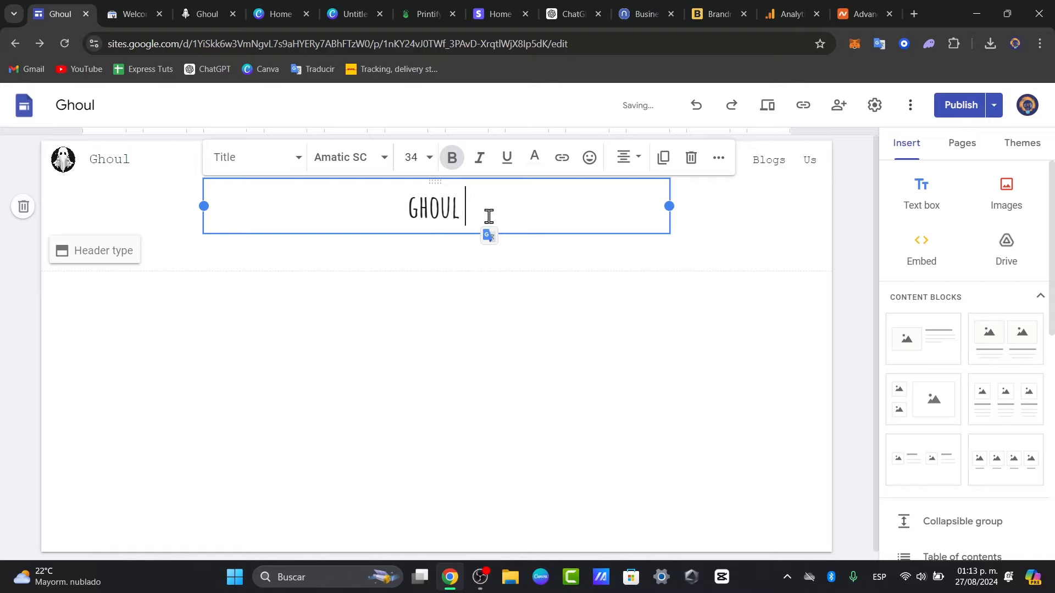
pyautogui.doubleClick(473, 214)
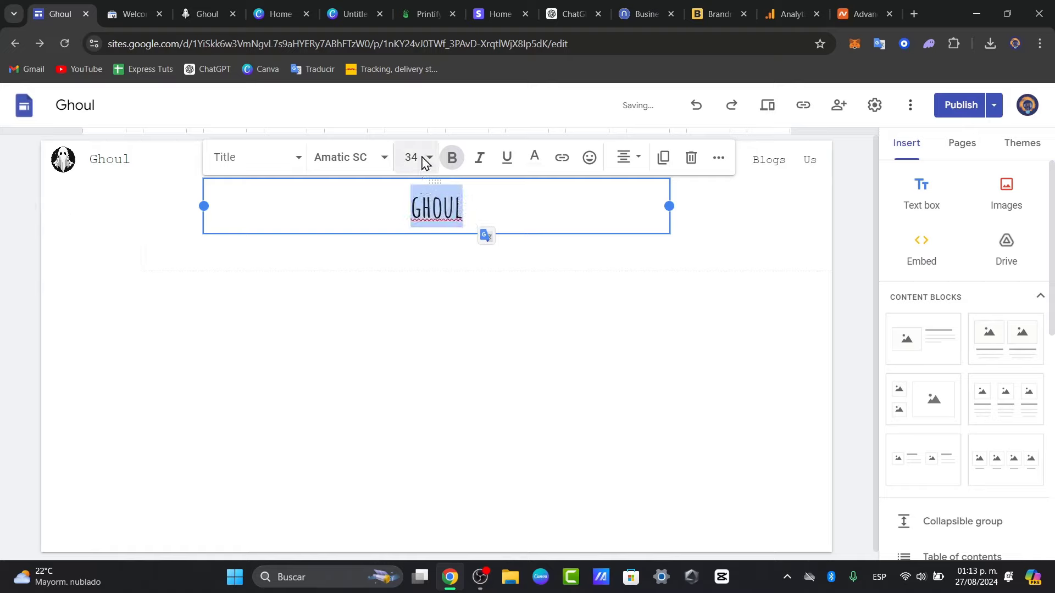
pyautogui.click(562, 385)
# Remove the site name text beside the logo in the navigation header, leaving it empty
pyautogui.moveTo(100, 174)
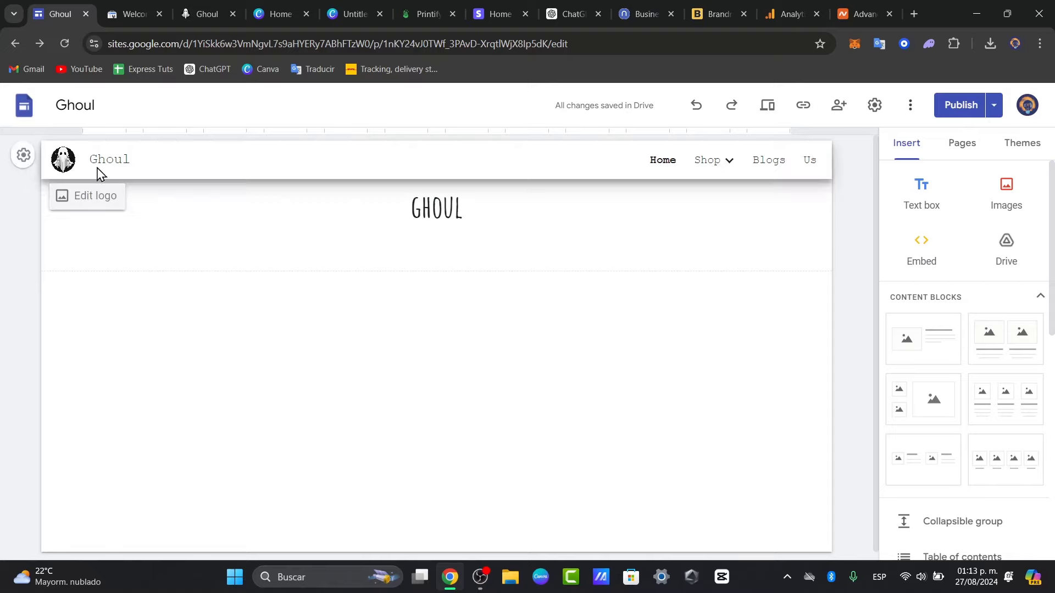
pyautogui.doubleClick(123, 156)
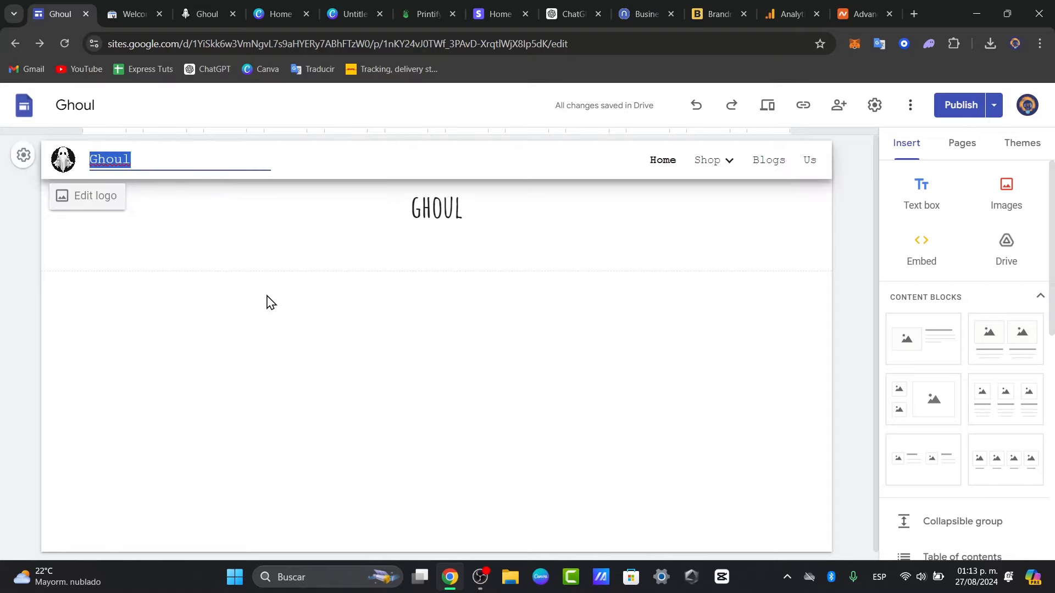
pyautogui.press('BackSpace')
pyautogui.moveTo(137, 197)
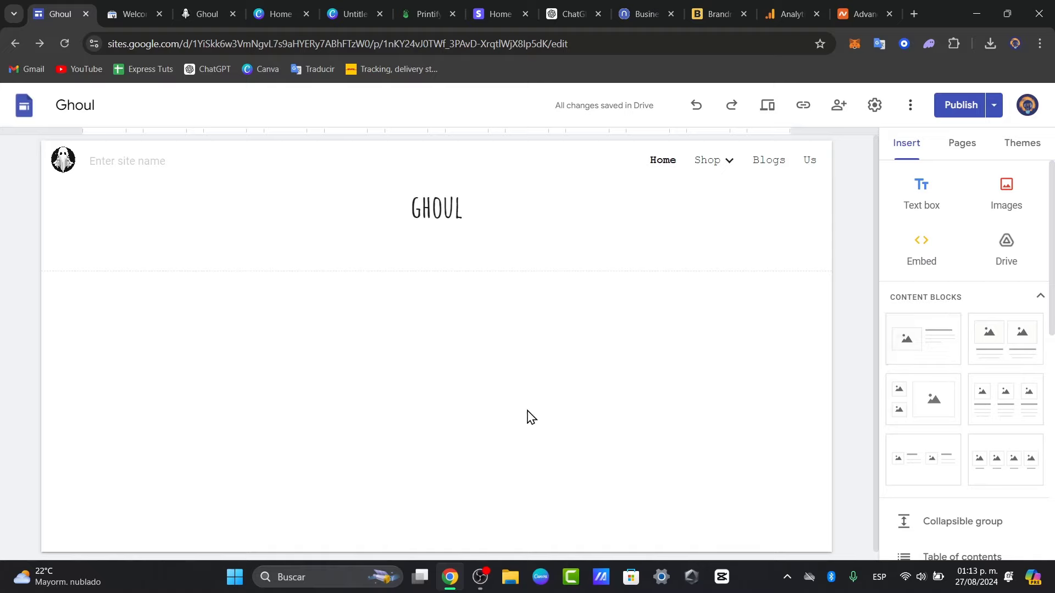
pyautogui.moveTo(681, 168)
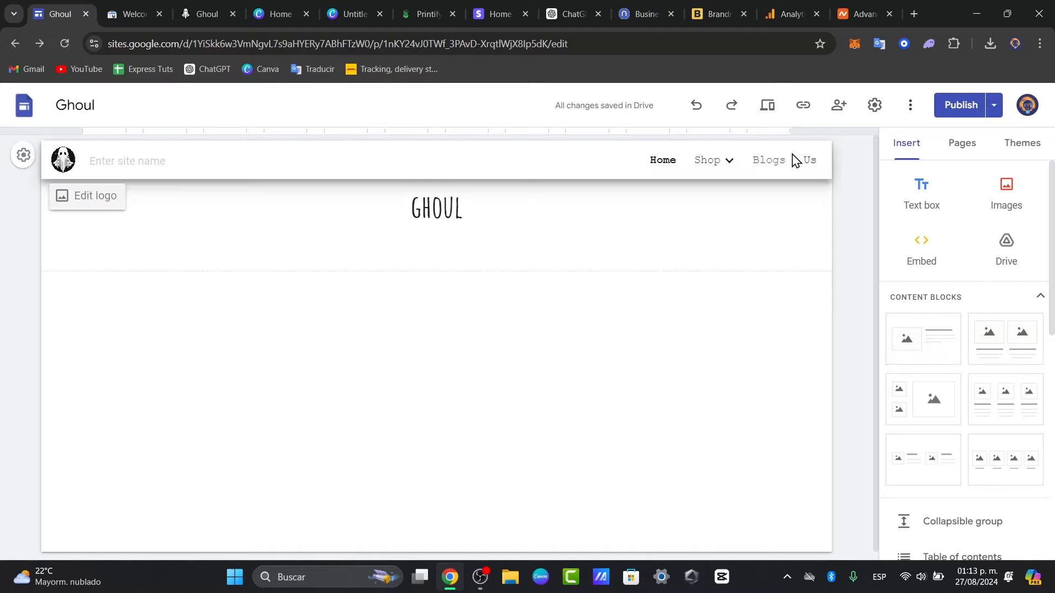
# Switch to the Us page and insert the content block with two side-by-side images and captions beneath them
pyautogui.click(810, 161)
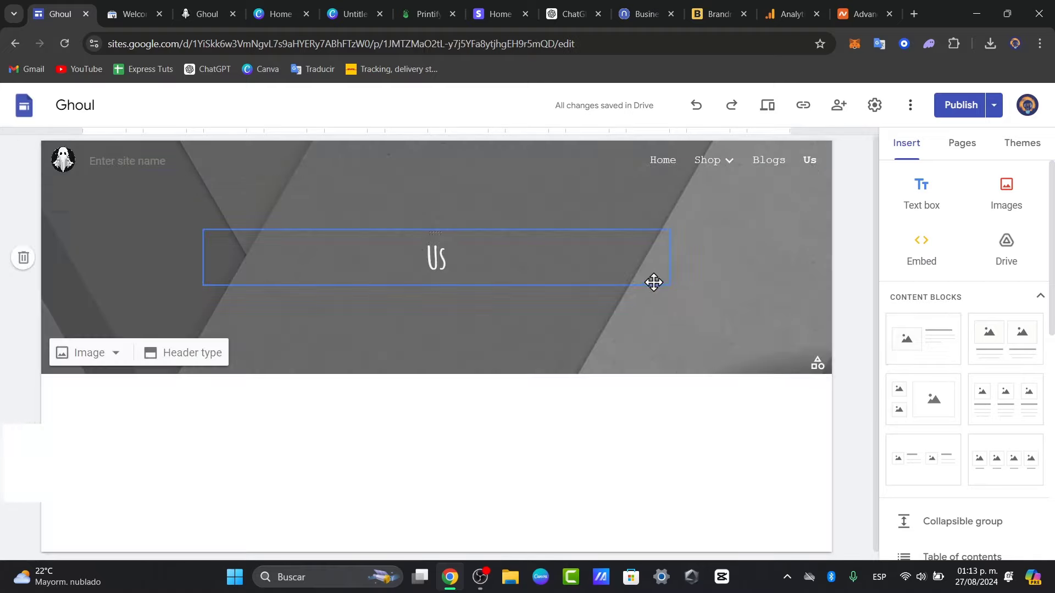
pyautogui.click(193, 352)
pyautogui.click(553, 312)
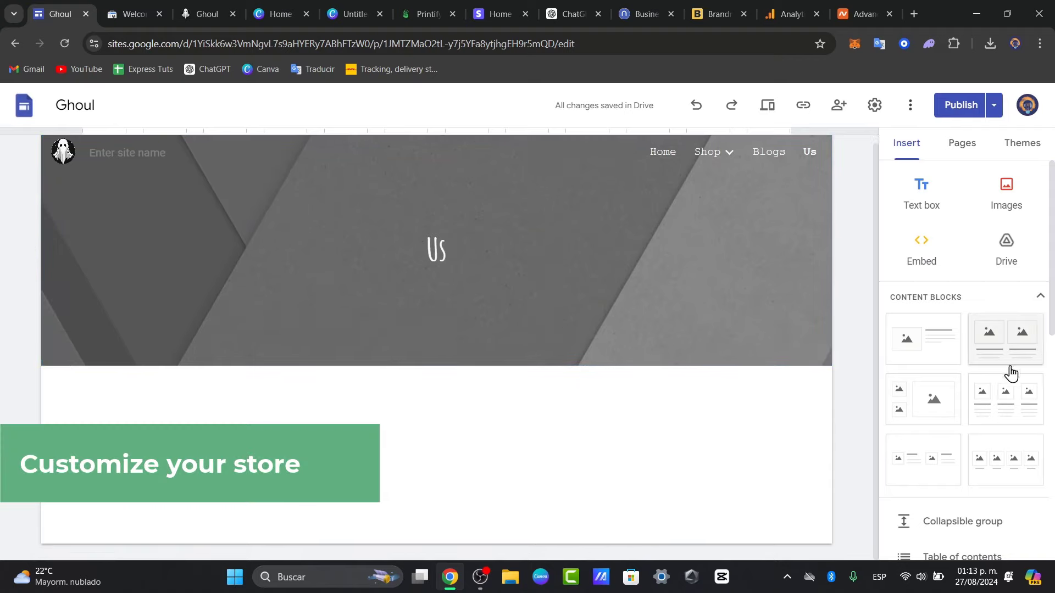
pyautogui.scroll(-3, 994, 428)
pyautogui.scroll(3, 978, 307)
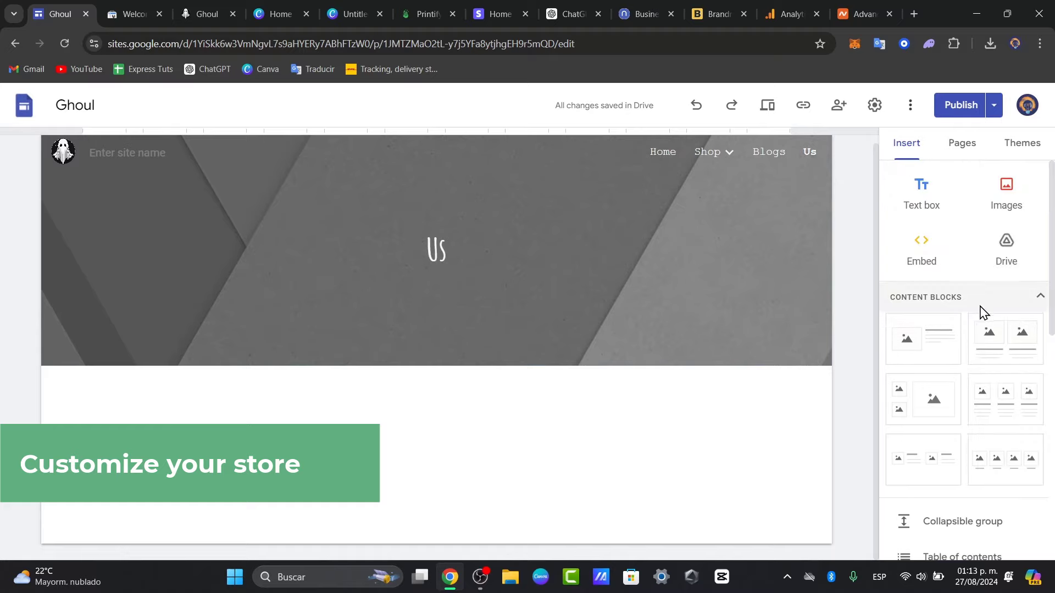
pyautogui.click(1022, 353)
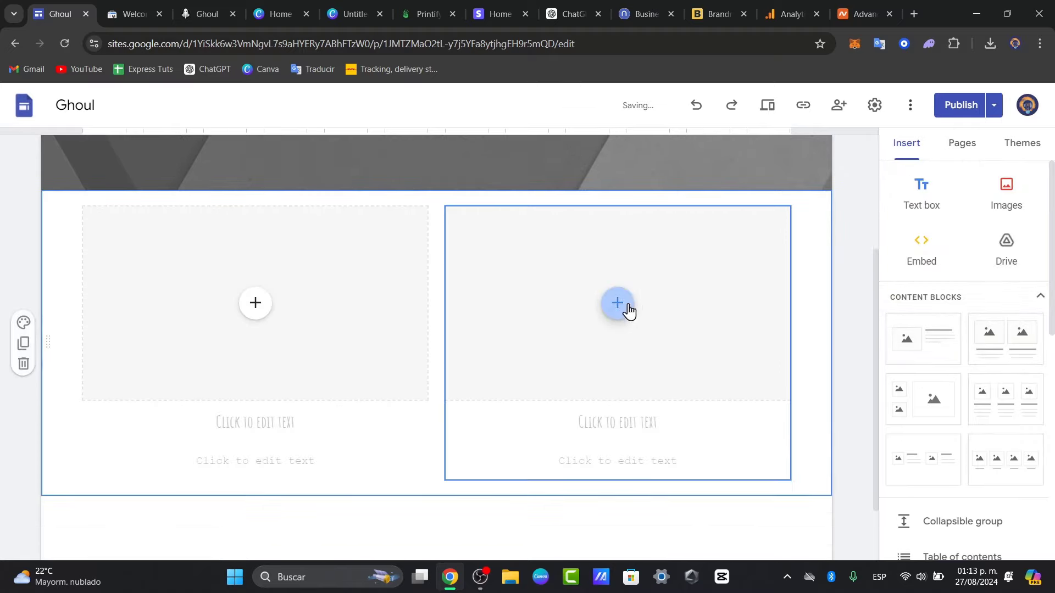
# Enter the heading "WHO ARE WE" below the first image placeholder of the new block on the Us page
pyautogui.click(257, 309)
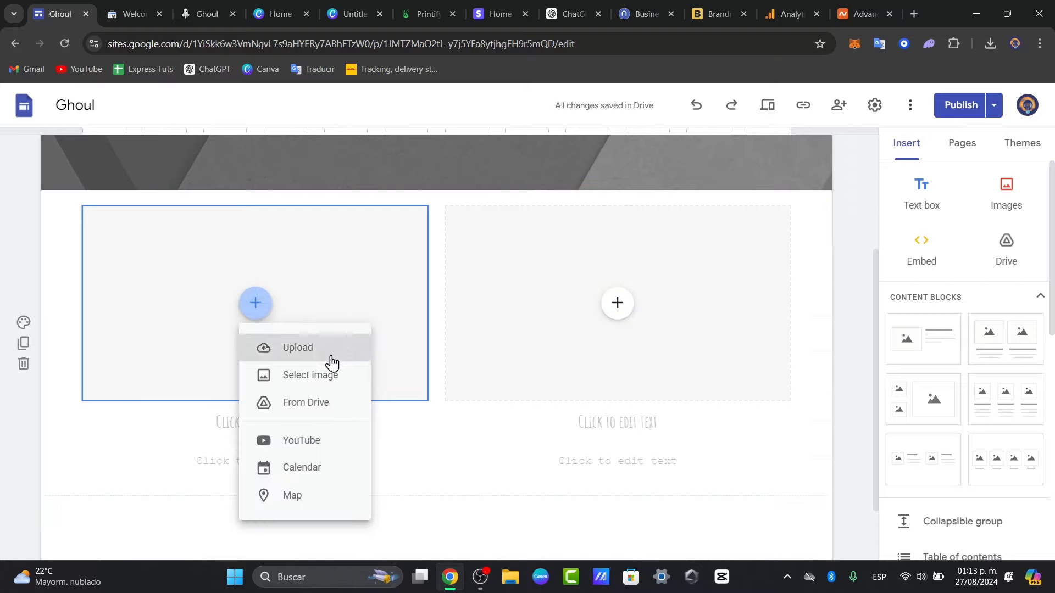
pyautogui.click(687, 354)
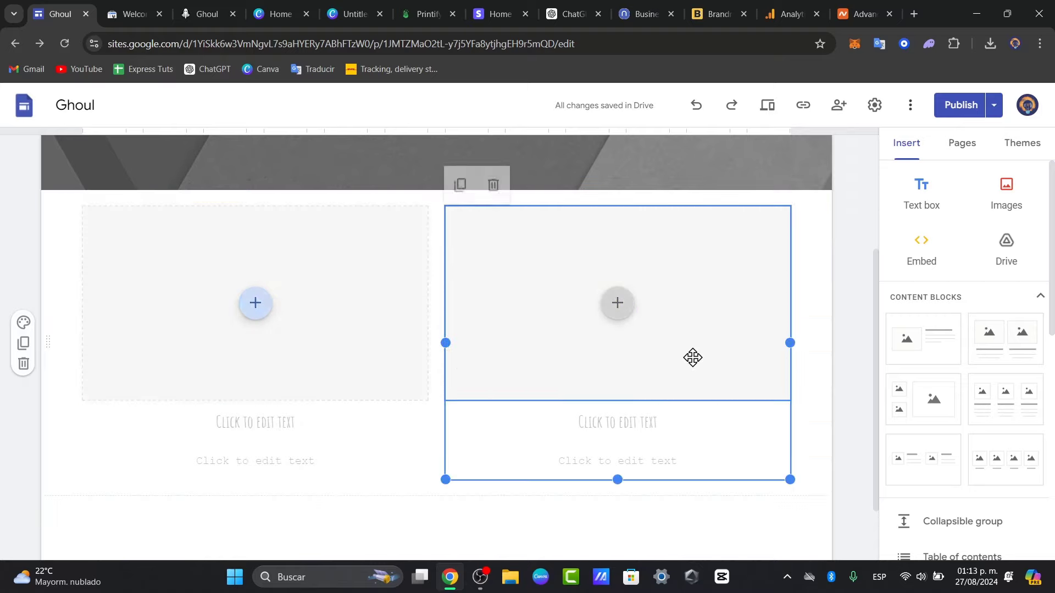
pyautogui.click(641, 419)
pyautogui.click(353, 430)
pyautogui.click(353, 430)
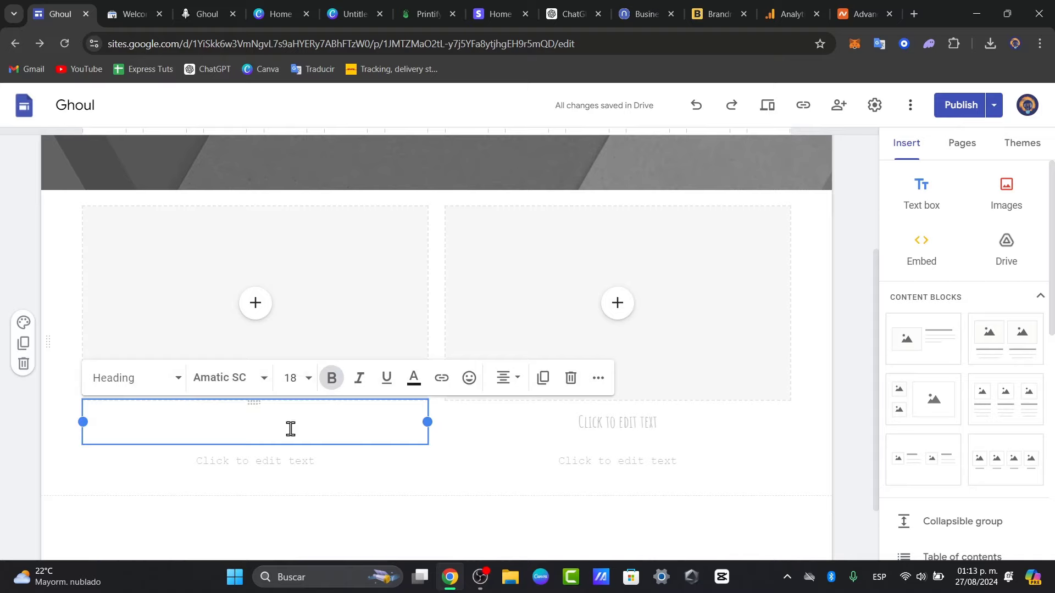
pyautogui.click(225, 456)
pyautogui.click(309, 420)
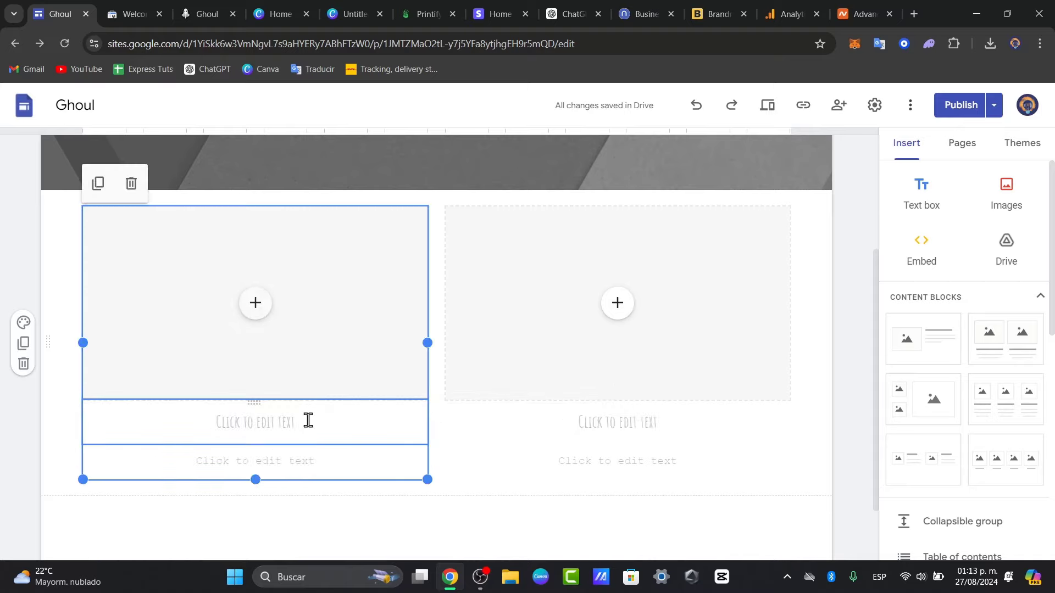
pyautogui.click(308, 420)
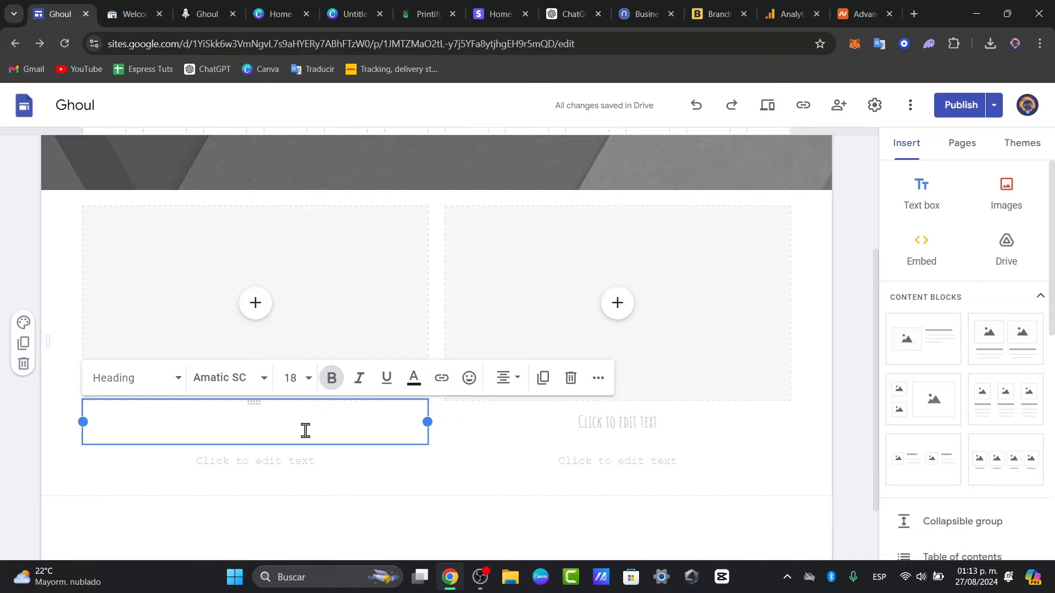
pyautogui.write('WHO ARE WE')
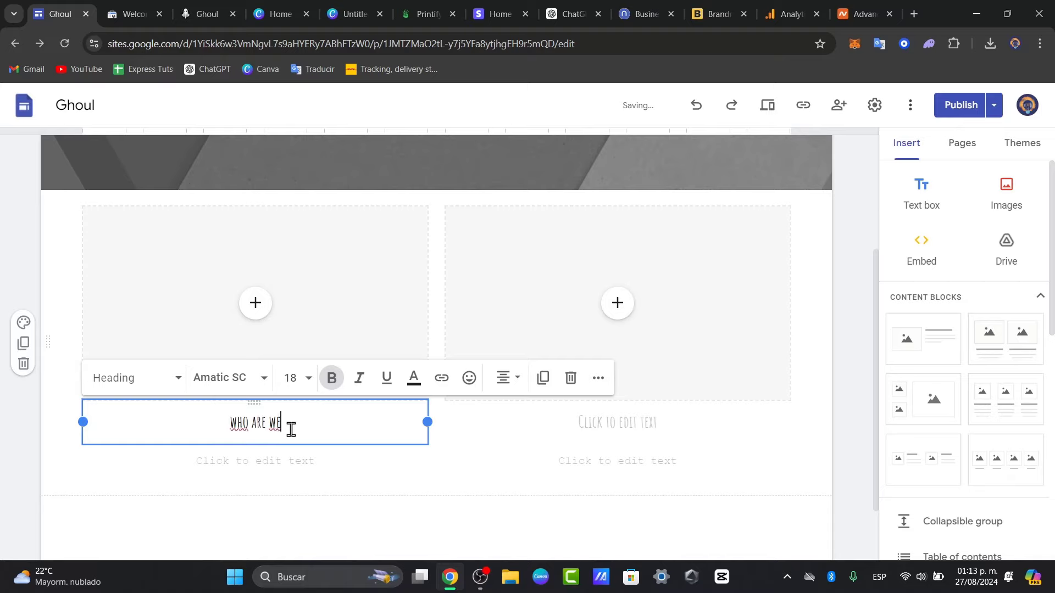
# Enter the heading "WHAT DO WE SELL" below the second image placeholder of the Us page's content block
pyautogui.click(292, 462)
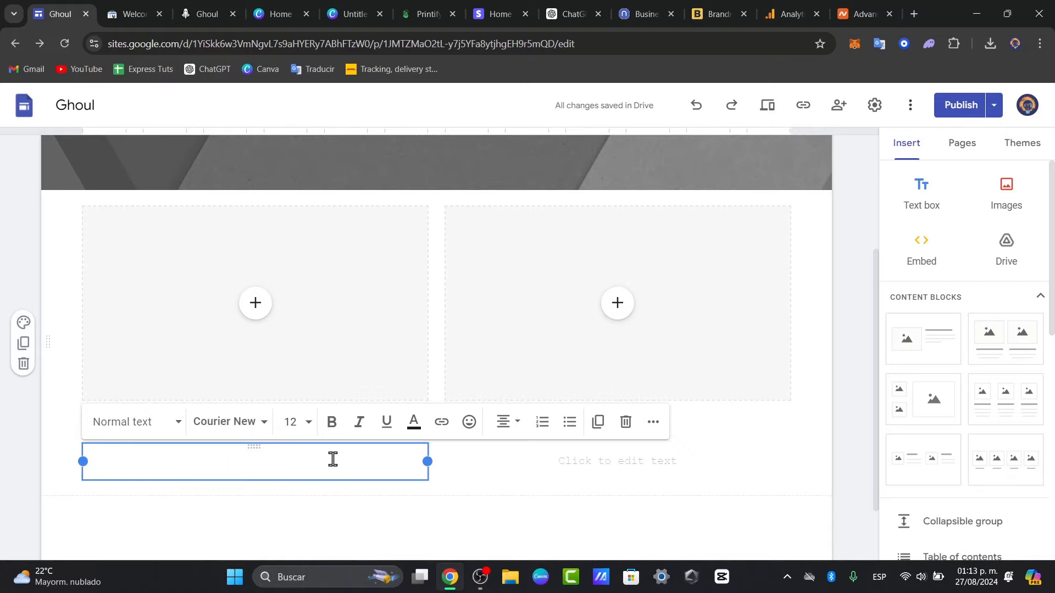
pyautogui.click(434, 487)
pyautogui.click(660, 423)
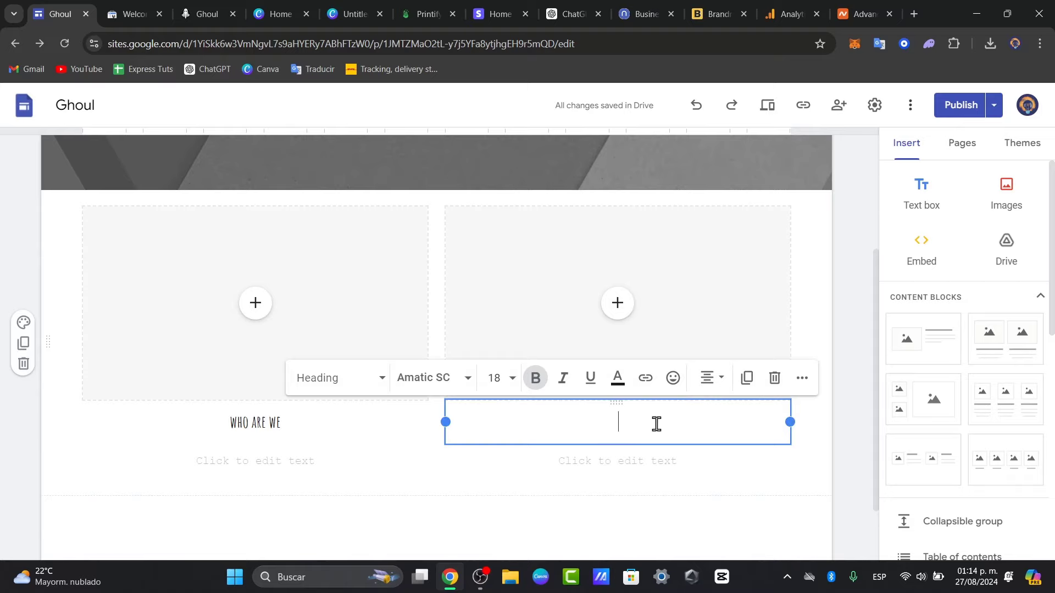
pyautogui.write('WHAT DO WE SEL')
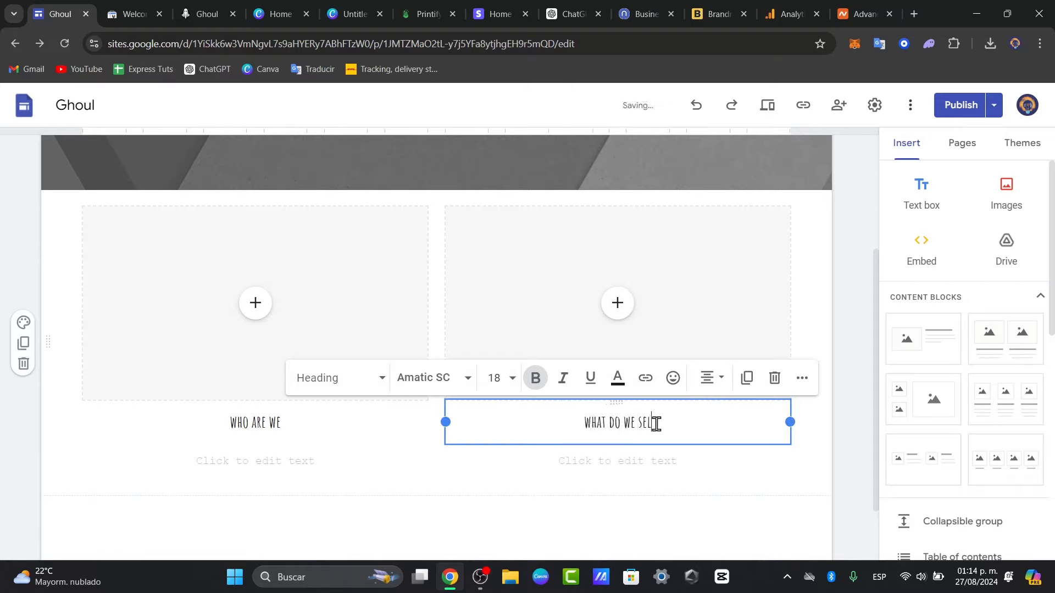
pyautogui.write('L')
pyautogui.click(725, 523)
# Replace the Us page's header title with "WHAT IS GHOUL"
pyautogui.scroll(2, 771, 470)
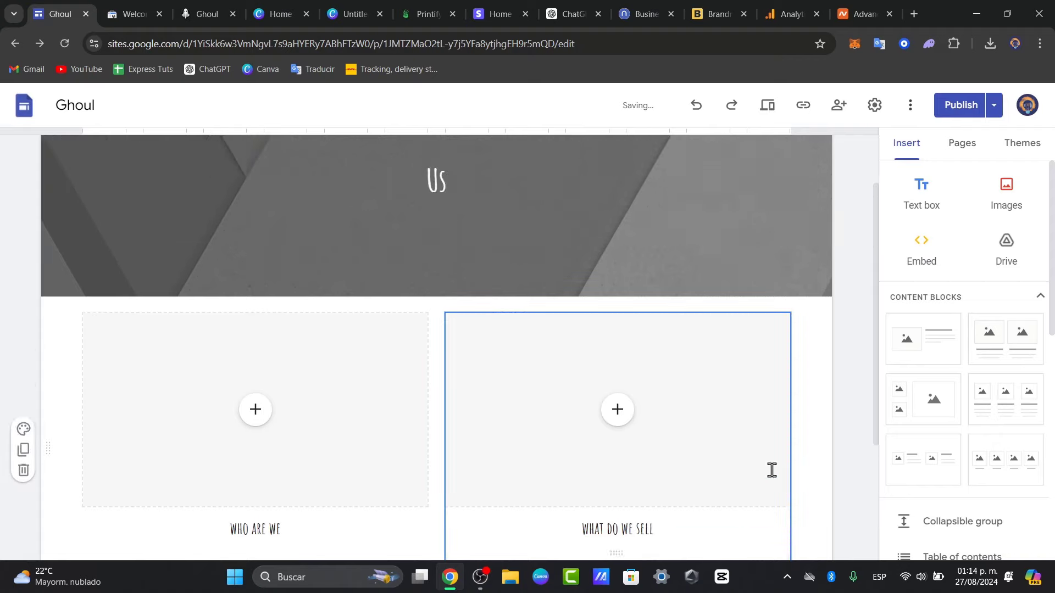
pyautogui.scroll(2, 772, 471)
pyautogui.scroll(-5, 771, 470)
pyautogui.scroll(5, 772, 470)
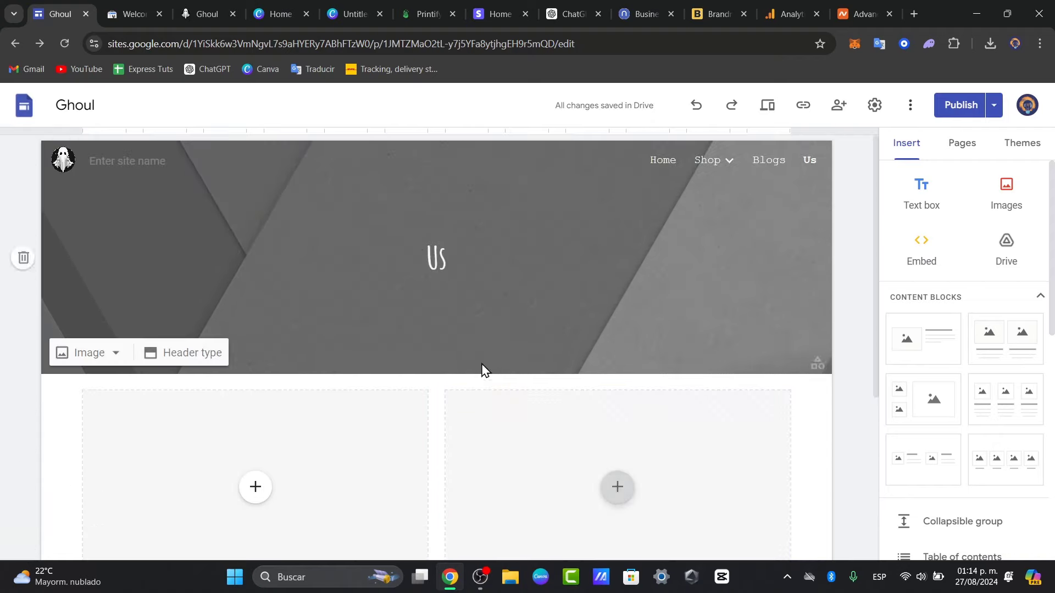
pyautogui.doubleClick(434, 253)
pyautogui.write('WHAT IS GHOUL CORPS')
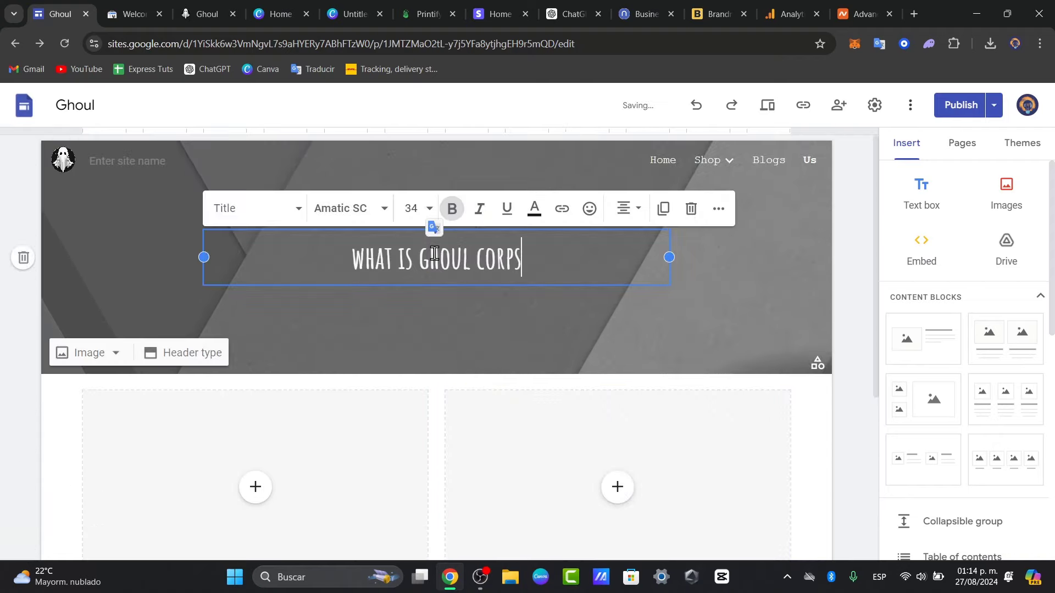
pyautogui.press('BackSpace')
pyautogui.press('BackSpace')
pyautogui.press('BackSpace')
pyautogui.press('BackSpace')
pyautogui.press('BackSpace')
pyautogui.press('BackSpace')
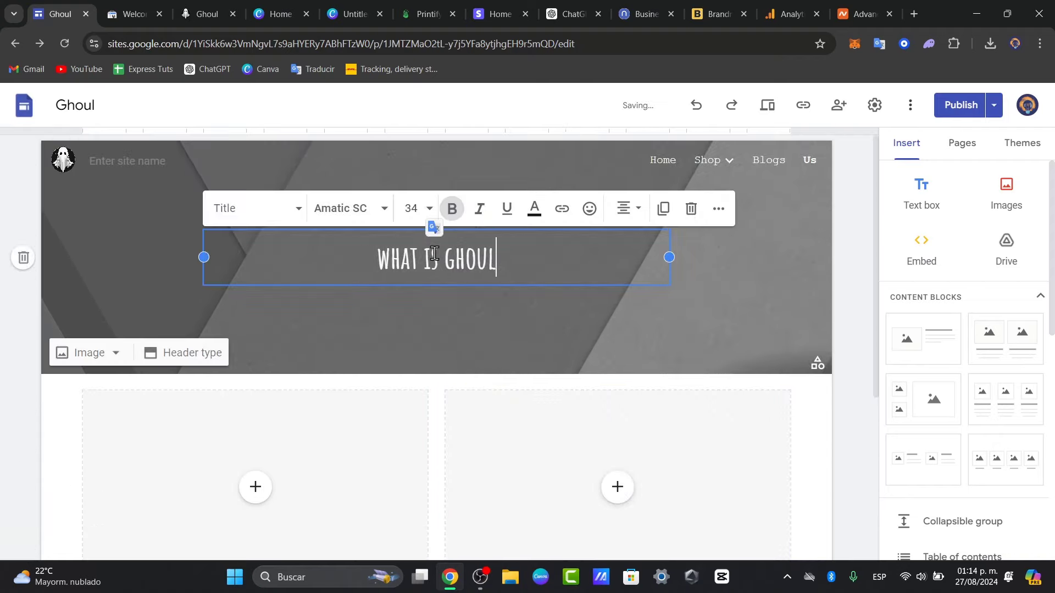
pyautogui.click(650, 344)
pyautogui.scroll(-5, 651, 346)
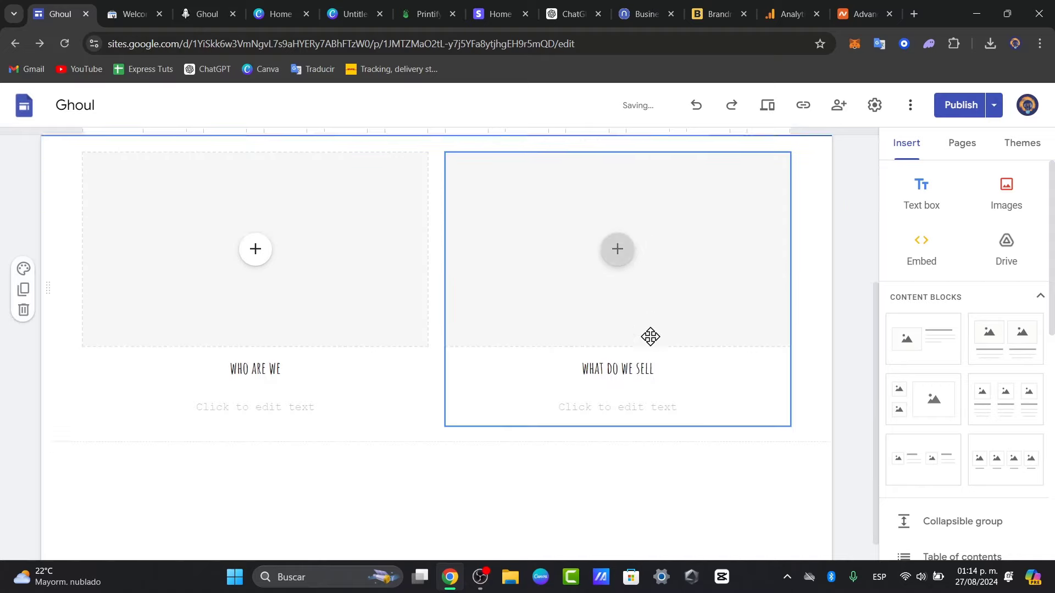
pyautogui.click(612, 377)
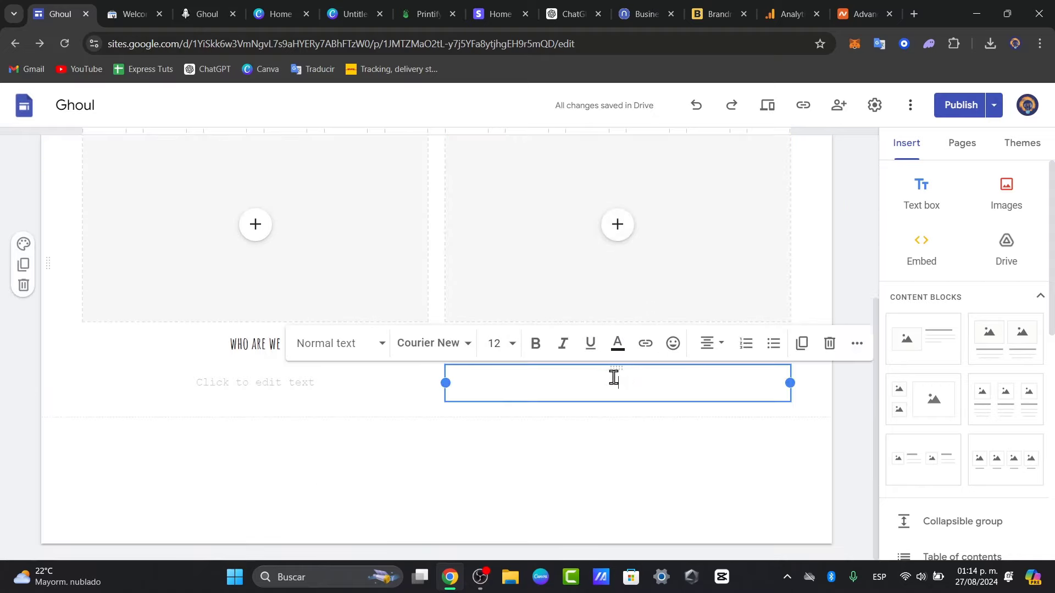
pyautogui.click(309, 387)
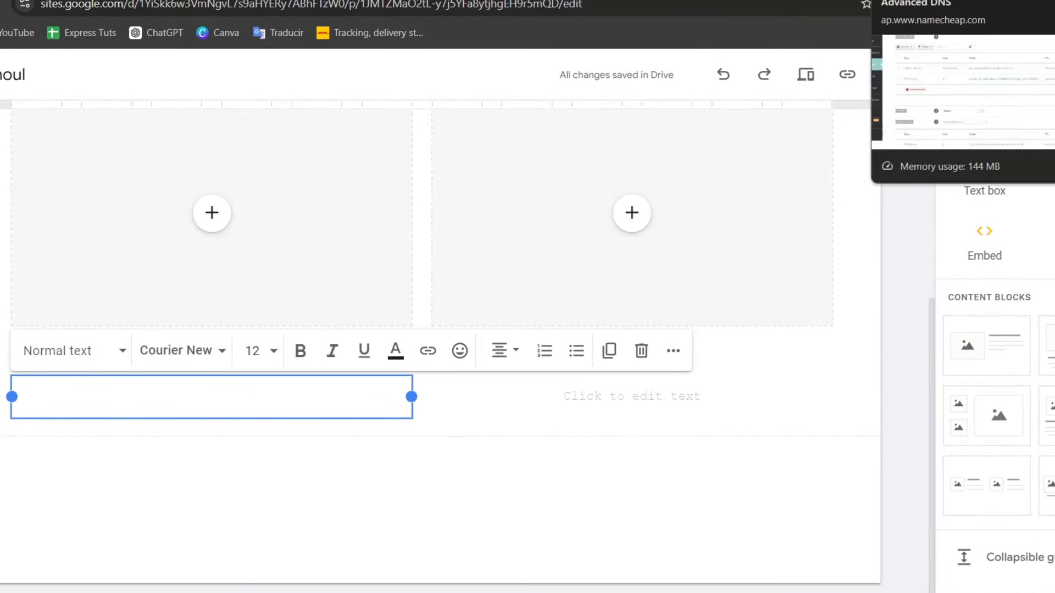
pyautogui.click(631, 445)
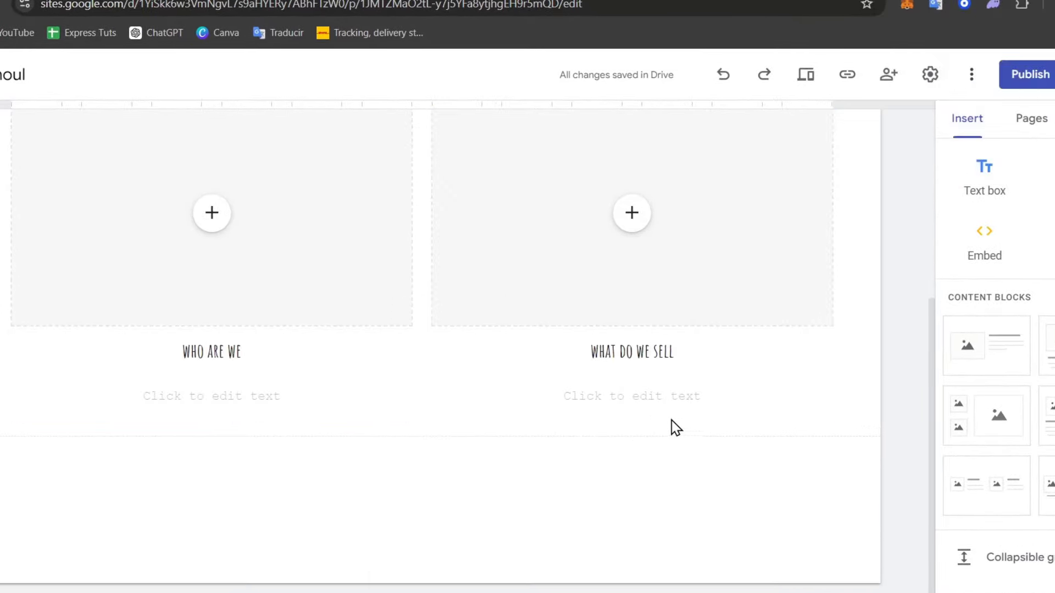
# Switch to ChatGPT and ask it to generate a quick about us section for a clothing store that sells Halloween theme t-shirts
pyautogui.hotkey('ctrl', 'Tab')
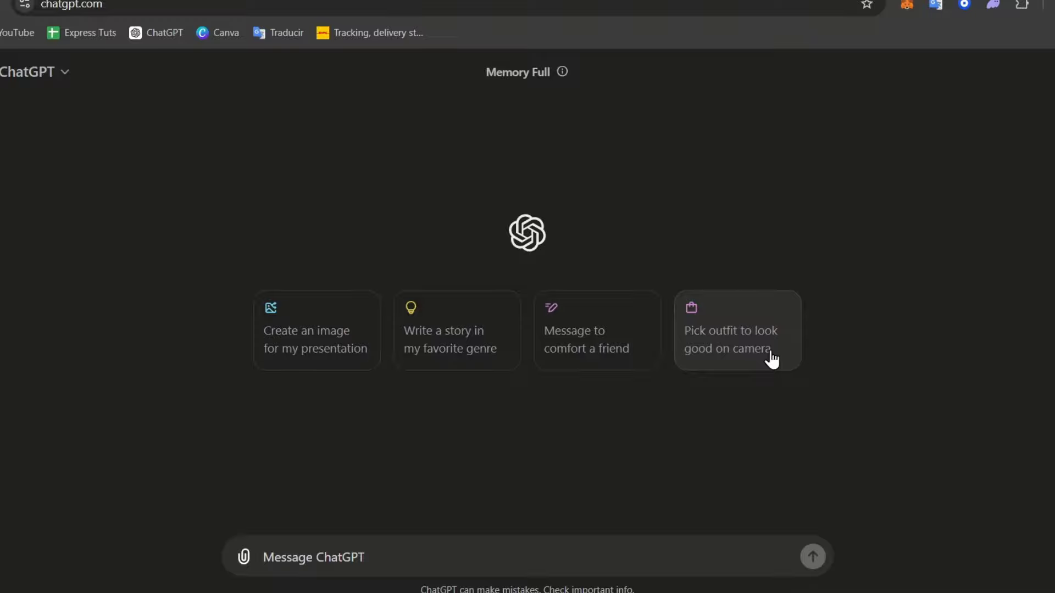
pyautogui.write('I')
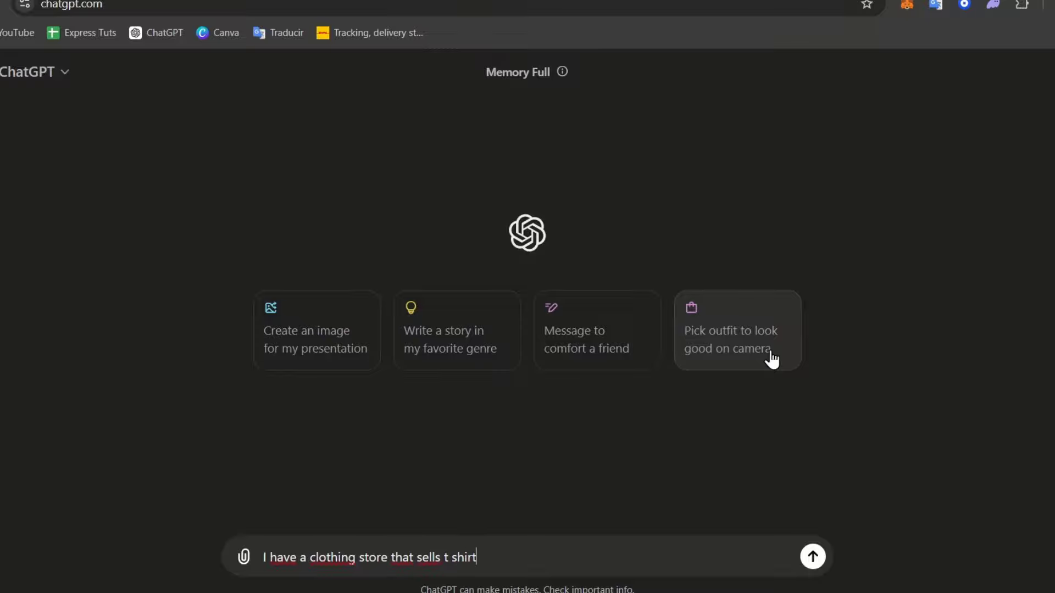
pyautogui.write('have a clothing store that sells halloween')
pyautogui.write('theme t shirts help me generate a quick about us section.')
pyautogui.press('Return')
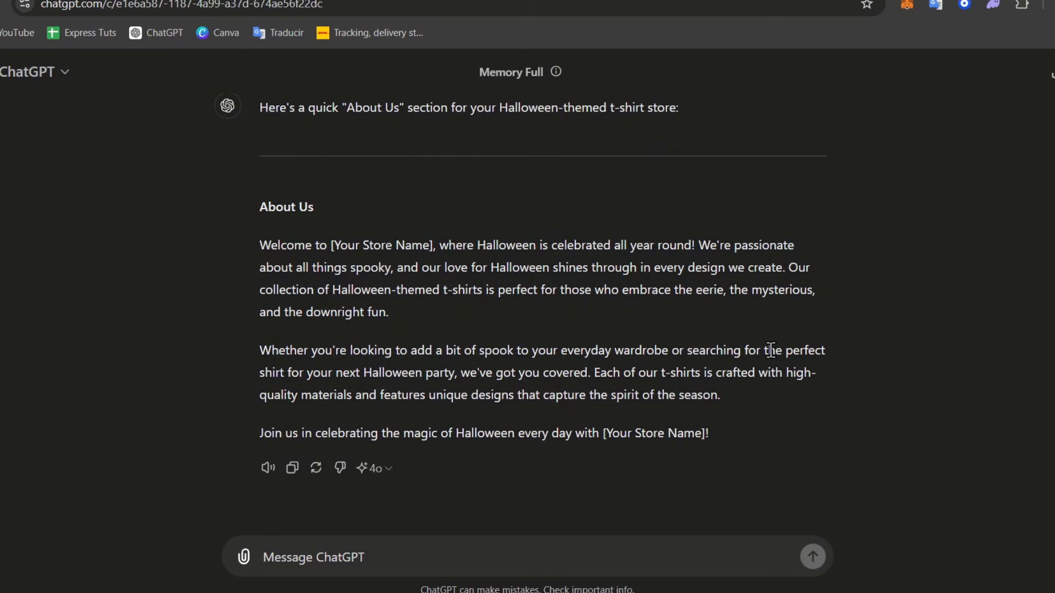
# Ask ChatGPT to add 2 rows, "who are we" and "what do we sell", to the generated section
pyautogui.write('add')
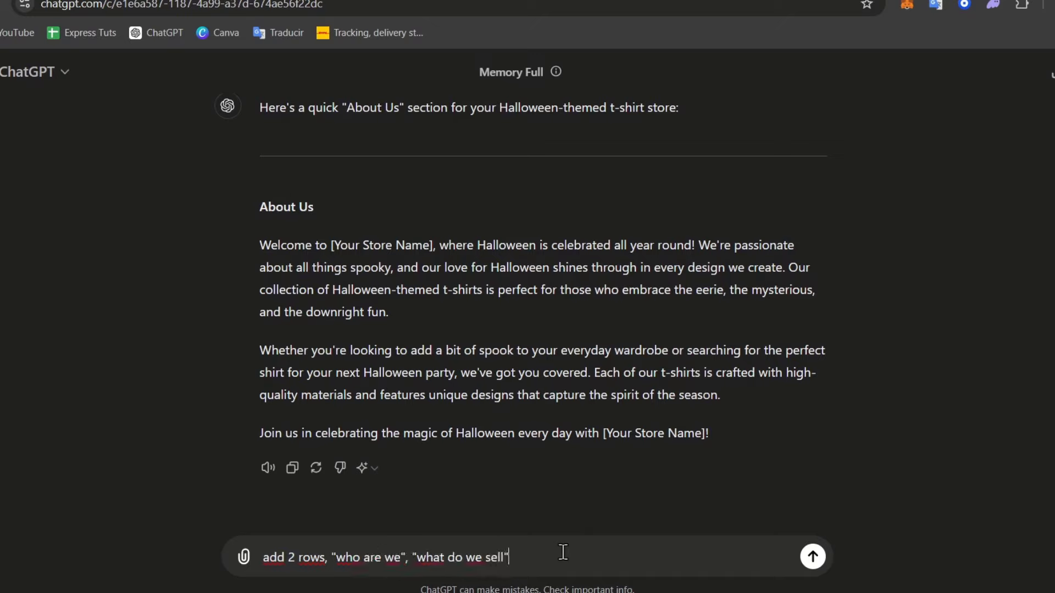
pyautogui.press('Return')
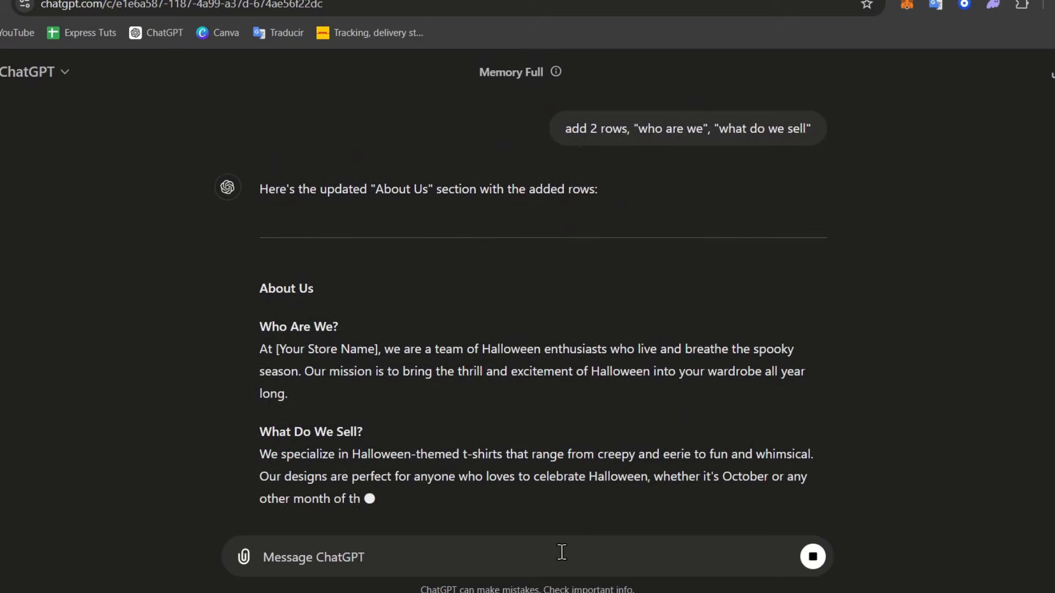
# Copy the "Who Are We?" paragraph from the ChatGPT reply into the caption under WHO ARE WE in Google Sites
pyautogui.scroll(1, 332, 325)
pyautogui.scroll(-2, 332, 326)
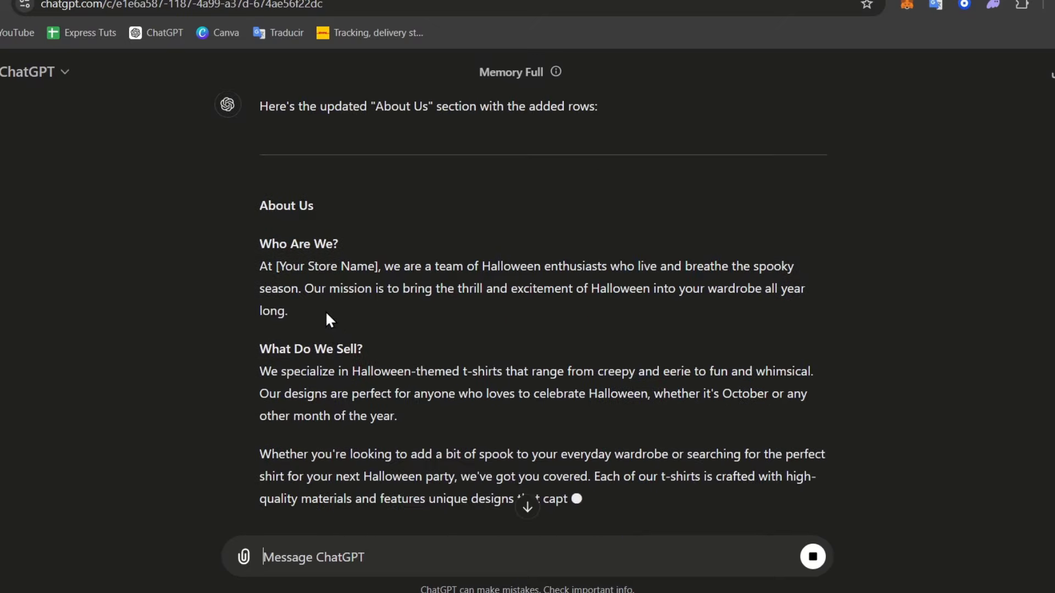
pyautogui.moveTo(325, 314); pyautogui.dragTo(258, 263)
pyautogui.hotkey('ctrl', 'c')
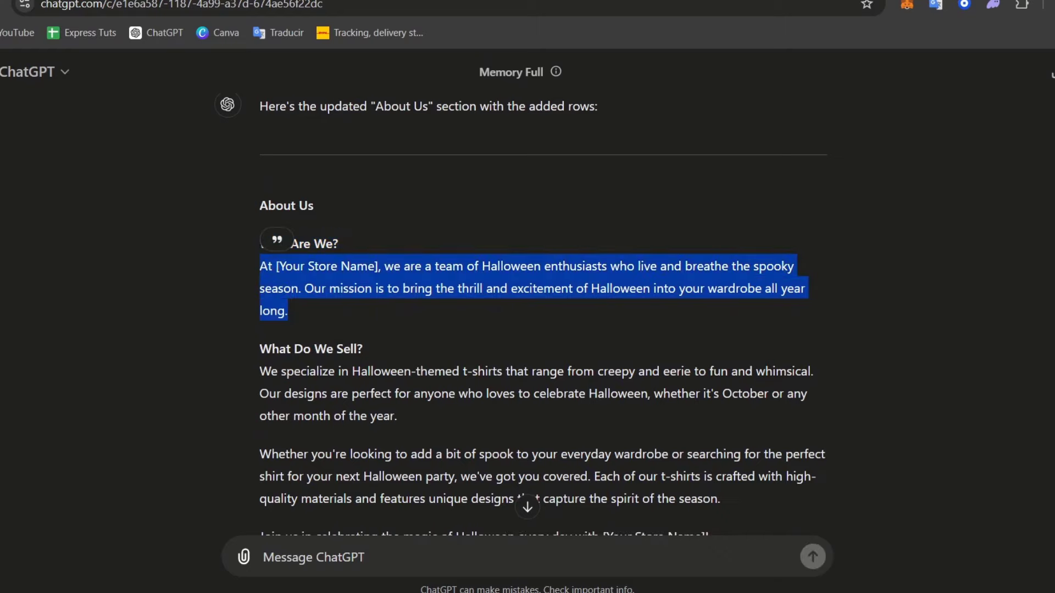
pyautogui.click(247, 0)
pyautogui.click(286, 393)
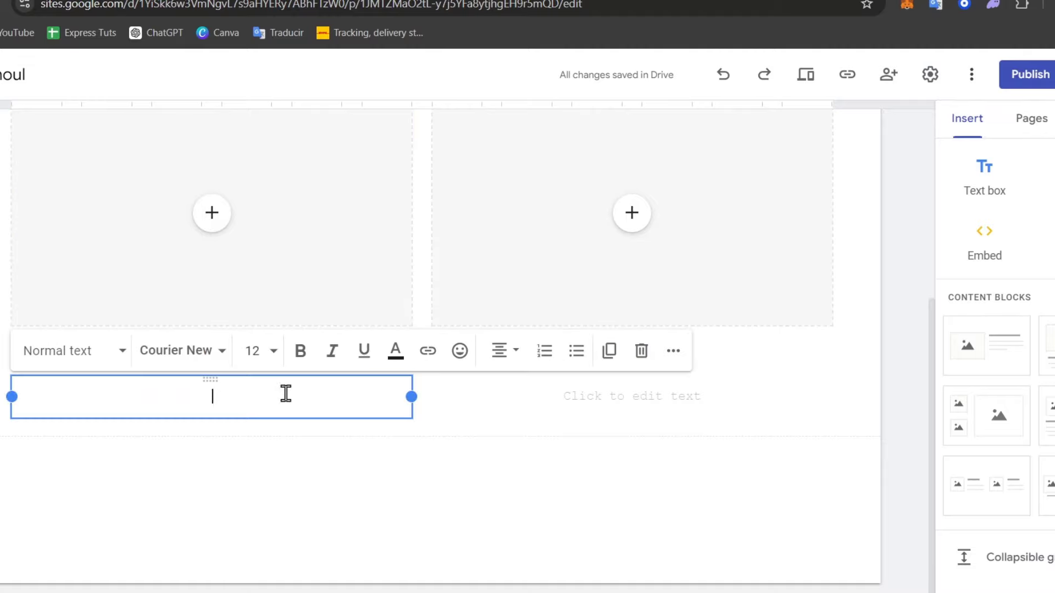
pyautogui.hotkey('ctrl', 'v')
pyautogui.click(387, 534)
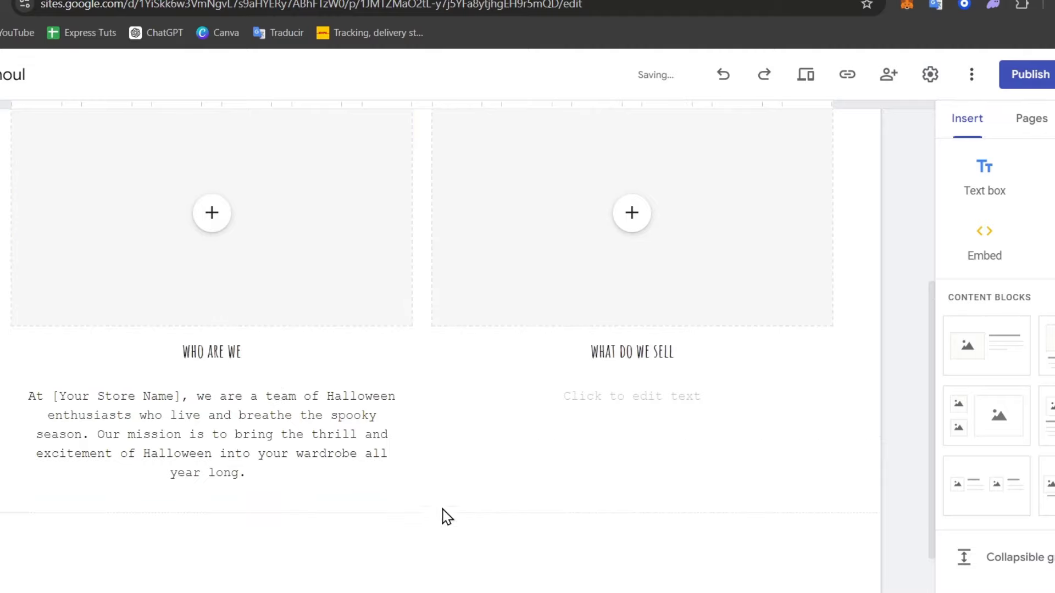
# Copy the "What Do We Sell?" paragraph from the ChatGPT reply into the caption under WHAT DO WE SELL in Google Sites
pyautogui.click(511, 0)
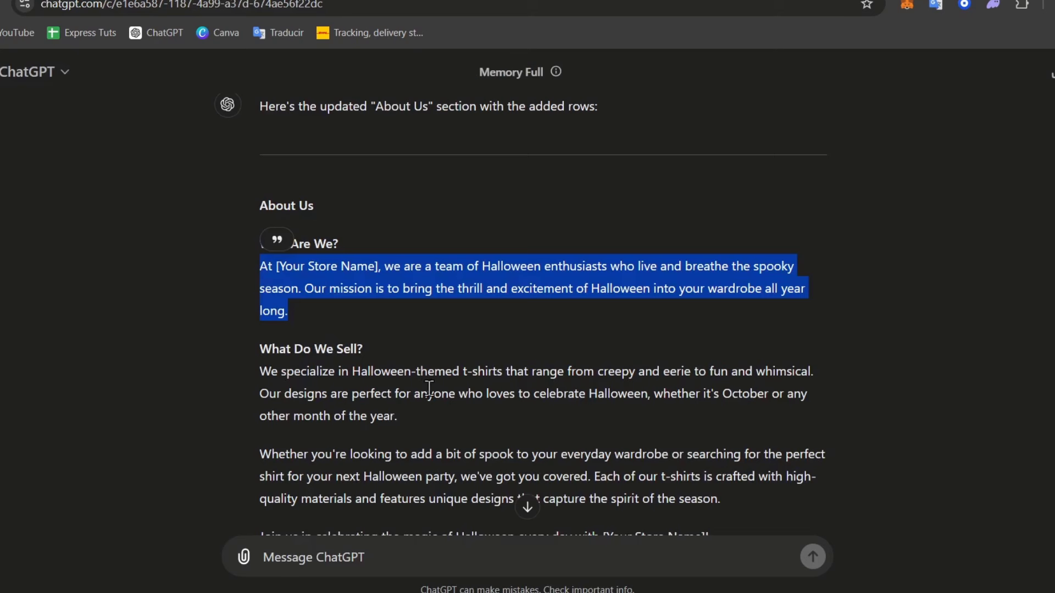
pyautogui.moveTo(398, 416); pyautogui.dragTo(256, 389)
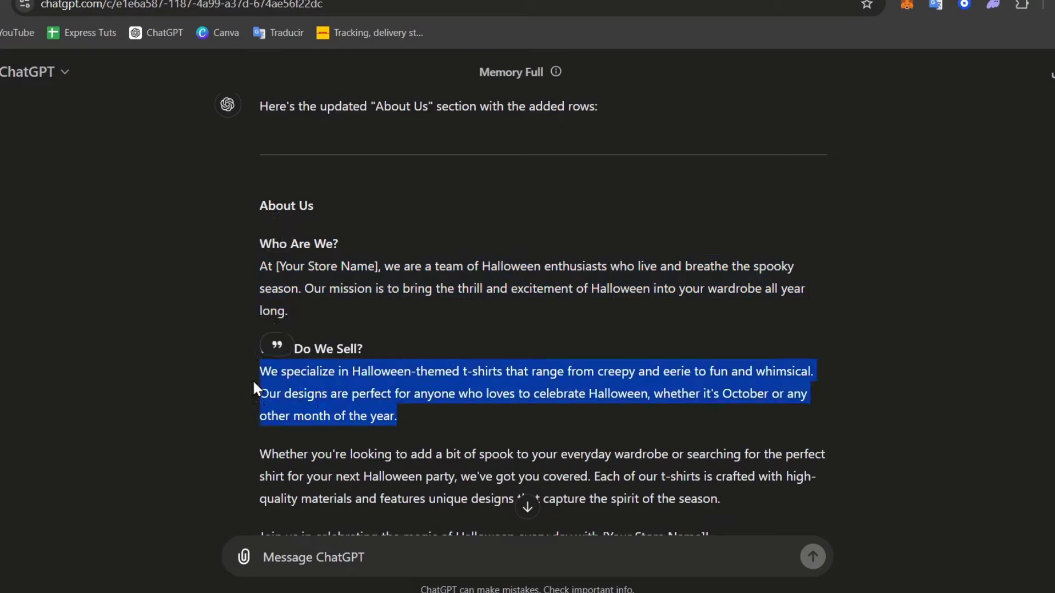
pyautogui.hotkey('ctrl', 'c')
pyautogui.hotkey('ctrl', 'Tab')
pyautogui.click(635, 395)
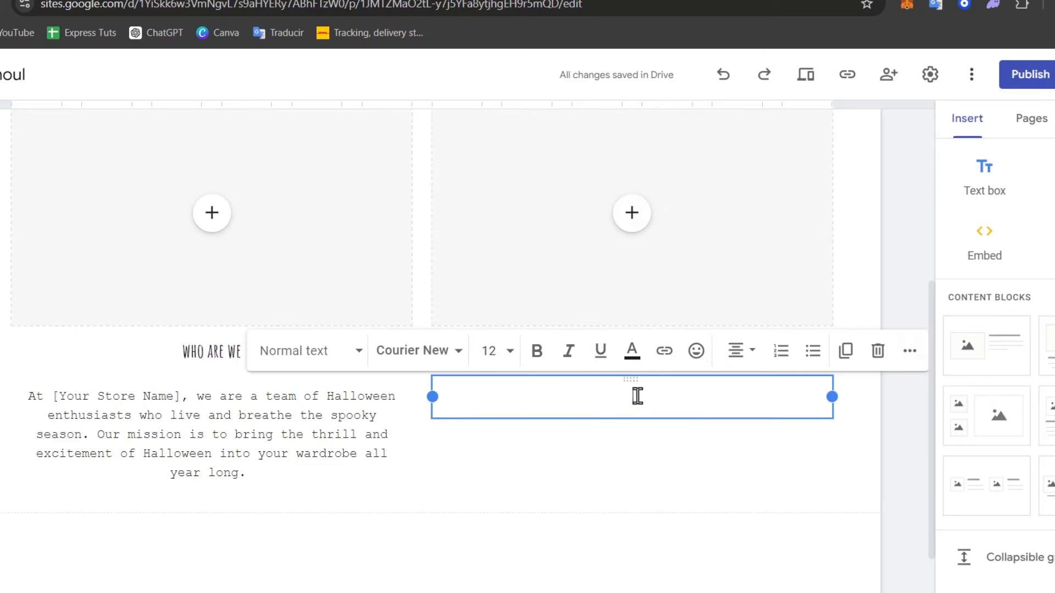
pyautogui.hotkey('ctrl', 'v')
pyautogui.click(747, 508)
# Insert a text box below the two-column block and fill it with ChatGPT's closing paragraphs, from "Whether you're looking" through "Join us in celebrating"
pyautogui.scroll(-2, 532, 501)
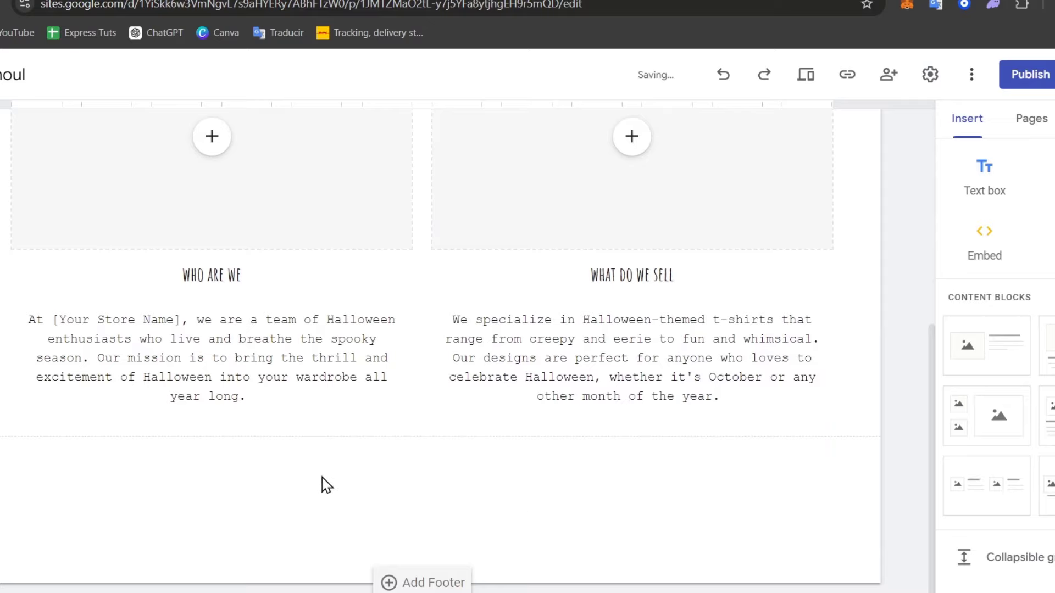
pyautogui.click(1008, 162)
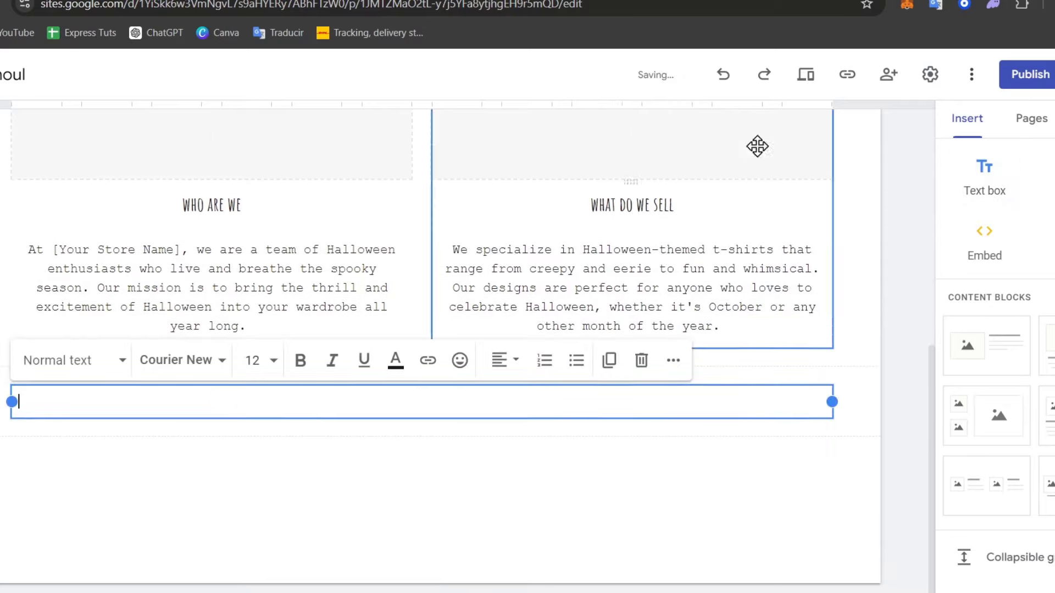
pyautogui.hotkey('ctrl', 'Tab')
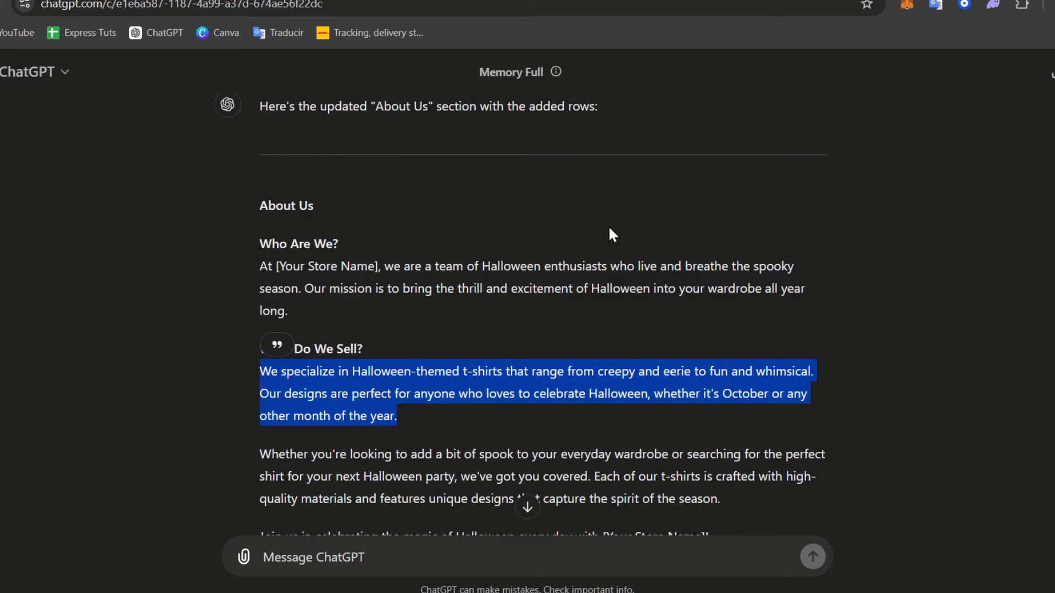
pyautogui.scroll(-2, 549, 357)
pyautogui.moveTo(740, 419); pyautogui.dragTo(259, 350)
pyautogui.hotkey('ctrl', 'c')
pyautogui.hotkey('ctrl', 'shift', 'Tab')
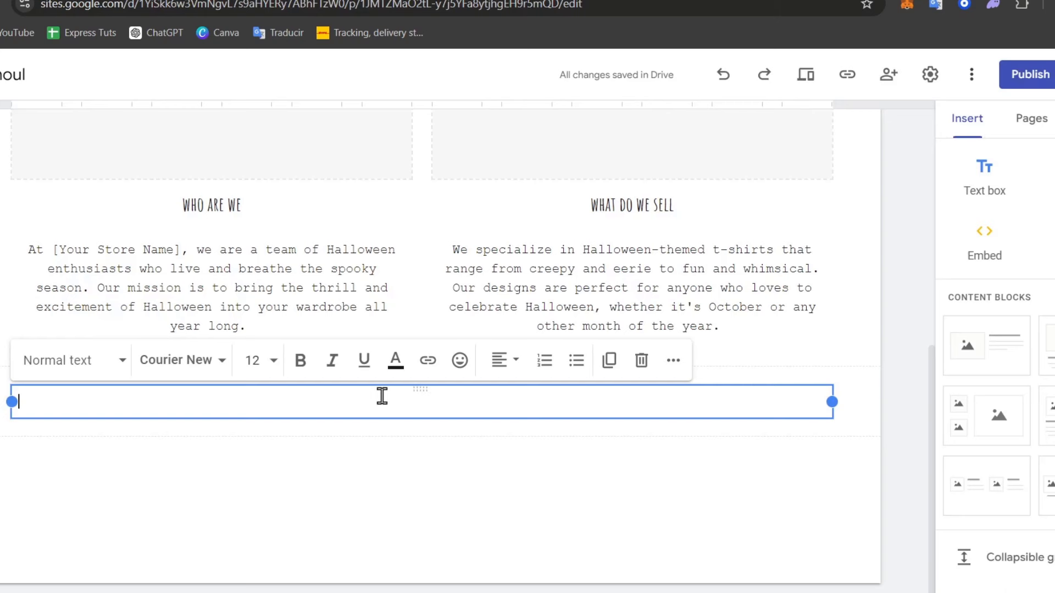
pyautogui.hotkey('ctrl', 'v')
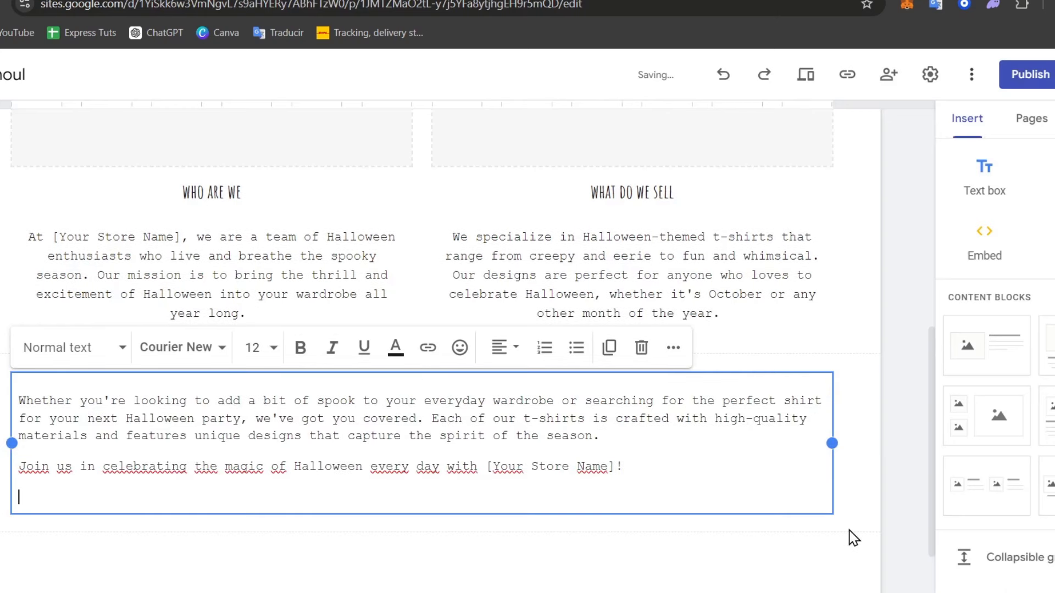
pyautogui.click(853, 536)
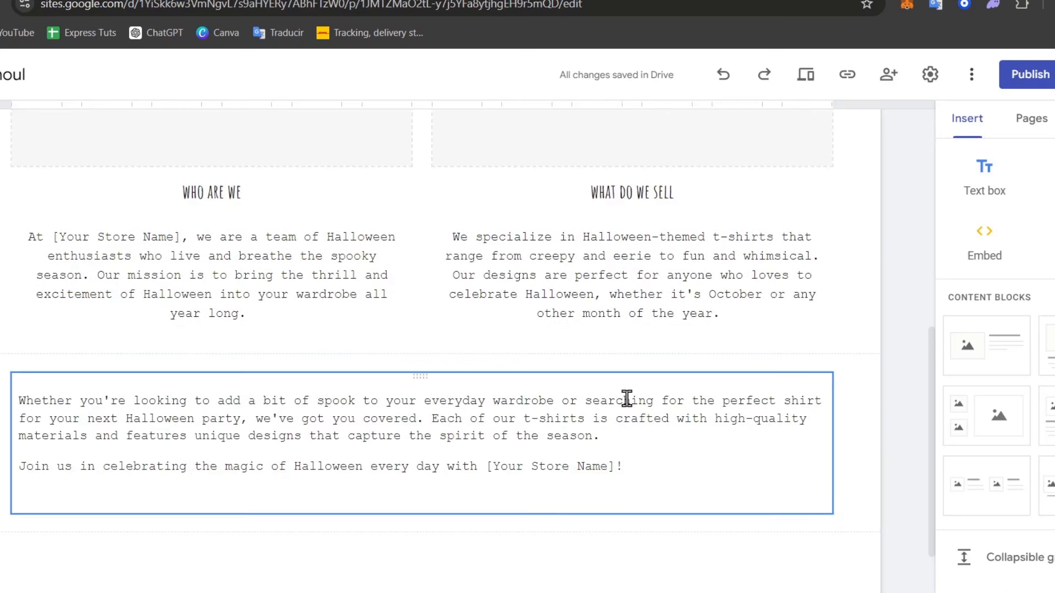
# Center-align all the text in the text box below the two-column block
pyautogui.click(586, 424)
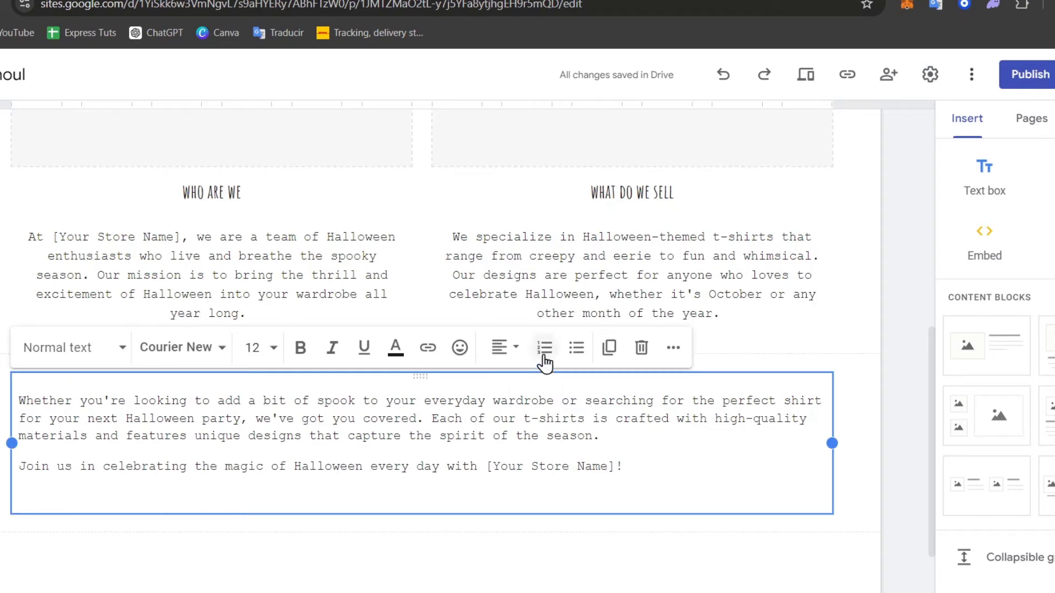
pyautogui.click(505, 346)
pyautogui.click(505, 429)
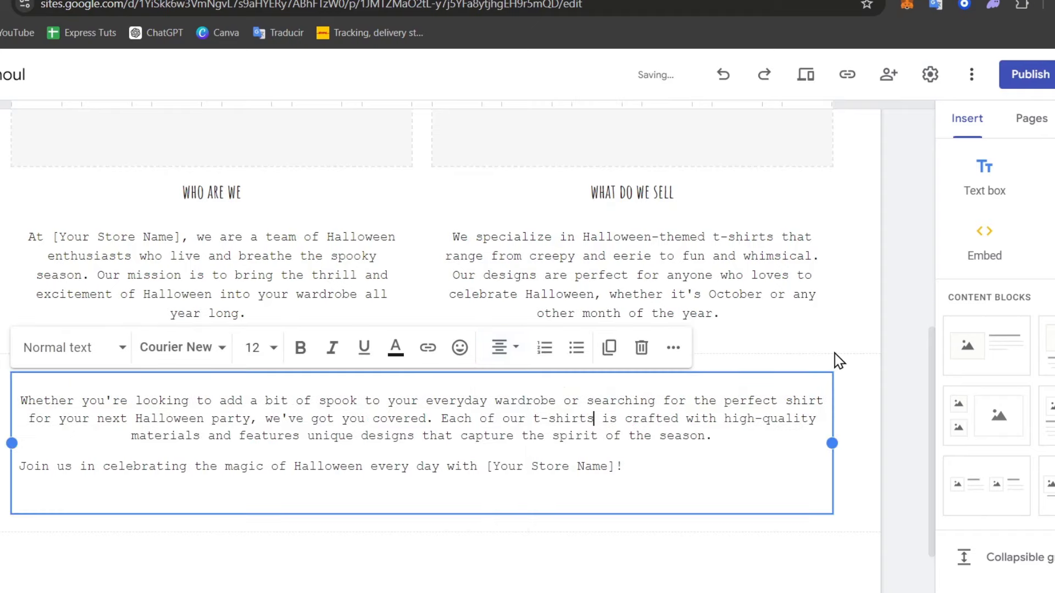
pyautogui.click(885, 313)
pyautogui.click(1053, 119)
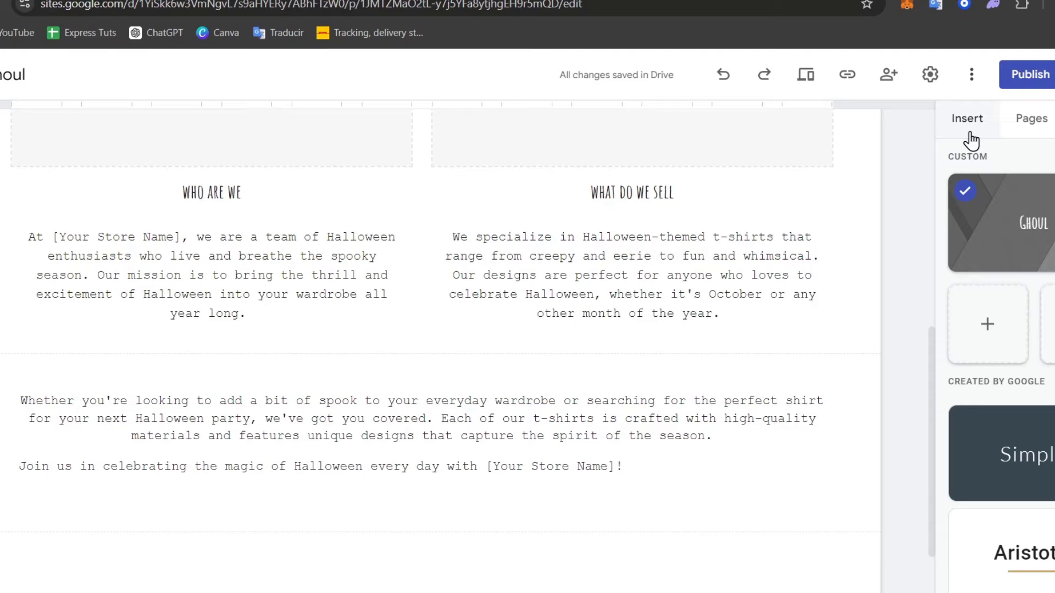
pyautogui.click(587, 502)
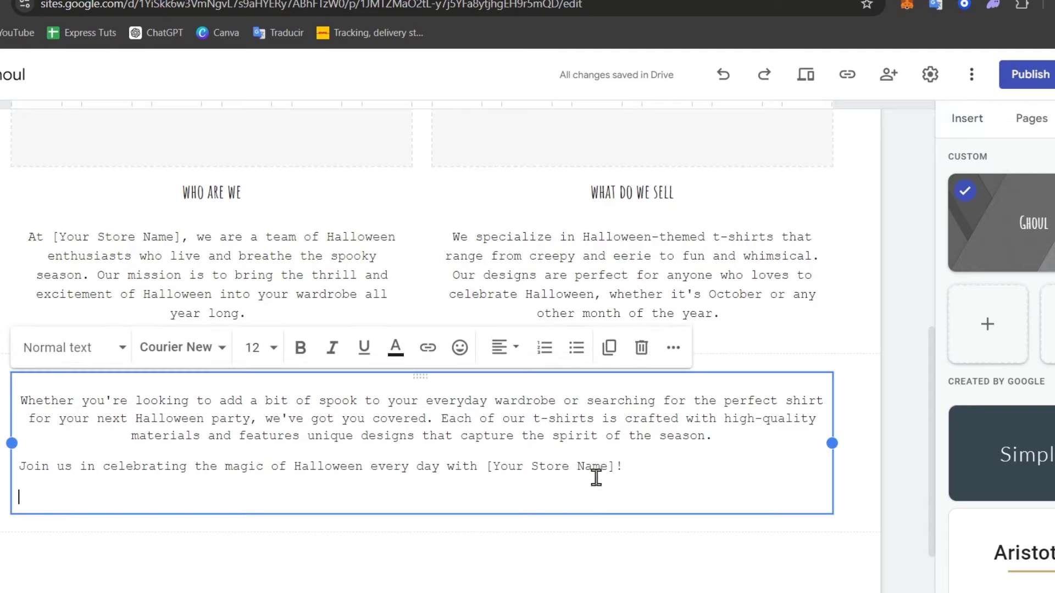
pyautogui.hotkey('ctrl', 'a')
pyautogui.click(504, 348)
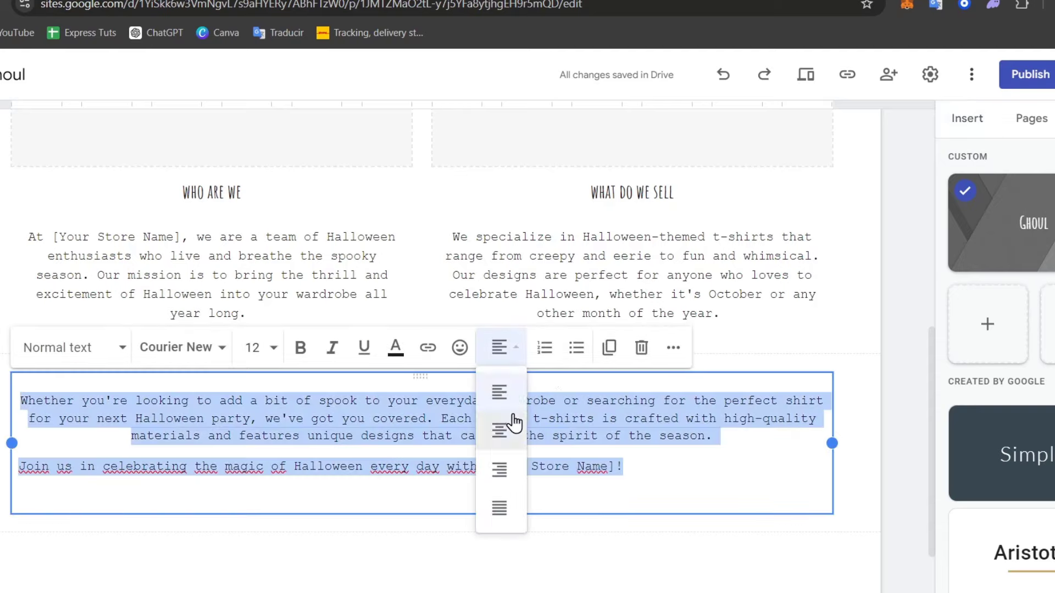
pyautogui.click(513, 443)
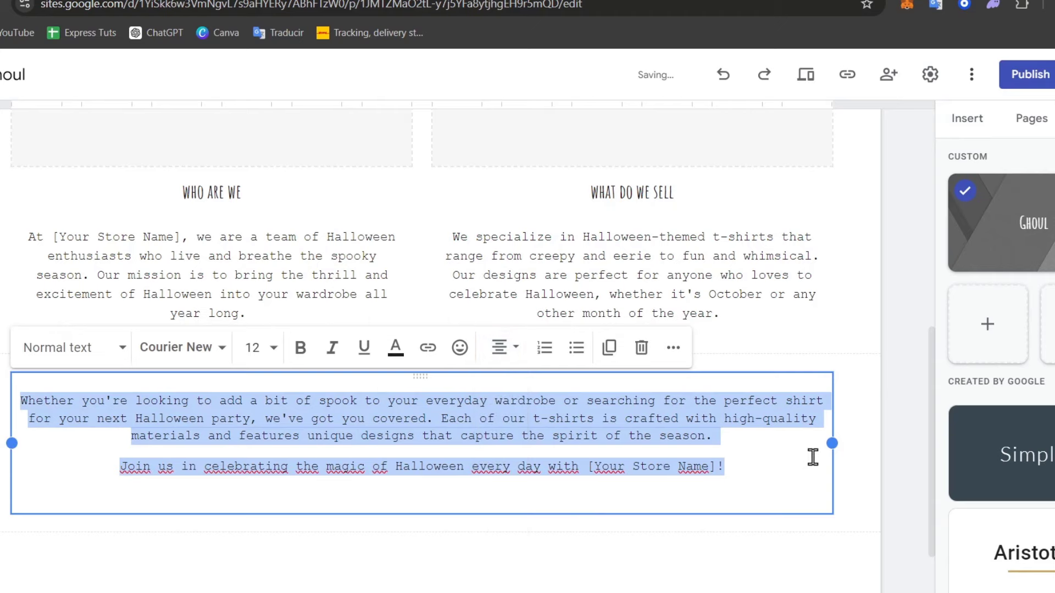
# Replace the "[Your Store Name]" placeholder in the closing text below the two columns with "Ghoul"
pyautogui.click(882, 473)
pyautogui.click(755, 301)
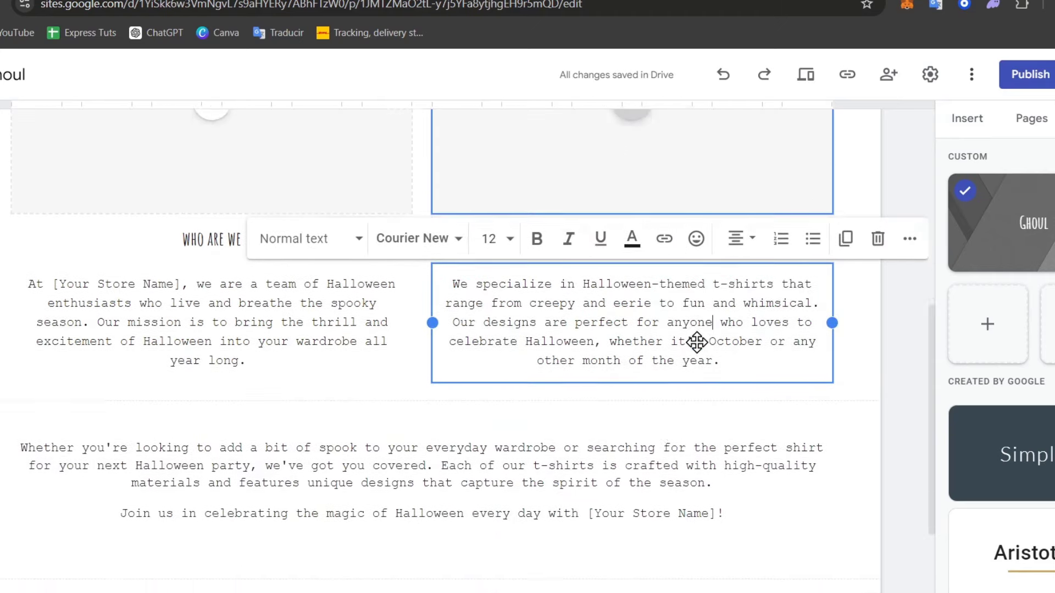
pyautogui.click(708, 536)
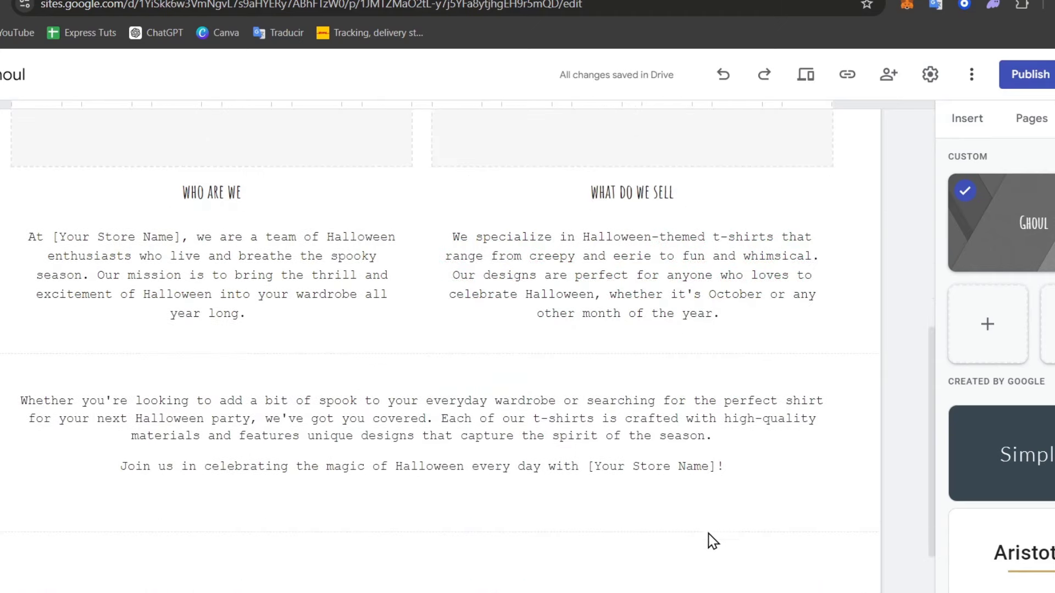
pyautogui.click(715, 468)
pyautogui.moveTo(716, 468); pyautogui.dragTo(589, 468)
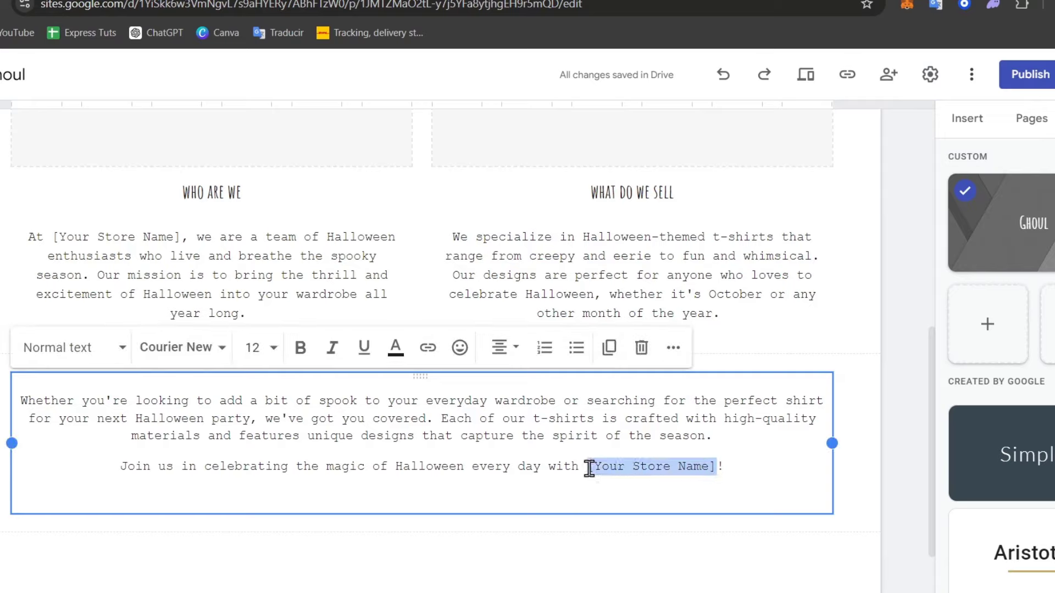
pyautogui.write('Ghoul')
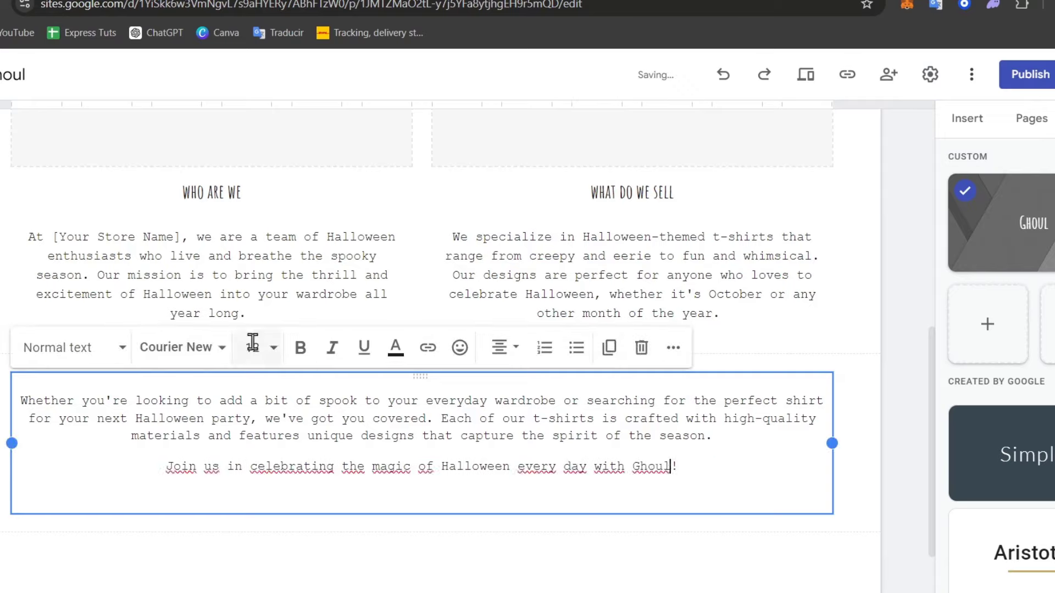
# Replace the "[Your Store Name]" placeholder in the WHO ARE WE caption with "Ghoul"
pyautogui.click(208, 275)
pyautogui.moveTo(182, 237); pyautogui.dragTo(52, 237)
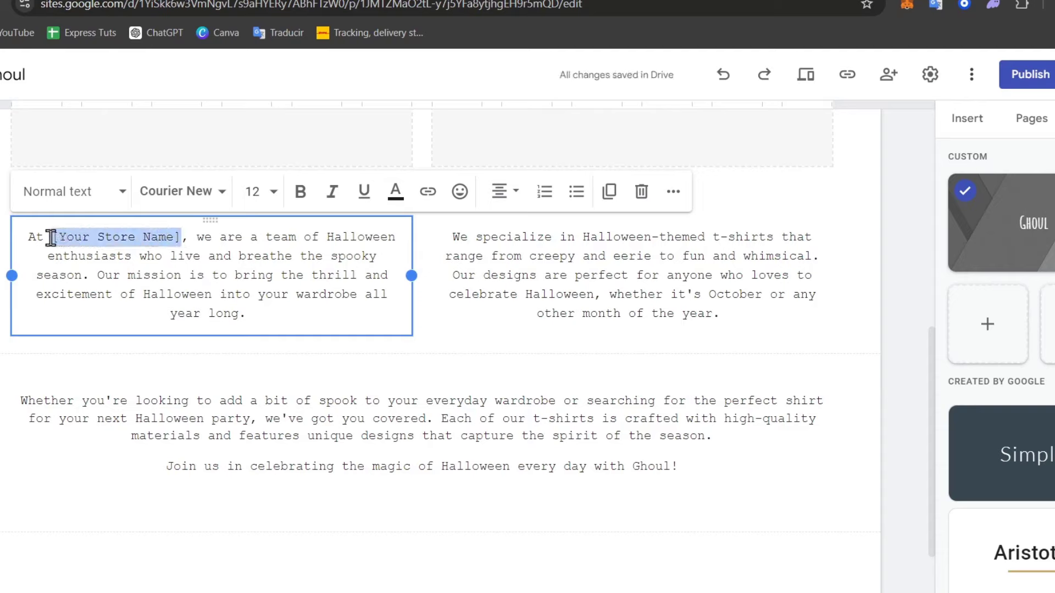
pyautogui.write('Ghoul')
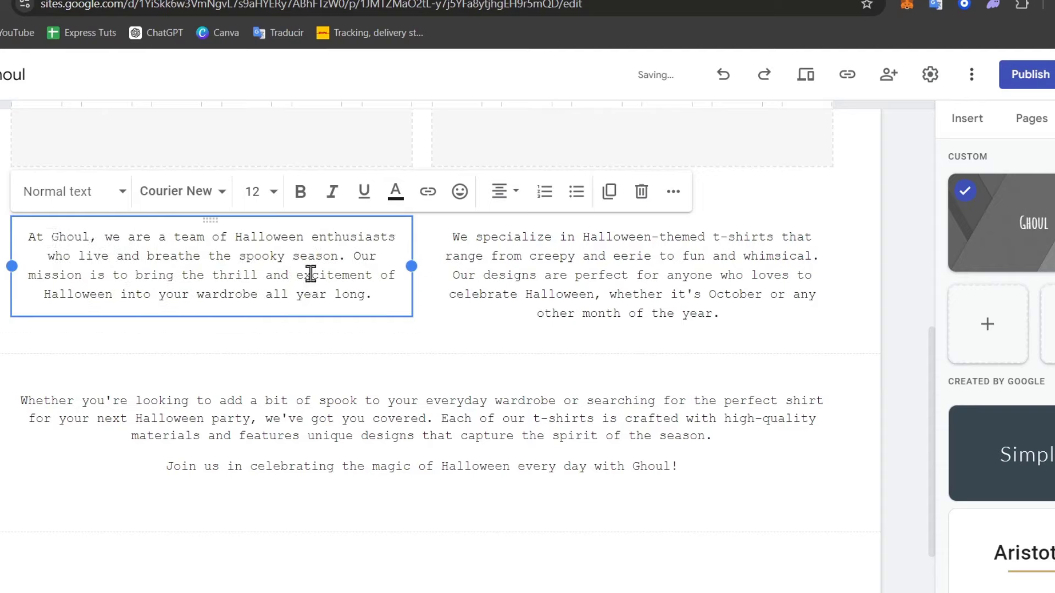
pyautogui.click(846, 389)
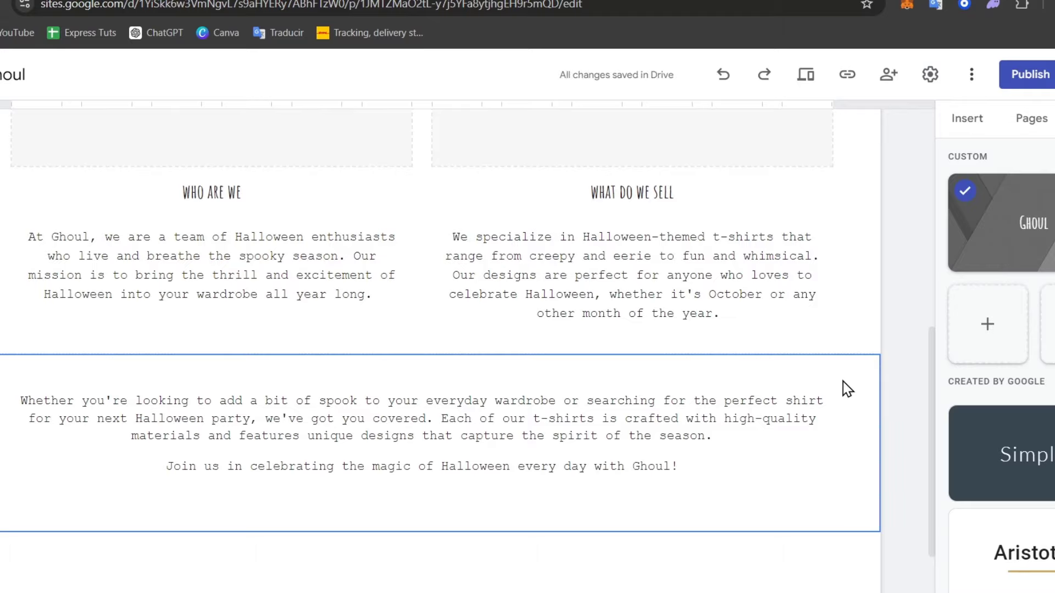
# Insert a collapsible group between the two-column block and the closing text
pyautogui.scroll(7, 882, 385)
pyautogui.scroll(-9, 876, 391)
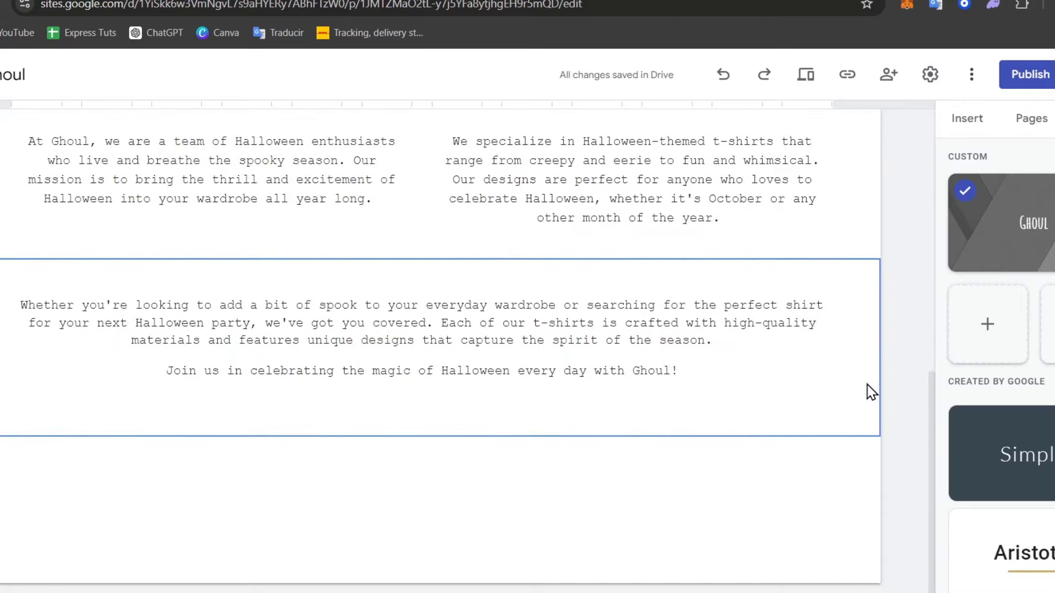
pyautogui.click(980, 128)
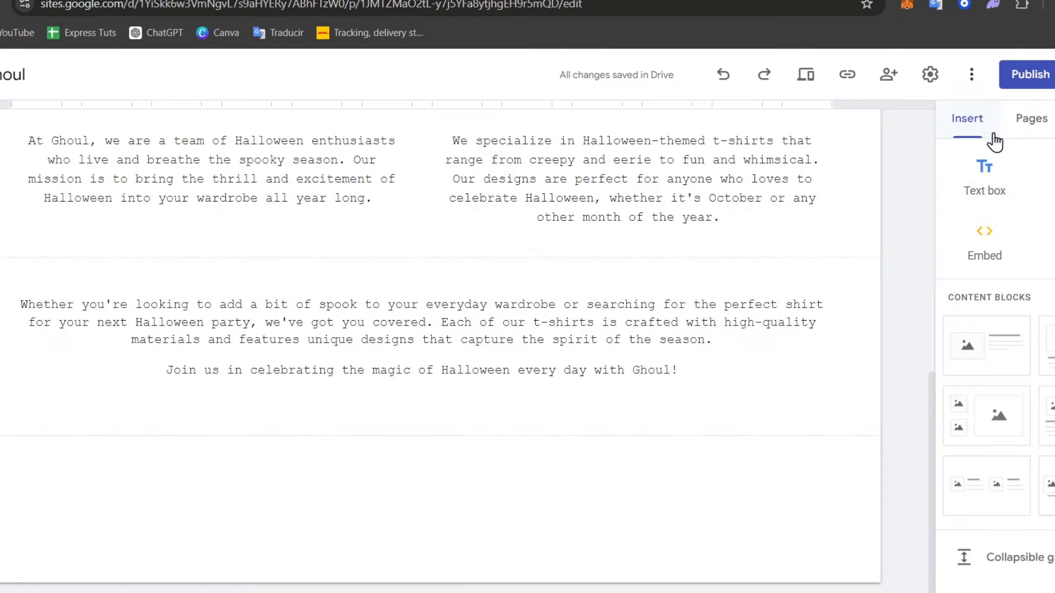
pyautogui.click(989, 297)
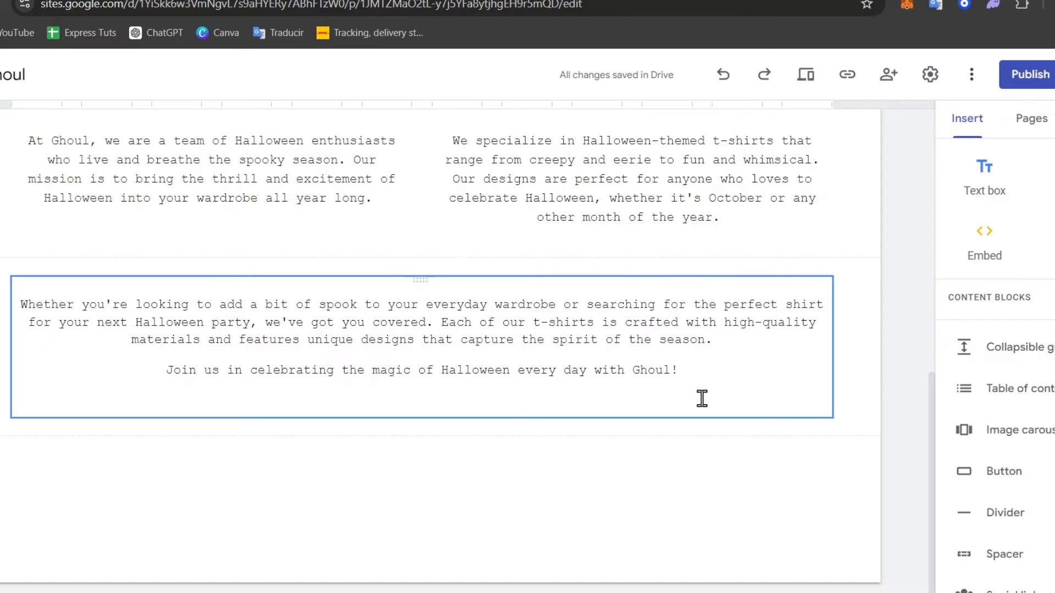
pyautogui.scroll(3, 699, 395)
pyautogui.click(992, 354)
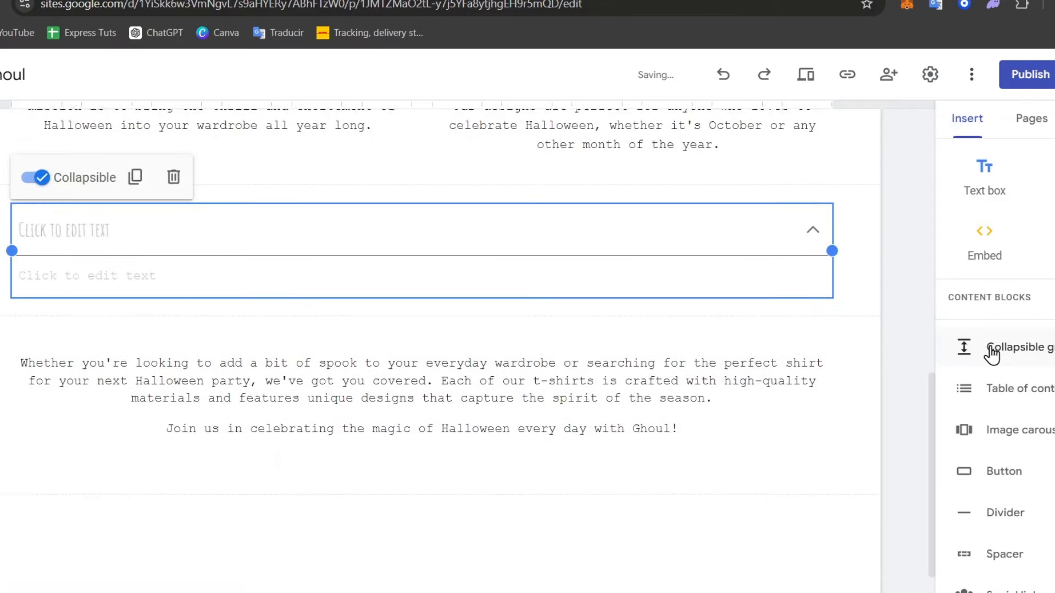
# Copy the WHO ARE WE heading from the two-column block into the collapsible group's header
pyautogui.scroll(3, 593, 377)
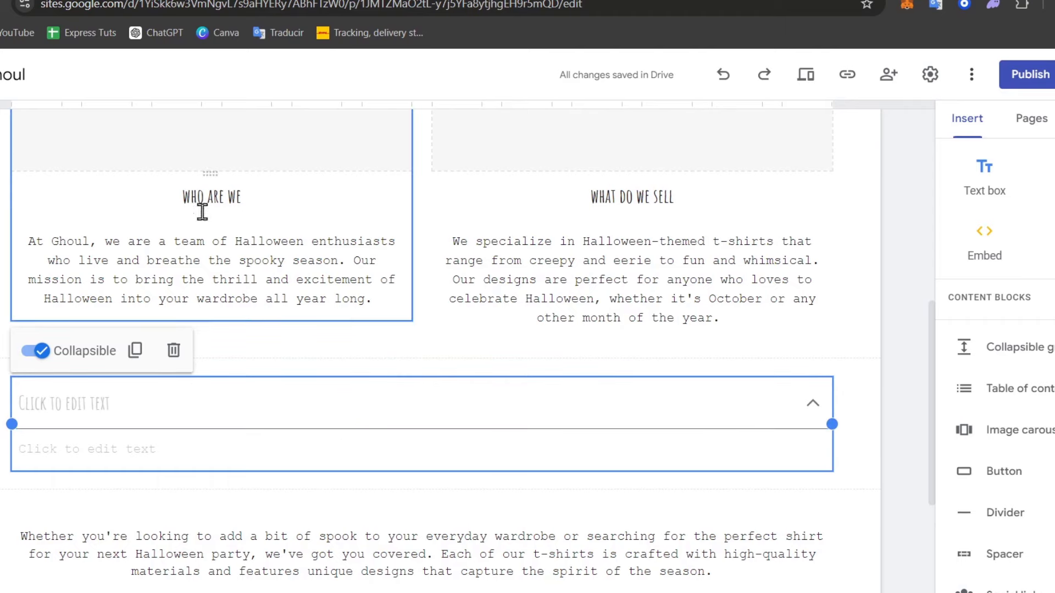
pyautogui.tripleClick(223, 196)
pyautogui.hotkey('ctrl', 'c')
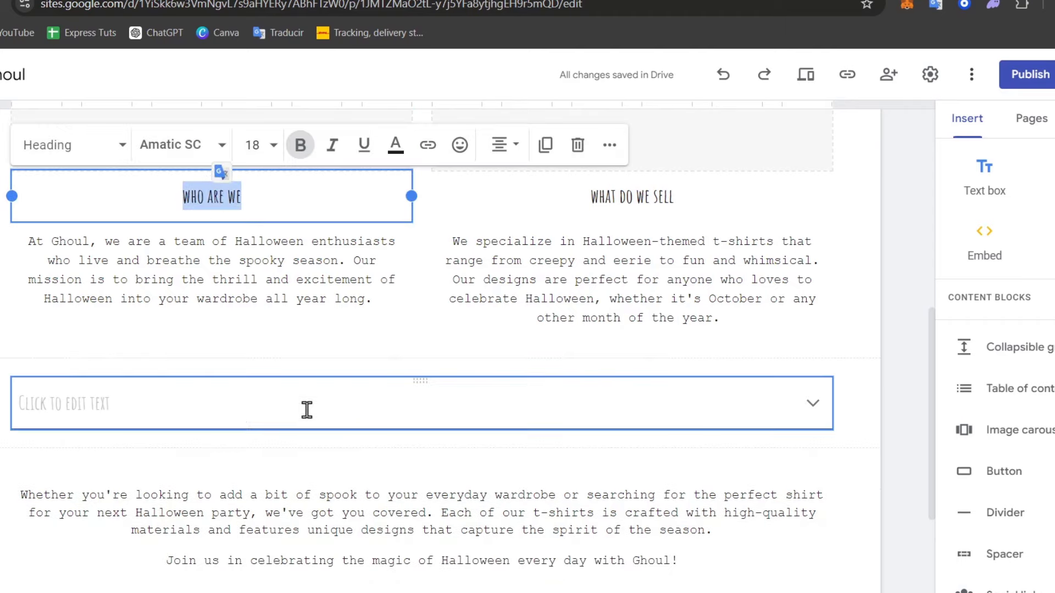
pyautogui.click(238, 413)
pyautogui.hotkey('ctrl', 'v')
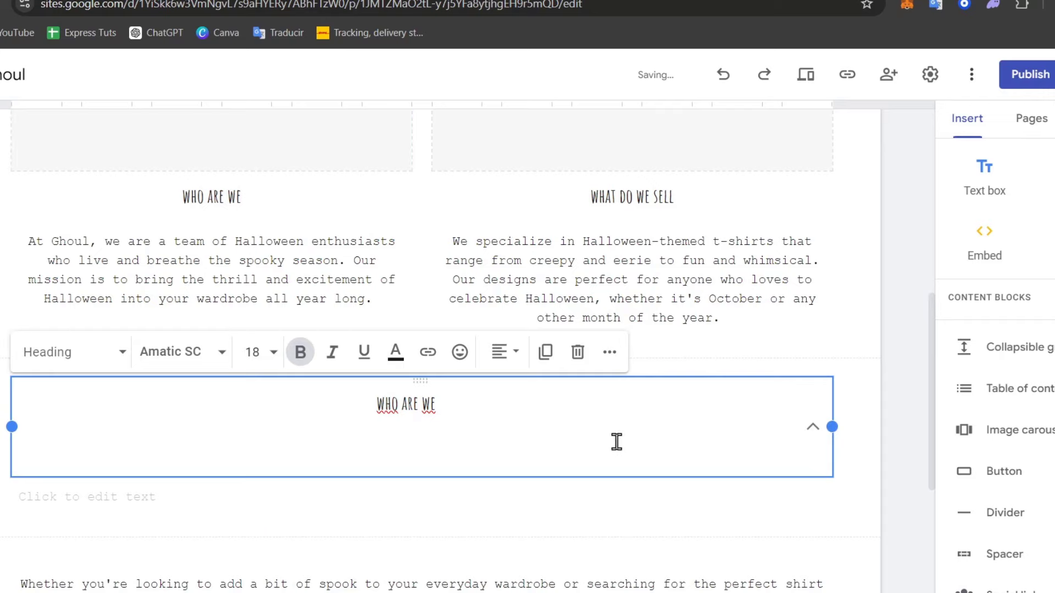
# Copy the WHO ARE WE caption paragraph into the collapsible group's body and check how the group expands
pyautogui.tripleClick(305, 265)
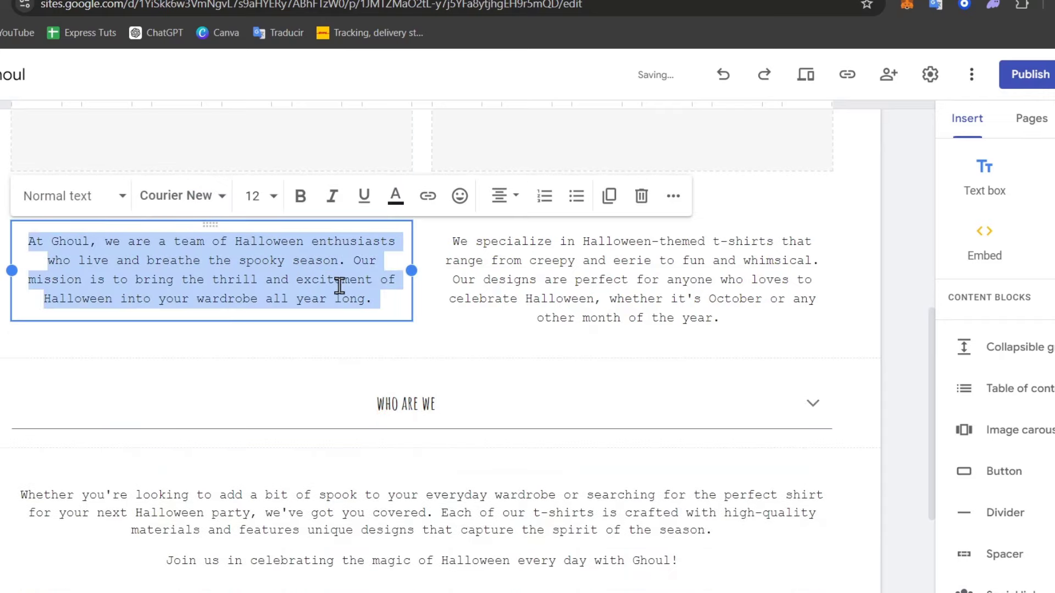
pyautogui.hotkey('ctrl', 'c')
pyautogui.click(412, 401)
pyautogui.click(394, 445)
pyautogui.hotkey('ctrl', 'v')
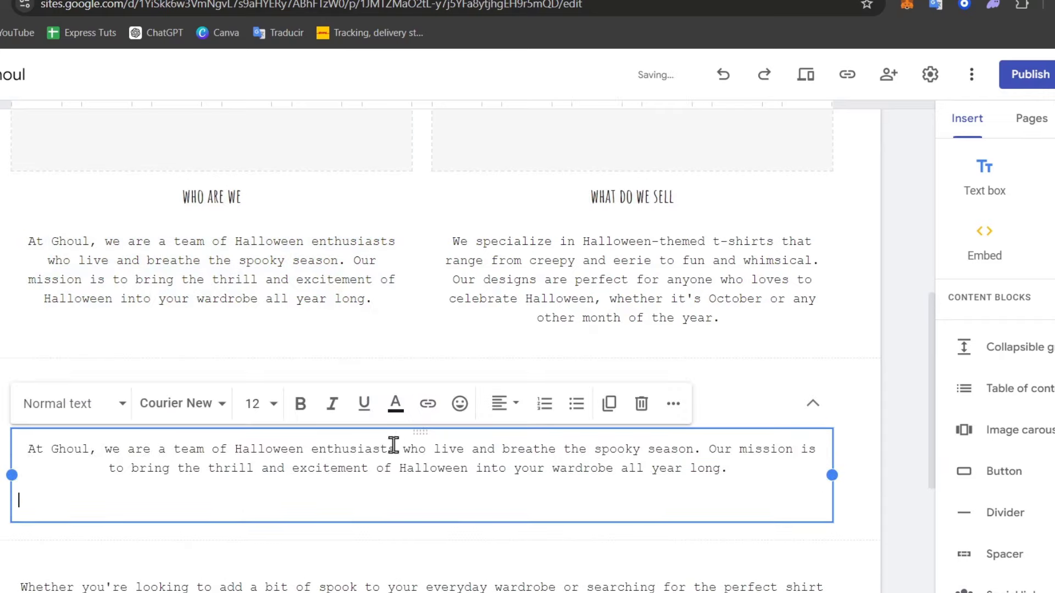
pyautogui.click(836, 464)
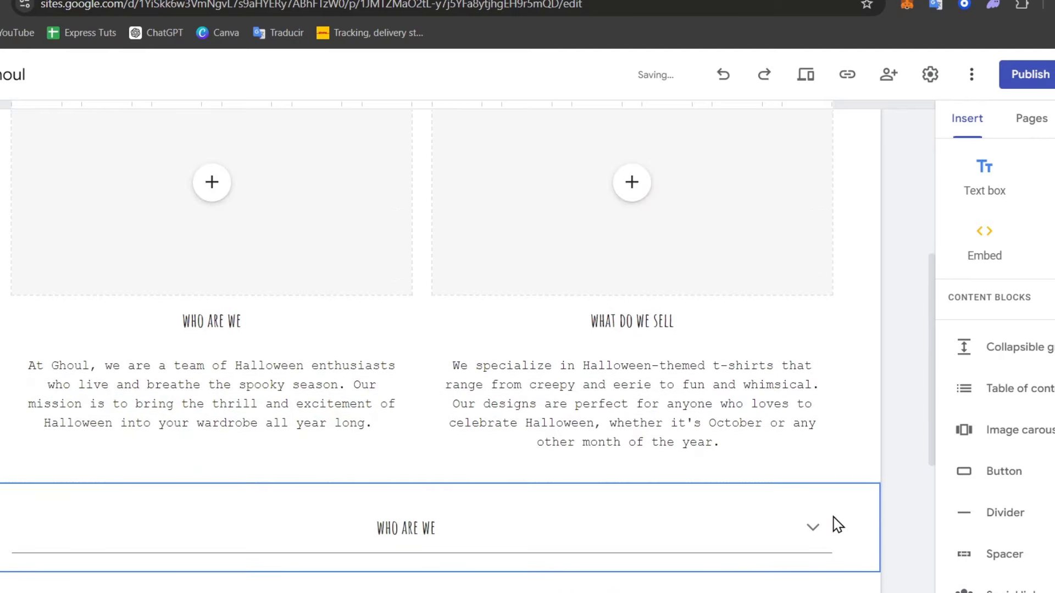
pyautogui.click(813, 532)
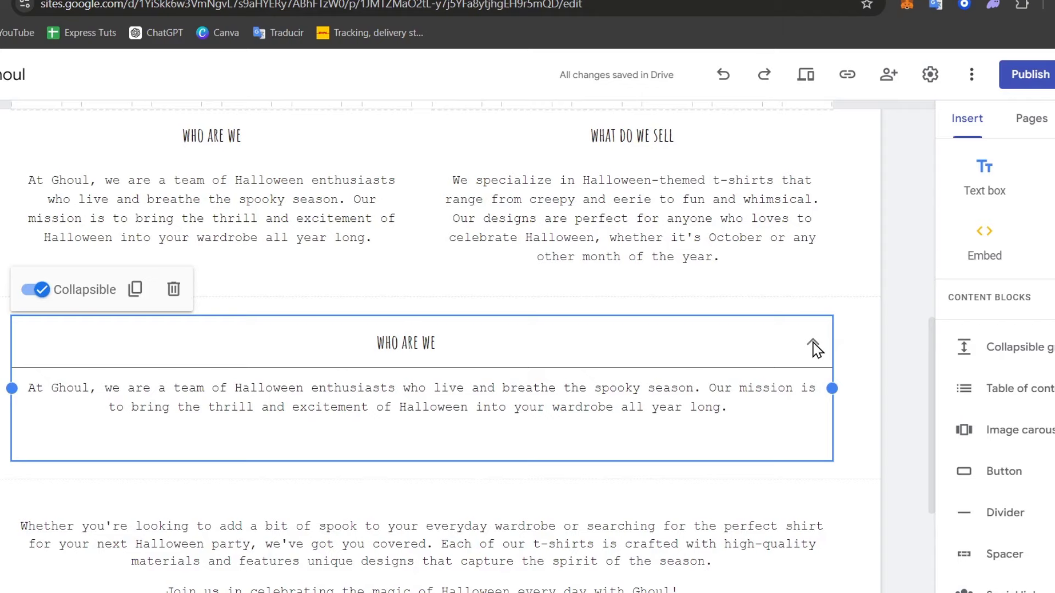
pyautogui.click(362, 235)
pyautogui.scroll(3, 346, 231)
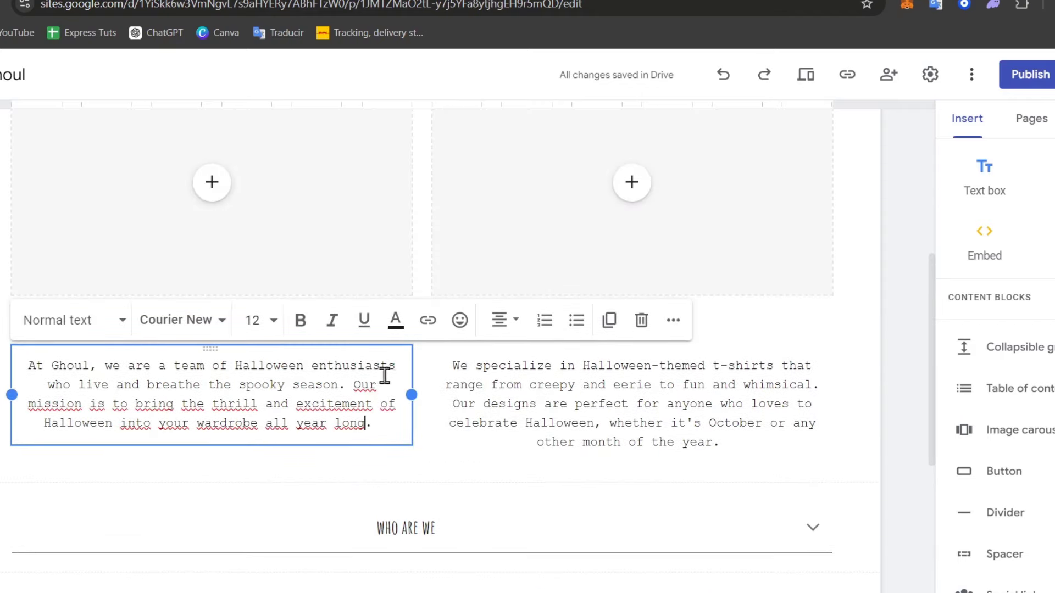
pyautogui.click(438, 393)
pyautogui.click(315, 336)
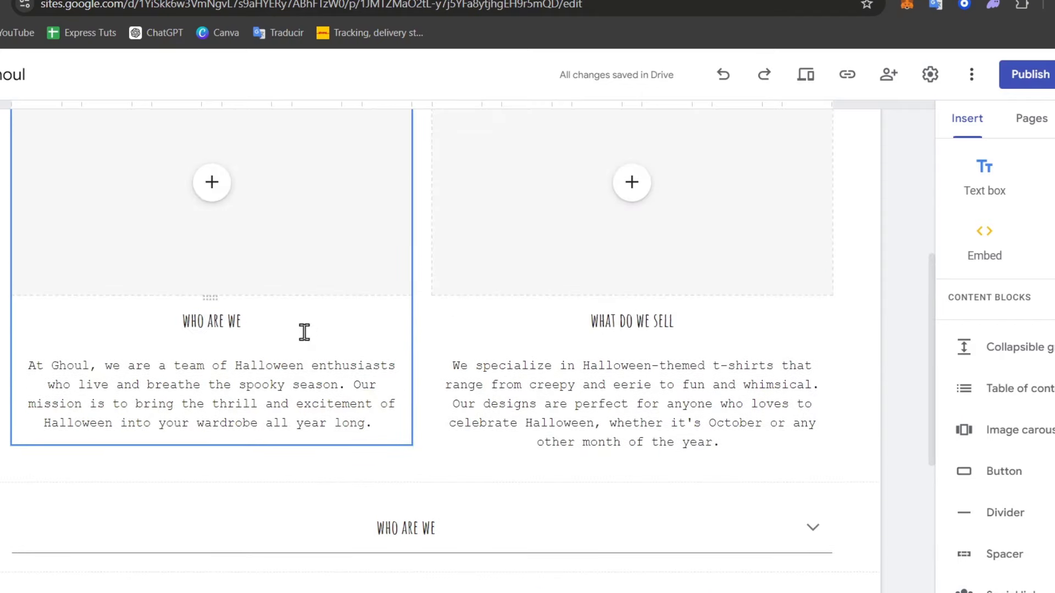
pyautogui.click(269, 327)
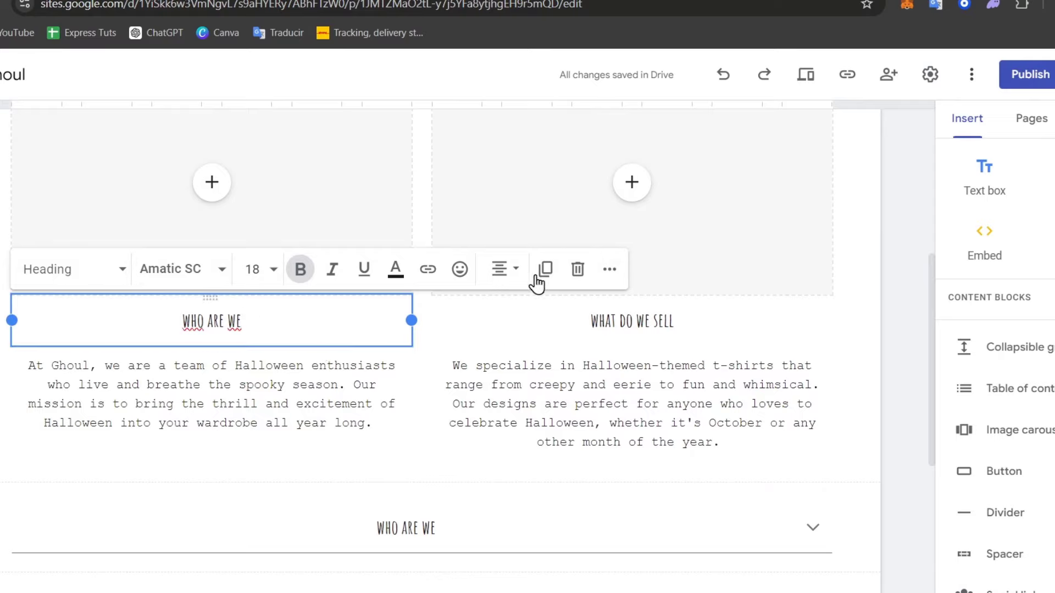
pyautogui.click(610, 269)
pyautogui.moveTo(405, 376); pyautogui.dragTo(388, 377)
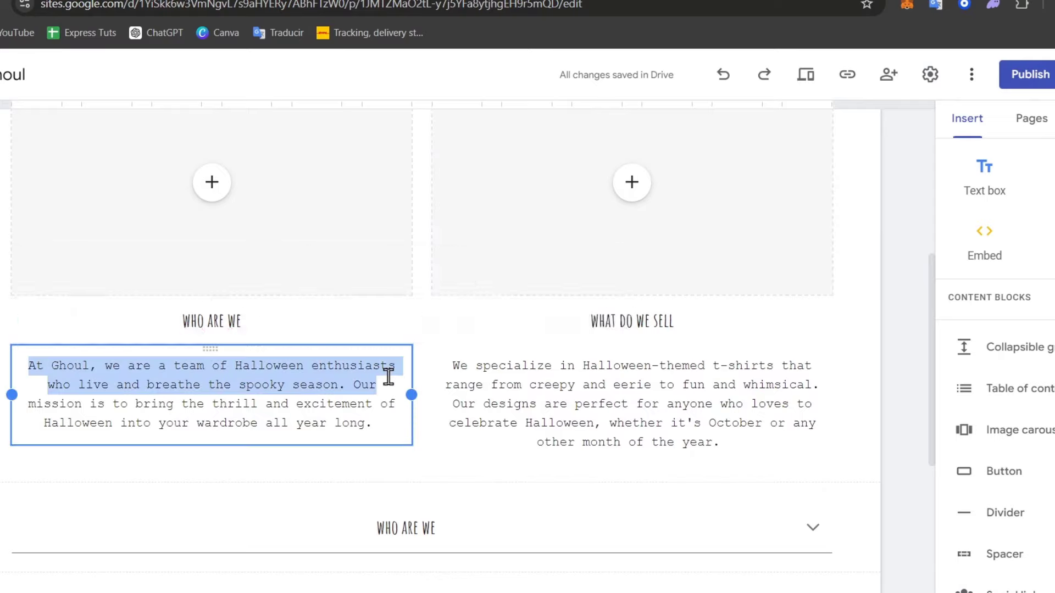
pyautogui.moveTo(451, 384); pyautogui.dragTo(446, 384)
pyautogui.click(234, 340)
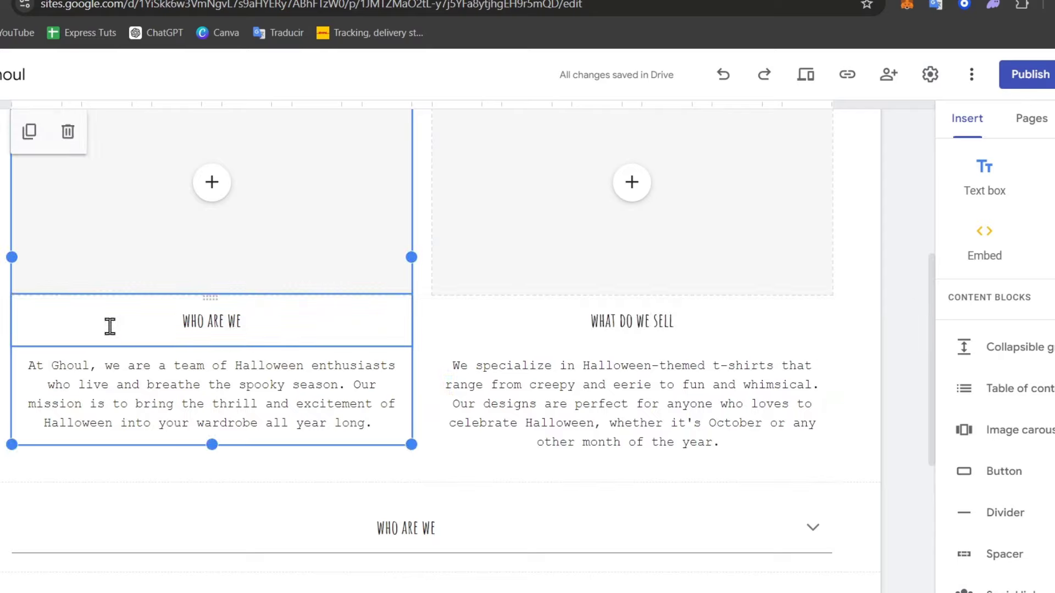
pyautogui.click(188, 324)
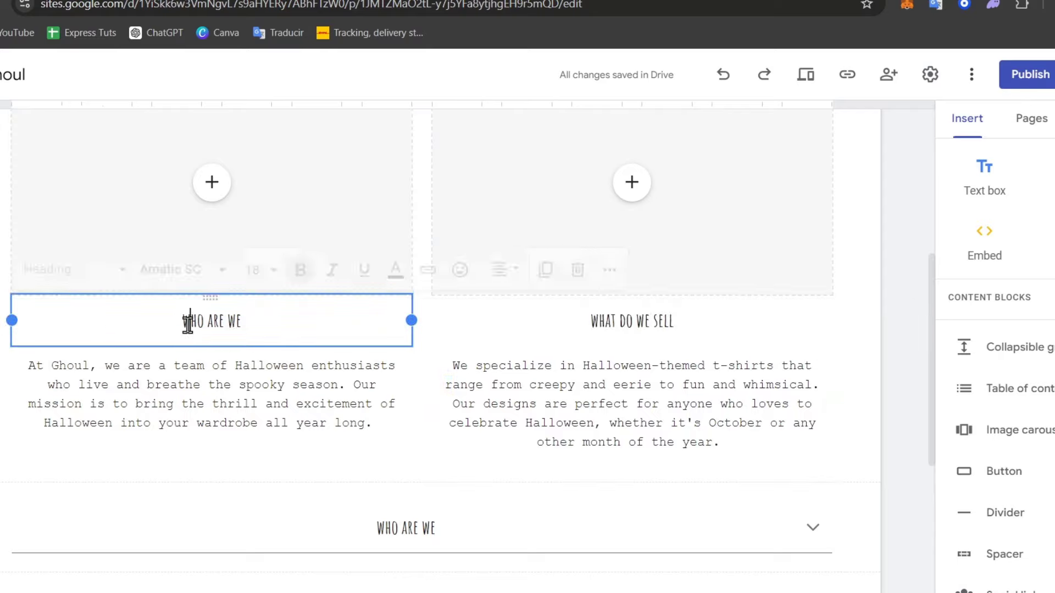
pyautogui.click(285, 353)
pyautogui.scroll(3, 212, 298)
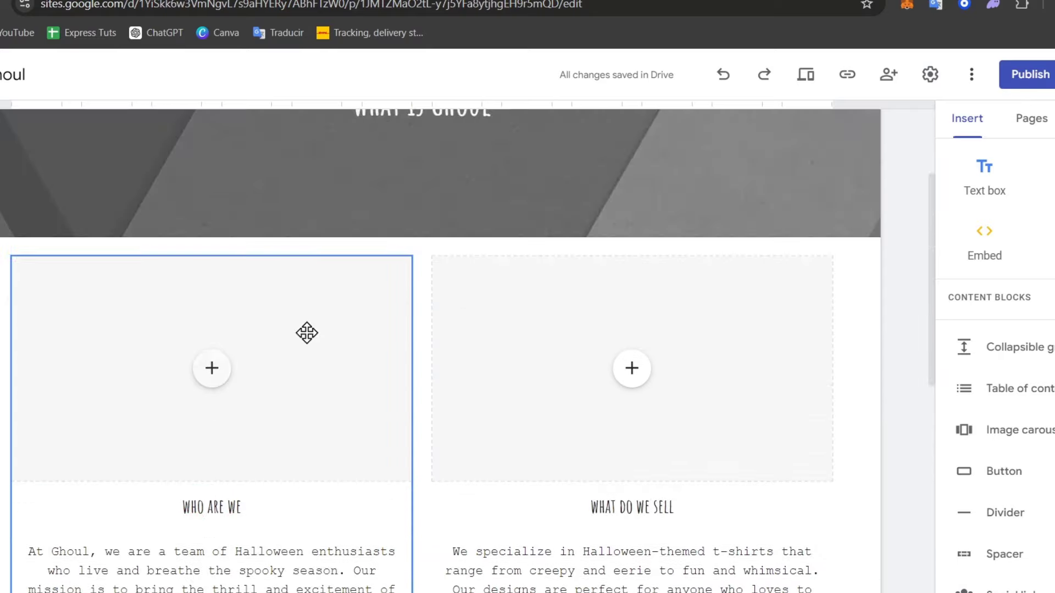
pyautogui.scroll(-3, 326, 430)
# Delete the caption paragraph under the WHO ARE WE heading in the two-column block
pyautogui.click(304, 366)
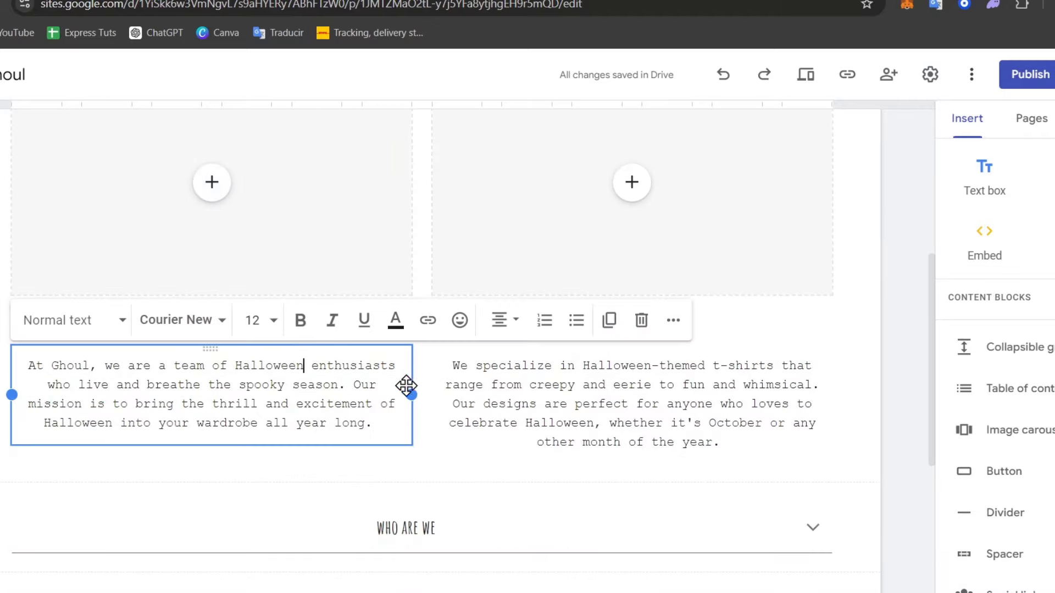
pyautogui.press('BackSpace')
pyautogui.click(291, 354)
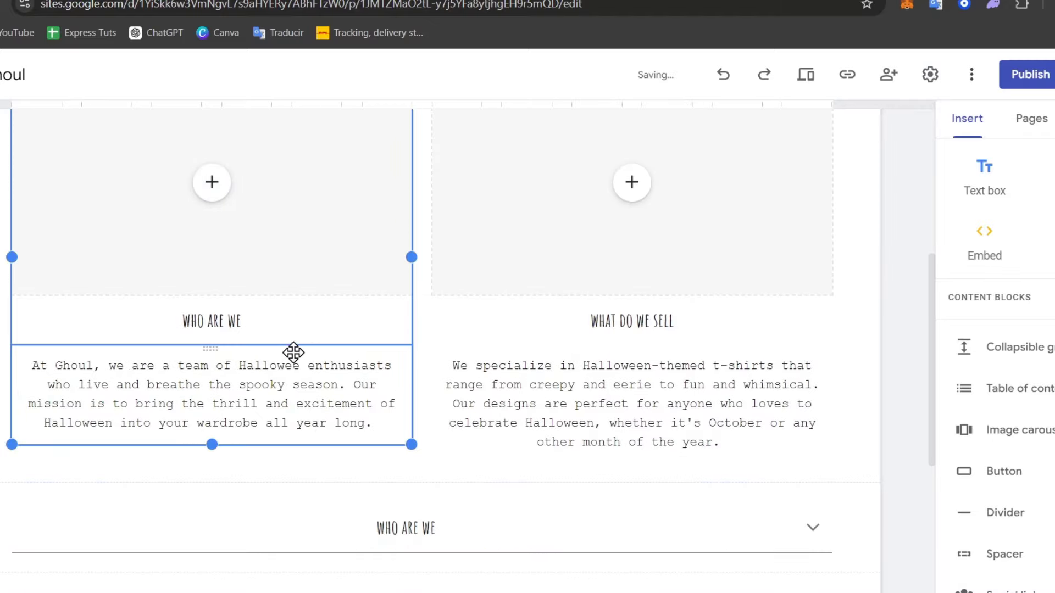
pyautogui.click(231, 349)
pyautogui.press('Delete')
# Delete the WHO ARE WE heading under the first image placeholder and move the WHO ARE WE collapsible group into its place
pyautogui.click(231, 374)
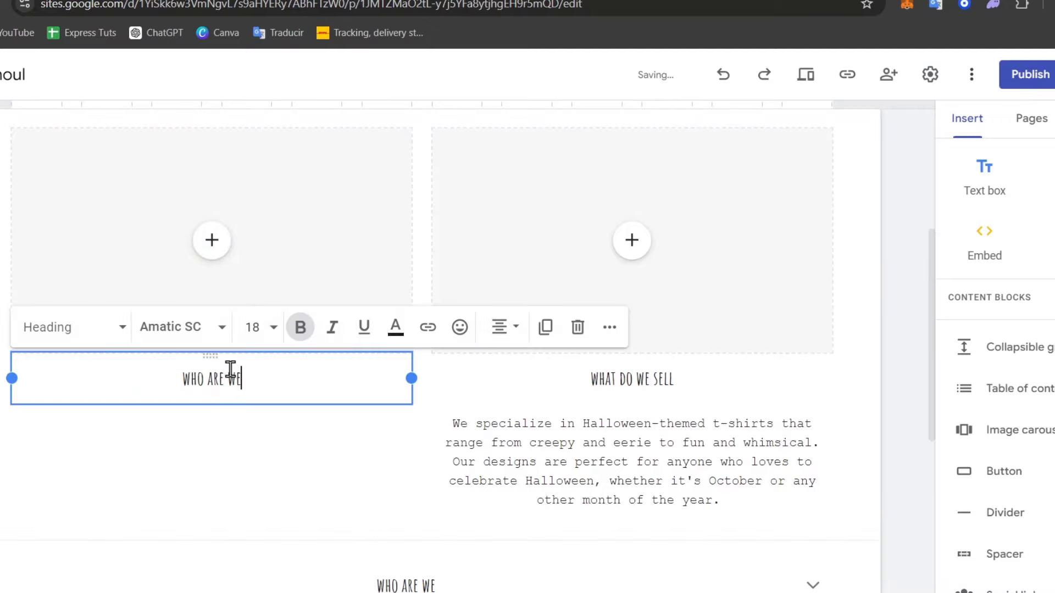
pyautogui.click(203, 354)
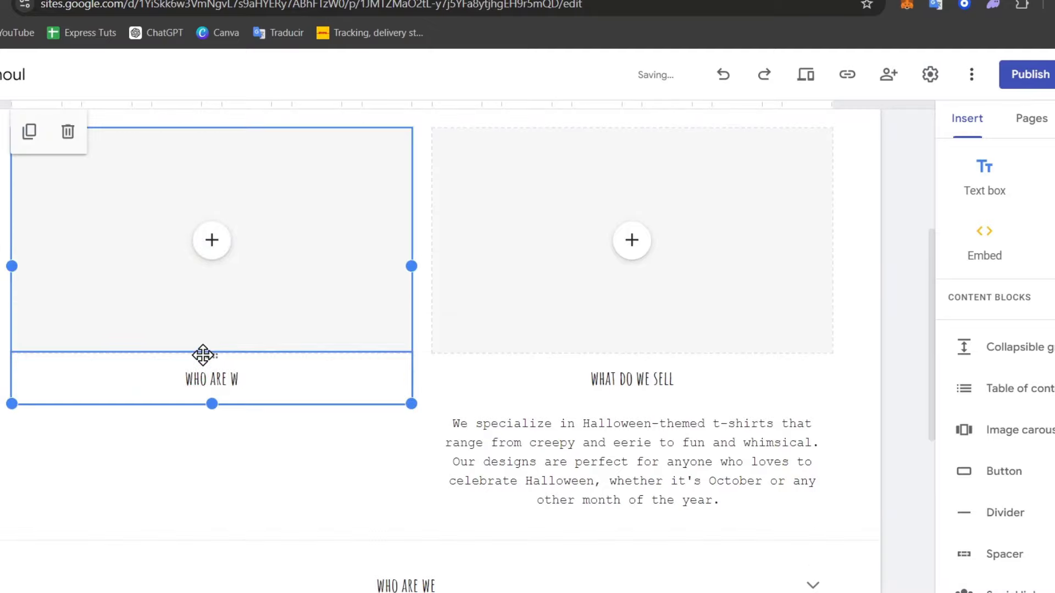
pyautogui.click(209, 355)
pyautogui.press('Delete')
pyautogui.scroll(-3, 329, 420)
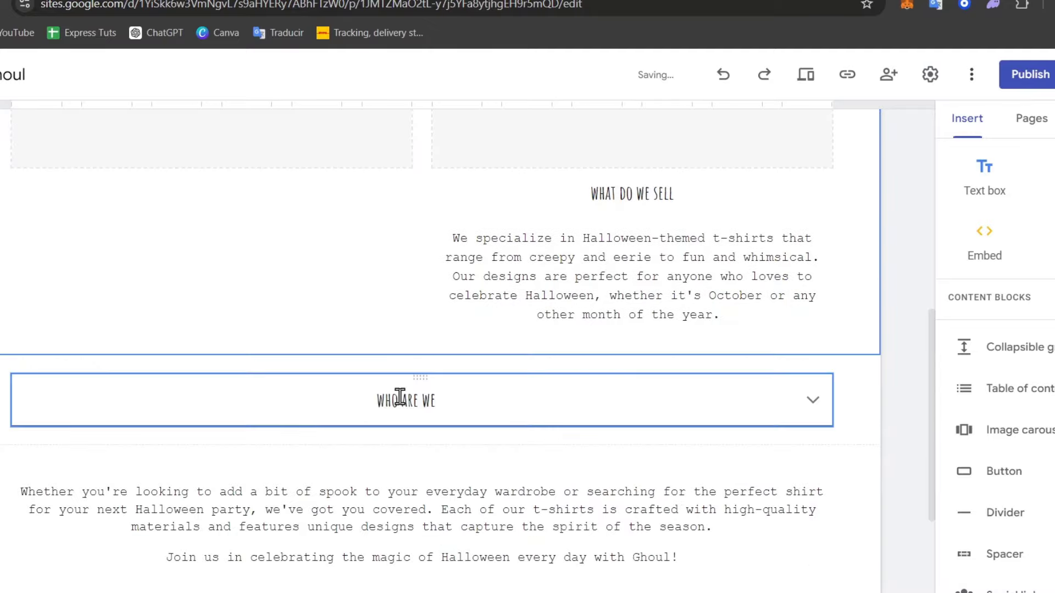
pyautogui.moveTo(410, 385); pyautogui.dragTo(138, 208)
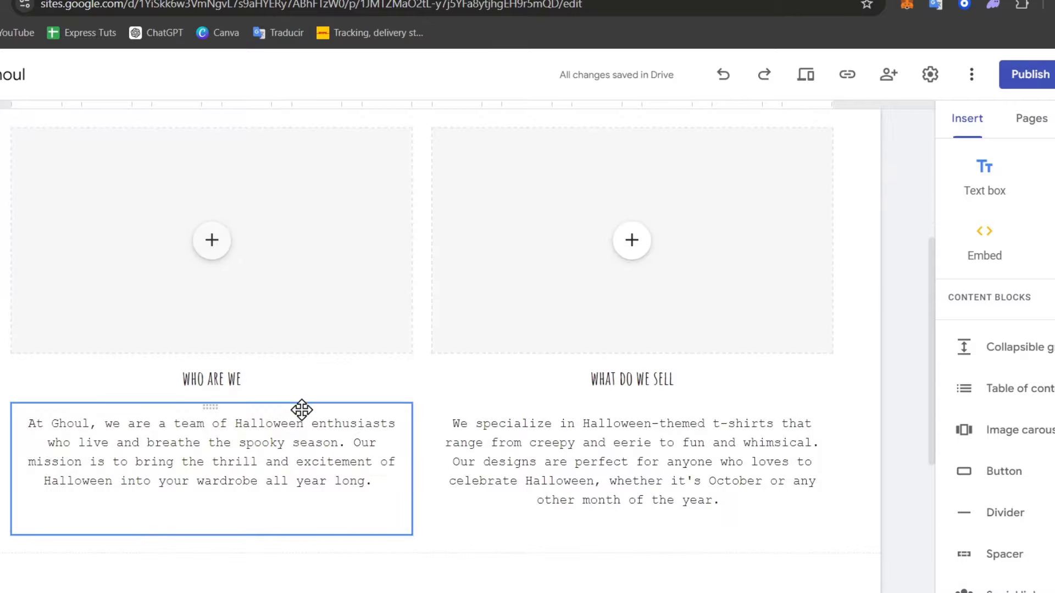
pyautogui.click(285, 426)
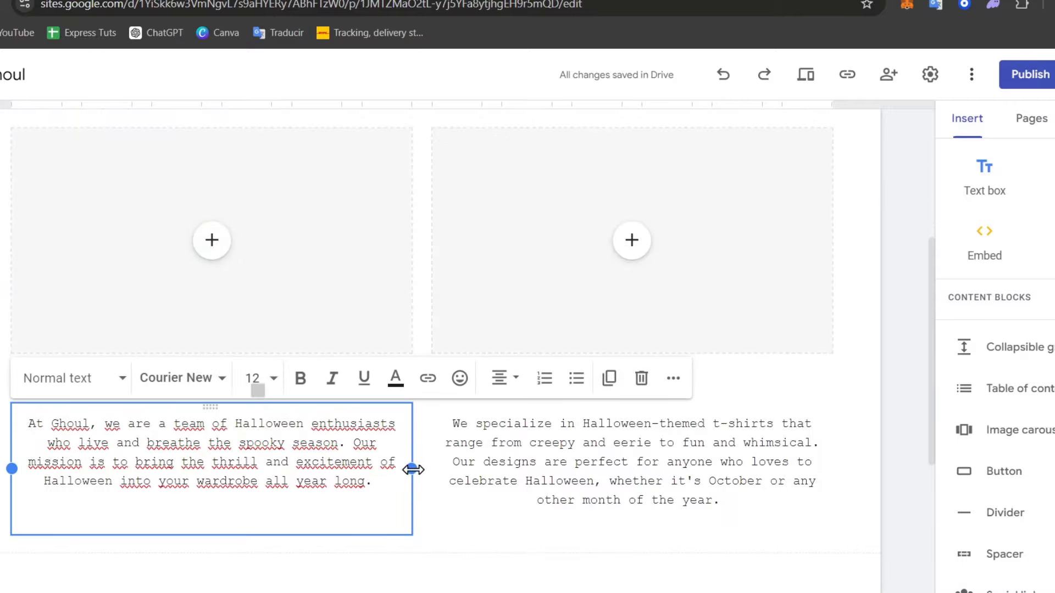
pyautogui.click(359, 373)
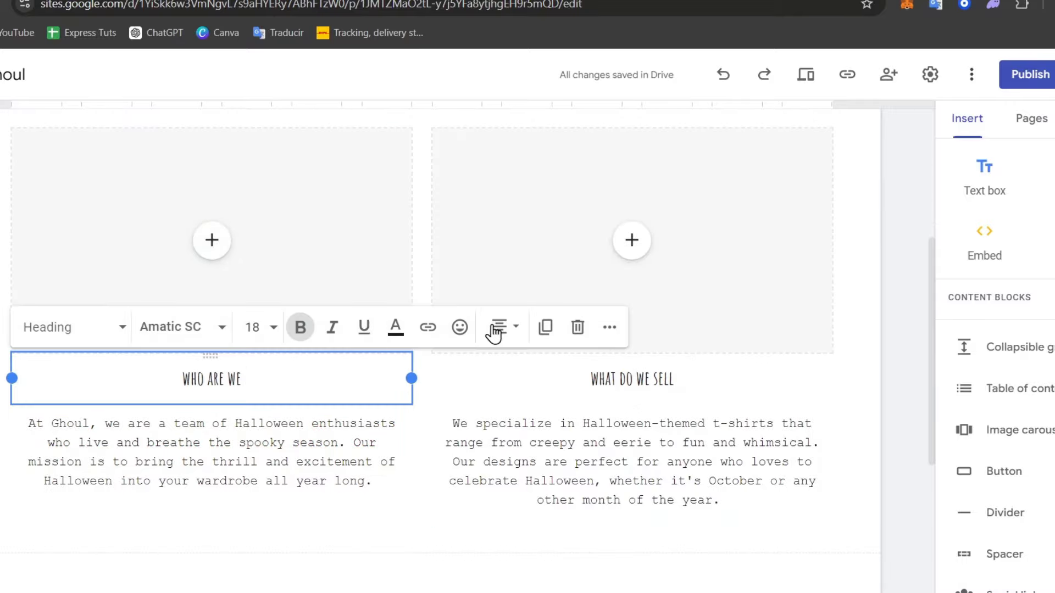
pyautogui.click(503, 327)
pyautogui.click(609, 327)
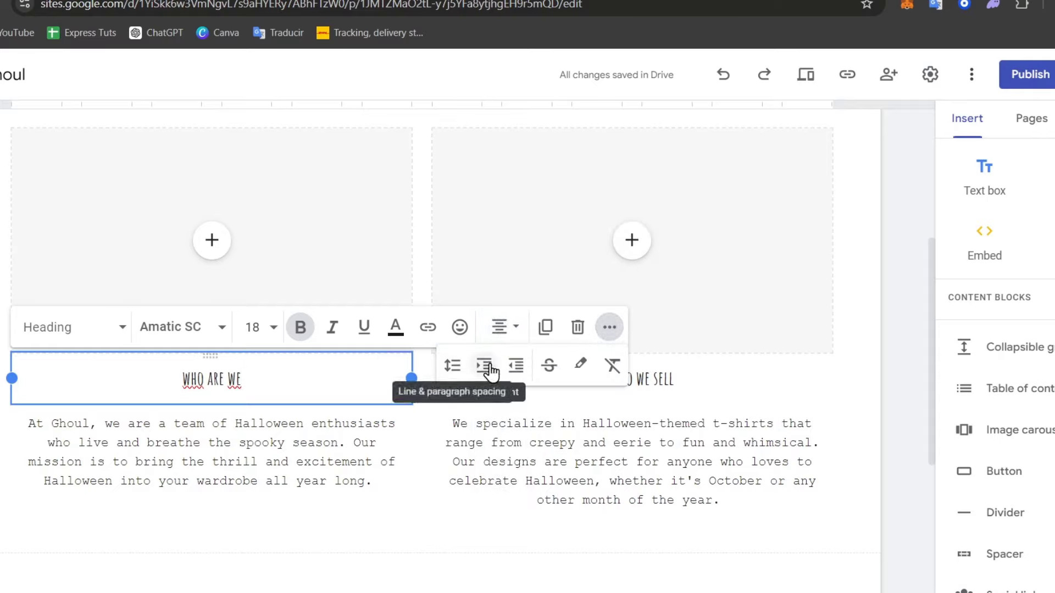
pyautogui.click(377, 428)
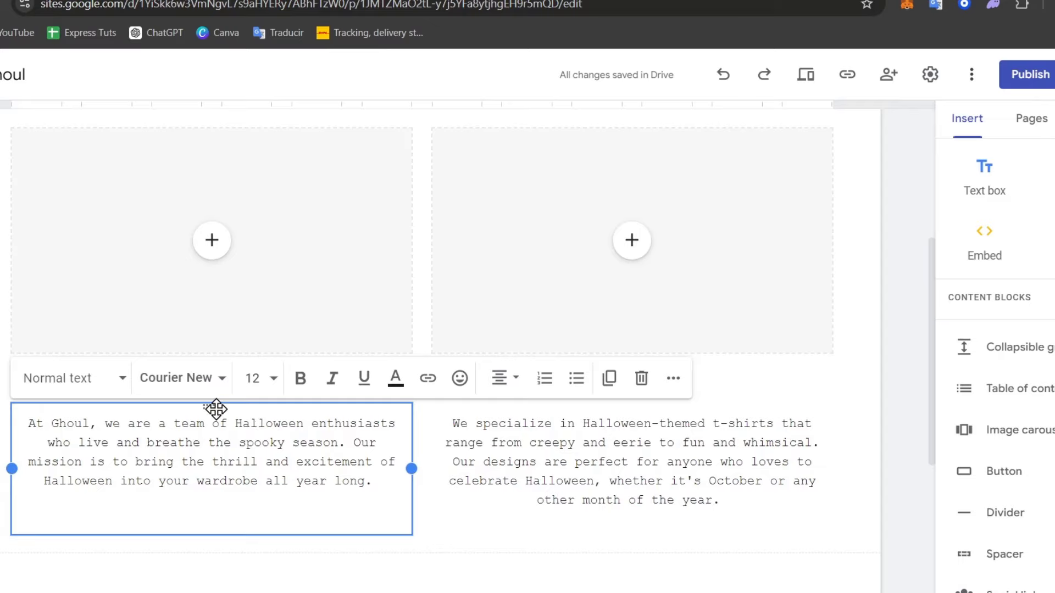
pyautogui.moveTo(216, 409); pyautogui.dragTo(218, 380)
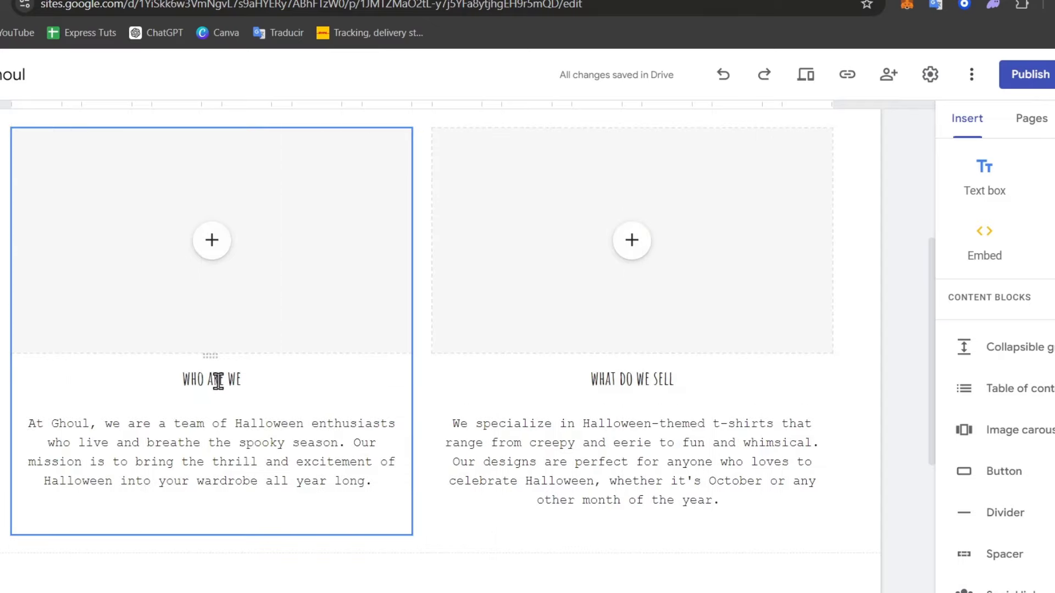
pyautogui.click(218, 380)
pyautogui.click(433, 391)
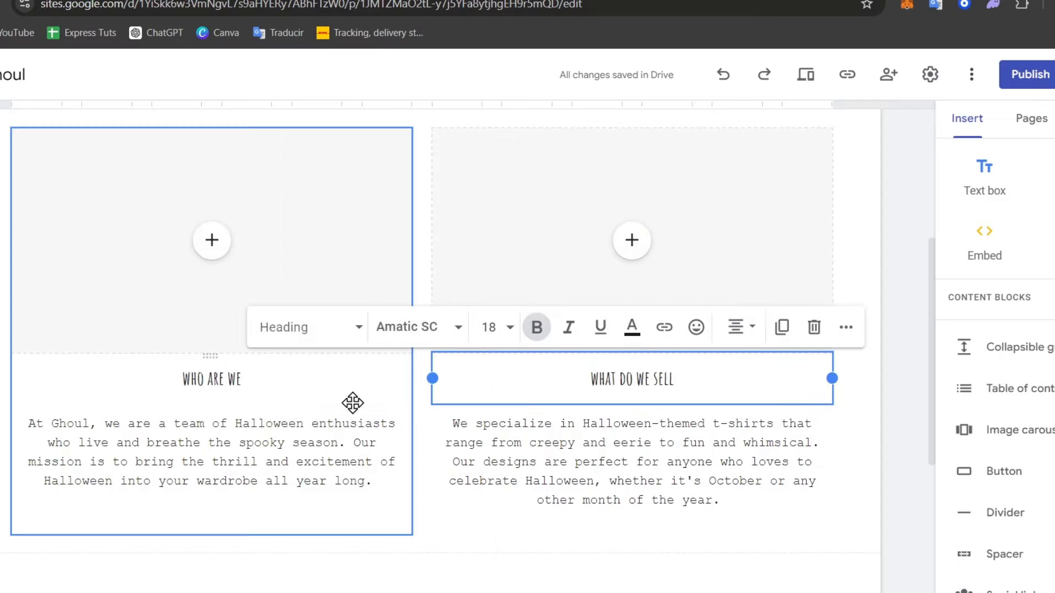
pyautogui.click(439, 435)
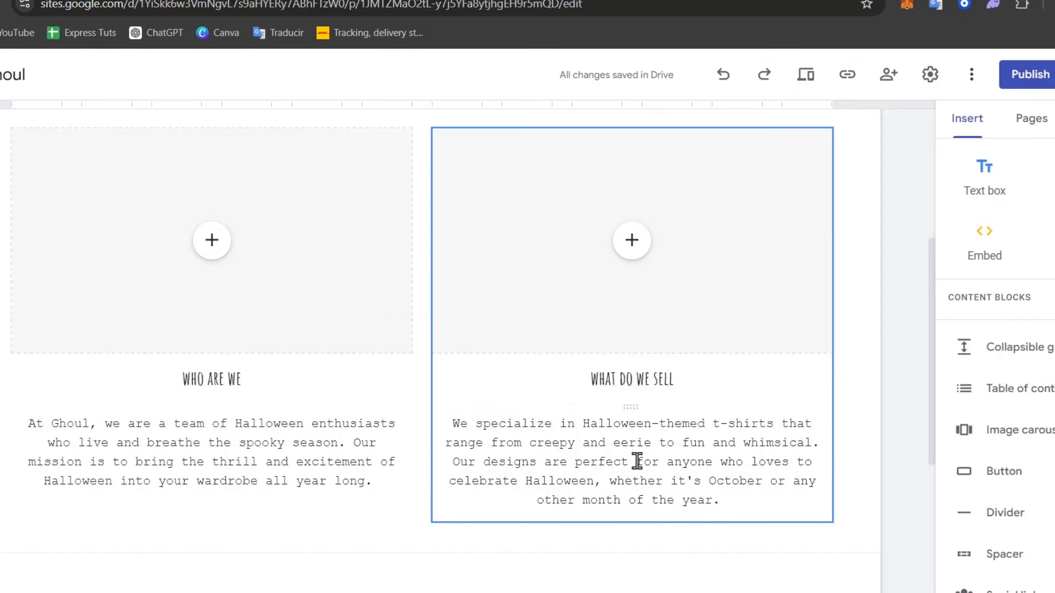
pyautogui.scroll(-5, 855, 471)
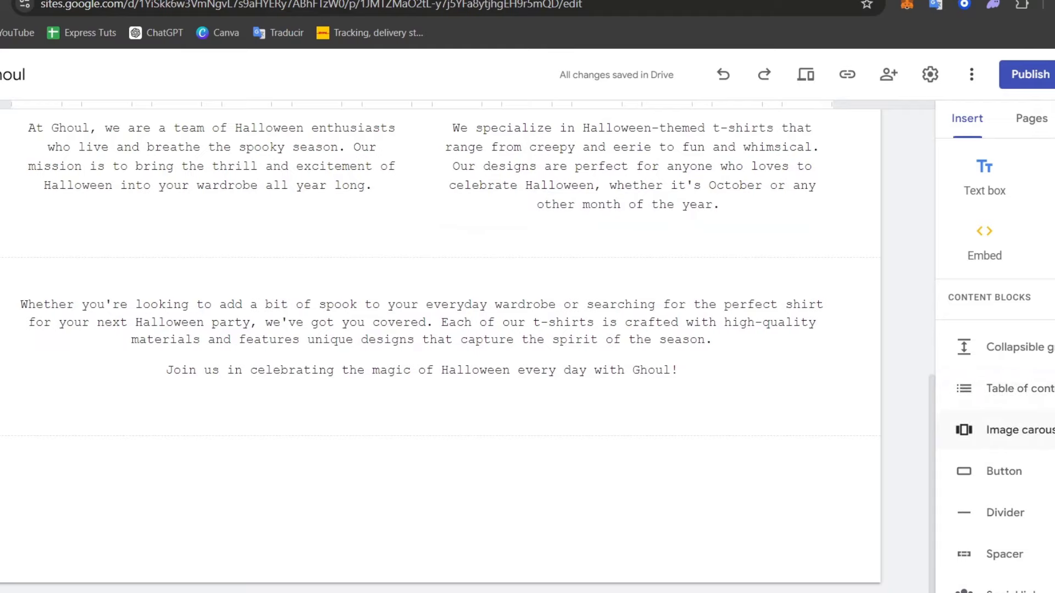
pyautogui.click(1016, 430)
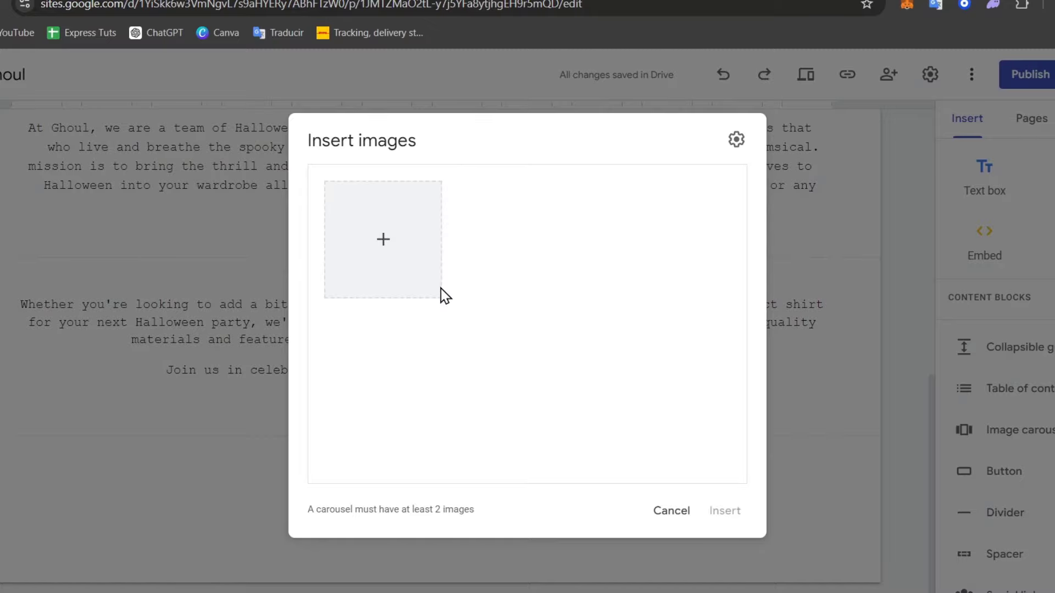
pyautogui.click(676, 519)
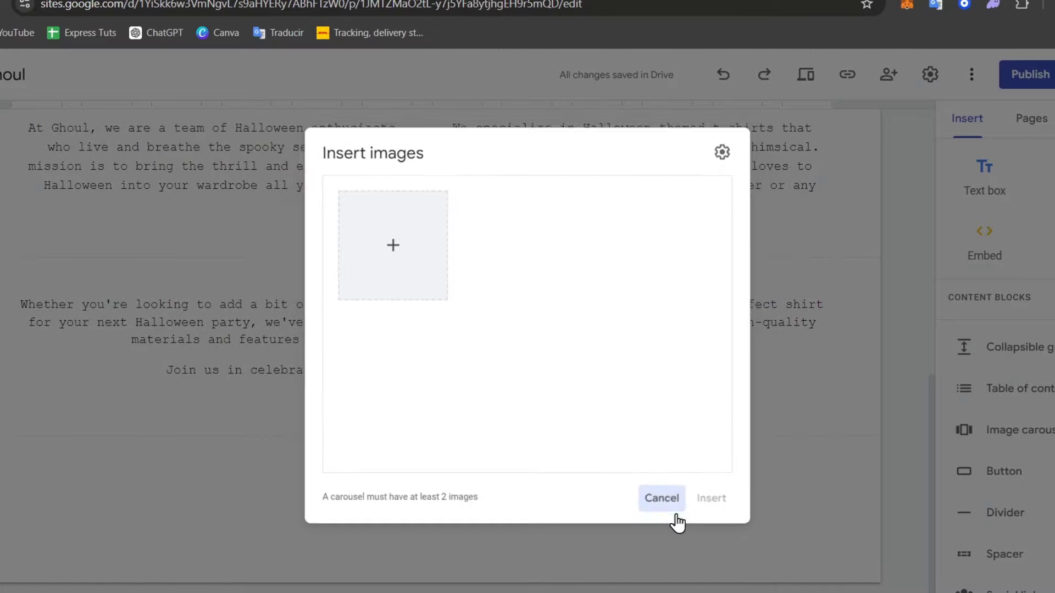
# Insert a button named Shop that links to the site's Shop page
pyautogui.scroll(-3, 1050, 461)
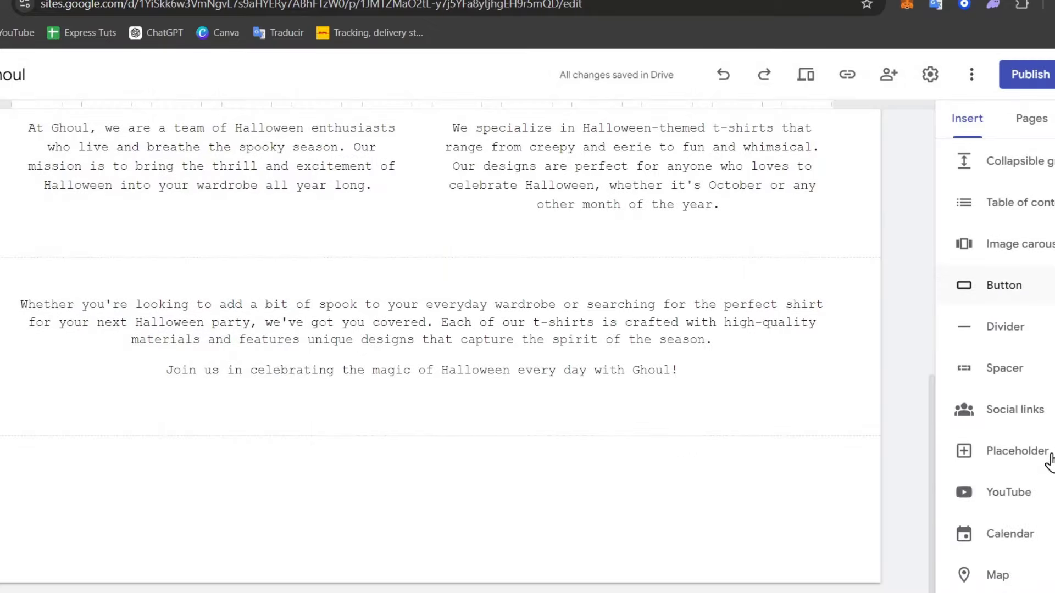
pyautogui.click(1012, 290)
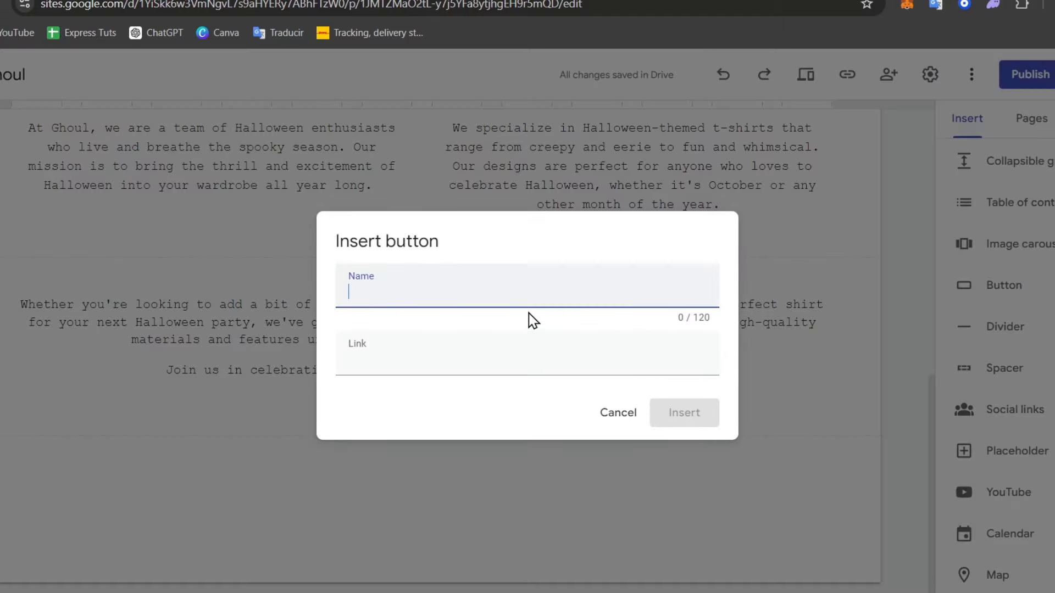
pyautogui.write('Shop')
pyautogui.click(647, 355)
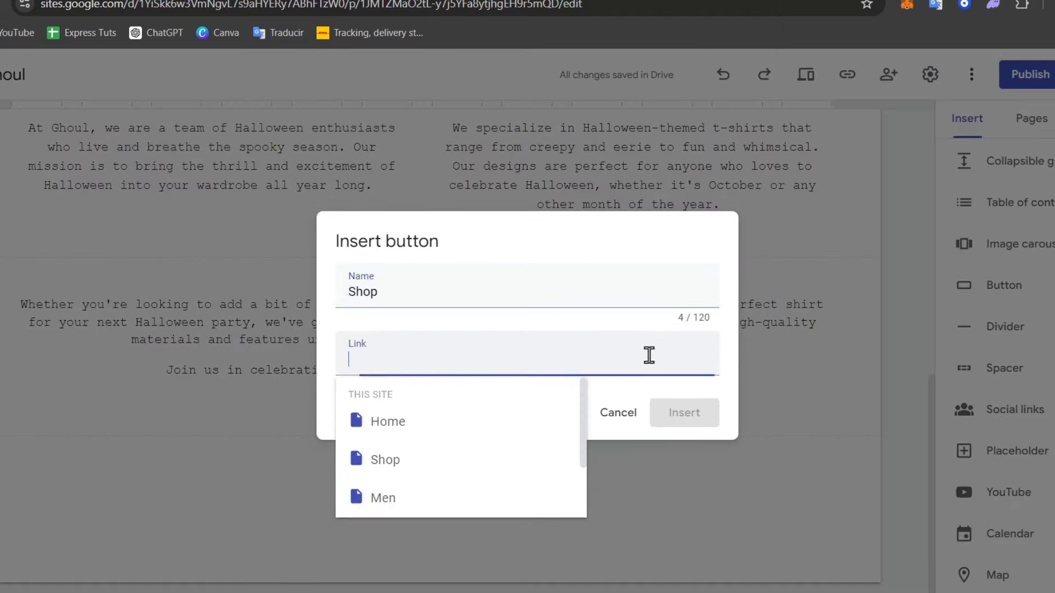
pyautogui.click(472, 459)
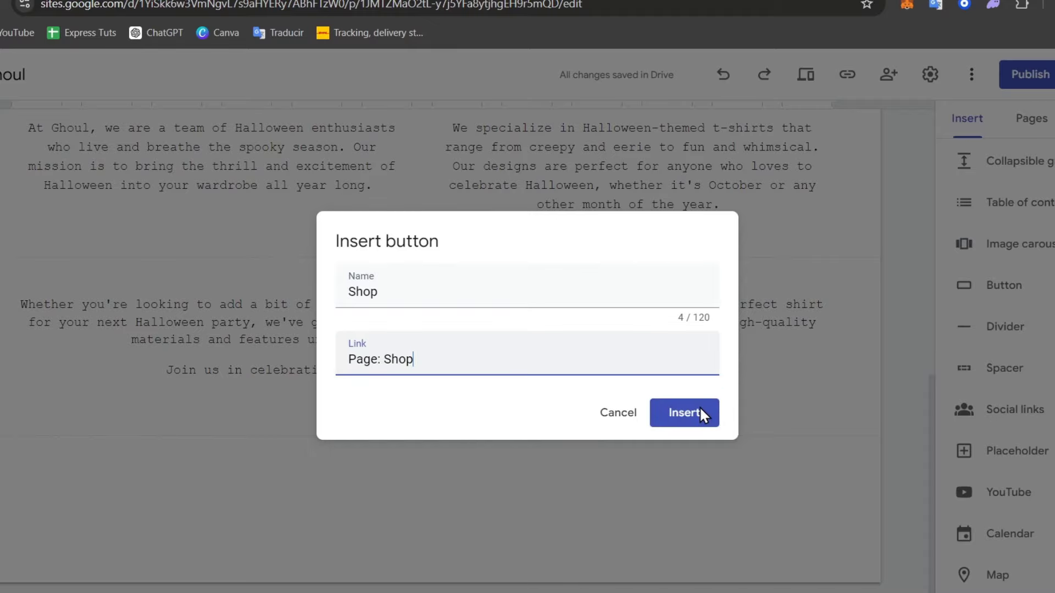
pyautogui.click(706, 409)
# Move the Shop button under the closing paragraph, try narrowing it from its left edge and undo that resize
pyautogui.moveTo(130, 228); pyautogui.dragTo(489, 412)
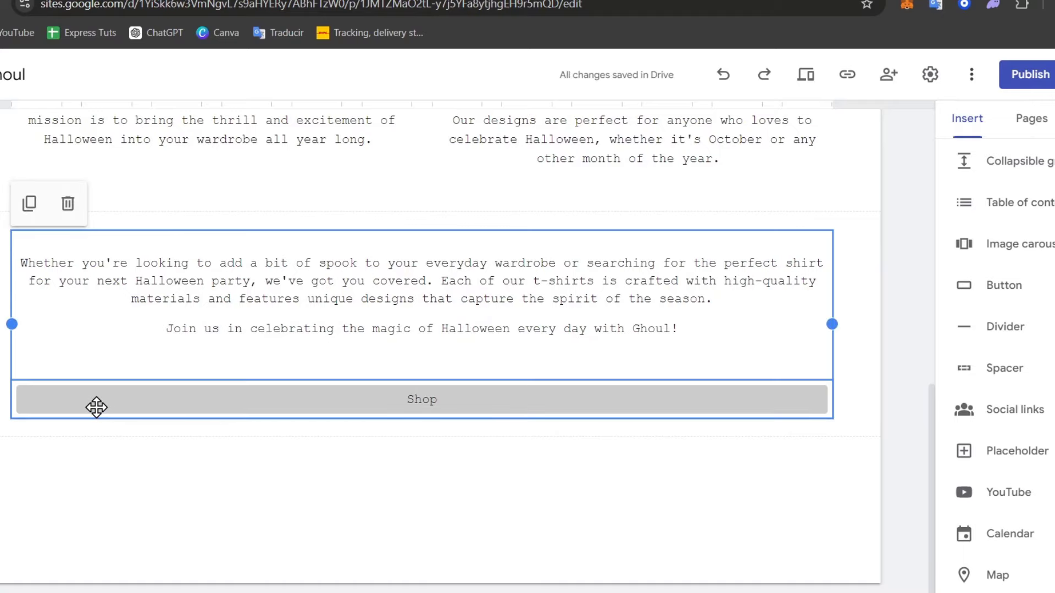
pyautogui.click(64, 394)
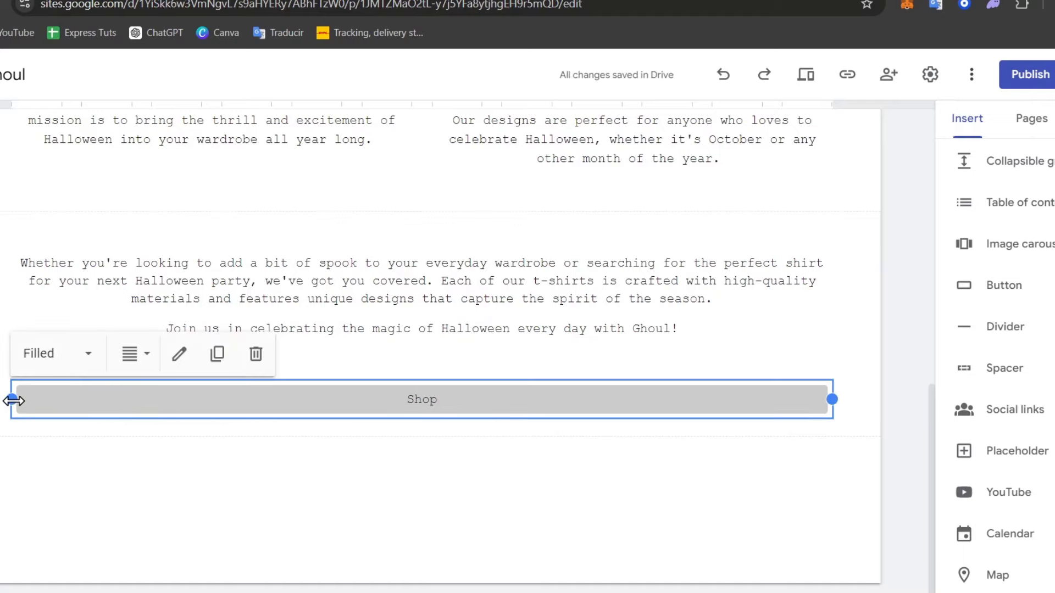
pyautogui.moveTo(13, 400); pyautogui.dragTo(641, 413)
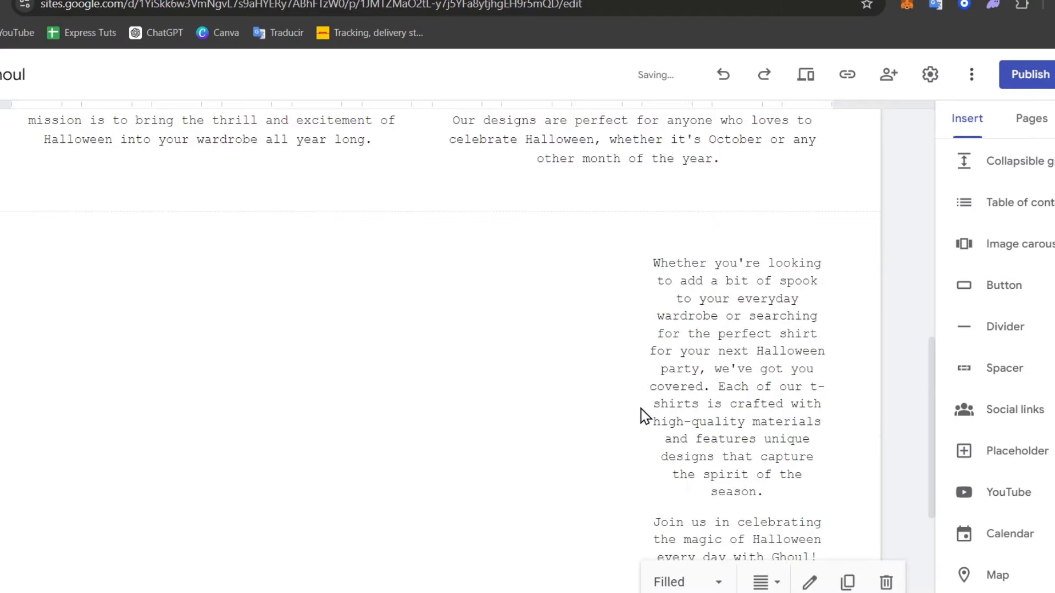
pyautogui.hotkey('ctrl', 'z')
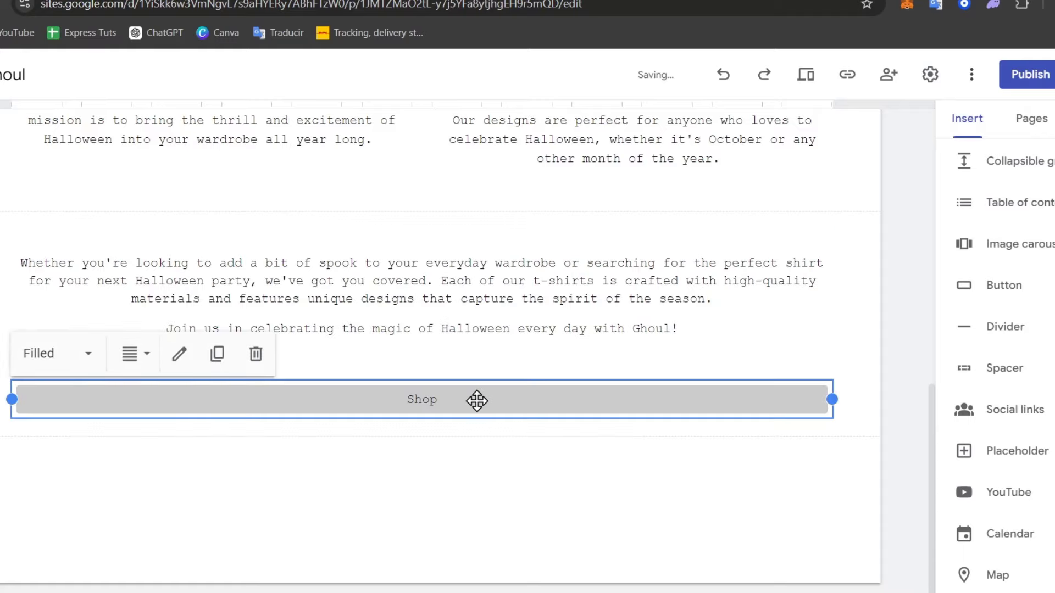
# Place the Shop button in its own section below the closing paragraph, narrow it and centre it on the page
pyautogui.moveTo(476, 398); pyautogui.dragTo(505, 388)
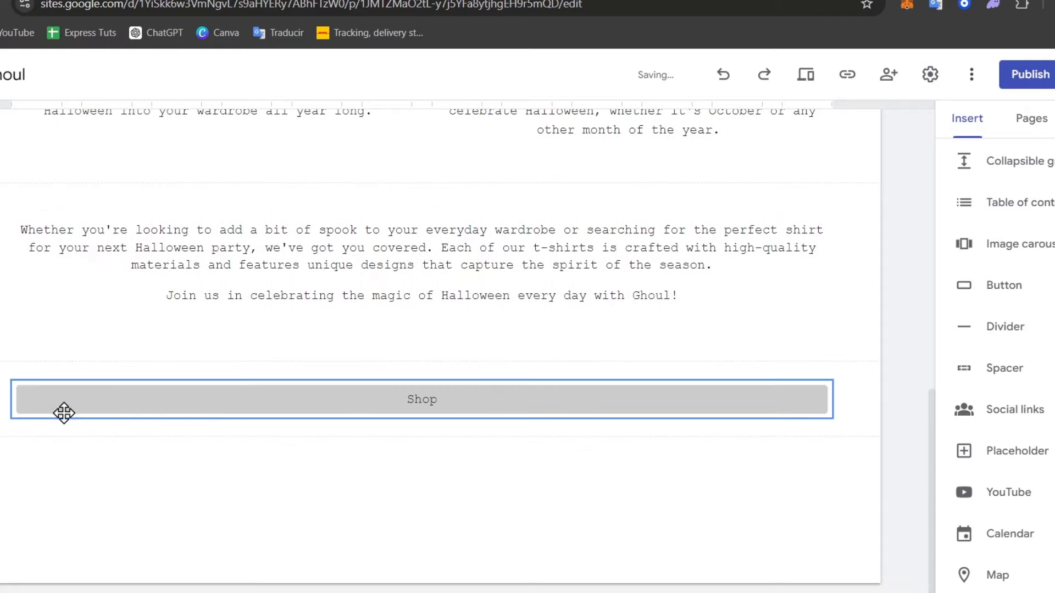
pyautogui.click(38, 401)
pyautogui.moveTo(12, 401); pyautogui.dragTo(596, 402)
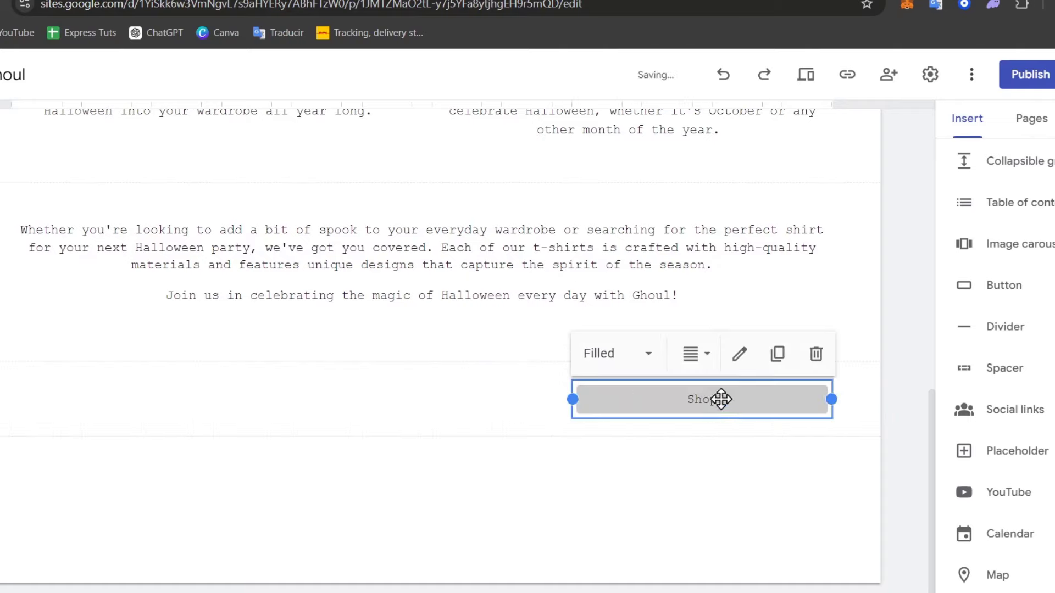
pyautogui.moveTo(721, 400); pyautogui.dragTo(465, 345)
pyautogui.scroll(4, 618, 481)
pyautogui.scroll(3, 618, 481)
pyautogui.scroll(-6, 619, 478)
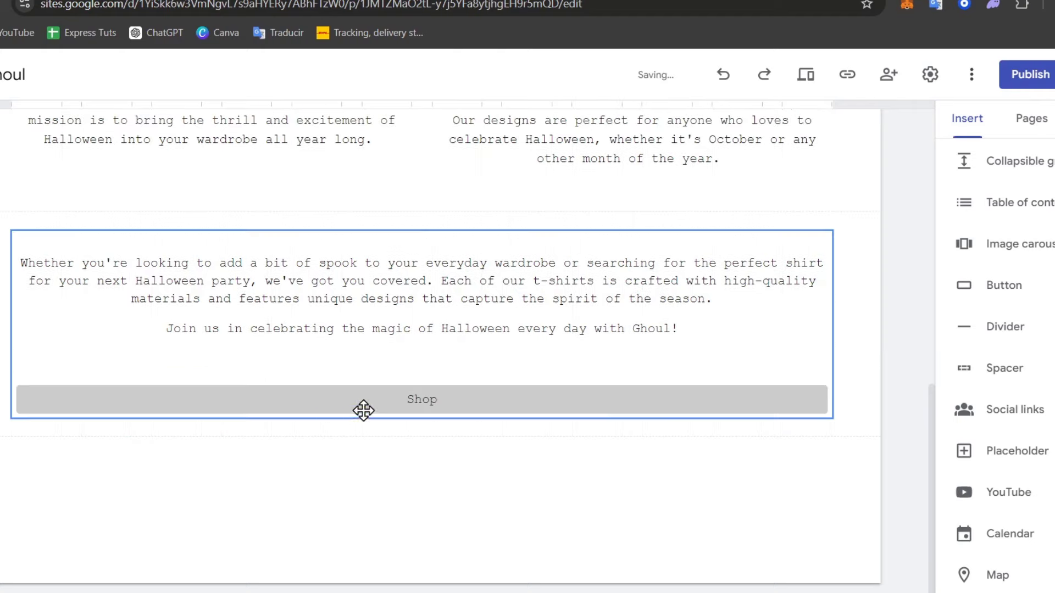
pyautogui.click(495, 492)
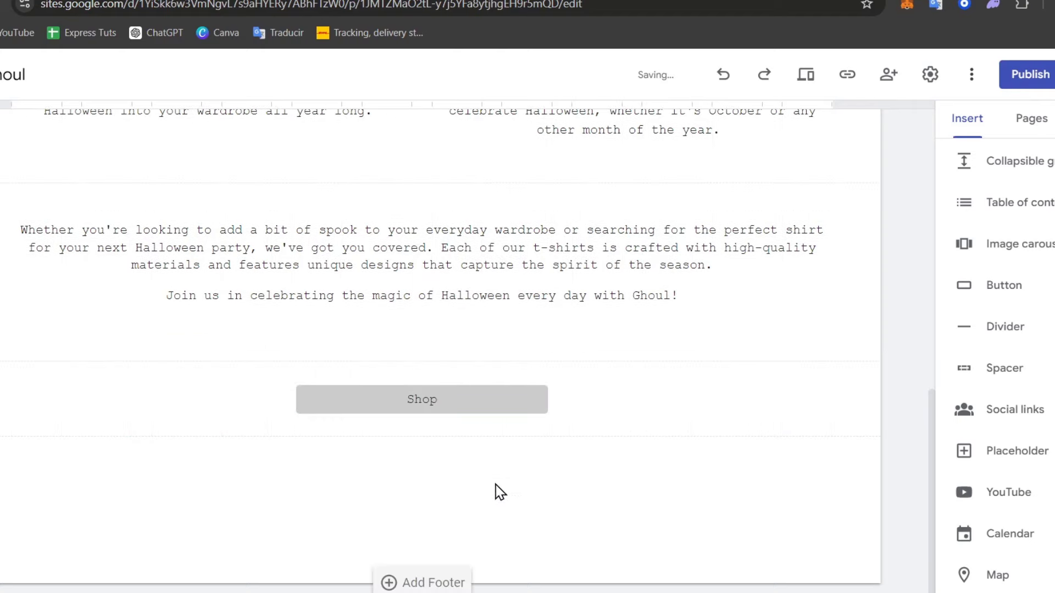
# Try the Outlined and Text styles on the Shop button and set it back to Filled
pyautogui.click(470, 407)
pyautogui.click(343, 361)
pyautogui.click(344, 434)
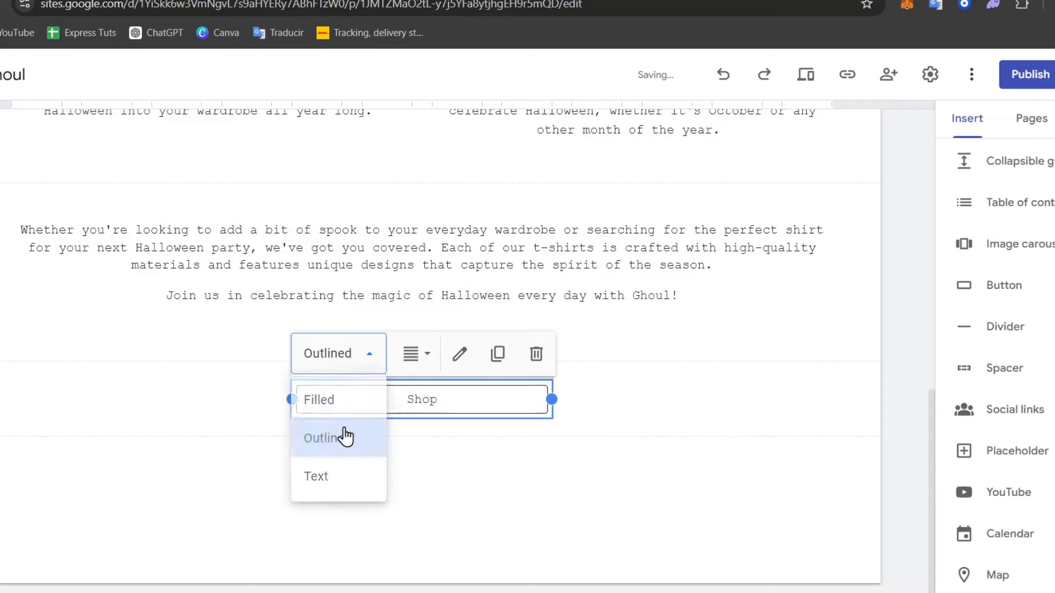
pyautogui.click(552, 463)
pyautogui.click(506, 407)
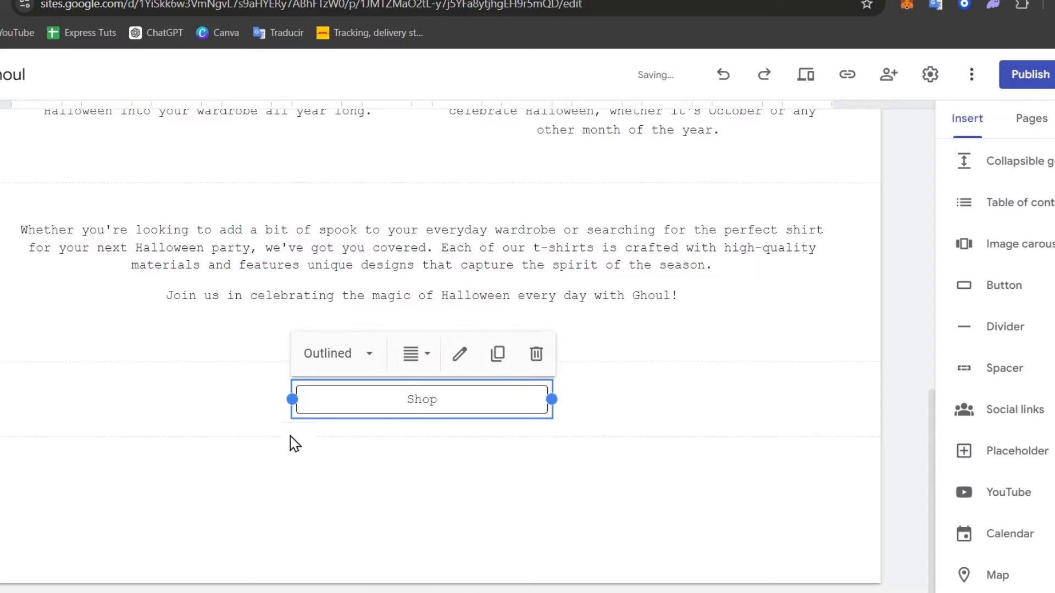
pyautogui.click(353, 336)
pyautogui.moveTo(353, 343); pyautogui.dragTo(451, 400)
pyautogui.click(311, 352)
pyautogui.click(353, 476)
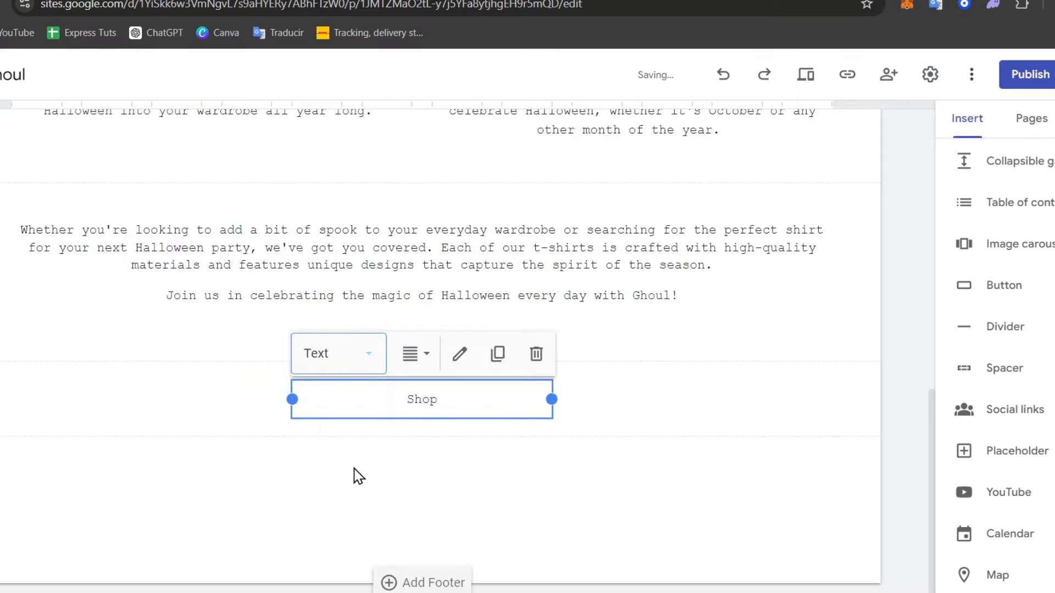
pyautogui.click(358, 365)
pyautogui.click(358, 393)
pyautogui.click(490, 476)
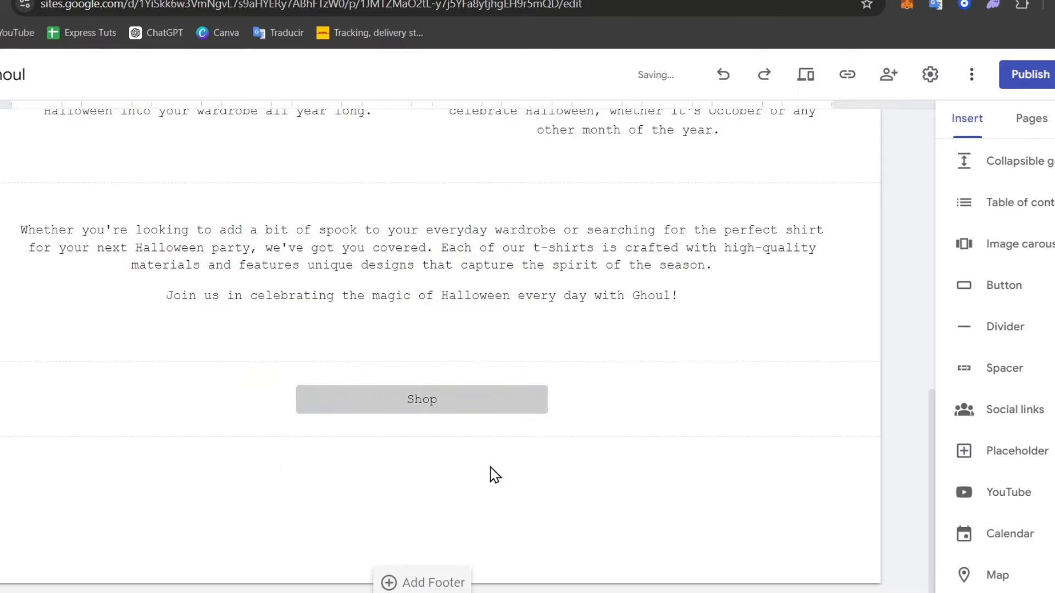
# Review the finished Us page from header to Shop button and open the Blogs page for editing
pyautogui.scroll(10, 894, 510)
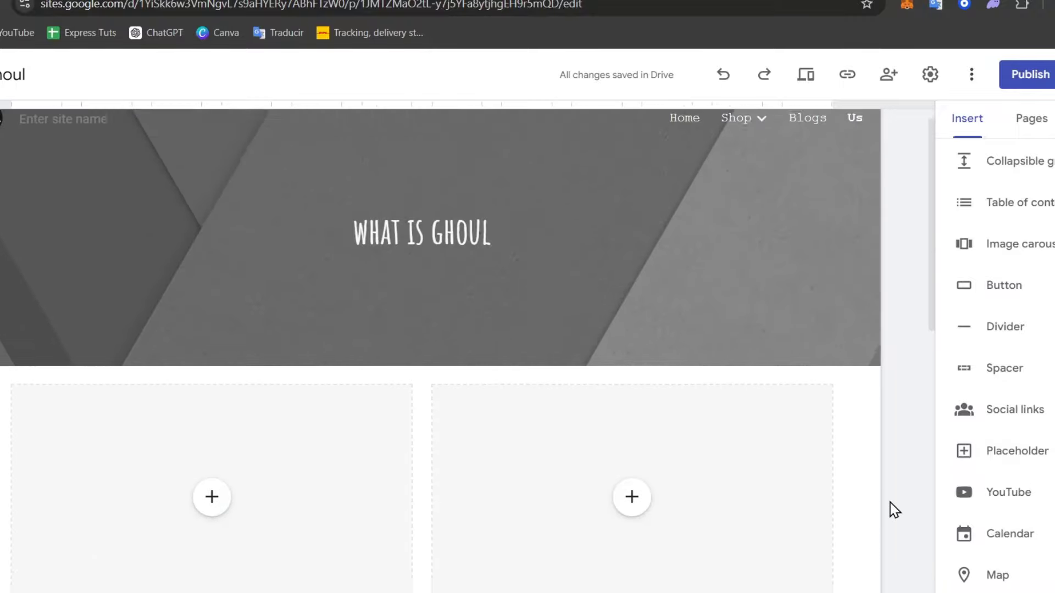
pyautogui.scroll(-9, 894, 510)
pyautogui.scroll(9, 894, 510)
pyautogui.scroll(-9, 553, 381)
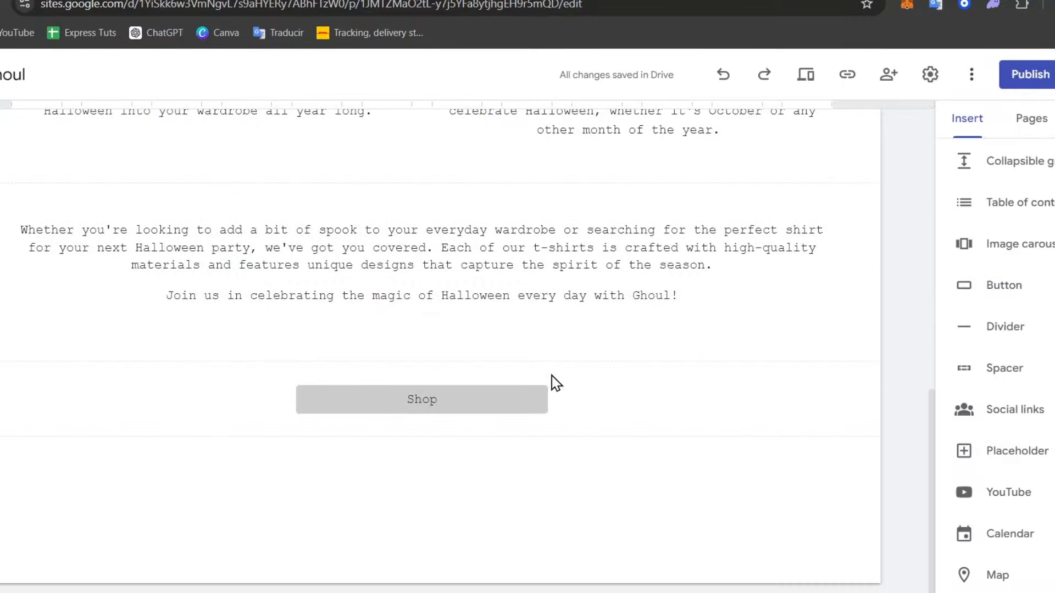
pyautogui.scroll(9, 554, 381)
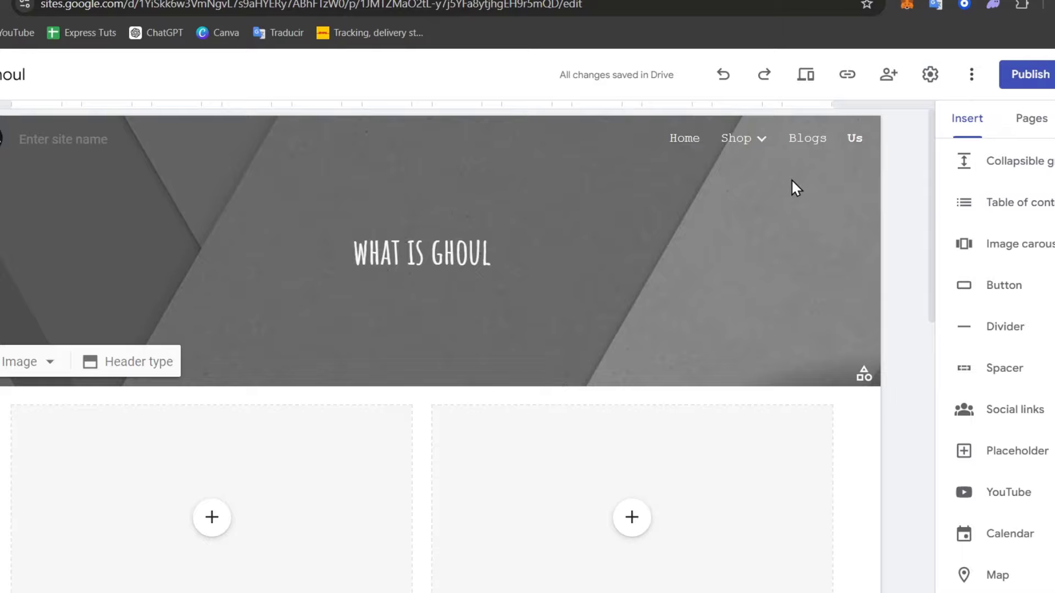
pyautogui.click(805, 144)
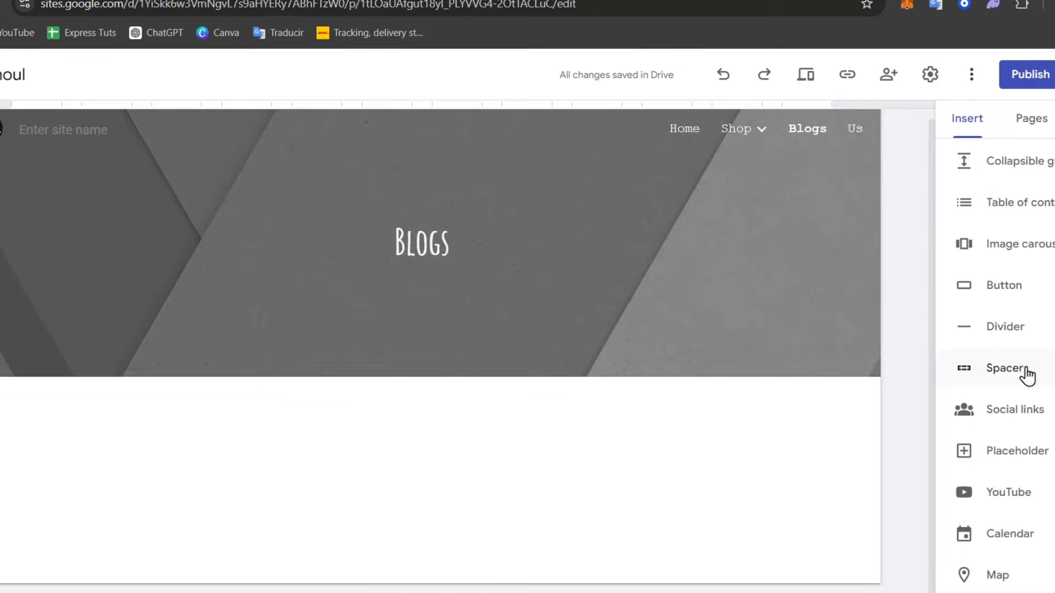
# Try a centred placeholder below the Blogs header and view its content options
pyautogui.scroll(-3, 1006, 380)
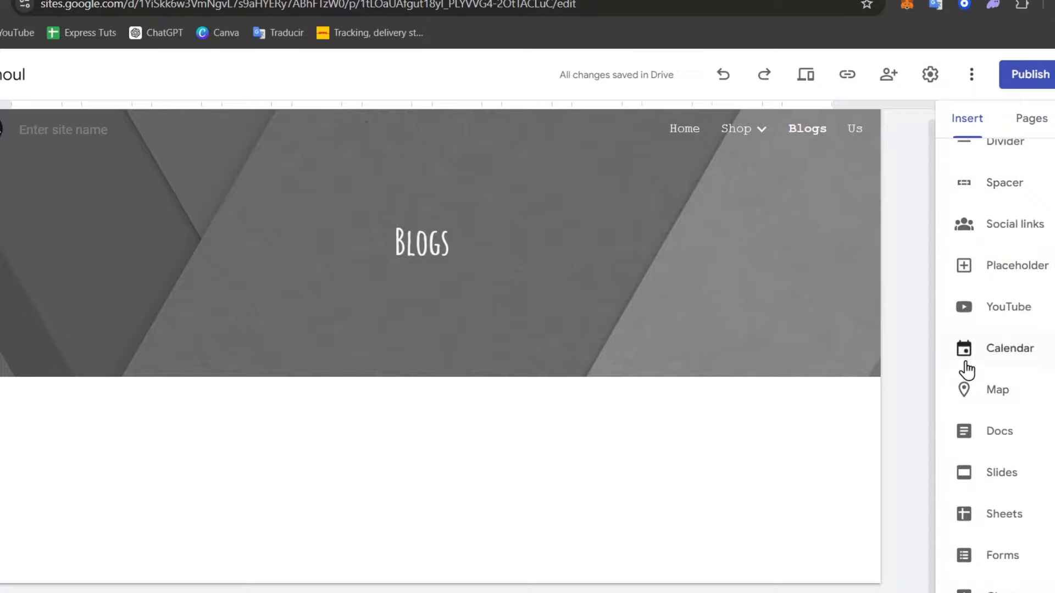
pyautogui.click(1051, 276)
pyautogui.moveTo(110, 340); pyautogui.dragTo(417, 337)
pyautogui.click(420, 335)
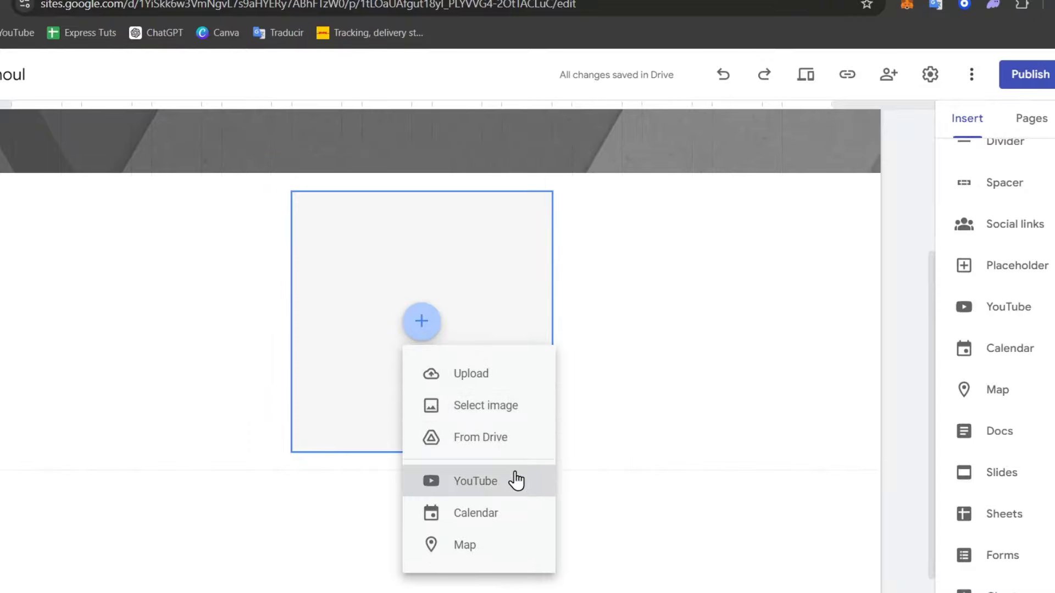
pyautogui.click(786, 333)
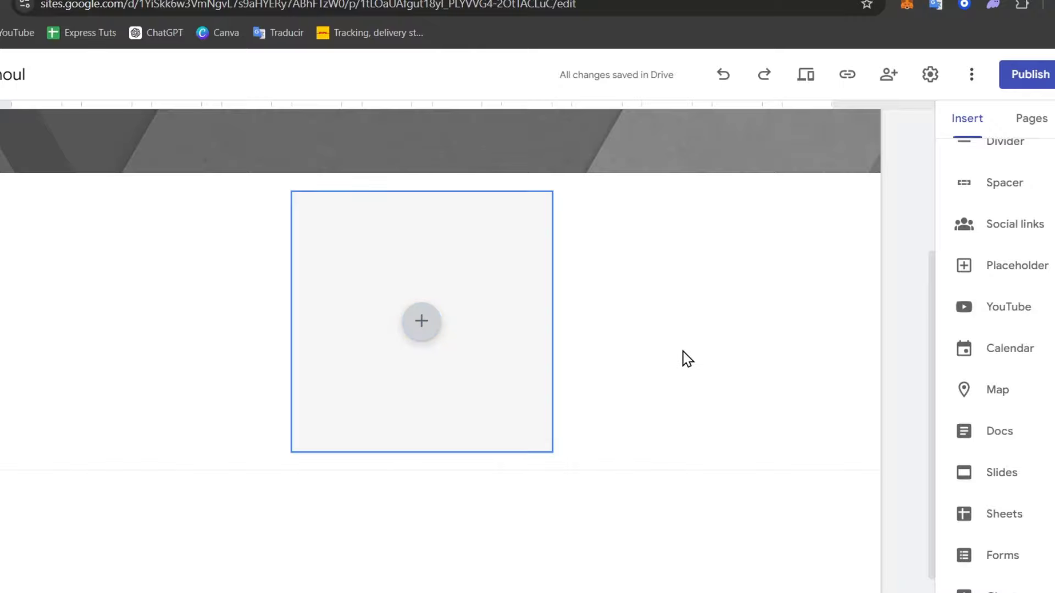
pyautogui.moveTo(507, 331); pyautogui.dragTo(681, 314)
pyautogui.scroll(4, 685, 319)
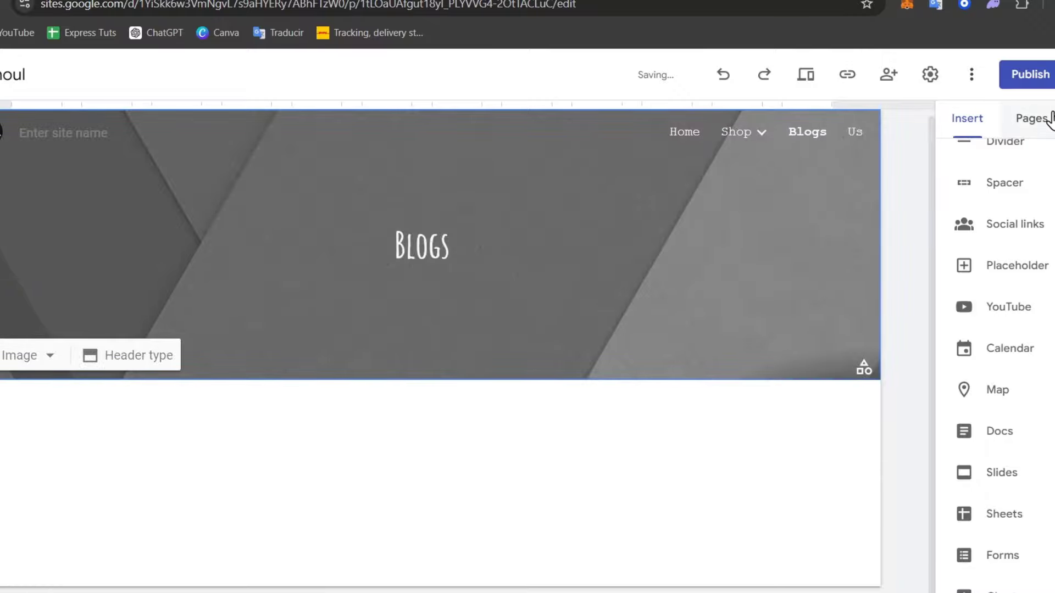
# Start creating a new page from the site's page list
pyautogui.click(1032, 118)
pyautogui.click(1036, 546)
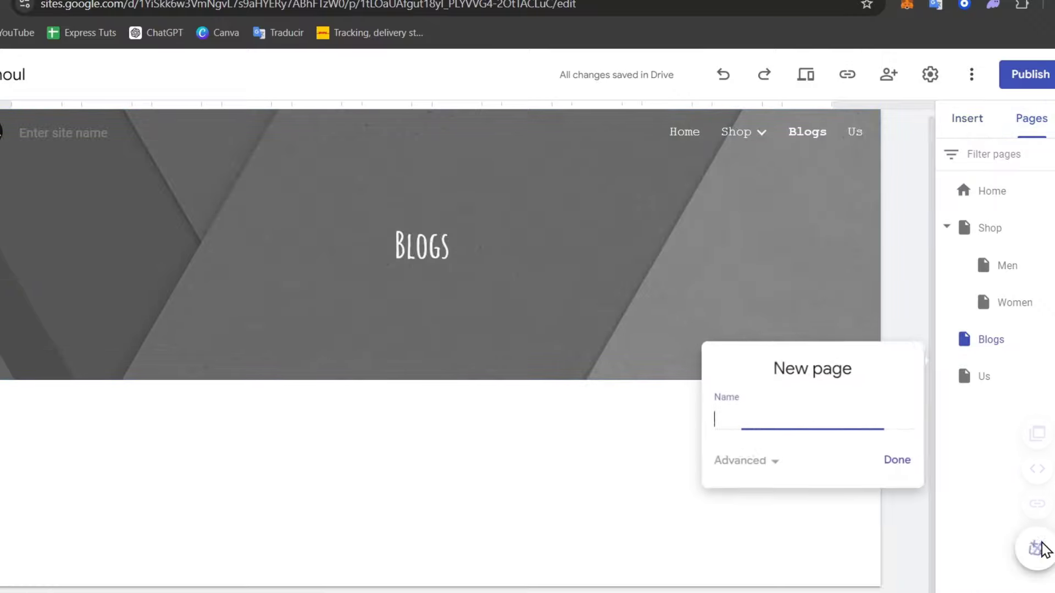
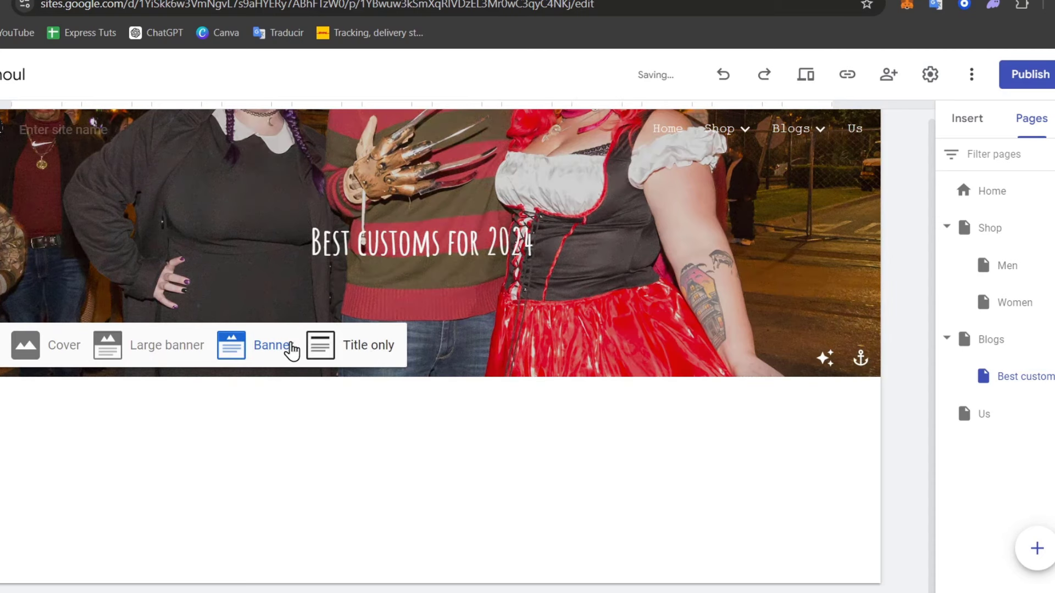
# Try the Large banner and Cover header types on the "Best customs for 2024" page and return it to Banner
pyautogui.click(173, 355)
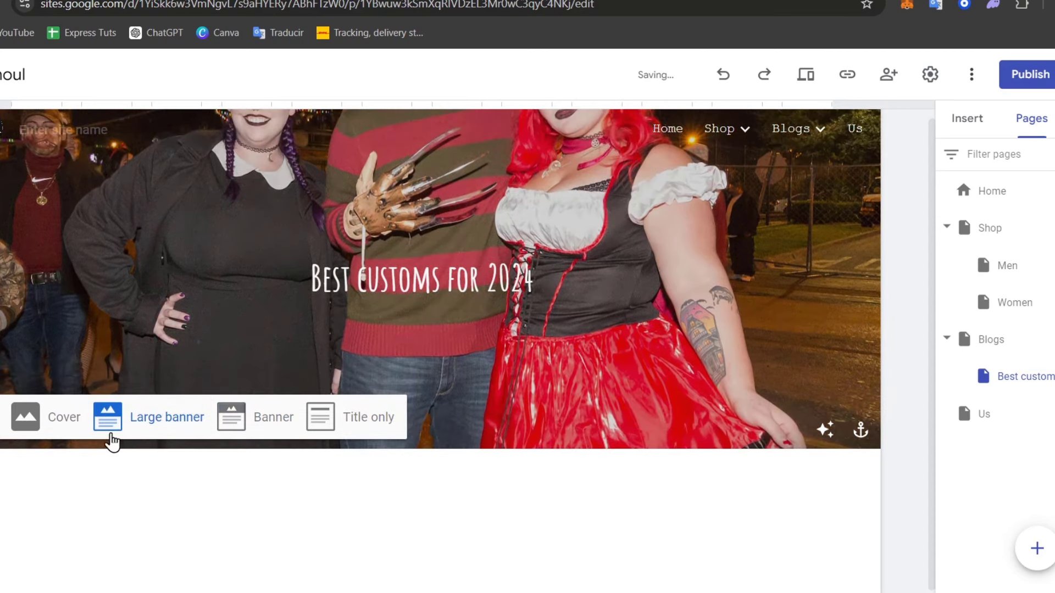
pyautogui.click(75, 428)
pyautogui.scroll(-3, 264, 451)
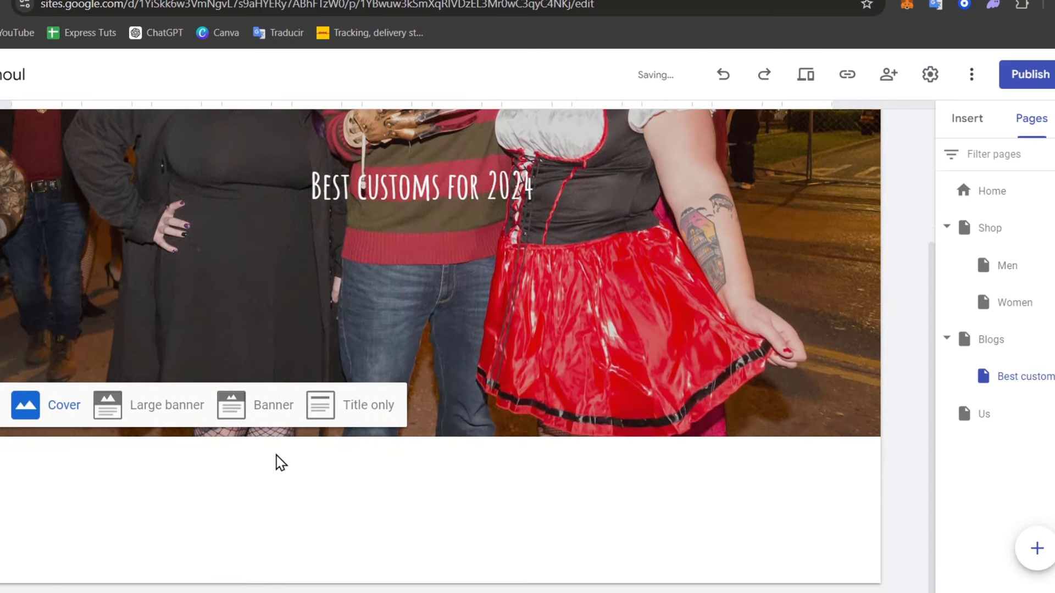
pyautogui.click(288, 405)
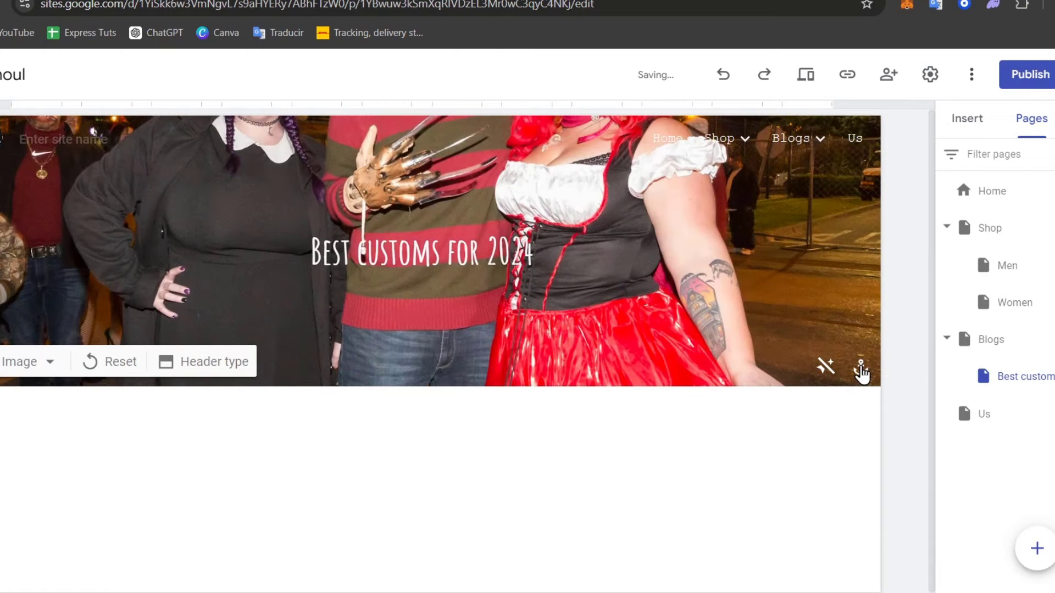
# Anchor the banner image to its top edge and clear the "Best customs for 2024" title text from the header
pyautogui.click(861, 369)
pyautogui.click(791, 446)
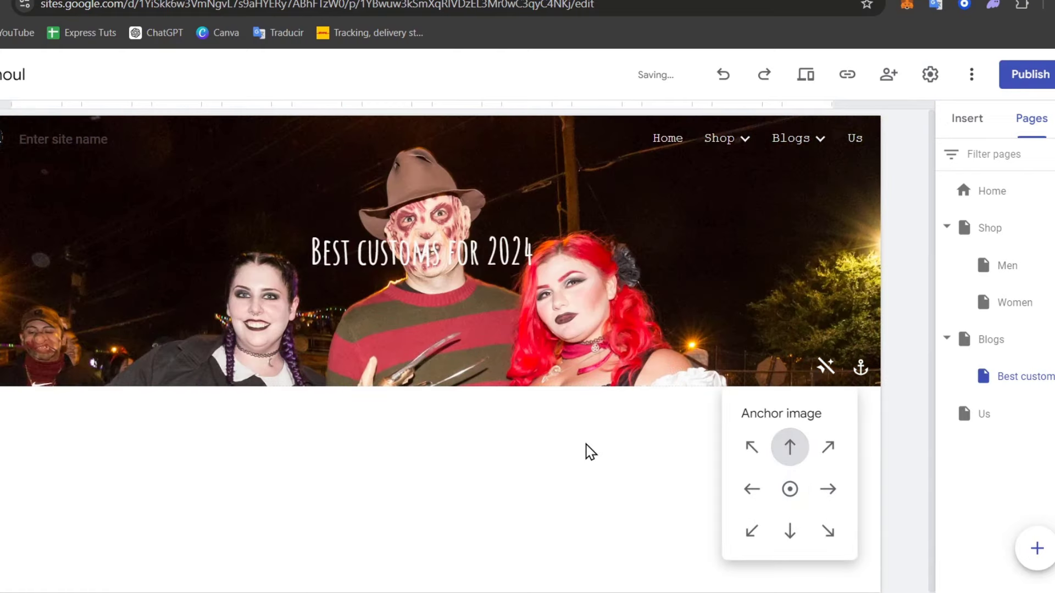
pyautogui.doubleClick(474, 254)
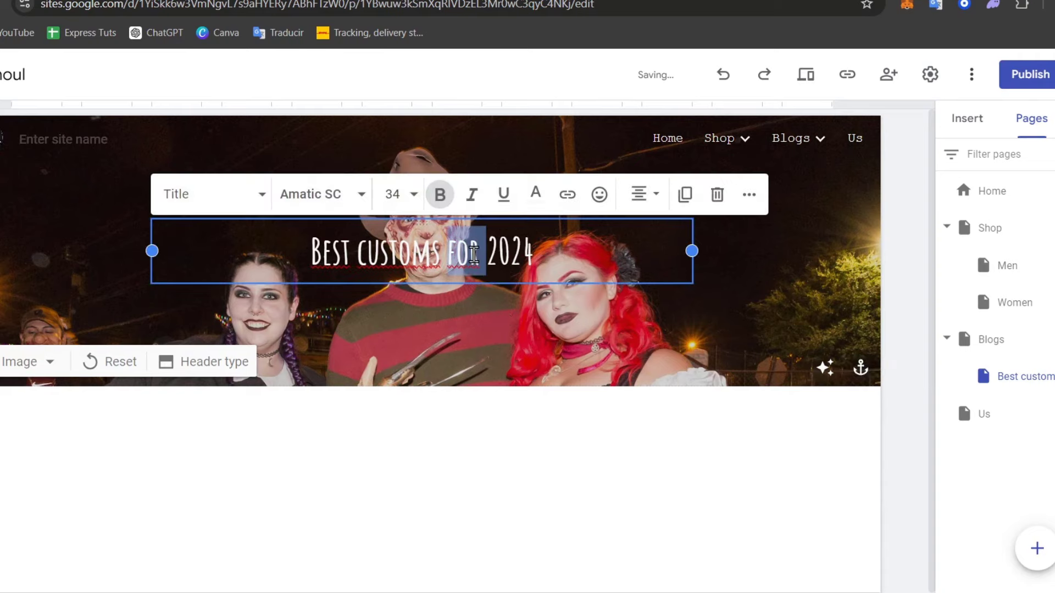
pyautogui.tripleClick(473, 253)
pyautogui.press('BackSpace')
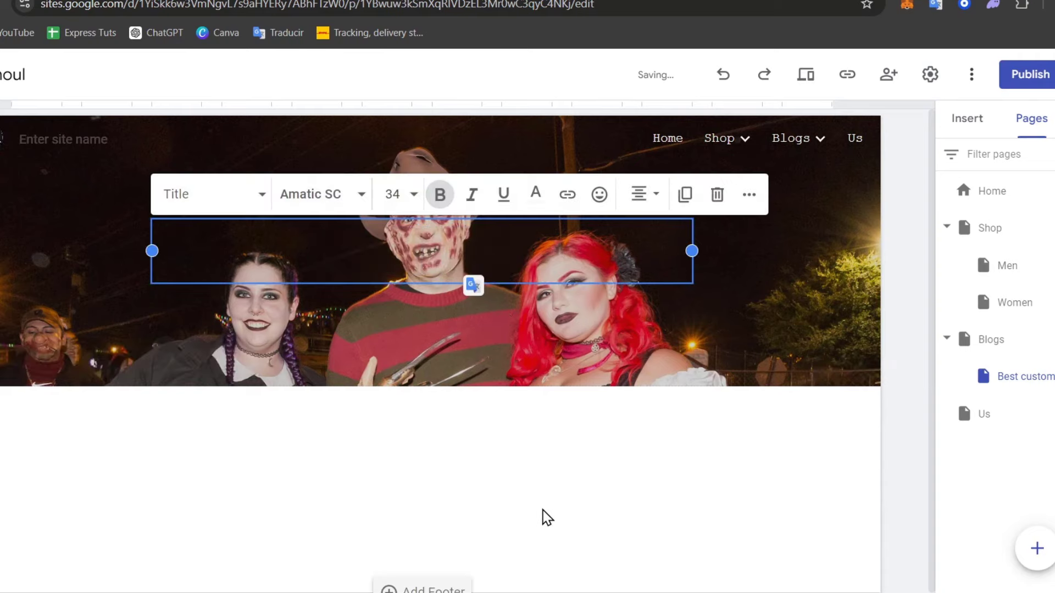
pyautogui.click(542, 515)
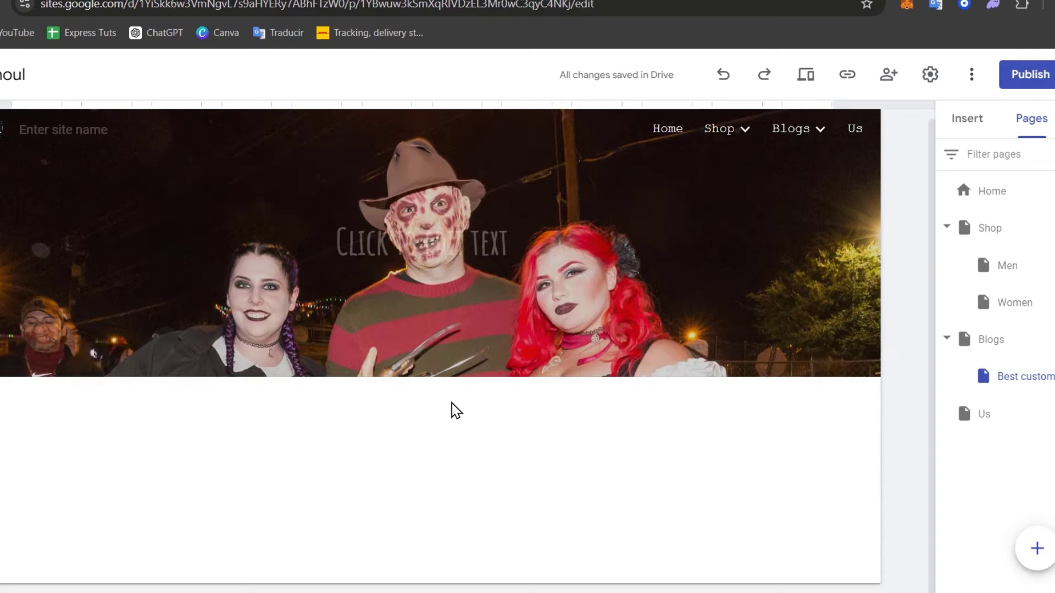
# Insert a text box below the header containing "The best customs to wear in 2024."
pyautogui.click(975, 122)
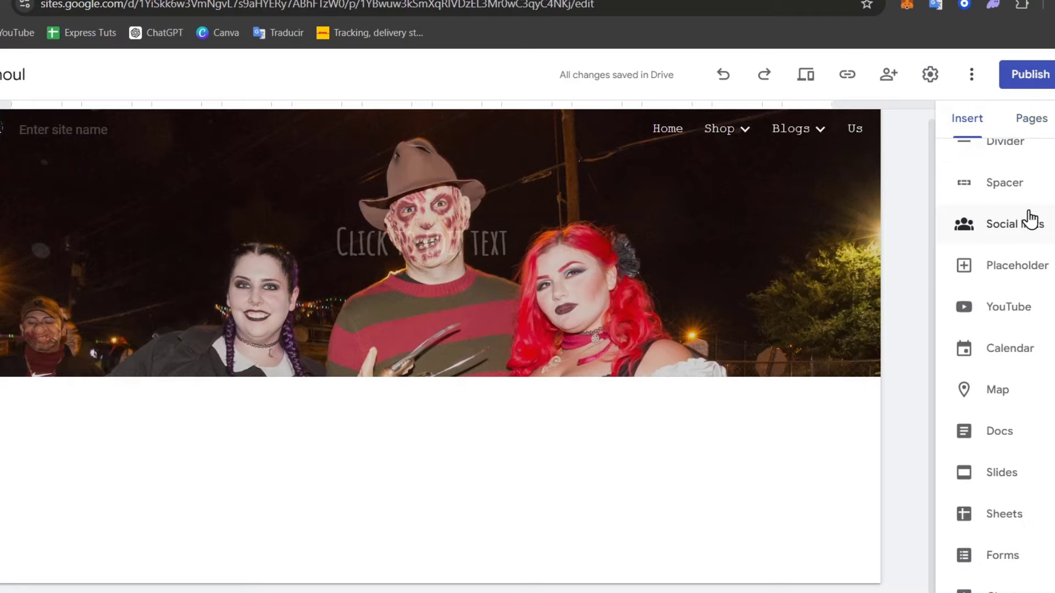
pyautogui.scroll(7, 1030, 220)
pyautogui.click(979, 170)
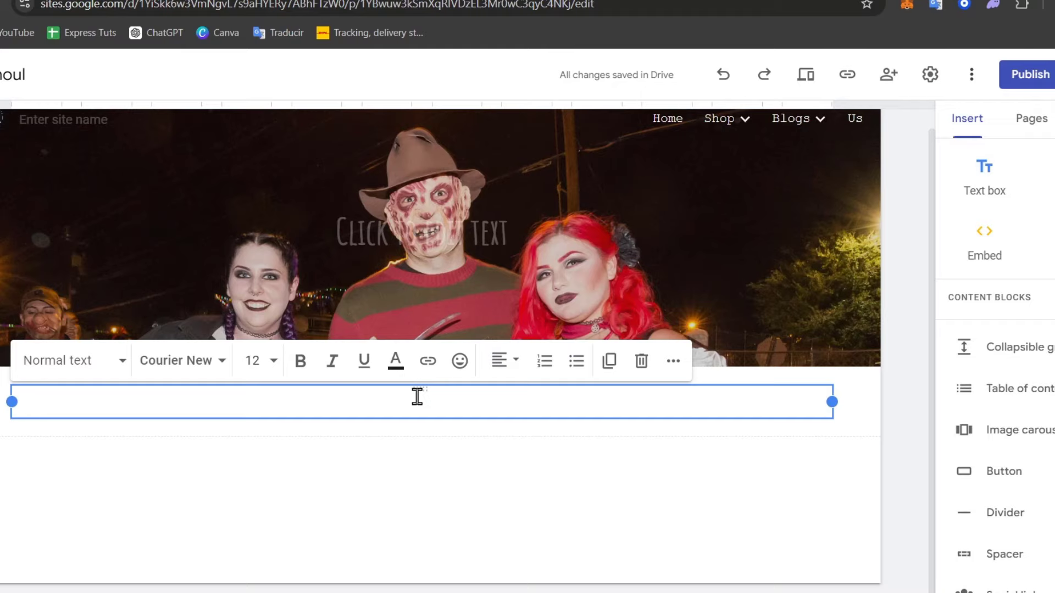
pyautogui.write('the')
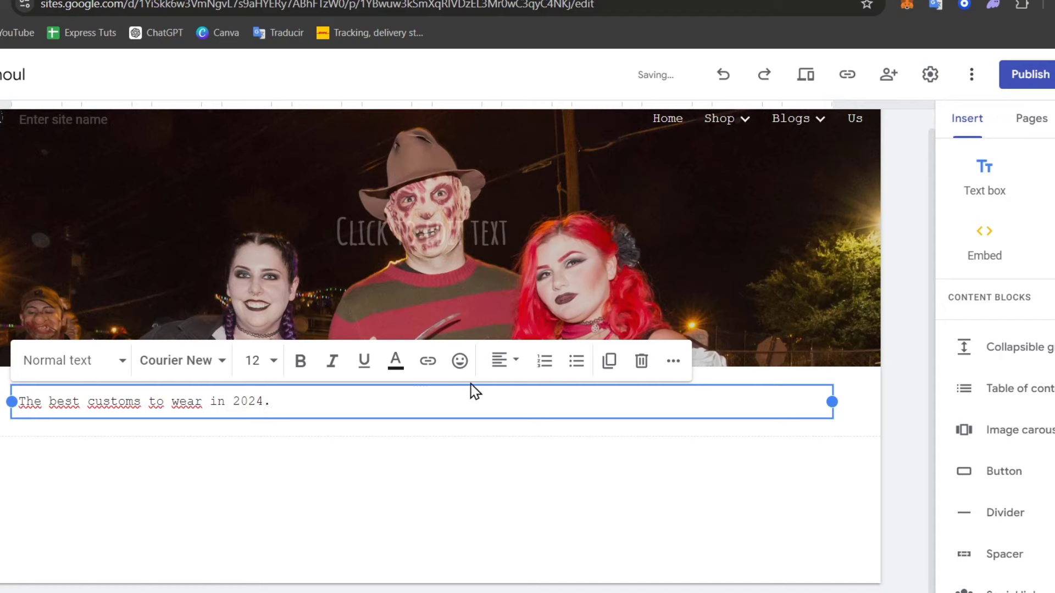
# Switch to ChatGPT and request "help me create a blog about which are the 5 best suits to wear on halloween"
pyautogui.hotkey('ctrl', 'Tab')
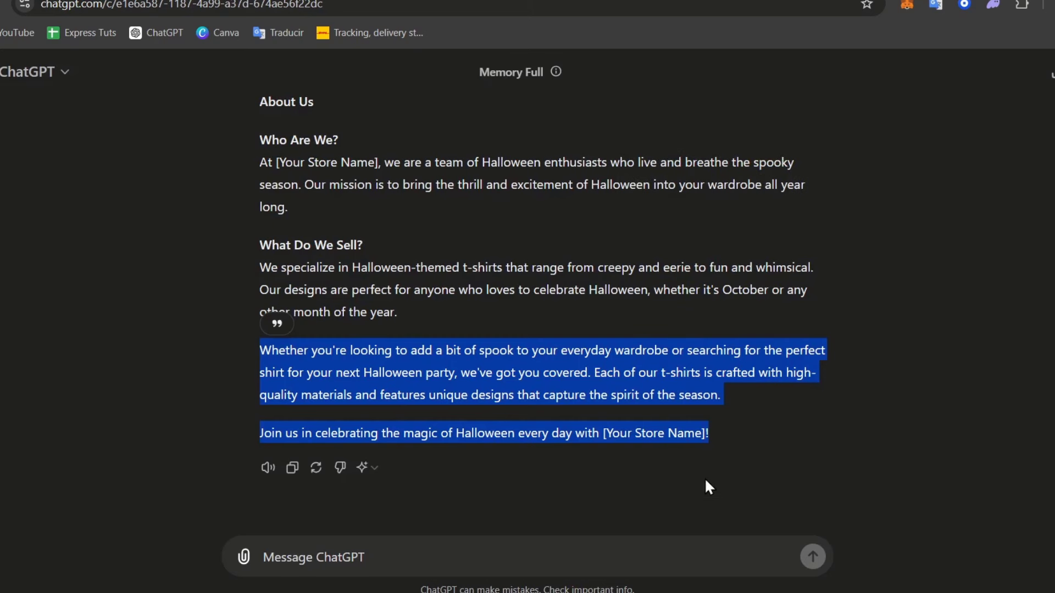
pyautogui.click(707, 555)
pyautogui.write('he')
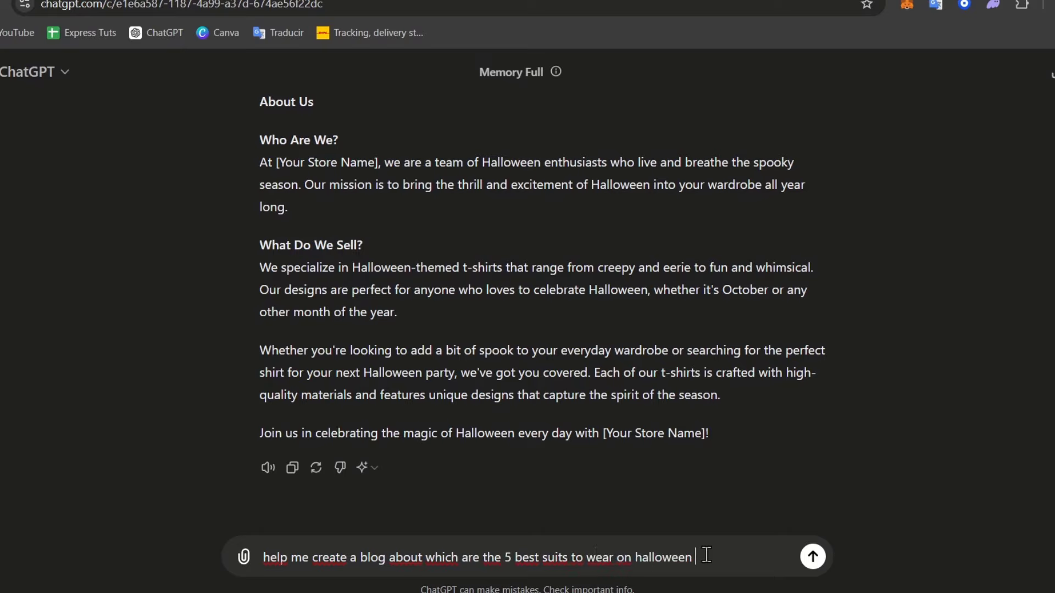
pyautogui.press('Return')
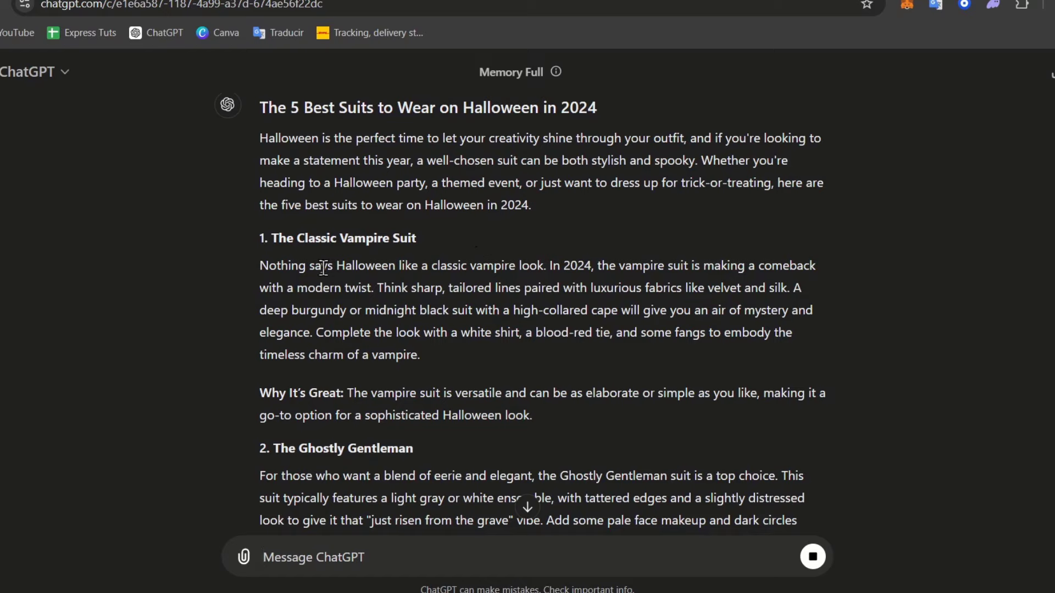
# Read through the generated suits article and write a follow-up clarifying "i meant customs for teenage, adults" and easy ones
pyautogui.moveTo(328, 265); pyautogui.dragTo(525, 347)
pyautogui.scroll(-3, 419, 258)
pyautogui.moveTo(361, 208); pyautogui.dragTo(474, 263)
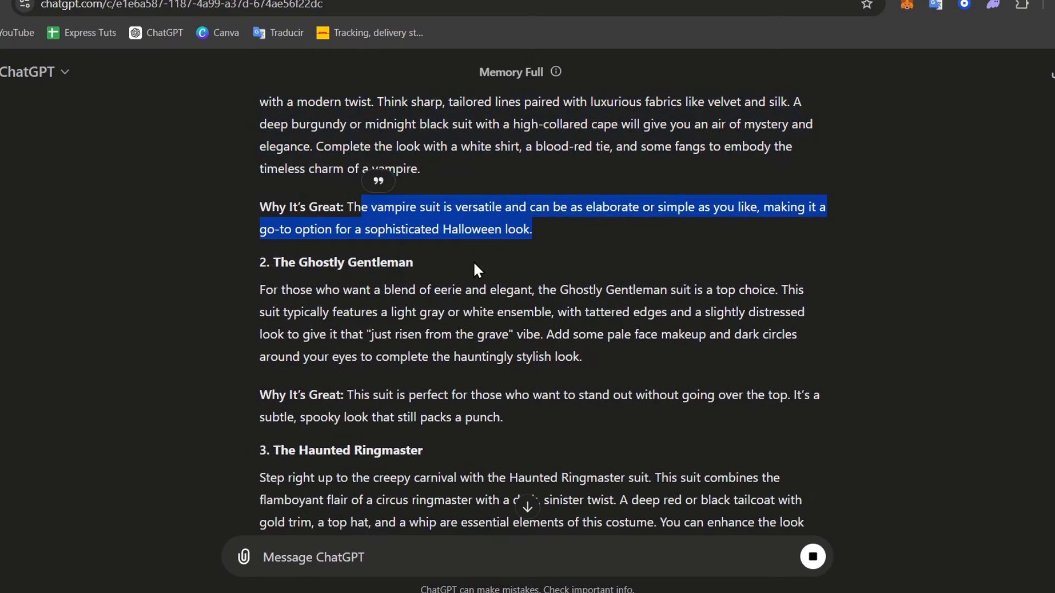
pyautogui.scroll(-3, 406, 278)
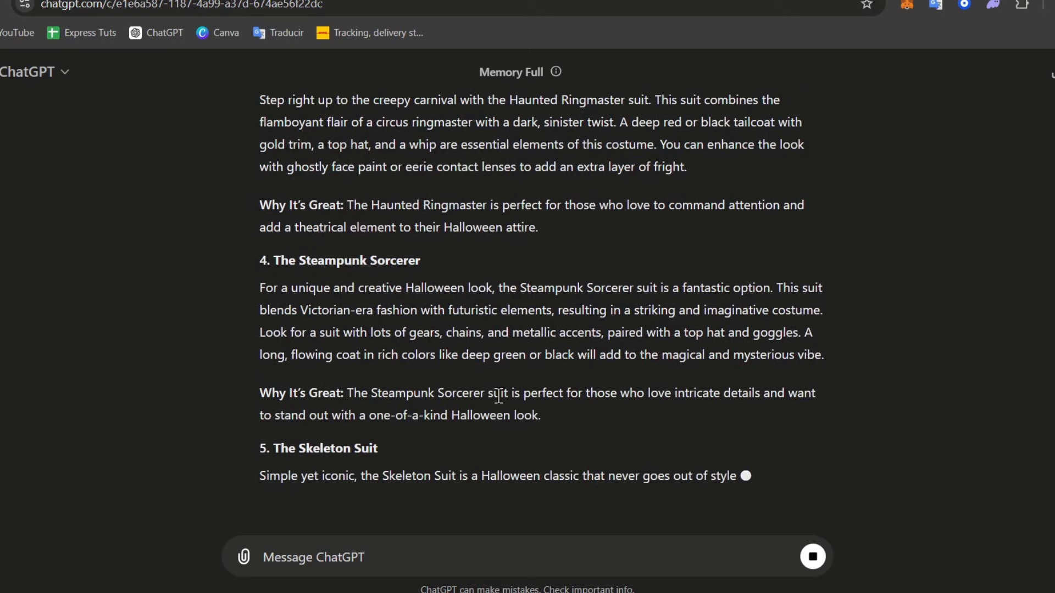
pyautogui.scroll(5, 495, 387)
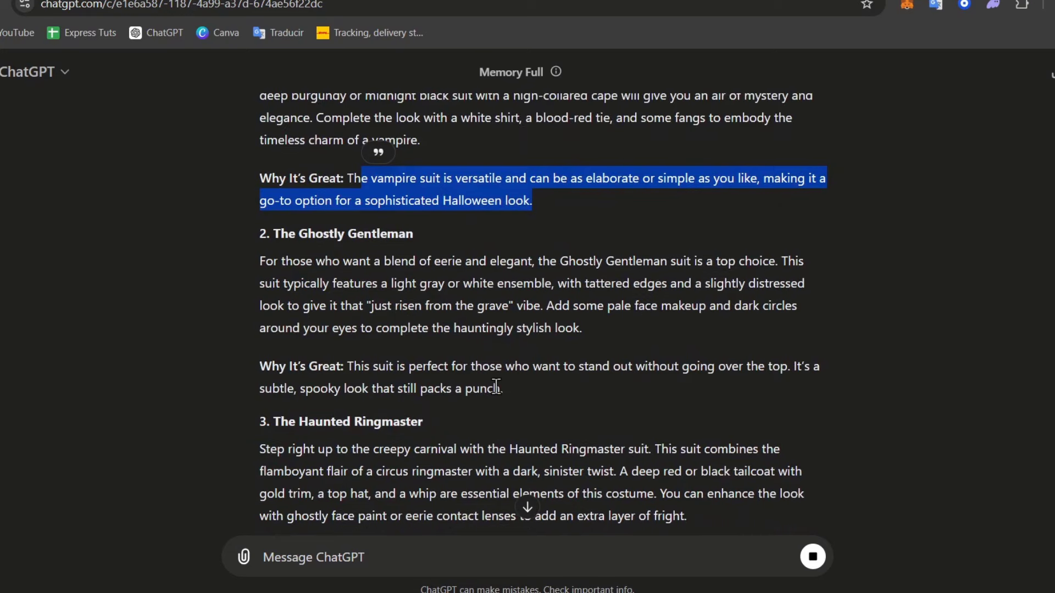
pyautogui.scroll(-6, 495, 387)
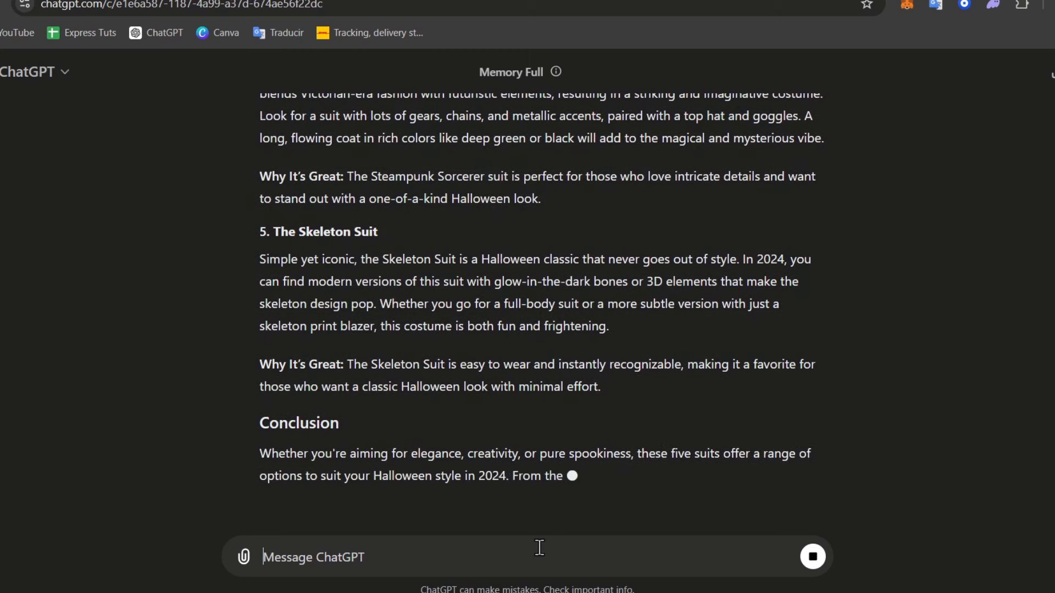
pyautogui.write('i meant ')
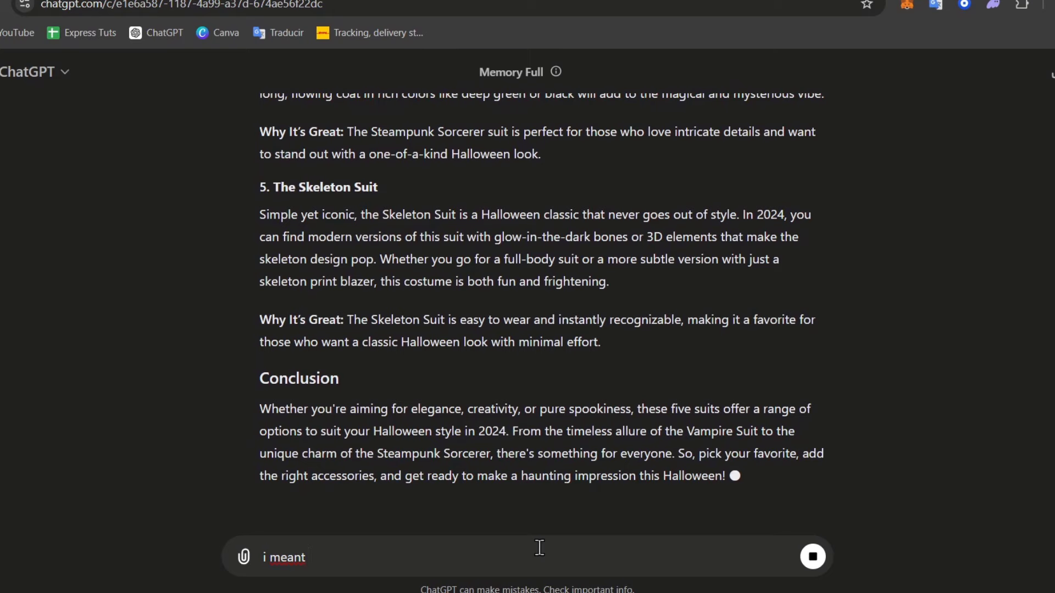
pyautogui.write('customs for teenage, adults, and eas')
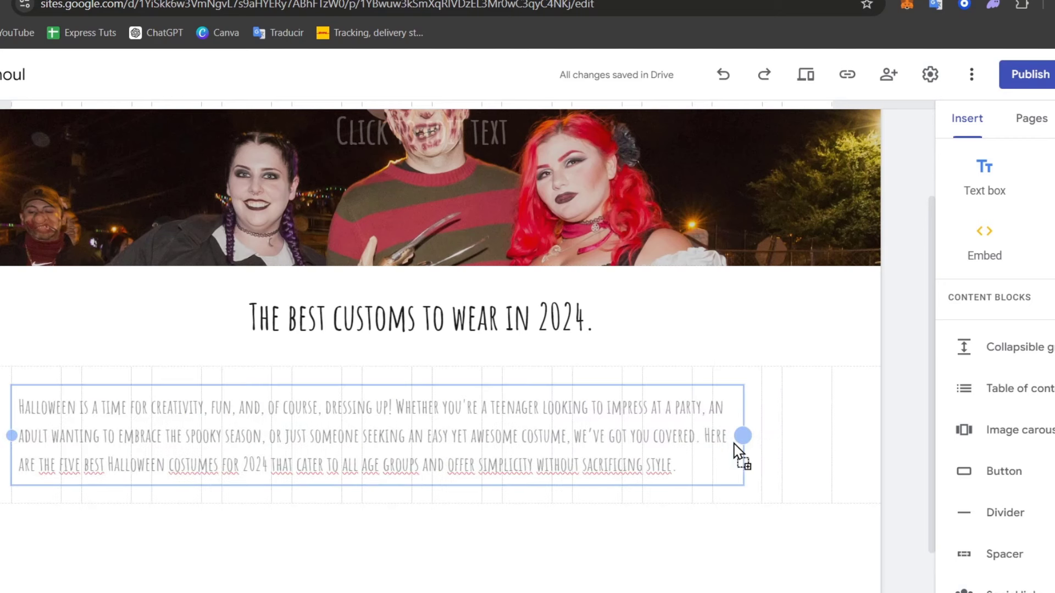
# Narrow the Halloween introduction text box and centre it below the page heading
pyautogui.moveTo(744, 459); pyautogui.dragTo(552, 450)
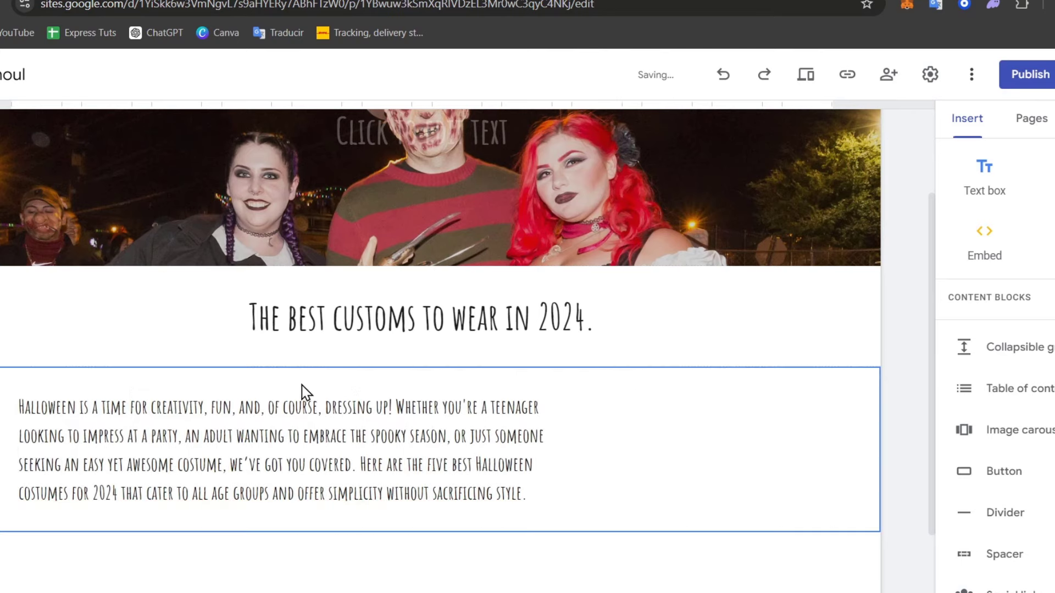
pyautogui.moveTo(307, 387); pyautogui.dragTo(492, 393)
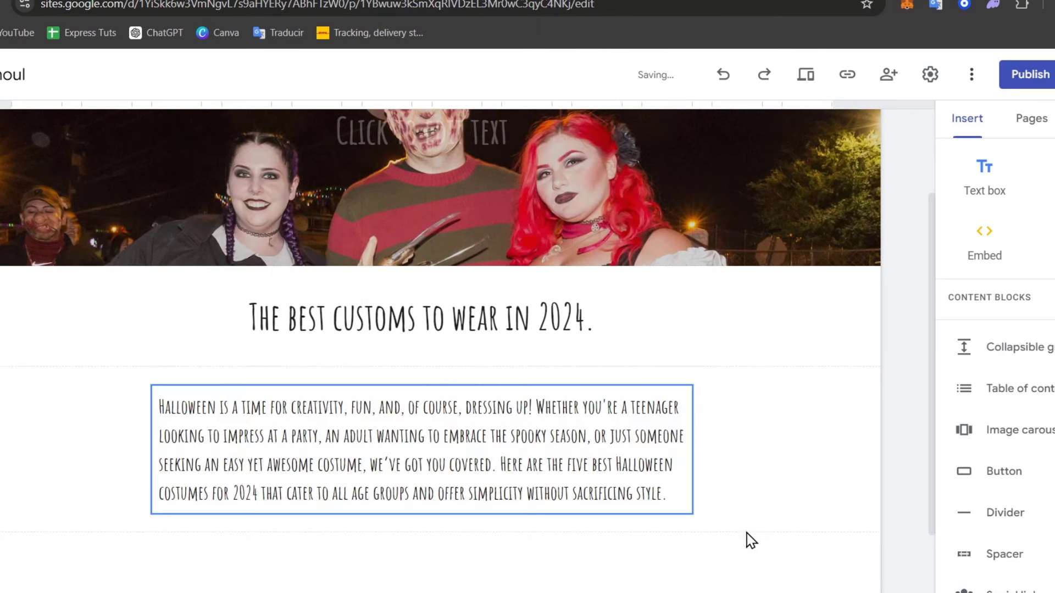
pyautogui.scroll(-2, 730, 526)
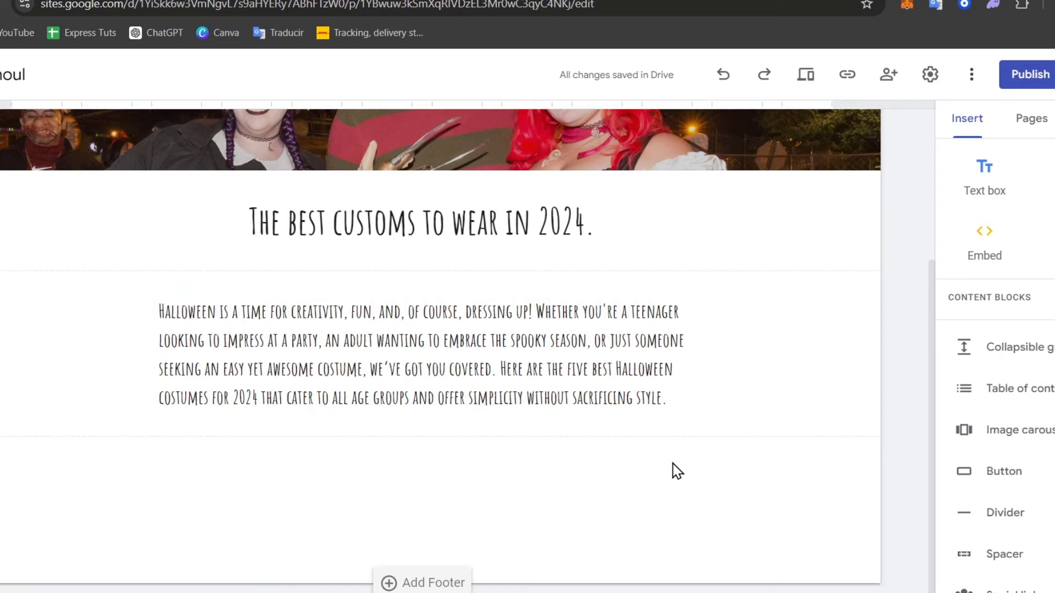
# Apply the Style 2 section colors to the "The best customs to wear in 2024." heading section
pyautogui.scroll(4, 697, 290)
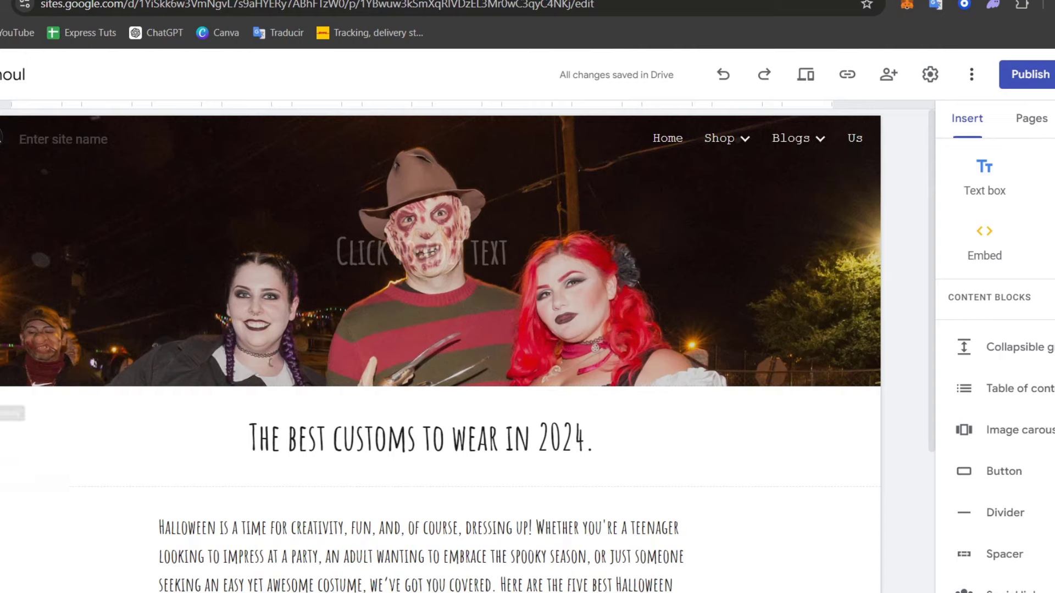
pyautogui.click(0, 413)
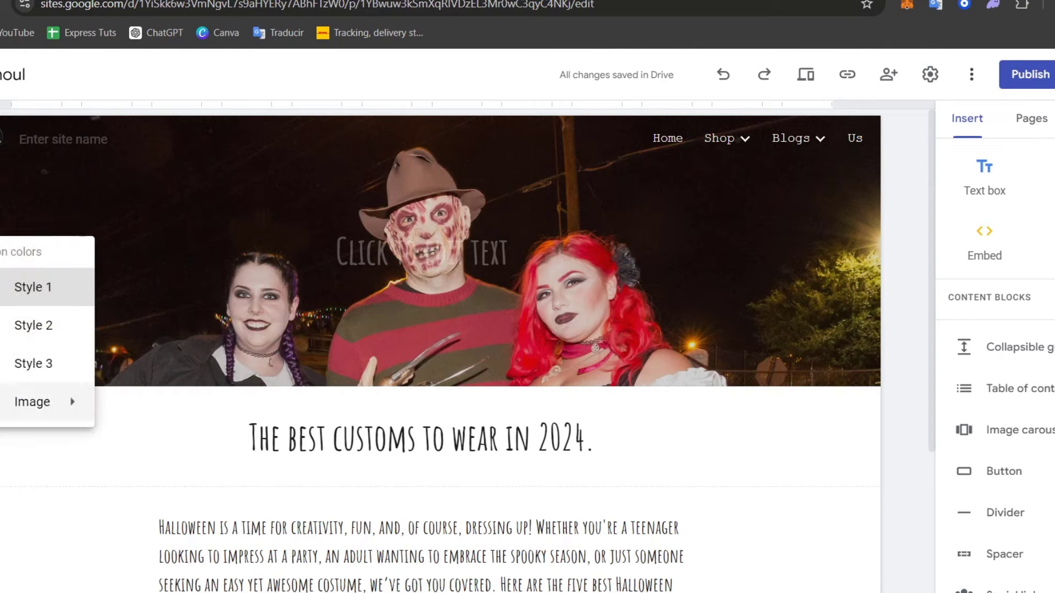
pyautogui.click(56, 326)
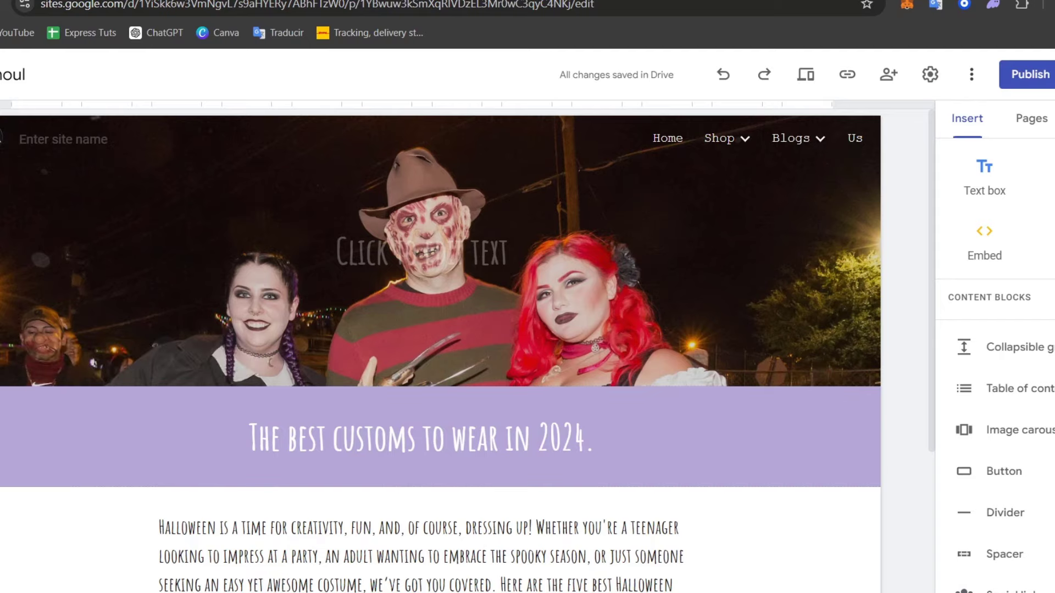
pyautogui.scroll(-4, 593, 454)
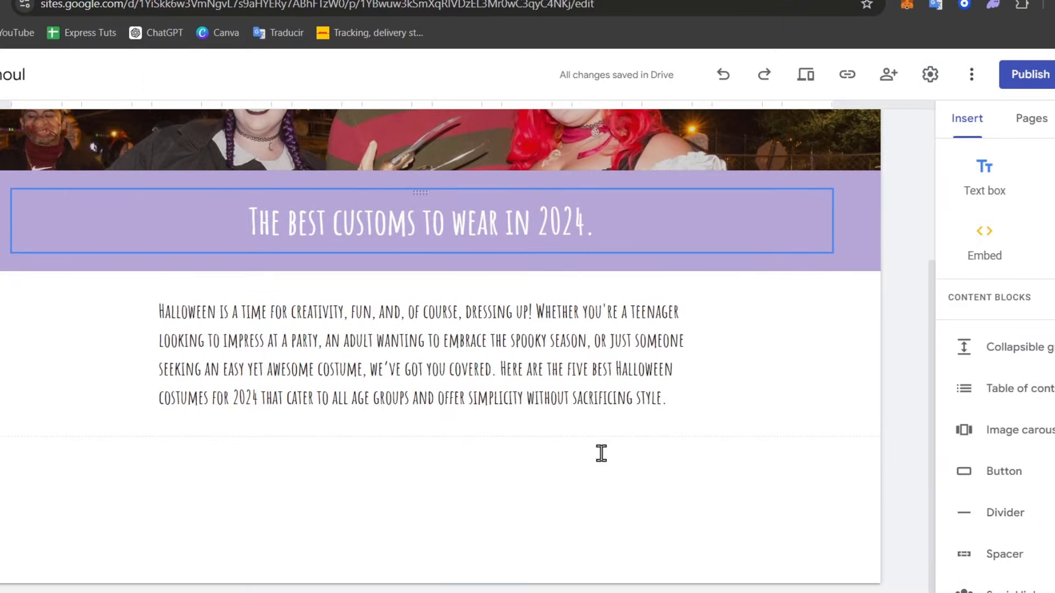
pyautogui.scroll(3, 601, 454)
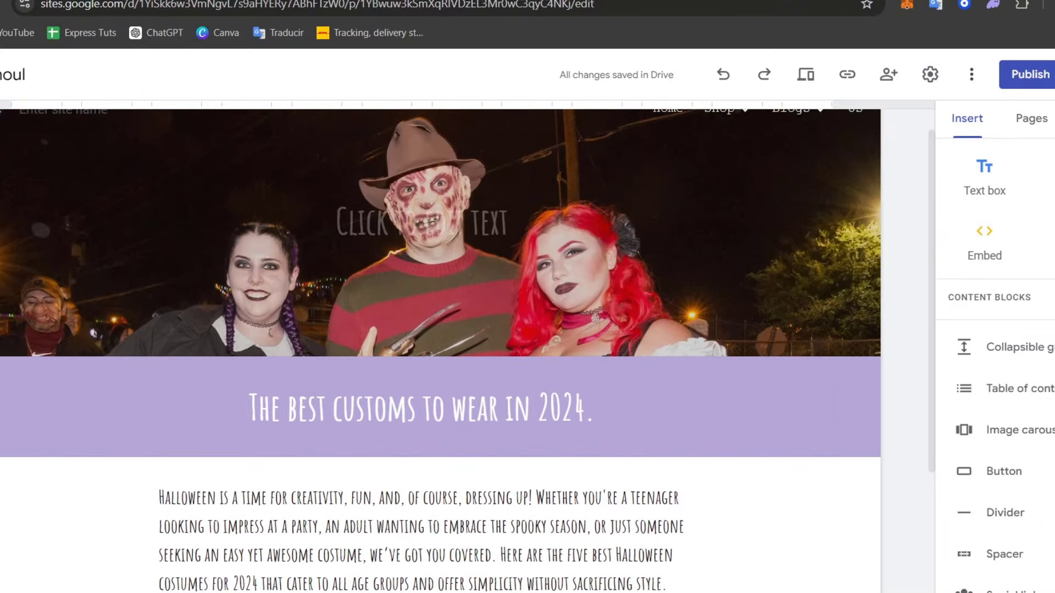
# Open the custom Ghoul theme for editing and select Style 2 in its color settings
pyautogui.click(1, 379)
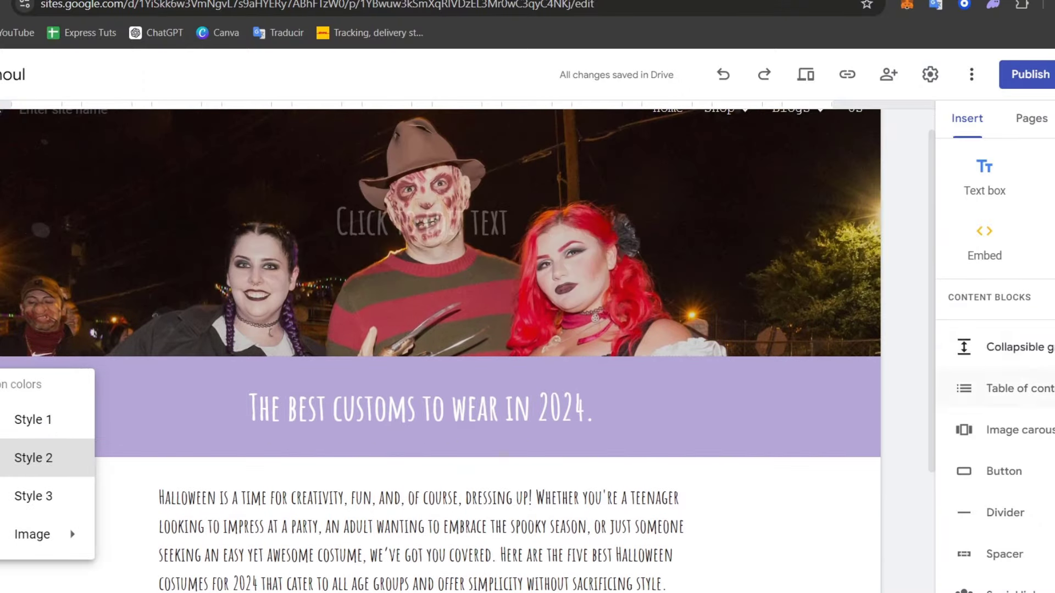
pyautogui.click(1054, 118)
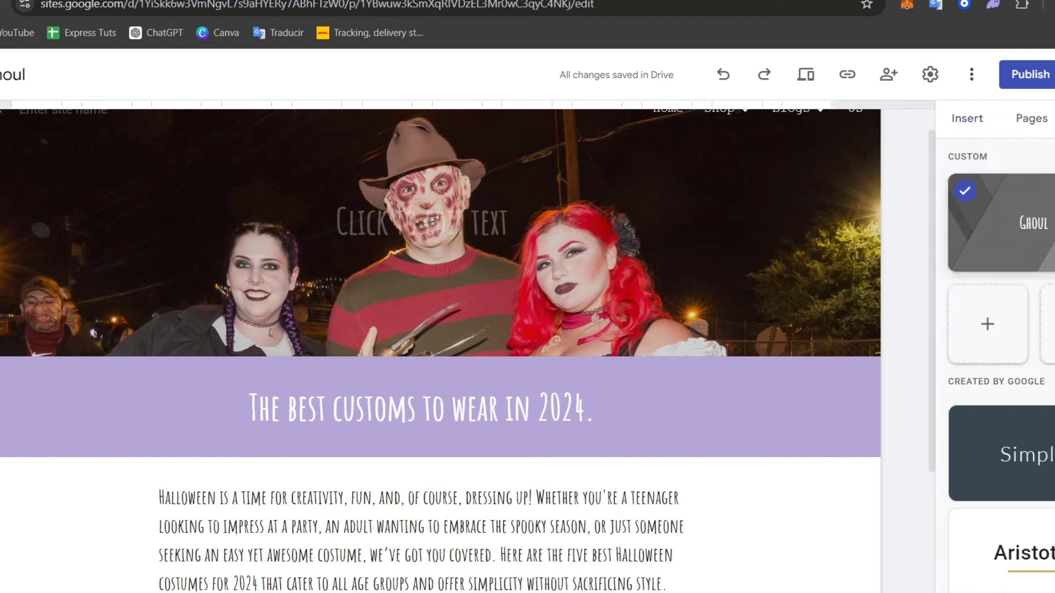
pyautogui.click(1054, 191)
pyautogui.click(1051, 224)
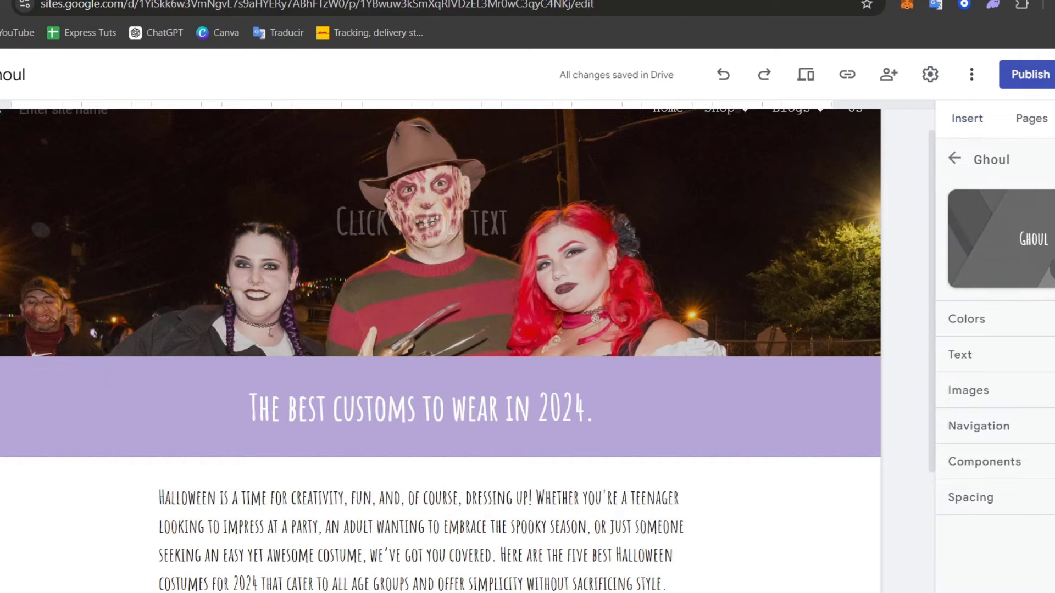
pyautogui.click(1050, 320)
pyautogui.click(1036, 410)
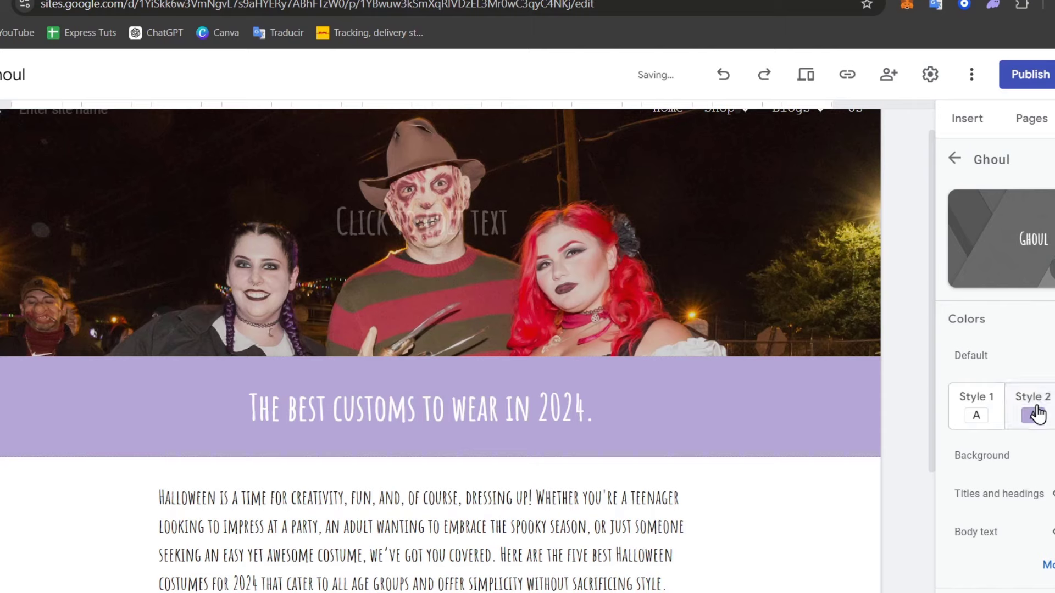
# Try dark purple and blue as the Style 2 background color, and set it to dark red
pyautogui.click(1054, 455)
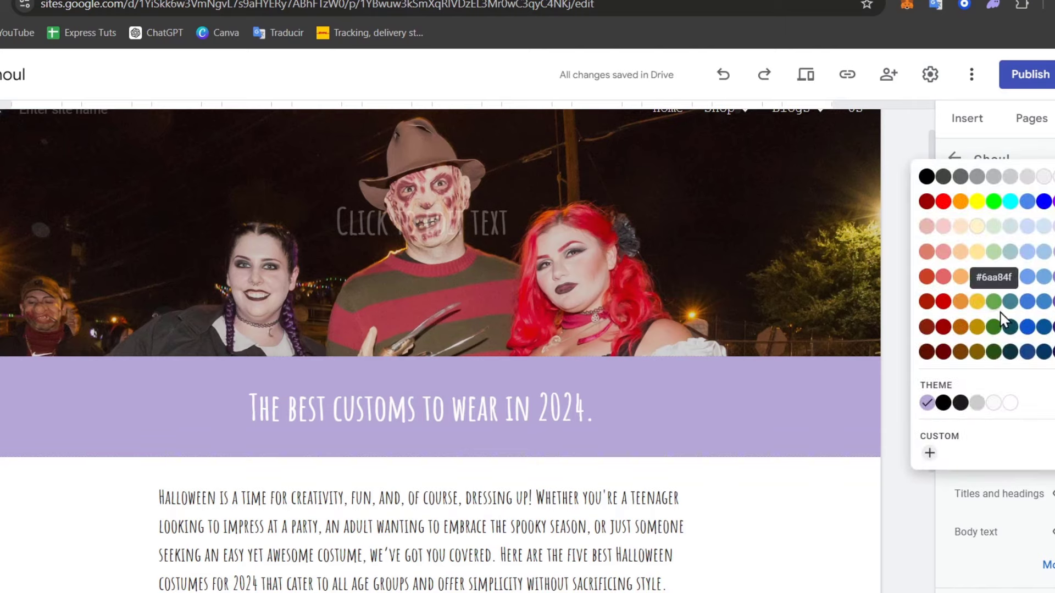
pyautogui.click(1053, 327)
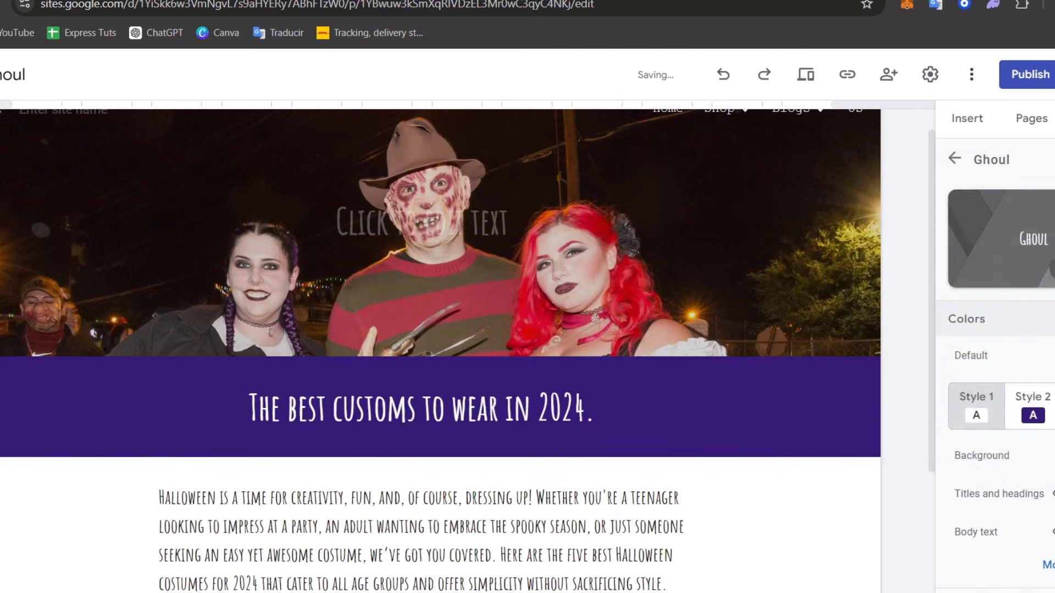
pyautogui.click(1053, 455)
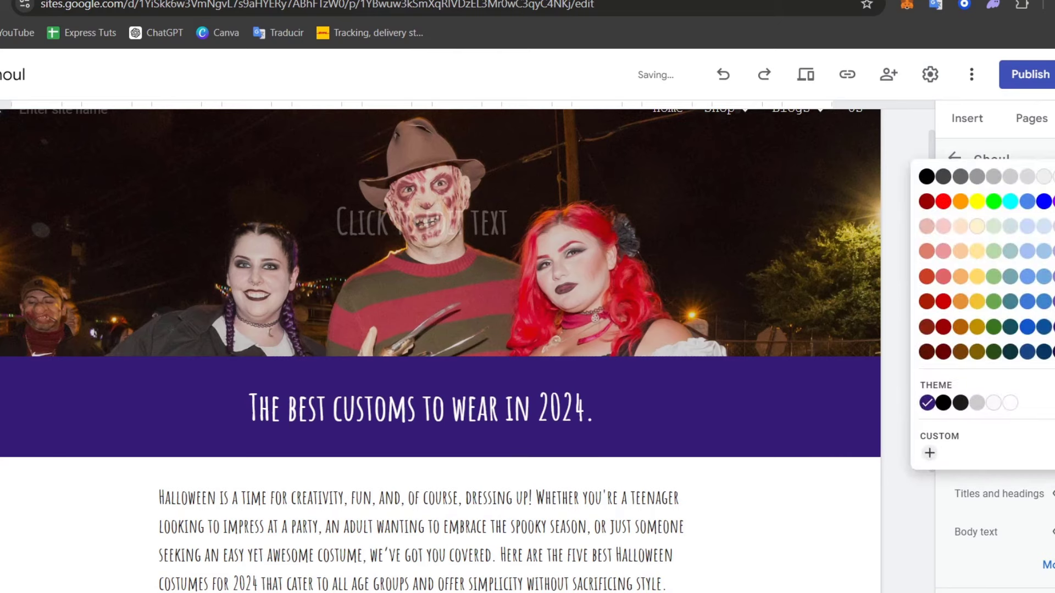
pyautogui.click(1044, 301)
pyautogui.click(1053, 456)
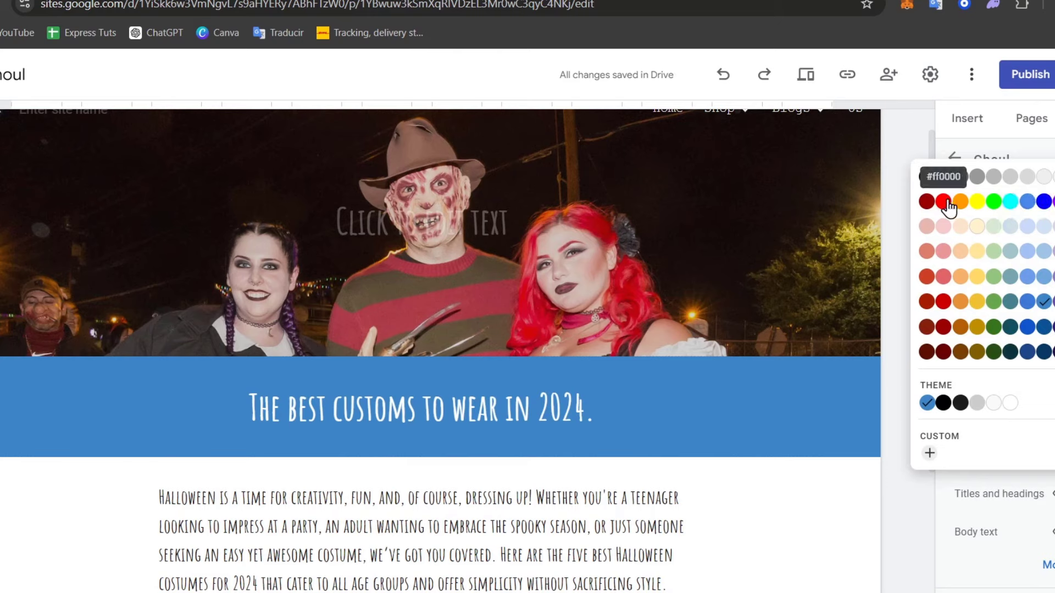
pyautogui.click(927, 201)
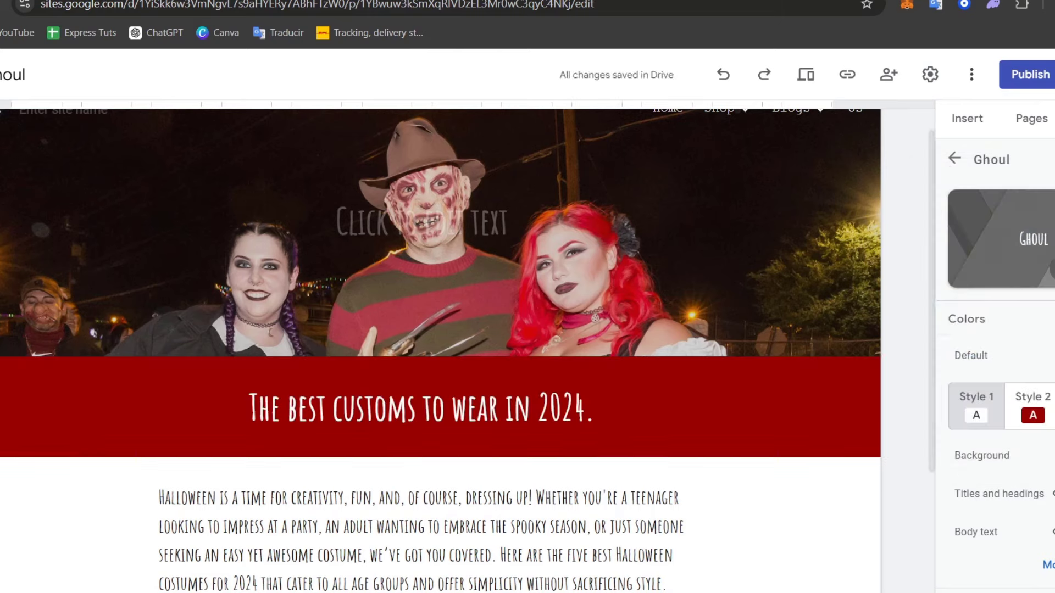
# Create a custom purple color and save it as the Style 2 background color of the Ghoul theme
pyautogui.click(1053, 456)
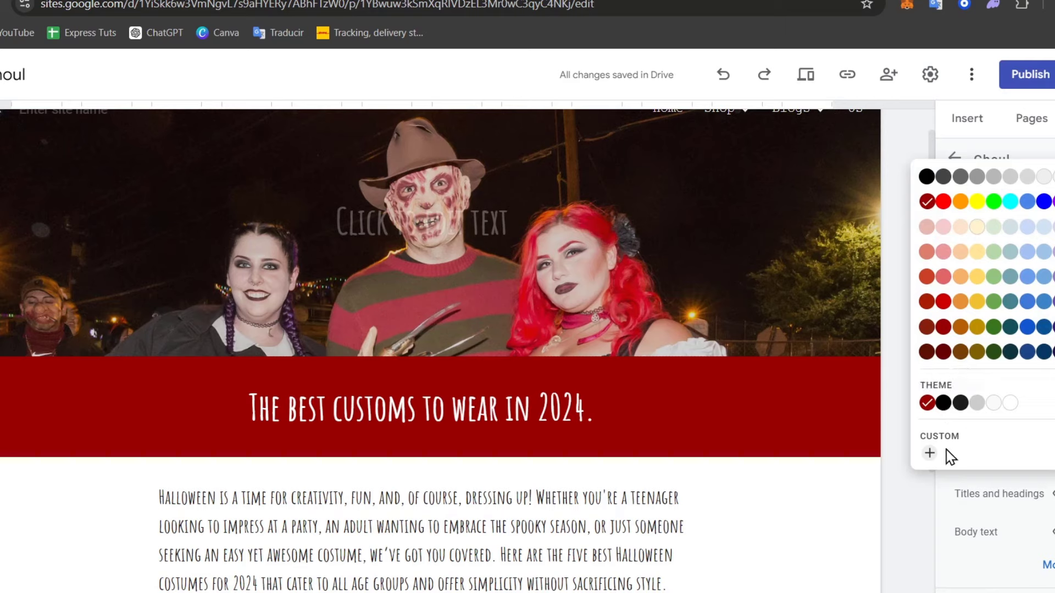
pyautogui.click(929, 454)
pyautogui.click(965, 296)
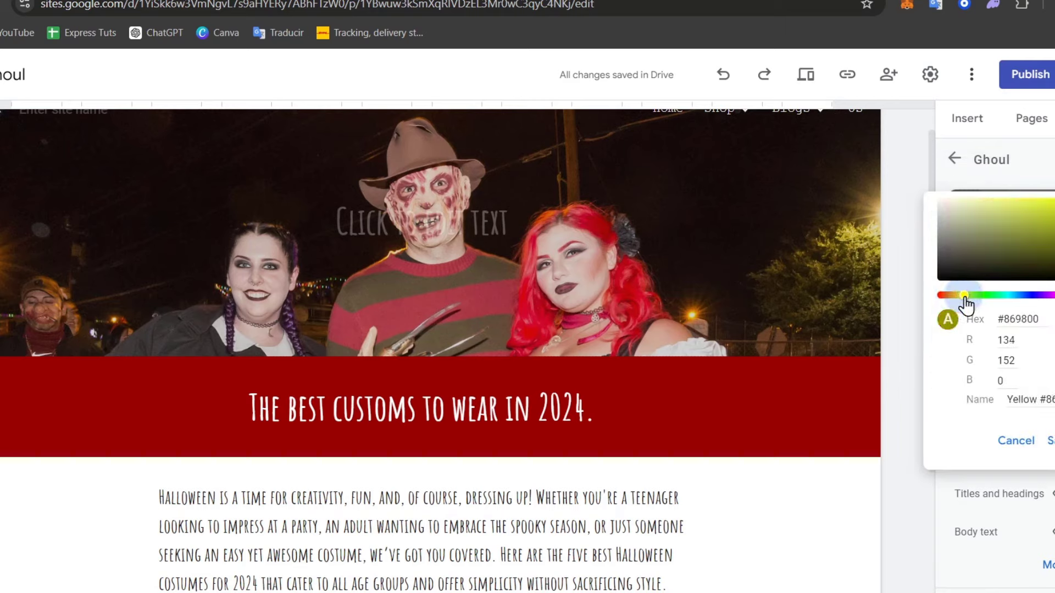
pyautogui.moveTo(966, 301); pyautogui.dragTo(1046, 309)
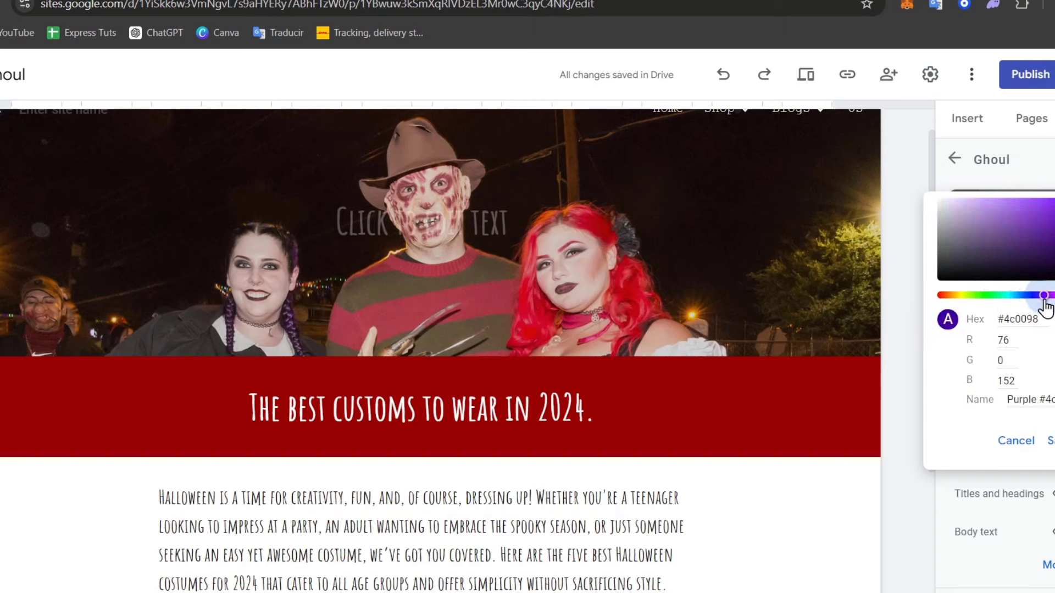
pyautogui.moveTo(1044, 241)
pyautogui.mouseDown()
pyautogui.moveTo(1027, 230)
pyautogui.moveTo(1029, 245)
pyautogui.moveTo(1003, 238)
pyautogui.moveTo(1033, 237)
pyautogui.mouseUp()
pyautogui.click(1049, 441)
pyautogui.click(1050, 470)
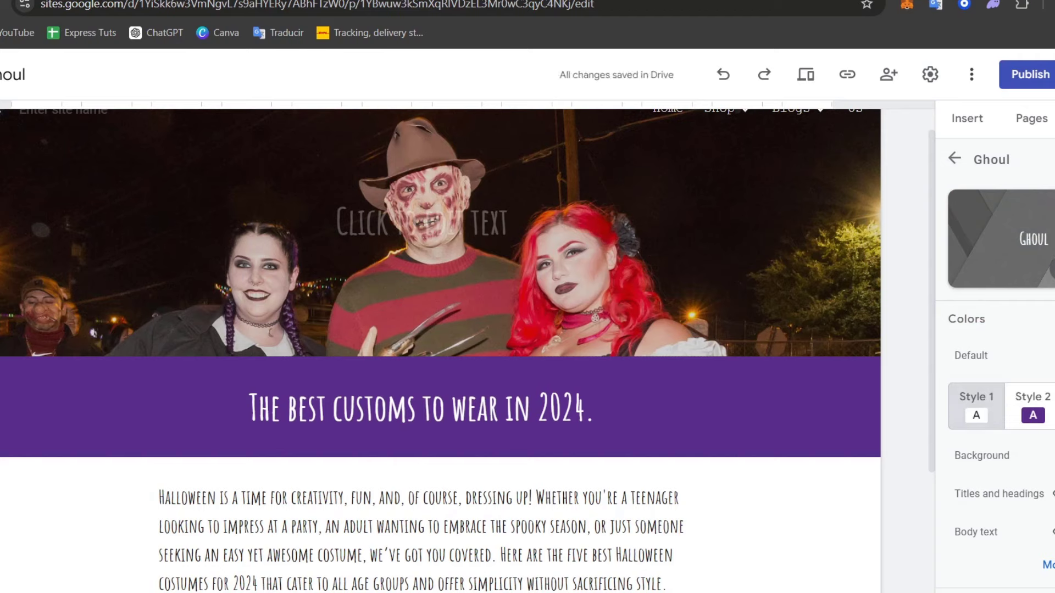
# Return to the theme list and apply the black section colors to the "The best customs to wear in 2024." heading section
pyautogui.click(953, 160)
pyautogui.click(948, 165)
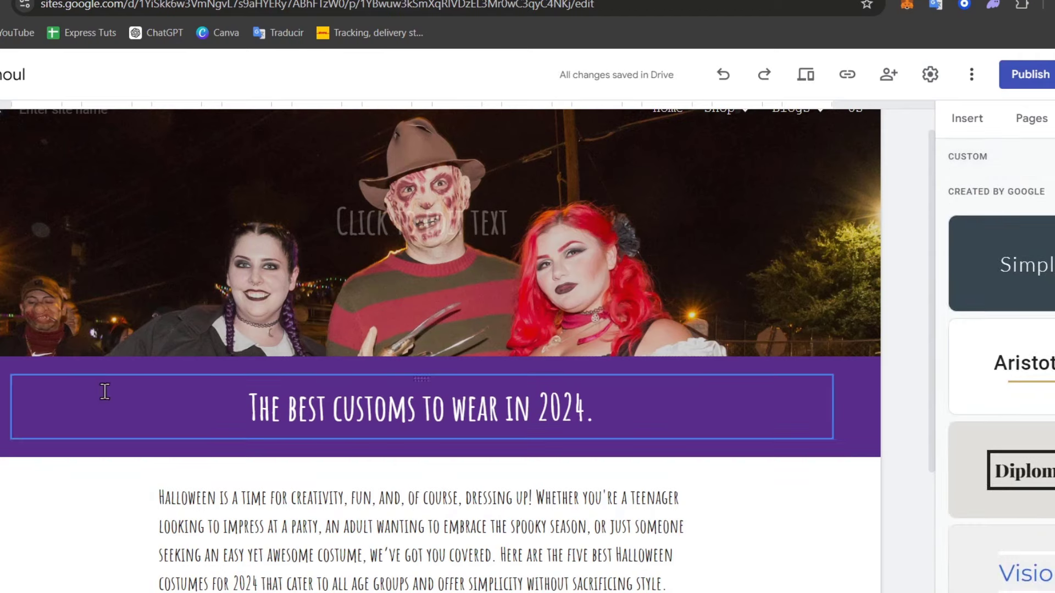
pyautogui.click(14, 391)
pyautogui.click(68, 495)
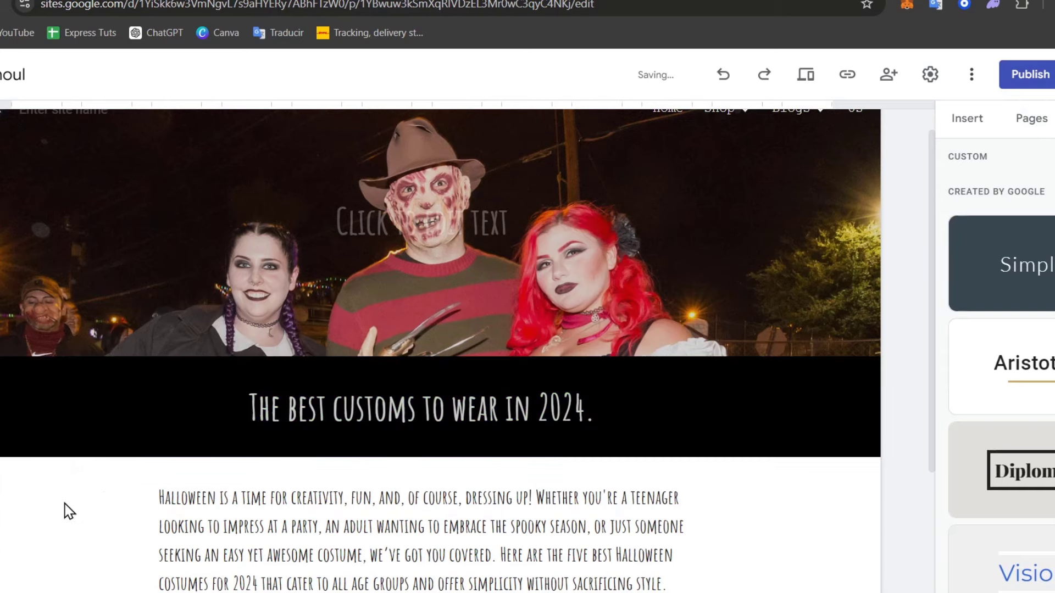
# Apply the black section colors to the Halloween introduction text section
pyautogui.scroll(-3, 808, 395)
pyautogui.scroll(4, 810, 377)
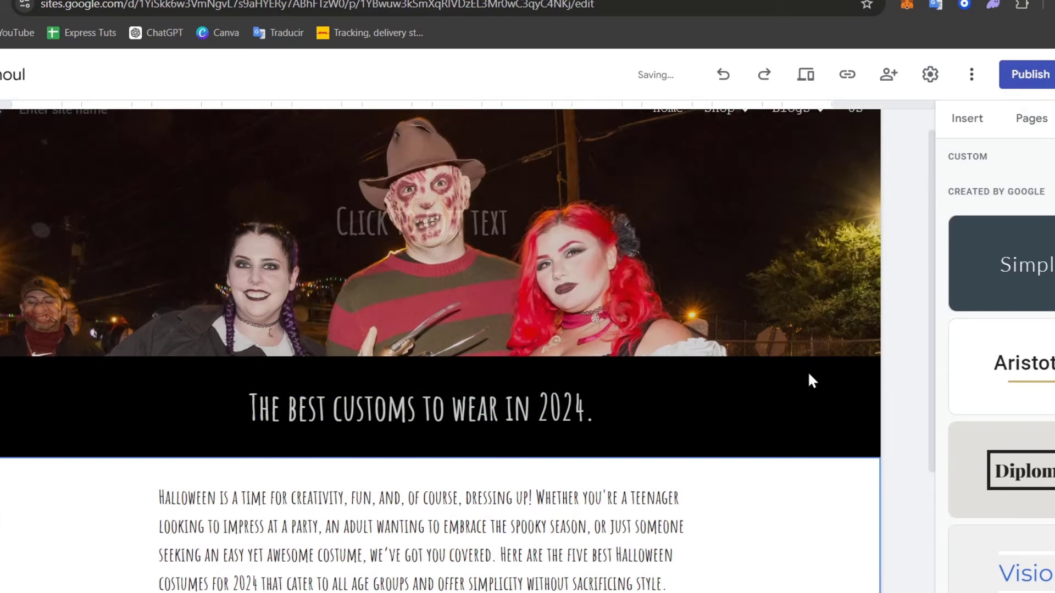
pyautogui.scroll(-4, 195, 347)
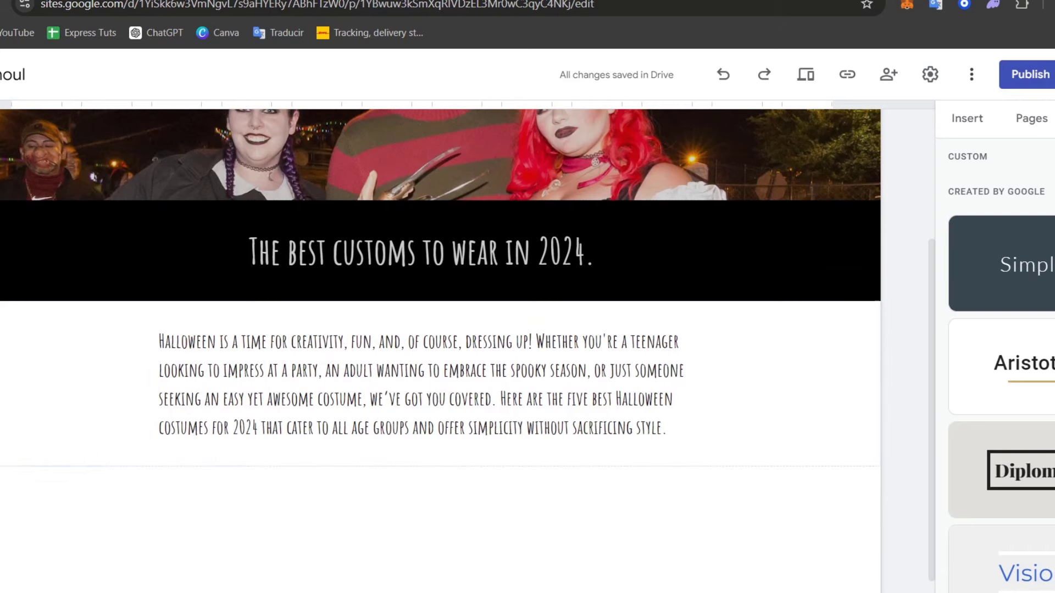
pyautogui.click(6, 422)
pyautogui.click(12, 472)
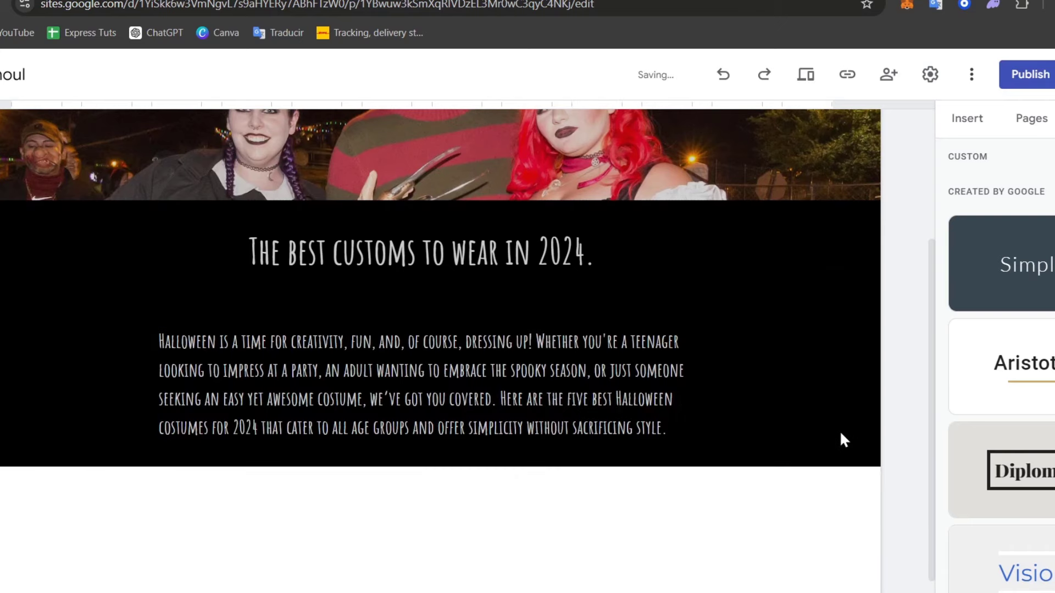
pyautogui.scroll(3, 841, 438)
pyautogui.scroll(-4, 844, 440)
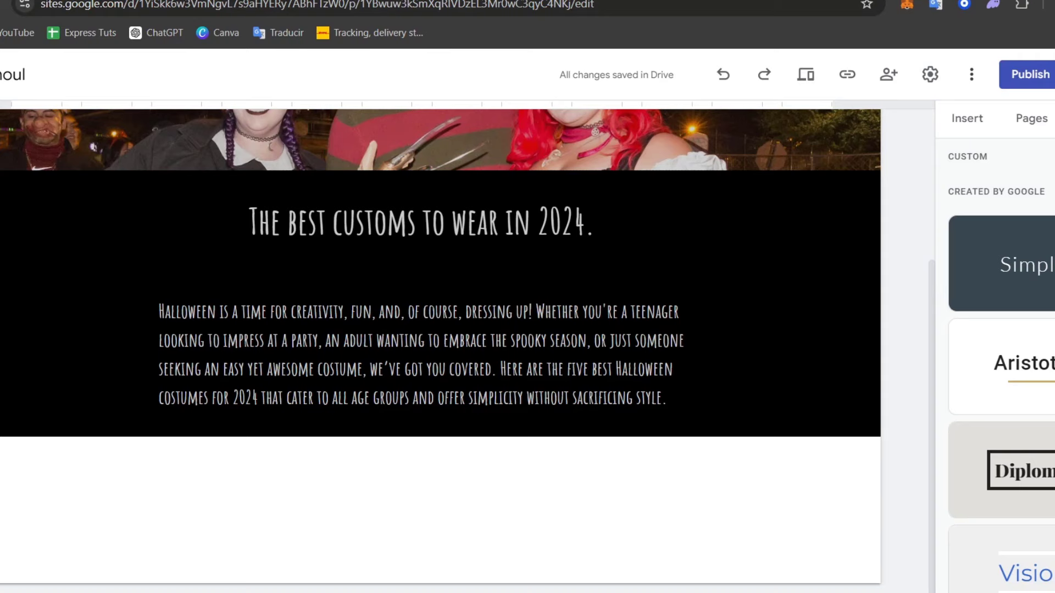
# Switch to the ChatGPT article, copy the heading "The Classic Witch or Warlock" and return to the site editor
pyautogui.click(439, 0)
pyautogui.scroll(-3, 518, 330)
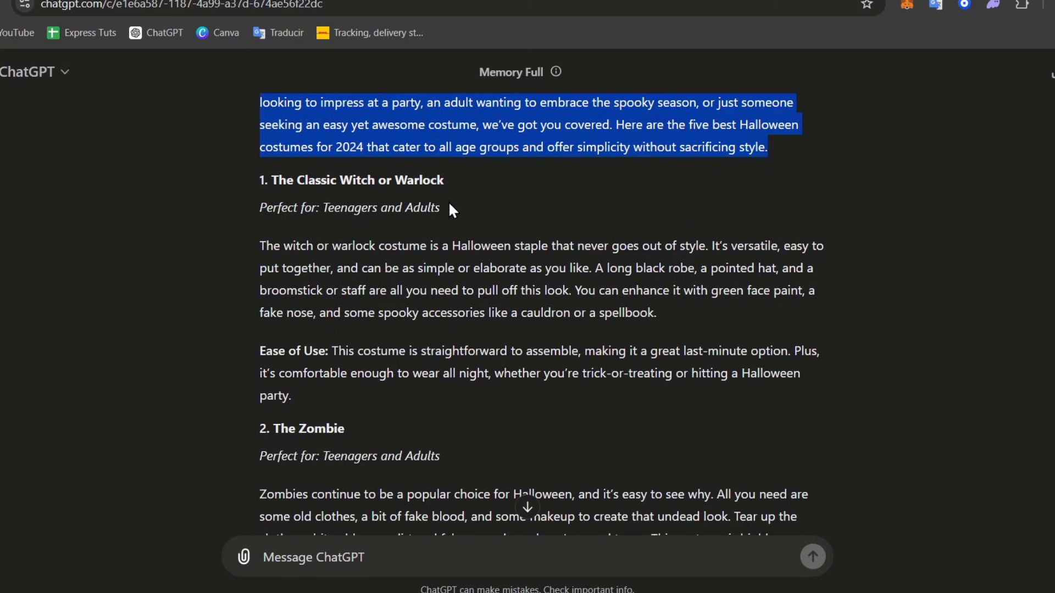
pyautogui.moveTo(473, 188); pyautogui.dragTo(330, 186)
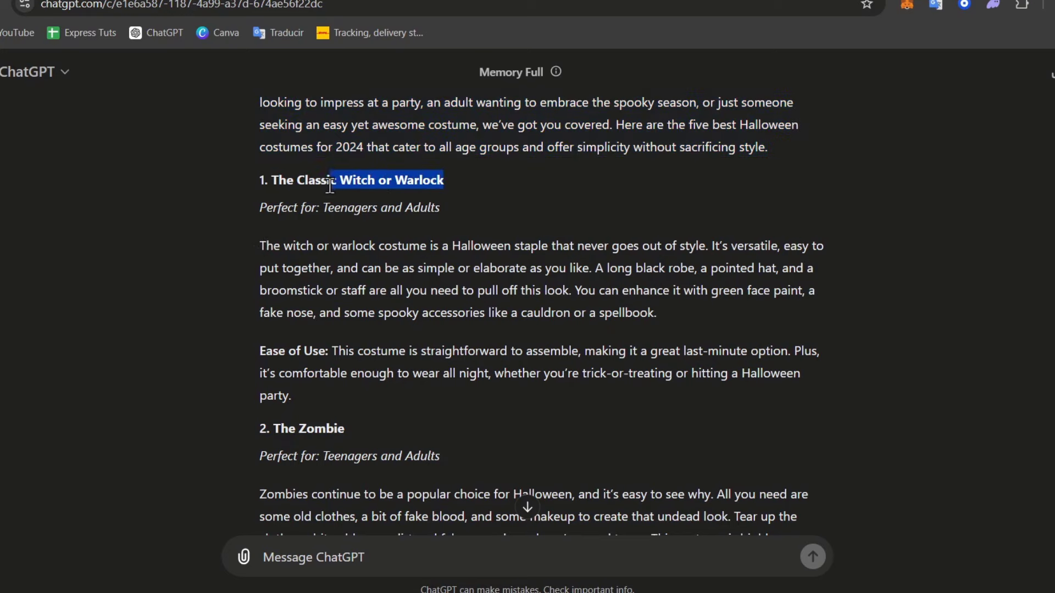
pyautogui.click(165, 0)
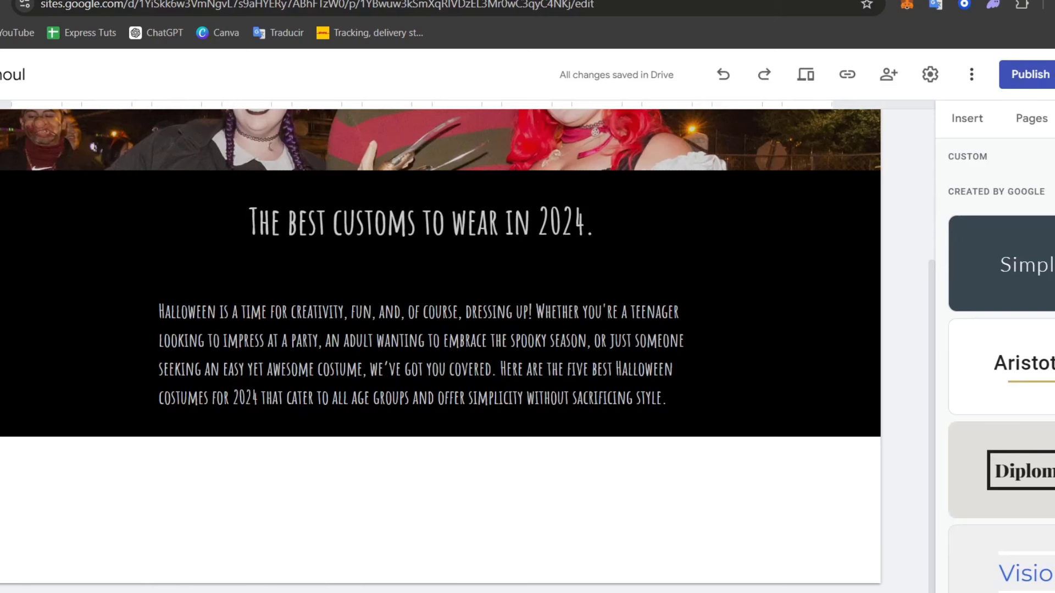
# Insert the witch costume picture below the introduction and place a new text box beside it
pyautogui.click(967, 121)
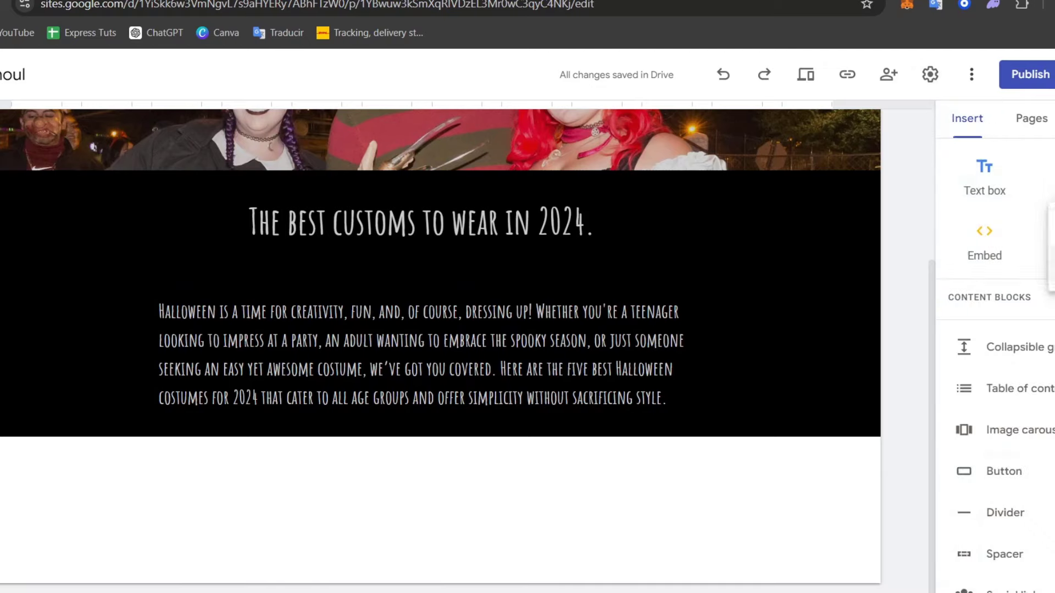
pyautogui.click(1053, 266)
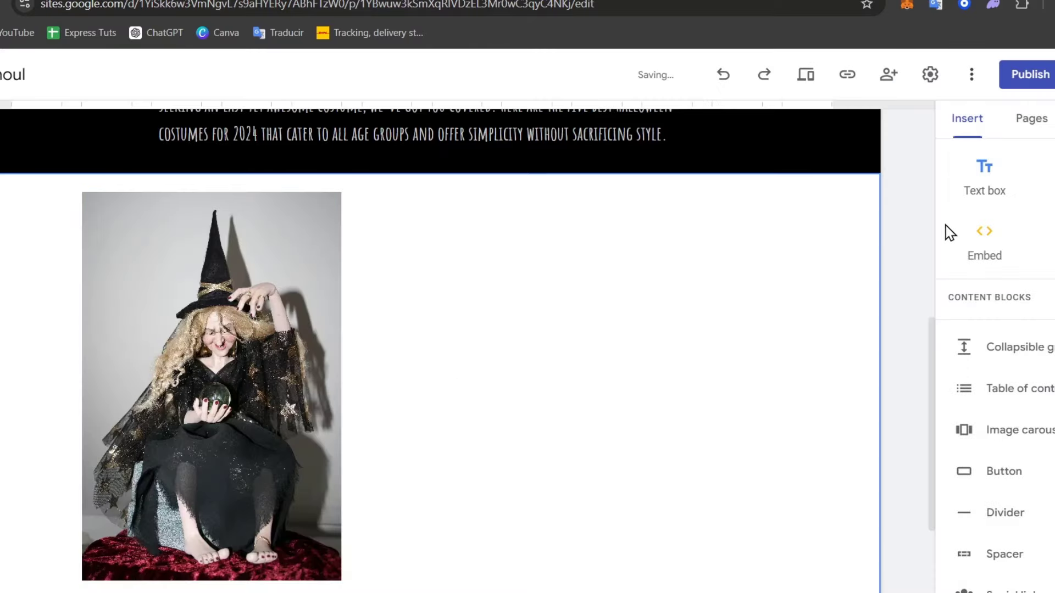
pyautogui.click(989, 181)
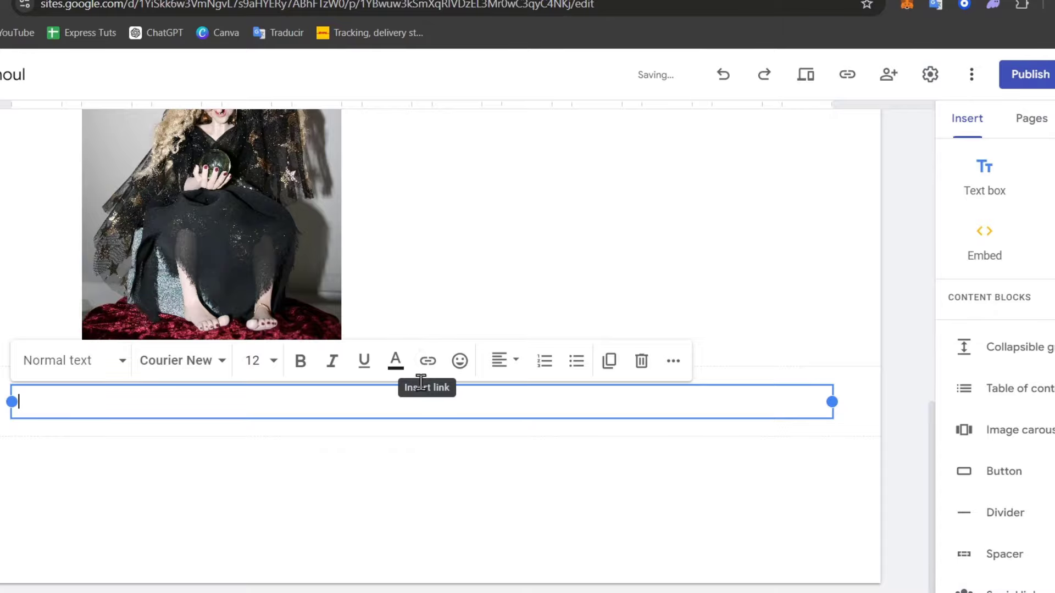
pyautogui.click(415, 440)
pyautogui.moveTo(423, 389); pyautogui.dragTo(563, 419)
pyautogui.scroll(-3, 563, 429)
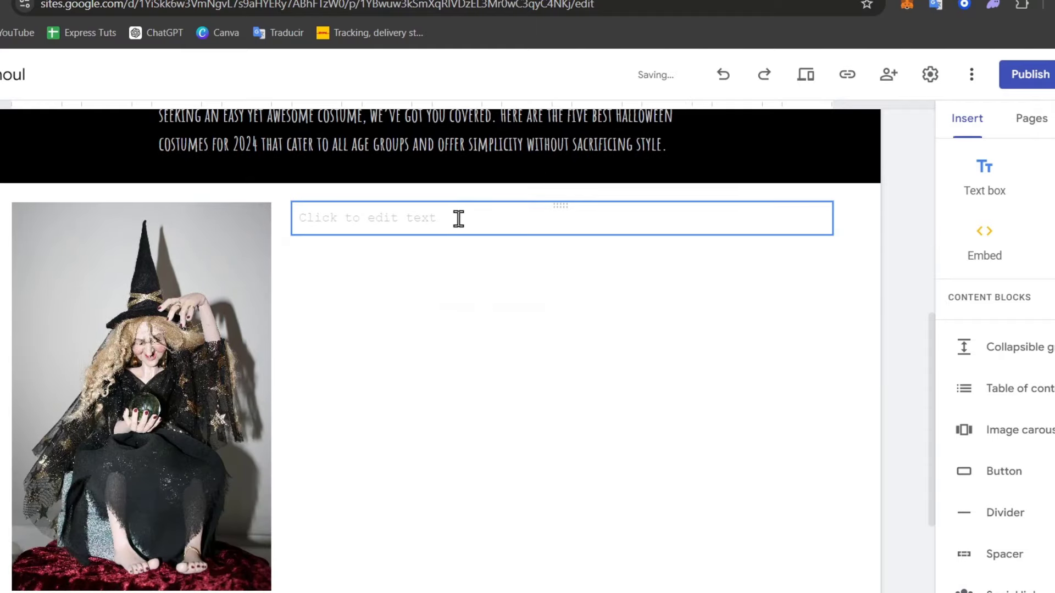
# Fill the text box beside the witch picture with "The Classic Witch or Warlock", copying it from the ChatGPT article
pyautogui.click(460, 220)
pyautogui.write("Halloween is a time for creativity, fun, and, of course, dressing up! Whether you're a teenager looking to impress at a party, an adult wanting to embrace the spooky season, or just someone seeking an easy yet awesome costume, we’ve got you covered. Here are the five best Halloween costumes for 2024 that cater to all age groups and offer simplicity without sacrificing style.")
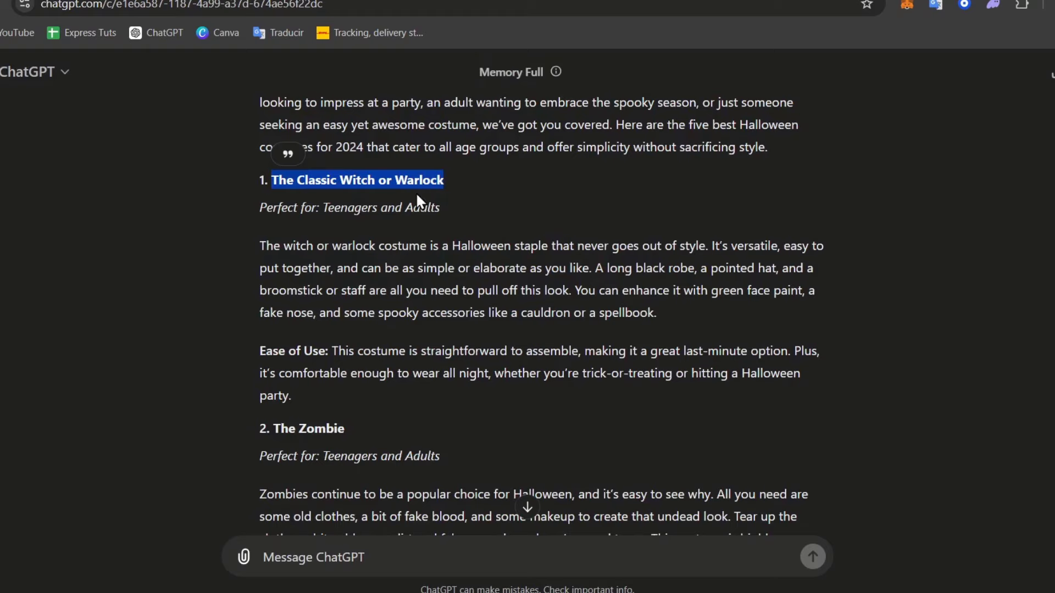
pyautogui.click(137, 1)
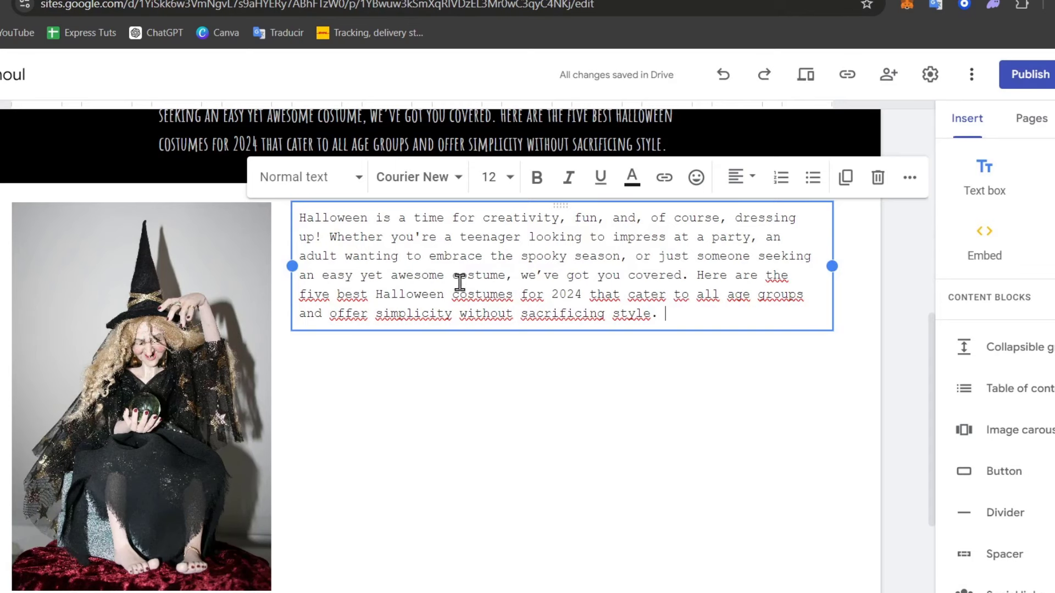
pyautogui.hotkey('ctrl', 'a')
pyautogui.press('BackSpace')
pyautogui.write('The Classic Witch or Warlock')
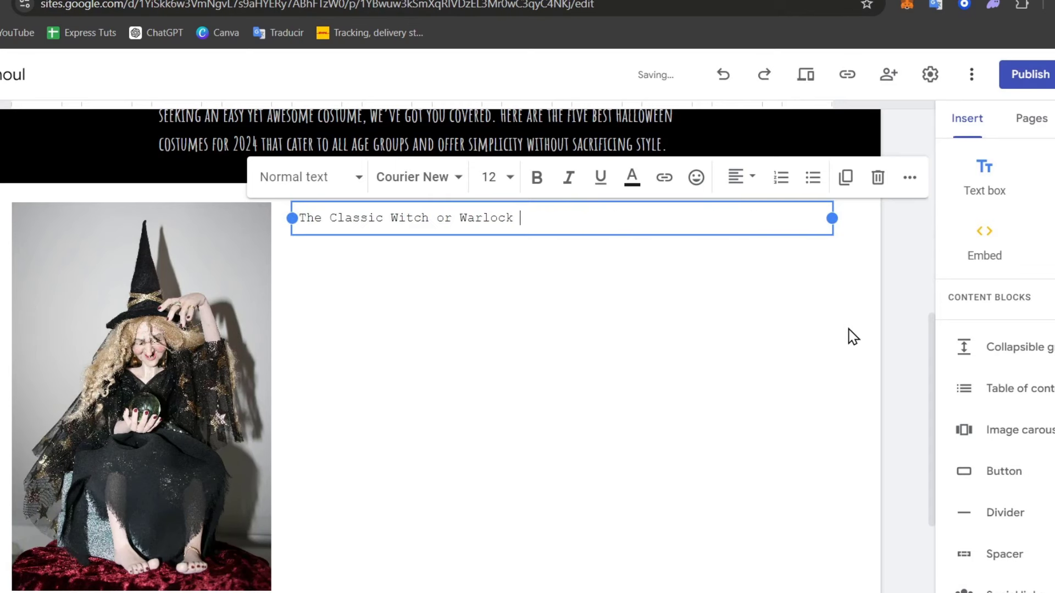
# Format "The Classic Witch or Warlock" as a Title, then narrow its text box and shift it away from the picture
pyautogui.click(354, 178)
pyautogui.click(347, 259)
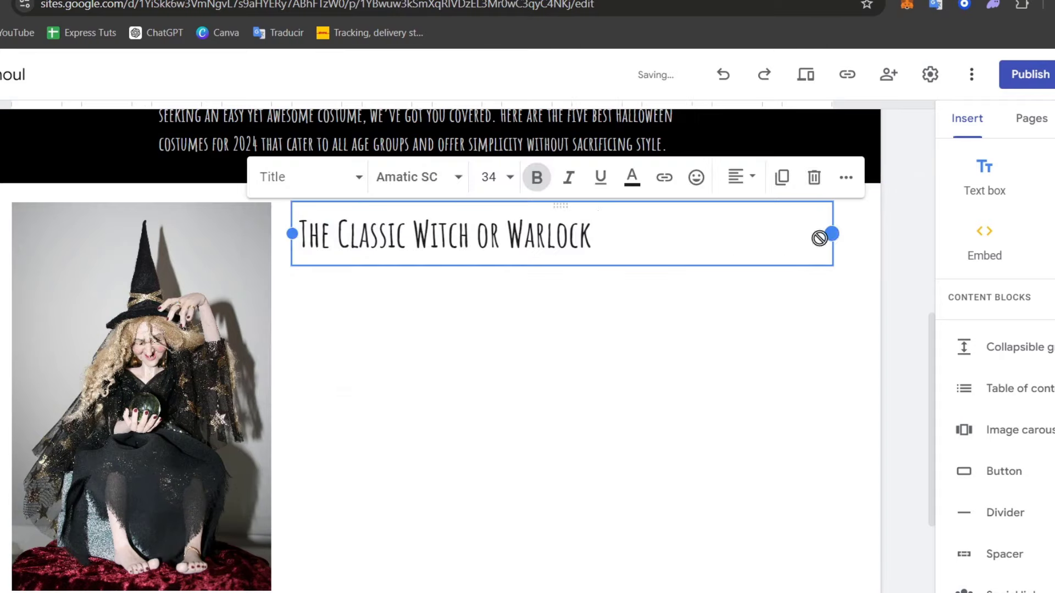
pyautogui.moveTo(831, 235); pyautogui.dragTo(623, 235)
pyautogui.moveTo(462, 211); pyautogui.dragTo(557, 225)
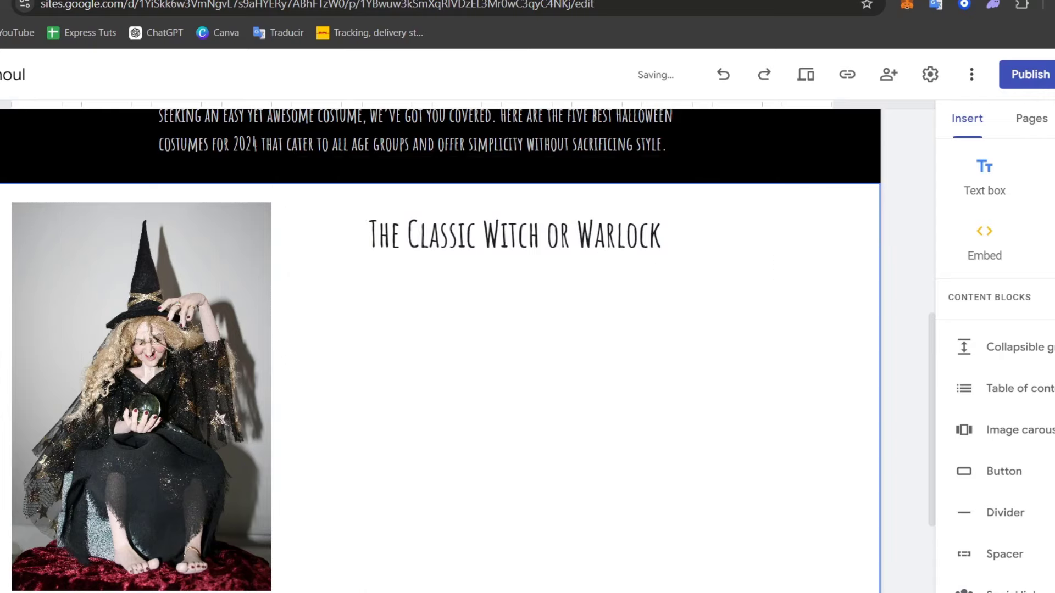
# Insert another text box and place it beneath the "The Classic Witch or Warlock" title
pyautogui.click(1006, 165)
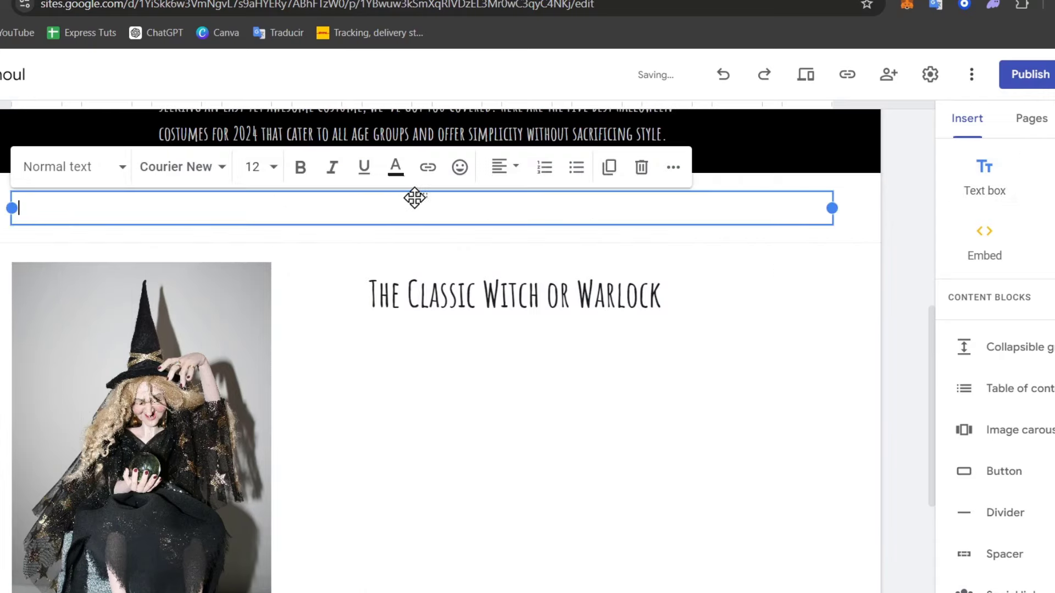
pyautogui.moveTo(415, 198); pyautogui.dragTo(498, 330)
pyautogui.scroll(2, 497, 330)
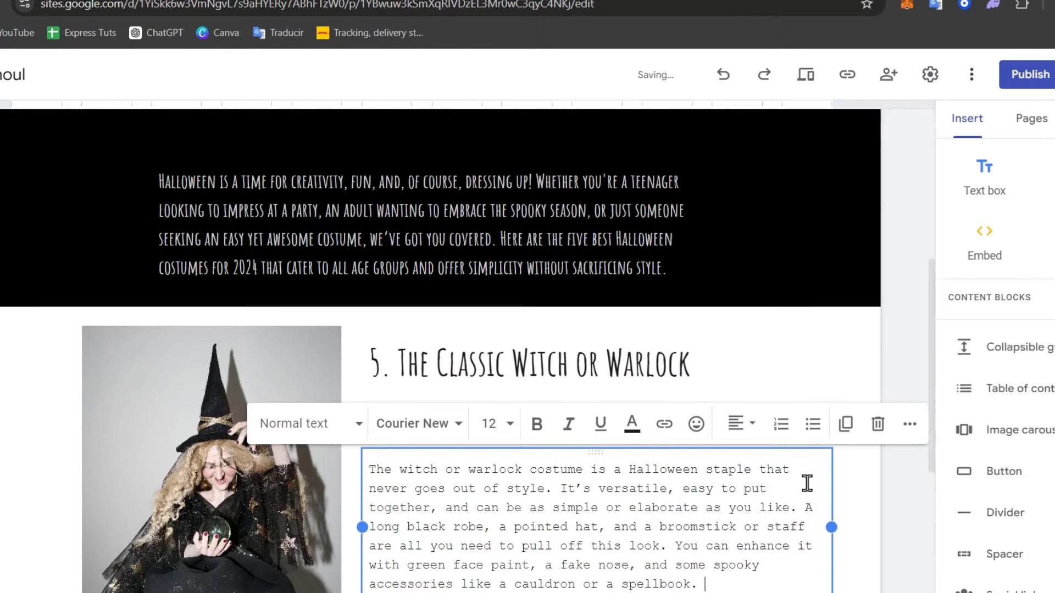
# Remove the "5." number from the start of the "The Classic Witch or Warlock" title
pyautogui.scroll(4, 807, 476)
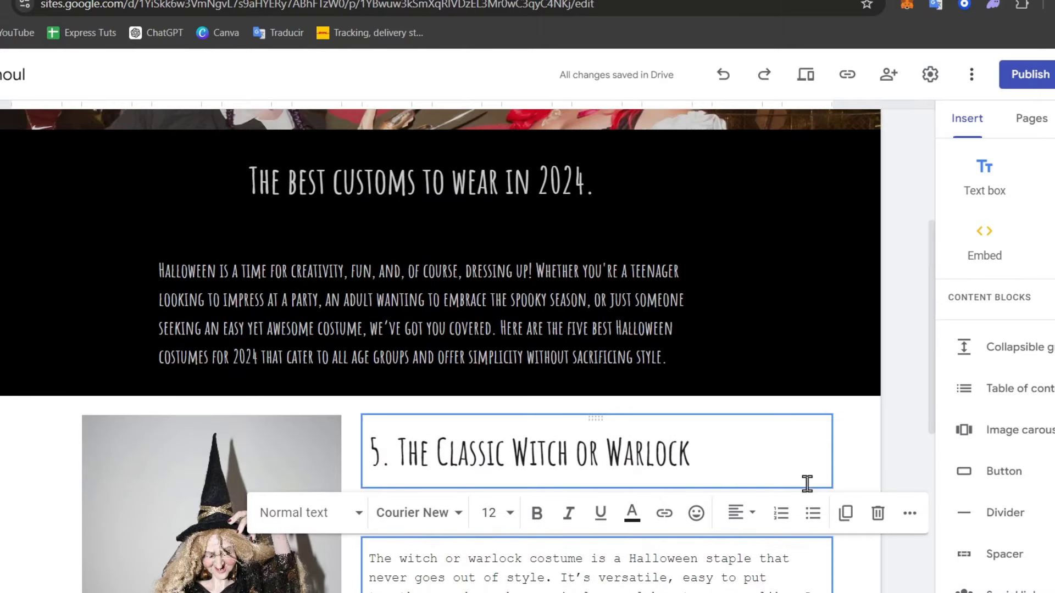
pyautogui.scroll(-6, 805, 472)
pyautogui.click(895, 471)
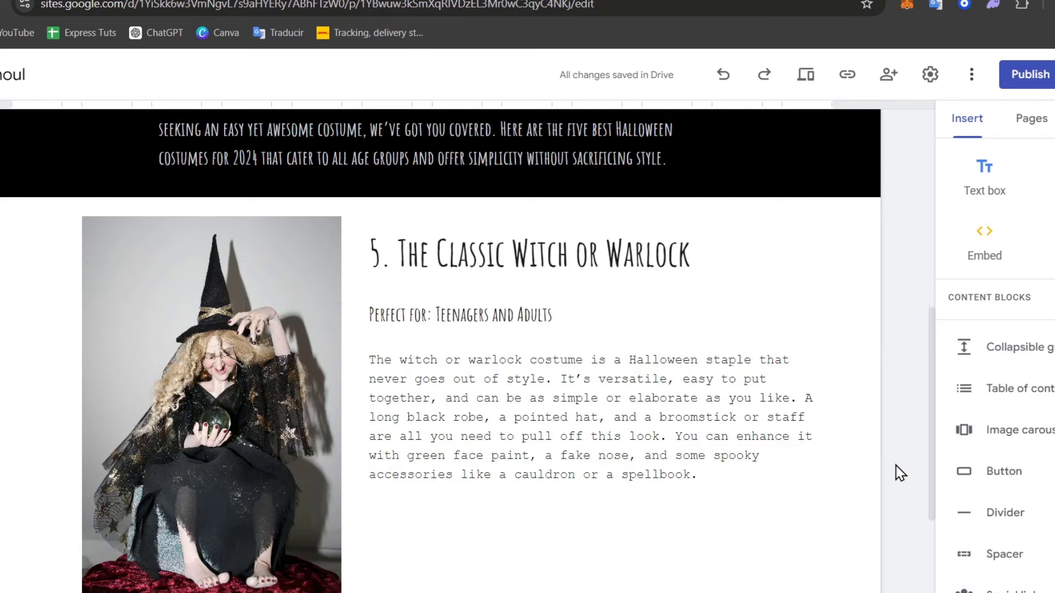
pyautogui.click(414, 263)
pyautogui.moveTo(398, 257); pyautogui.dragTo(366, 261)
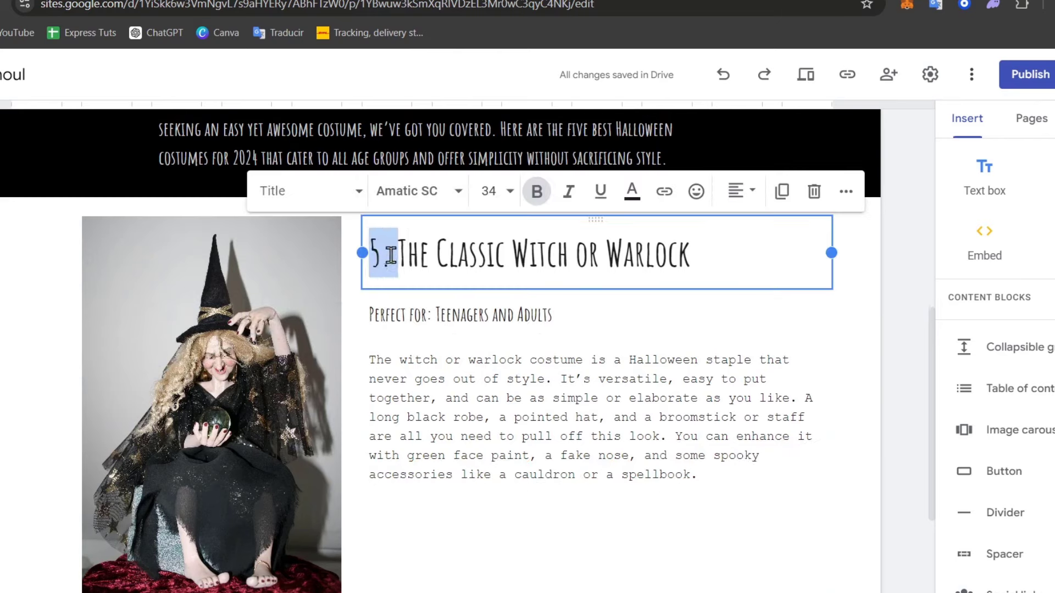
pyautogui.press('BackSpace')
pyautogui.click(900, 421)
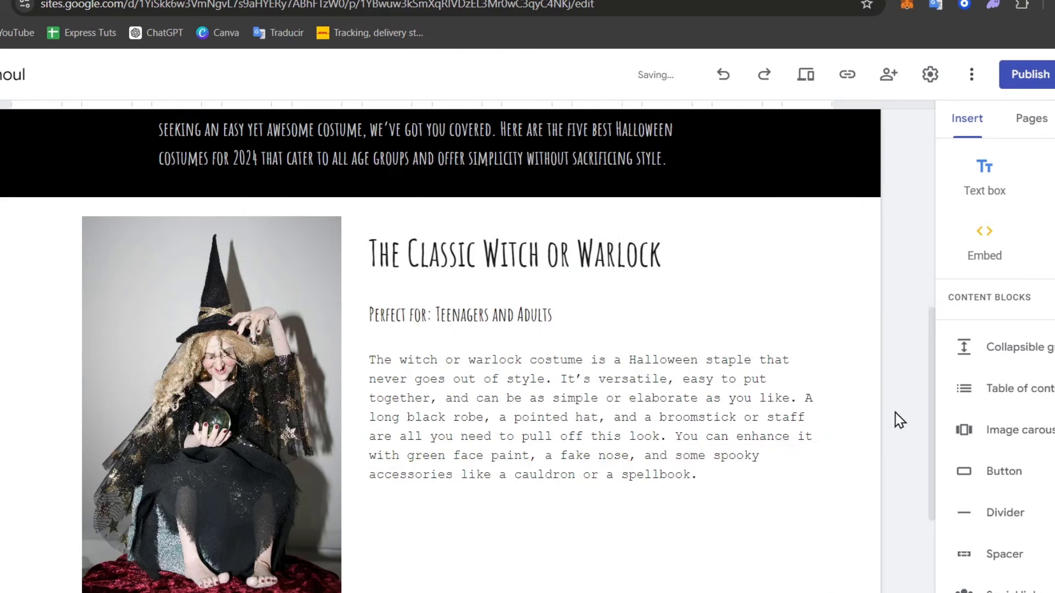
# Try to reposition the "The Classic Witch or Warlock" title box above the "Perfect for: Teenagers and Adults" line
pyautogui.click(603, 232)
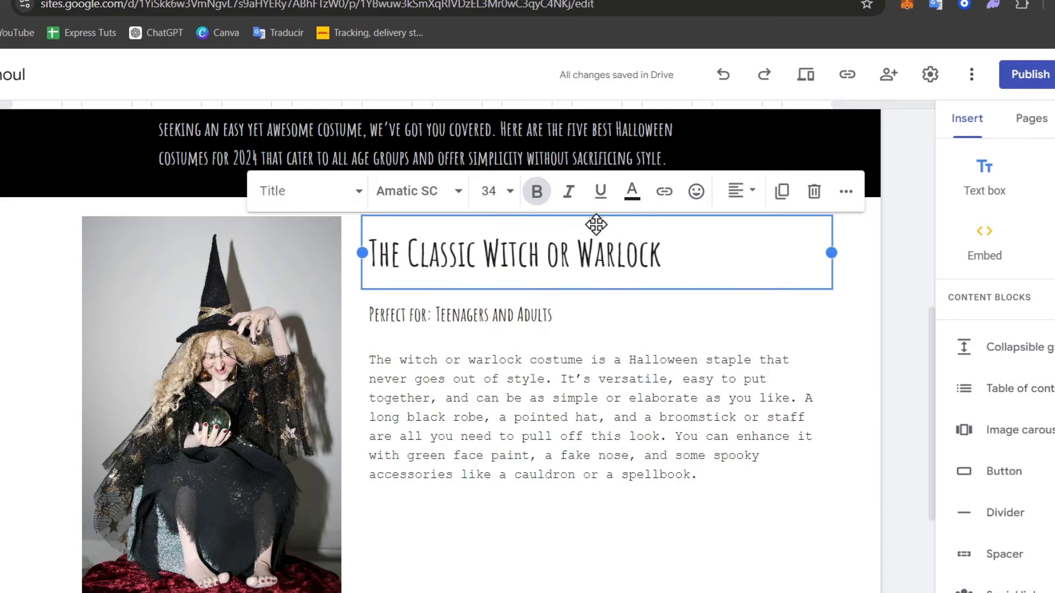
pyautogui.moveTo(597, 224); pyautogui.dragTo(582, 245)
pyautogui.click(675, 301)
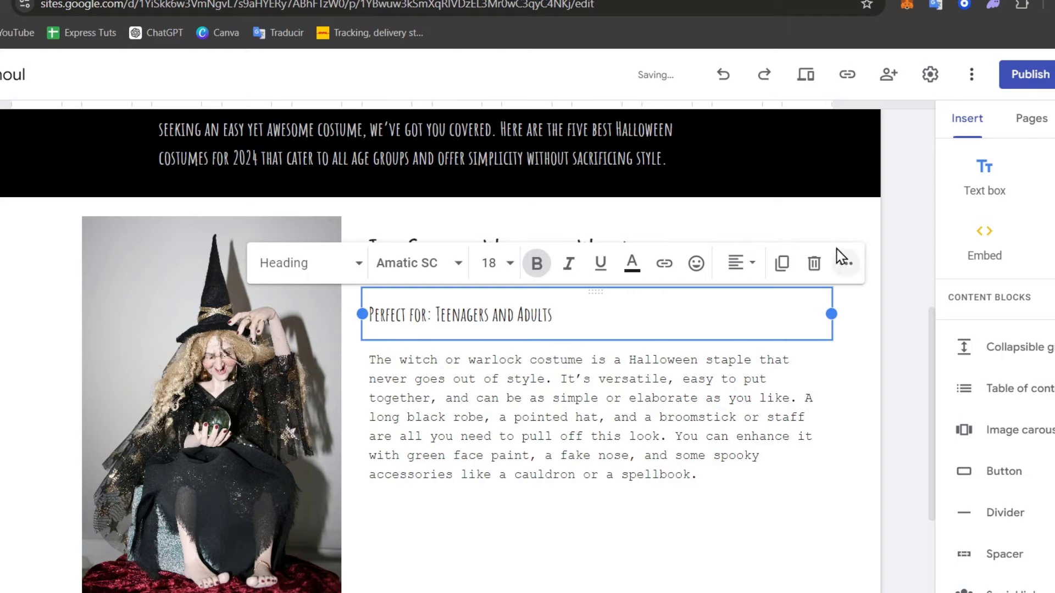
pyautogui.click(739, 226)
pyautogui.click(680, 214)
# Duplicate the witch costume section, including its picture, title and description
pyautogui.scroll(-2, 906, 448)
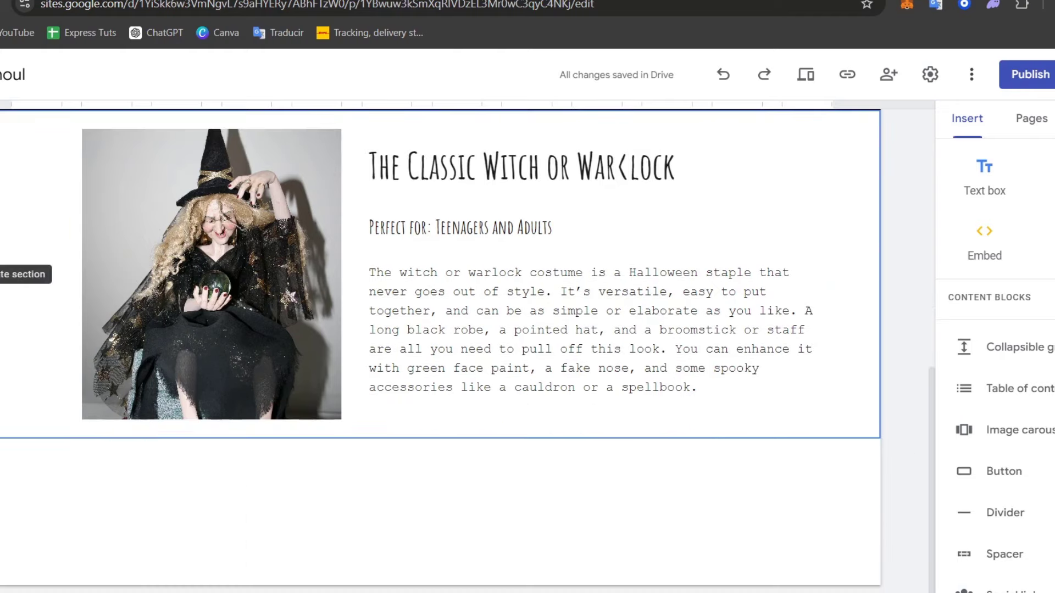
pyautogui.click(31, 271)
pyautogui.scroll(3, 680, 264)
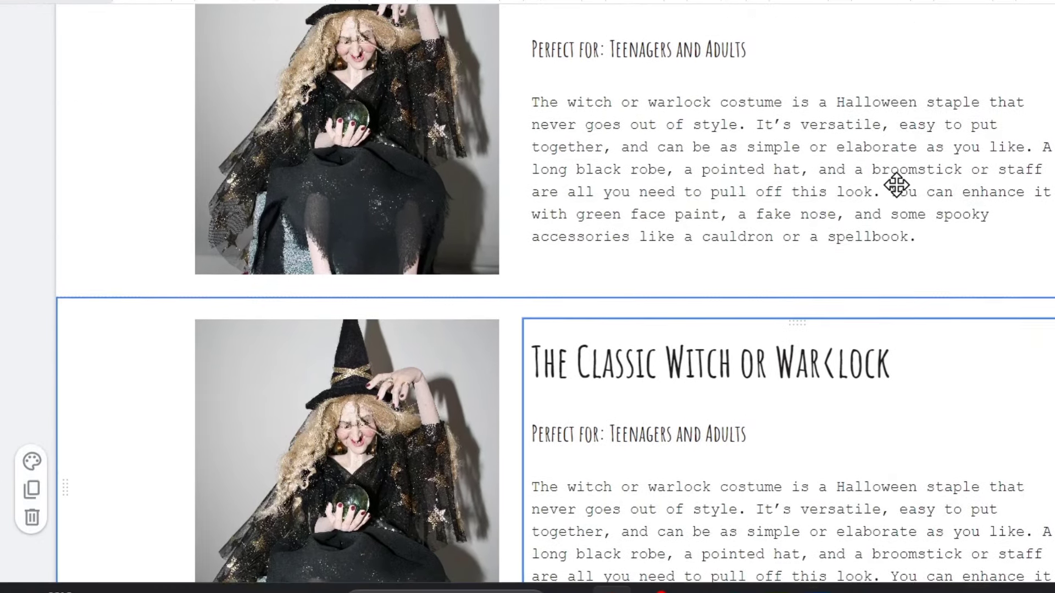
pyautogui.scroll(4, 897, 184)
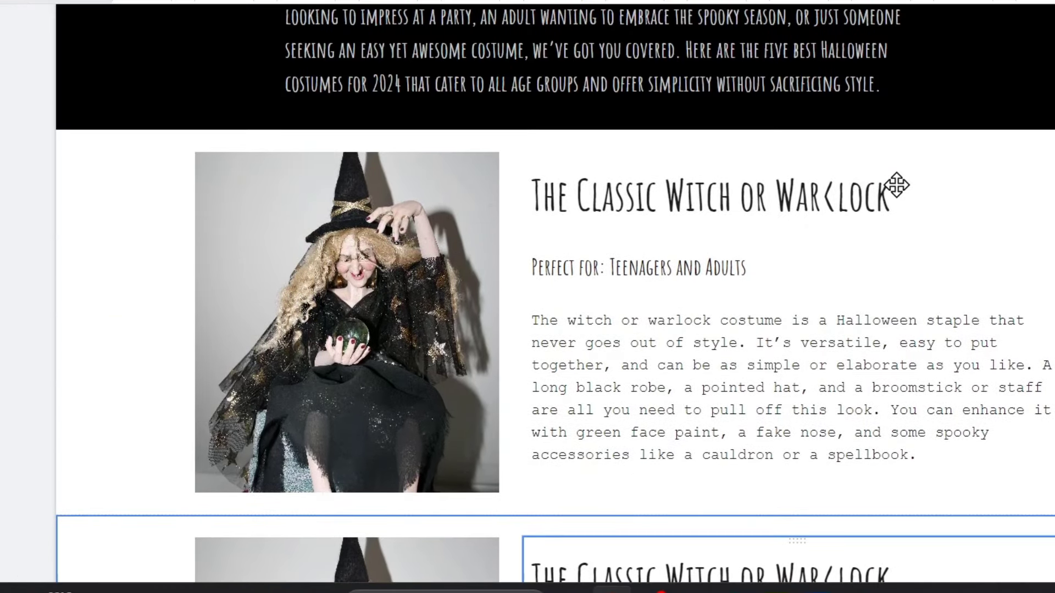
pyautogui.scroll(-8, 897, 184)
pyautogui.scroll(4, 897, 184)
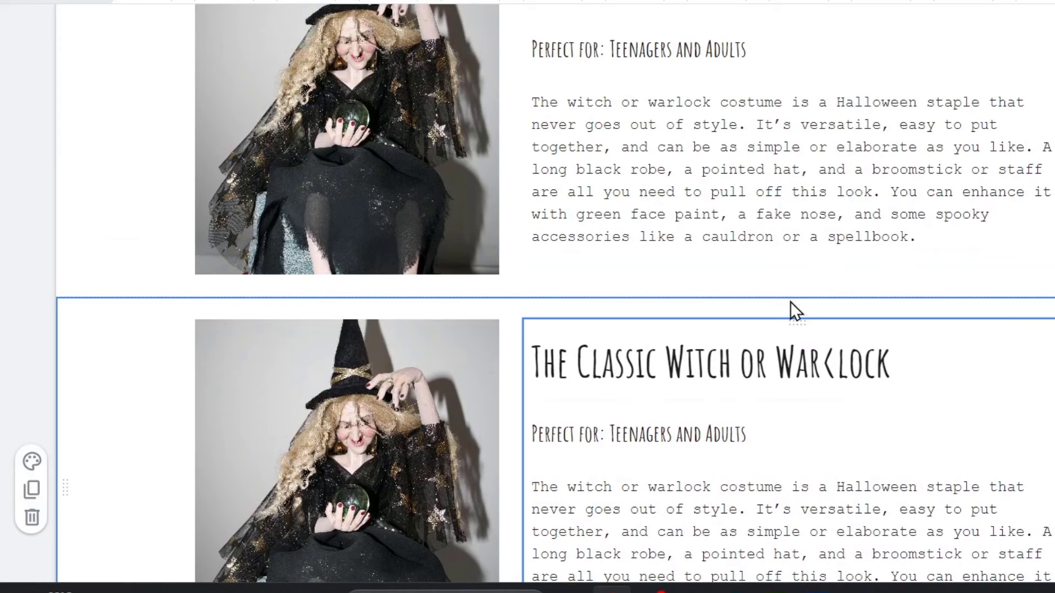
# Replace the description in the duplicated witch section with the zombie costume paragraph from the ChatGPT article
pyautogui.click(549, 1)
pyautogui.scroll(-3, 489, 381)
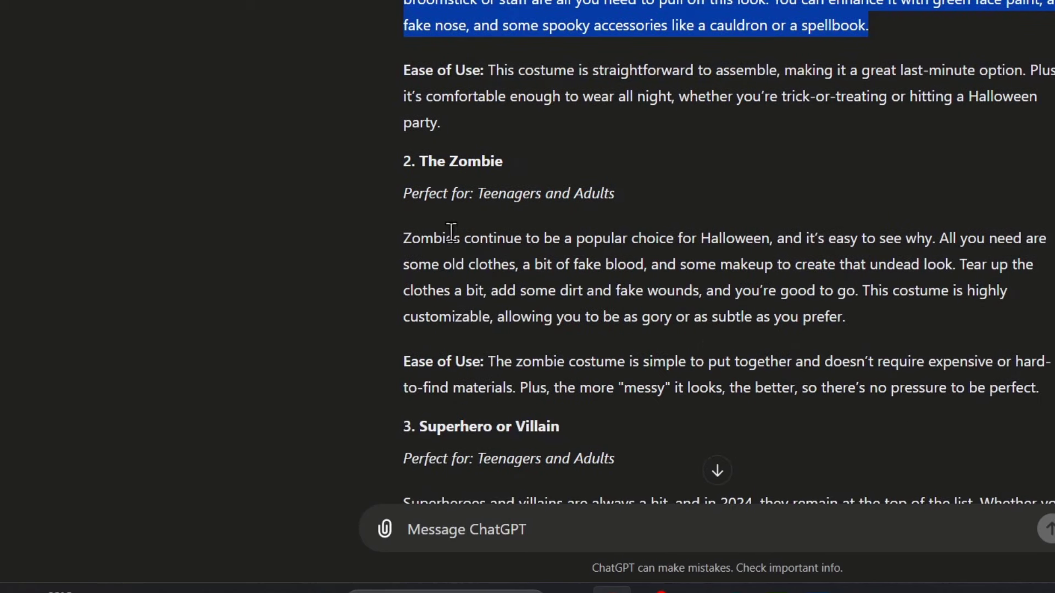
pyautogui.moveTo(403, 238); pyautogui.dragTo(856, 312)
pyautogui.hotkey('ctrl', 'c')
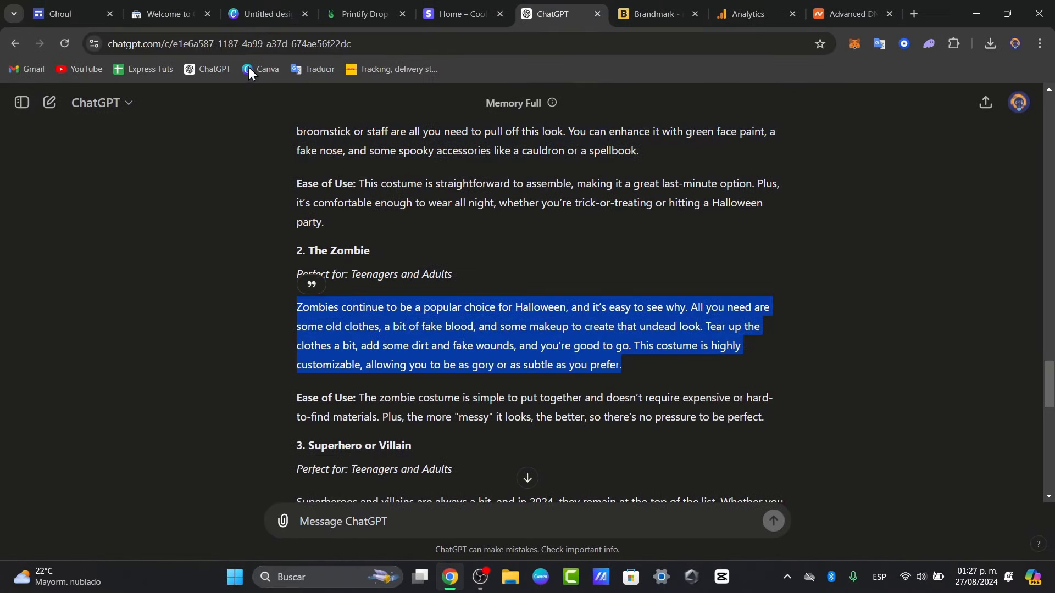
pyautogui.click(66, 14)
pyautogui.scroll(-3, 495, 357)
pyautogui.doubleClick(510, 396)
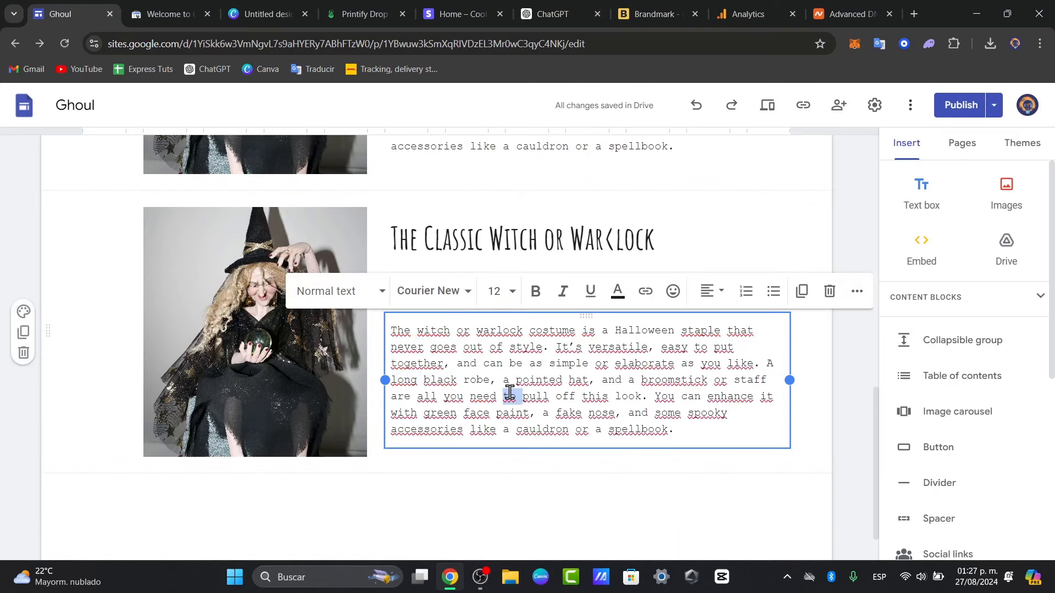
pyautogui.hotkey('ctrl', 'a')
pyautogui.hotkey('ctrl', 'v')
# Retitle the duplicated costume section "the zombie"
pyautogui.doubleClick(498, 255)
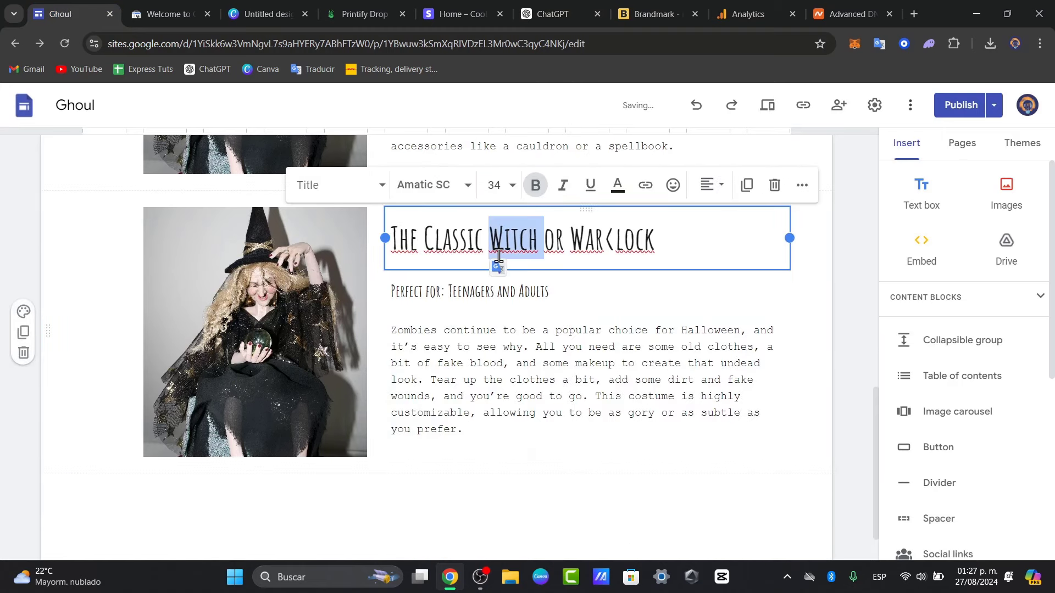
pyautogui.hotkey('ctrl', 'a')
pyautogui.write('Te')
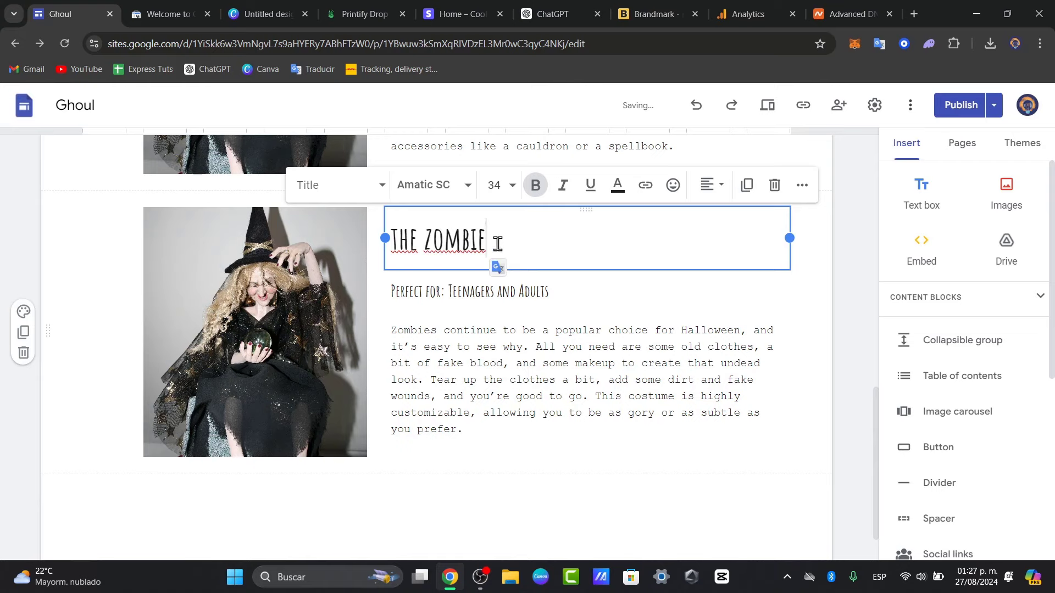
# Replace the zombie section's subtitle with the "Perfect for: Teenagers and Adults" line copied from ChatGPT's zombie entry
pyautogui.click(558, 14)
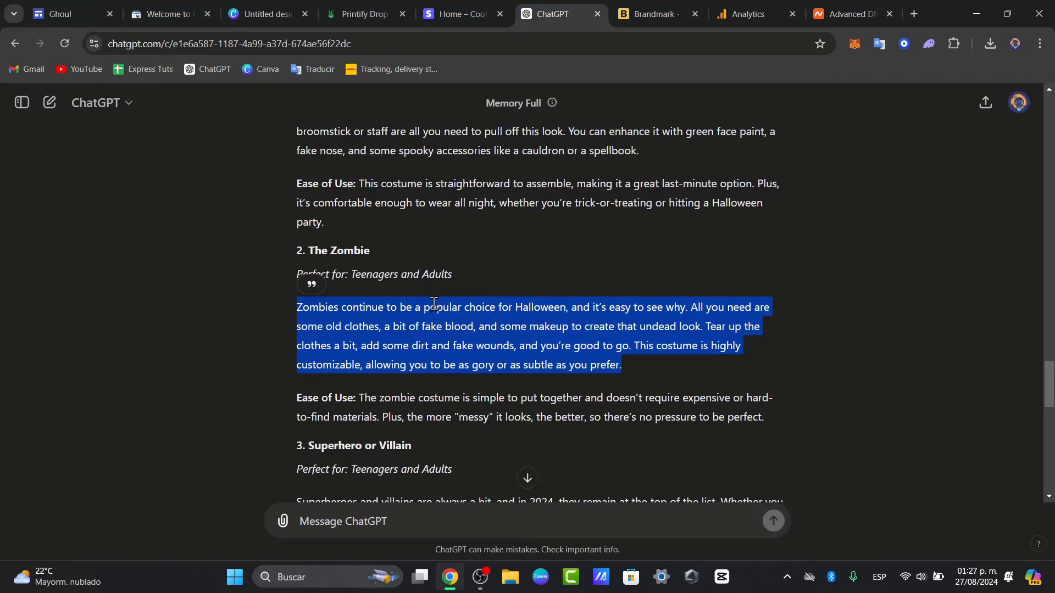
pyautogui.moveTo(462, 273); pyautogui.dragTo(294, 272)
pyautogui.hotkey('ctrl', 'c')
pyautogui.click(14, 13)
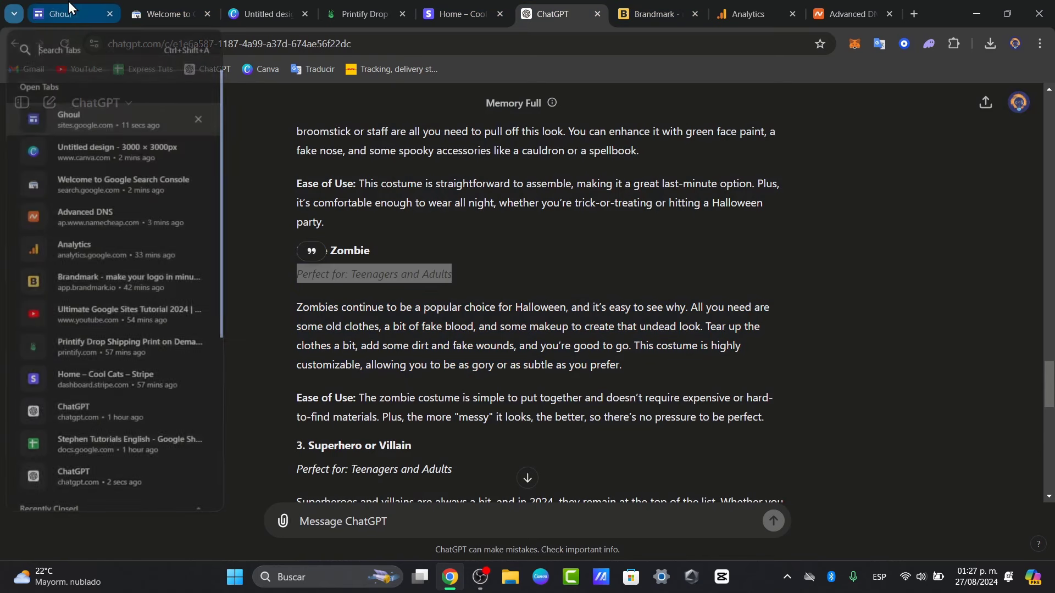
pyautogui.click(69, 5)
pyautogui.hotkey('ctrl', 'v')
pyautogui.doubleClick(466, 290)
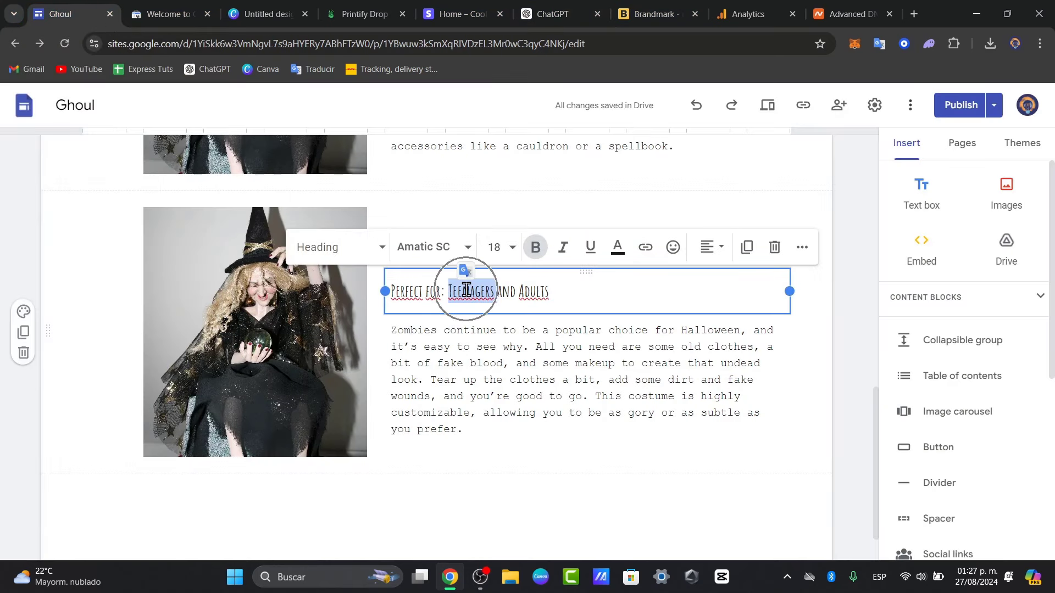
pyautogui.hotkey('ctrl', 'a')
pyautogui.hotkey('ctrl', 'v')
pyautogui.click(659, 496)
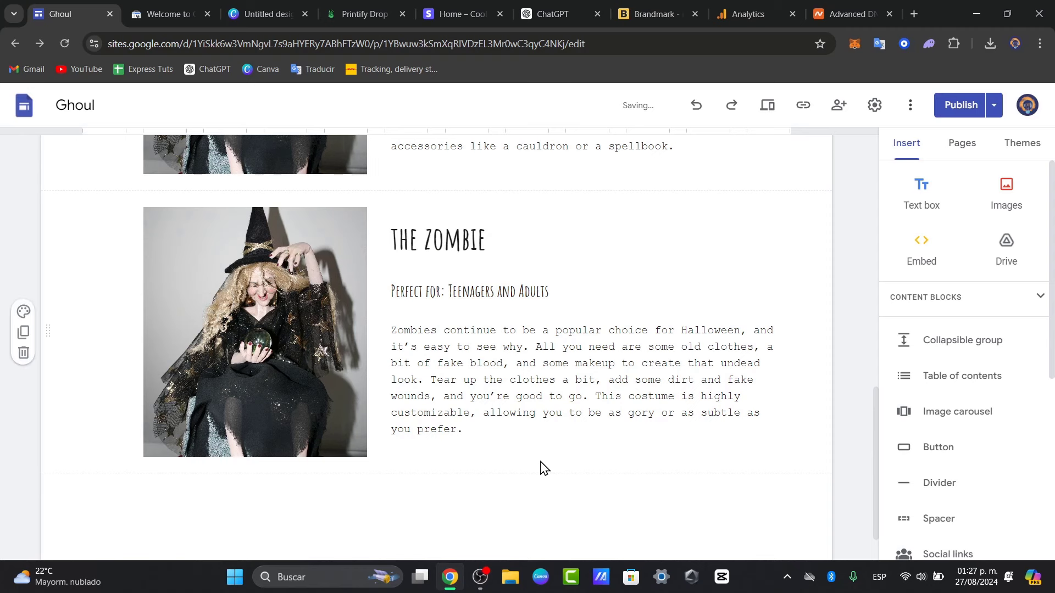
# Start replacing the witch picture in the zombie section and search Google Images for "zombie costume"
pyautogui.scroll(6, 543, 467)
pyautogui.scroll(-3, 541, 461)
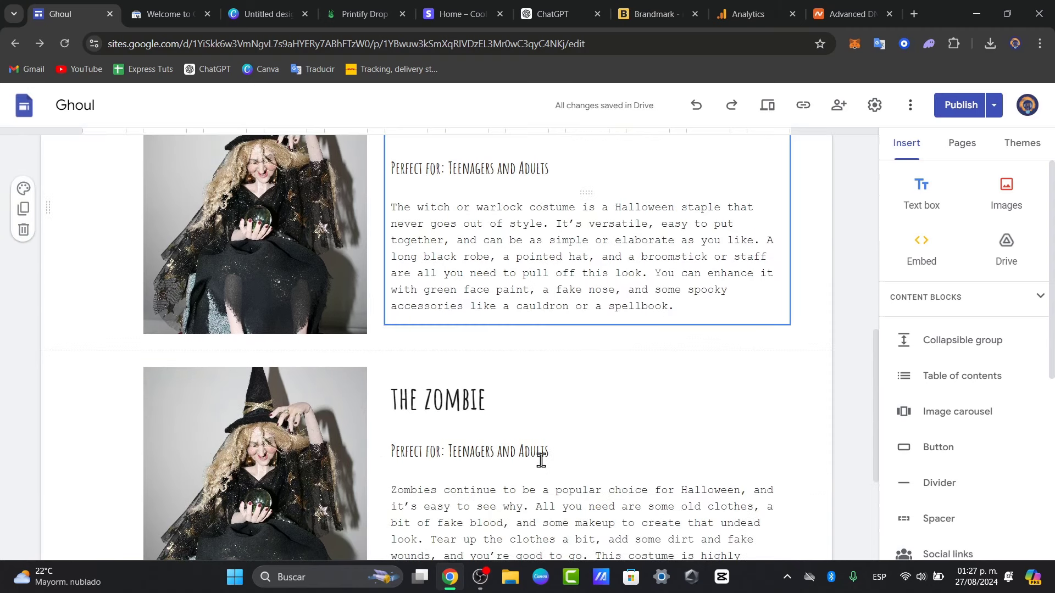
pyautogui.click(308, 428)
pyautogui.scroll(-3, 302, 428)
pyautogui.scroll(6, 303, 429)
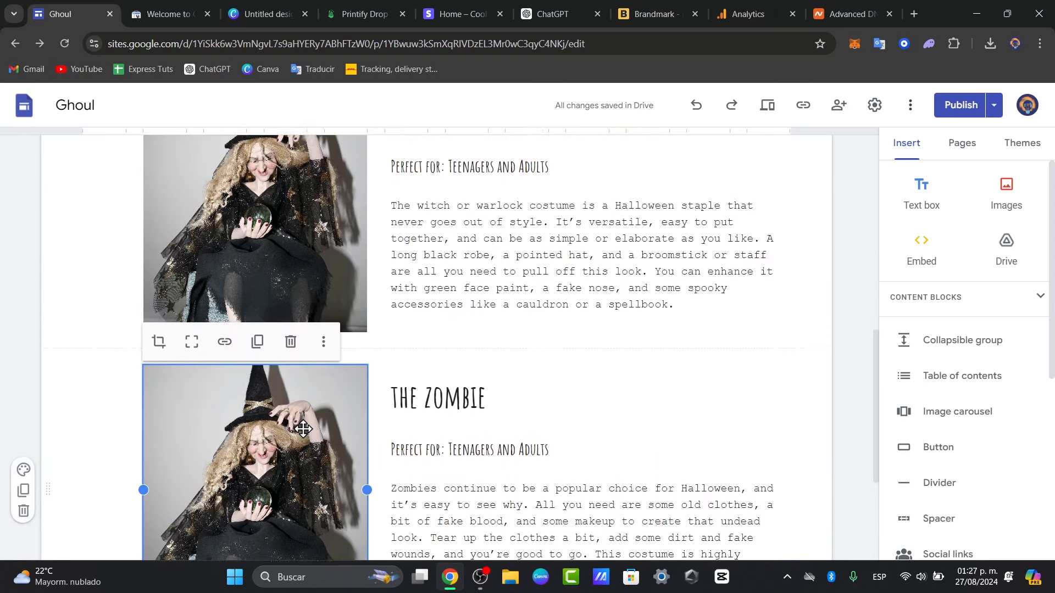
pyautogui.scroll(-3, 303, 429)
pyautogui.scroll(3, 302, 427)
pyautogui.scroll(-3, 302, 427)
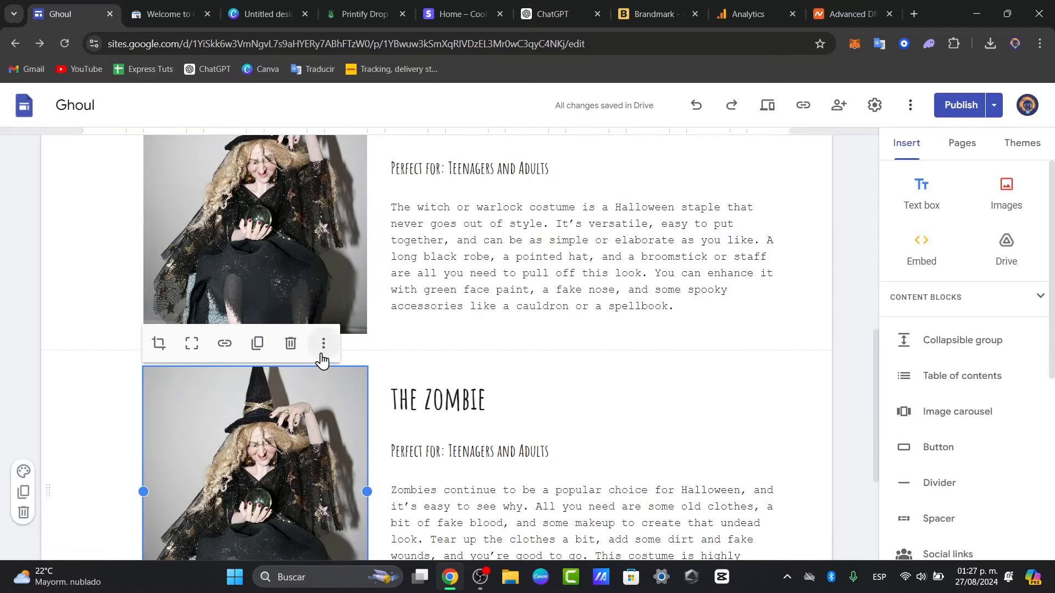
pyautogui.click(323, 344)
pyautogui.moveTo(409, 382)
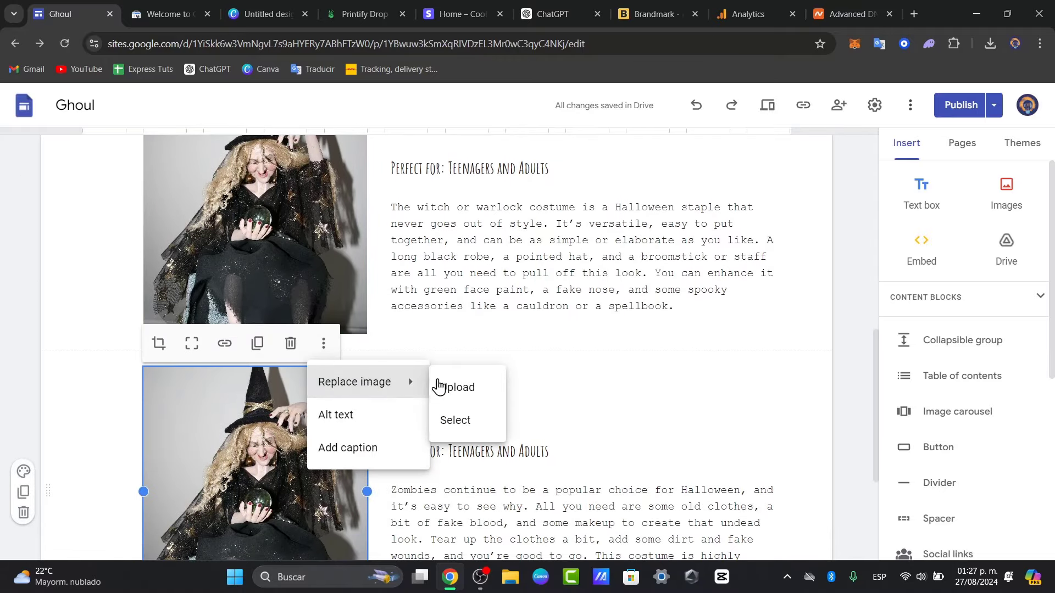
pyautogui.click(487, 419)
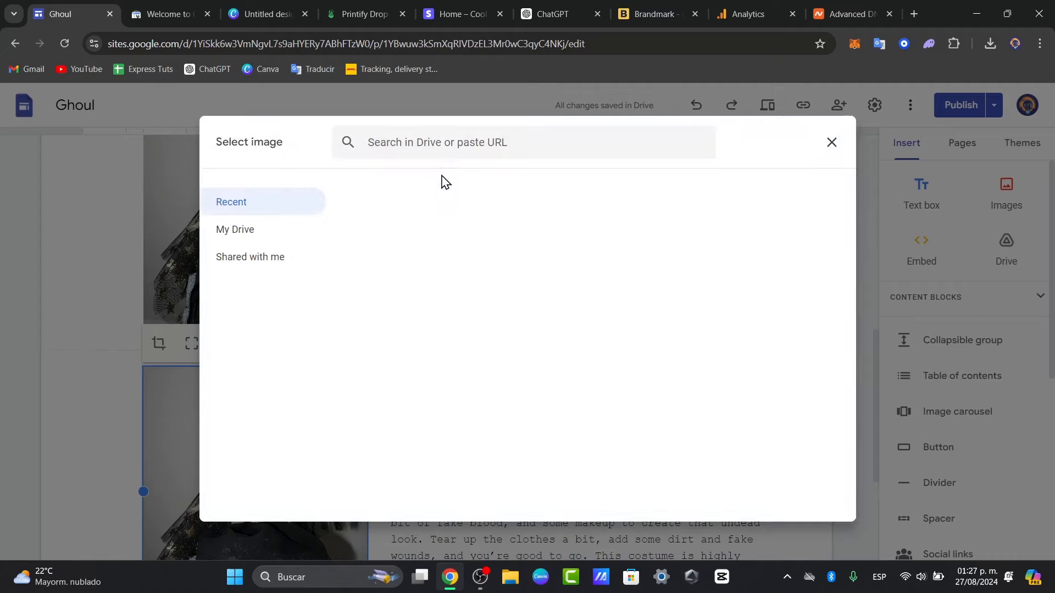
pyautogui.click(412, 195)
pyautogui.write('z')
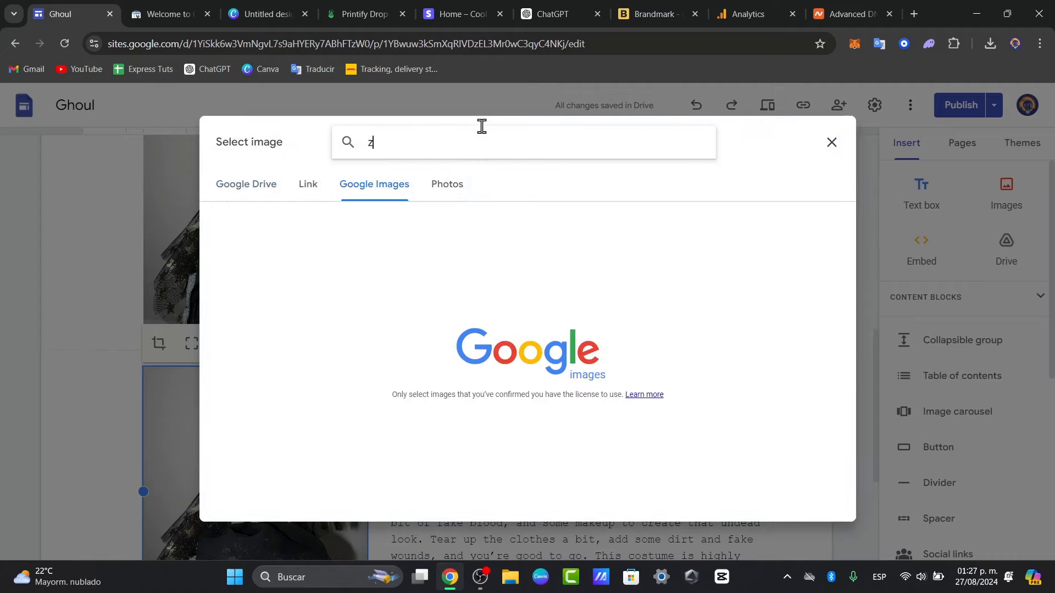
pyautogui.write('ombie costume')
pyautogui.press('Return')
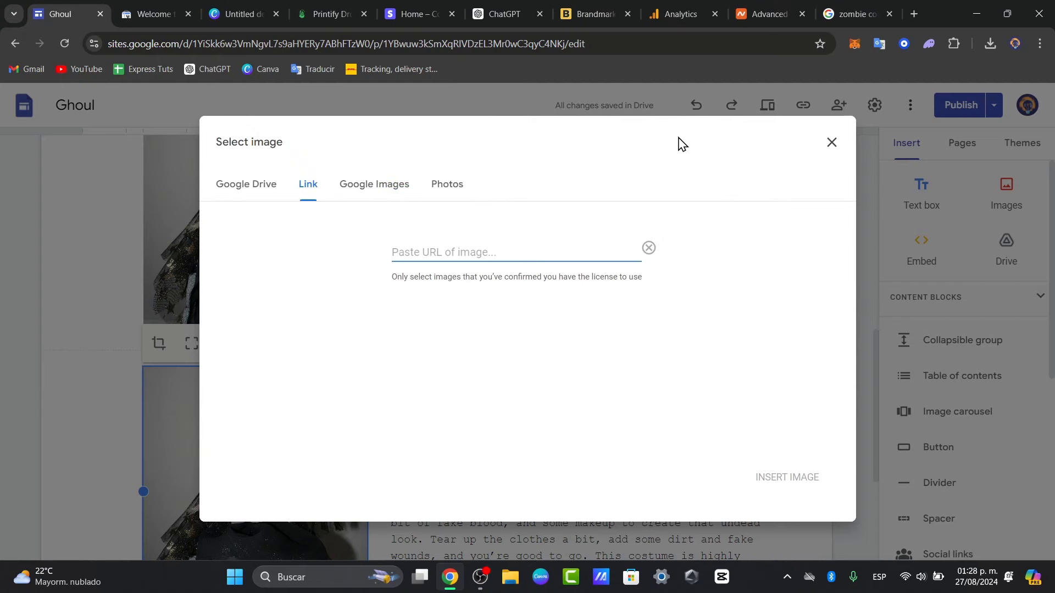
# Copy the image address of the Freepik zombie couple picture and insert it by URL as the zombie section's replacement image
pyautogui.click(854, 13)
pyautogui.rightClick(797, 265)
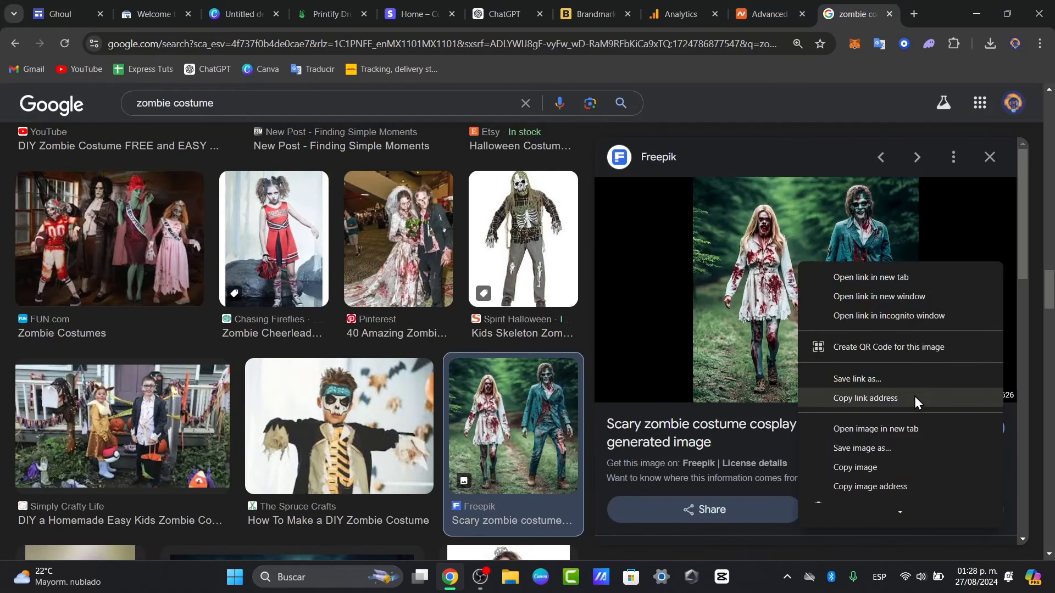
pyautogui.click(883, 487)
pyautogui.click(85, 8)
pyautogui.hotkey('ctrl', 'v')
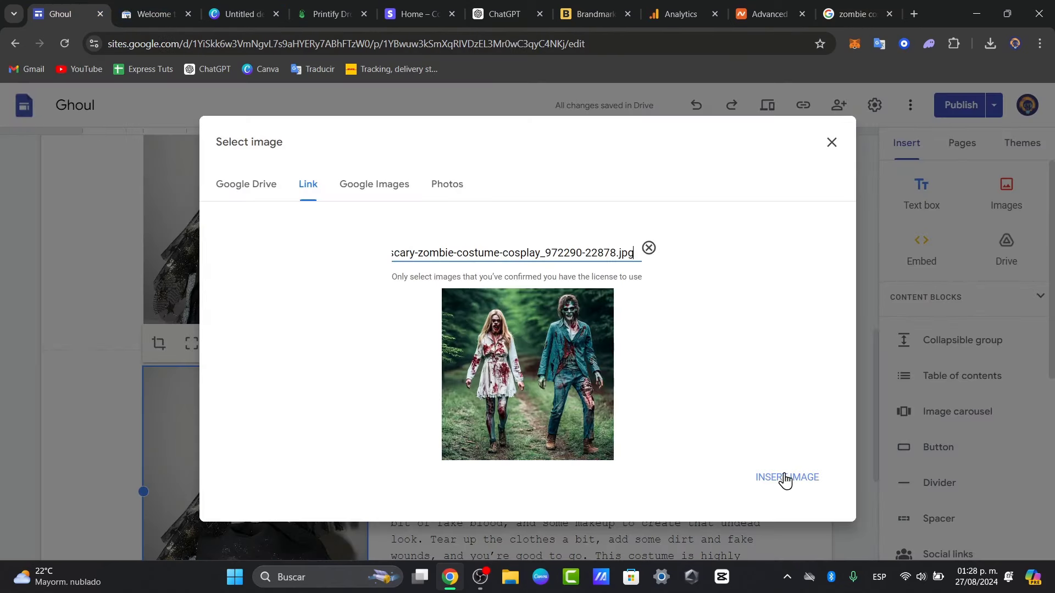
pyautogui.click(784, 478)
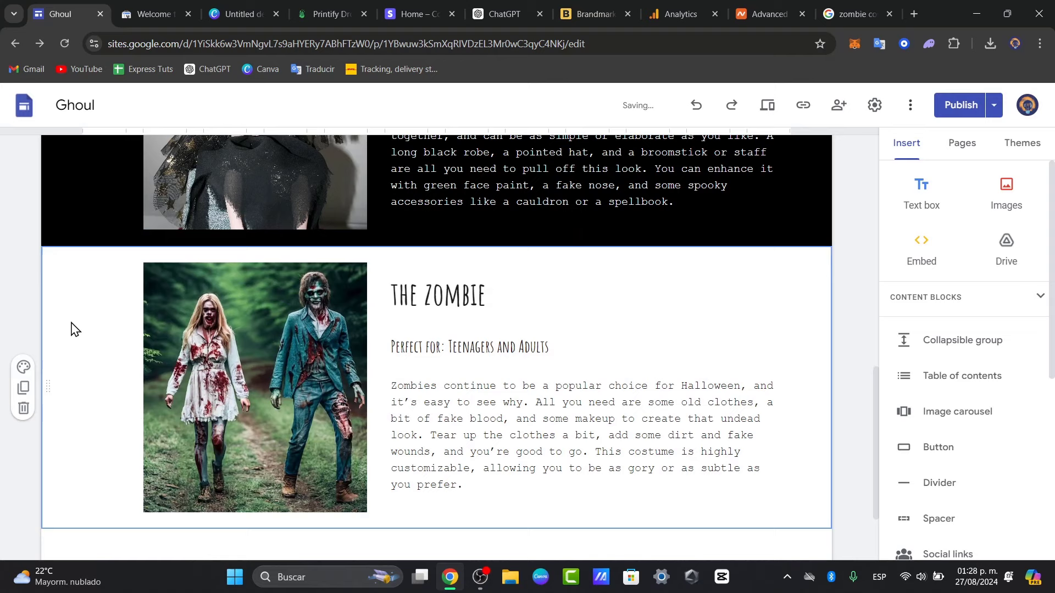
# Apply the Style 3 section color to the zombie costume section
pyautogui.click(23, 367)
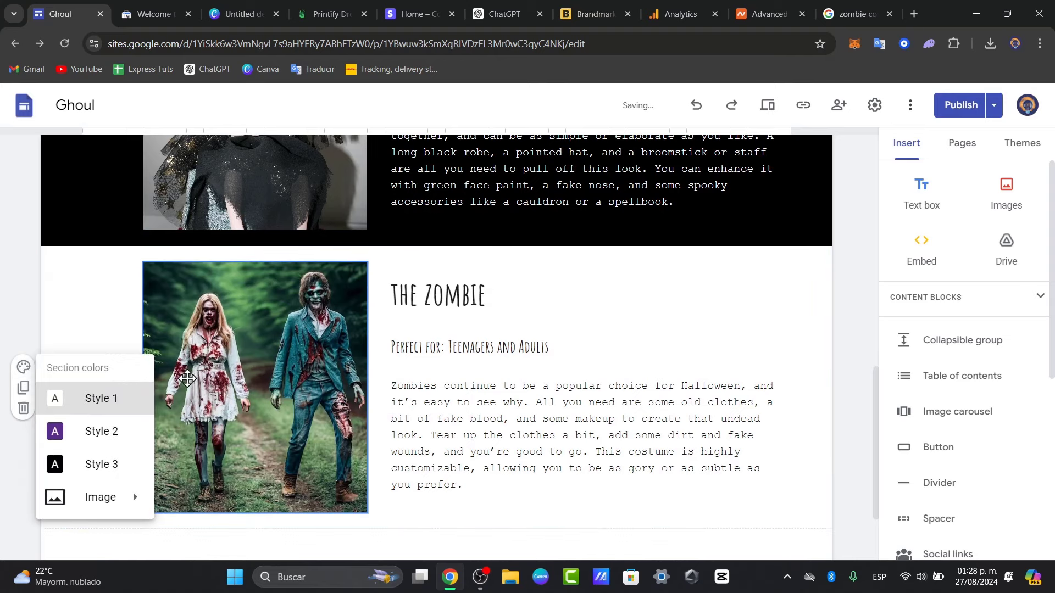
pyautogui.click(100, 466)
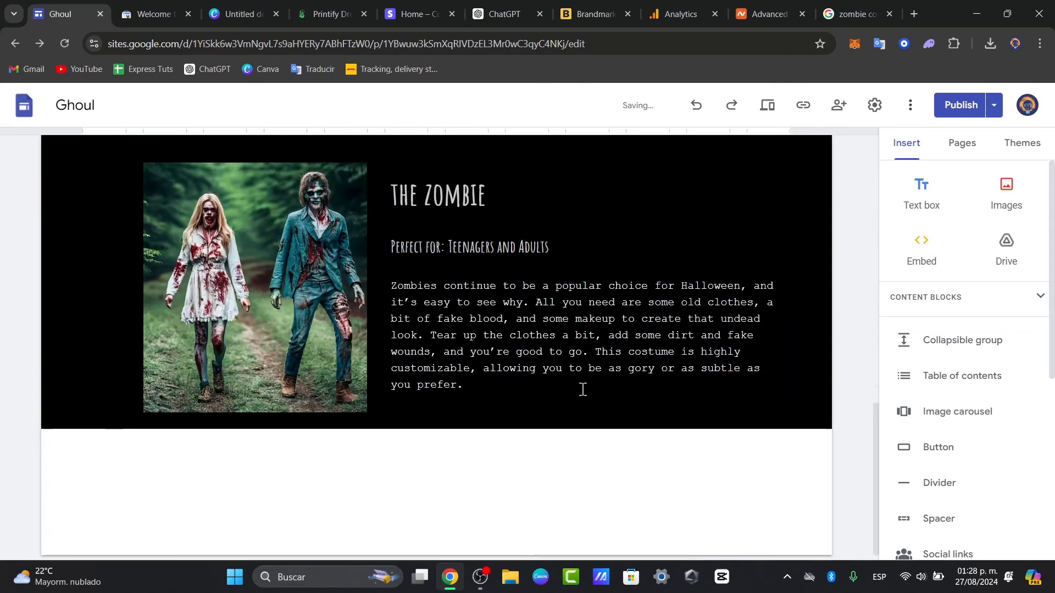
pyautogui.scroll(14, 566, 415)
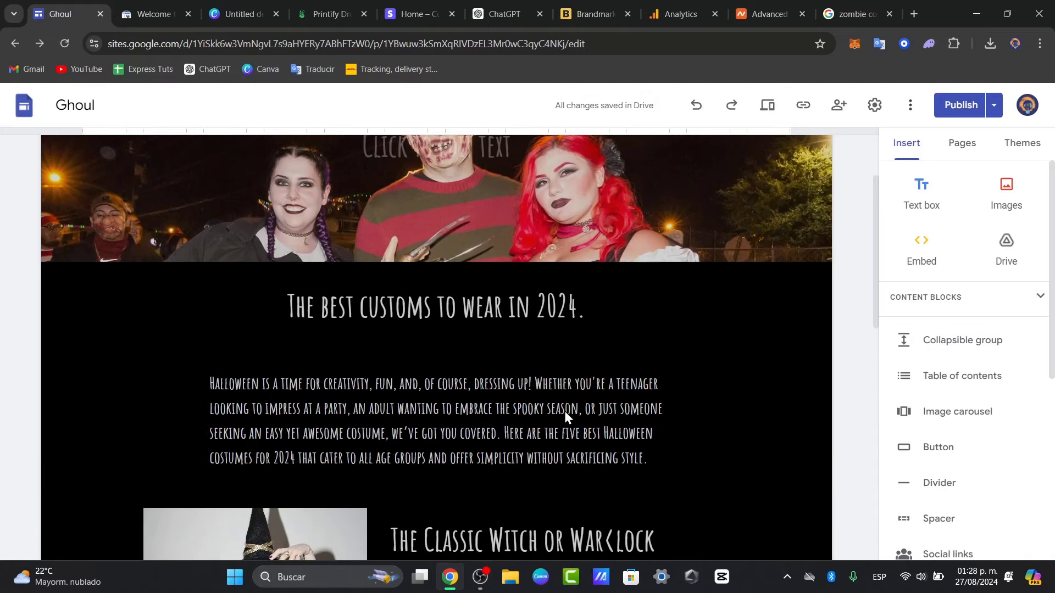
pyautogui.scroll(-3, 565, 417)
pyautogui.scroll(3, 565, 415)
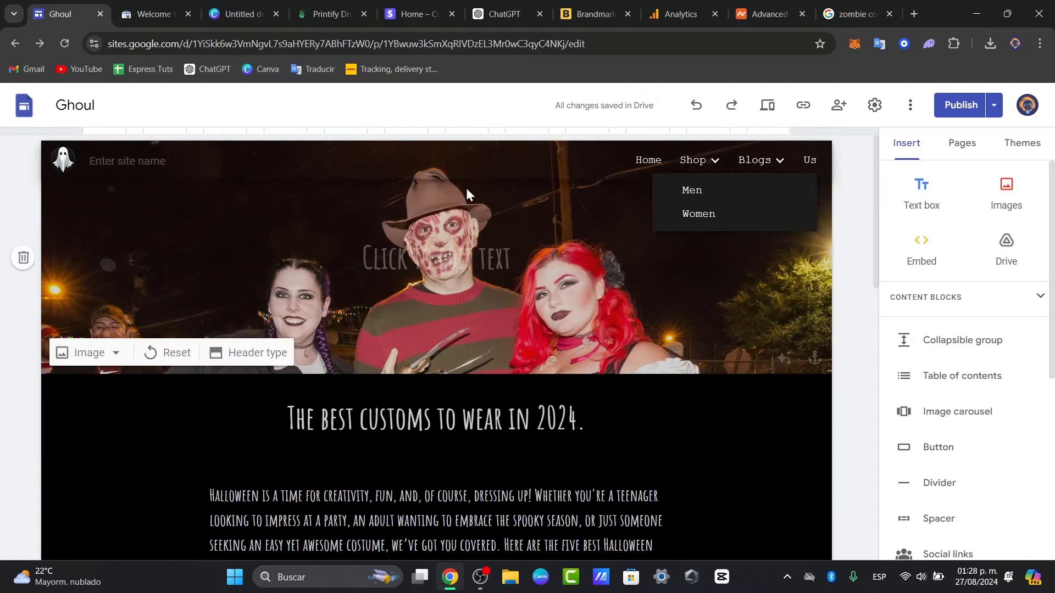
pyautogui.scroll(-14, 704, 252)
pyautogui.scroll(-1, 769, 413)
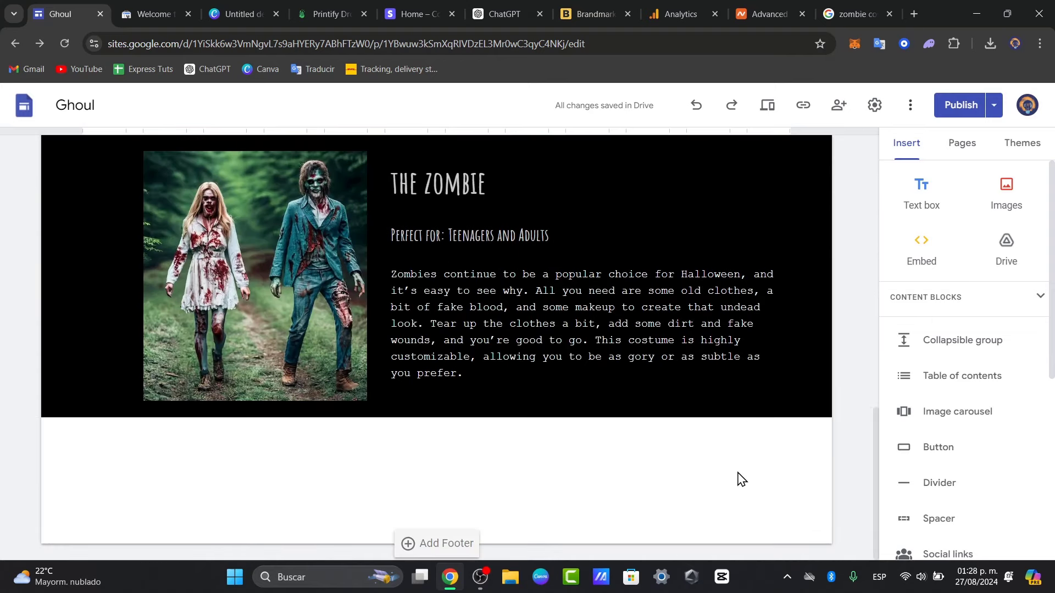
pyautogui.scroll(15, 629, 247)
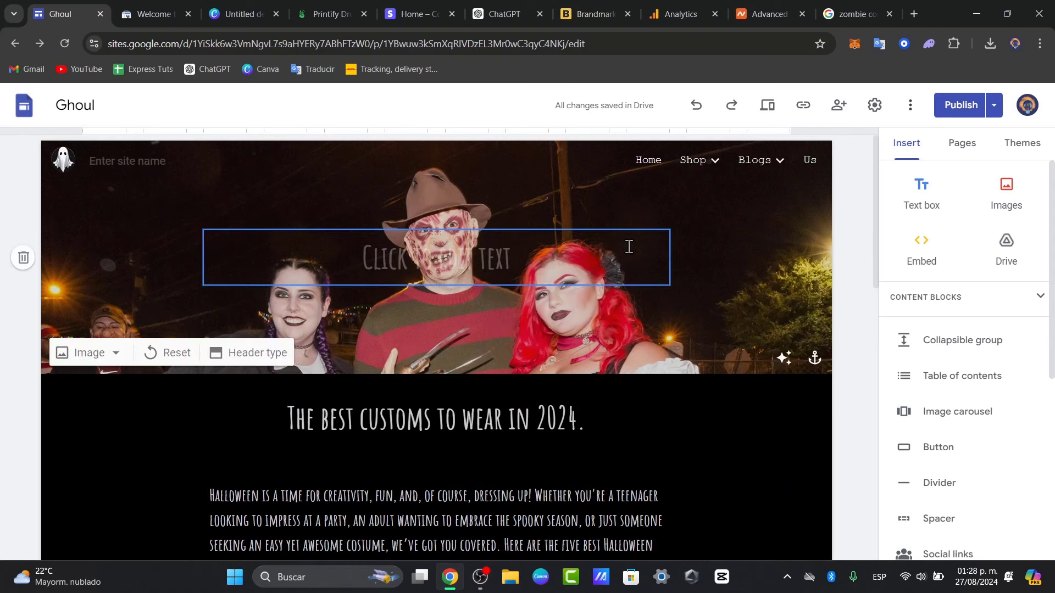
# Add a page footer with a narrow text box containing "Contact Us", a phone number and an e-mail address on separate lines
pyautogui.scroll(-15, 629, 246)
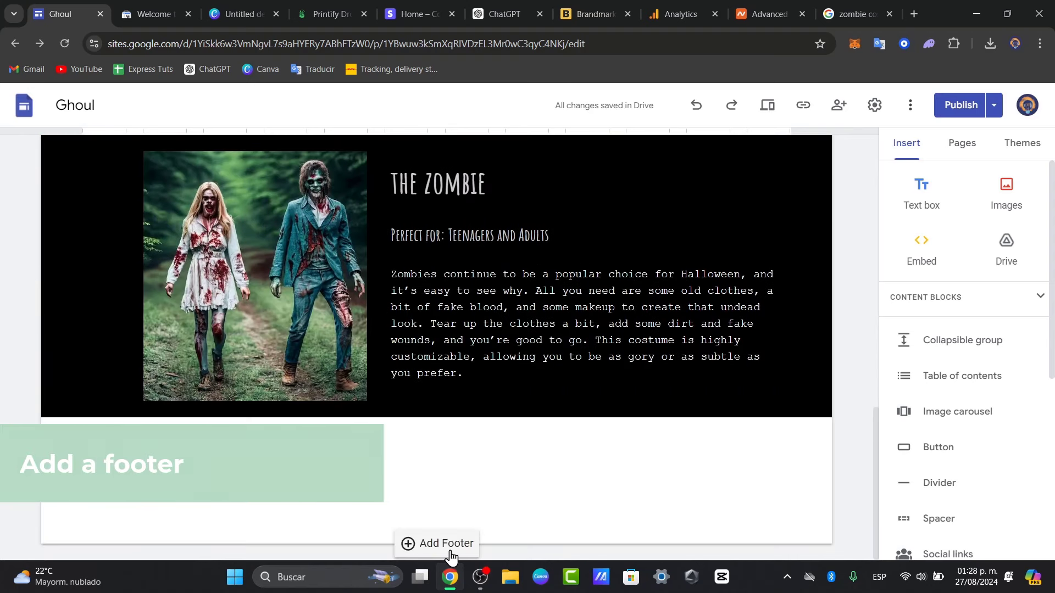
pyautogui.click(446, 544)
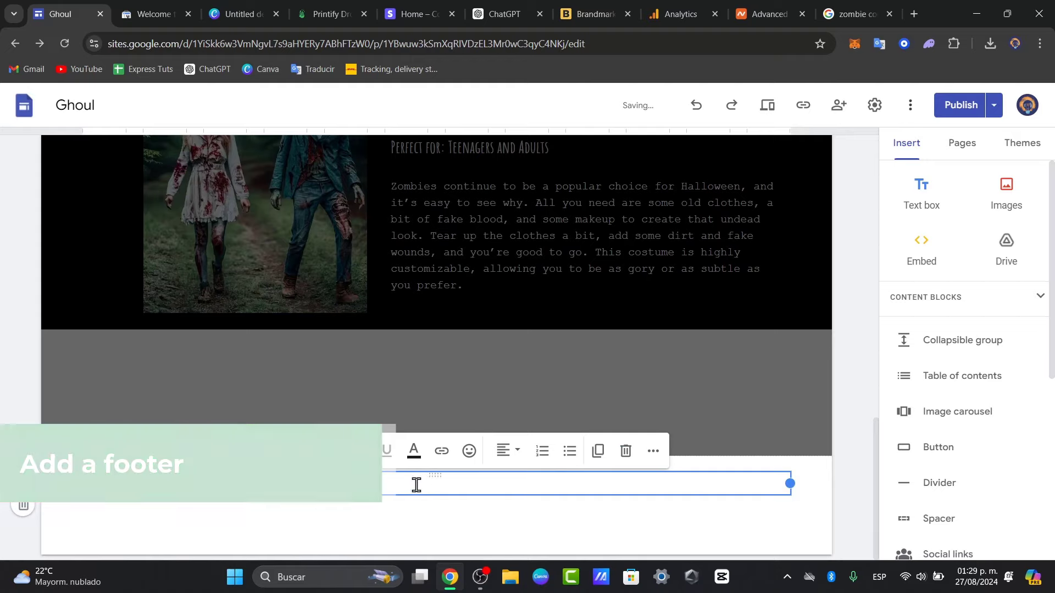
pyautogui.write('Contact Us')
pyautogui.press('Return')
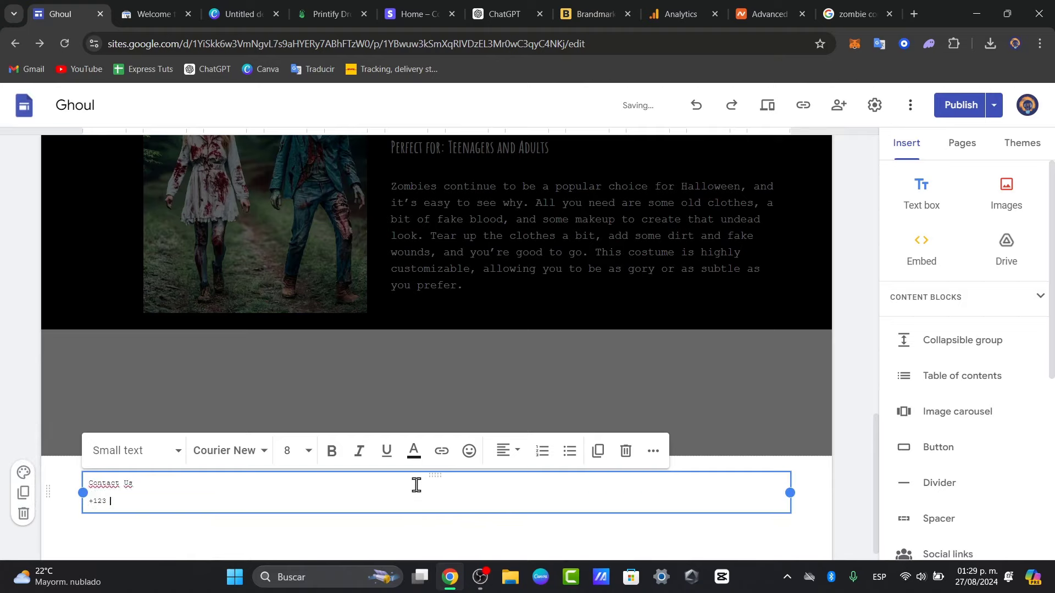
pyautogui.write('+123 456789')
pyautogui.press('Return')
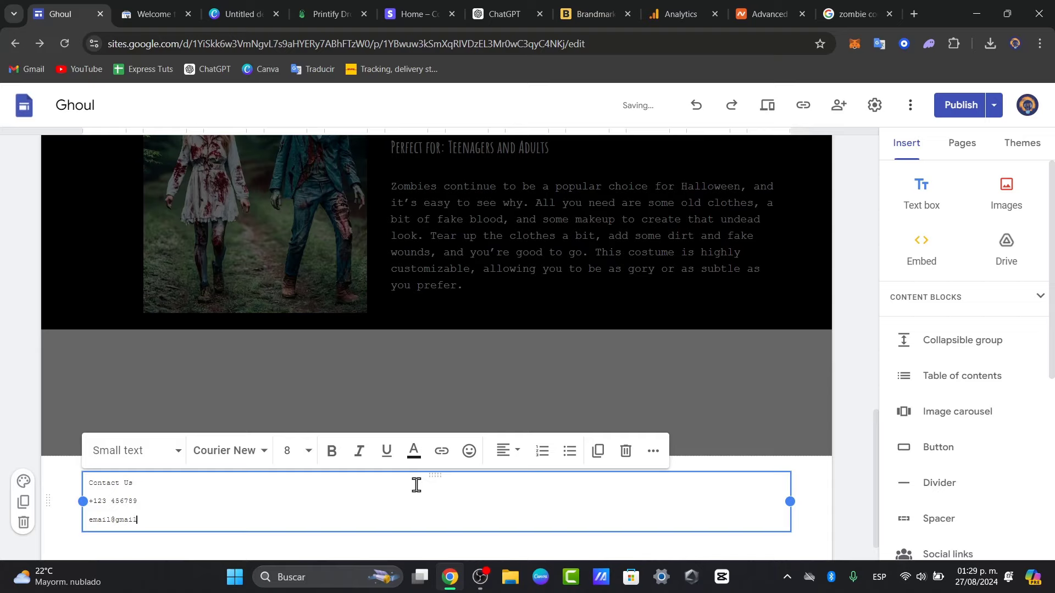
pyautogui.write('email@gmail.com')
pyautogui.press('Return')
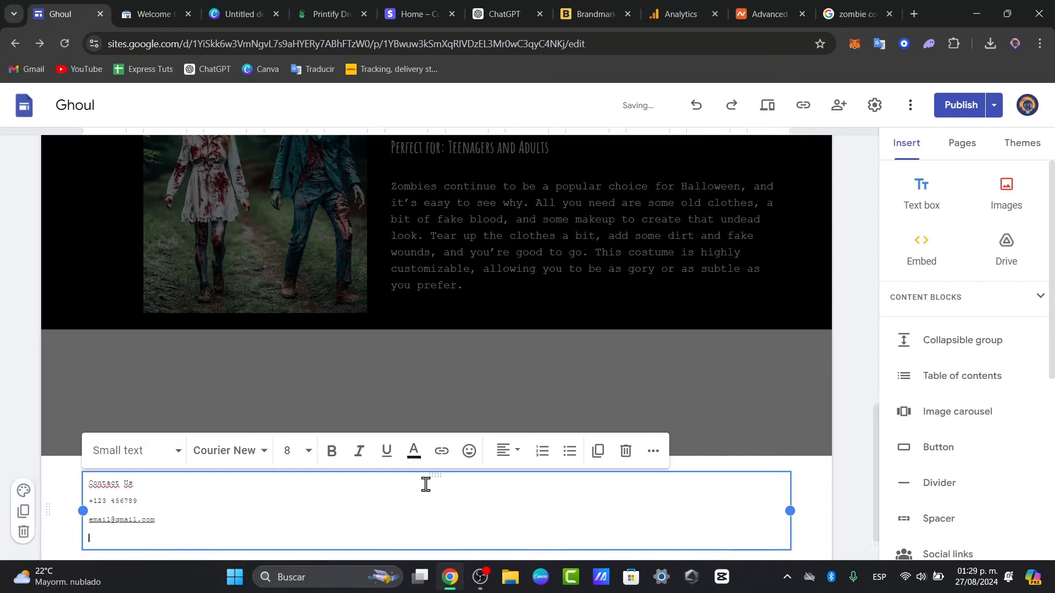
pyautogui.moveTo(790, 515); pyautogui.dragTo(186, 510)
pyautogui.click(261, 503)
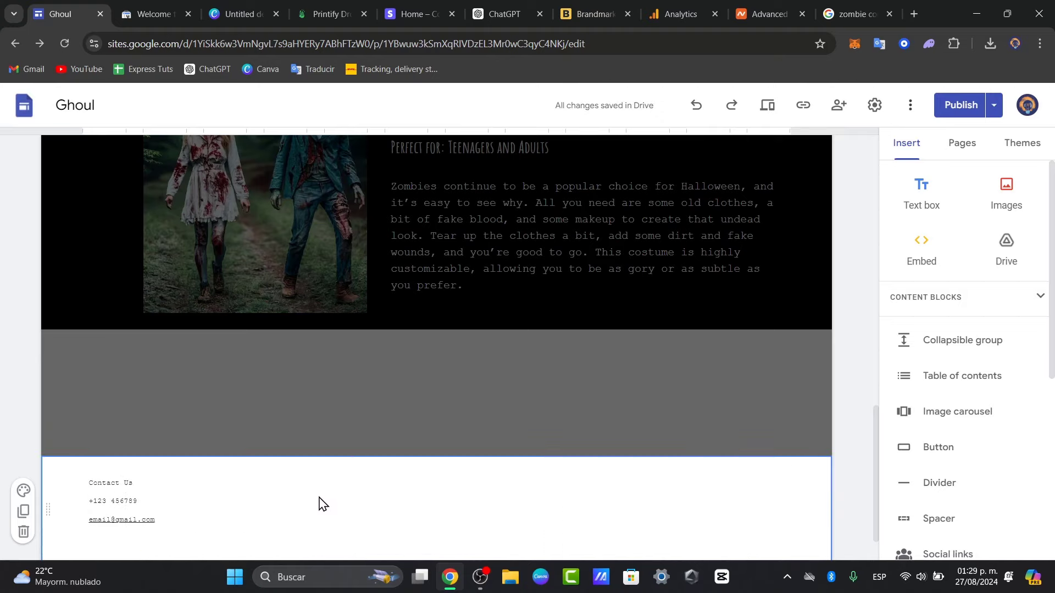
# Upload the ghost logo file "Untitled design (12)" and place it in the footer beside the contact details
pyautogui.click(1023, 210)
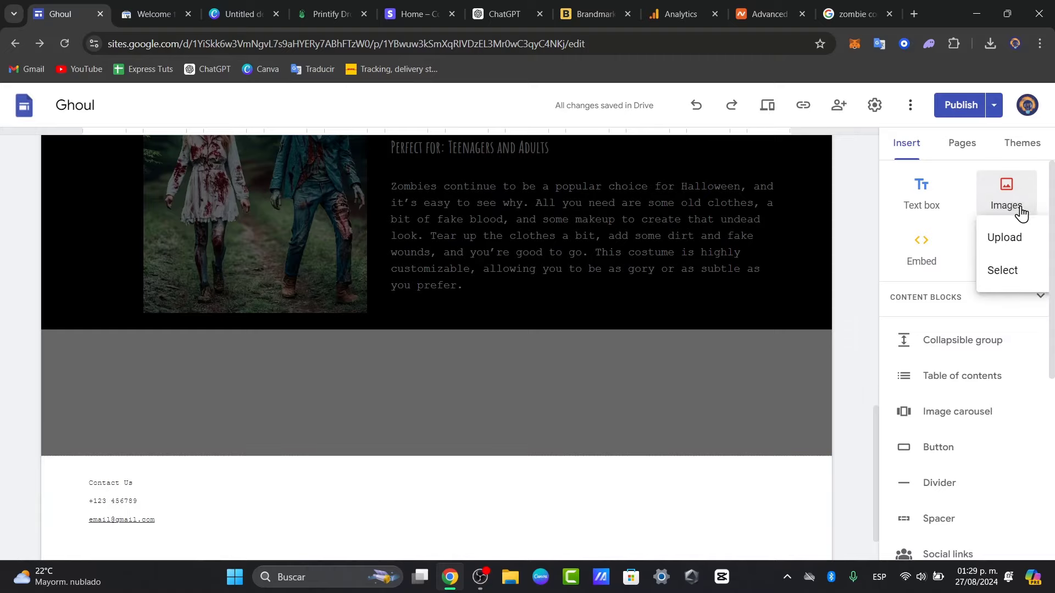
pyautogui.click(1015, 236)
pyautogui.click(207, 113)
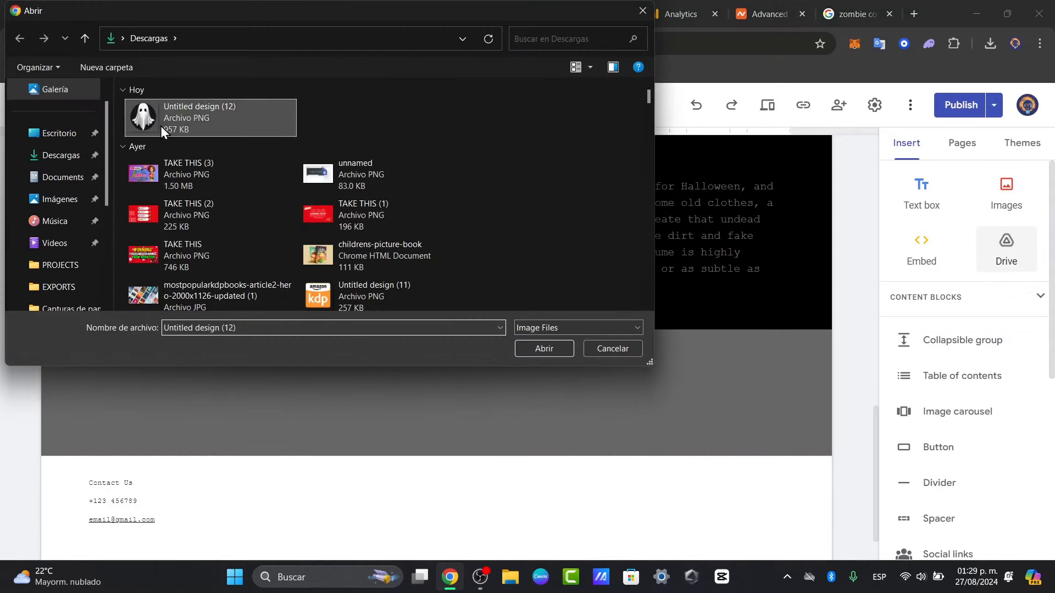
pyautogui.click(539, 346)
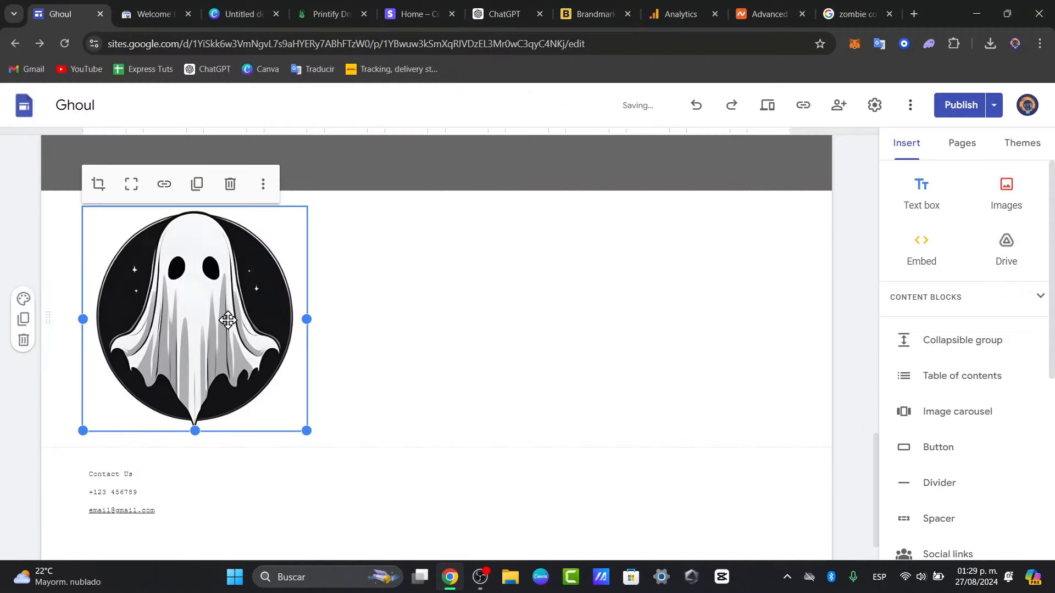
pyautogui.moveTo(228, 320); pyautogui.dragTo(418, 445)
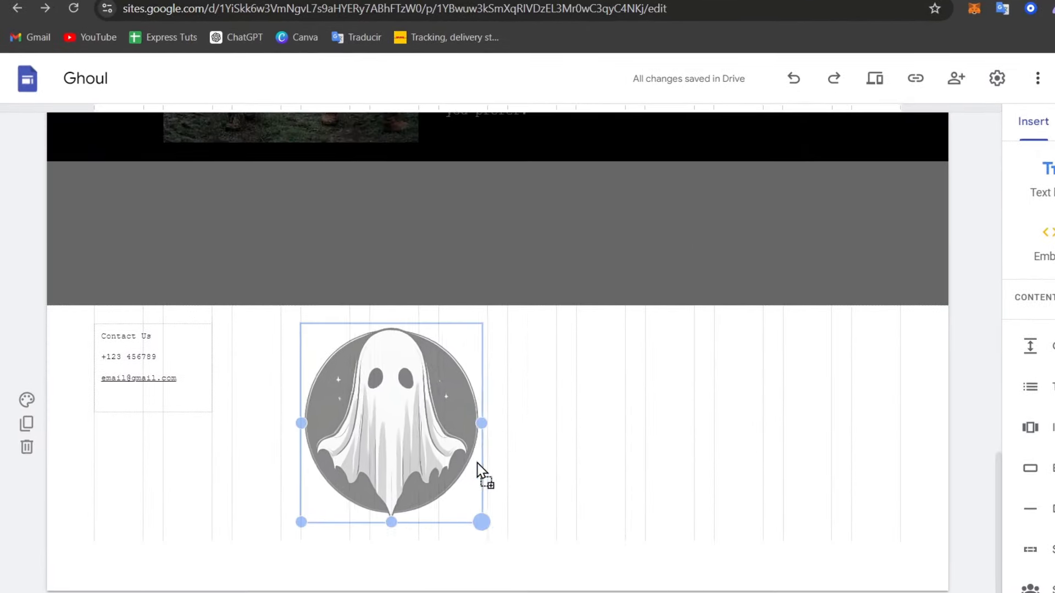
# Resize the ghost logo in the footer to a medium size and place it at the horizontal center
pyautogui.moveTo(477, 471); pyautogui.dragTo(396, 474)
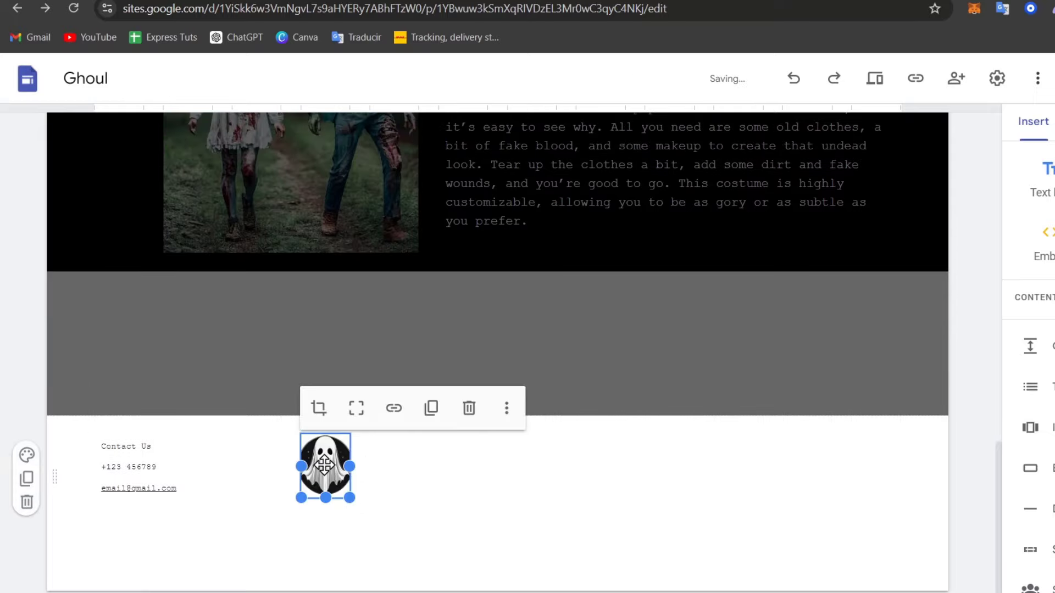
pyautogui.moveTo(325, 466); pyautogui.dragTo(474, 467)
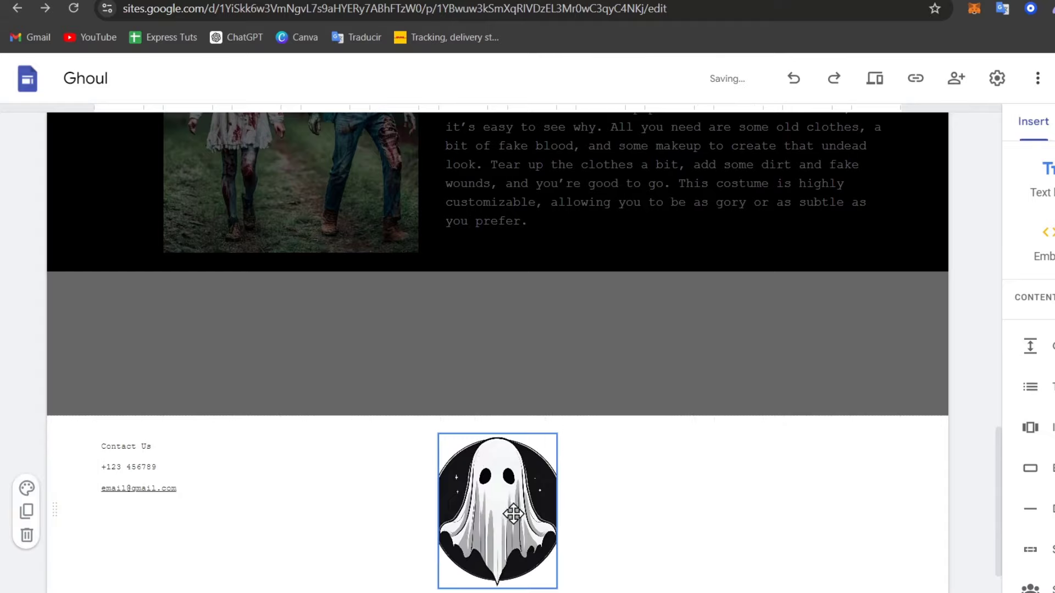
pyautogui.moveTo(501, 583)
pyautogui.mouseDown()
pyautogui.moveTo(508, 547)
pyautogui.moveTo(509, 567)
pyautogui.mouseUp()
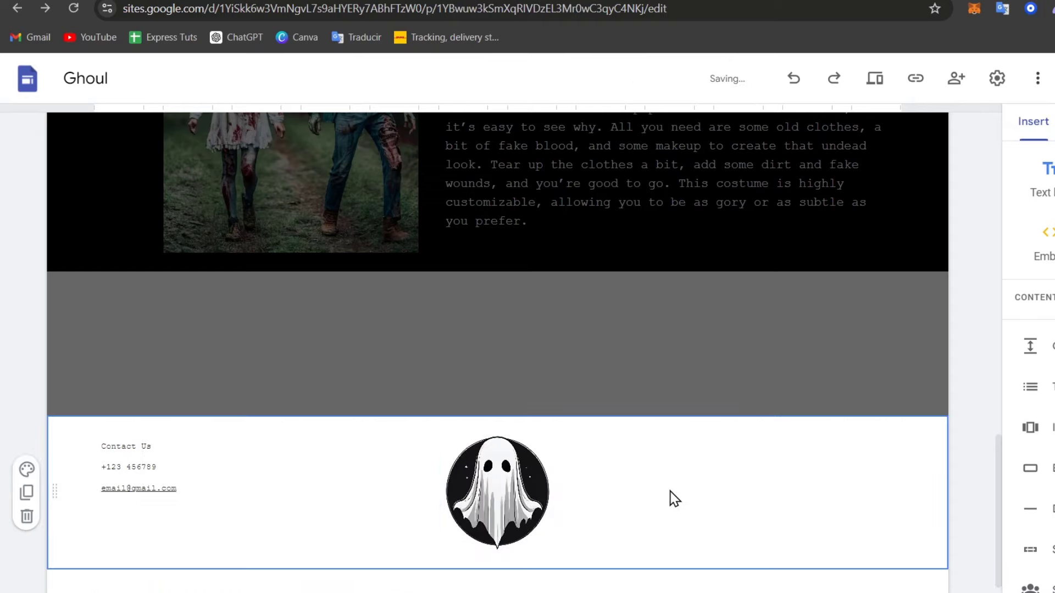
pyautogui.scroll(-1, 862, 483)
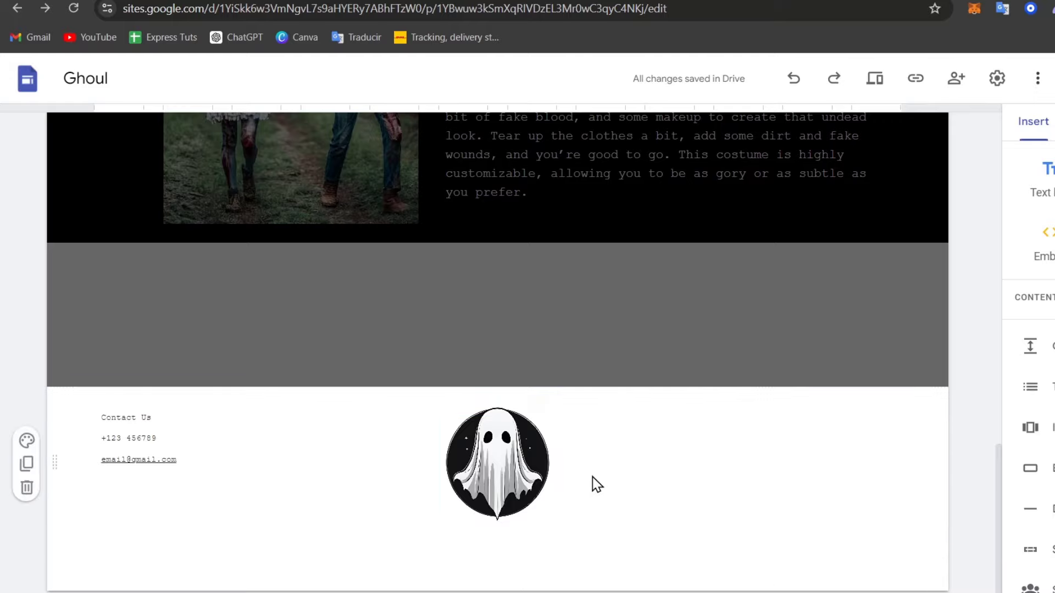
# Place the contact details text box just right of the ghost logo and add blank lines above "Contact Us"
pyautogui.moveTo(153, 413); pyautogui.dragTo(667, 444)
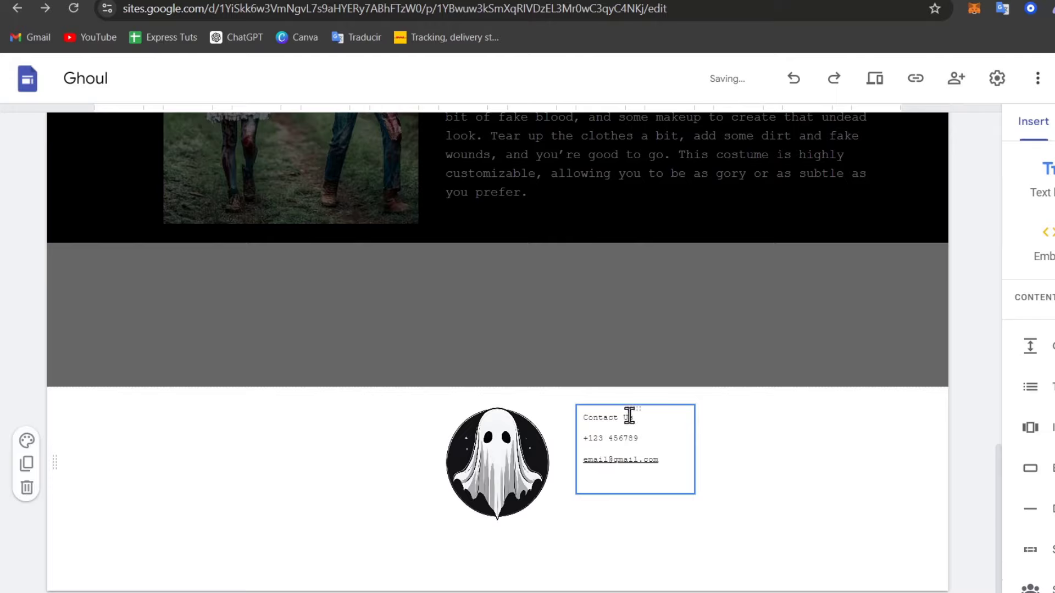
pyautogui.moveTo(629, 416); pyautogui.dragTo(657, 459)
pyautogui.click(587, 422)
pyautogui.moveTo(605, 435)
pyautogui.mouseDown()
pyautogui.moveTo(583, 423)
pyautogui.moveTo(593, 424)
pyautogui.mouseUp()
pyautogui.press('Return')
pyautogui.press('Return')
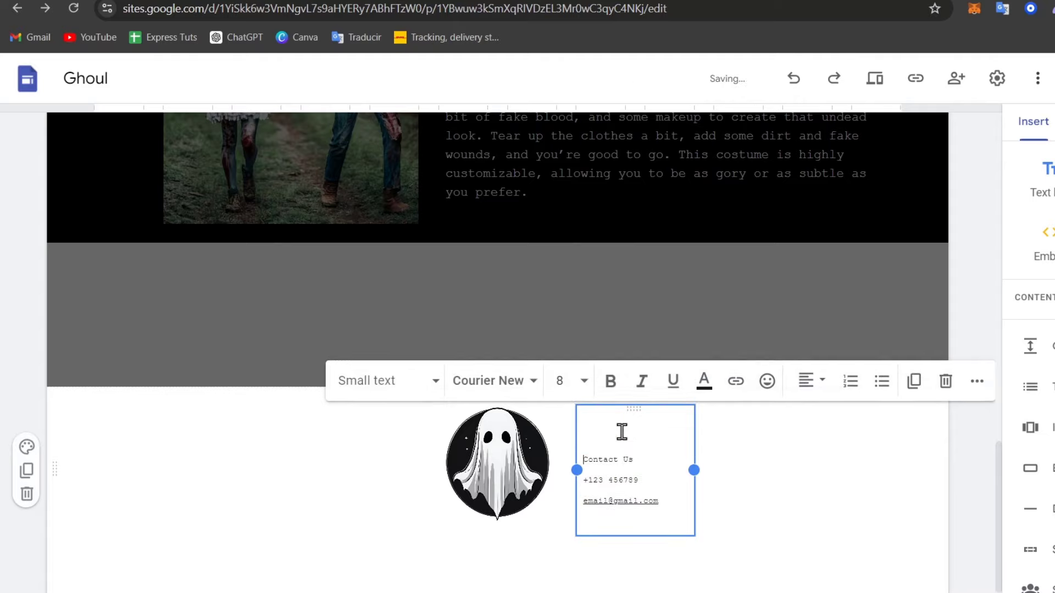
pyautogui.press('Return')
pyautogui.click(760, 438)
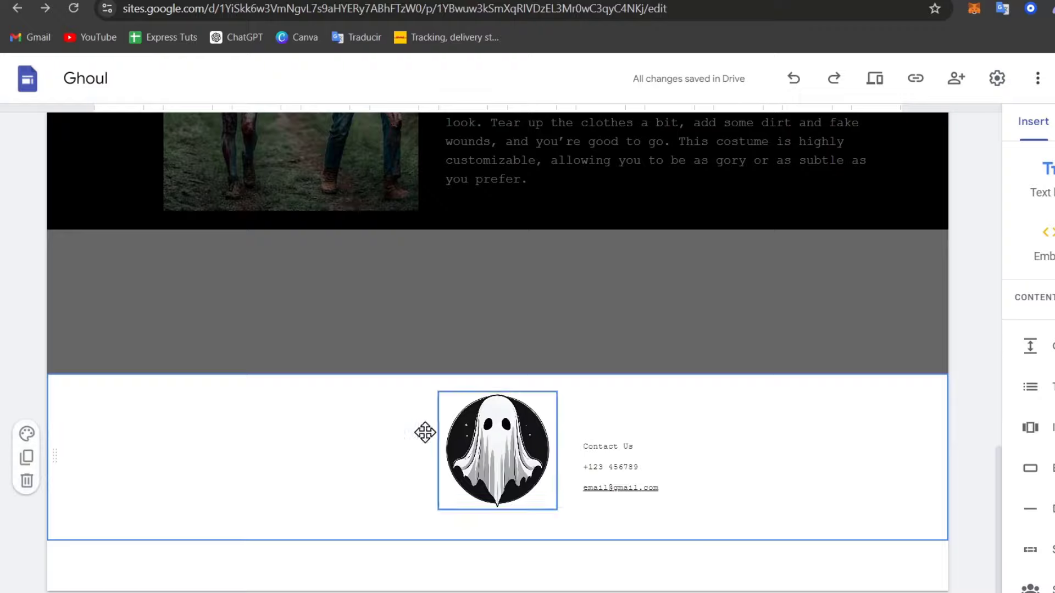
# Apply the Style 2 section color to the footer
pyautogui.click(27, 434)
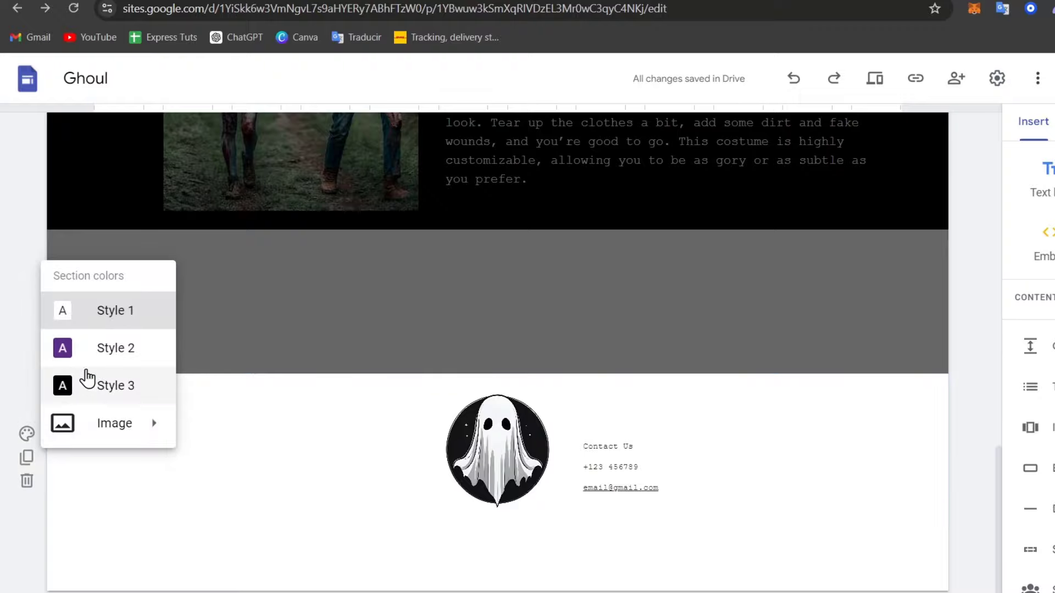
pyautogui.click(90, 348)
pyautogui.scroll(10, 180, 443)
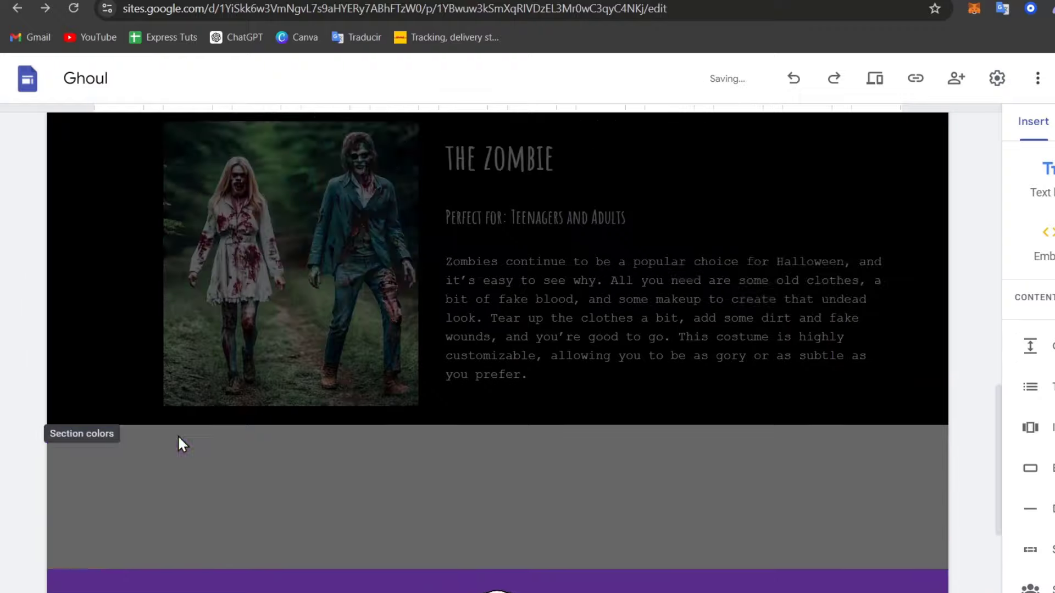
pyautogui.scroll(-10, 179, 443)
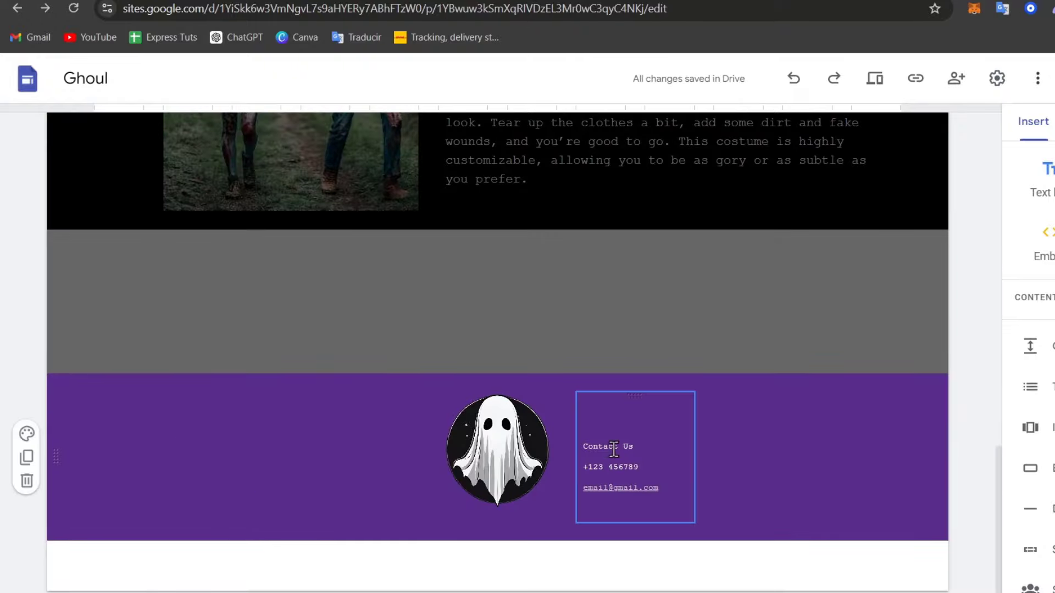
pyautogui.click(544, 443)
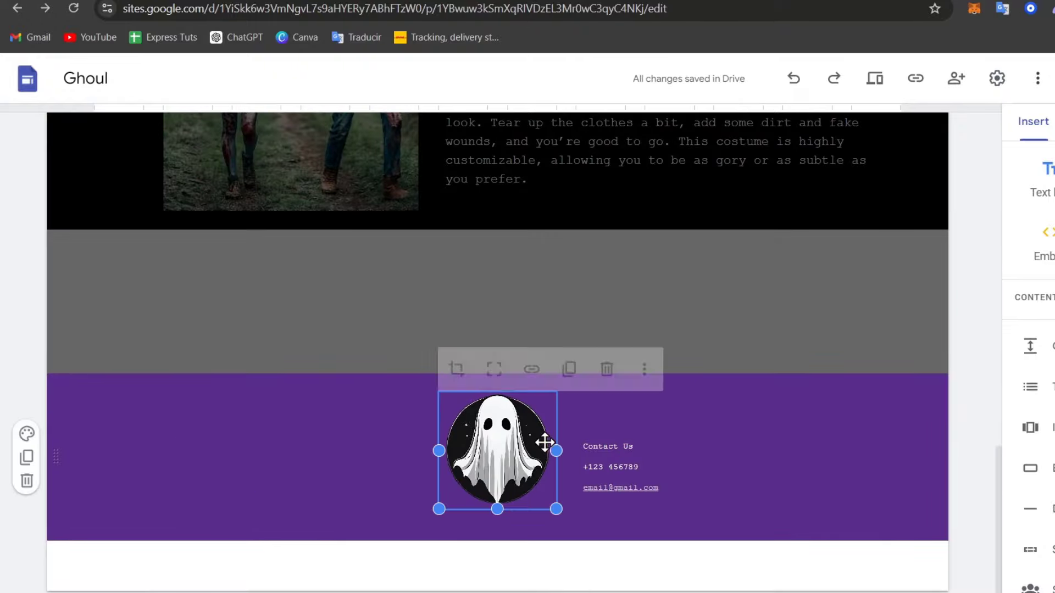
pyautogui.click(315, 473)
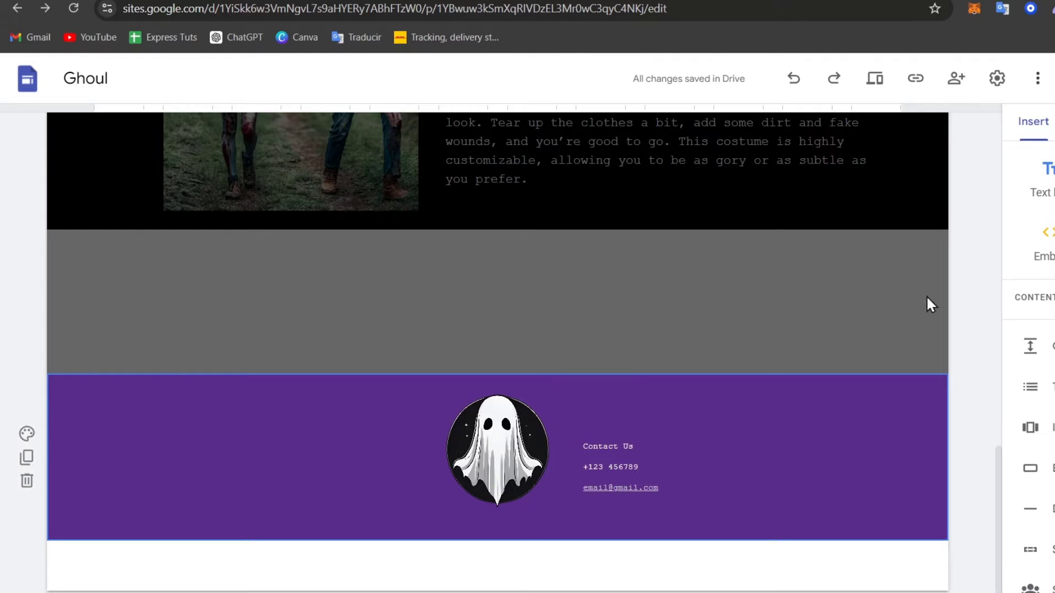
# Start embedding web content on the page with the HTML embed code option
pyautogui.click(1043, 237)
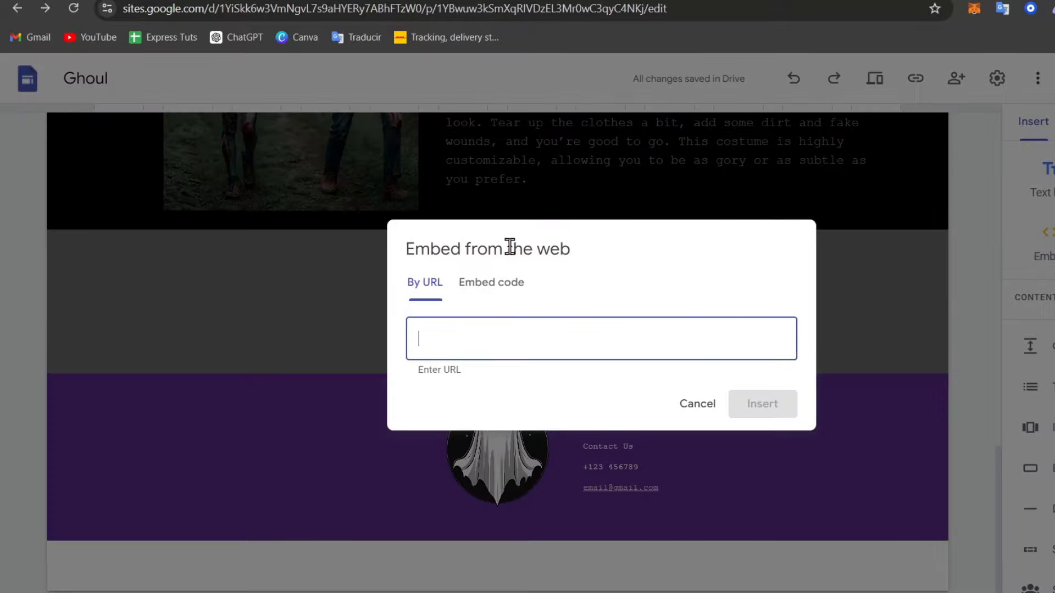
pyautogui.moveTo(470, 249); pyautogui.dragTo(587, 268)
pyautogui.click(520, 287)
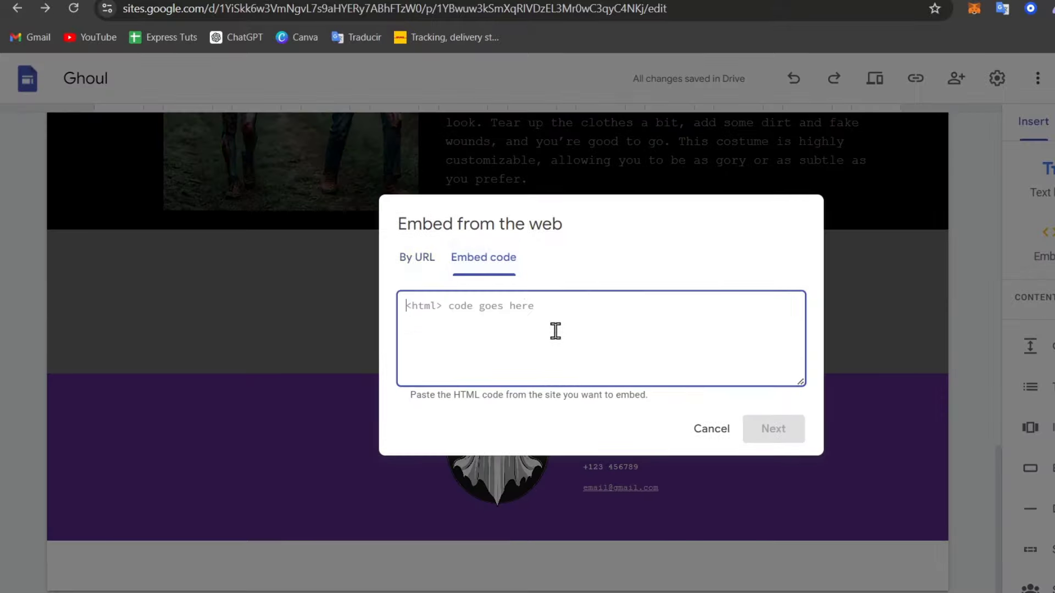
# In the browser, look for a payment methods embed and copy ChatGPT's HTML code for accepting Visa, MasterCard, Google Pay and Apple Pay
pyautogui.hotkey('ctrl', 't')
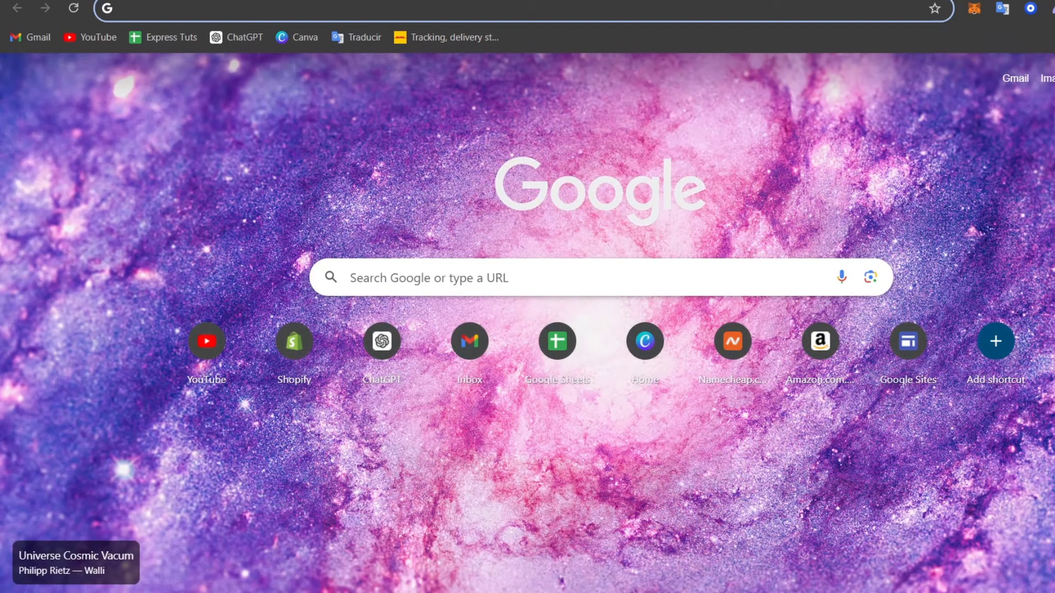
pyautogui.write('payment methods emebe')
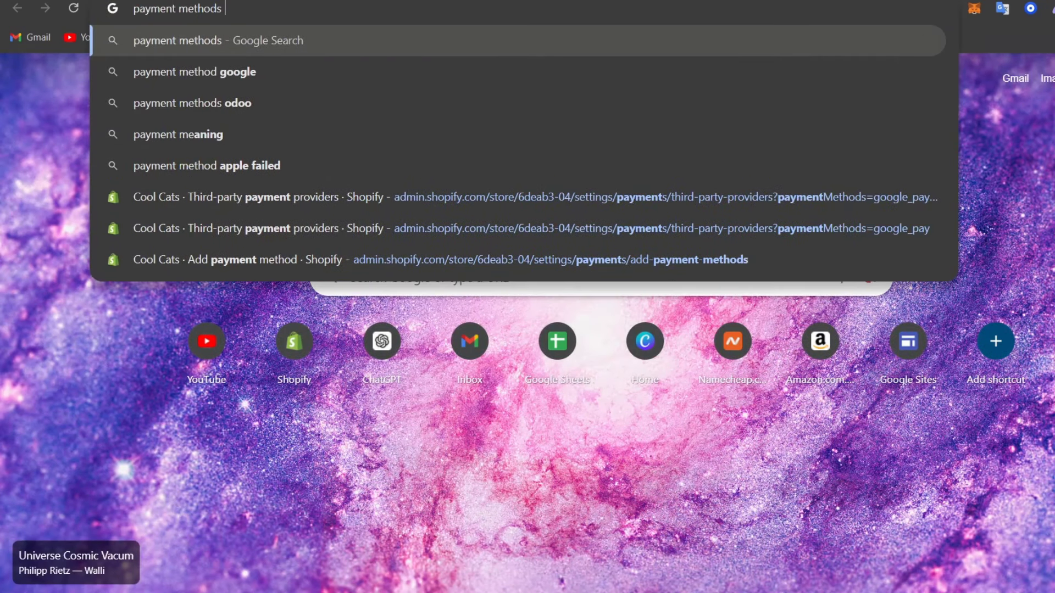
pyautogui.write('d')
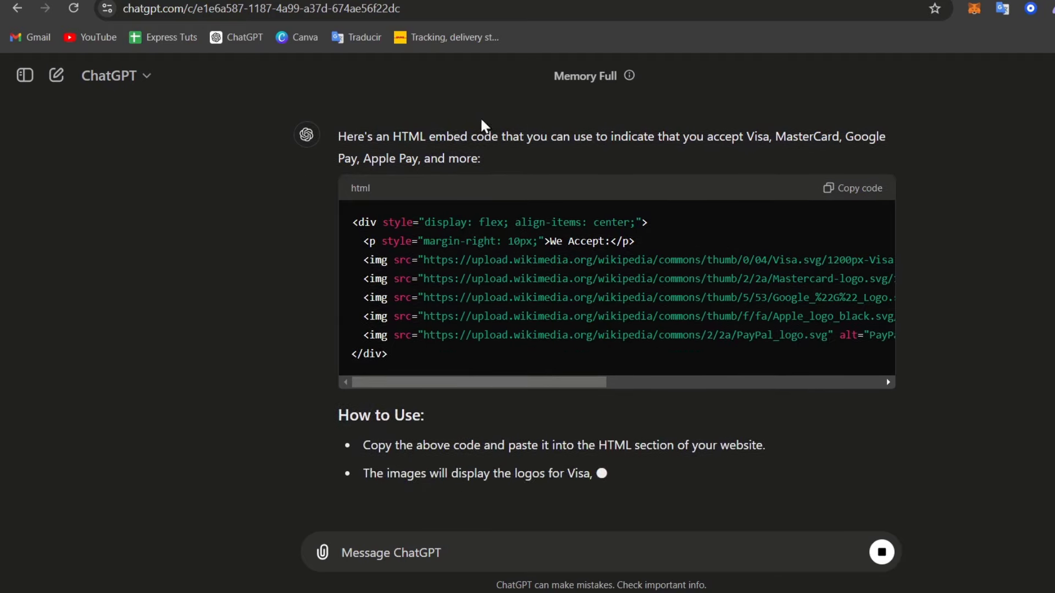
pyautogui.scroll(3, 812, 296)
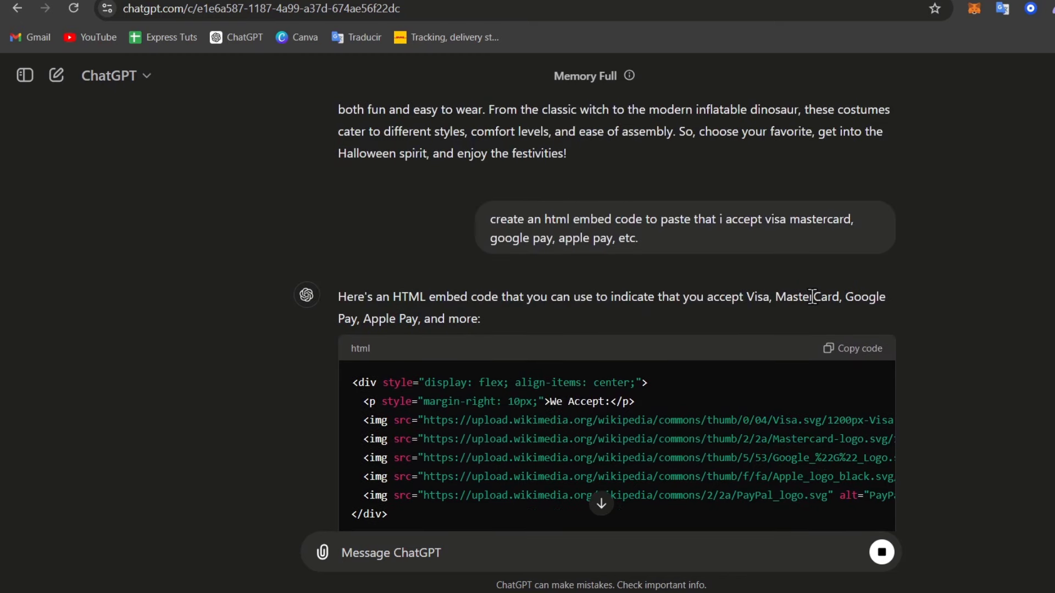
pyautogui.click(873, 349)
# Back in Google Sites, paste the copied payment methods code as embed code and insert it into the page
pyautogui.click(275, 1)
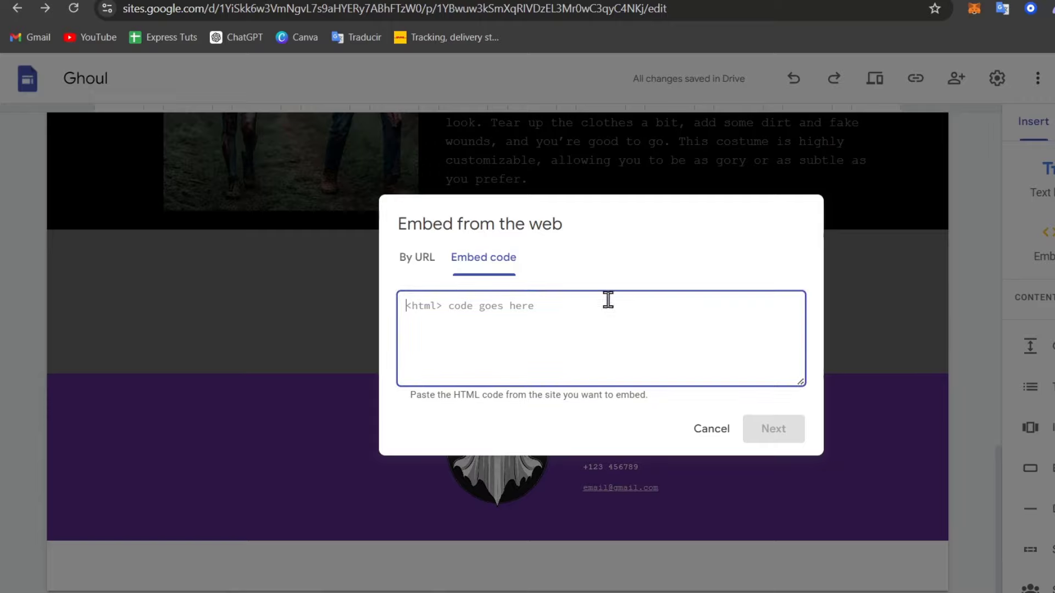
pyautogui.click(465, 267)
pyautogui.click(522, 315)
pyautogui.hotkey('ctrl', 'v')
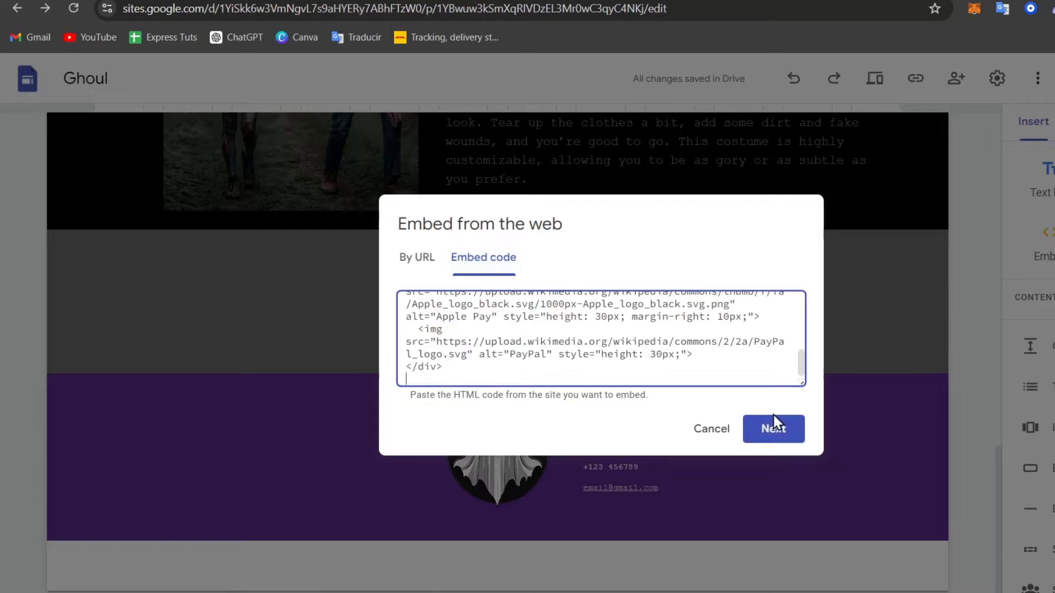
pyautogui.click(775, 424)
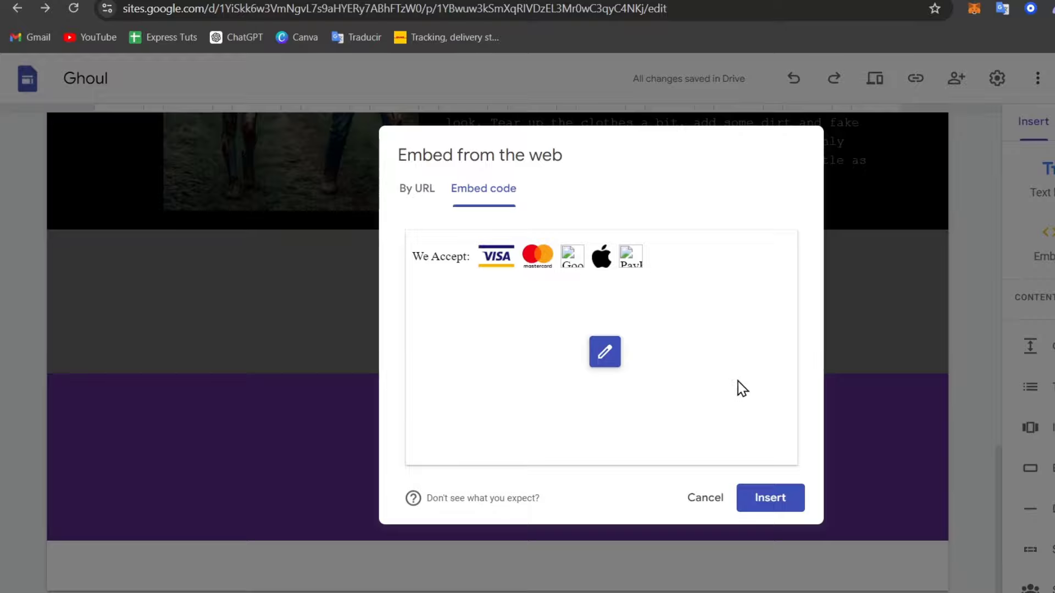
pyautogui.click(787, 499)
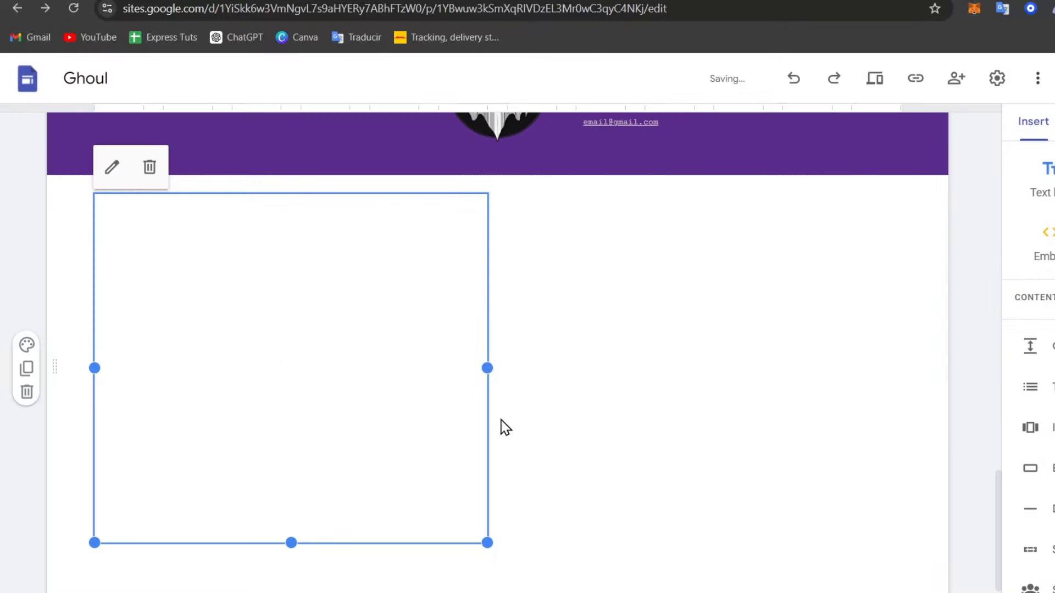
# Shrink the "We Accept" embed to fit its payment icons and move it into the footer, right of the contact details
pyautogui.moveTo(291, 543); pyautogui.dragTo(329, 244)
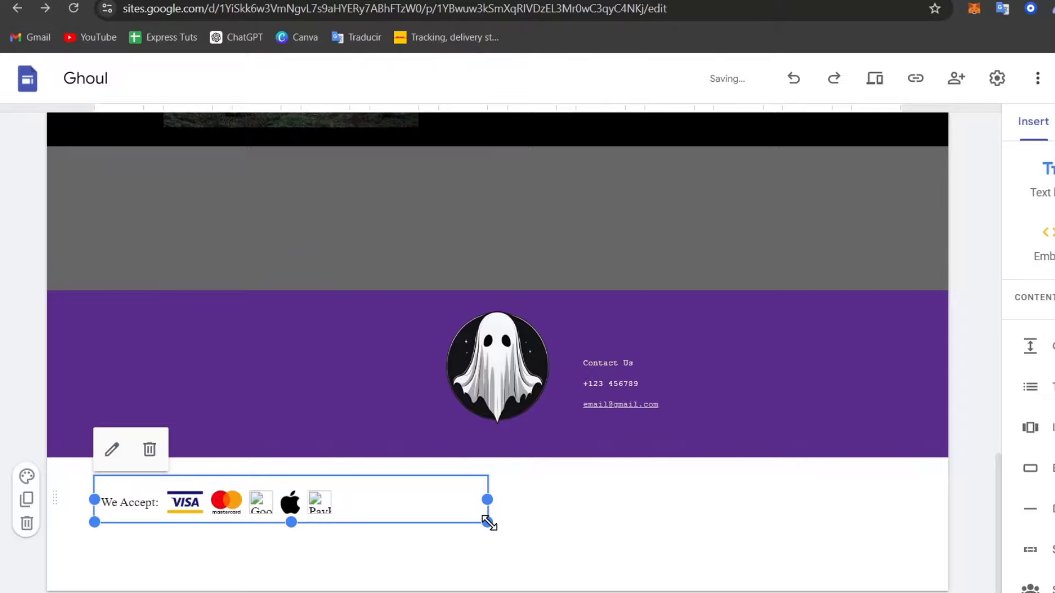
pyautogui.moveTo(488, 523); pyautogui.dragTo(347, 524)
pyautogui.moveTo(264, 500); pyautogui.dragTo(283, 407)
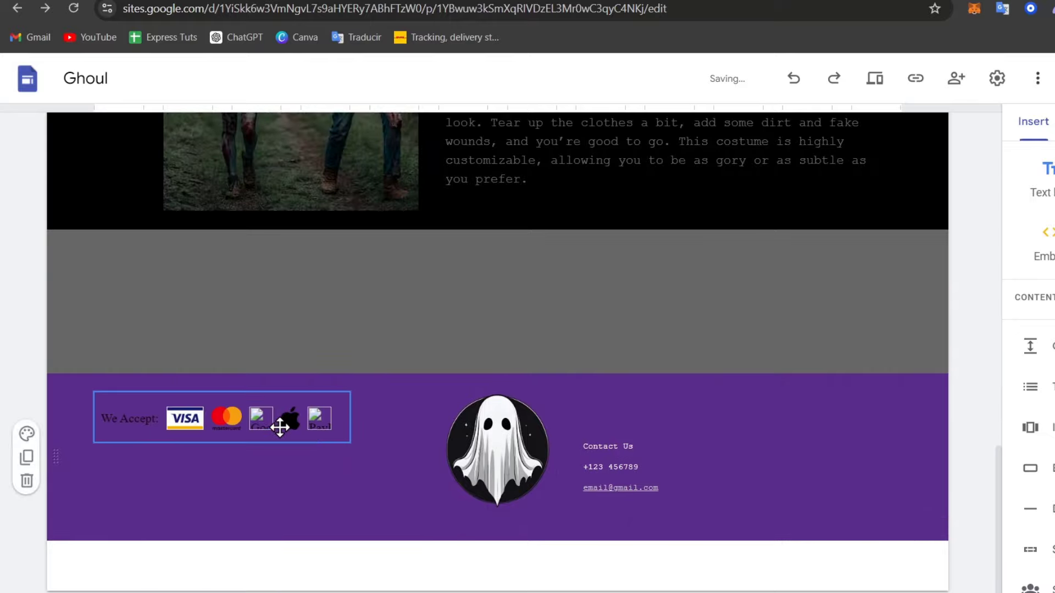
pyautogui.moveTo(278, 428); pyautogui.dragTo(845, 440)
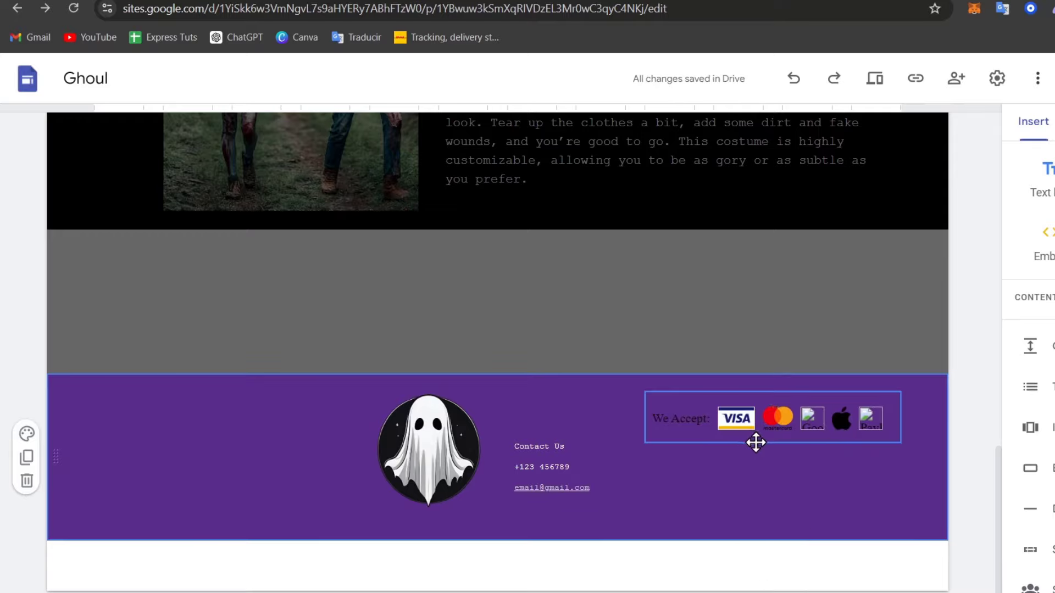
# Delete the "We Accept" payment embed from the footer
pyautogui.click(812, 434)
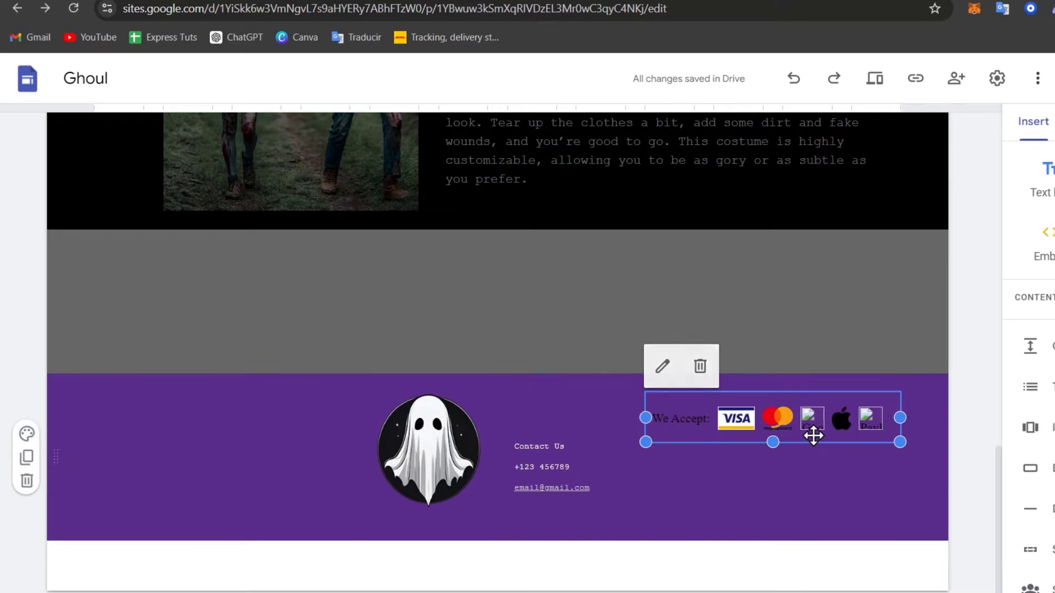
pyautogui.click(696, 367)
pyautogui.click(467, 464)
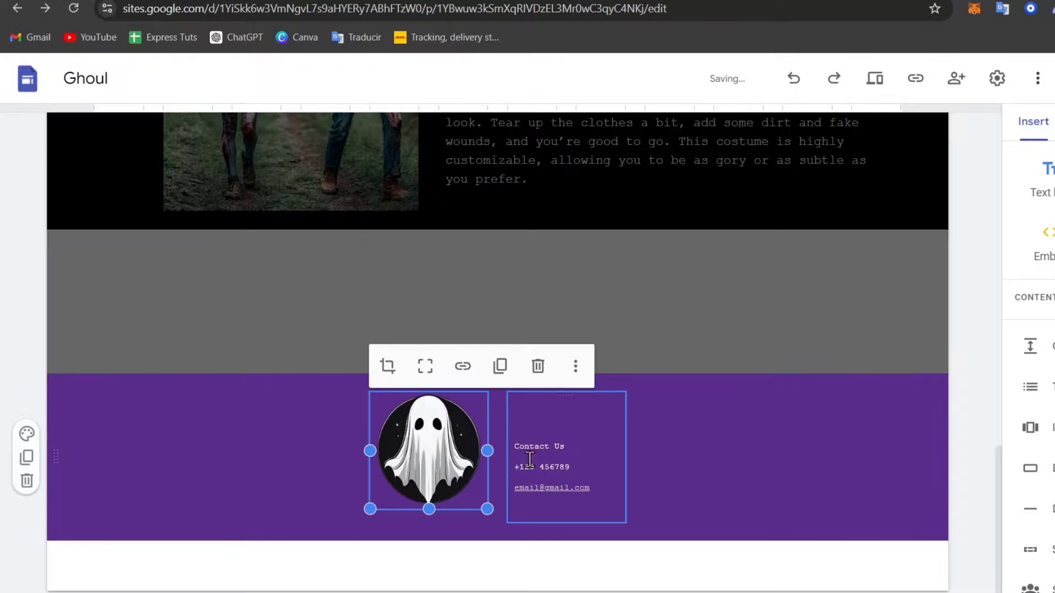
# Leave footer editing and look over the blog post from the footer back up to its header
pyautogui.scroll(15, 880, 314)
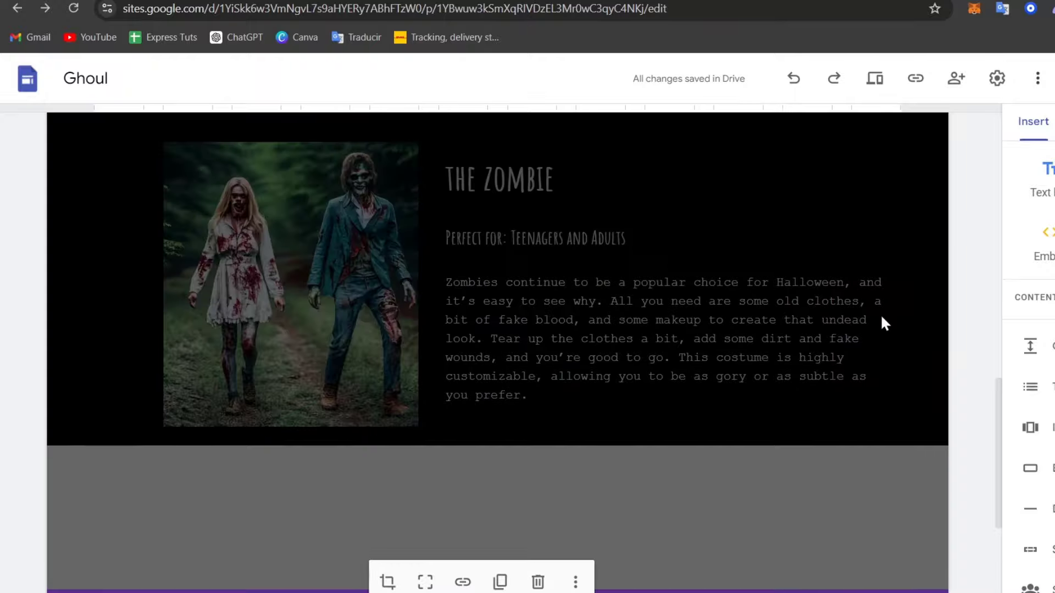
pyautogui.scroll(-15, 880, 315)
pyautogui.click(889, 313)
pyautogui.scroll(15, 889, 312)
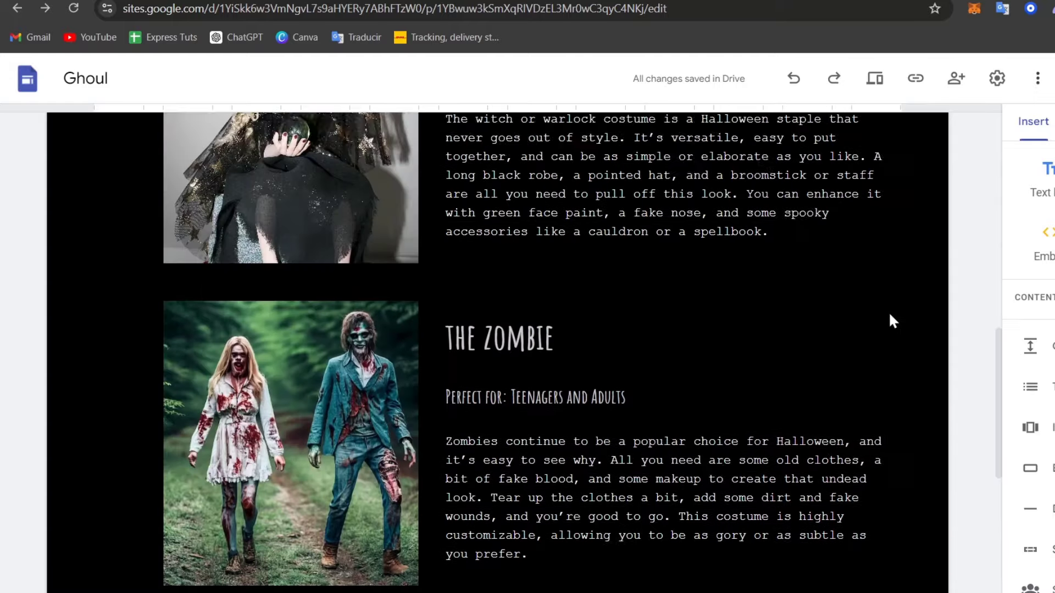
# Open the Men page under Shop, examine its header and footer, and go to the Home page
pyautogui.moveTo(812, 146)
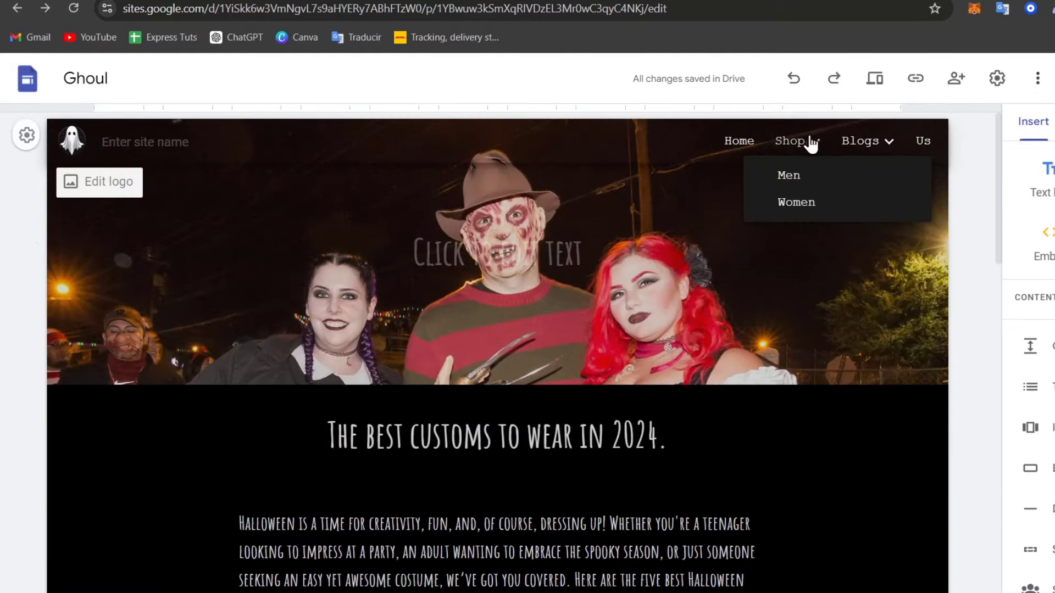
pyautogui.click(809, 181)
pyautogui.scroll(-2, 725, 384)
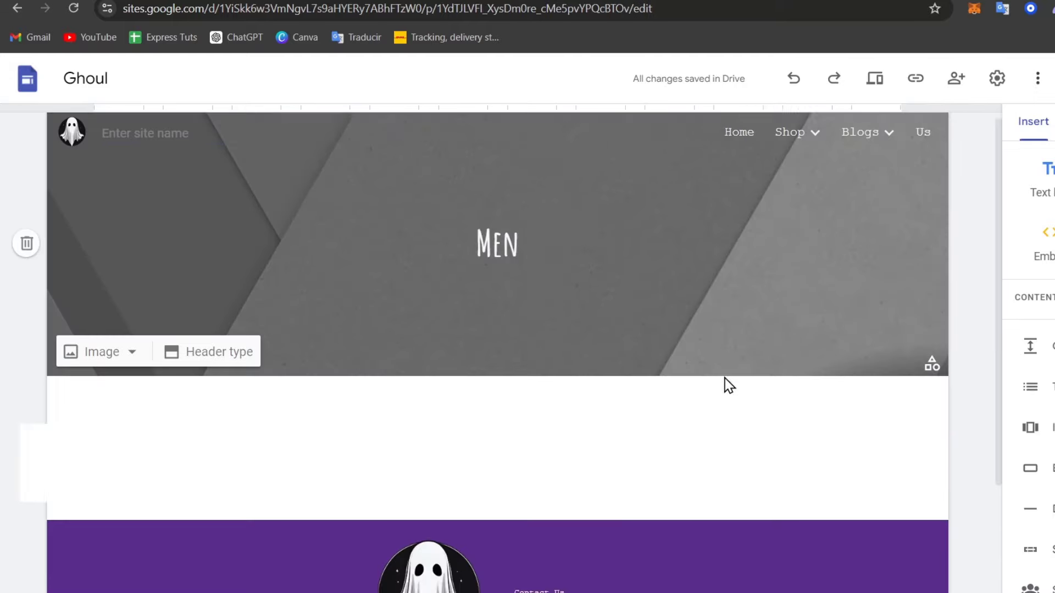
pyautogui.scroll(2, 729, 387)
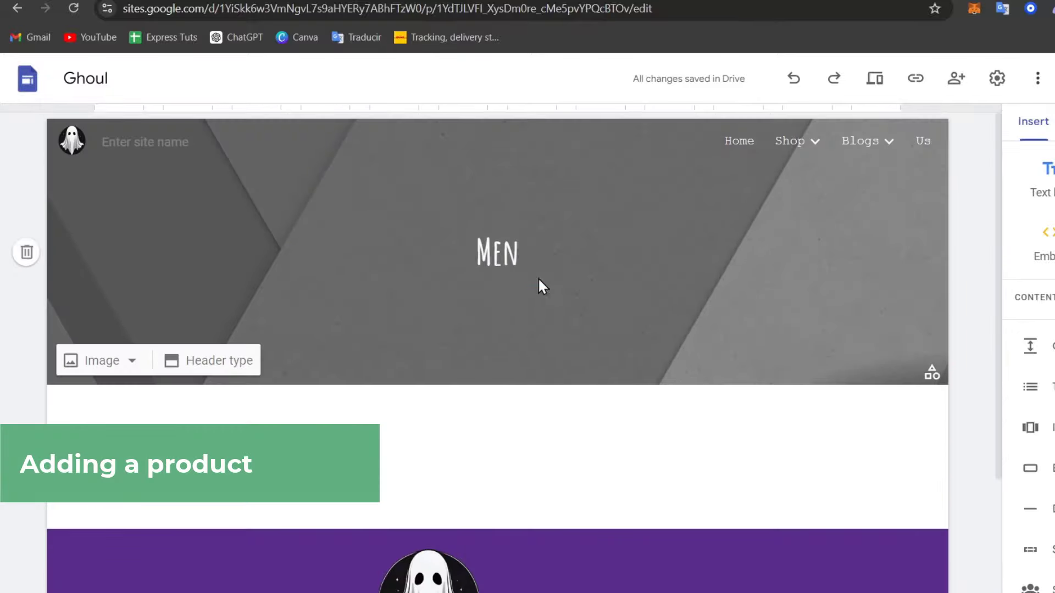
pyautogui.scroll(-3, 716, 463)
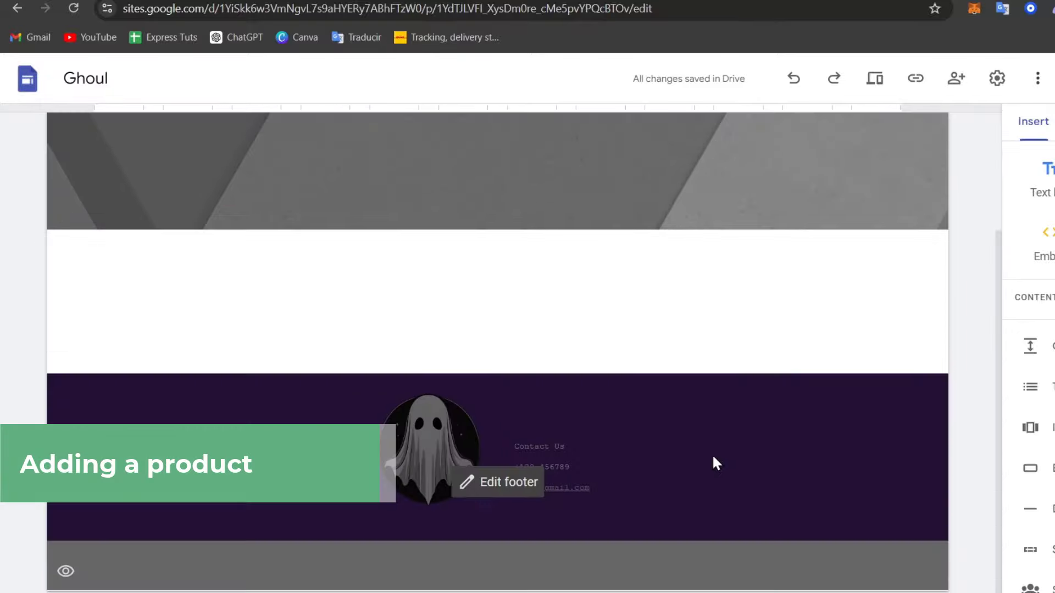
pyautogui.scroll(3, 632, 505)
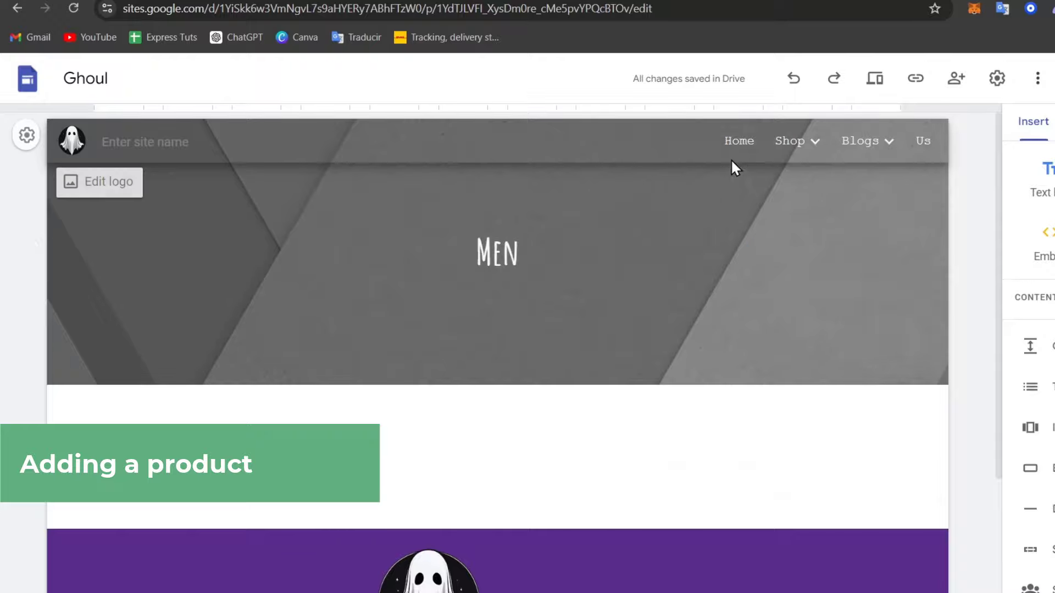
pyautogui.click(737, 153)
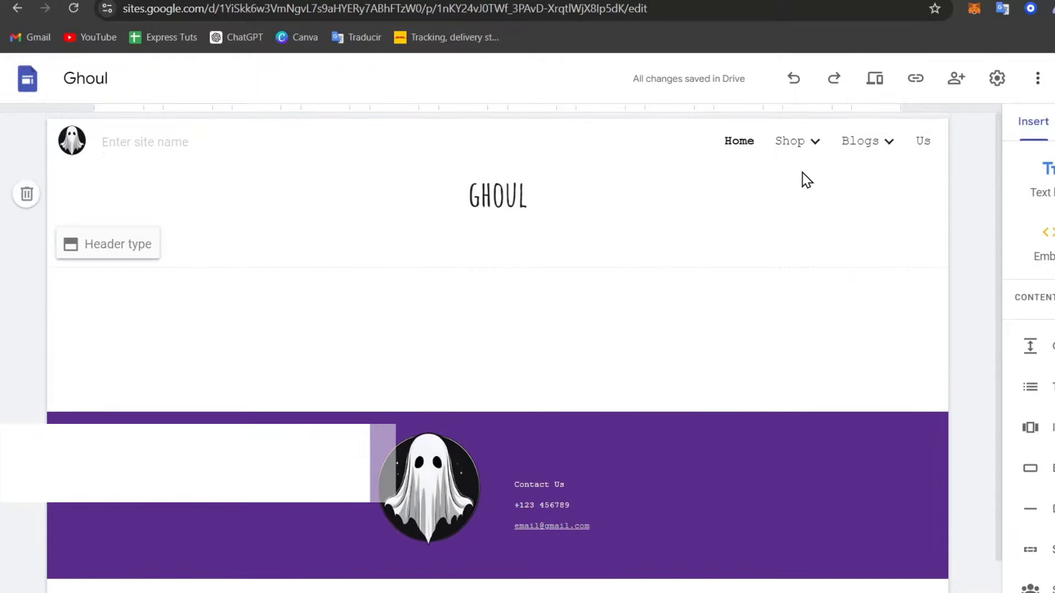
# Open the Men page under Shop and change its header type to a plain title-only header without the background image
pyautogui.moveTo(792, 144)
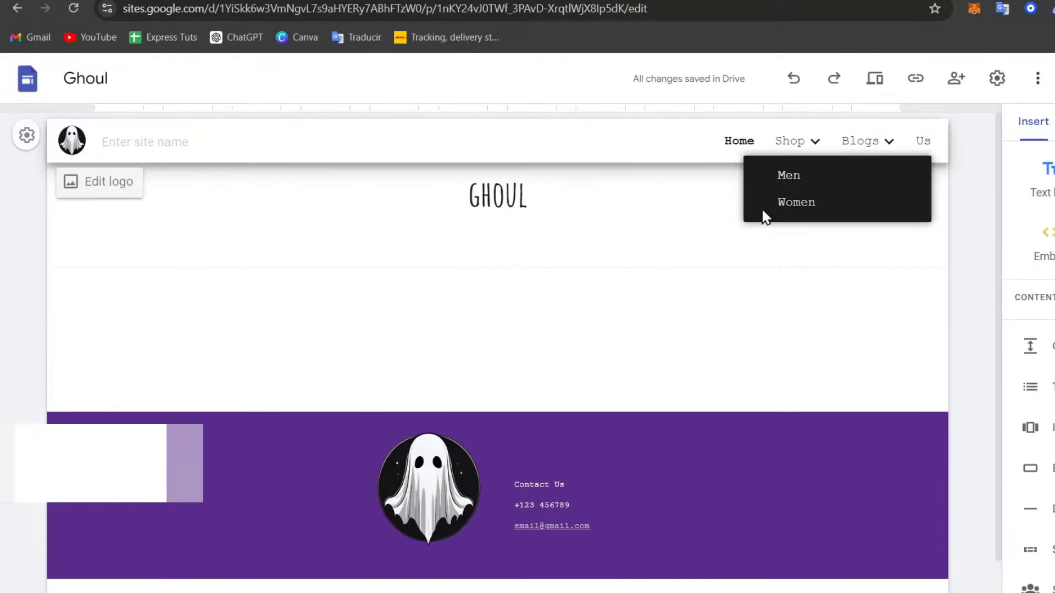
pyautogui.click(808, 175)
pyautogui.scroll(-3, 709, 378)
pyautogui.scroll(3, 706, 371)
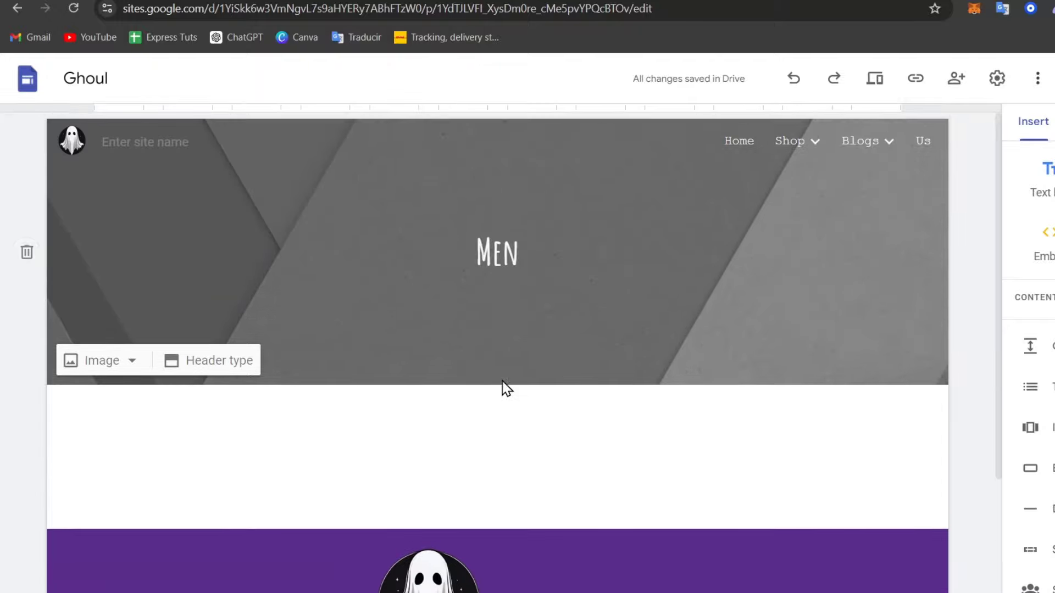
pyautogui.click(100, 364)
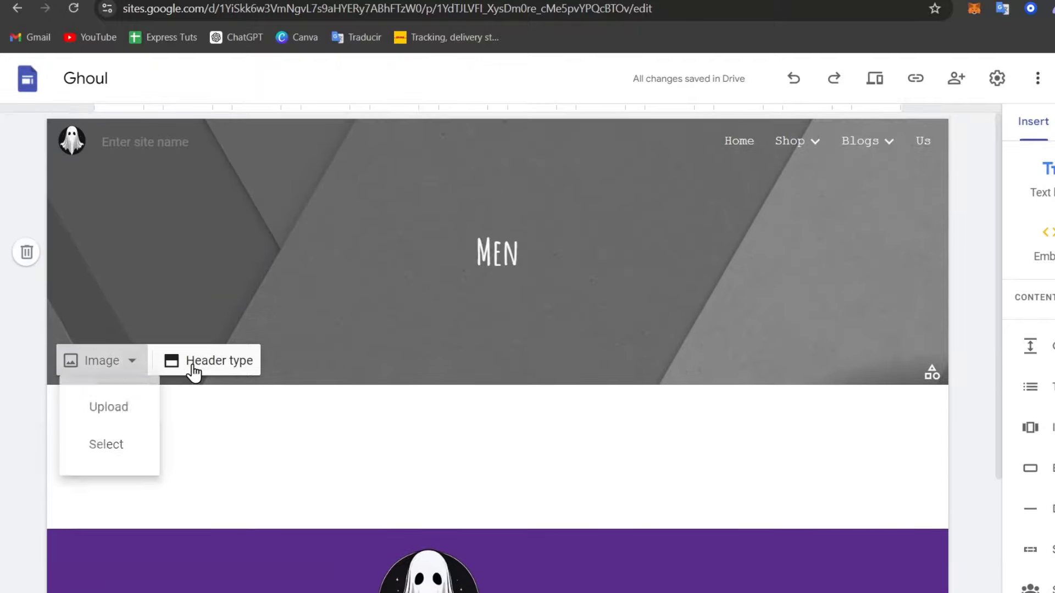
pyautogui.click(195, 364)
pyautogui.click(404, 358)
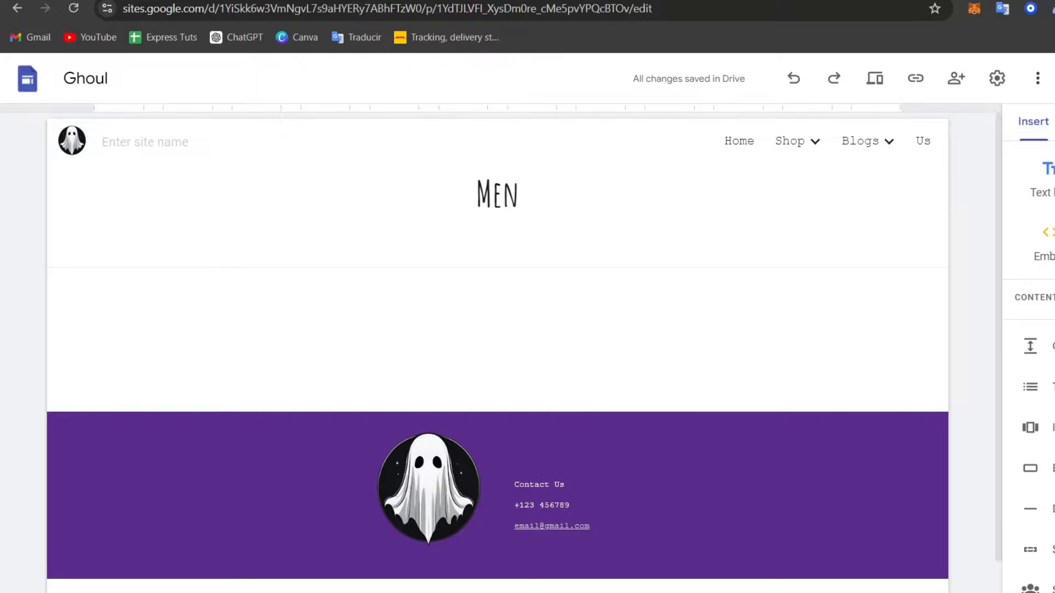
# Switch to Printify and open its catalog's list of product categories
pyautogui.click(320, 5)
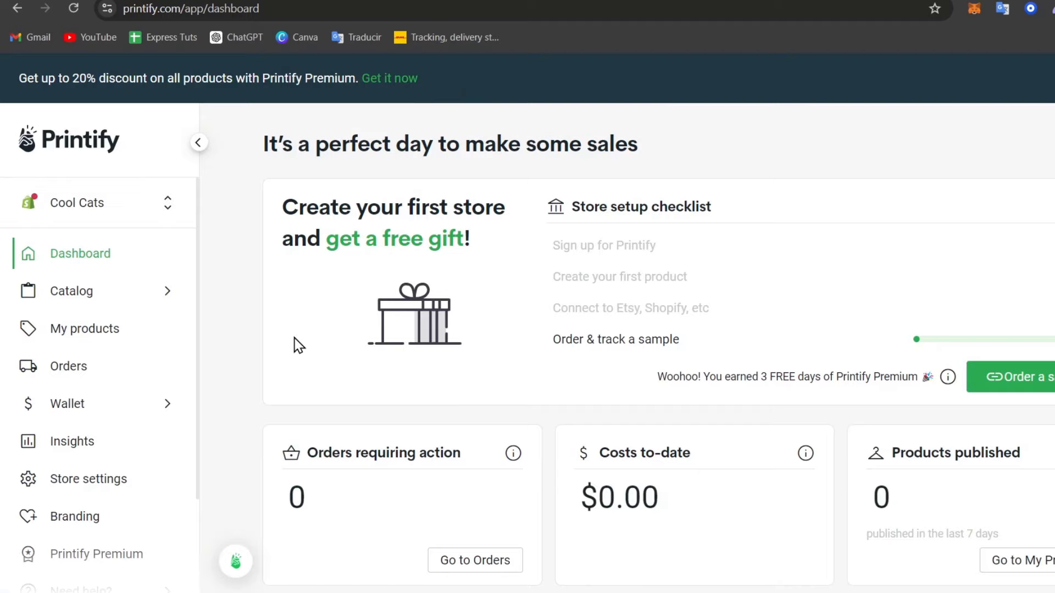
pyautogui.click(106, 291)
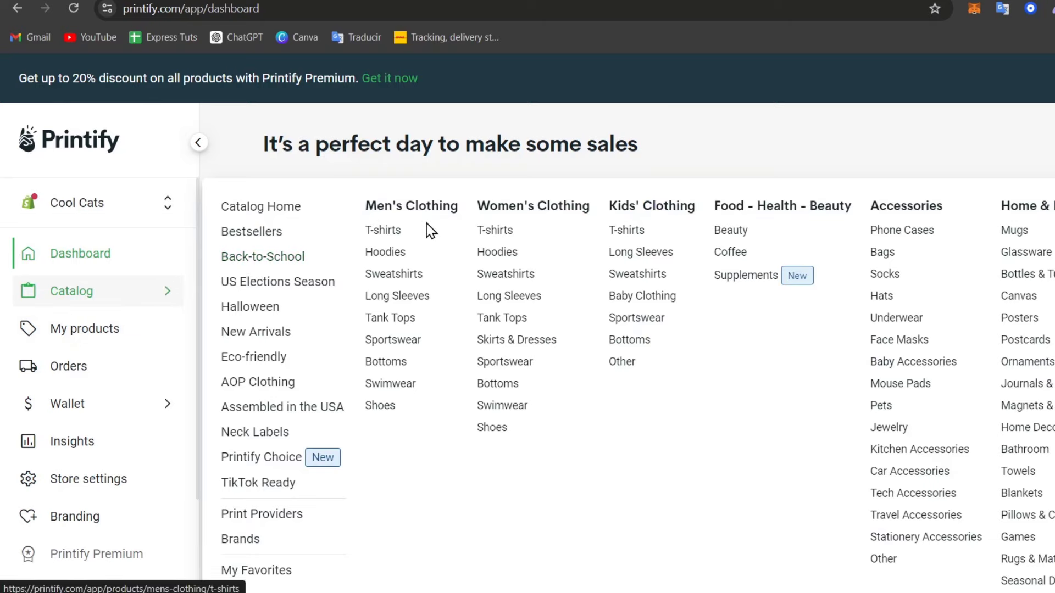
pyautogui.moveTo(169, 298)
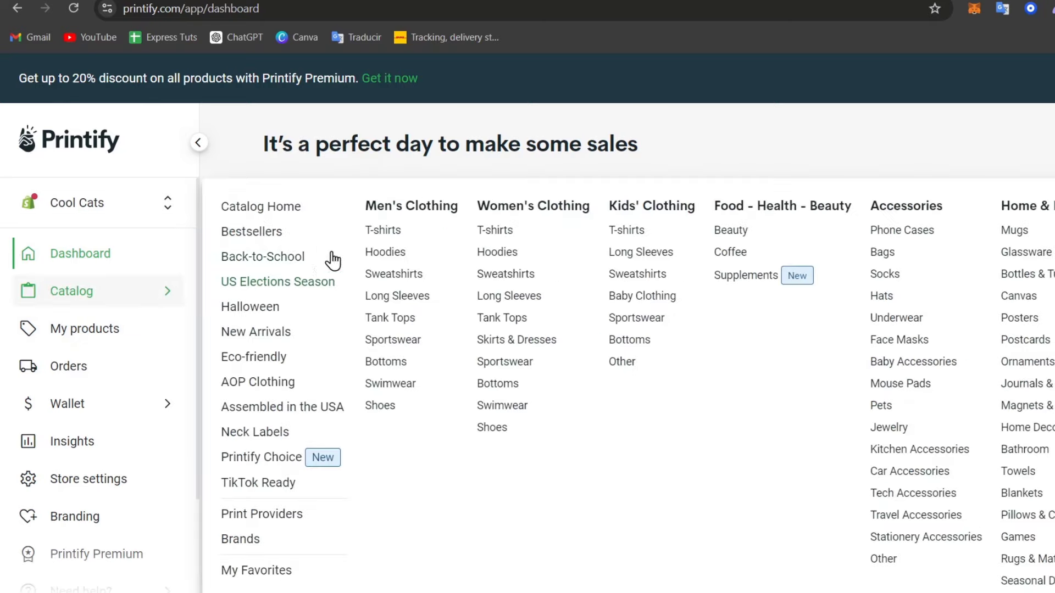
# Open the Gildan 5000 Unisex Heavy Cotton Tee from the men's T-shirts catalog
pyautogui.click(383, 229)
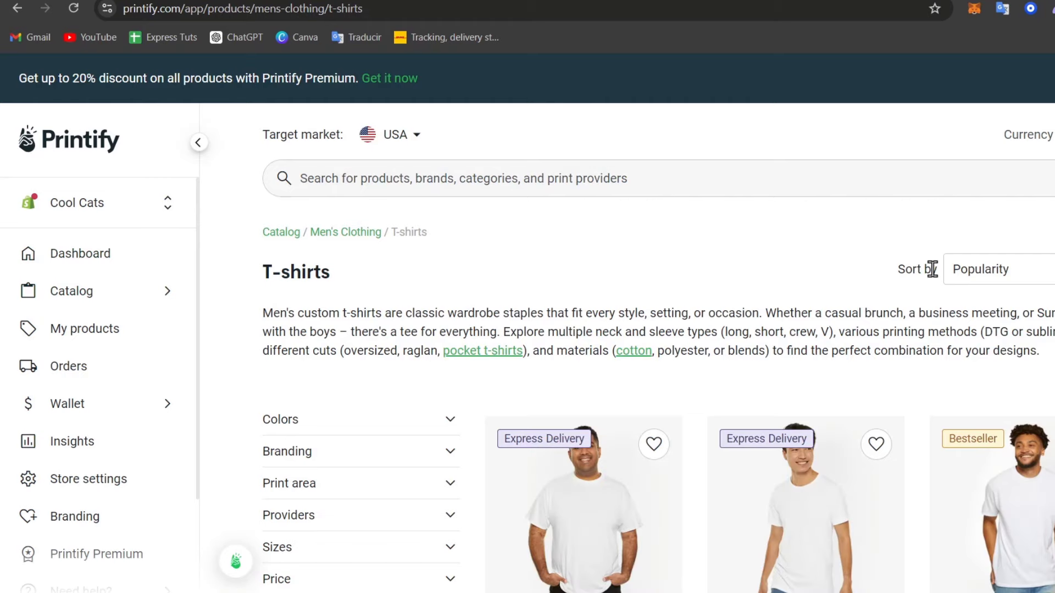
pyautogui.scroll(-3, 933, 269)
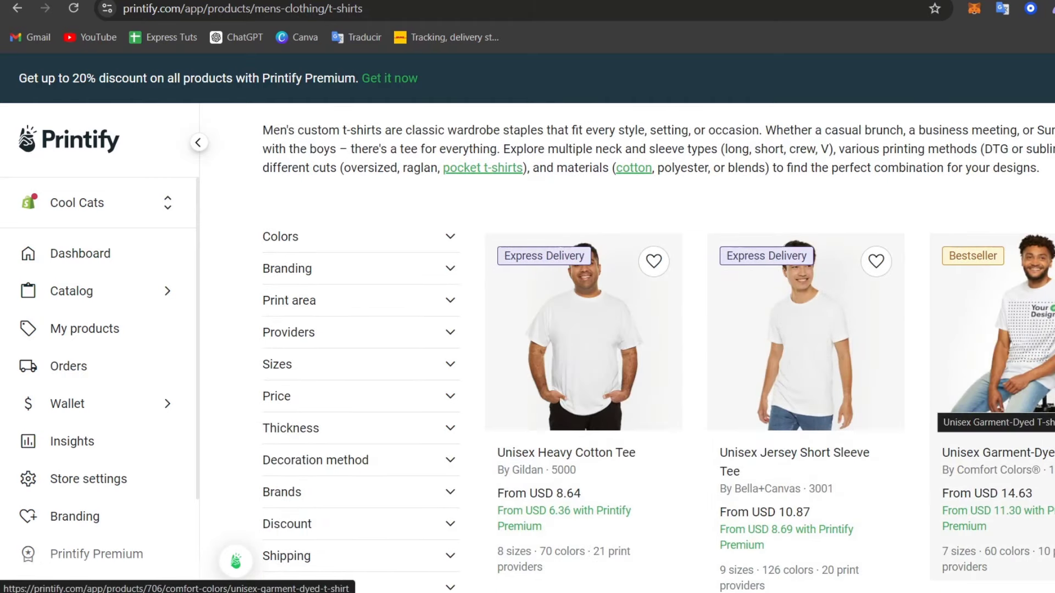
pyautogui.click(608, 382)
pyautogui.scroll(-3, 820, 359)
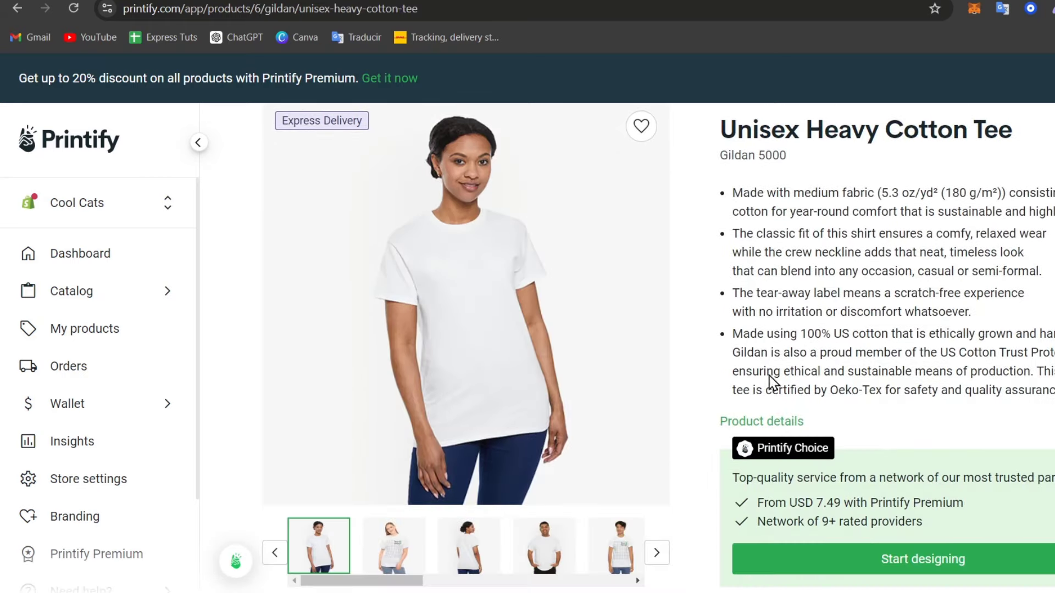
# Review the tee's Printify Choice provider details and start designing the product
pyautogui.scroll(-10, 780, 341)
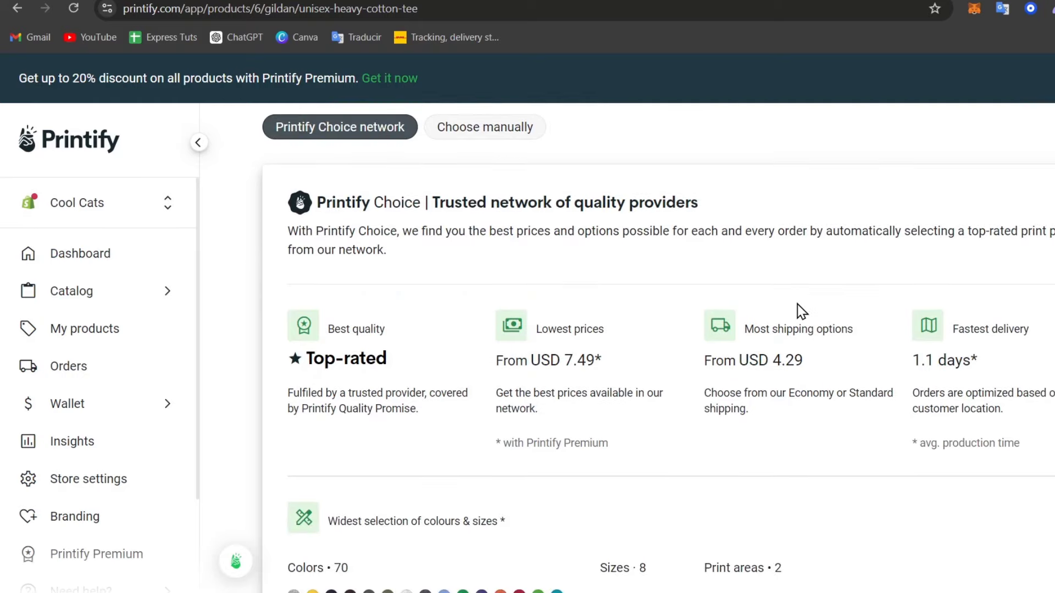
pyautogui.scroll(-3, 802, 311)
pyautogui.scroll(10, 779, 431)
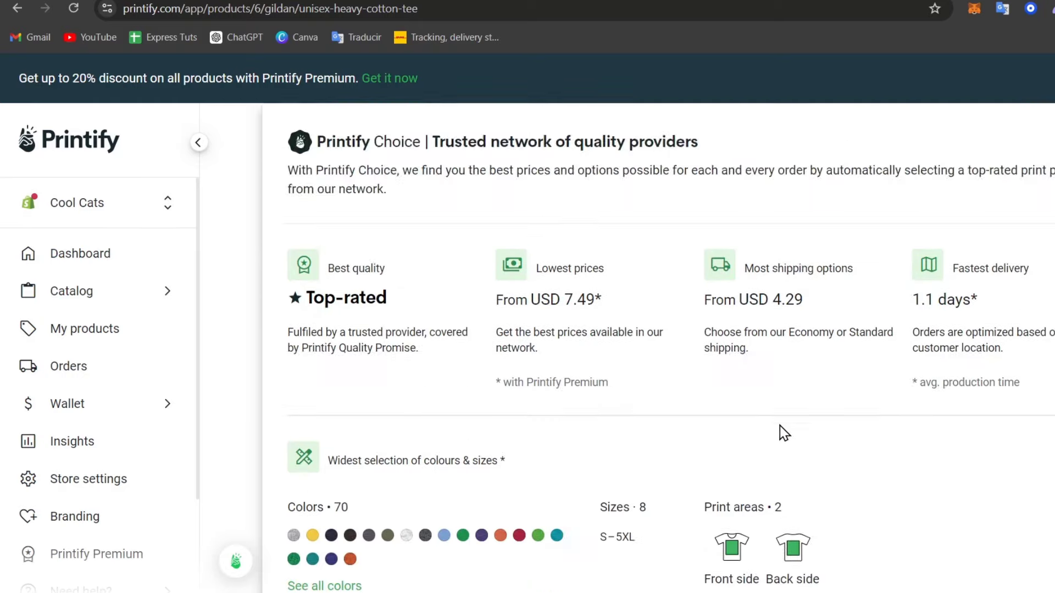
pyautogui.click(906, 384)
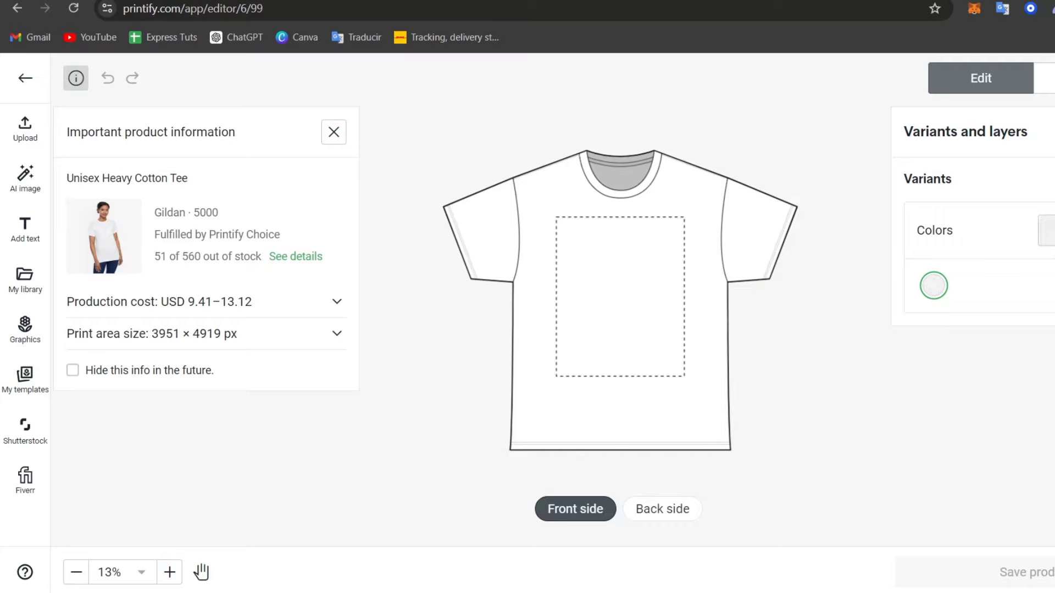
# Open the tee's color variants, select all of them and look through the color list
pyautogui.click(1046, 231)
pyautogui.click(914, 255)
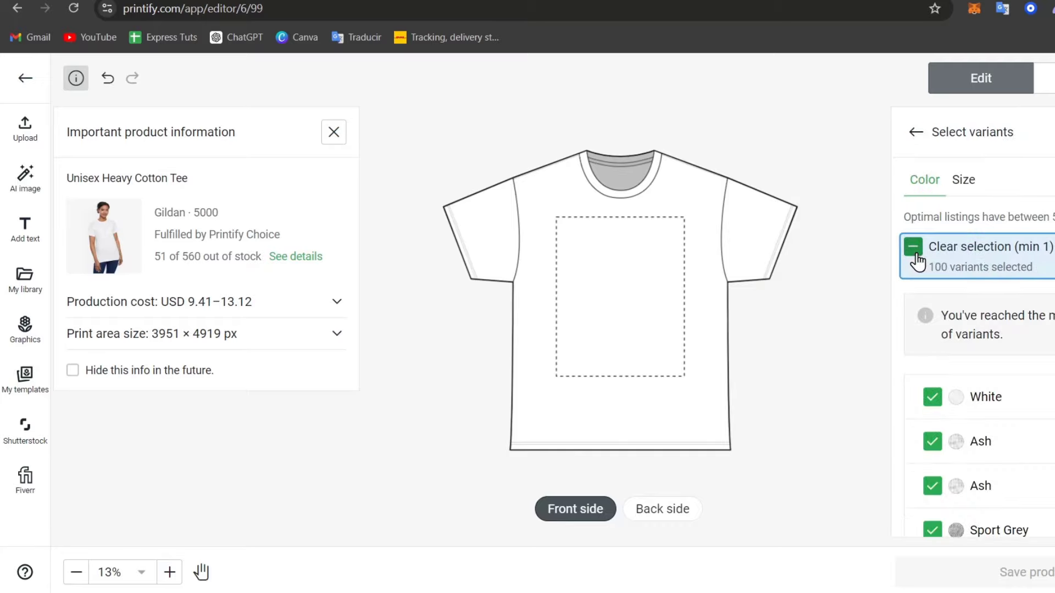
pyautogui.scroll(-13, 916, 198)
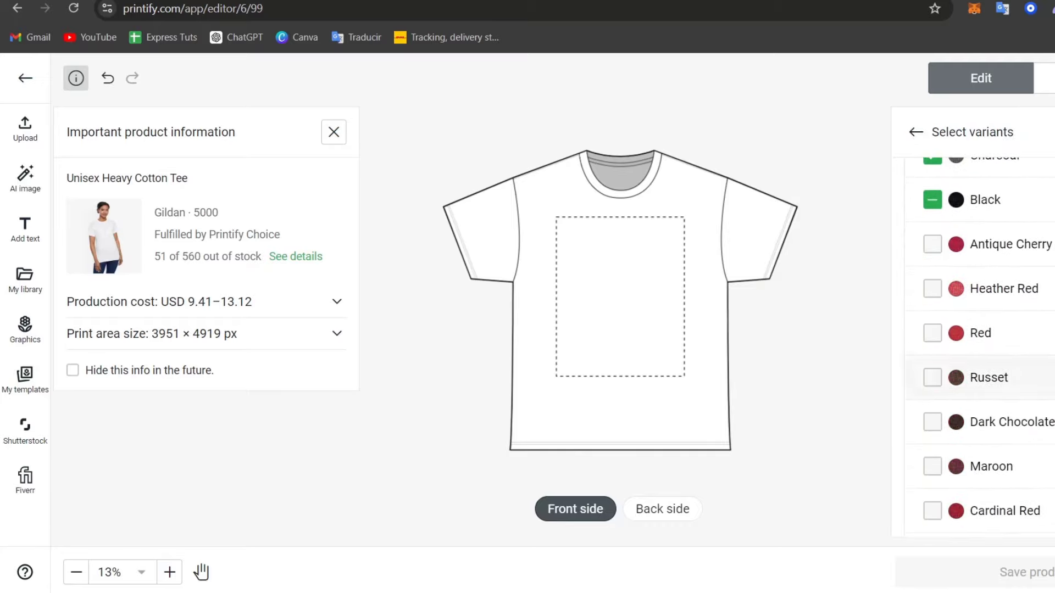
pyautogui.scroll(-15, 981, 348)
pyautogui.scroll(15, 981, 348)
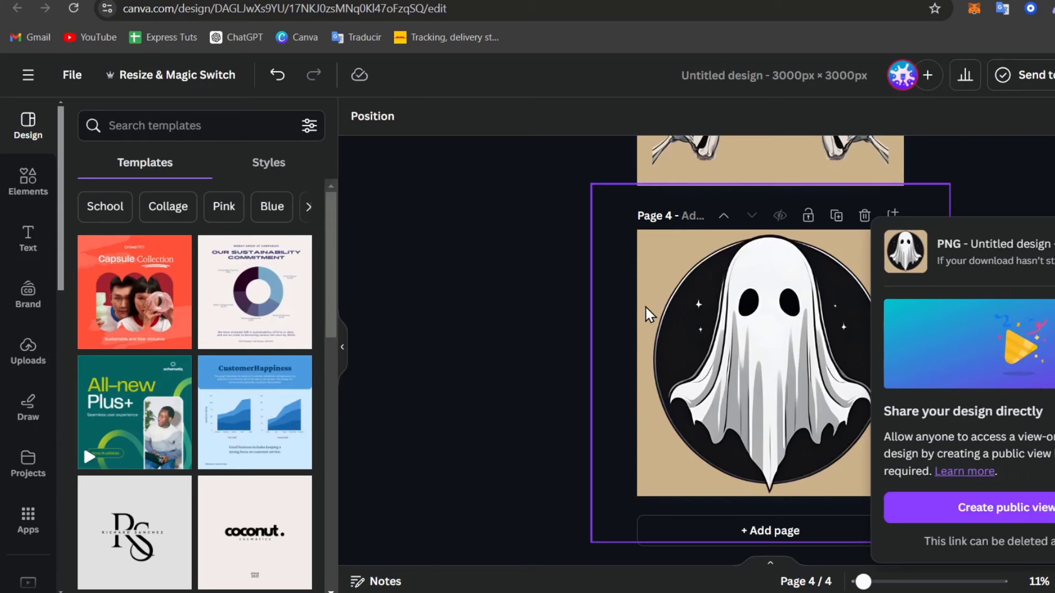
# In Canva, dismiss the download panel and review the artwork on all four pages of the untitled design
pyautogui.click(635, 307)
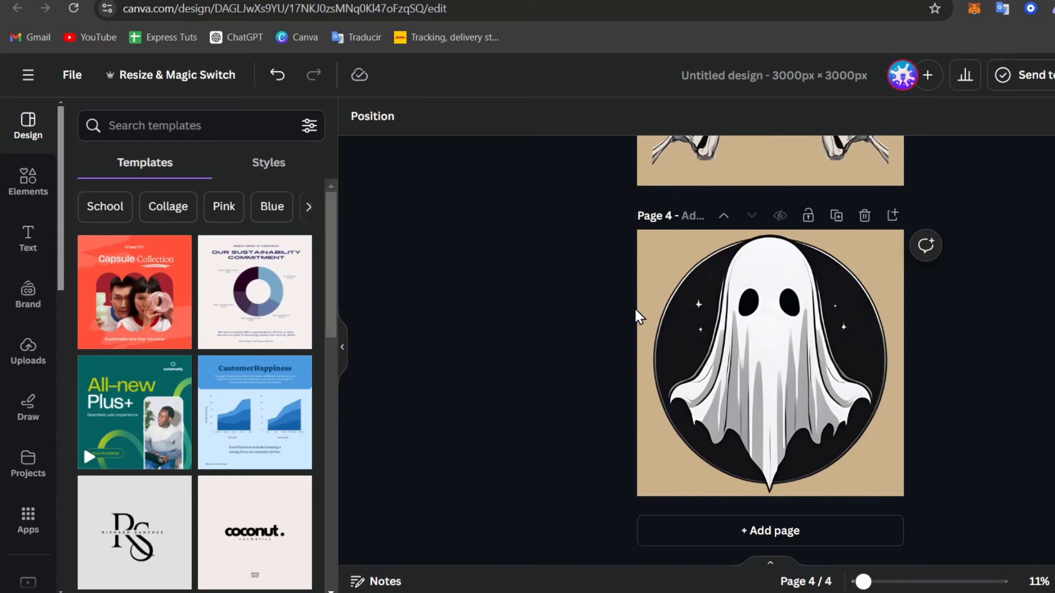
pyautogui.scroll(15, 641, 307)
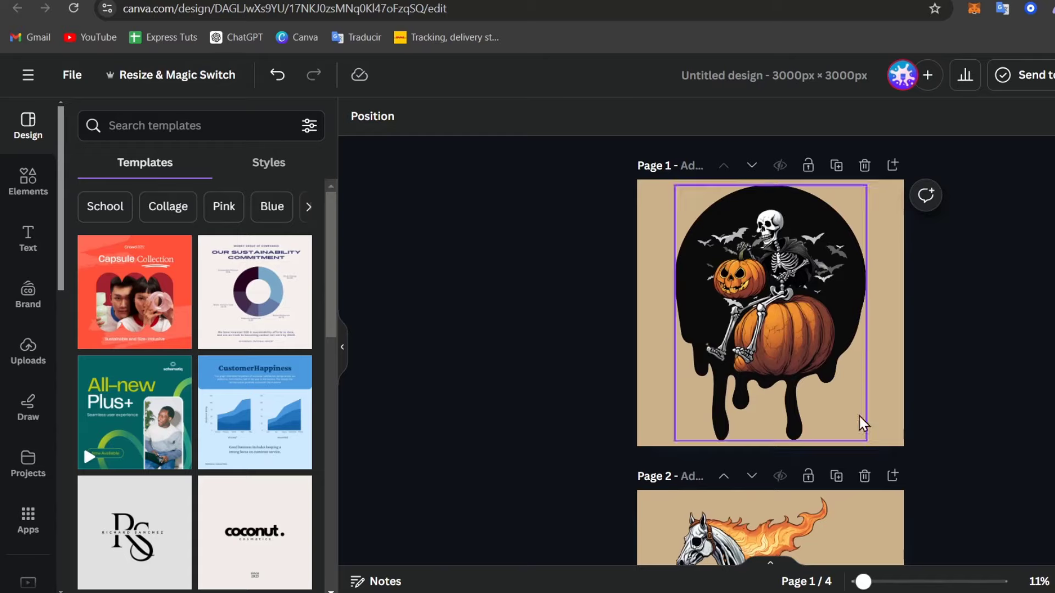
pyautogui.scroll(-10, 826, 367)
pyautogui.scroll(-3, 833, 384)
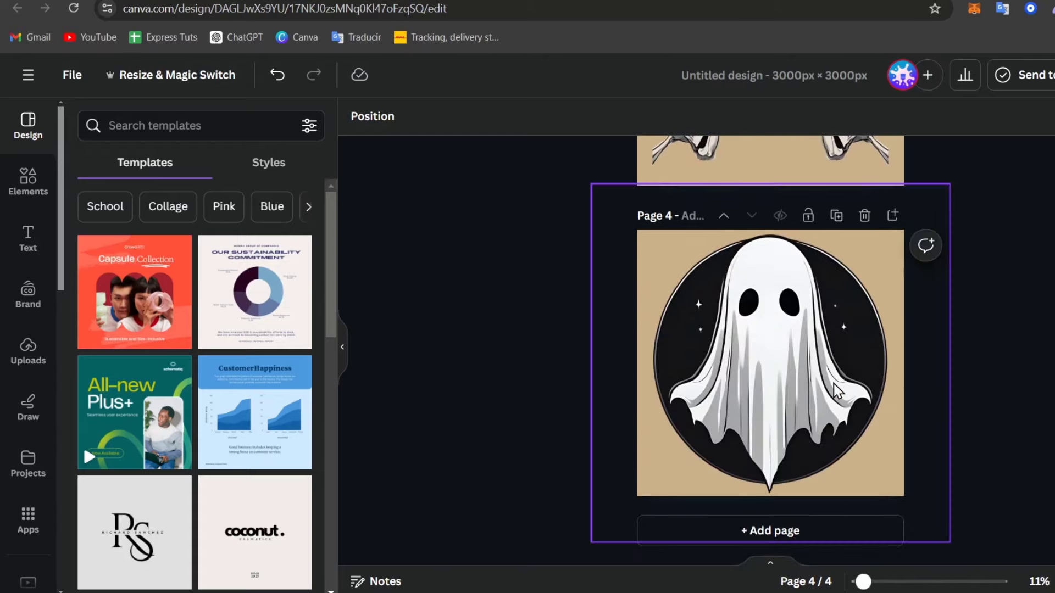
pyautogui.scroll(5, 835, 387)
pyautogui.scroll(-5, 844, 398)
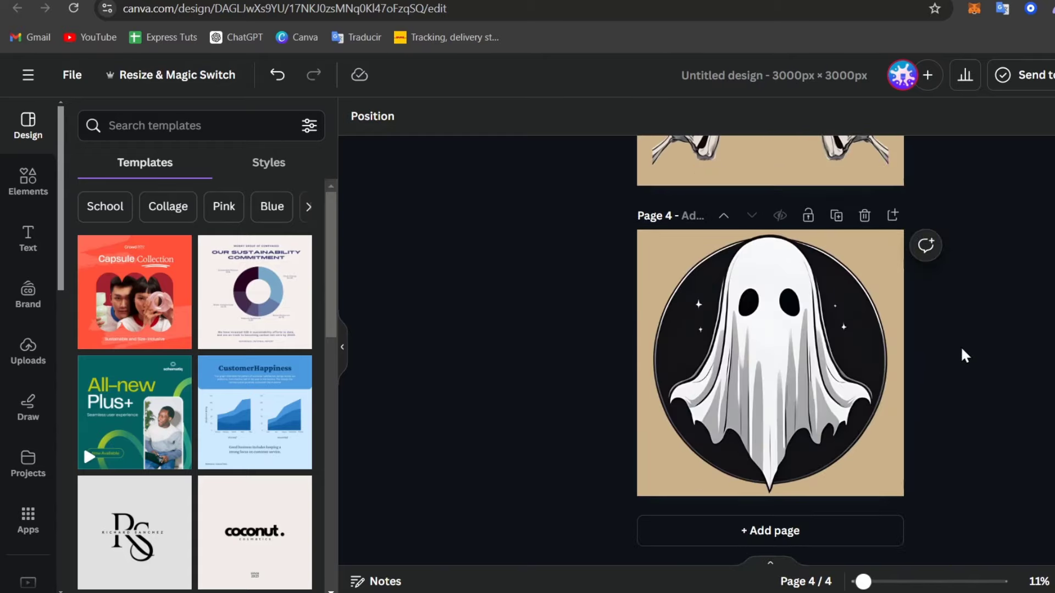
# Download all four pages as PNG at 6,000 × 6,000 px with a transparent background
pyautogui.click(973, 519)
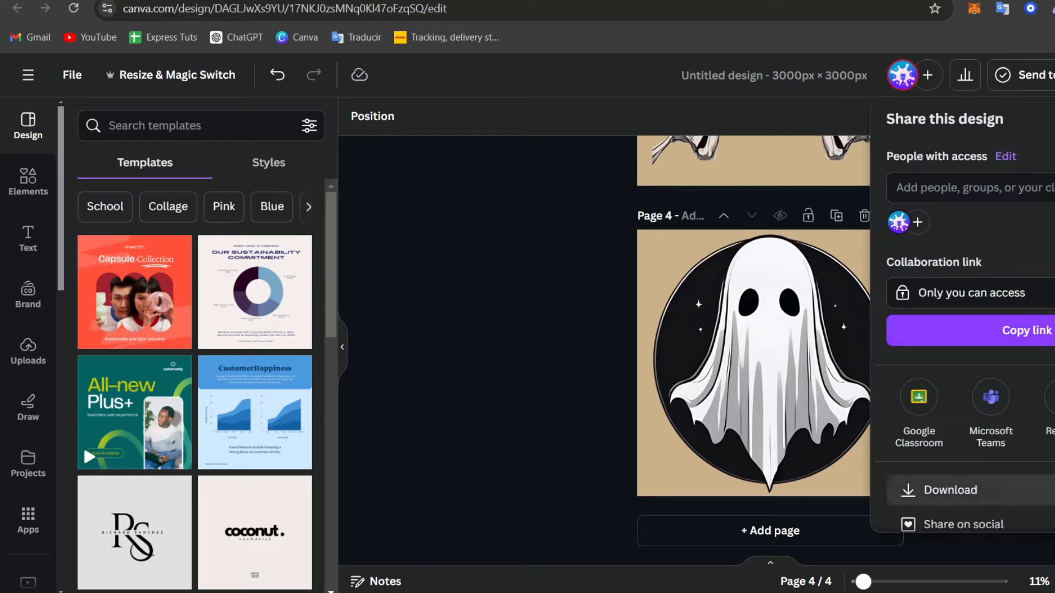
pyautogui.click(936, 490)
pyautogui.moveTo(901, 240); pyautogui.dragTo(1020, 248)
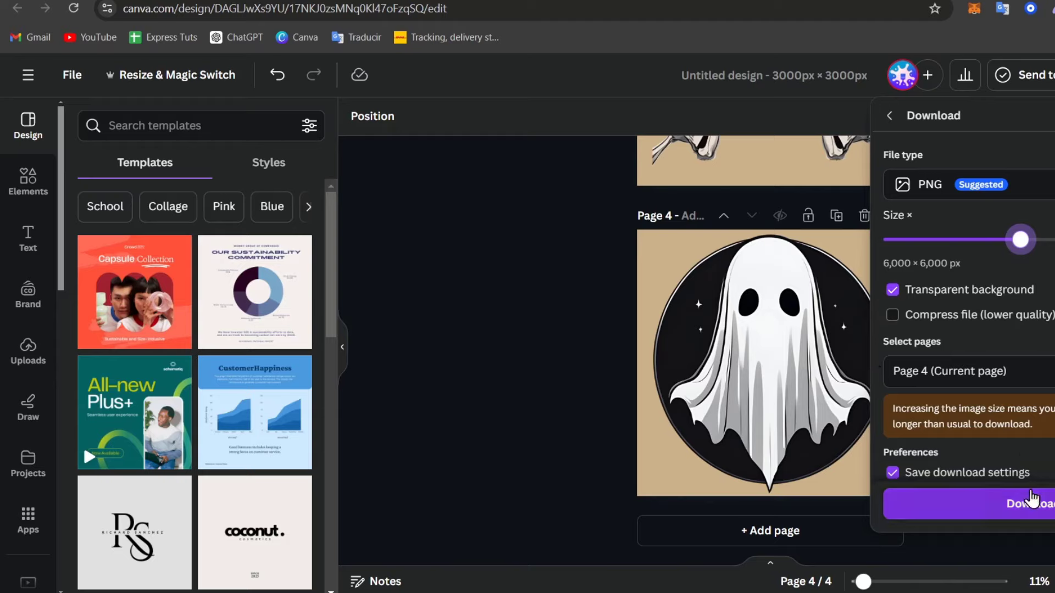
pyautogui.click(982, 374)
pyautogui.click(991, 126)
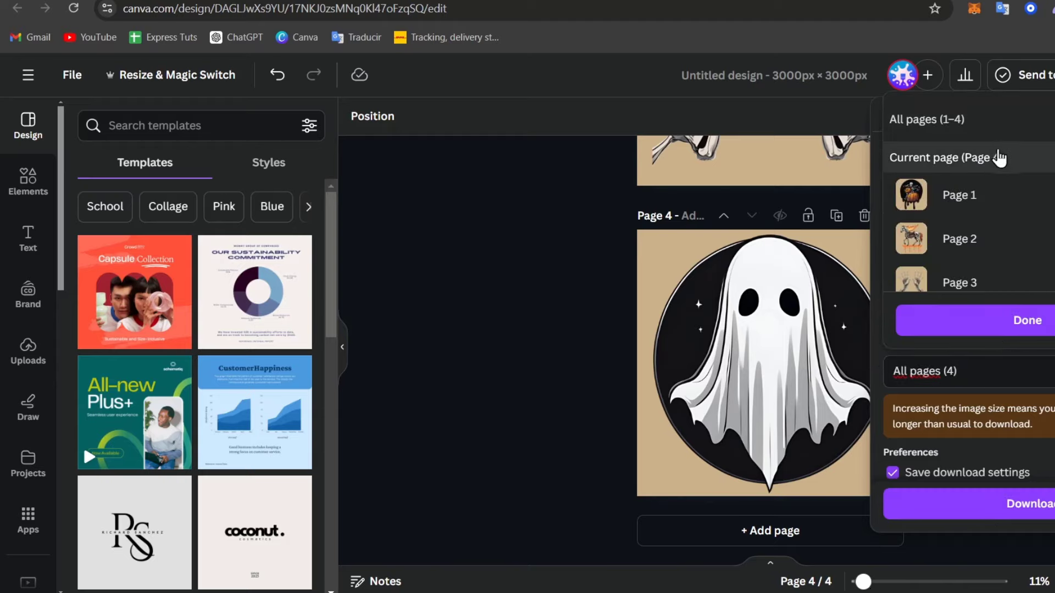
pyautogui.click(1044, 322)
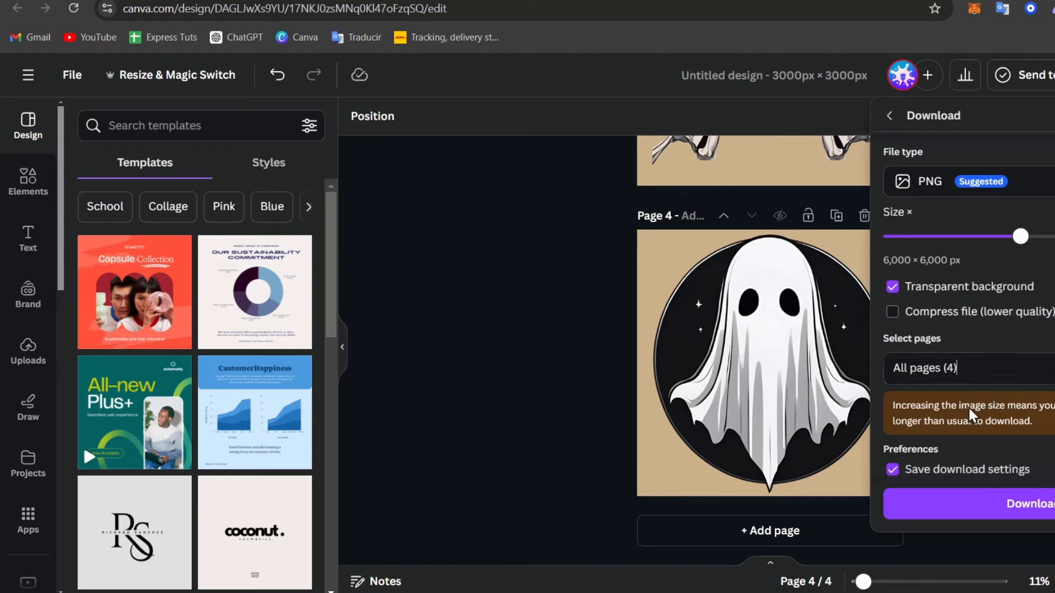
pyautogui.click(1023, 499)
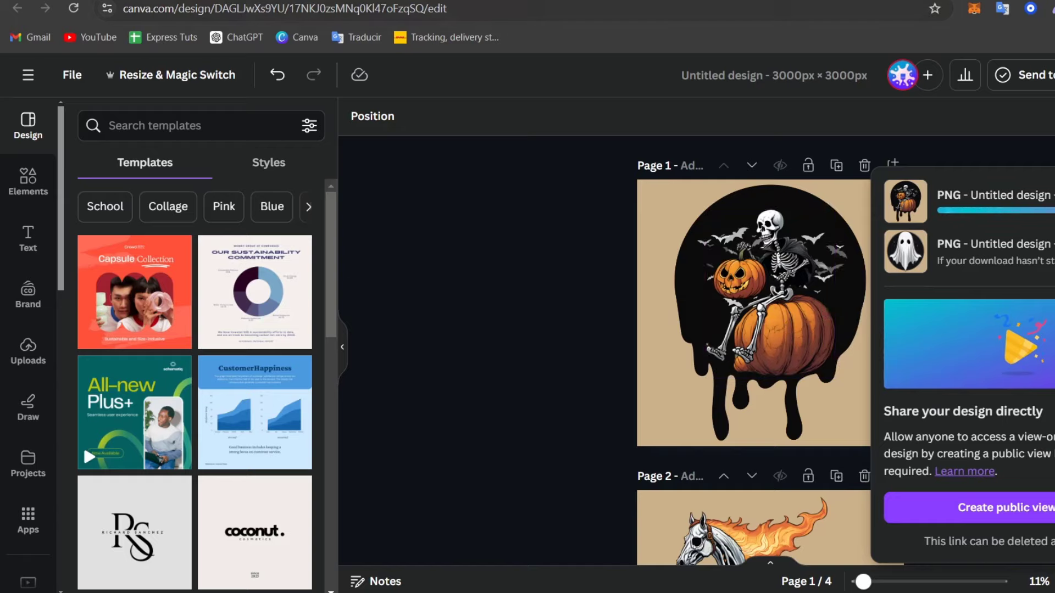
# In Printify, view the front mockup of the black ghost T-shirt and close the preview
pyautogui.click(101, 4)
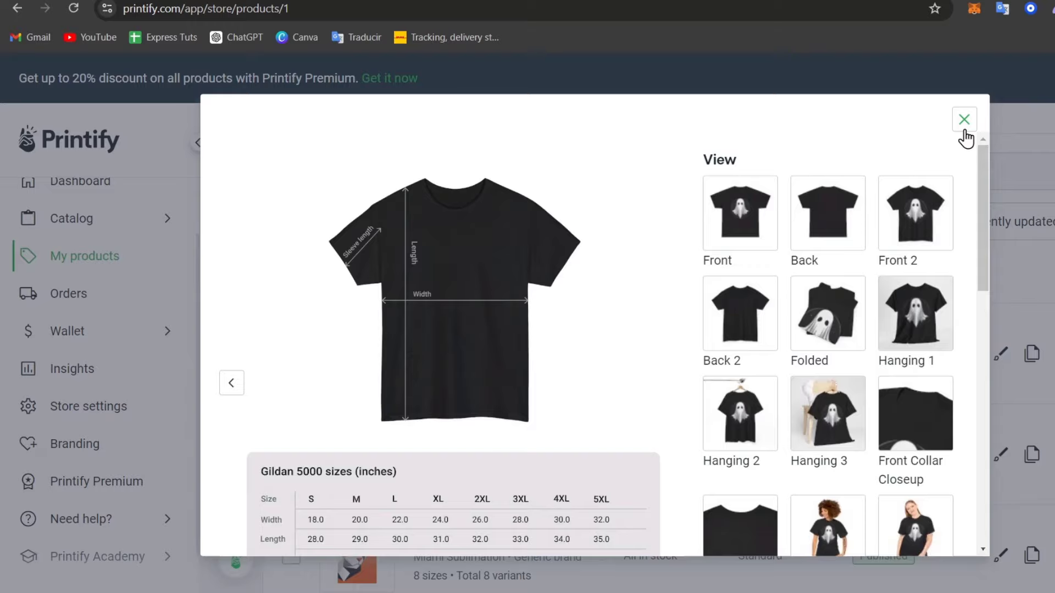
pyautogui.click(766, 242)
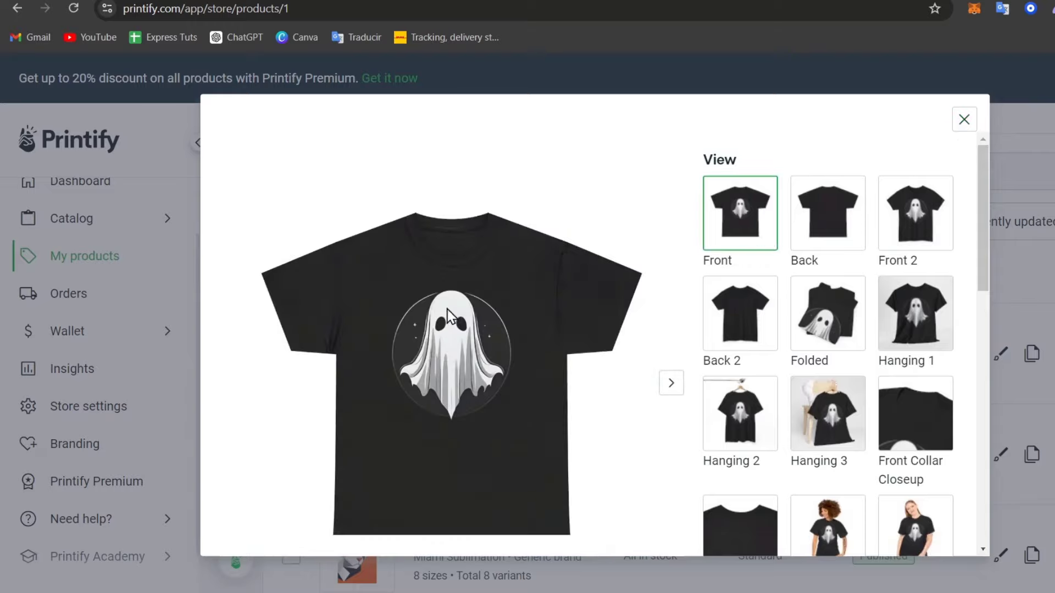
pyautogui.click(962, 121)
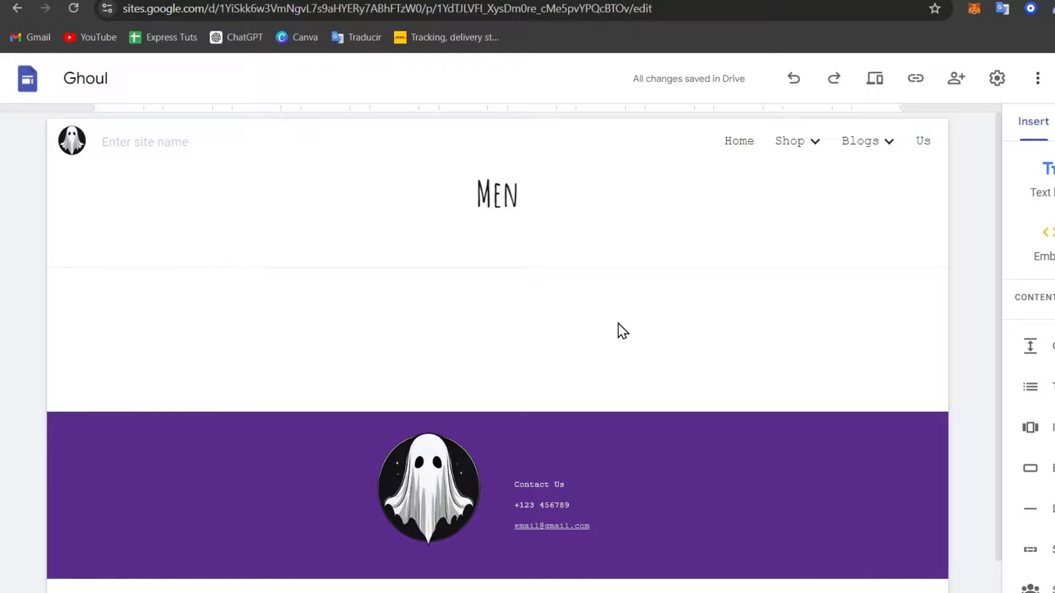
pyautogui.scroll(-1, 609, 325)
pyautogui.scroll(1, 608, 326)
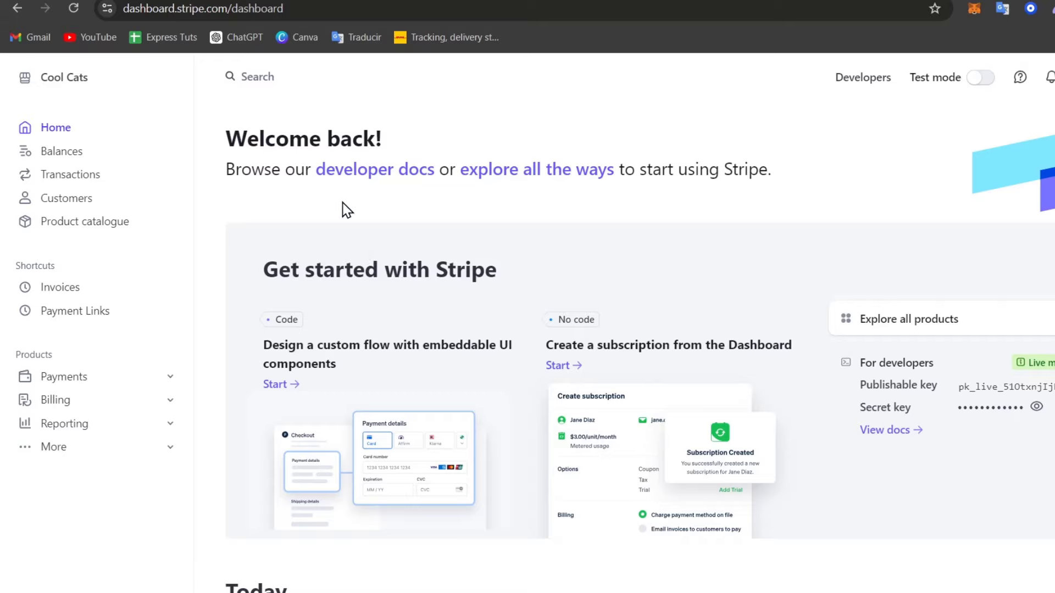
# In Stripe, create a new payment link and begin adding a new product to it
pyautogui.click(80, 324)
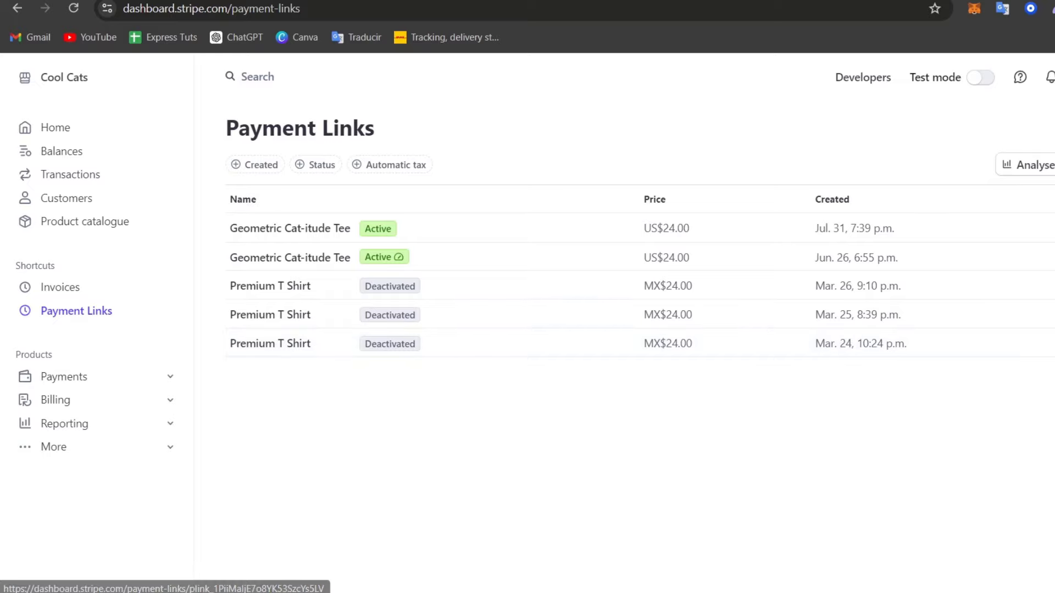
pyautogui.click(1052, 128)
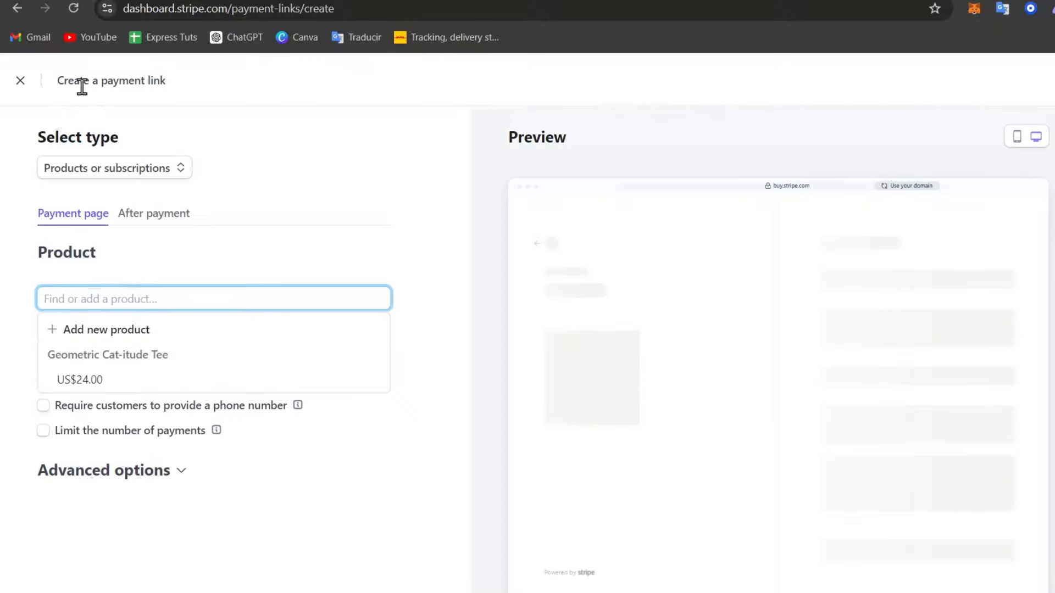
pyautogui.click(131, 329)
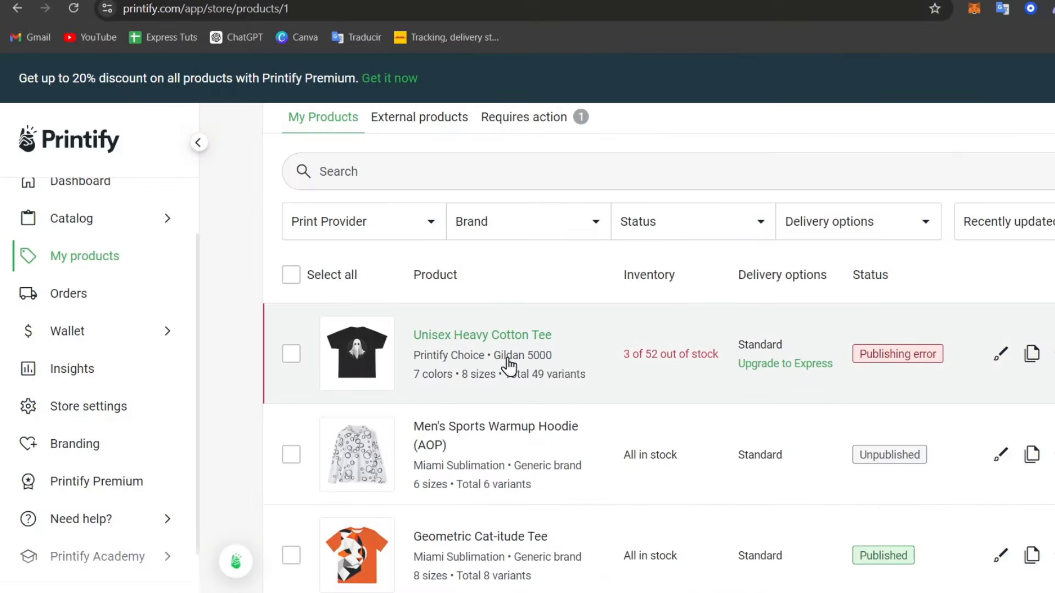
# Copy the title "Unisex Heavy Cotton Tee" from the Printify listing and enter it as the new Stripe product's name
pyautogui.click(767, 332)
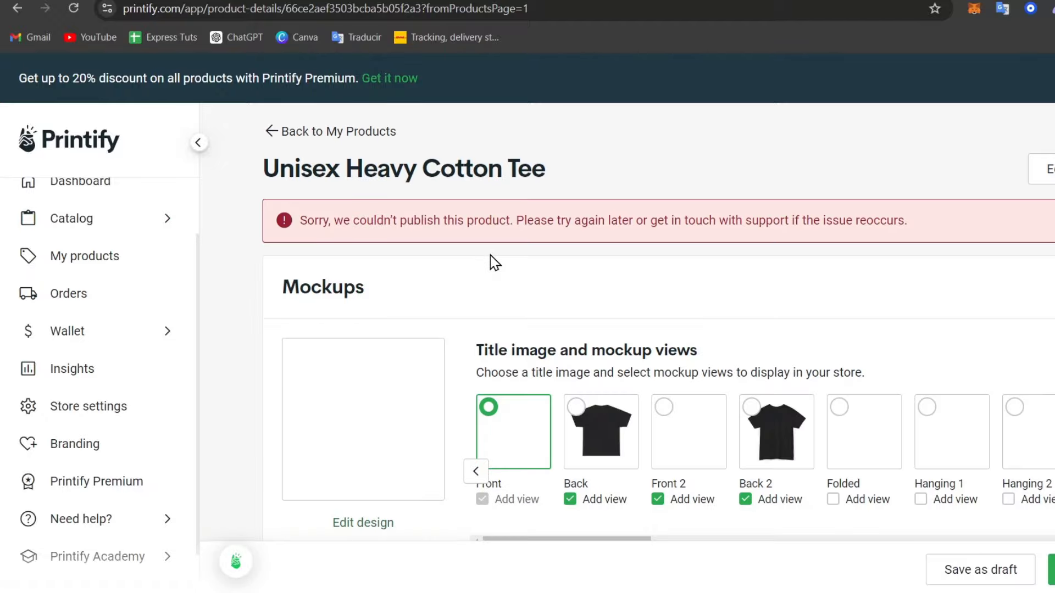
pyautogui.scroll(-6, 494, 262)
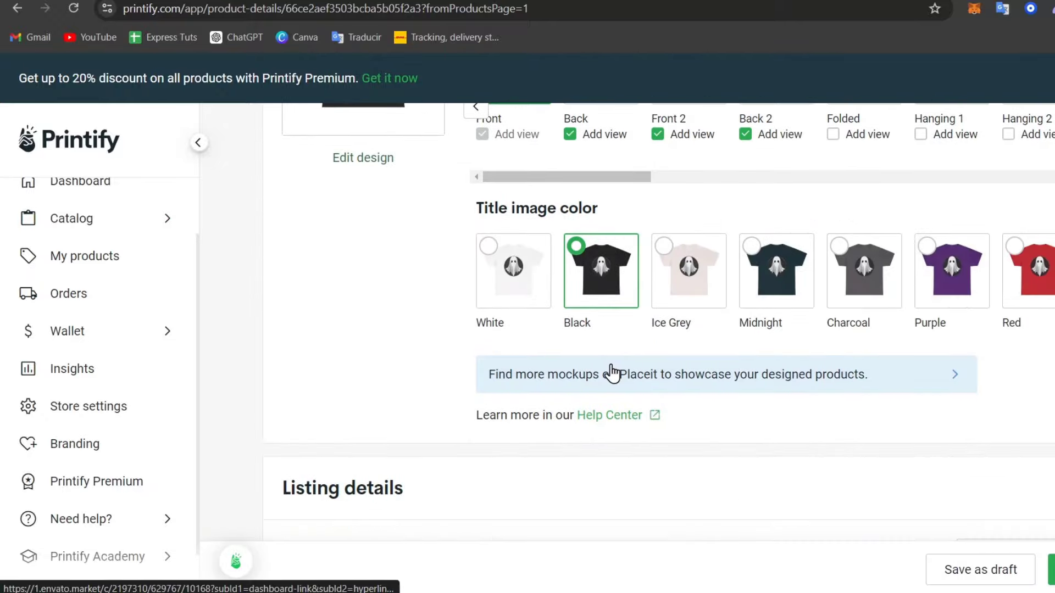
pyautogui.scroll(-3, 610, 372)
pyautogui.tripleClick(456, 437)
pyautogui.hotkey('ctrl', 'c')
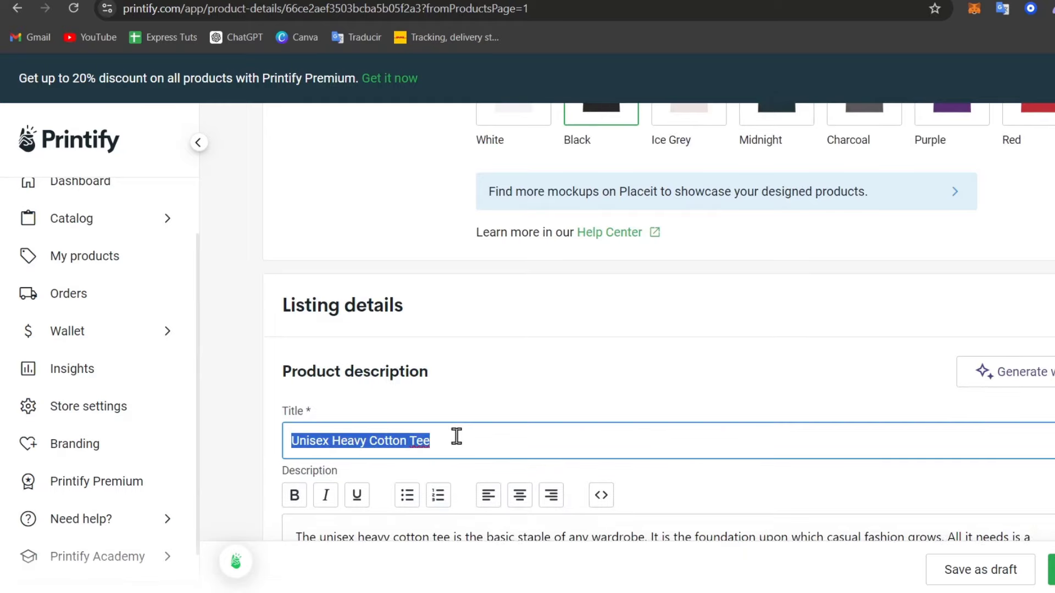
pyautogui.hotkey('ctrl', 'Tab')
pyautogui.hotkey('ctrl', 'Tab')
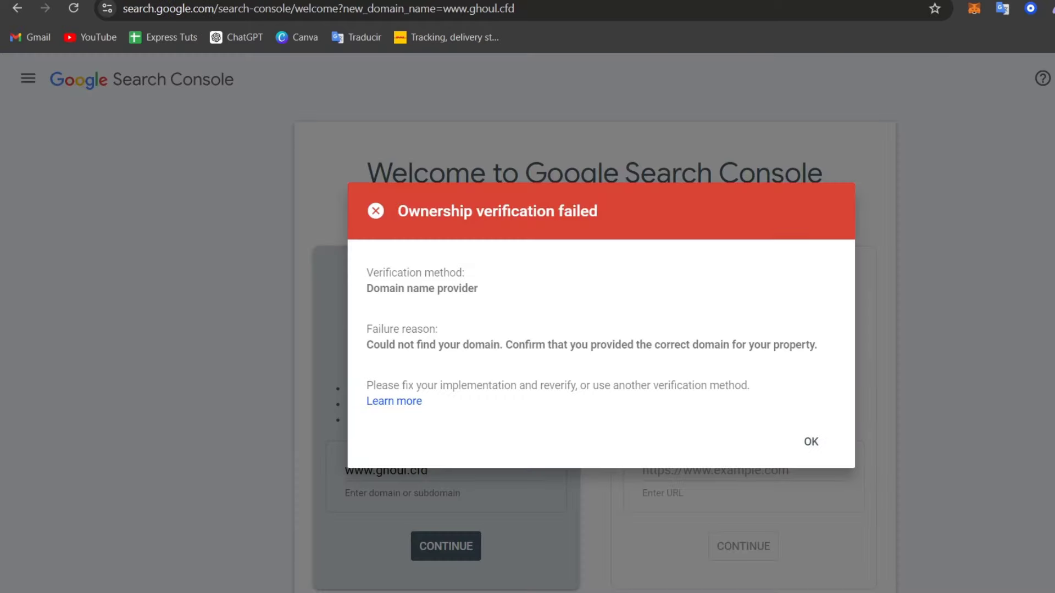
pyautogui.hotkey('ctrl', 'Tab')
pyautogui.hotkey('ctrl', 'v')
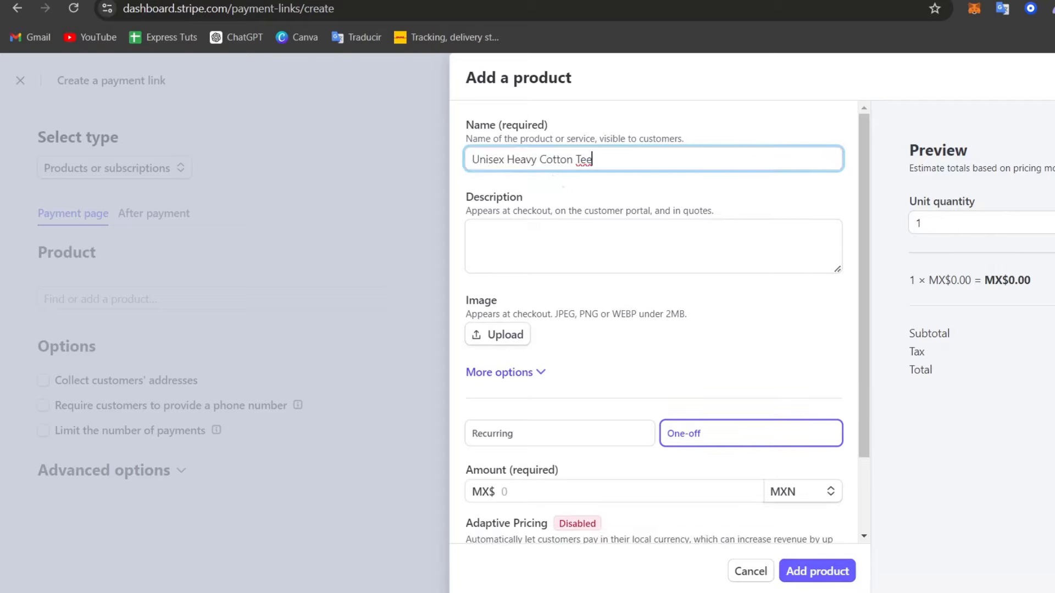
# Upload the ghost T-shirt picture 102005 from the ghoul products folder as the Stripe product's image
pyautogui.hotkey('ctrl', 'Tab')
pyautogui.hotkey('ctrl', 'Tab')
pyautogui.hotkey('ctrl', 'Tab')
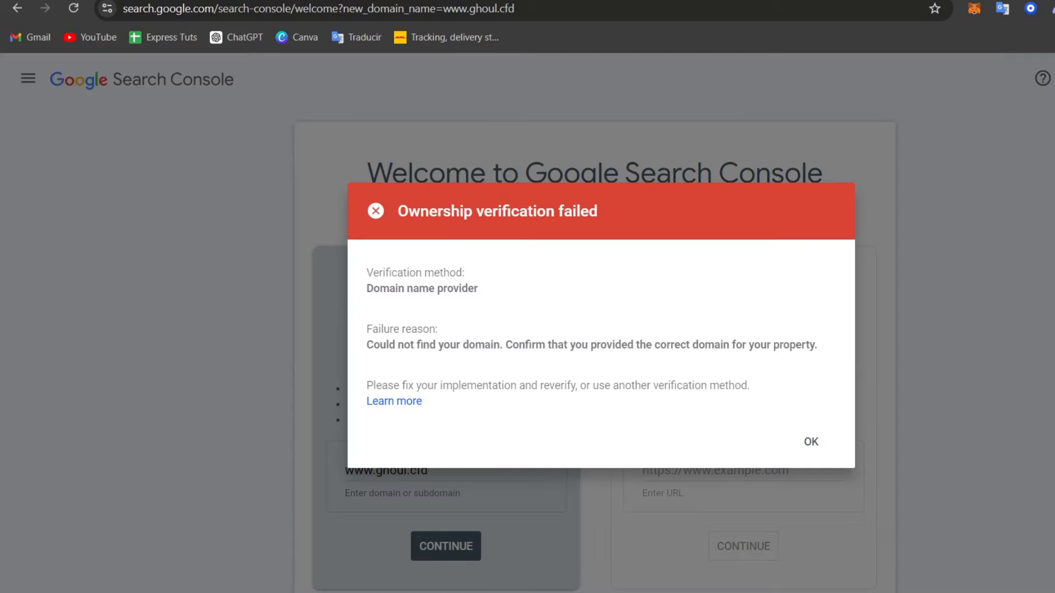
pyautogui.hotkey('ctrl', 'Tab')
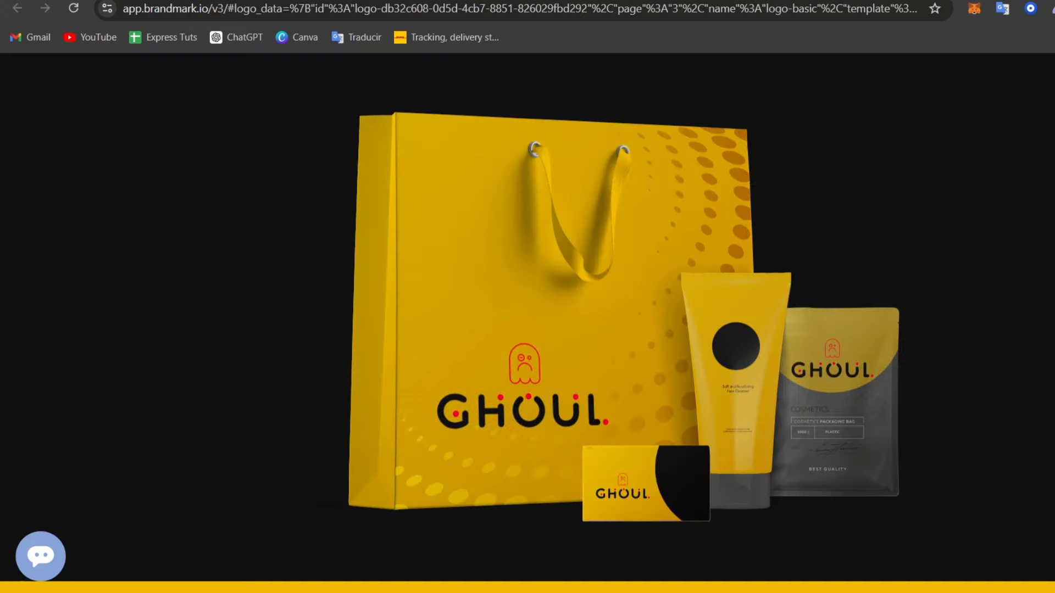
pyautogui.hotkey('ctrl', 'Tab')
pyautogui.hotkey('ctrl', 'Tab')
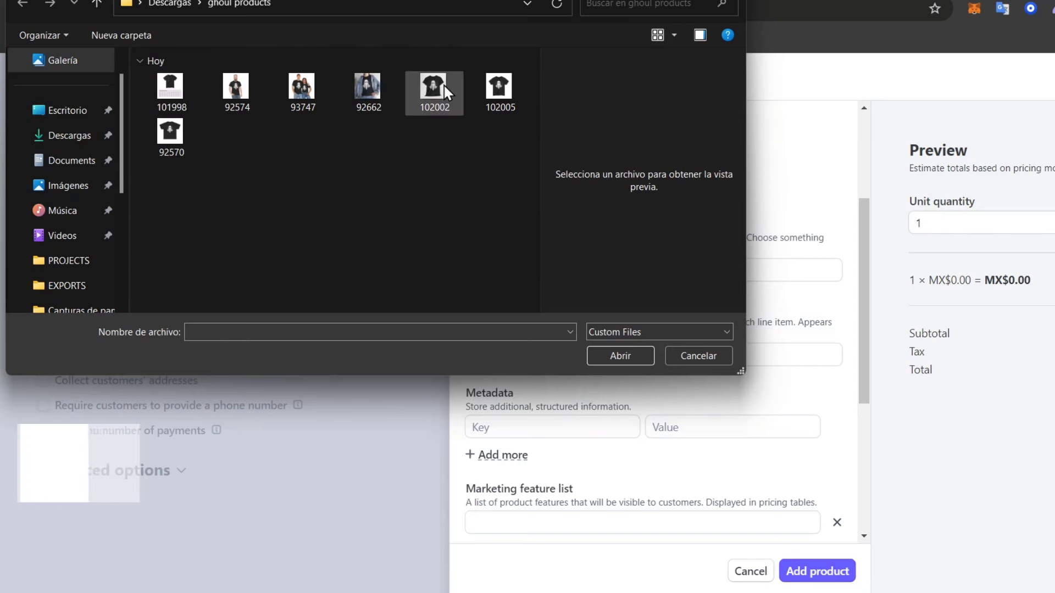
pyautogui.click(499, 91)
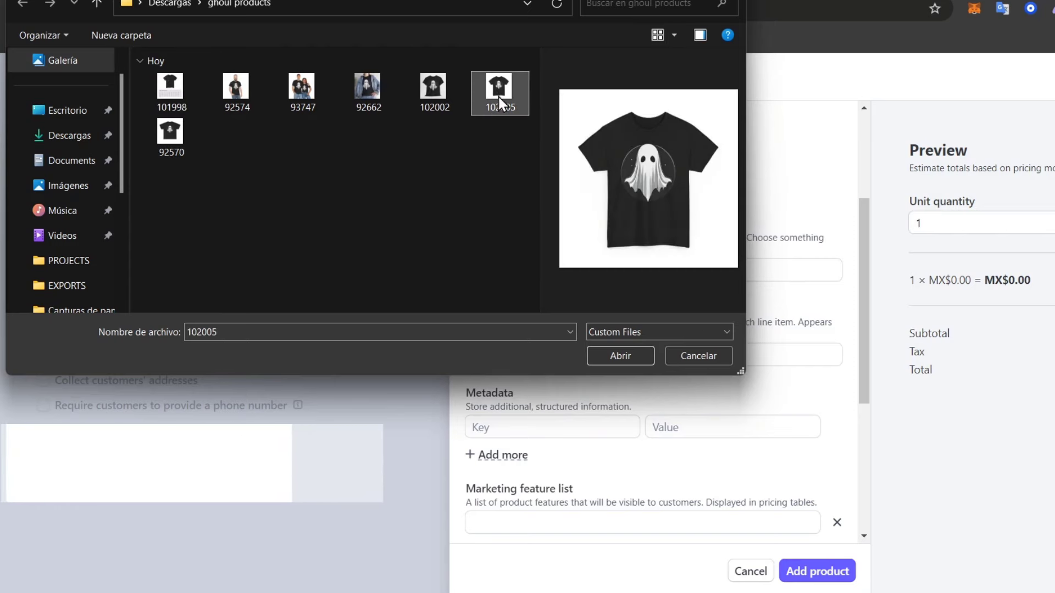
pyautogui.click(638, 360)
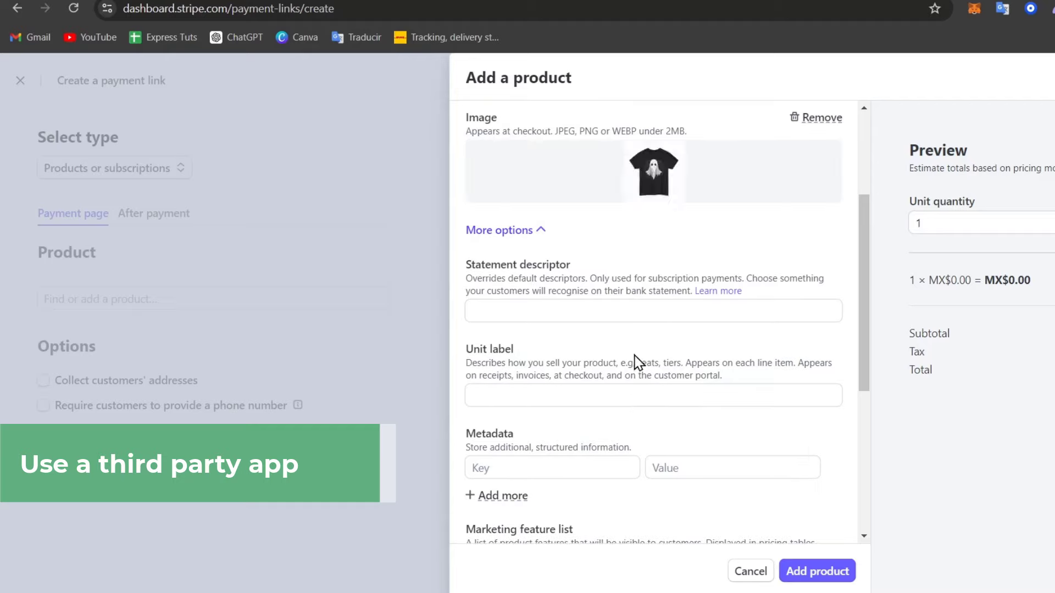
# Enter "GHOUL TEE" as the product's statement descriptor and "GHOUL" as its unit label
pyautogui.click(642, 321)
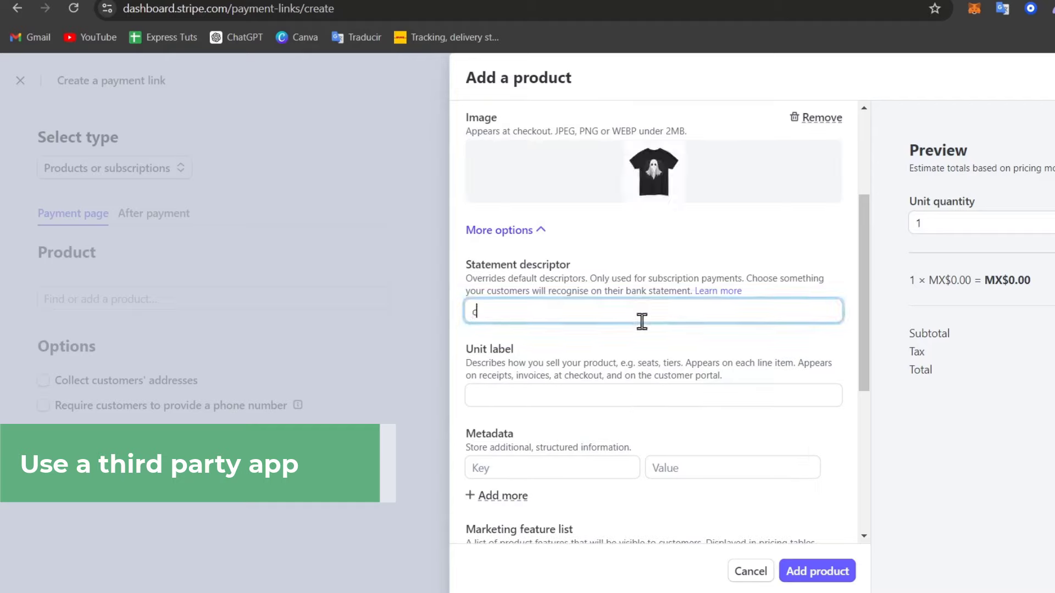
pyautogui.write('c')
pyautogui.press('BackSpace')
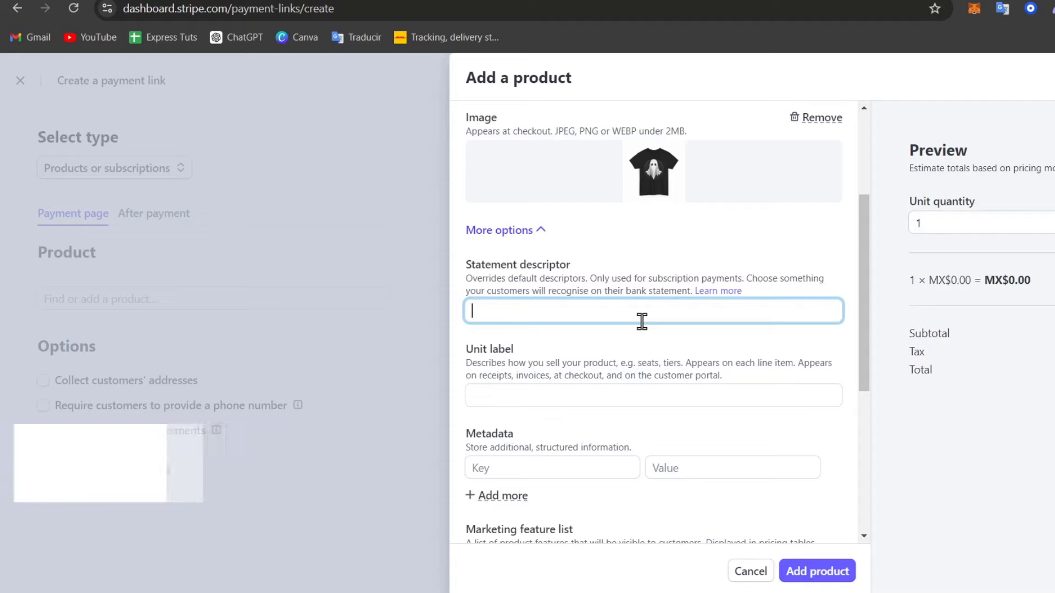
pyautogui.write('T')
pyautogui.press('BackSpace')
pyautogui.write('GHOUL TEE')
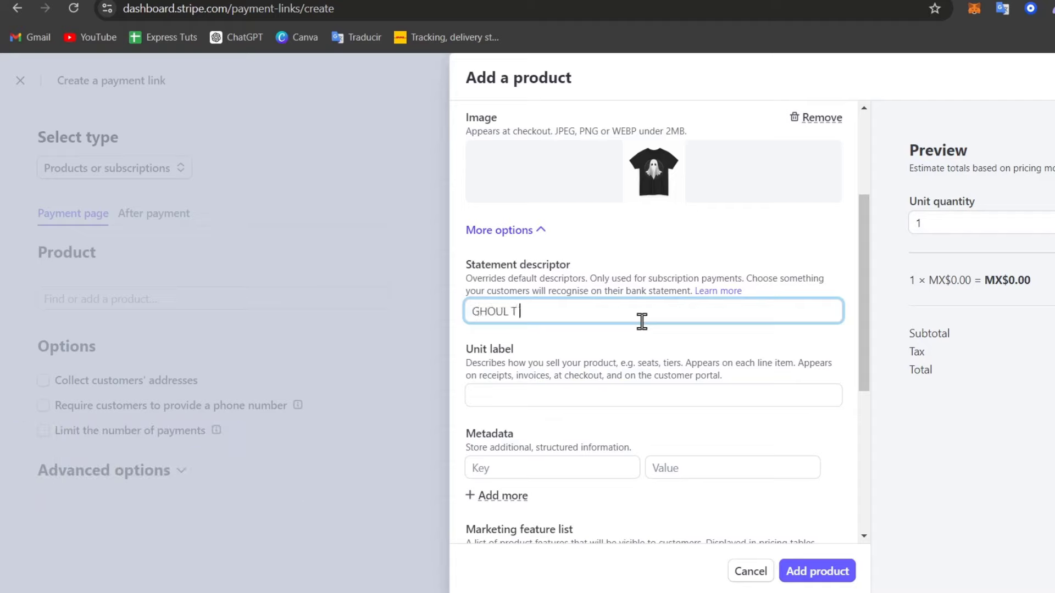
pyautogui.click(688, 390)
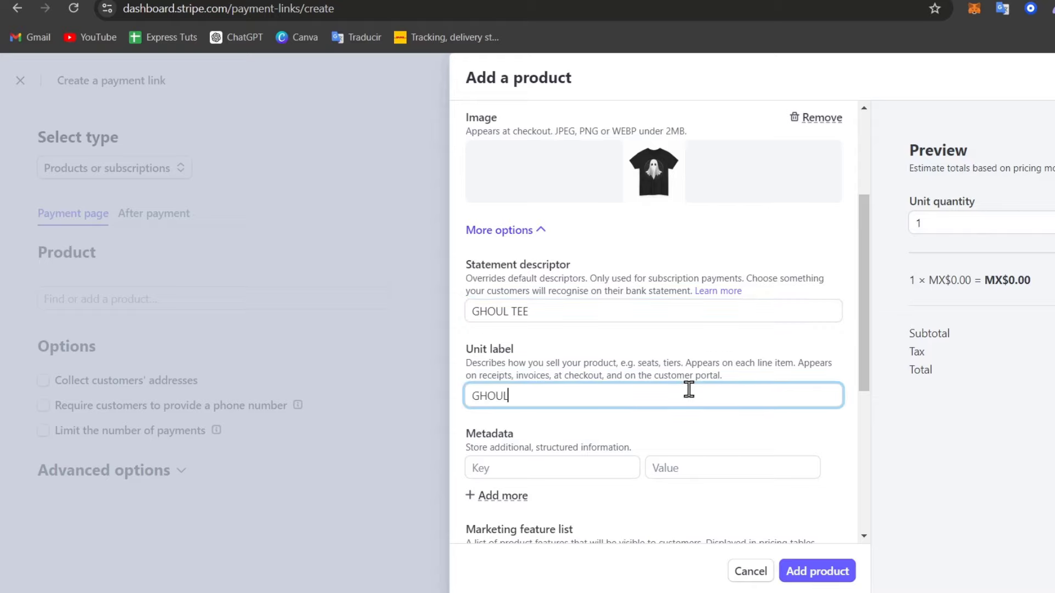
pyautogui.write('GHOUL')
# Set the currency of the product's one-off price to USD - US Dollar
pyautogui.scroll(-3, 688, 390)
pyautogui.scroll(-2, 629, 384)
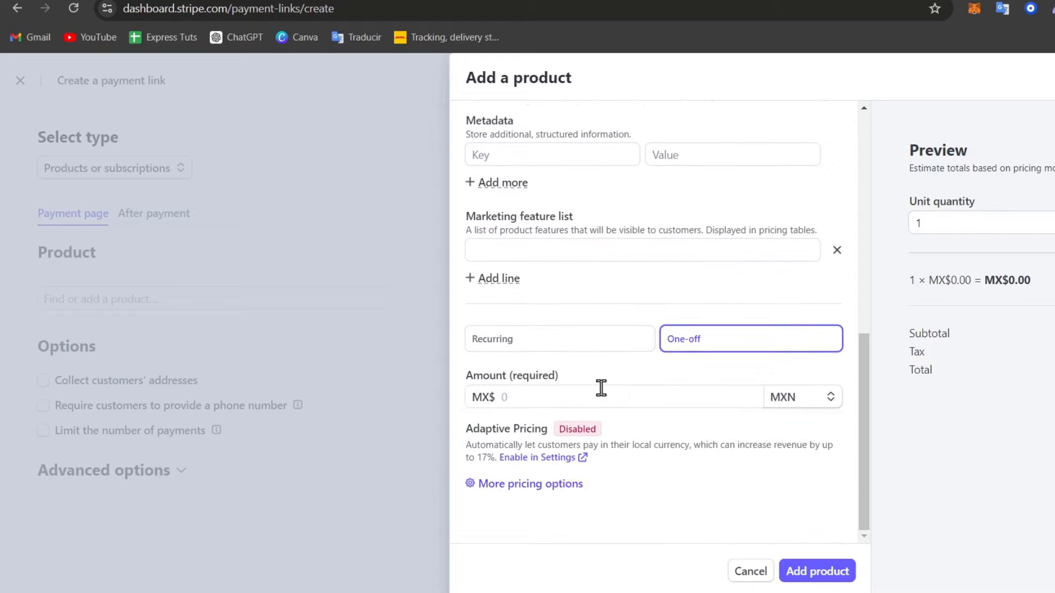
pyautogui.click(759, 400)
pyautogui.click(823, 408)
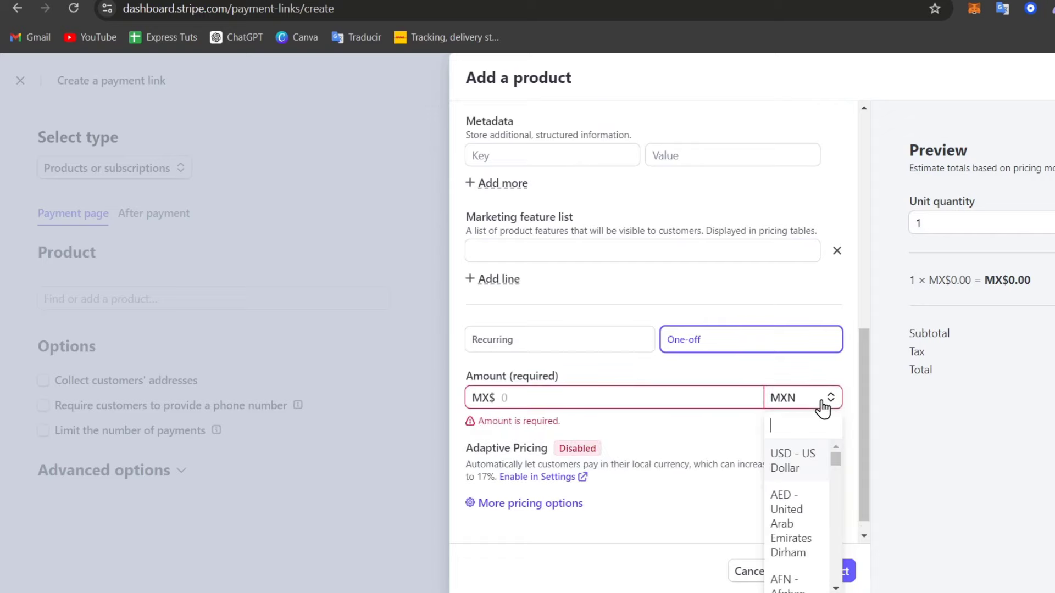
pyautogui.click(812, 453)
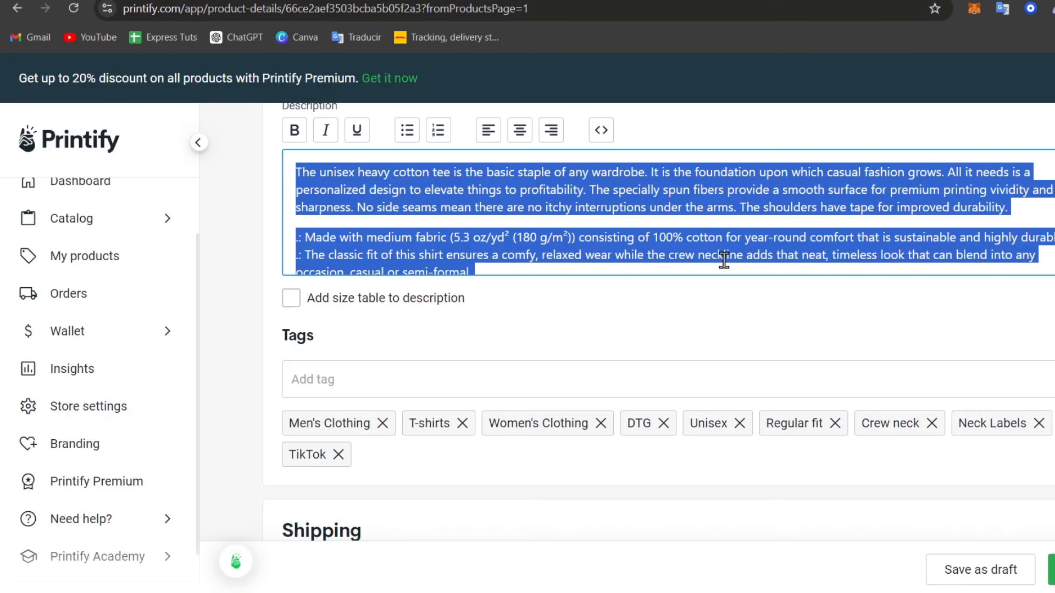
# Switch to the Printify listing and look up the T-shirt's retail price in the pricing section
pyautogui.scroll(-5, 723, 263)
pyautogui.scroll(10, 809, 322)
pyautogui.scroll(-10, 620, 205)
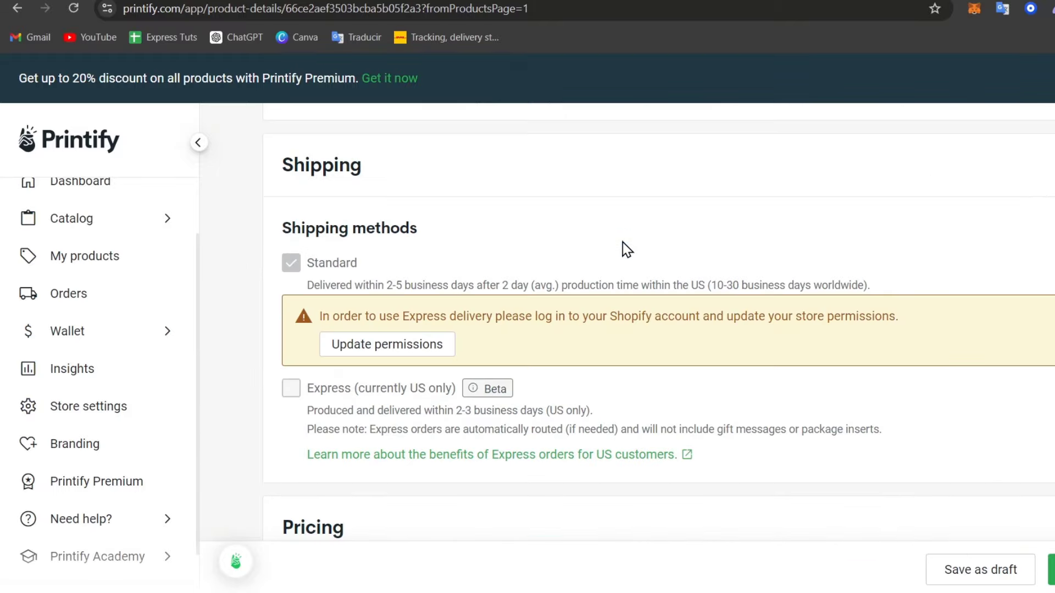
pyautogui.scroll(5, 624, 247)
pyautogui.scroll(-2, 622, 245)
pyautogui.scroll(-10, 636, 282)
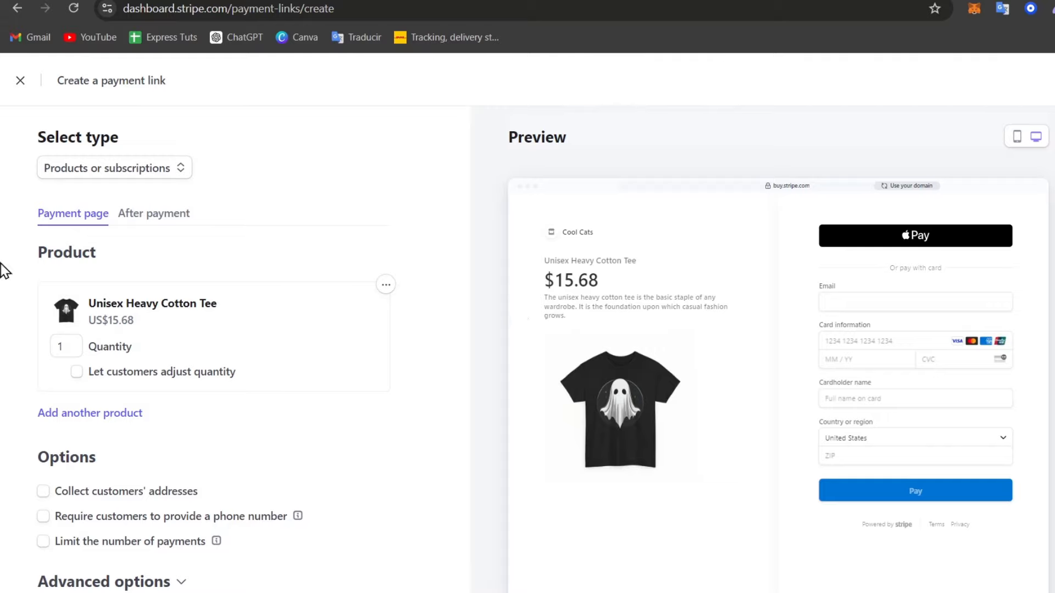
# Review the Unisex Heavy Cotton Tee payment link's options, preview and overview details in Stripe
pyautogui.scroll(-2, 450, 354)
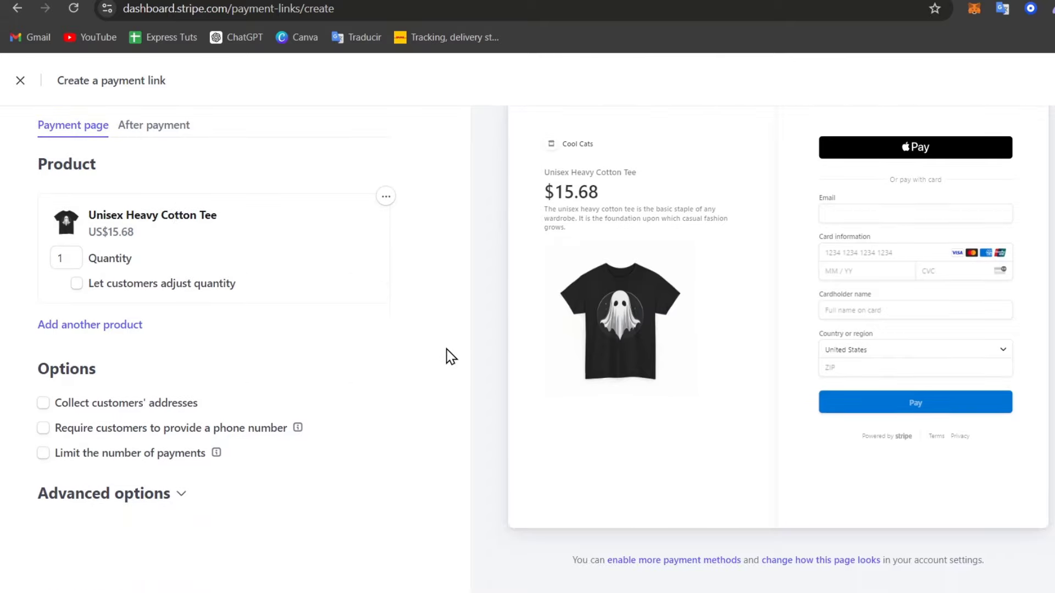
pyautogui.scroll(2, 994, 185)
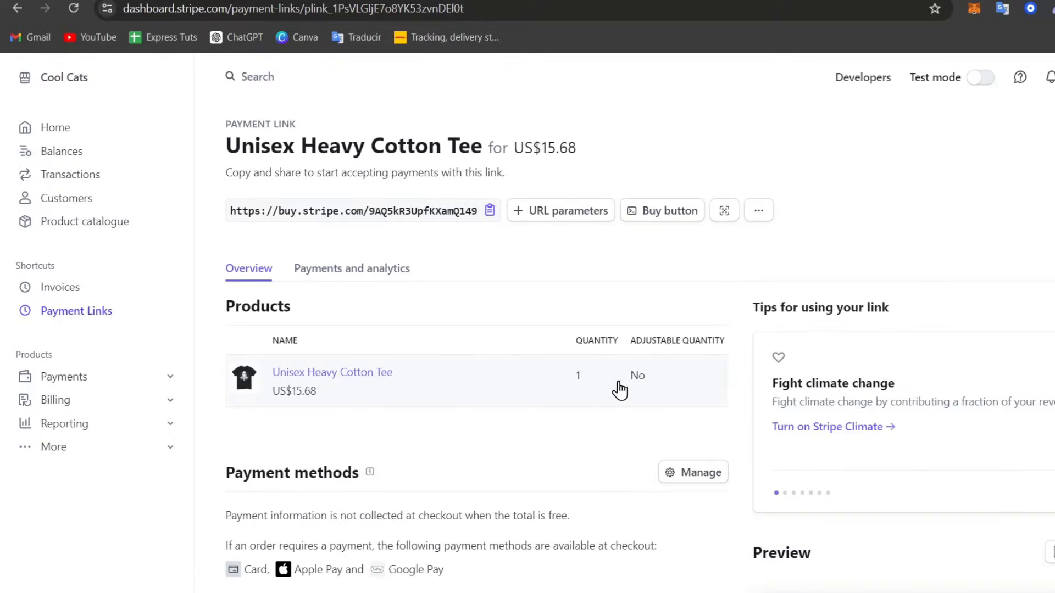
pyautogui.scroll(-3, 619, 389)
pyautogui.scroll(-3, 619, 389)
pyautogui.scroll(6, 619, 389)
# Try the Button layout in the payment link's buy button settings and exit without saving the changes
pyautogui.click(758, 212)
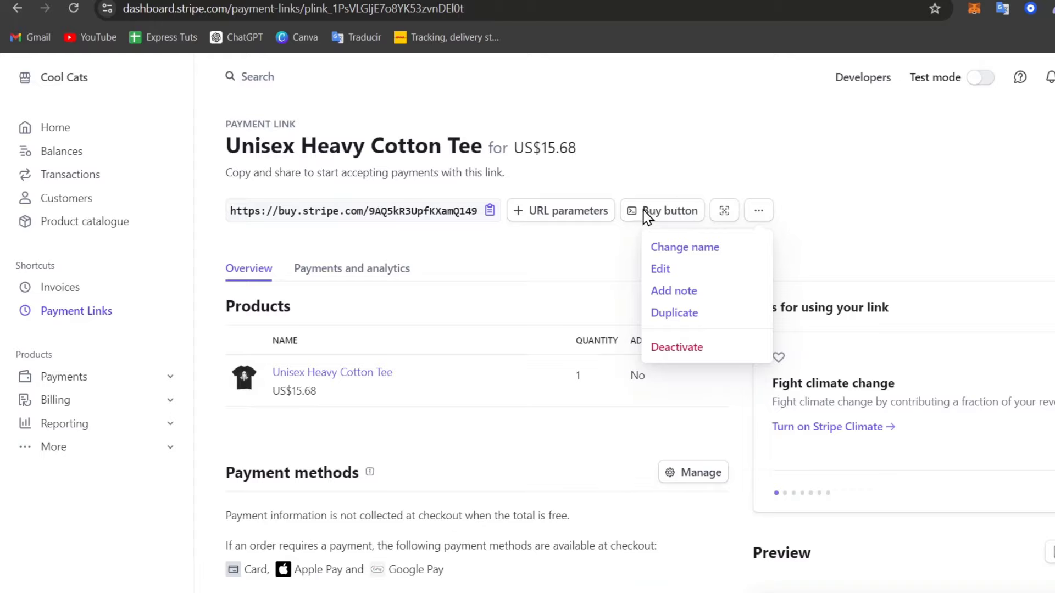
pyautogui.click(670, 215)
pyautogui.click(672, 216)
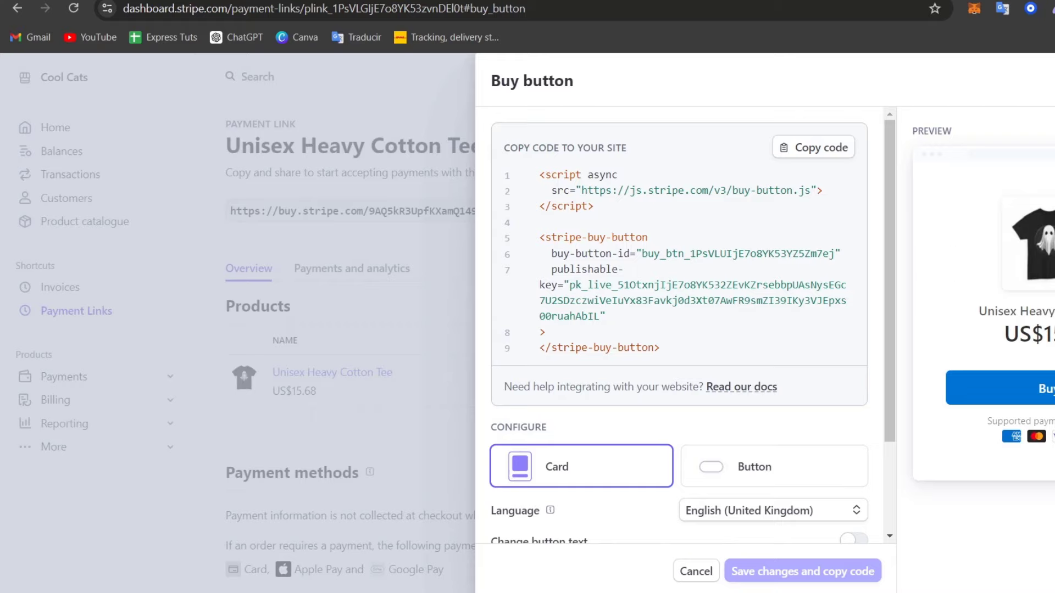
pyautogui.click(772, 476)
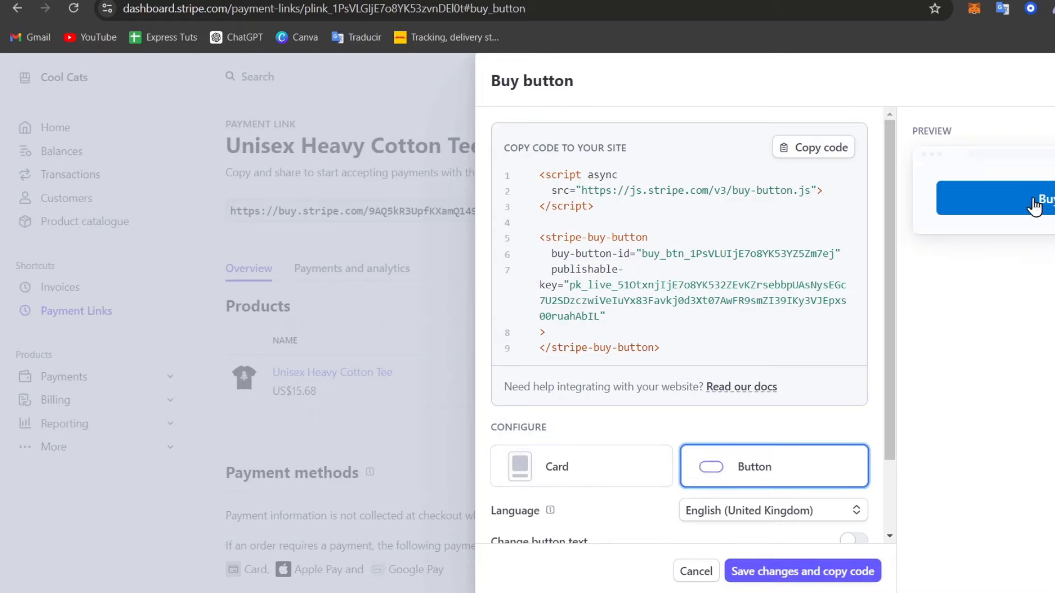
pyautogui.scroll(-2, 822, 378)
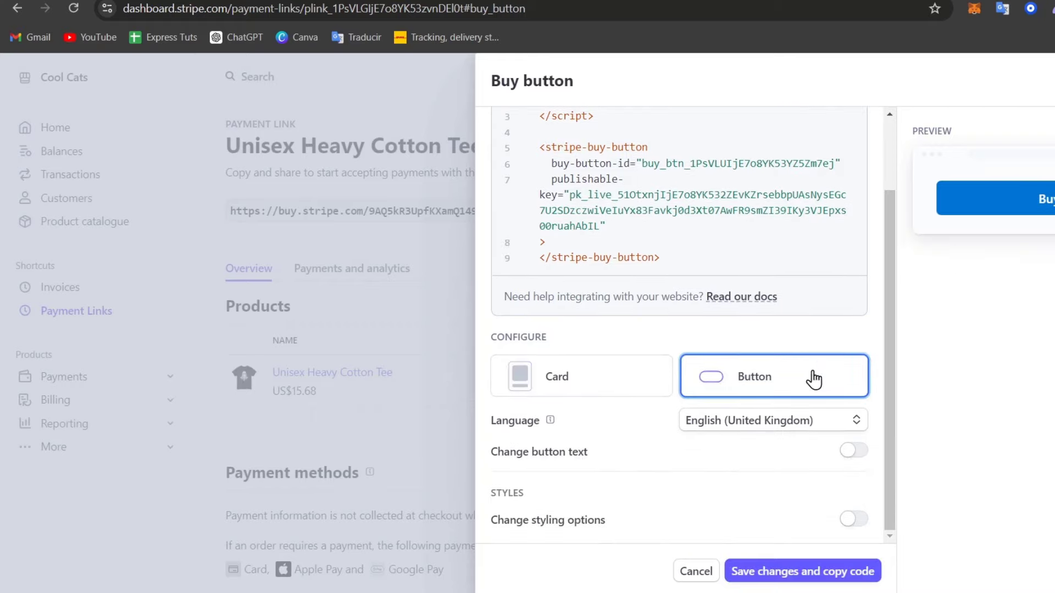
pyautogui.scroll(2, 610, 301)
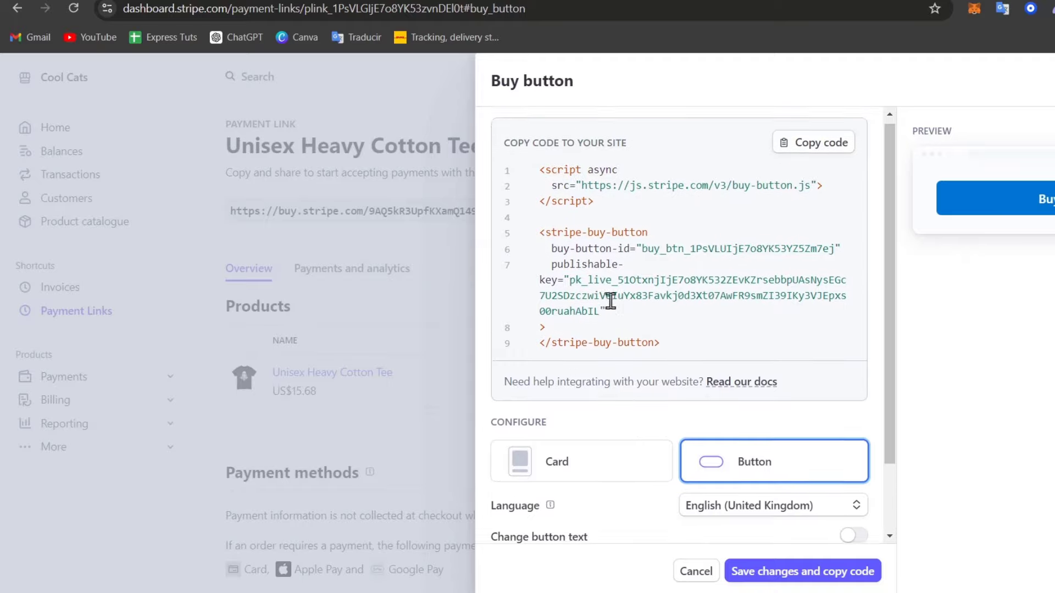
pyautogui.click(697, 573)
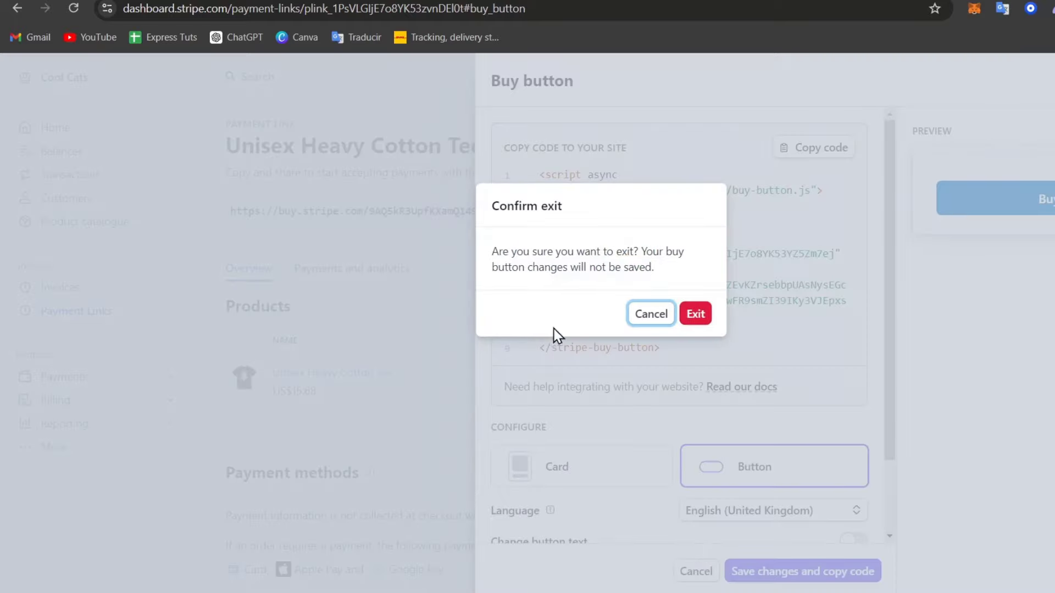
pyautogui.click(694, 320)
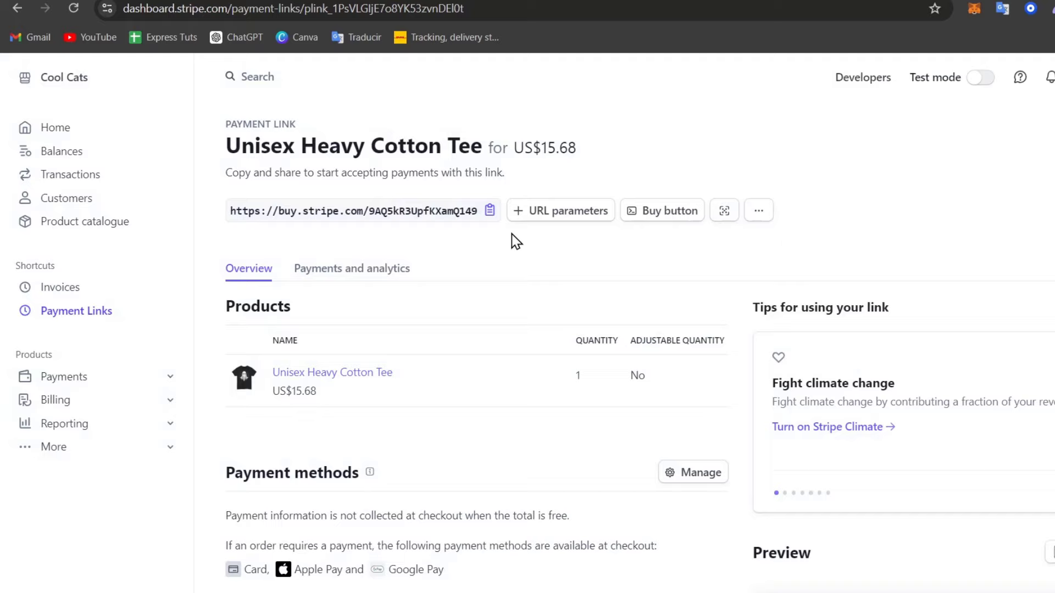
# Copy the Stripe payment link and, in Google Sites, add a content block with one image and text to the Men page
pyautogui.click(408, 212)
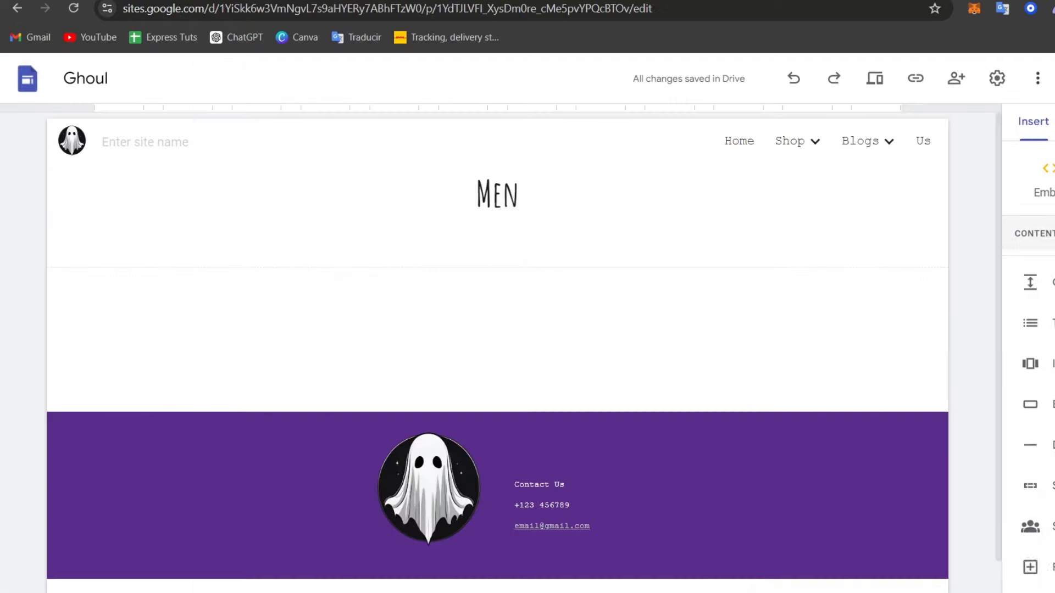
pyautogui.click(1036, 297)
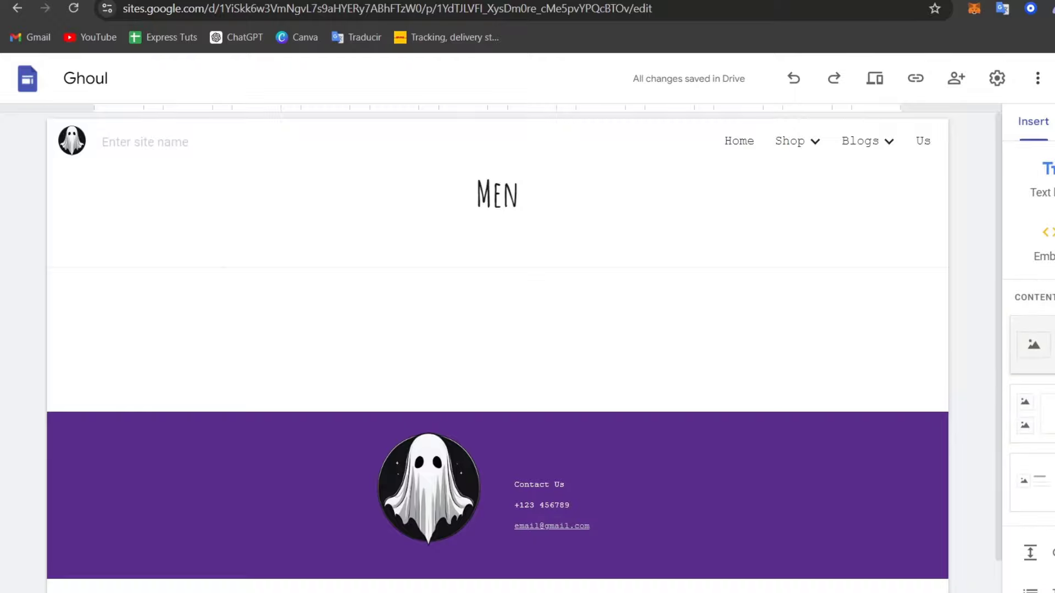
pyautogui.click(1033, 345)
# Upload the ghost T-shirt picture 102002 into the block's image placeholder and uncrop it
pyautogui.moveTo(285, 290)
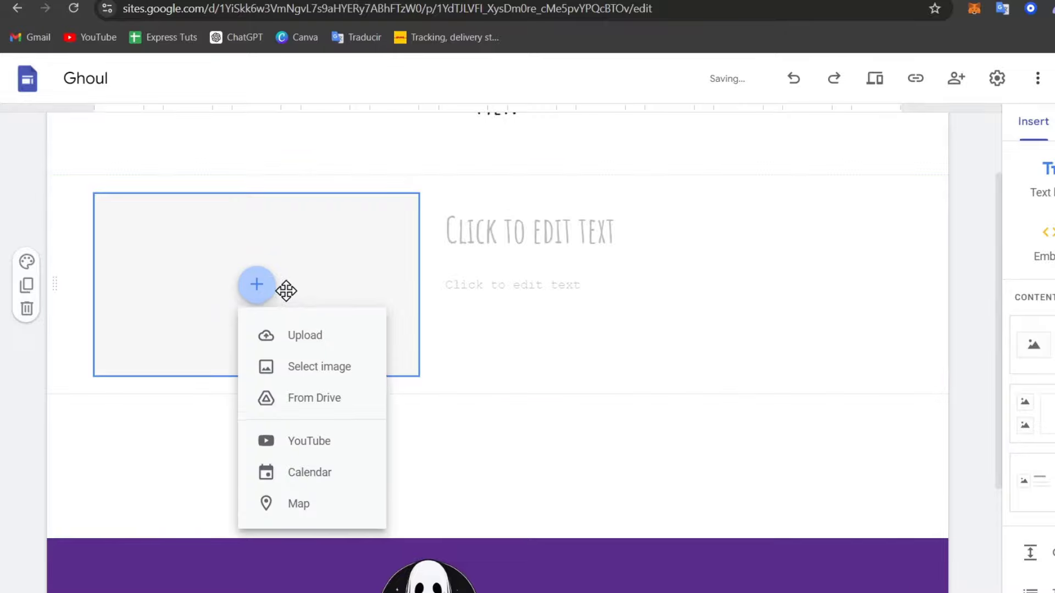
pyautogui.click(330, 335)
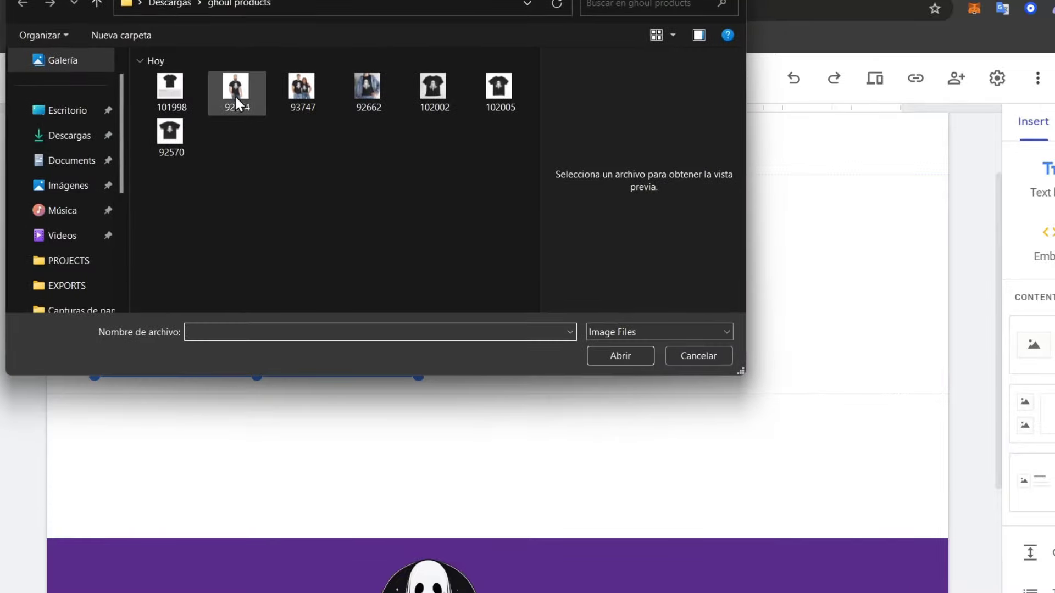
pyautogui.click(430, 95)
pyautogui.click(626, 354)
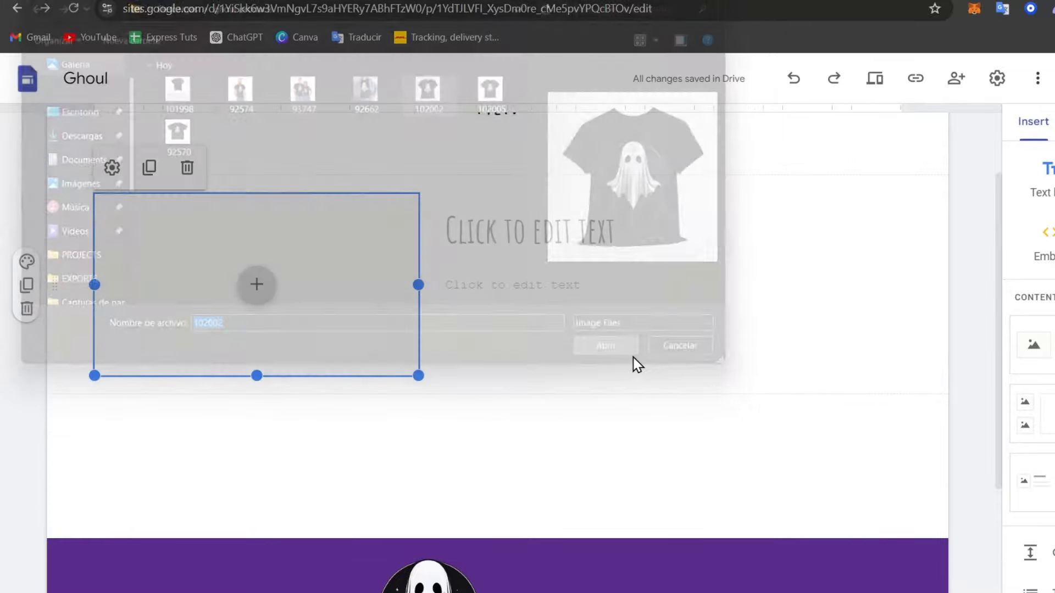
pyautogui.click(157, 168)
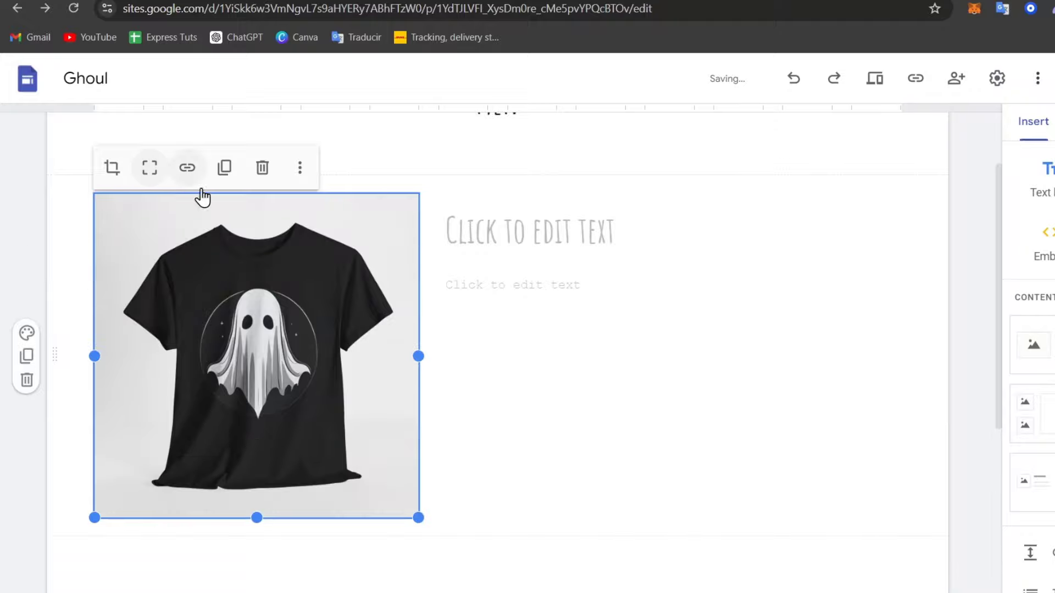
# Insert a "Buy now" button linked to the copied Stripe payment link and place it below the text beside the T-shirt picture
pyautogui.click(536, 222)
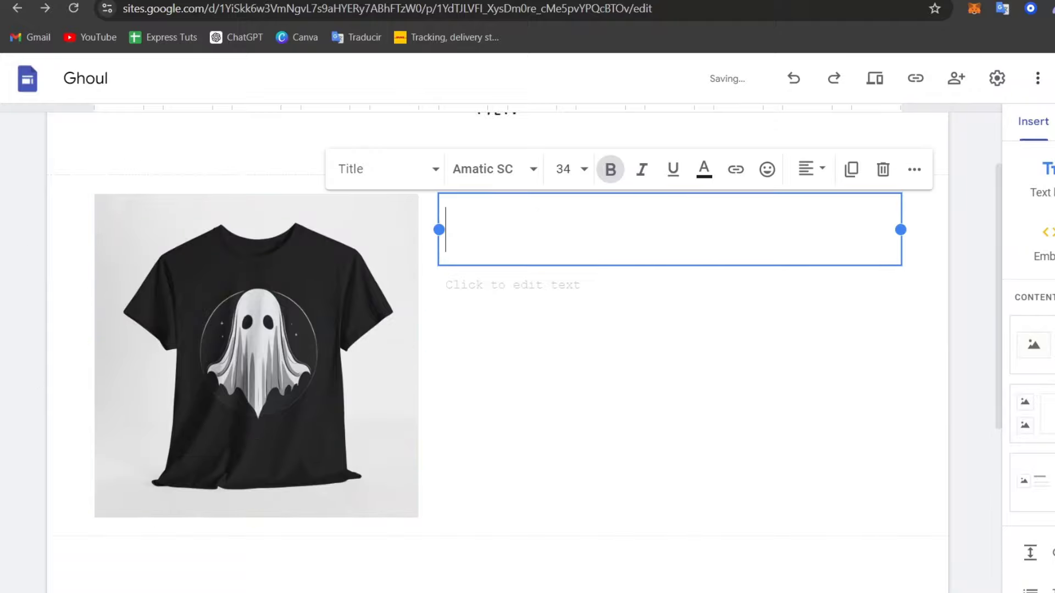
pyautogui.click(586, 388)
pyautogui.scroll(-10, 1033, 341)
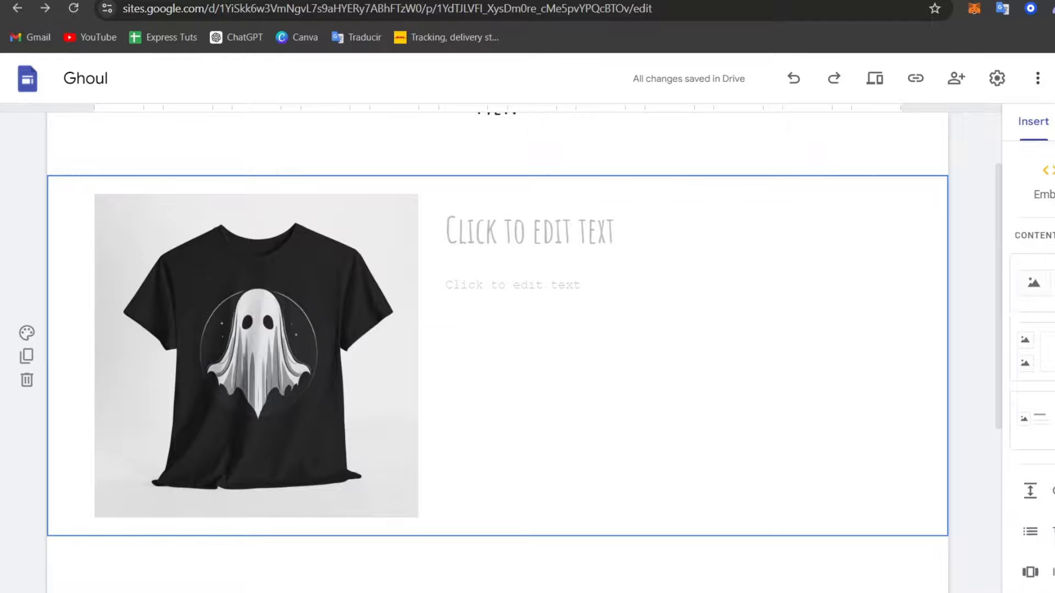
pyautogui.scroll(3, 1030, 330)
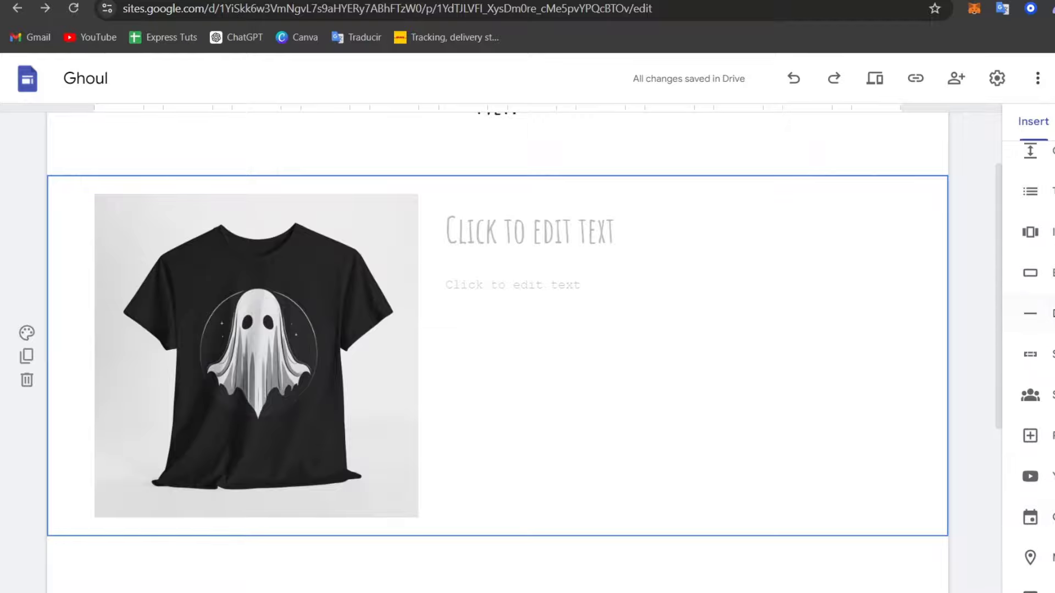
pyautogui.click(1031, 273)
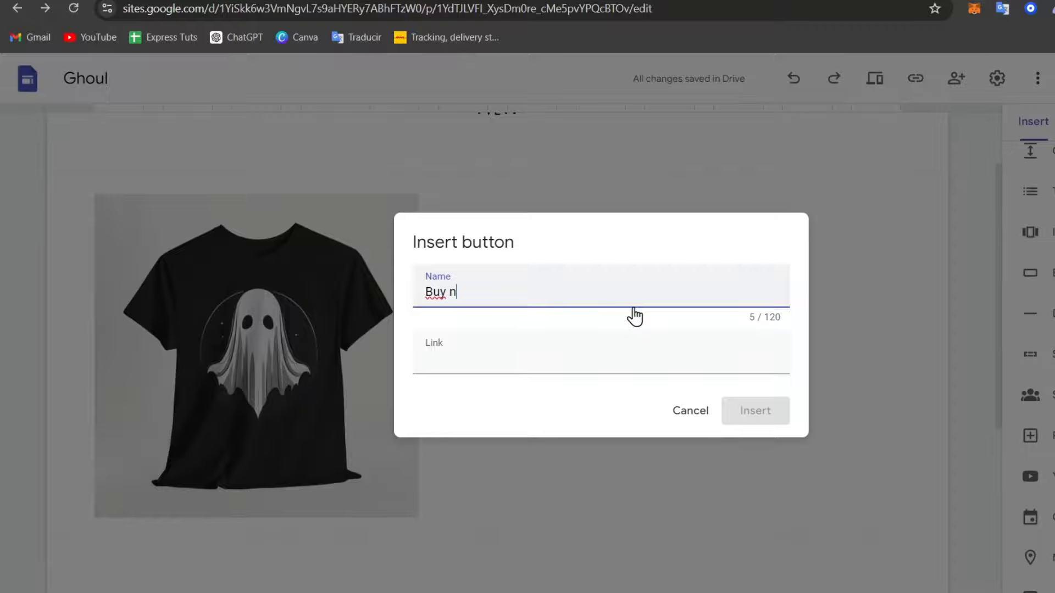
pyautogui.click(621, 347)
pyautogui.write('https://buy.stripe.com/9AQ5kR3UpfKXamQ149')
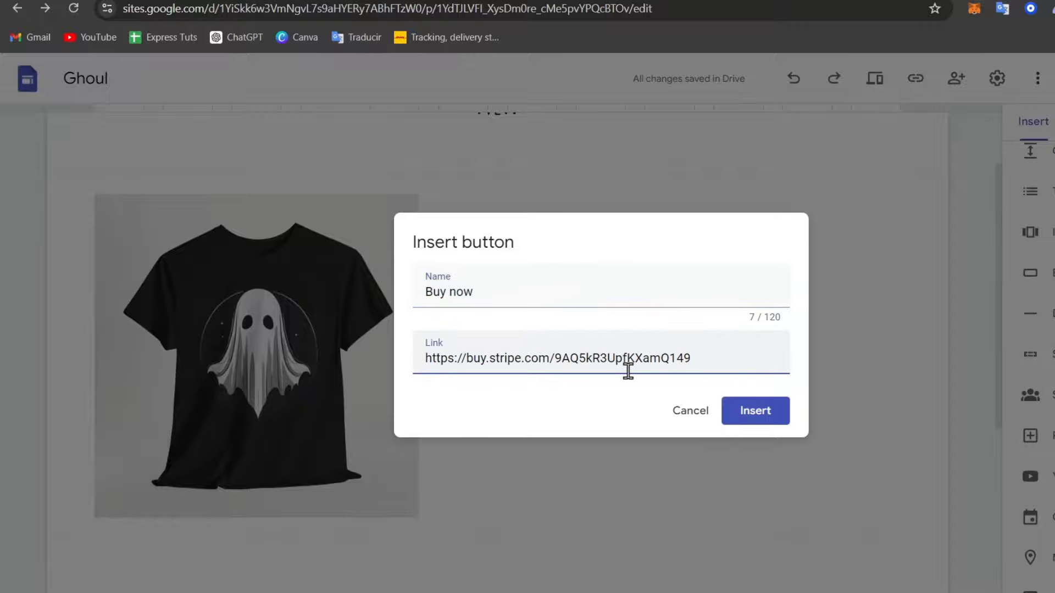
pyautogui.click(729, 409)
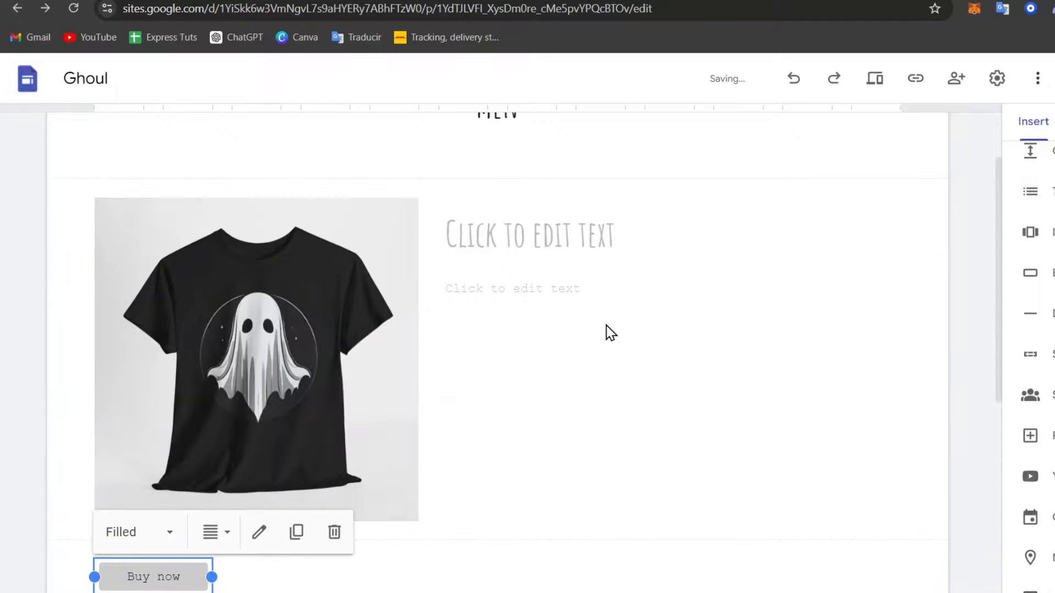
pyautogui.moveTo(119, 581); pyautogui.dragTo(632, 426)
# Copy the product title "Unisex Heavy Cotton Tee" from Printify and paste it as the heading beside the T-shirt picture in Google Sites
pyautogui.click(652, 320)
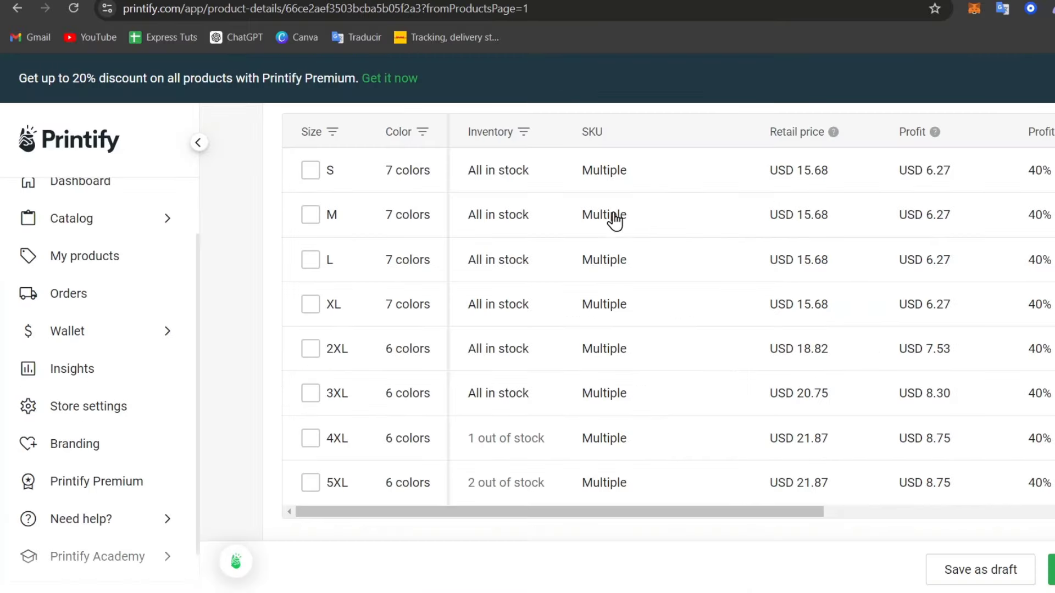
pyautogui.scroll(15, 600, 231)
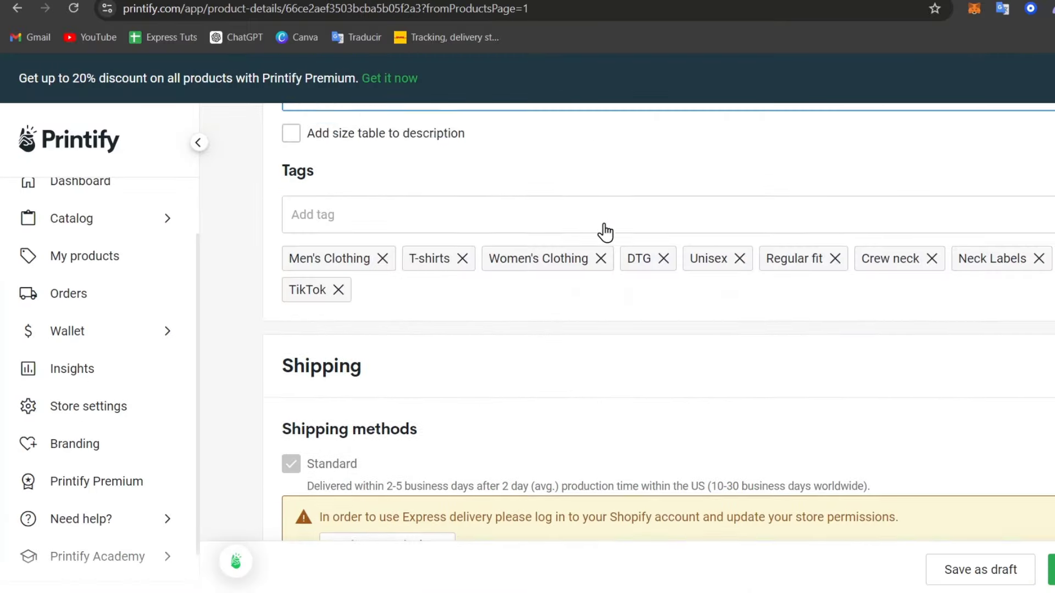
pyautogui.scroll(8, 604, 231)
pyautogui.scroll(-10, 653, 409)
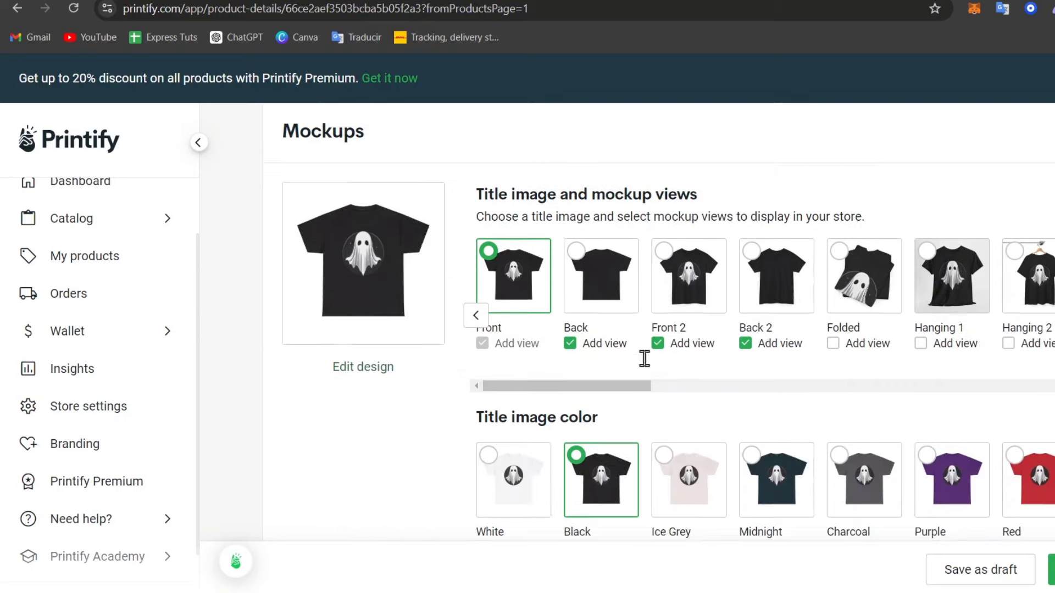
pyautogui.tripleClick(613, 431)
pyautogui.hotkey('ctrl', 'c')
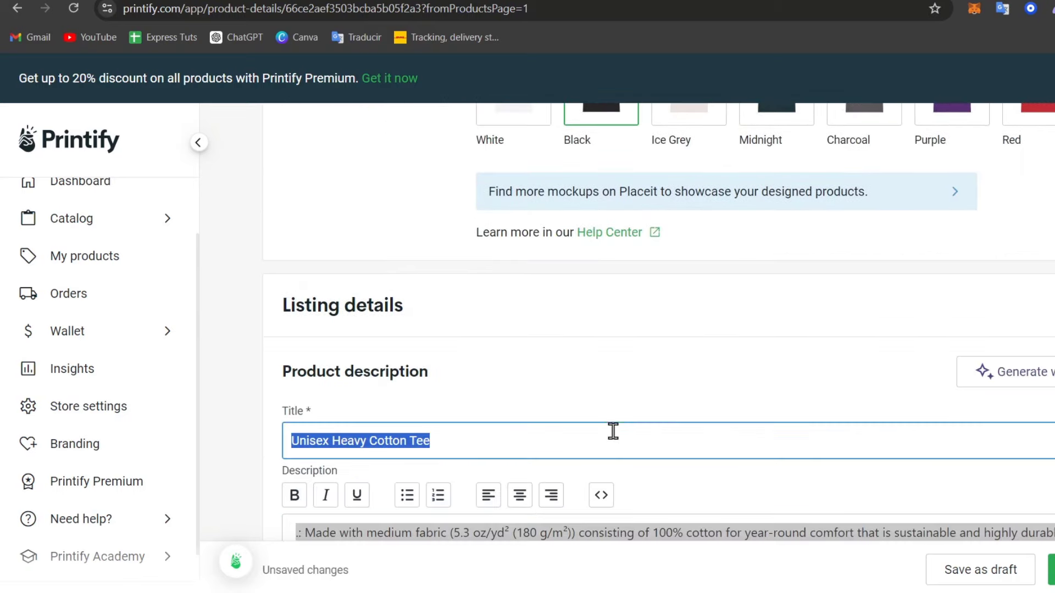
pyautogui.hotkey('ctrl', 'Tab')
pyautogui.hotkey('ctrl', 'Tab')
pyautogui.hotkey('ctrl', 'Tab')
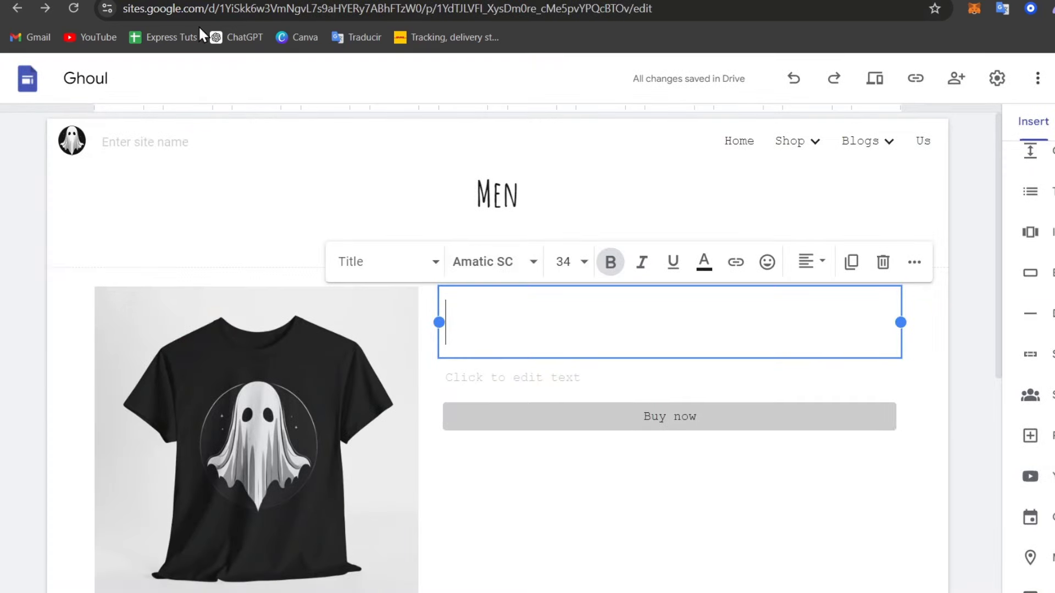
pyautogui.hotkey('ctrl', 'v')
# Copy the full product description from Printify and paste it into the text placeholder under the heading in Google Sites
pyautogui.hotkey('ctrl', 'shift', 'Tab')
pyautogui.hotkey('ctrl', 'shift', 'Tab')
pyautogui.hotkey('ctrl', 'shift', 'Tab')
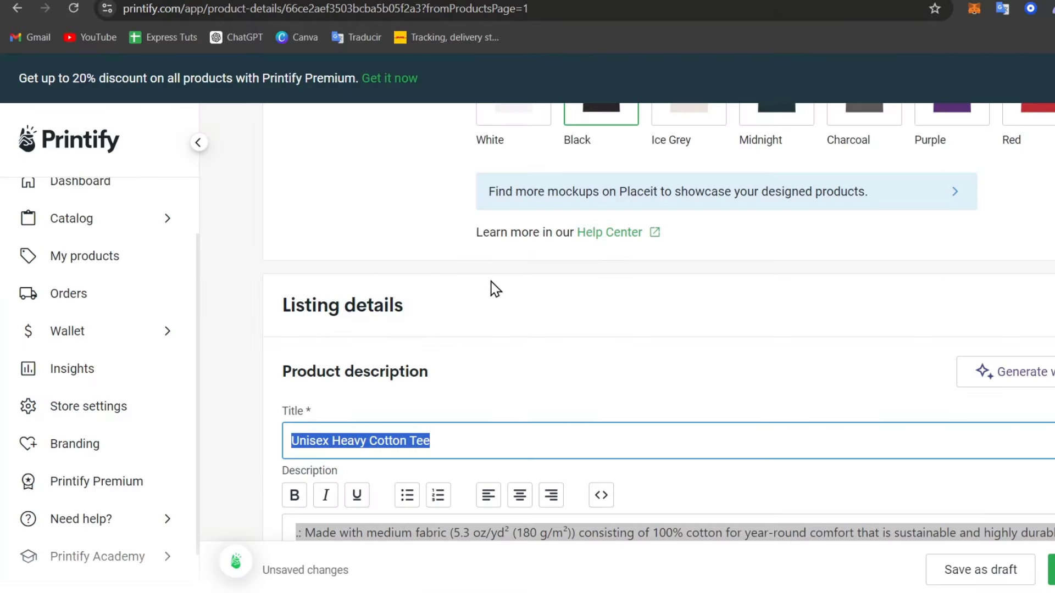
pyautogui.scroll(-6, 547, 425)
pyautogui.click(604, 219)
pyautogui.hotkey('ctrl', 'a')
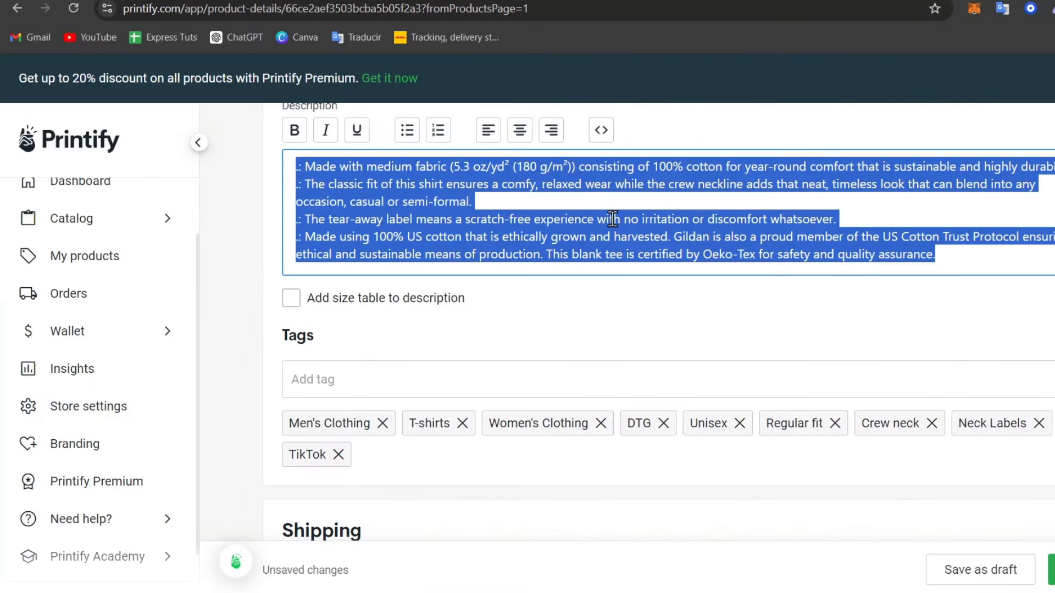
pyautogui.hotkey('ctrl', 'Tab')
pyautogui.hotkey('ctrl', 'Tab')
pyautogui.hotkey('ctrl', 'Tab')
pyautogui.write('The unisex heavy cotton tee is the basic staple of any wardrobe. It is the foundation upon which casual fashion grows. All it needs is a personalized design to elevate things to profitability. The specially spun fibers provide a smooth surface for premium printing vividity and sharpness. No side seams mean there are no itchy interruptions under the arms. The shoulders have tape for improved durability. .: Made with medium fabric (5.3 oz/yd² (180 g/m²)) consisting of 100% cotton for year-round comfort that is sustainable and highly durable. .: The classic fit of this shirt ensures a comfy, relaxed wear while the crew neckline adds that neat, timeless look that can blend into any occasion, casual or semi-formal. .: The tear-away label means a scratch-free experience with no irritation or discomfort whatsoever. .: Made using 100% US cotton that is ethically grown and harvested. Gildan is also a proud member of the US Cotton Trust Protocol ensuring ethical and sustainable means of production. This blank tee is certified by Oeko-Tex for safety and quality assurance.')
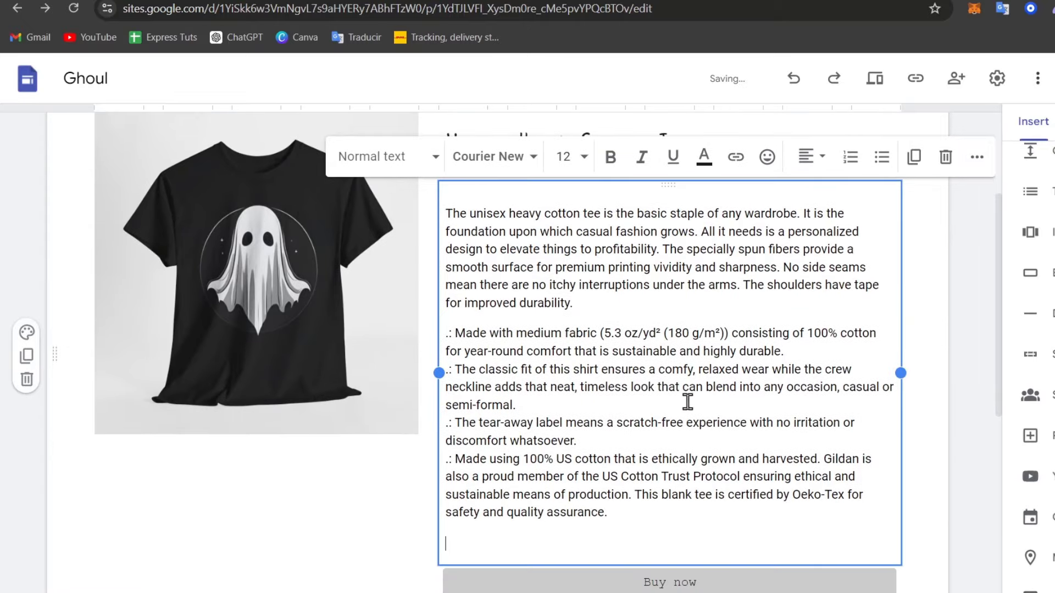
pyautogui.click(937, 356)
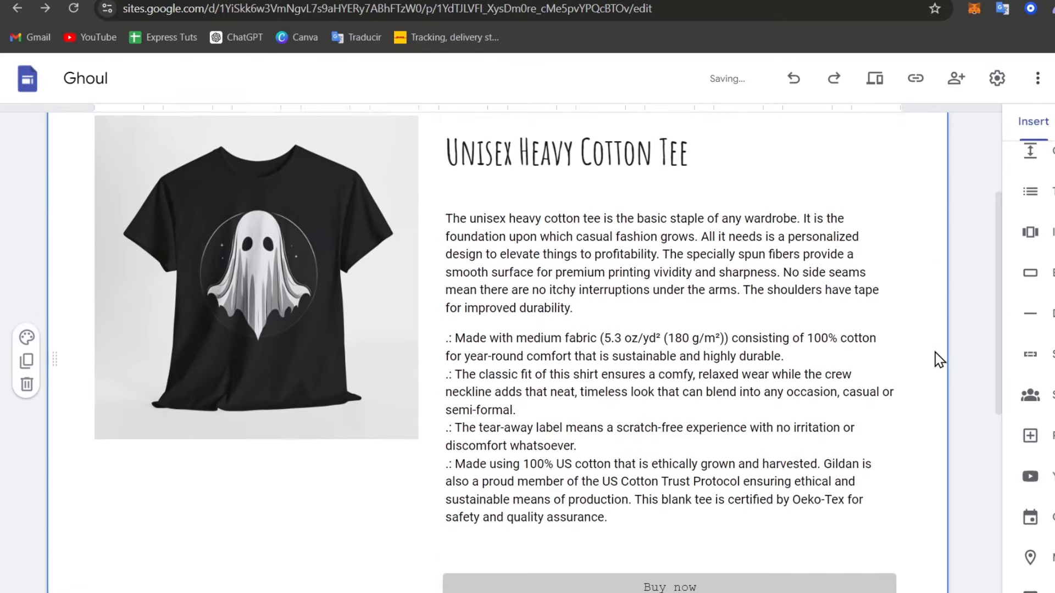
# Start an image carousel and upload all seven T-shirt pictures from the ghoul products folder
pyautogui.click(316, 340)
pyautogui.click(313, 476)
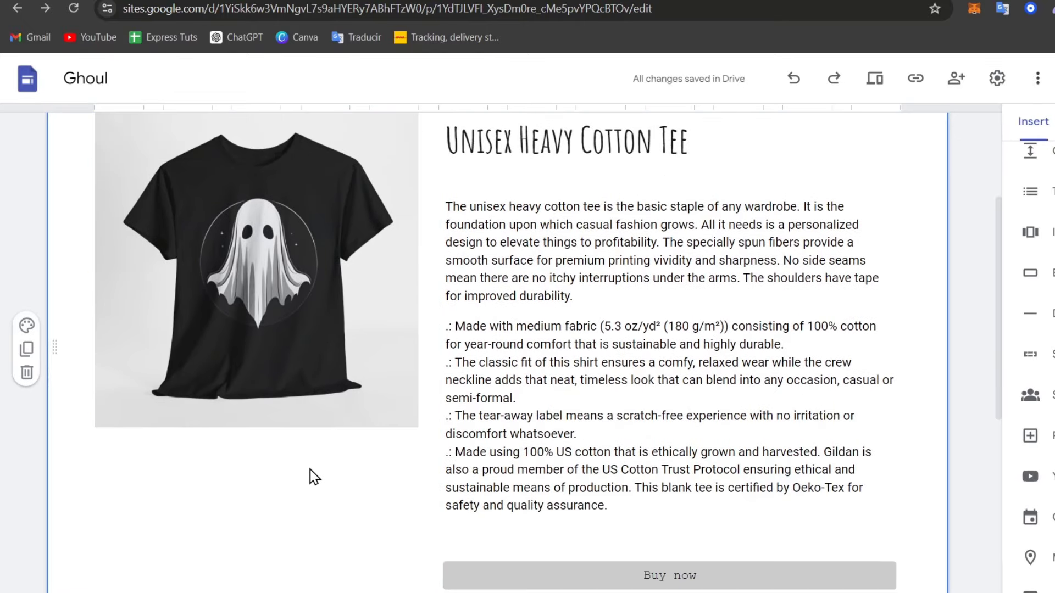
pyautogui.click(1031, 233)
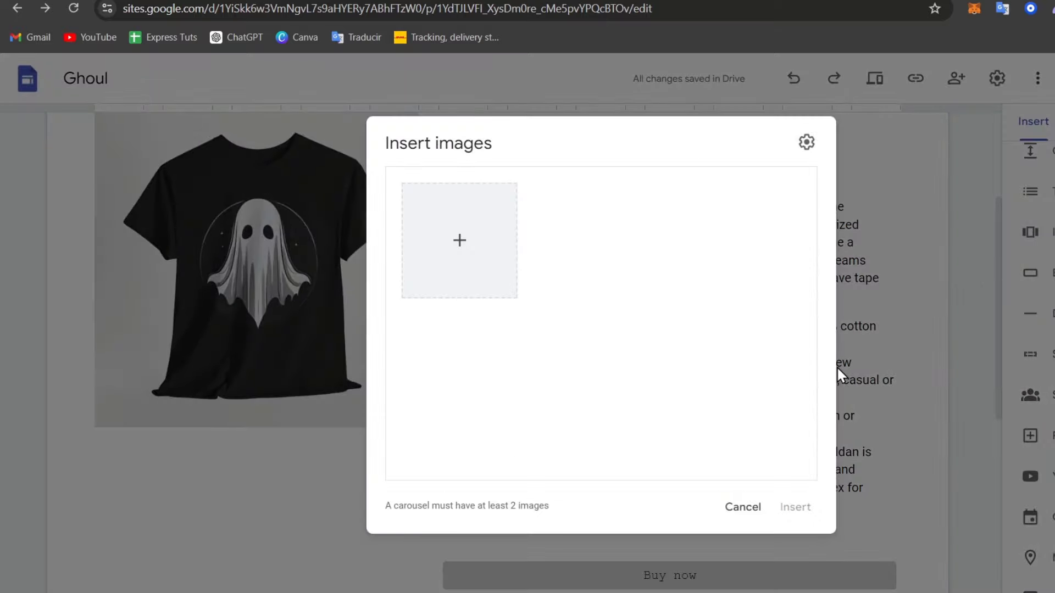
pyautogui.click(460, 240)
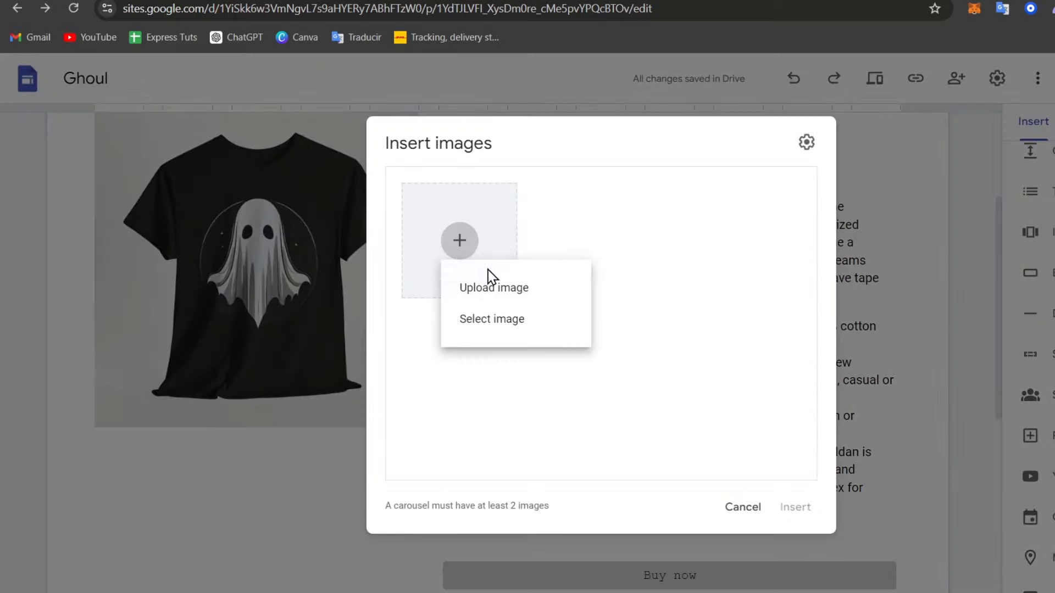
pyautogui.click(516, 296)
pyautogui.moveTo(486, 212); pyautogui.dragTo(134, 67)
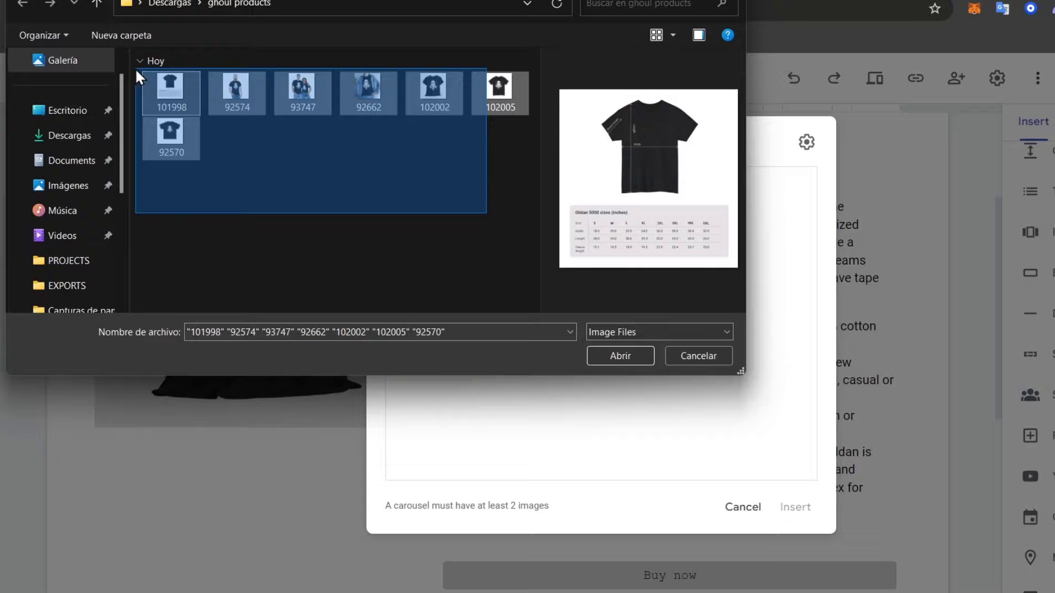
pyautogui.click(625, 355)
pyautogui.scroll(-2, 692, 397)
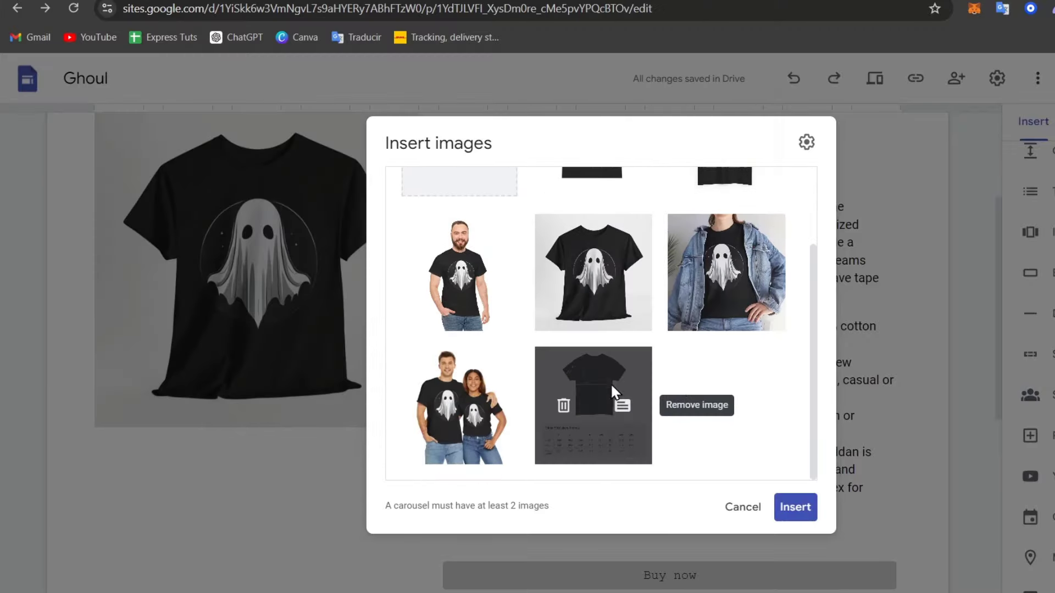
# Arrange the carousel images with the grey-background ghost T-shirt first and the size chart last, removing the flat front-view shirt
pyautogui.moveTo(613, 352); pyautogui.dragTo(596, 383)
pyautogui.scroll(3, 632, 374)
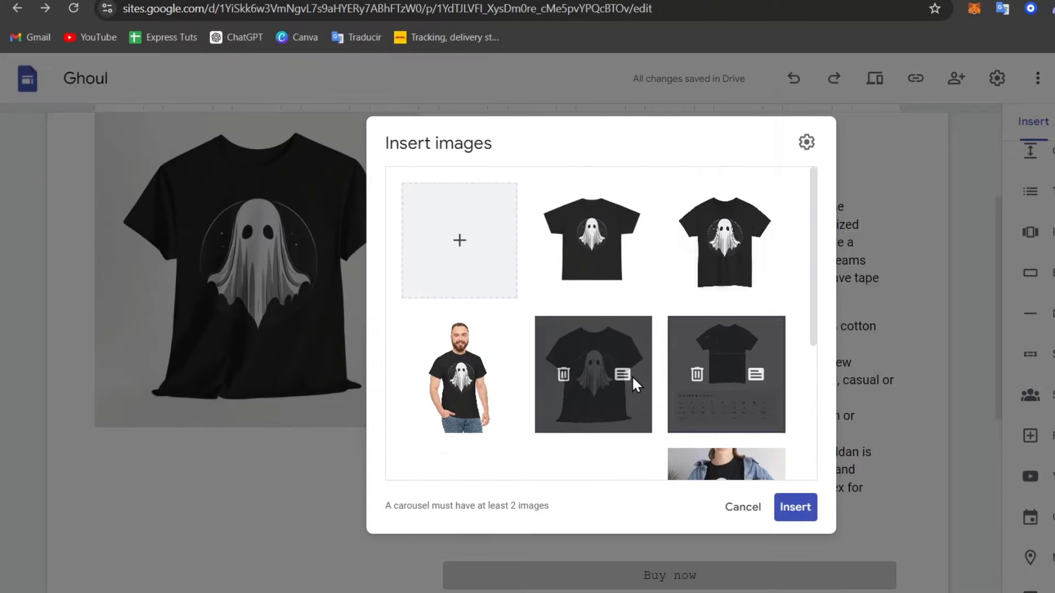
pyautogui.moveTo(628, 336); pyautogui.dragTo(577, 240)
pyautogui.click(696, 244)
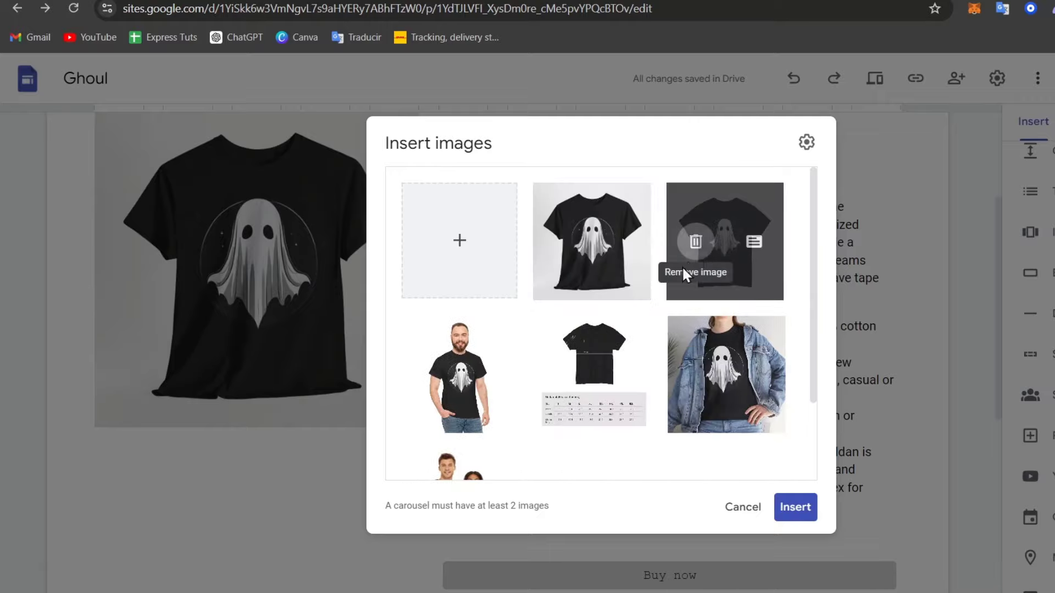
pyautogui.scroll(-2, 604, 379)
pyautogui.moveTo(605, 327); pyautogui.dragTo(420, 411)
pyautogui.scroll(2, 651, 348)
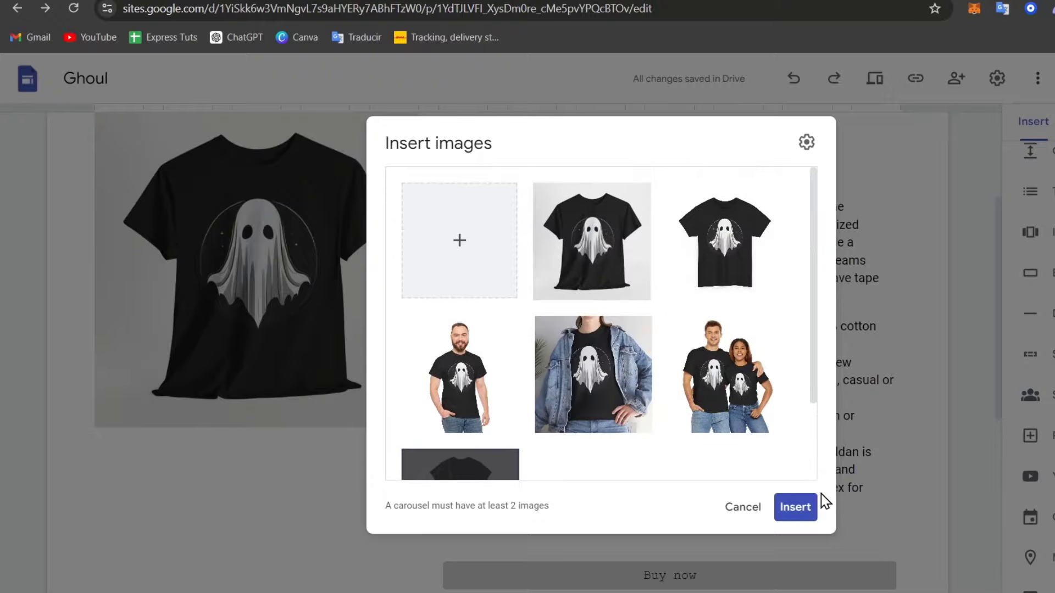
# Insert the carousel and move it into the product block, directly above the single T-shirt picture
pyautogui.click(795, 507)
pyautogui.scroll(-6, 652, 404)
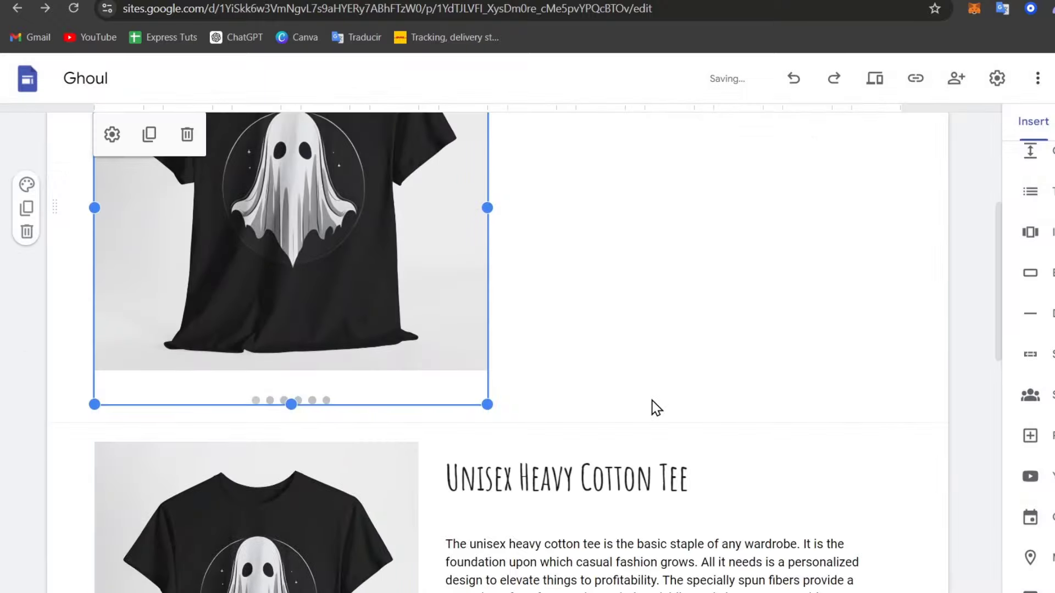
pyautogui.click(266, 454)
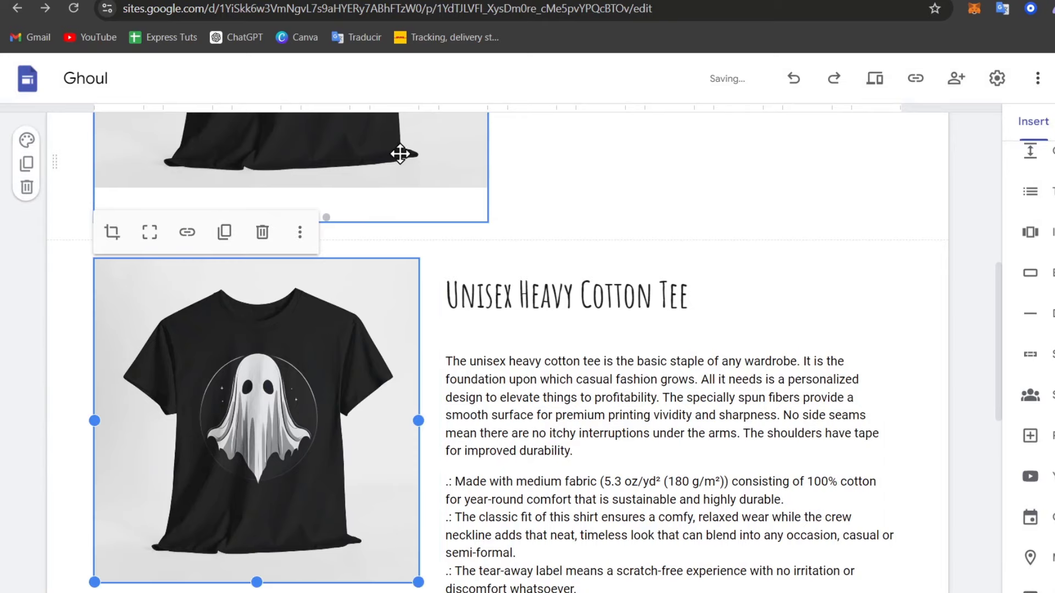
pyautogui.moveTo(265, 454); pyautogui.dragTo(346, 440)
pyautogui.scroll(-5, 369, 471)
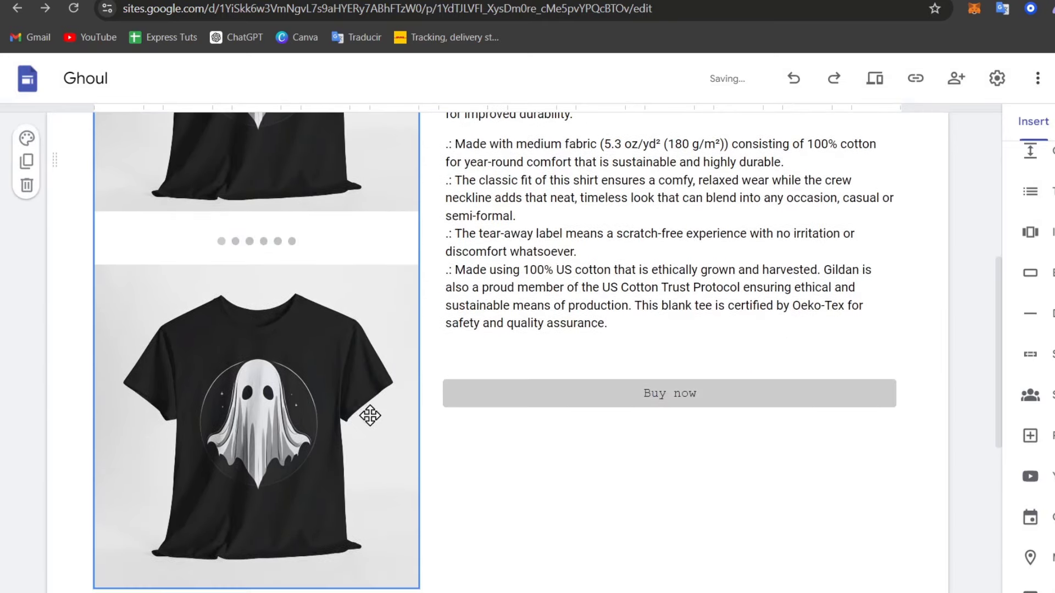
# Delete the single T-shirt picture below the carousel in the product block
pyautogui.click(257, 325)
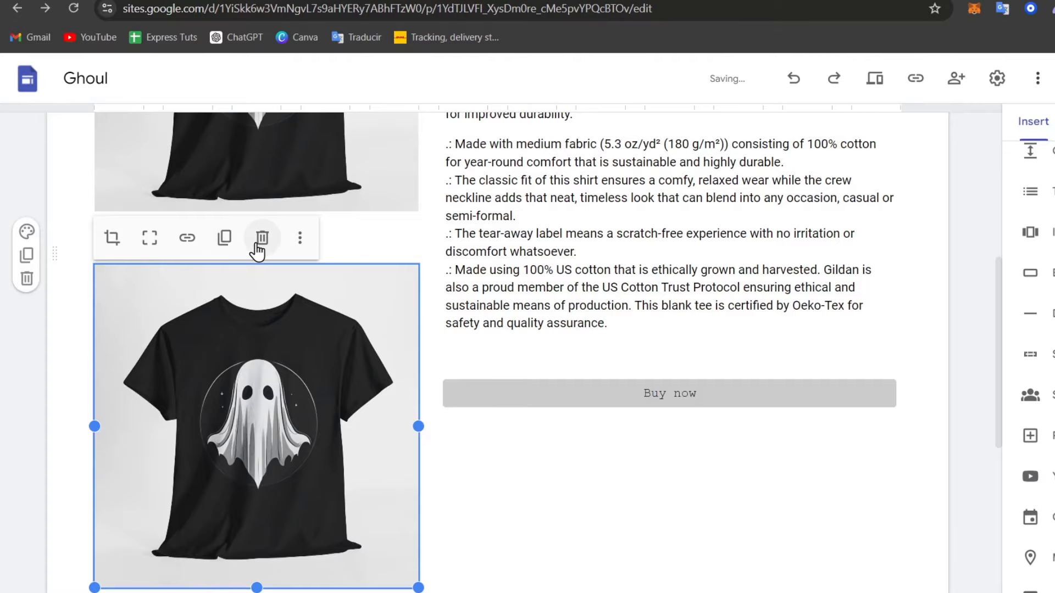
pyautogui.click(257, 252)
pyautogui.scroll(3, 338, 293)
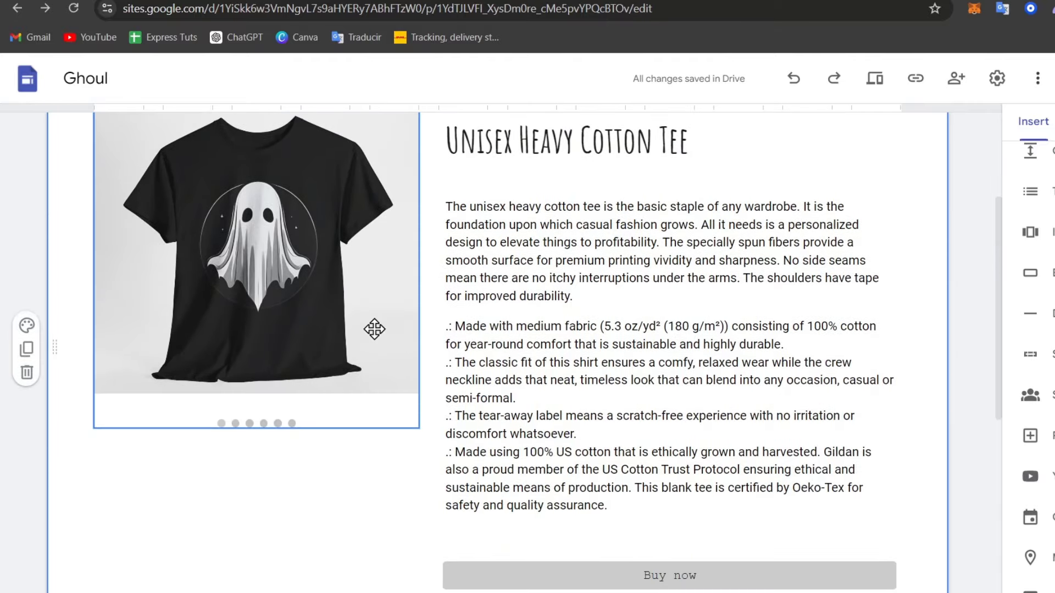
# Publish the site and open the published Men page
pyautogui.click(535, 316)
pyautogui.scroll(4, 536, 316)
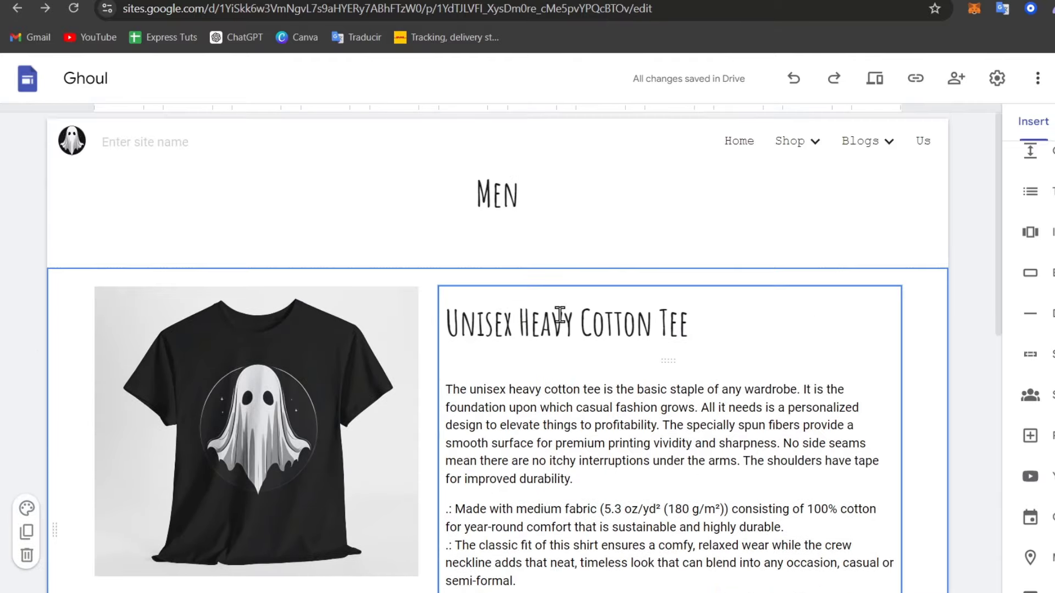
pyautogui.scroll(-8, 561, 313)
pyautogui.scroll(5, 561, 314)
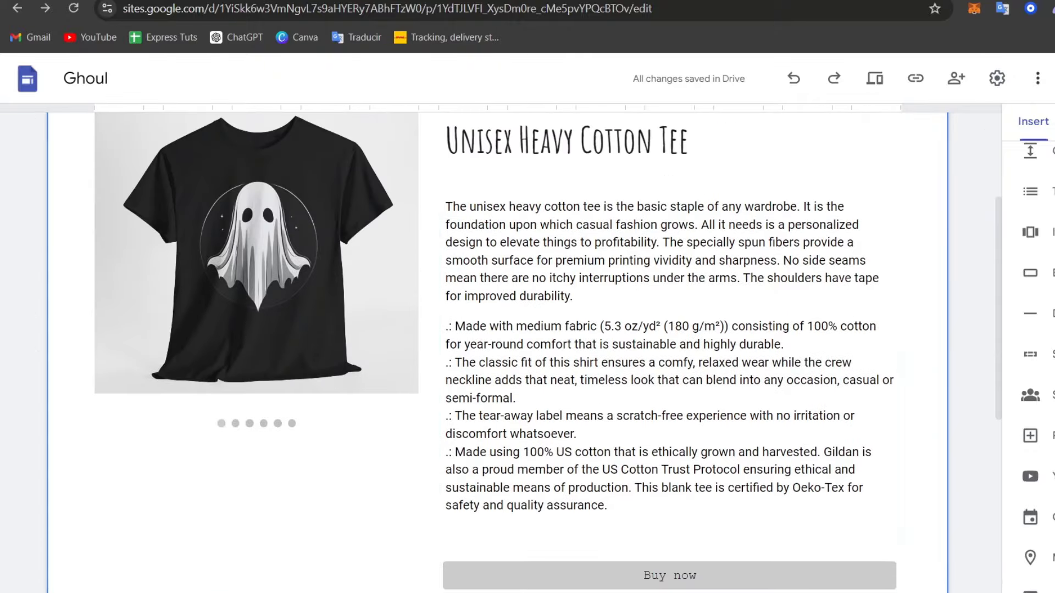
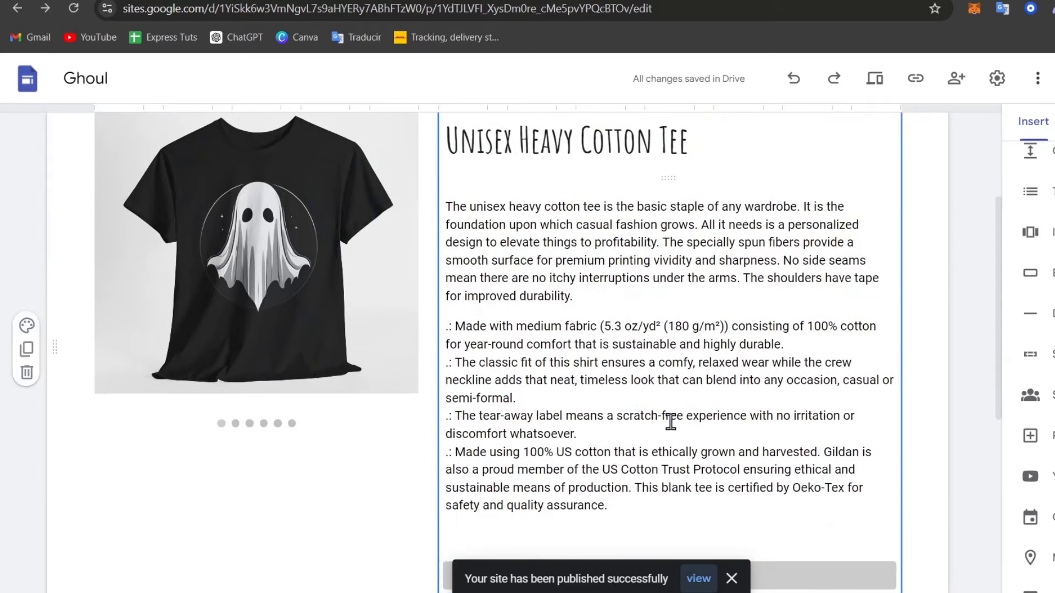
pyautogui.click(698, 579)
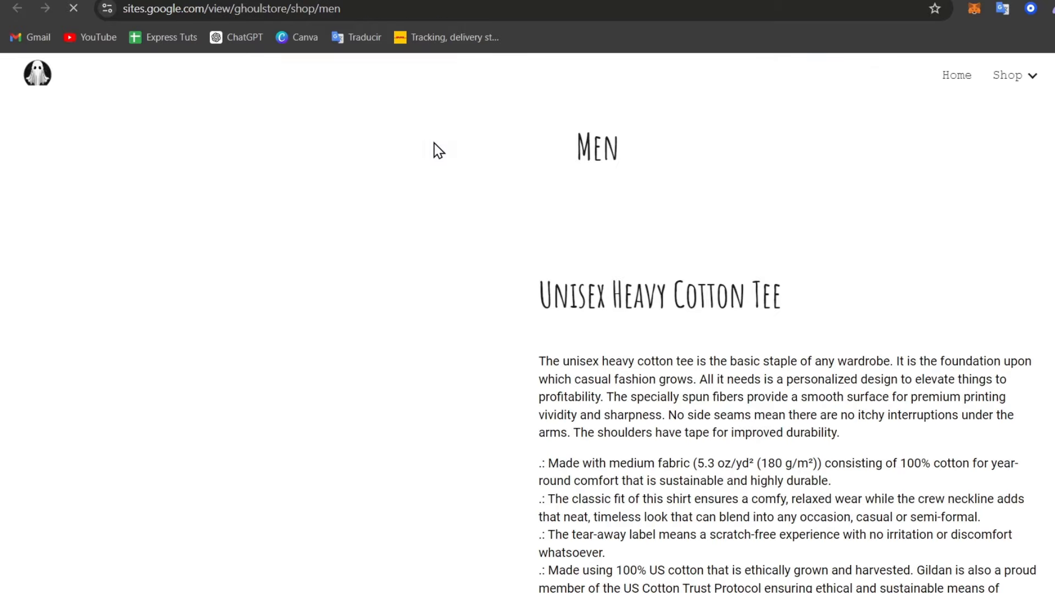
# Examine the published Men page, including the Shop submenu, the carousel pictures, the description and the Buy now button
pyautogui.scroll(-5, 720, 263)
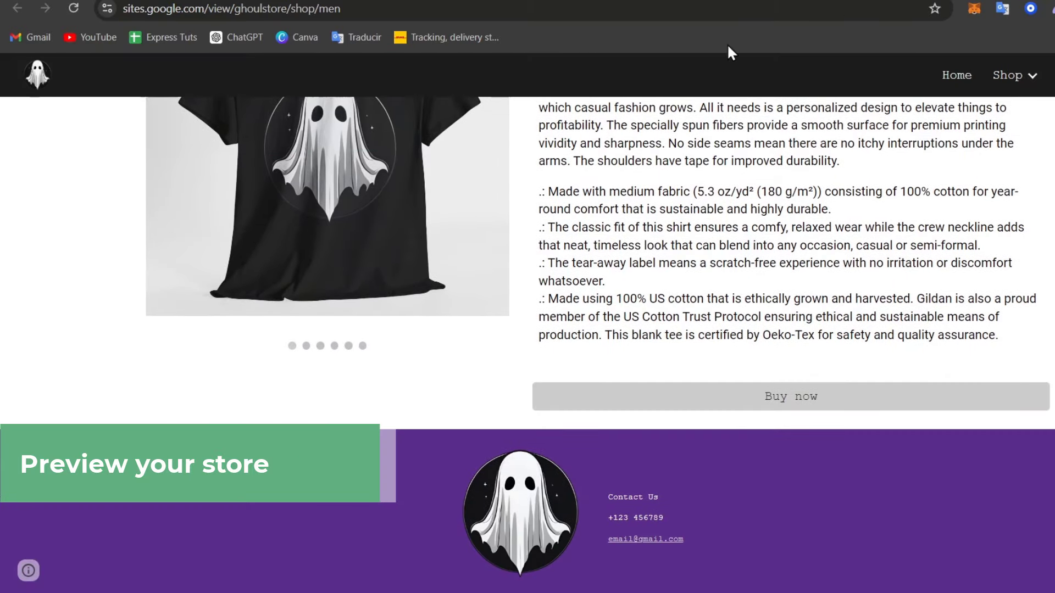
pyautogui.moveTo(1035, 88)
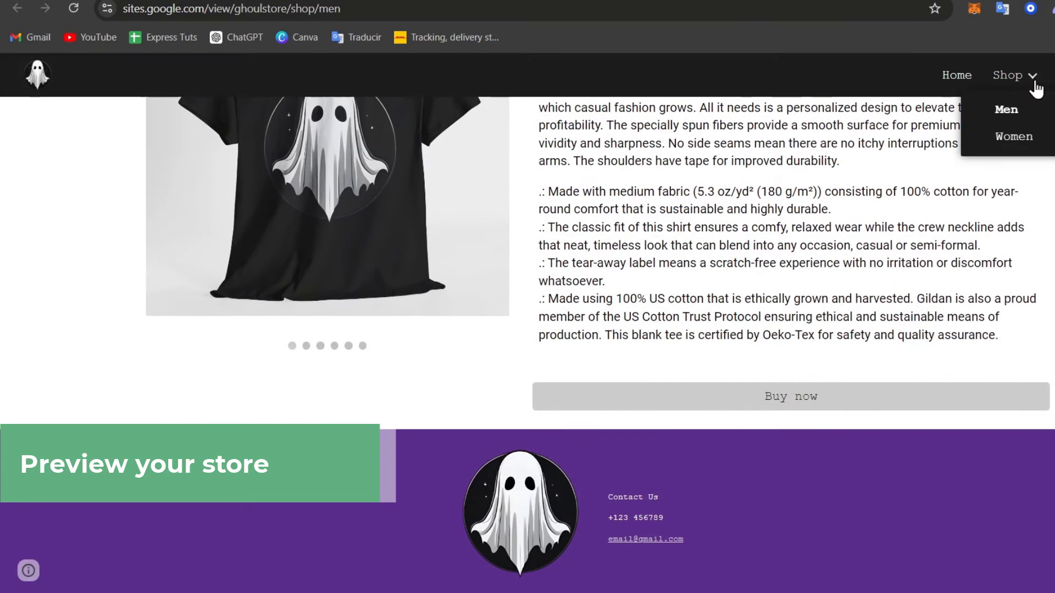
pyautogui.scroll(3, 456, 247)
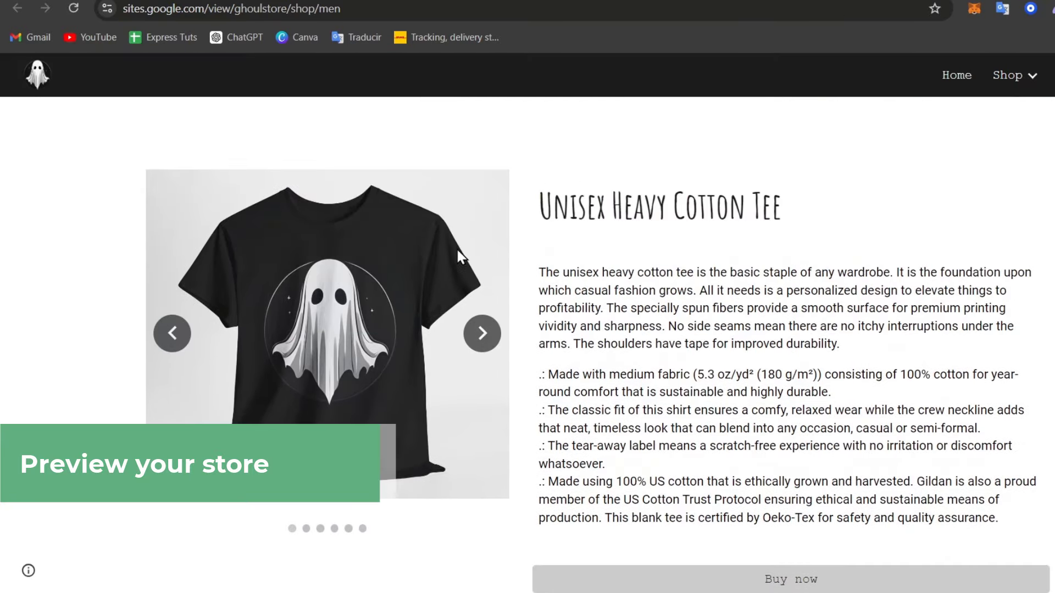
pyautogui.click(483, 335)
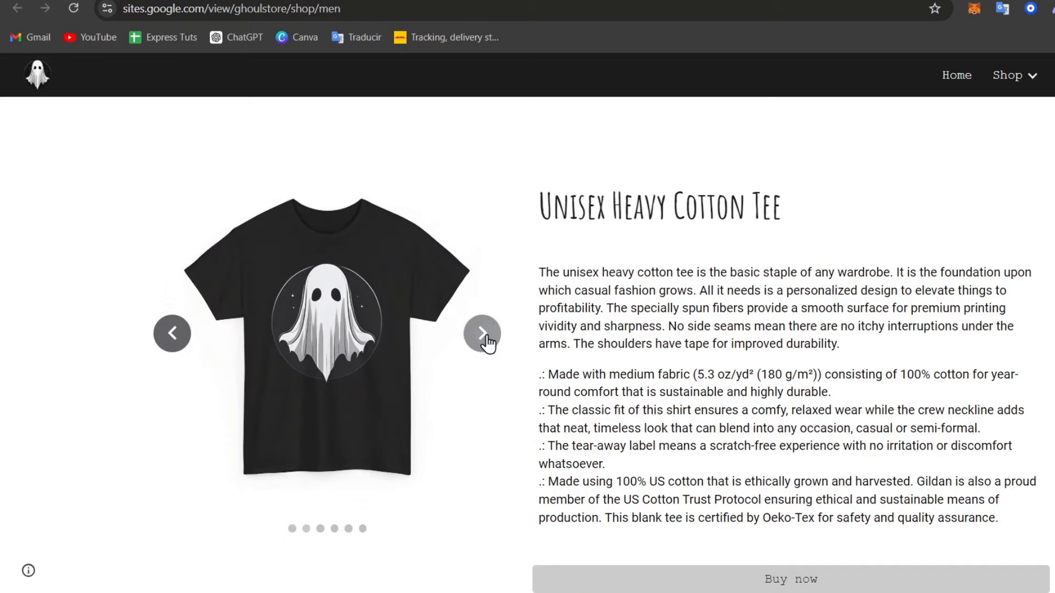
pyautogui.click(488, 340)
pyautogui.click(494, 341)
pyautogui.scroll(-3, 790, 304)
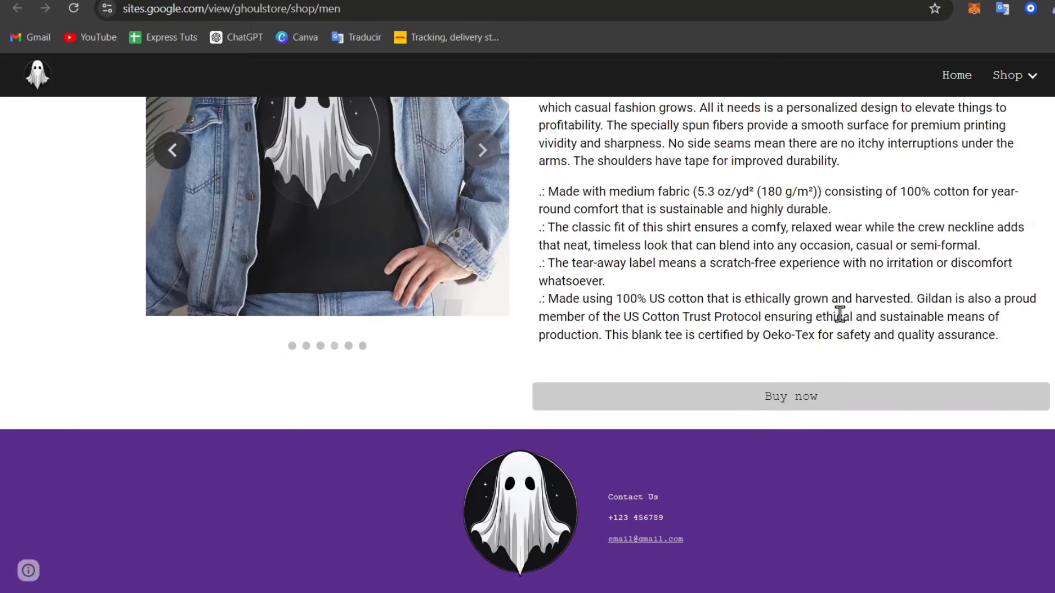
pyautogui.scroll(4, 804, 383)
pyautogui.scroll(-4, 804, 382)
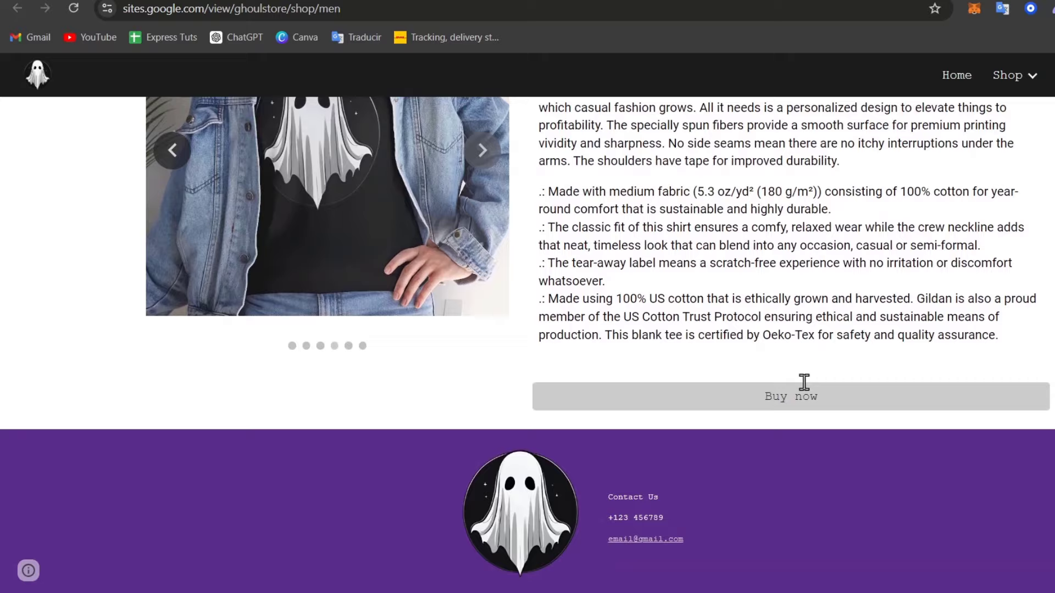
# Test the Buy now button and examine the T-shirt's Stripe checkout page
pyautogui.click(776, 401)
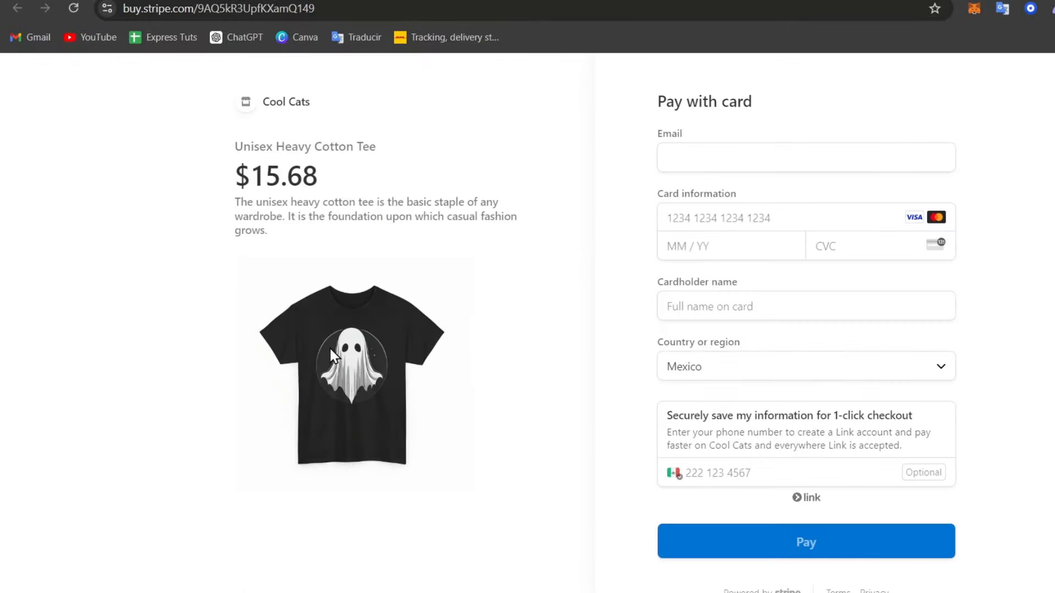
pyautogui.scroll(-1, 768, 240)
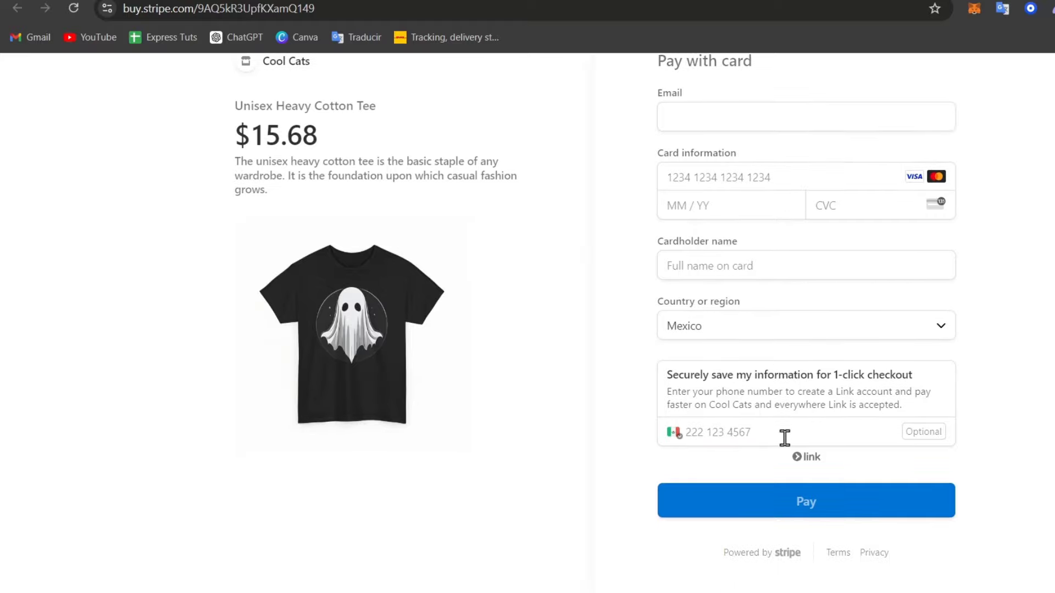
pyautogui.scroll(1, 534, 344)
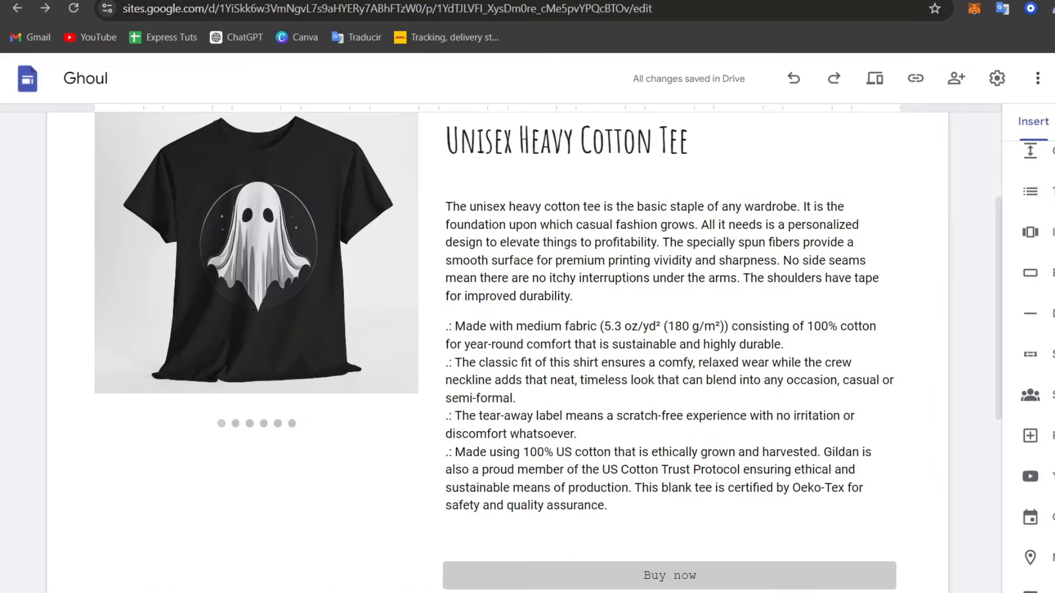
# Switch the Home page's header type to Cover
pyautogui.scroll(5, 943, 110)
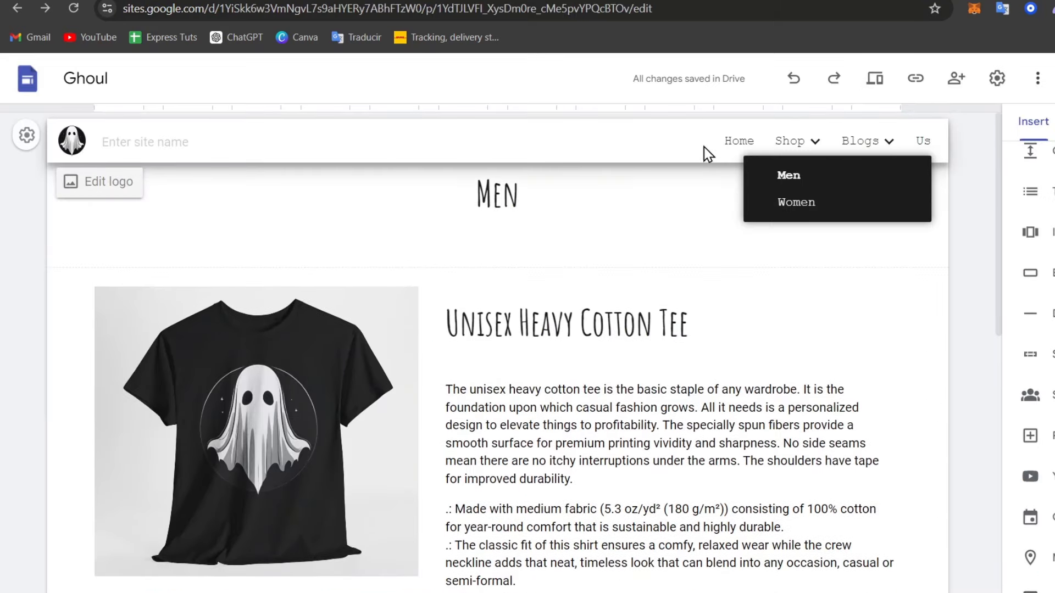
pyautogui.click(739, 143)
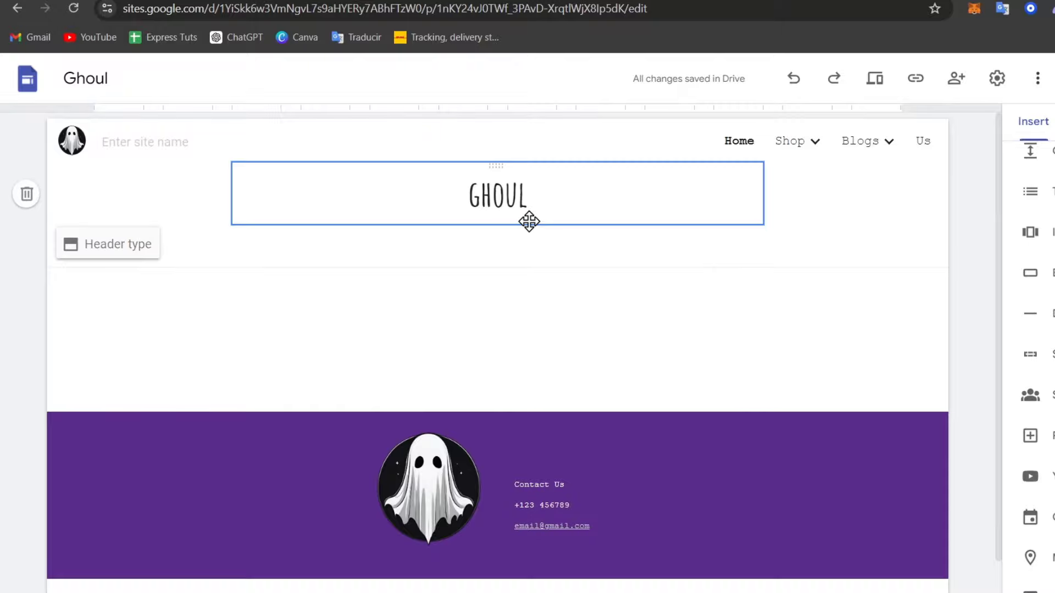
pyautogui.click(126, 250)
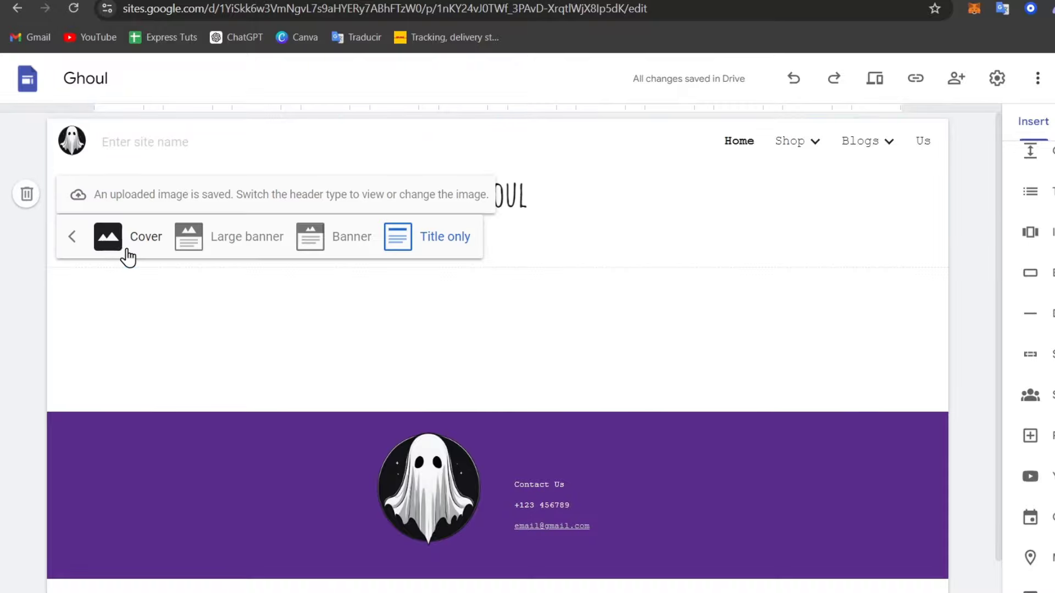
pyautogui.click(145, 245)
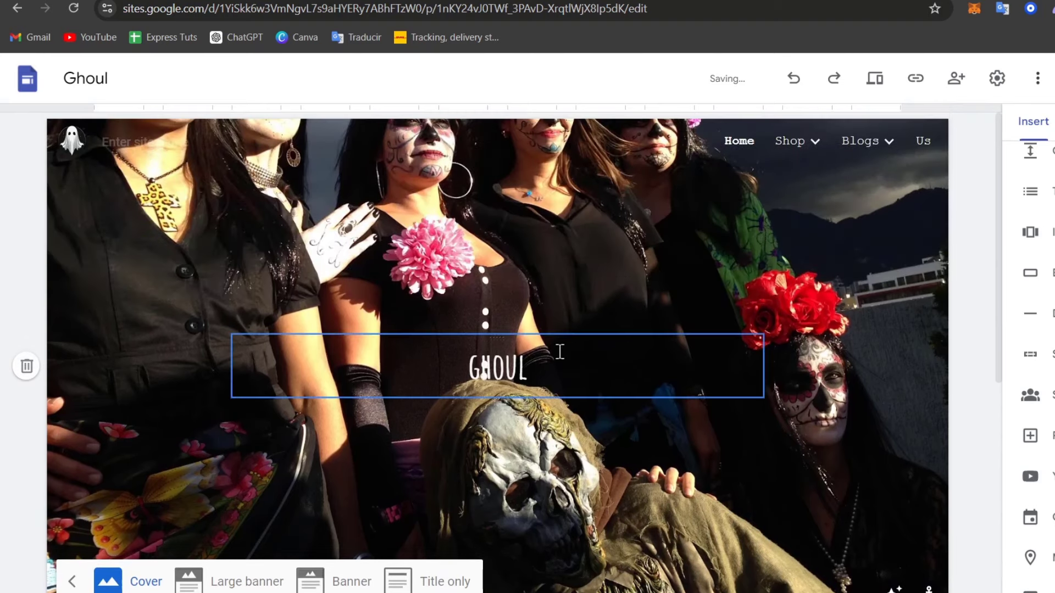
# Clear the GHOUL title text from the Home page's cover header
pyautogui.click(560, 352)
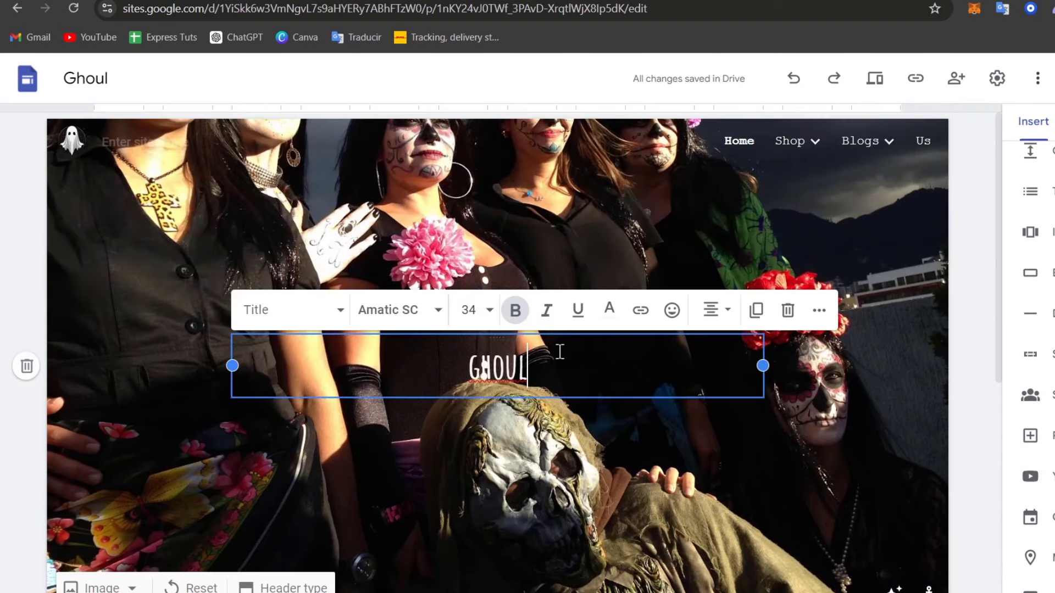
pyautogui.doubleClick(546, 361)
pyautogui.press('BackSpace')
pyautogui.click(831, 496)
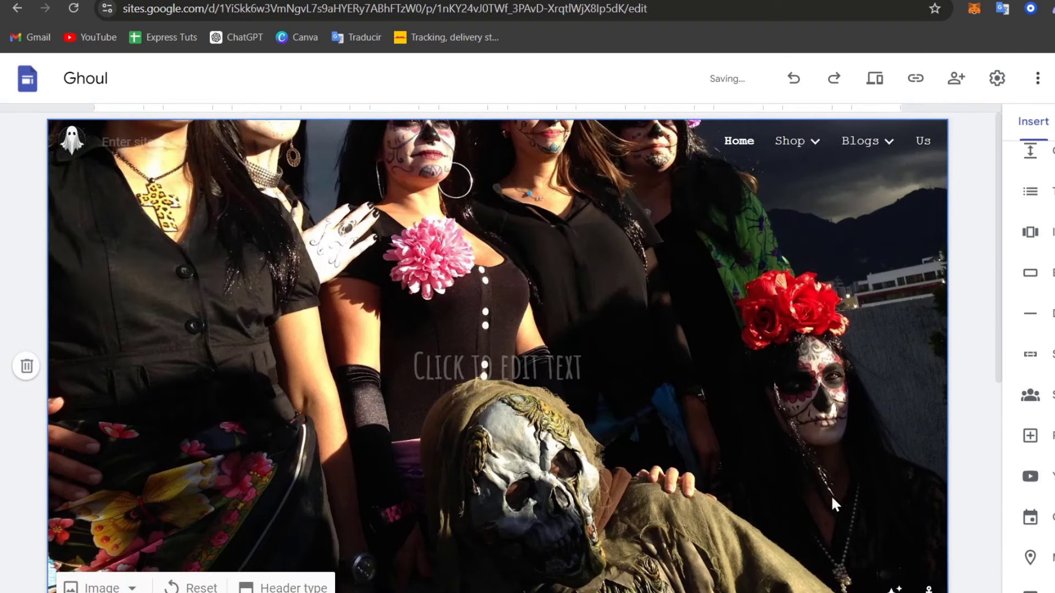
# Replace the Home cover image by uploading picture 92662 from the ghoul products folder
pyautogui.scroll(-3, 835, 483)
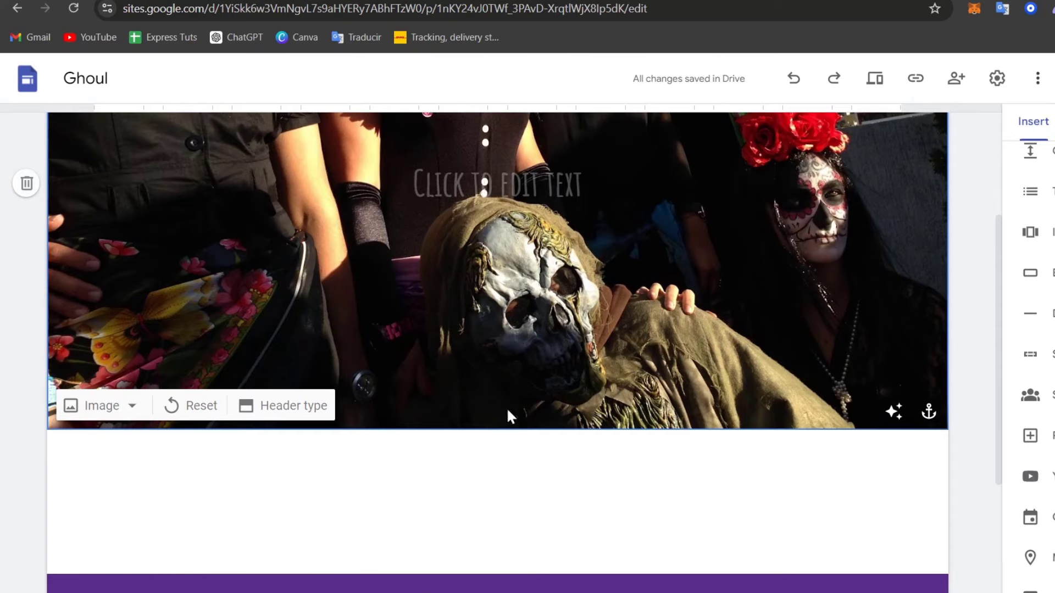
pyautogui.click(131, 405)
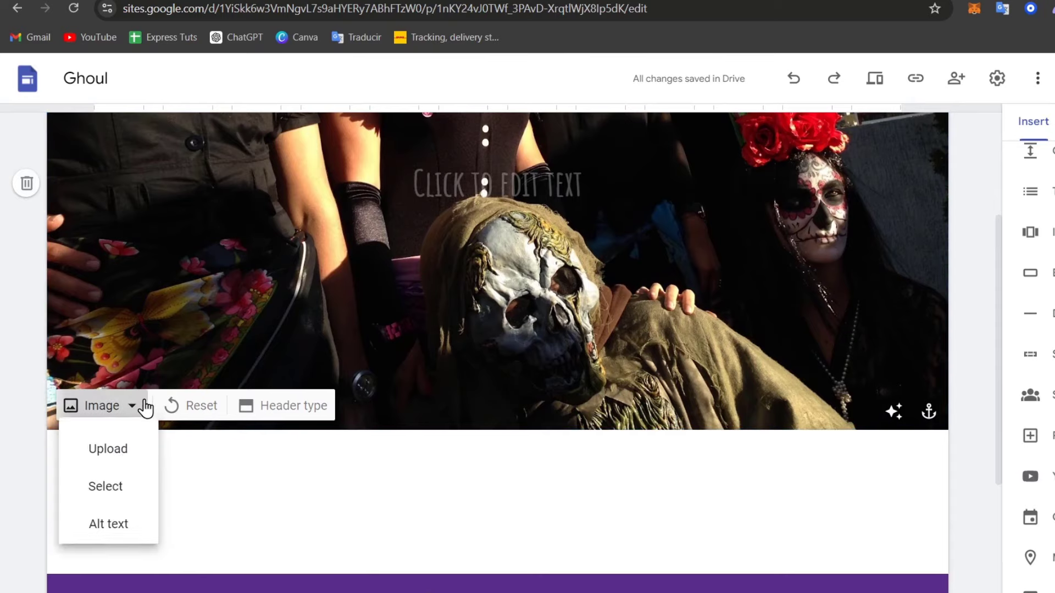
pyautogui.click(130, 454)
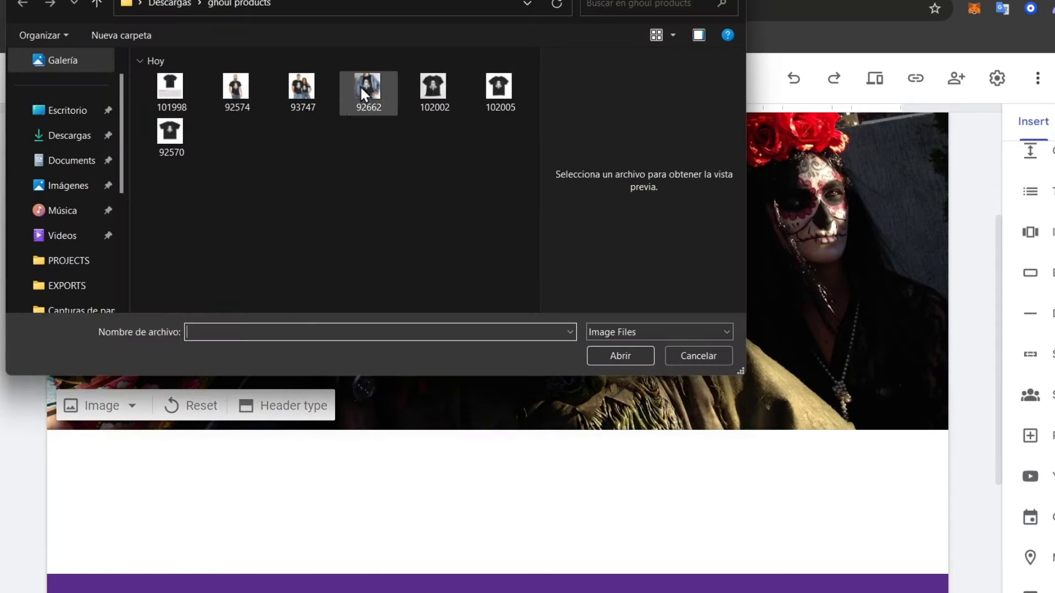
pyautogui.doubleClick(374, 84)
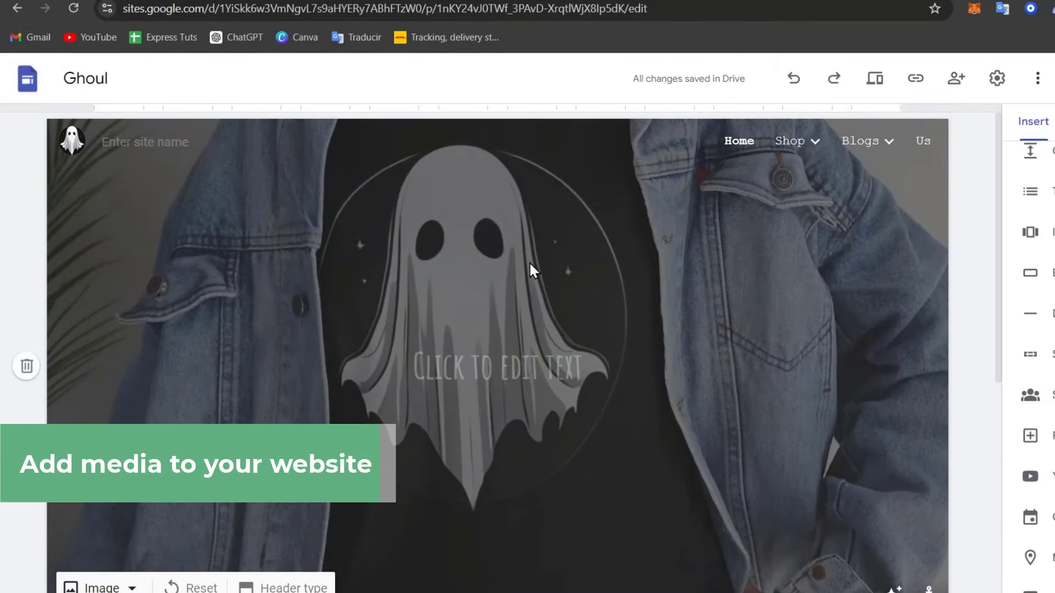
# Turn the cover image's readability adjustment off to compare its look, and turn it back on
pyautogui.scroll(-3, 715, 286)
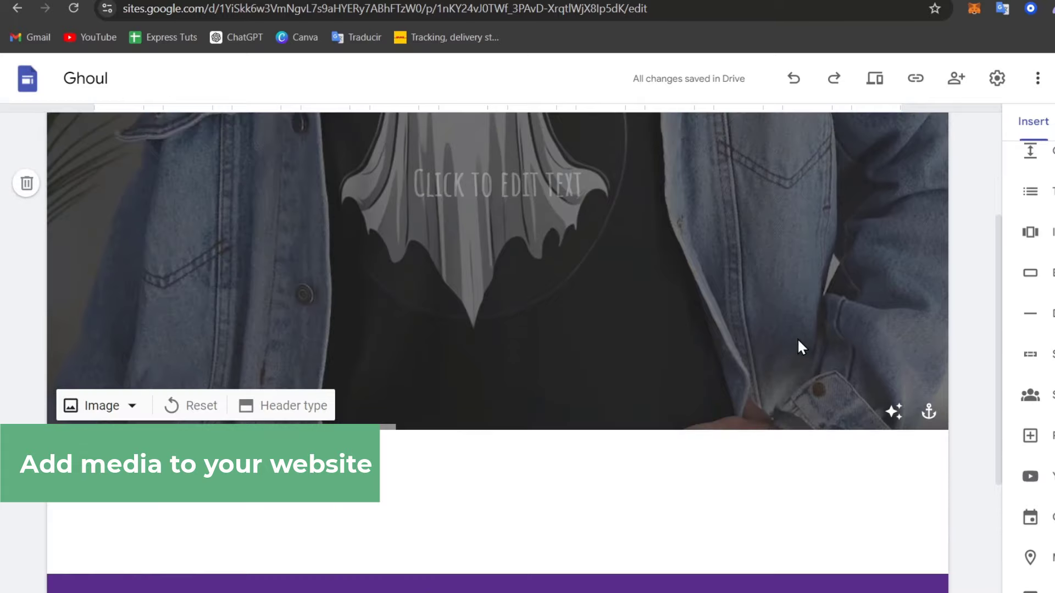
pyautogui.click(890, 414)
pyautogui.scroll(3, 888, 412)
pyautogui.scroll(-3, 888, 412)
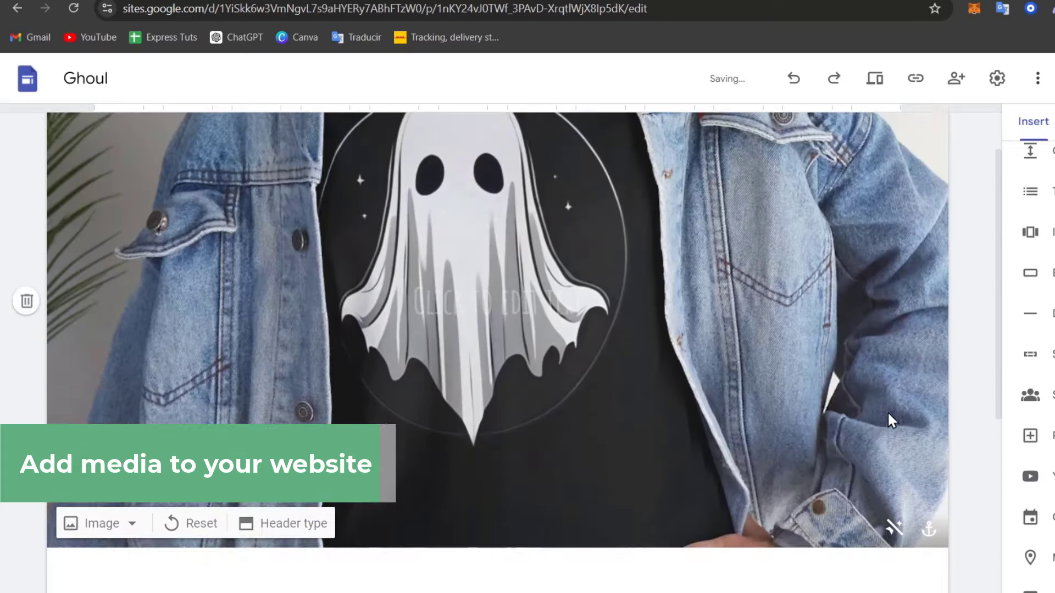
pyautogui.click(889, 423)
pyautogui.scroll(3, 884, 401)
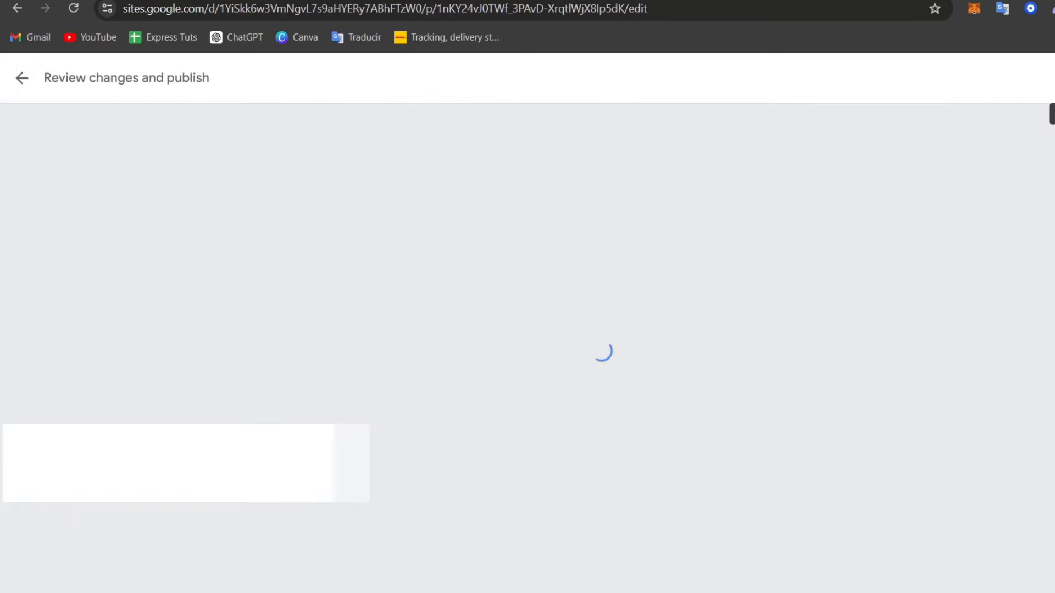
# Publish the site with the new Home cover and look over the page down to the footer
pyautogui.click(1052, 78)
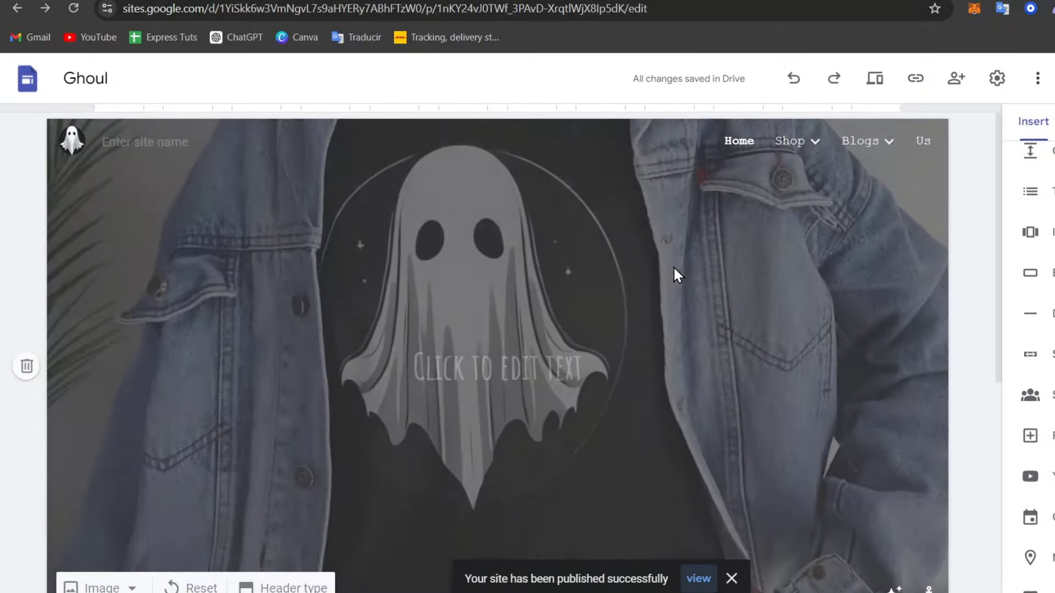
pyautogui.scroll(-3, 674, 266)
pyautogui.scroll(-3, 673, 266)
pyautogui.scroll(5, 674, 266)
pyautogui.scroll(-5, 673, 266)
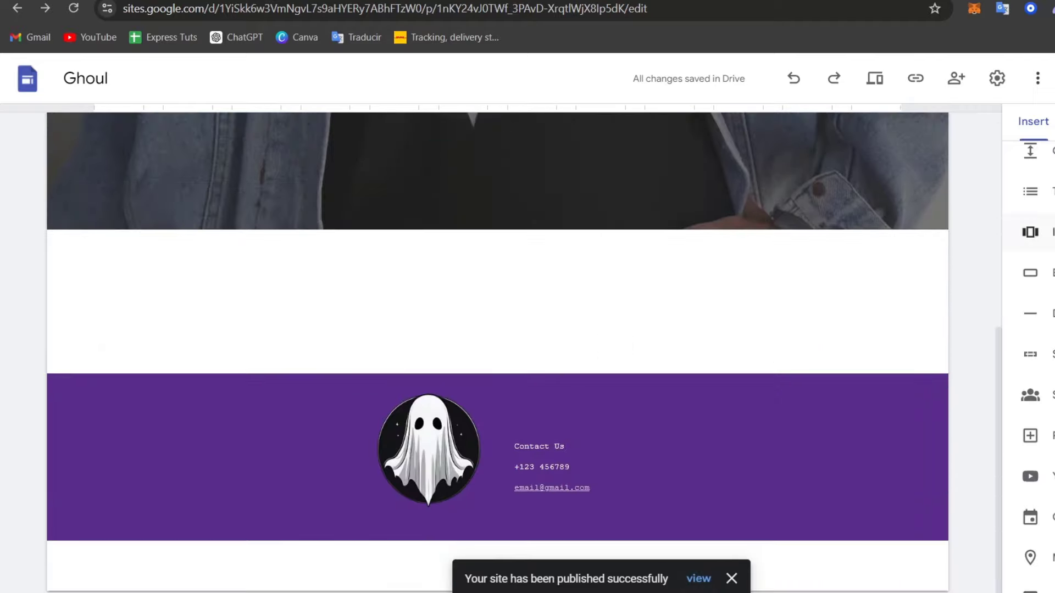
# Add two content blocks to the Home page: four captioned images in a row, and two small stacked images beside a large one
pyautogui.scroll(5, 1028, 351)
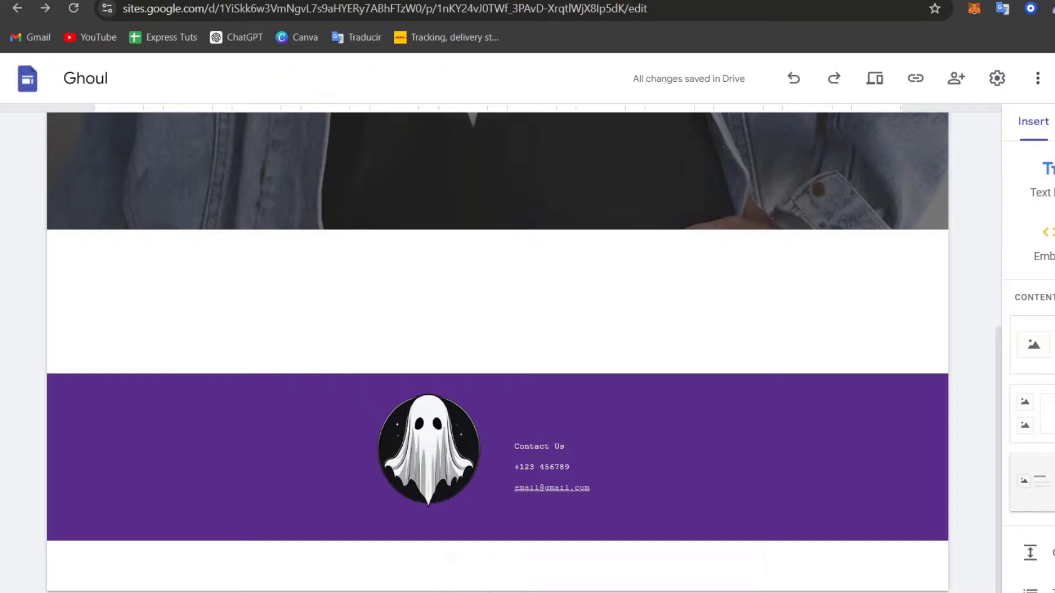
pyautogui.click(1031, 402)
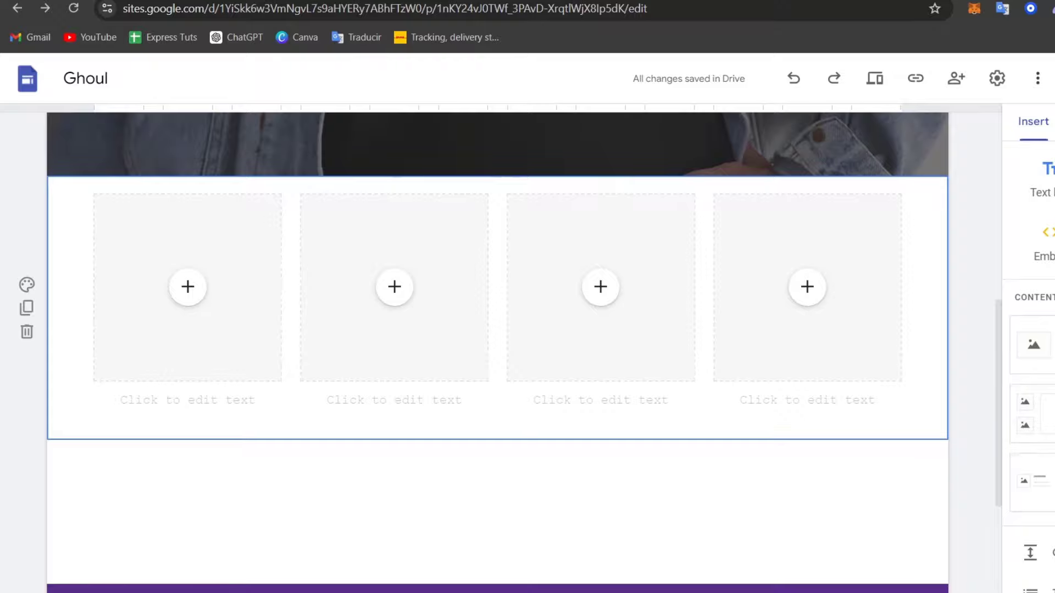
pyautogui.click(1032, 415)
pyautogui.scroll(-5, 676, 390)
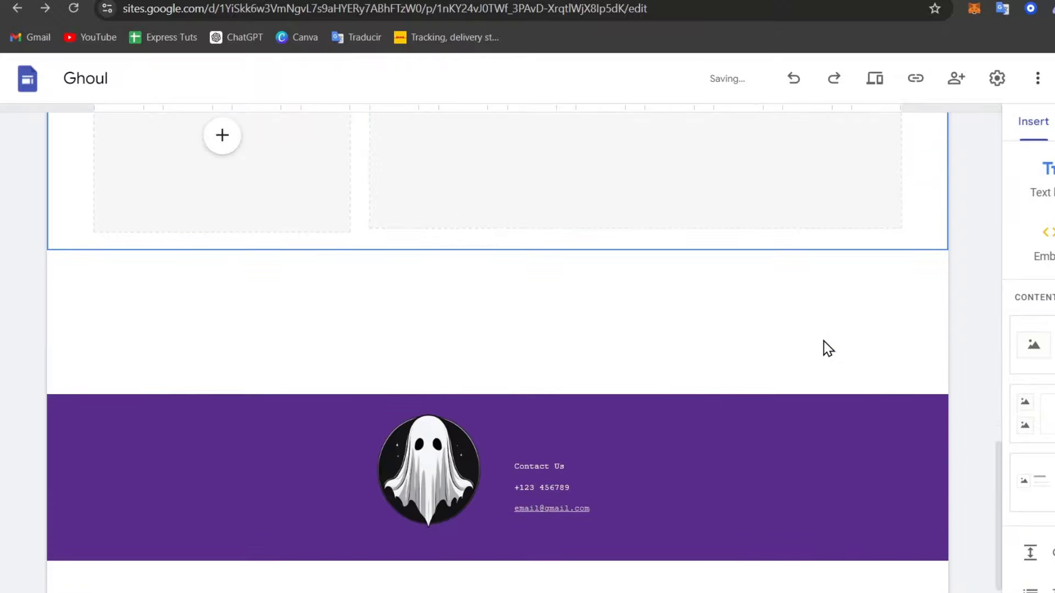
pyautogui.scroll(-5, 1031, 393)
pyautogui.scroll(10, 802, 374)
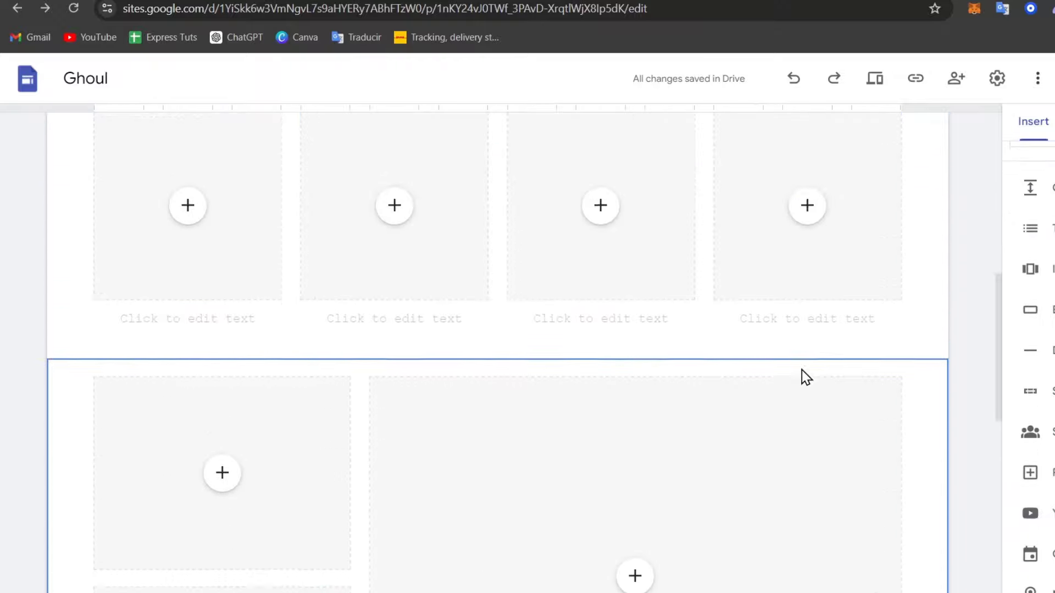
pyautogui.scroll(3, 800, 368)
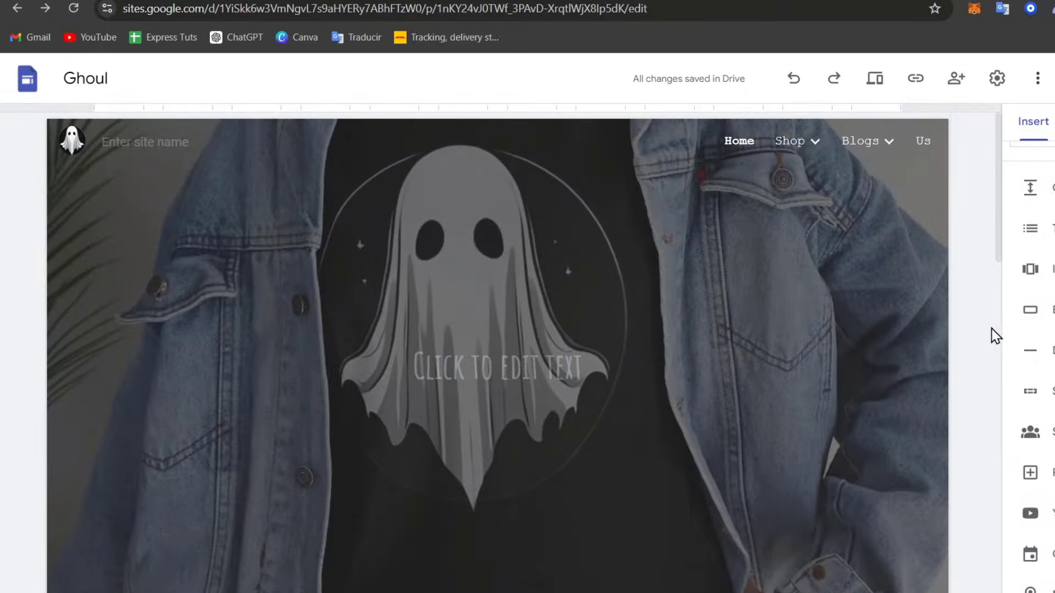
# Open the map selection for the Home page, check My Maps and return to the Maps view
pyautogui.scroll(-5, 1031, 385)
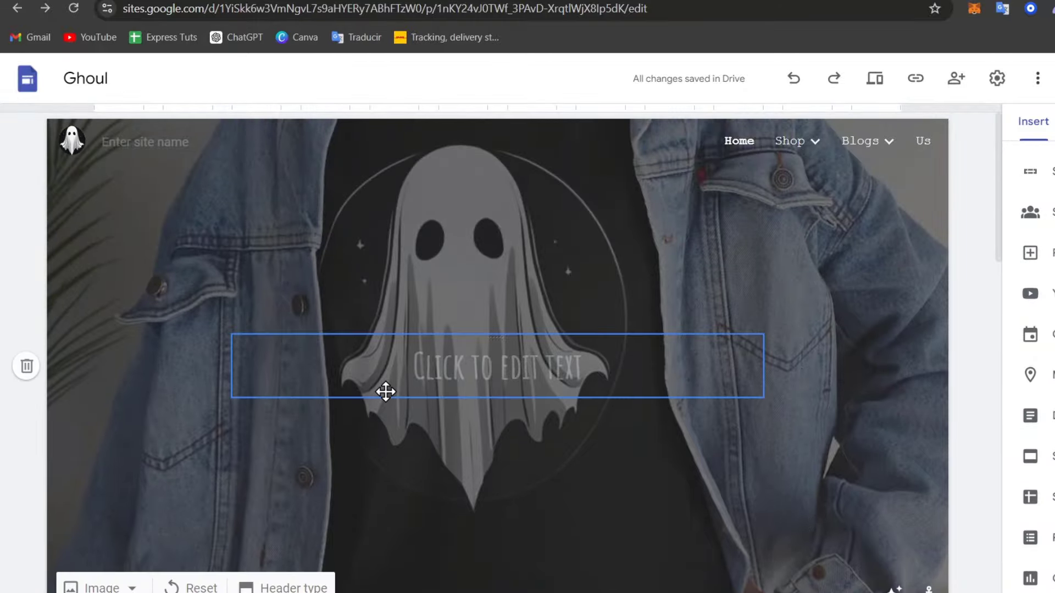
pyautogui.scroll(-12, 384, 393)
pyautogui.scroll(-2, 386, 392)
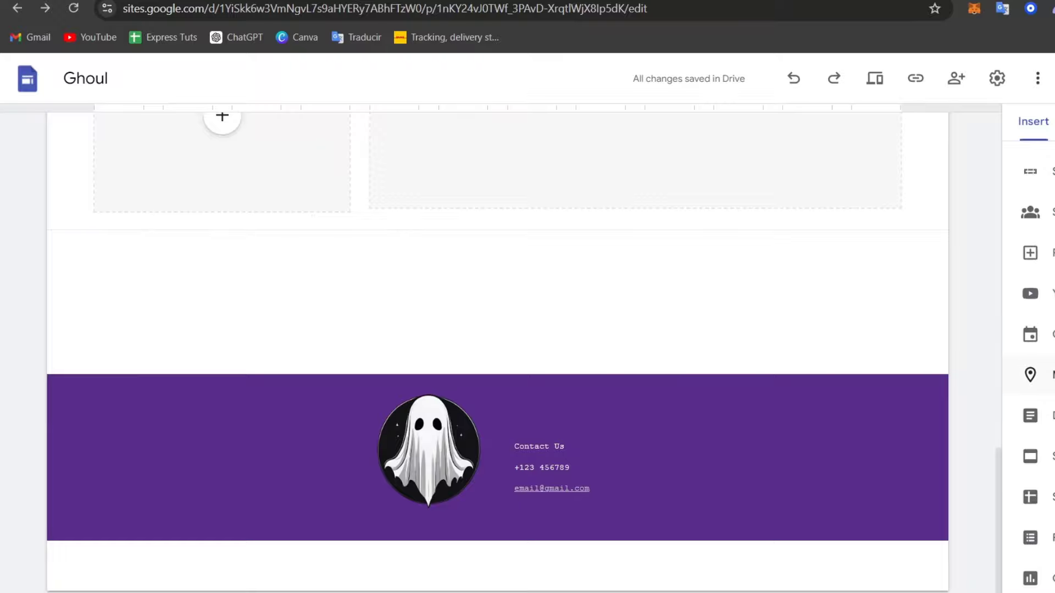
pyautogui.click(1030, 375)
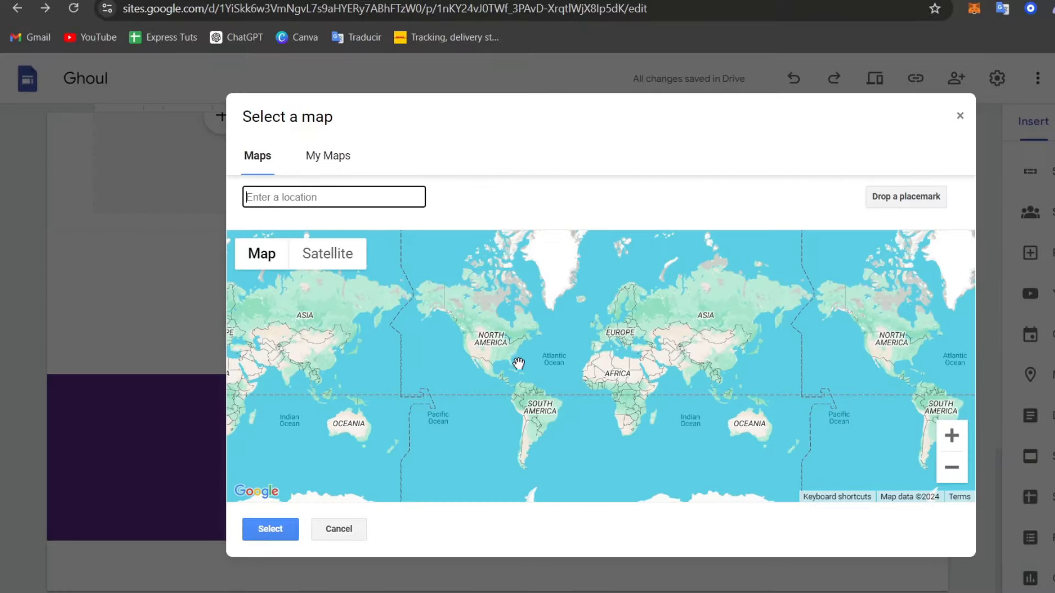
pyautogui.click(486, 367)
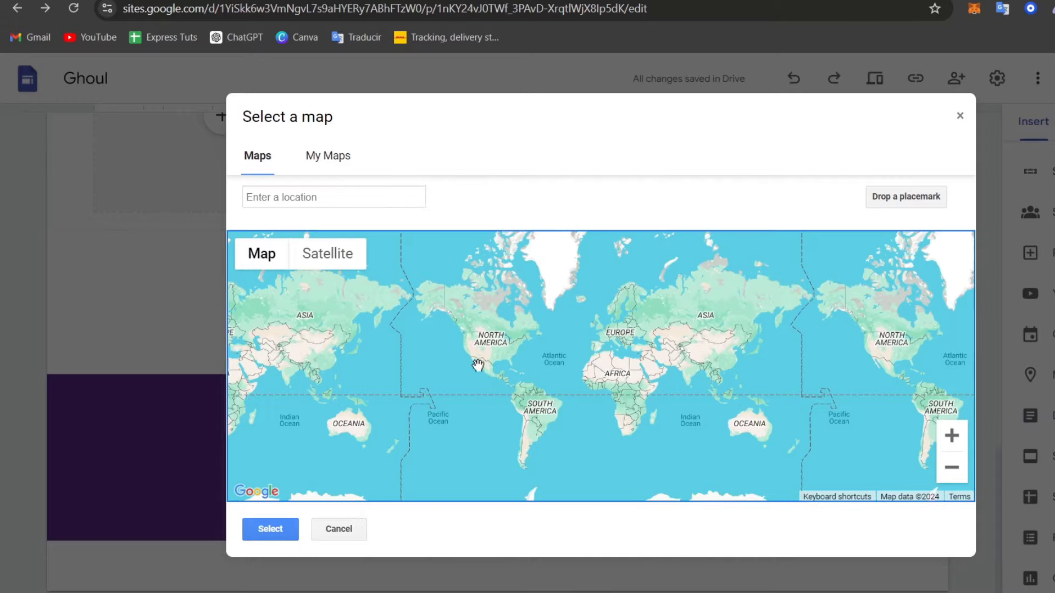
pyautogui.click(330, 157)
pyautogui.click(261, 170)
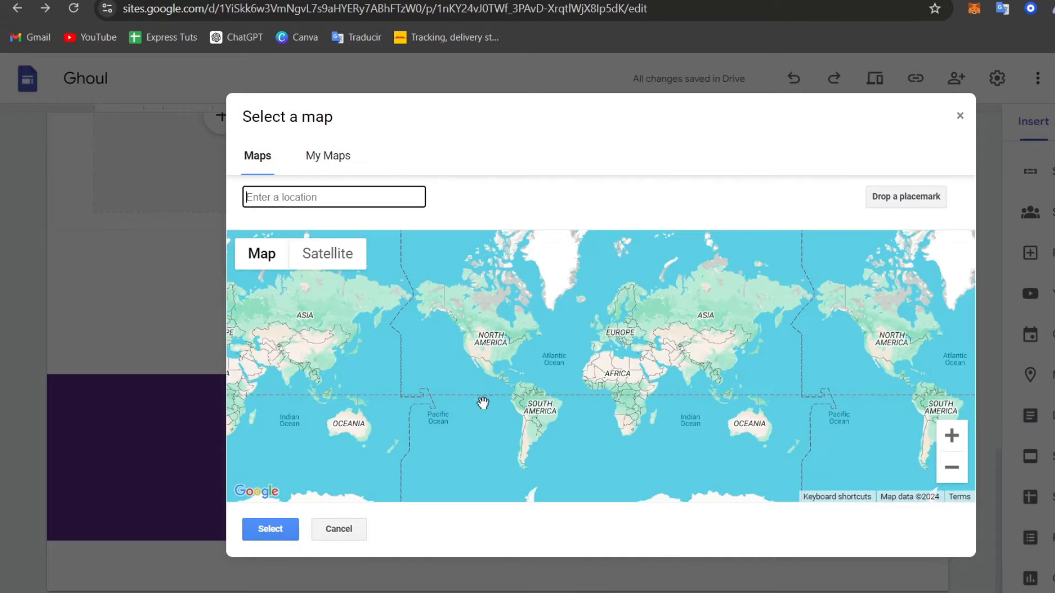
# Zoom the map to Mexico, drop a placemark near Mexico City and insert the map on the Home page
pyautogui.click(953, 442)
pyautogui.click(953, 442)
pyautogui.click(953, 441)
pyautogui.click(953, 441)
pyautogui.moveTo(495, 392); pyautogui.dragTo(867, 265)
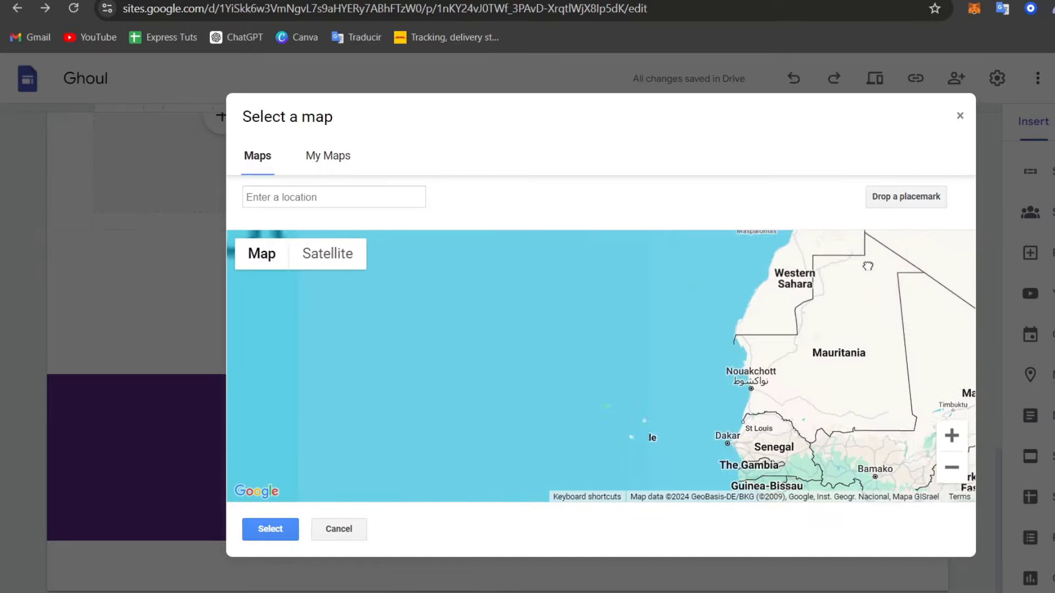
pyautogui.moveTo(577, 404); pyautogui.dragTo(888, 314)
pyautogui.moveTo(494, 379); pyautogui.dragTo(763, 278)
pyautogui.moveTo(621, 330); pyautogui.dragTo(576, 487)
pyautogui.moveTo(577, 407); pyautogui.dragTo(659, 448)
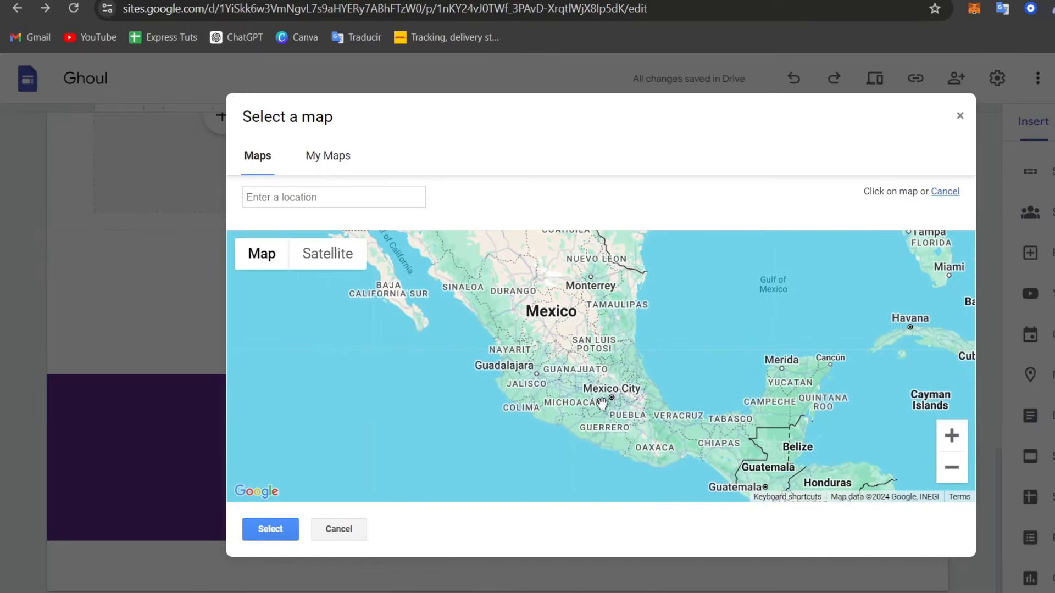
pyautogui.click(290, 539)
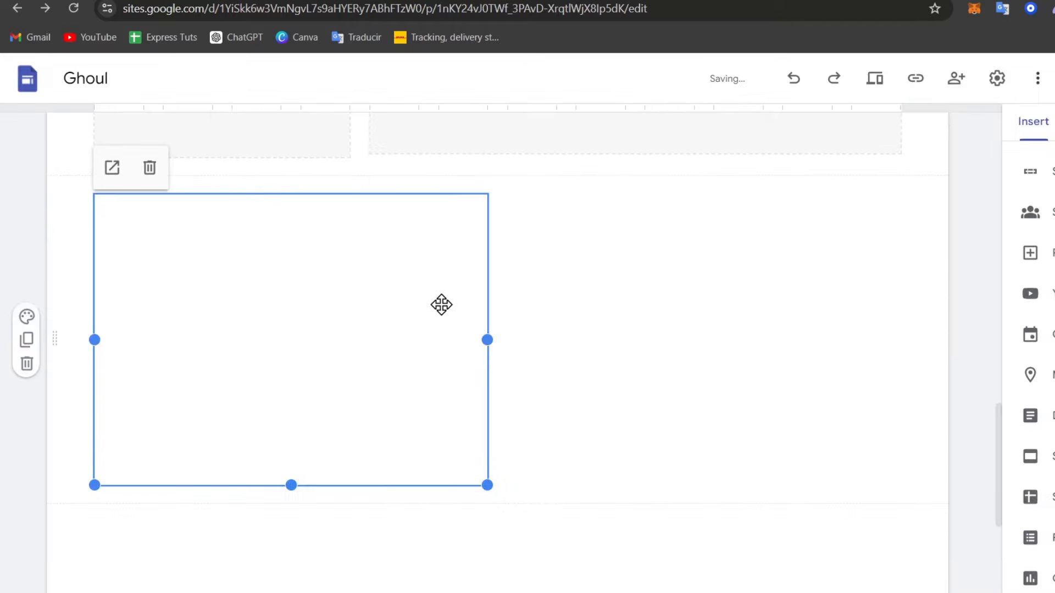
# Widen the inserted map to the full content width of its section
pyautogui.moveTo(487, 339); pyautogui.dragTo(961, 365)
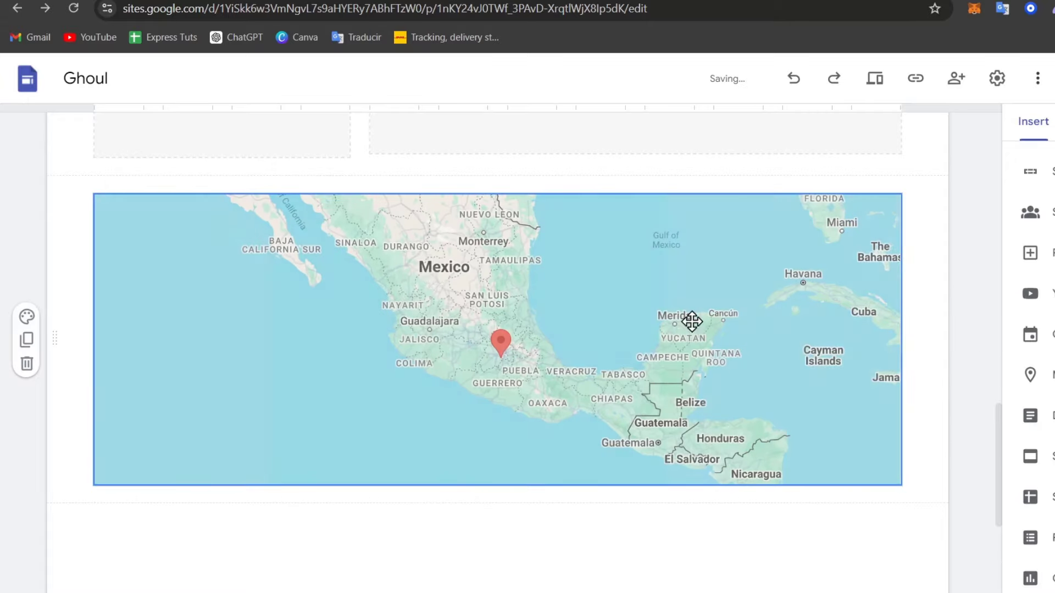
pyautogui.scroll(6, 516, 332)
pyautogui.scroll(-6, 521, 332)
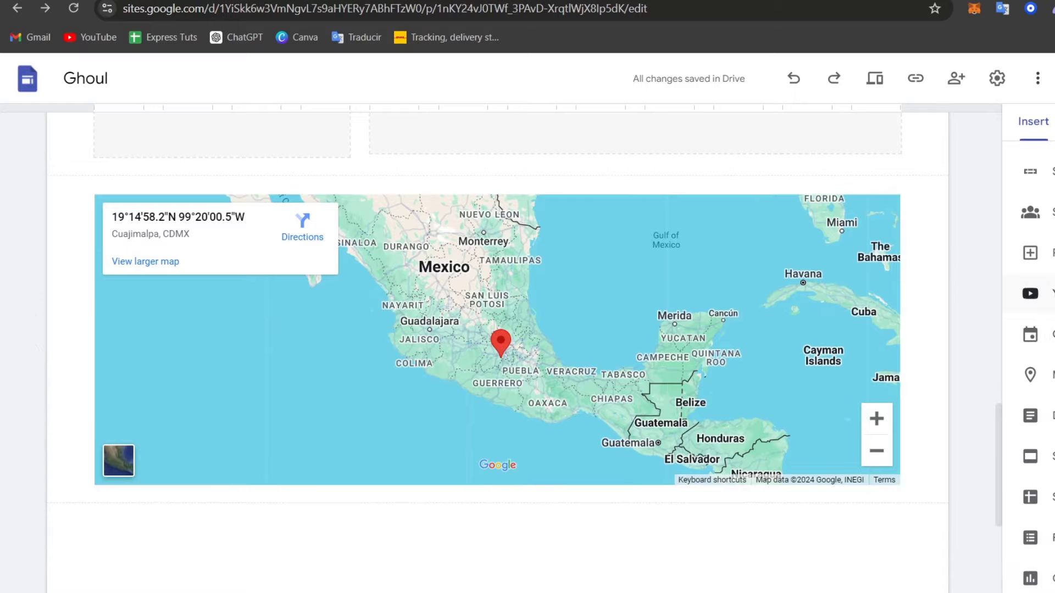
# Search YouTube for "top customes halloween 2024" and insert the video "Top Halloween Costumes of 2024!" on the Home page
pyautogui.click(1030, 293)
pyautogui.click(562, 118)
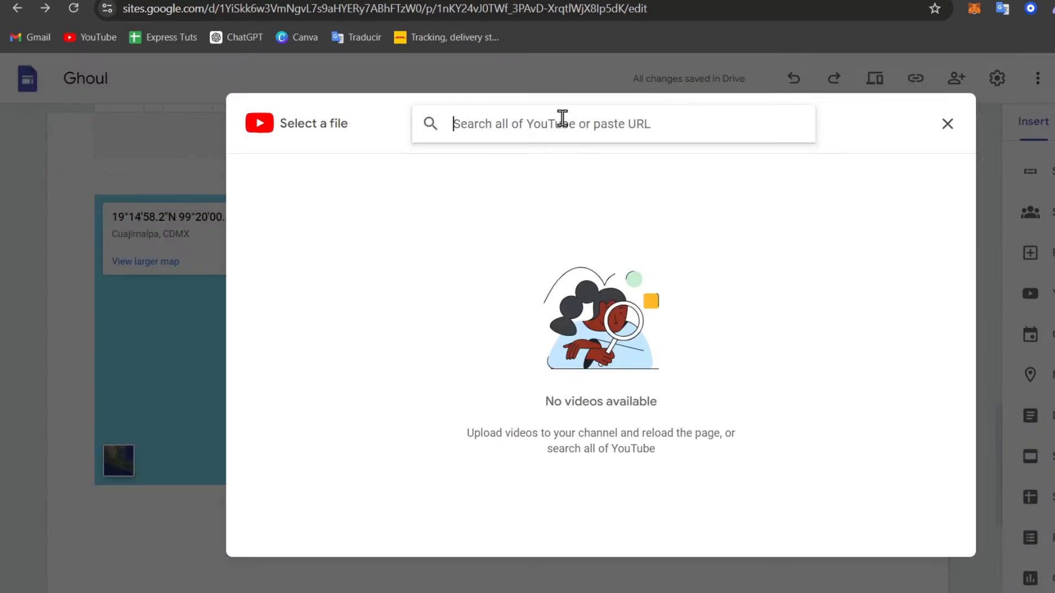
pyautogui.write('top customes ')
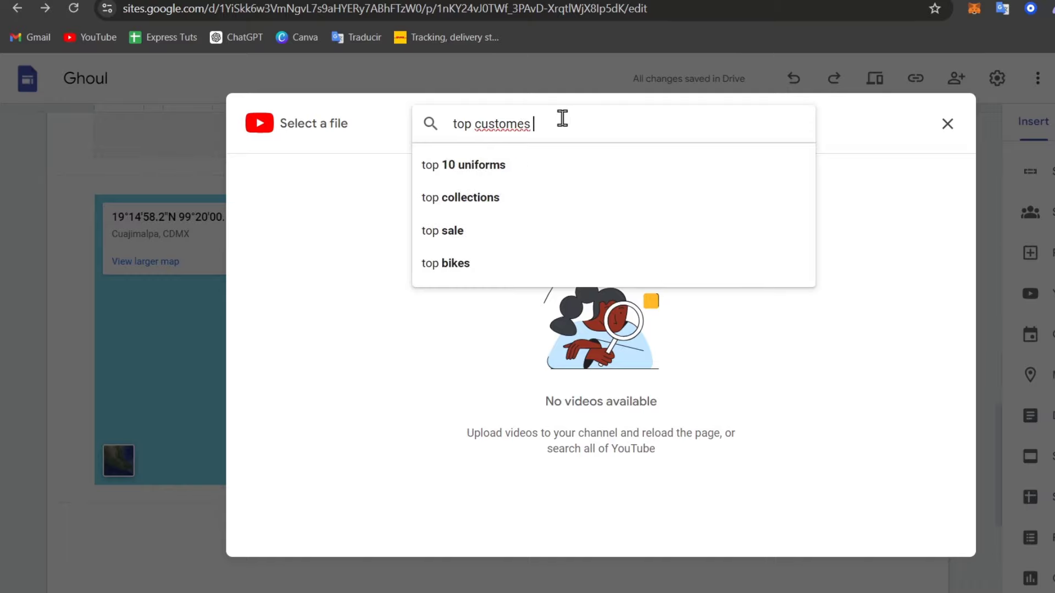
pyautogui.write('halloween 2024')
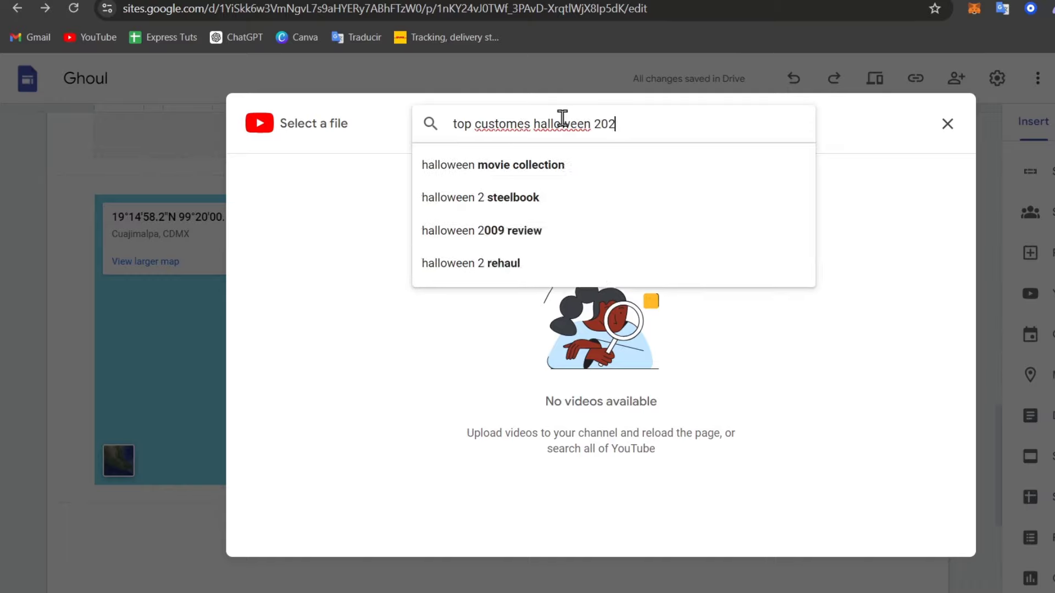
pyautogui.press('Return')
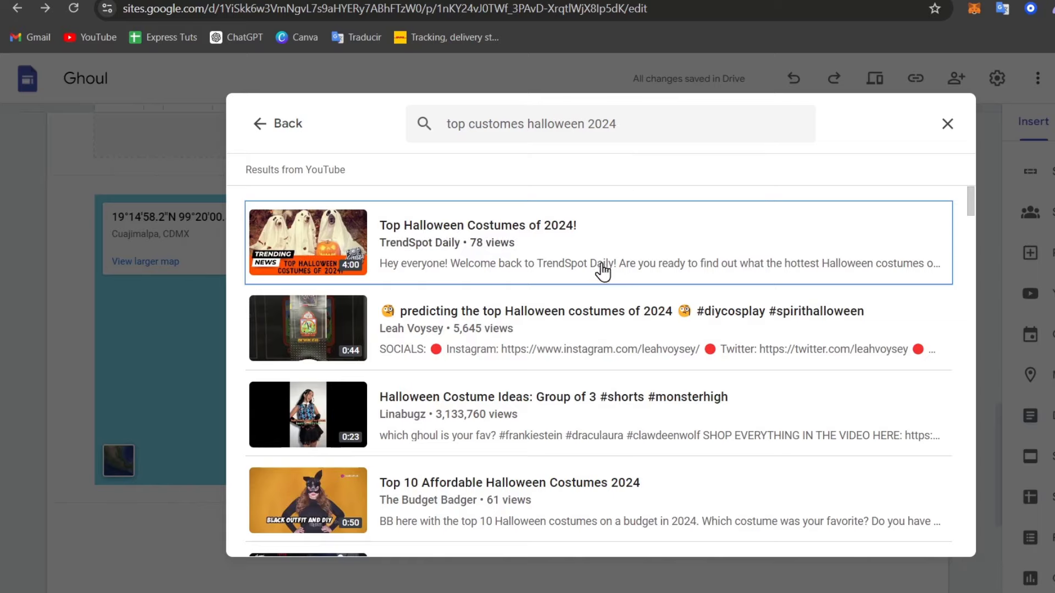
pyautogui.click(483, 261)
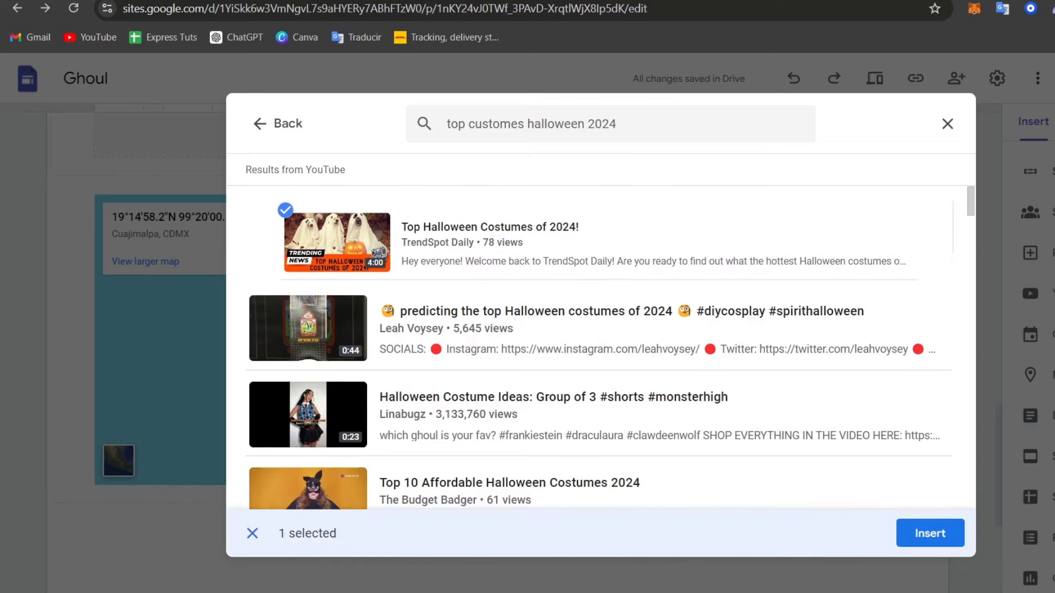
pyautogui.click(930, 533)
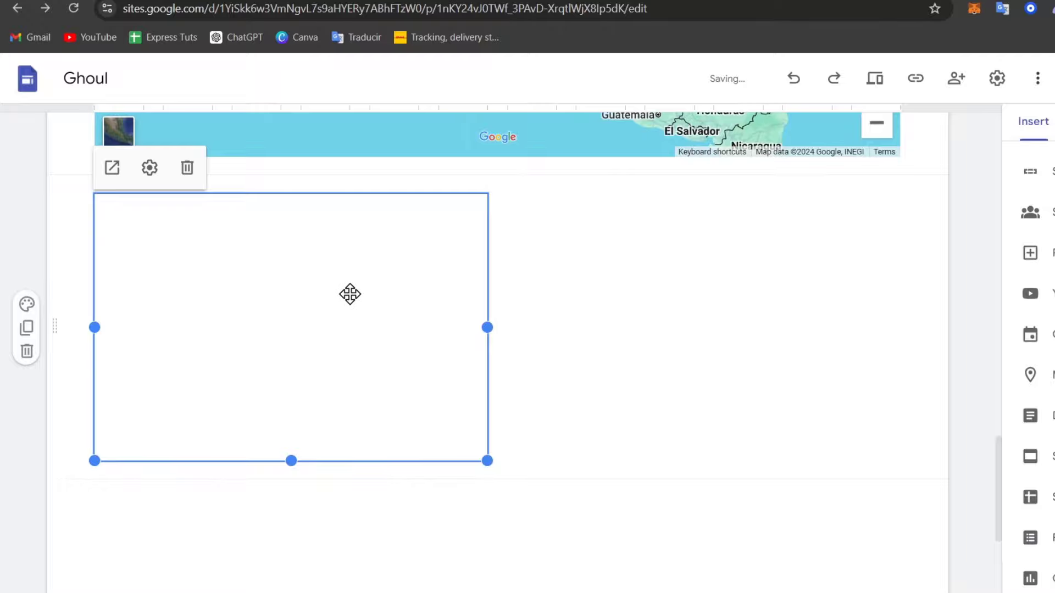
# Move the inserted YouTube video into the large placeholder beside the two small stacked image placeholders
pyautogui.moveTo(321, 336); pyautogui.dragTo(543, 300)
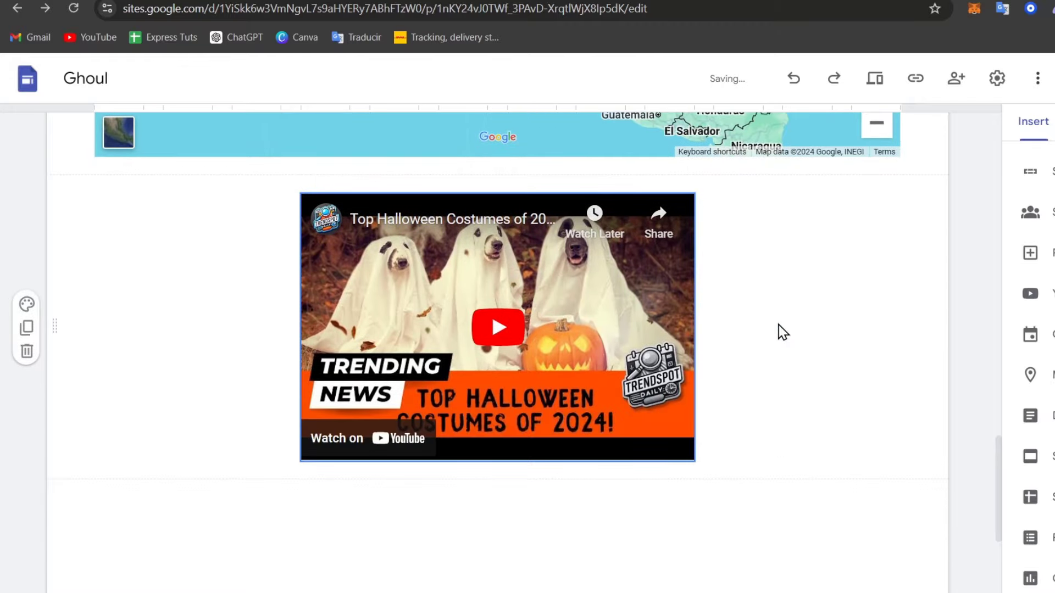
pyautogui.scroll(8, 742, 346)
pyautogui.scroll(-5, 737, 337)
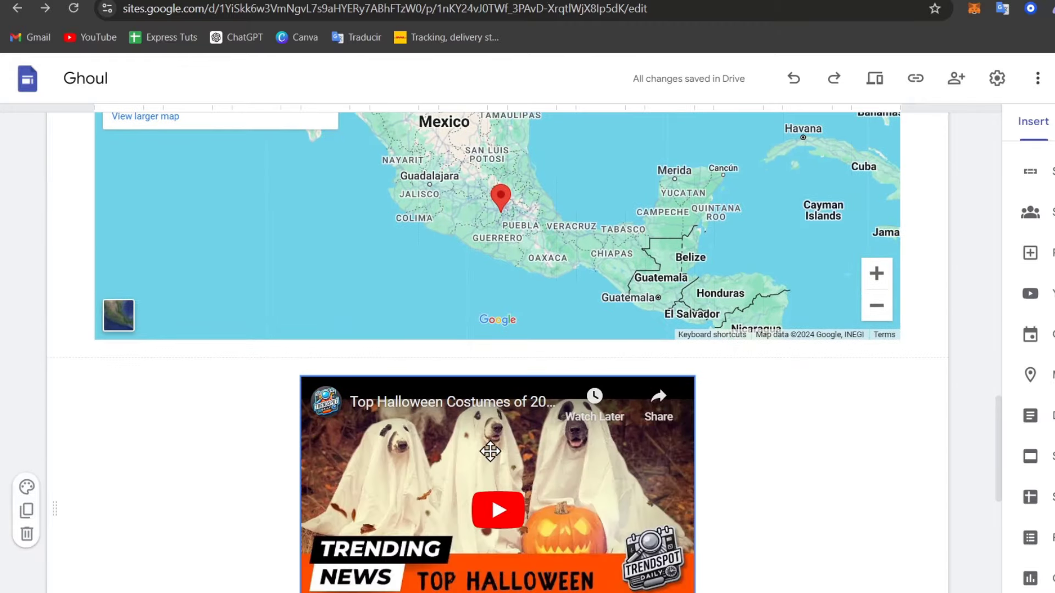
pyautogui.moveTo(490, 451); pyautogui.dragTo(686, 262)
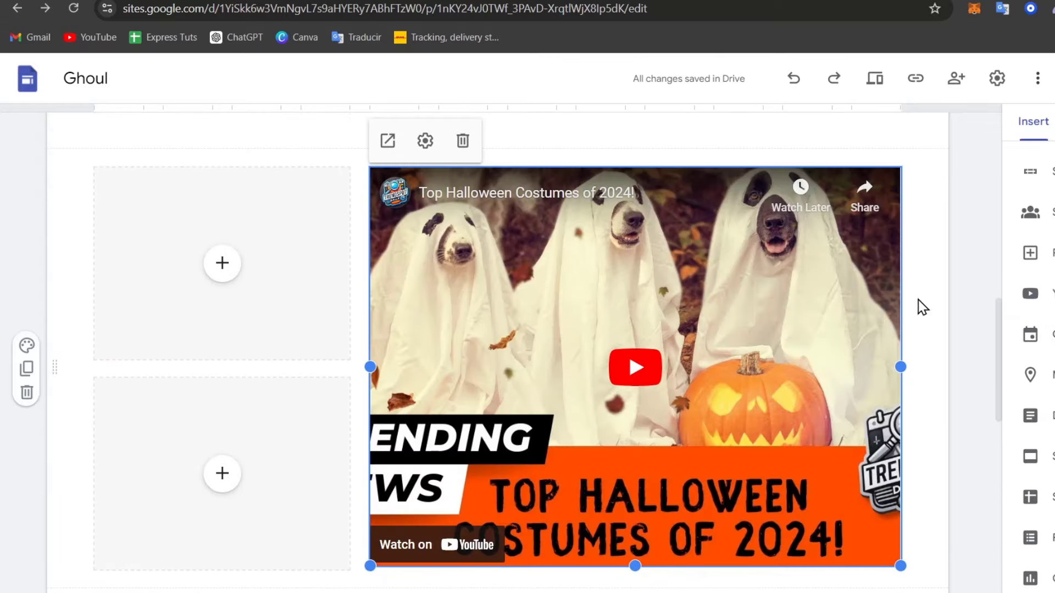
# Review the Home page layout from the cover through the image blocks, video and map to the footer, and look over the insertable elements
pyautogui.scroll(5, 751, 250)
pyautogui.scroll(-8, 755, 264)
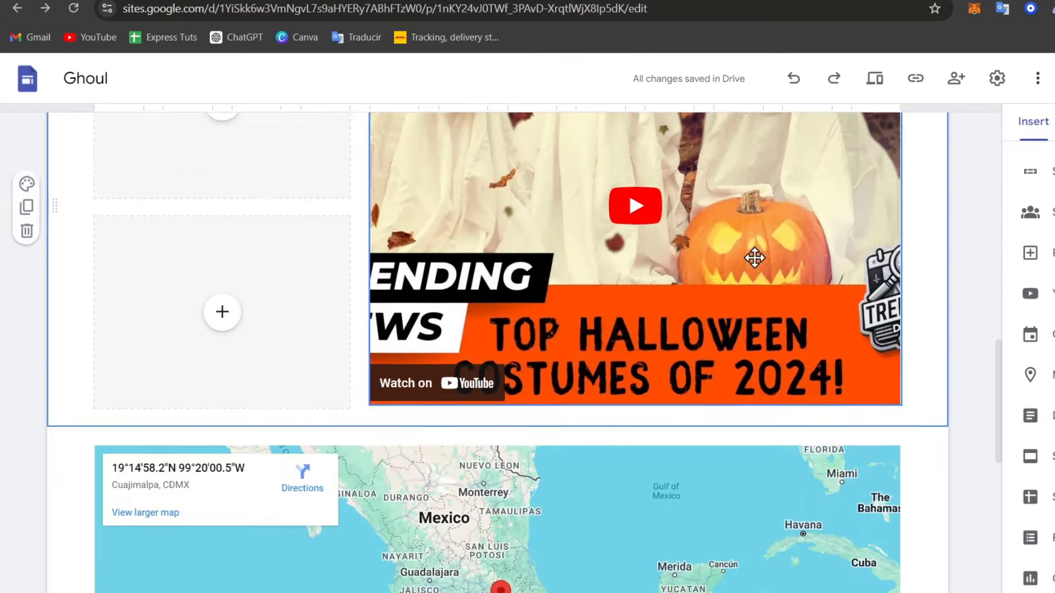
pyautogui.scroll(7, 754, 256)
pyautogui.scroll(-3, 766, 264)
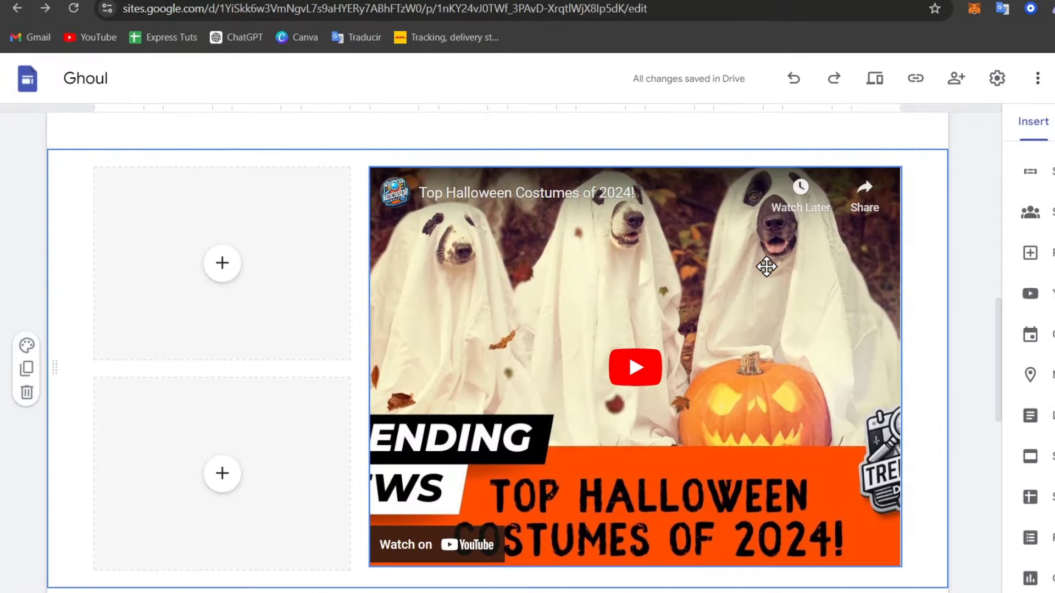
pyautogui.scroll(10, 765, 267)
pyautogui.scroll(-3, 912, 292)
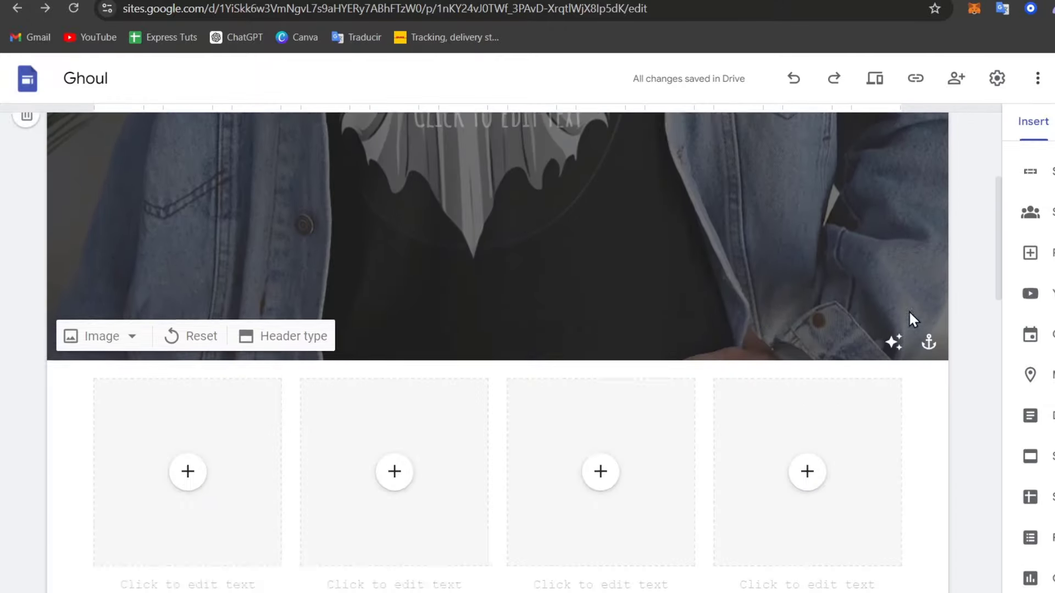
pyautogui.scroll(-5, 815, 420)
pyautogui.scroll(-10, 816, 420)
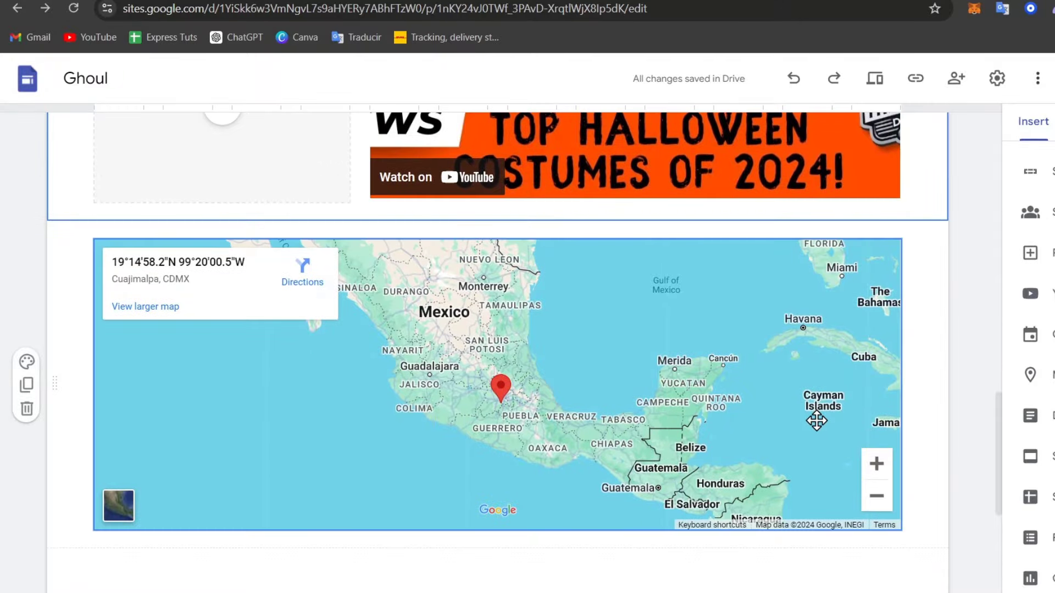
pyautogui.scroll(-3, 817, 422)
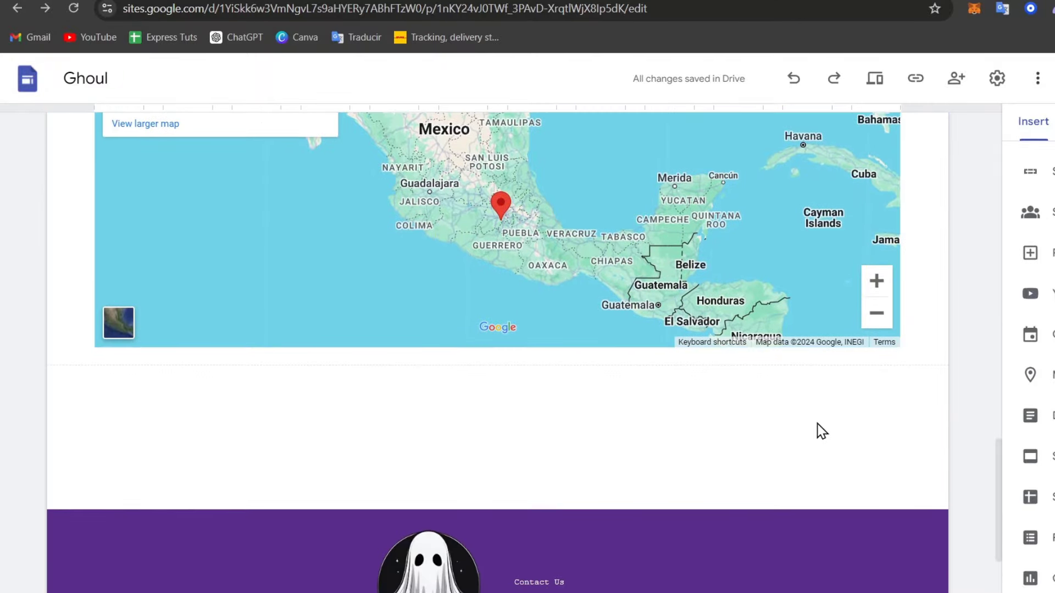
pyautogui.scroll(5, 1031, 352)
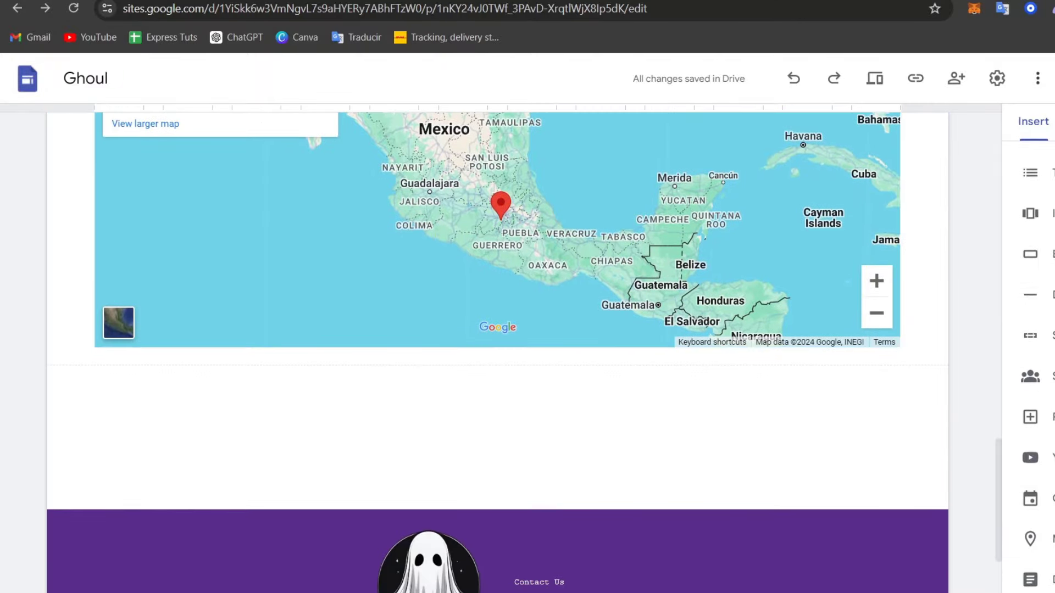
pyautogui.scroll(-5, 1030, 352)
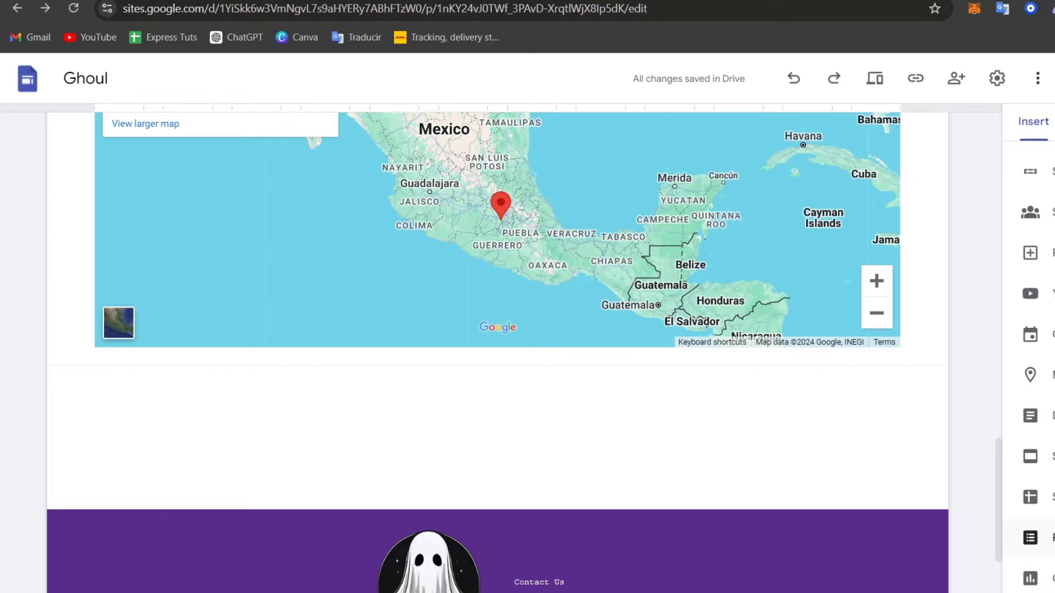
pyautogui.scroll(-3, 765, 424)
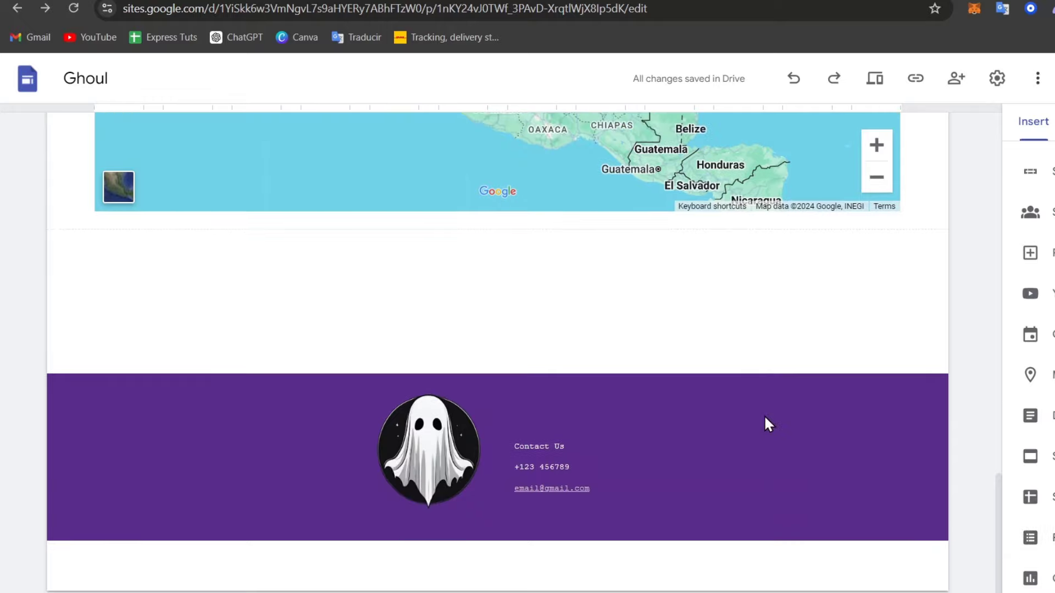
pyautogui.scroll(15, 612, 223)
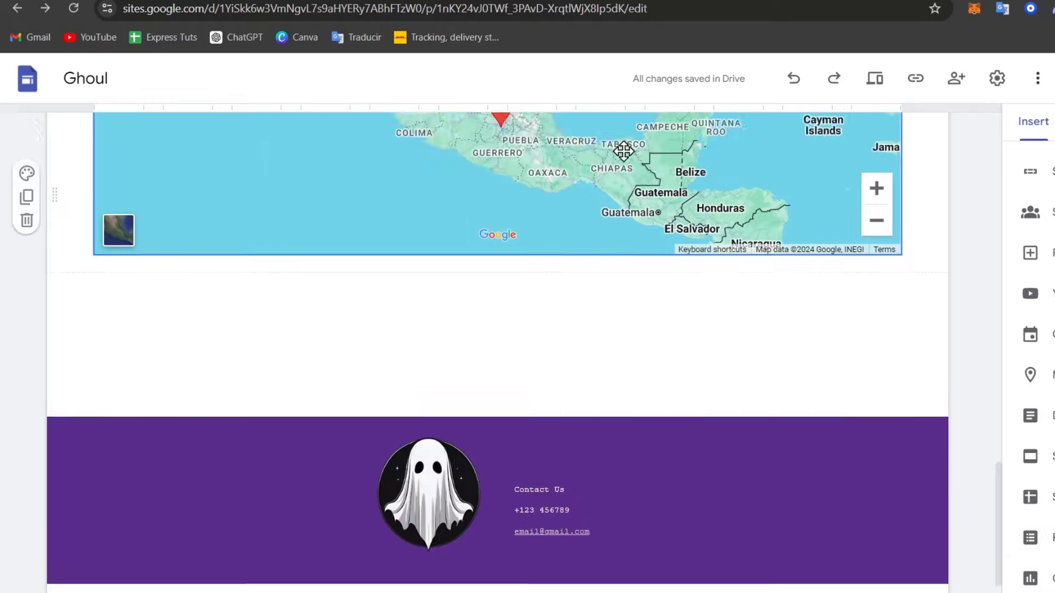
# Open the footer for editing and start adding social media links to it
pyautogui.scroll(-15, 623, 158)
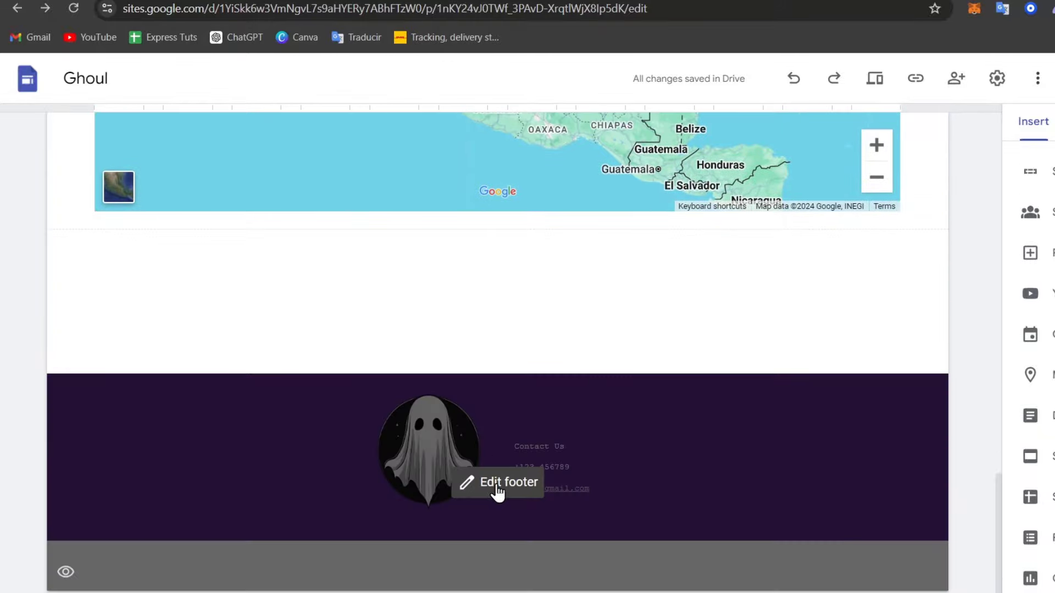
pyautogui.click(497, 484)
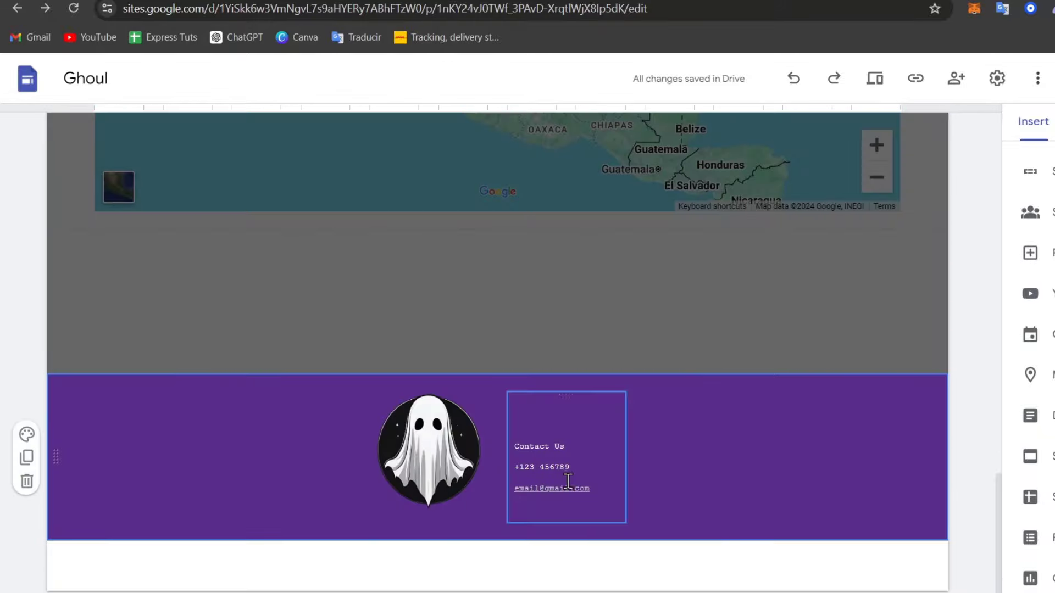
pyautogui.click(1046, 212)
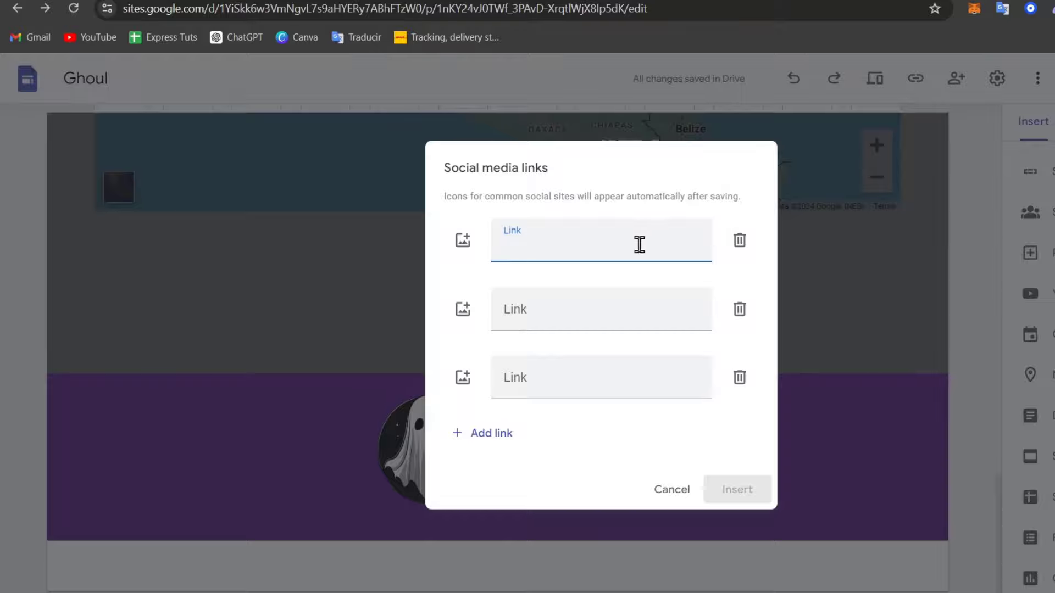
# Choose to select an icon for the first social link and search Google Images for "tiktok png"
pyautogui.click(463, 243)
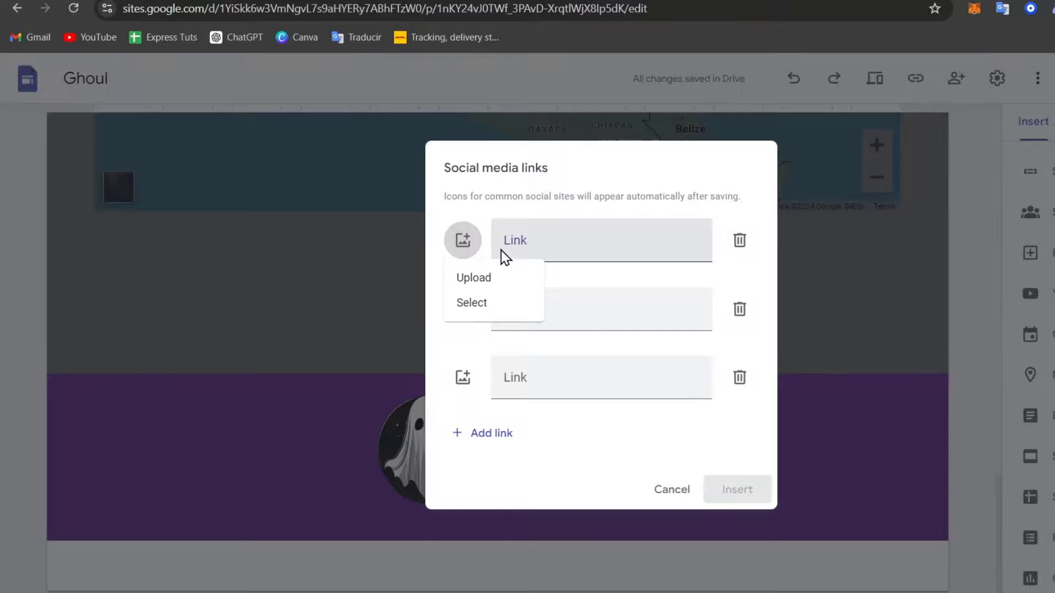
pyautogui.click(496, 304)
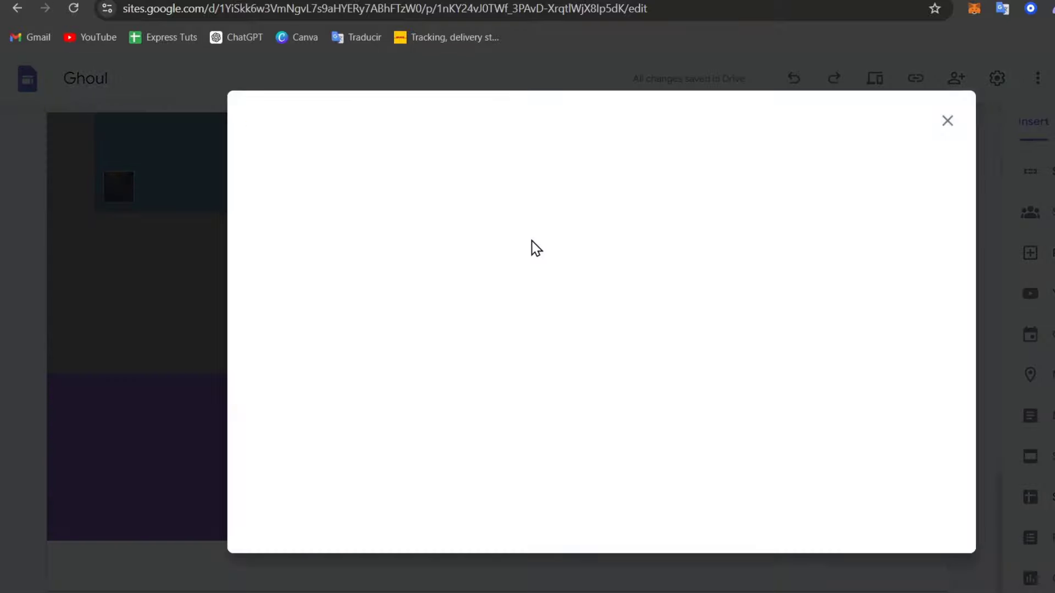
pyautogui.click(467, 167)
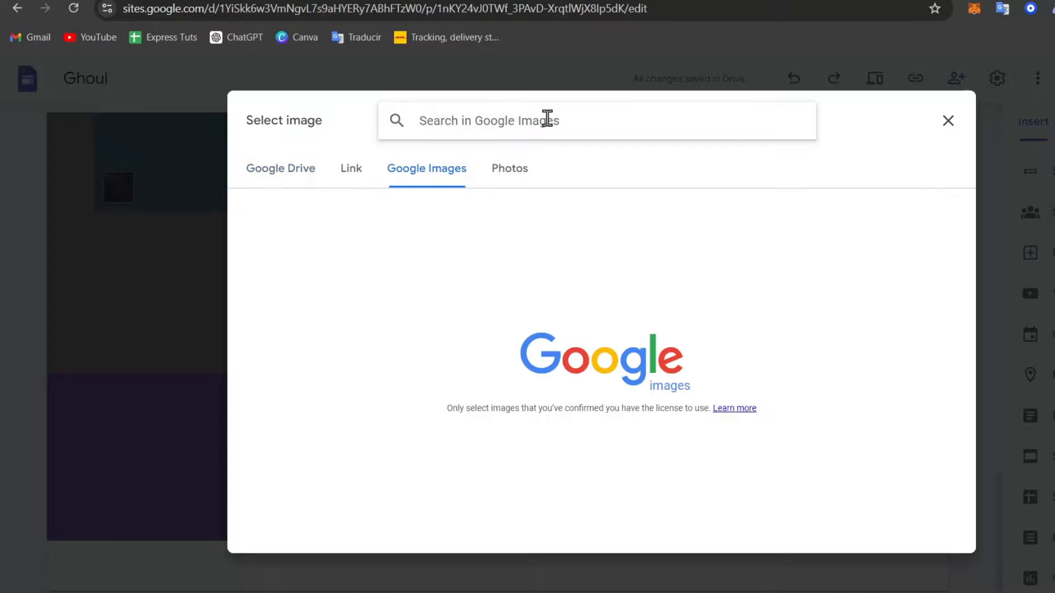
pyautogui.write('tiktok png')
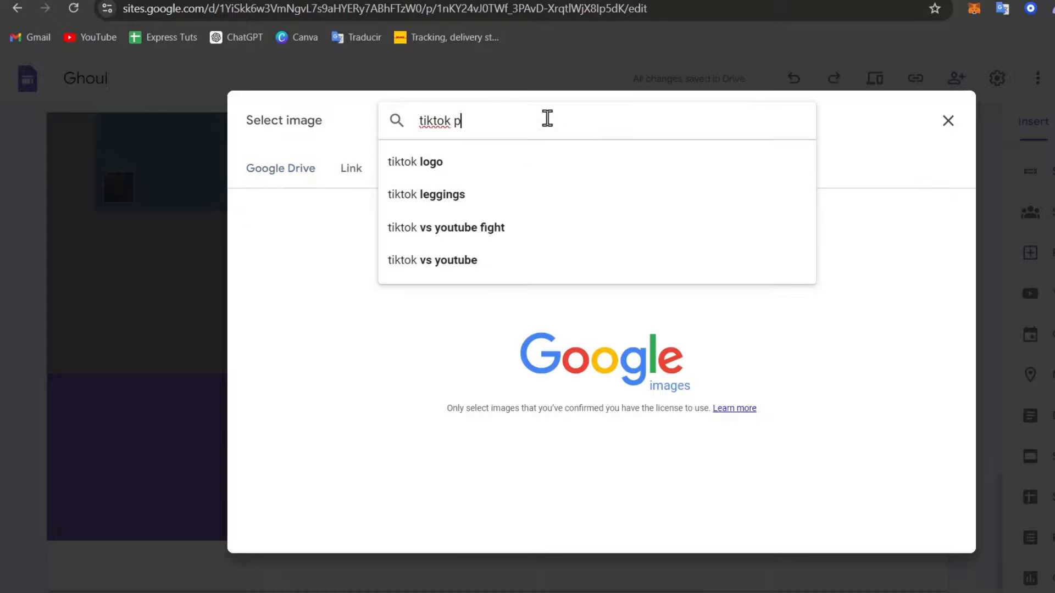
pyautogui.press('Return')
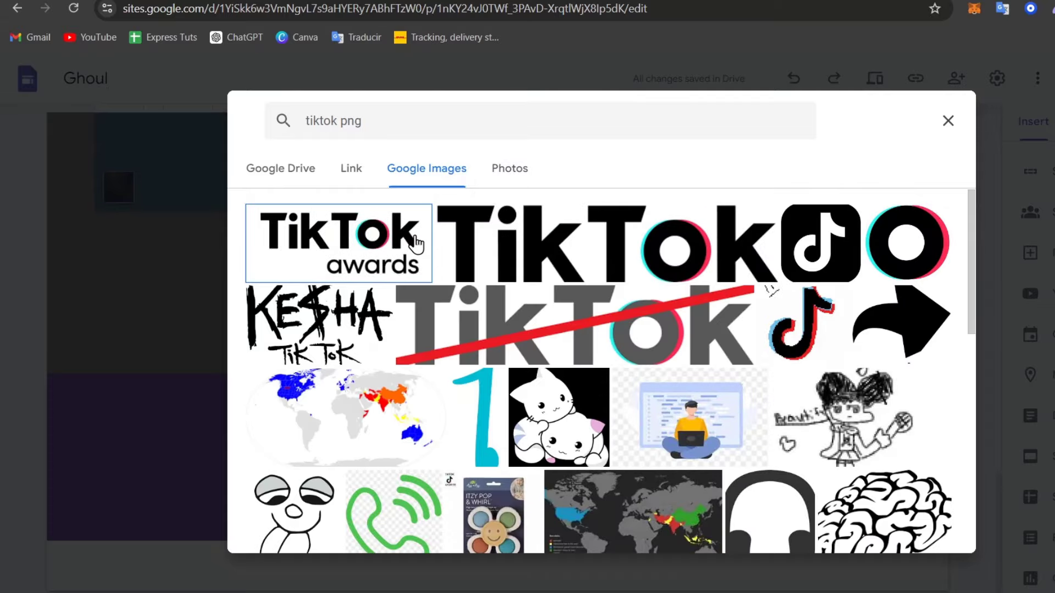
# Change the image search to "tiktok logo" and look through the results for a suitable icon
pyautogui.doubleClick(389, 116)
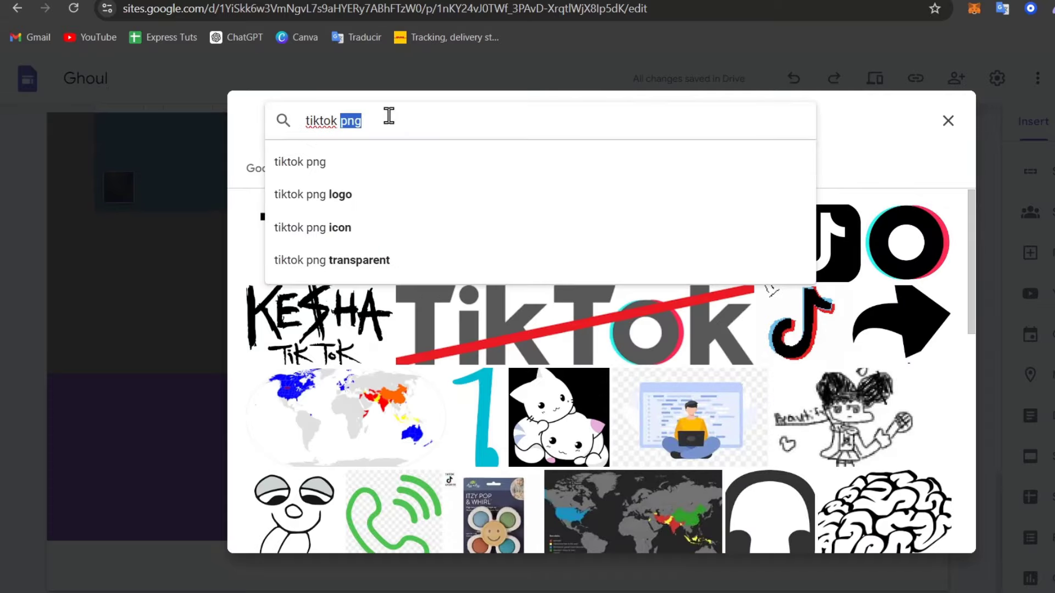
pyautogui.press('Return')
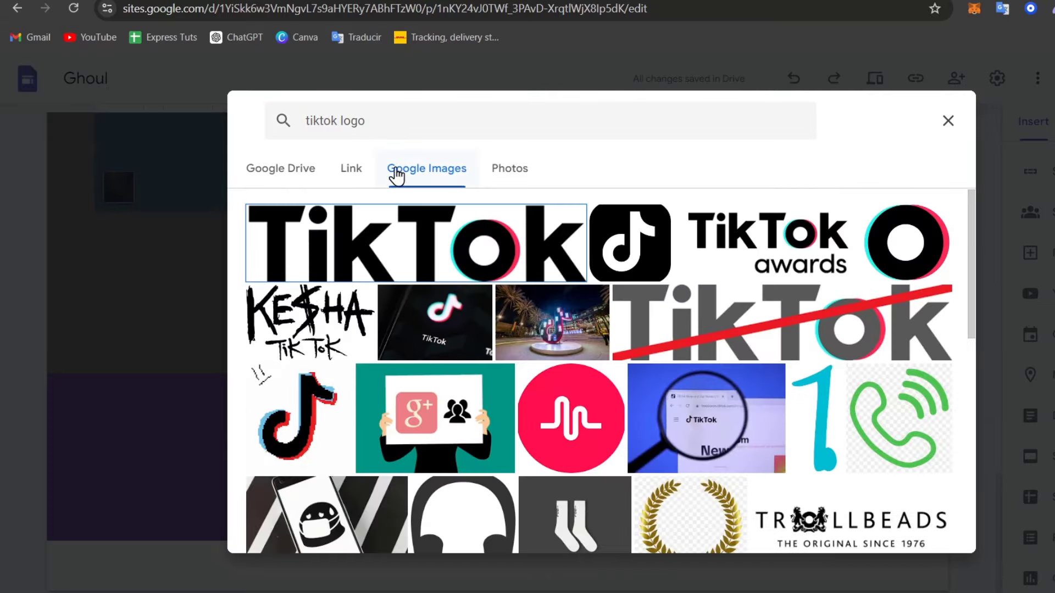
pyautogui.scroll(-9, 821, 395)
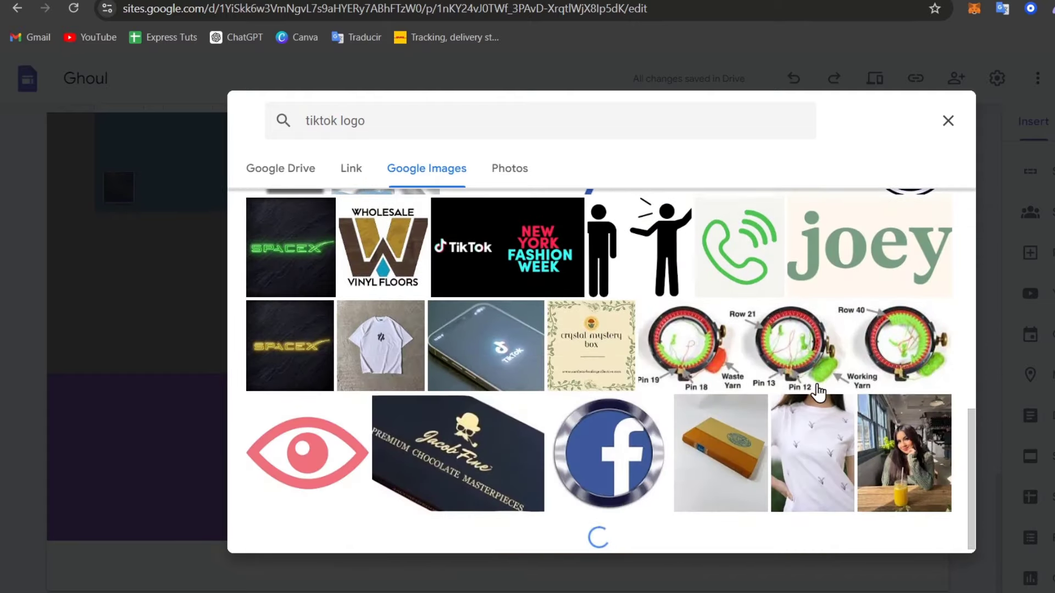
pyautogui.scroll(10, 822, 394)
# Shorten the image search to "tiktok" and use the TikTok wordmark image as the first social link's icon
pyautogui.doubleClick(518, 117)
pyautogui.press('BackSpace')
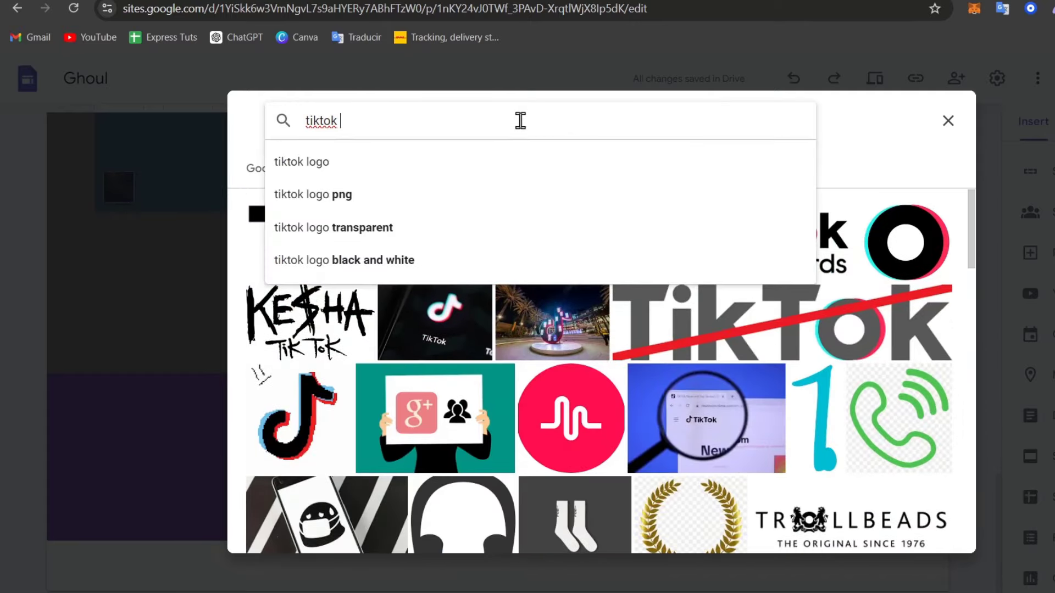
pyautogui.press('Return')
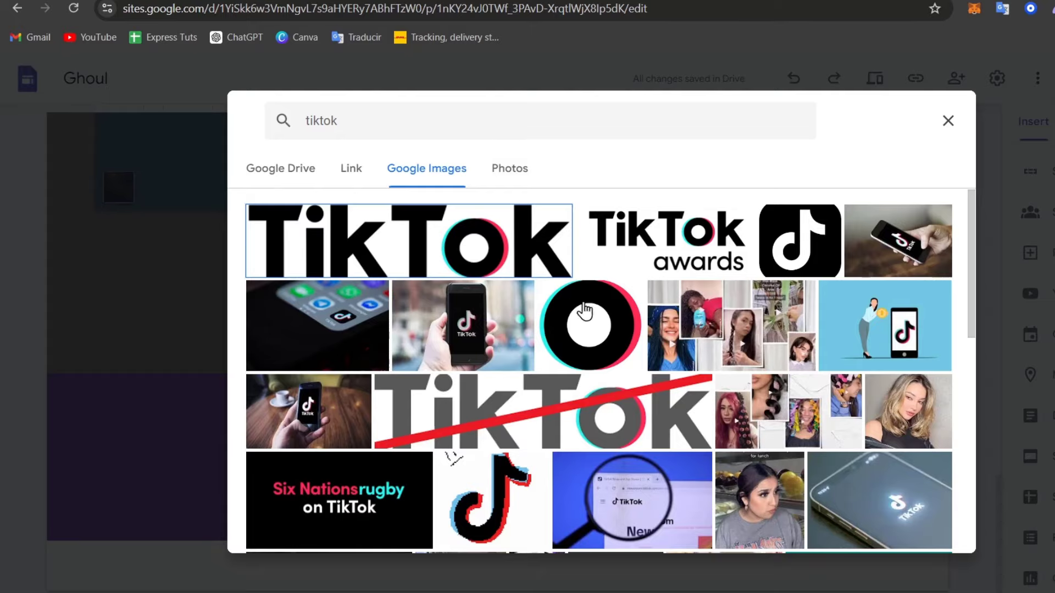
pyautogui.click(489, 215)
pyautogui.click(941, 543)
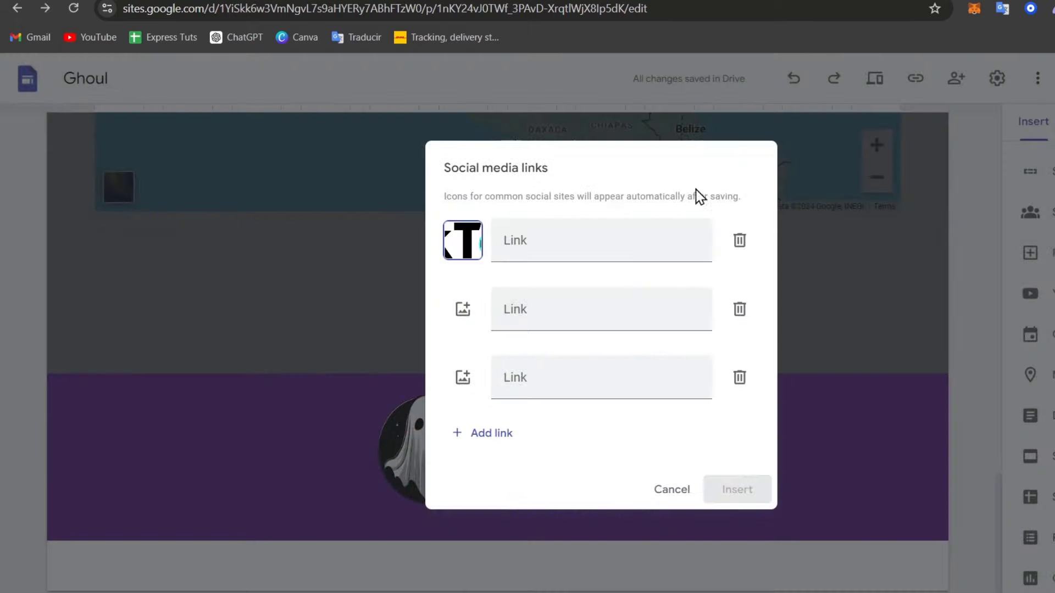
pyautogui.click(591, 243)
pyautogui.write('www.')
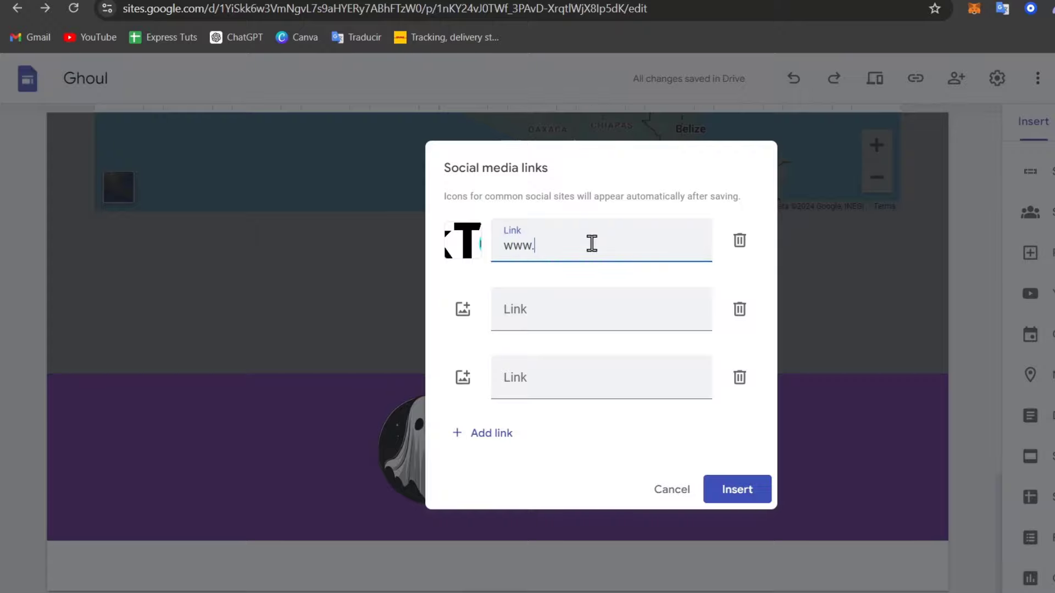
pyautogui.write('tiktok.com')
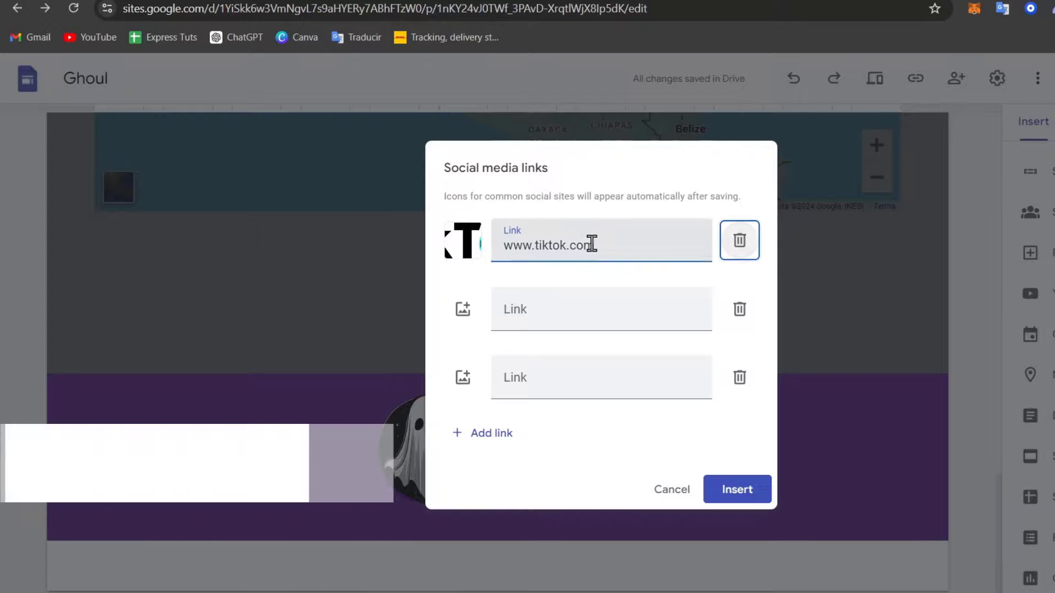
pyautogui.click(662, 318)
pyautogui.write('www.youtube.com')
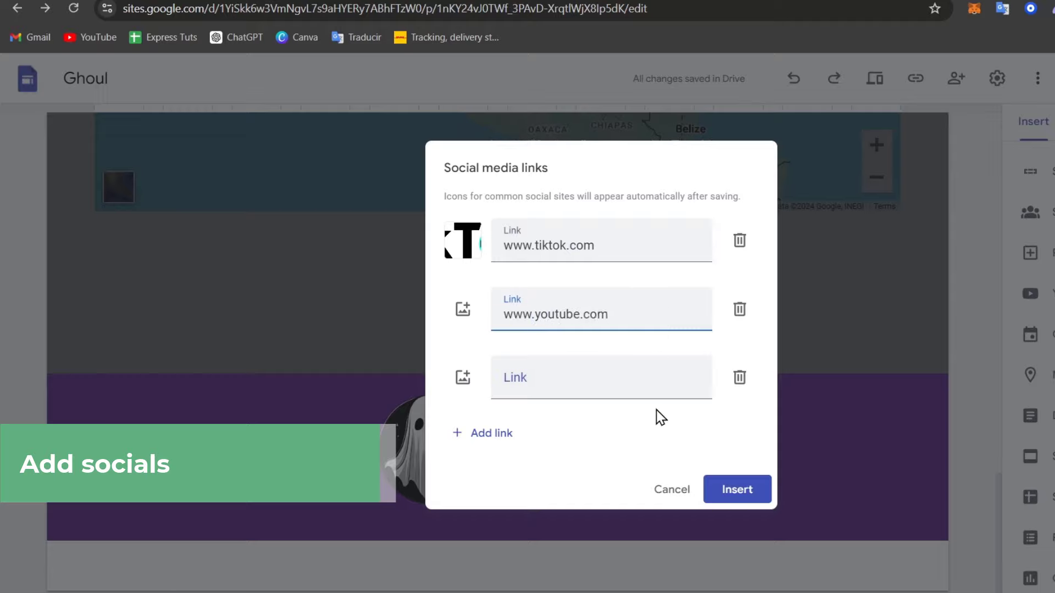
pyautogui.click(649, 397)
pyautogui.write('www.')
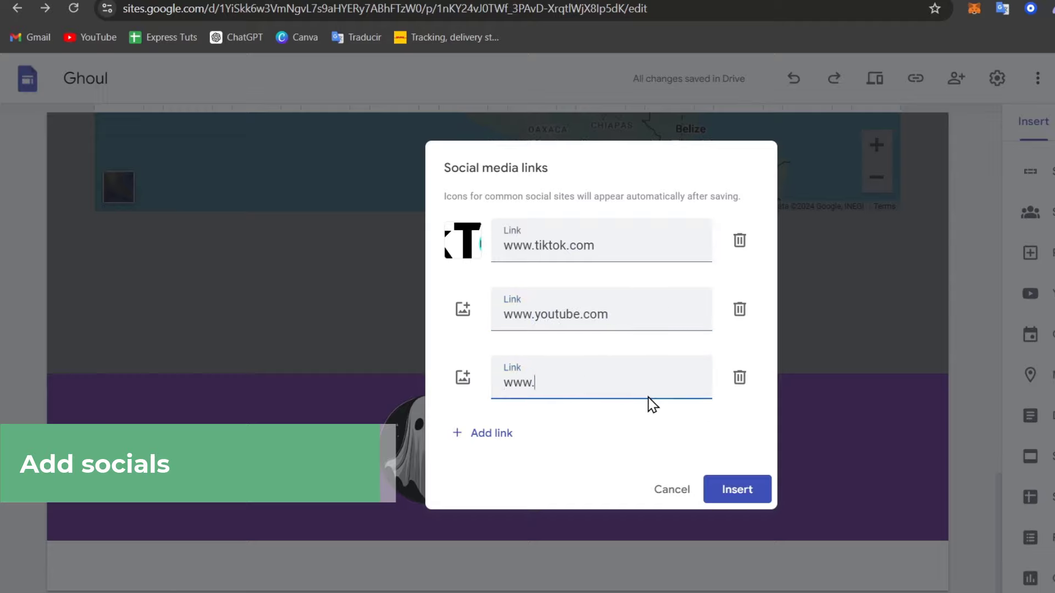
pyautogui.write('instagr')
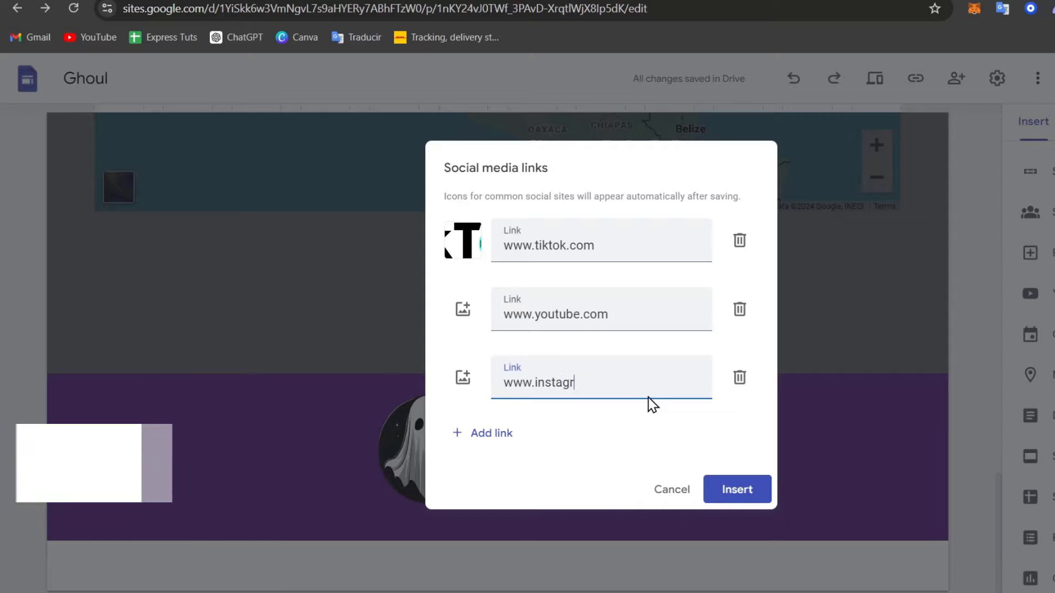
pyautogui.write('am.com')
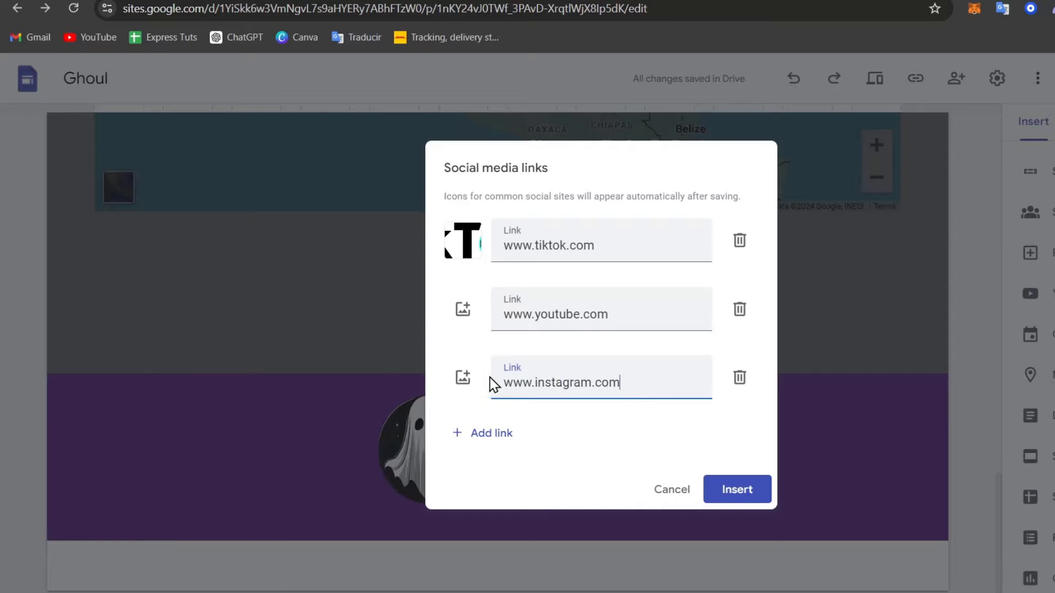
# Search Google Images for "instagram" and use the colourful gradient Instagram logo as the third social link's icon
pyautogui.click(462, 377)
pyautogui.click(479, 442)
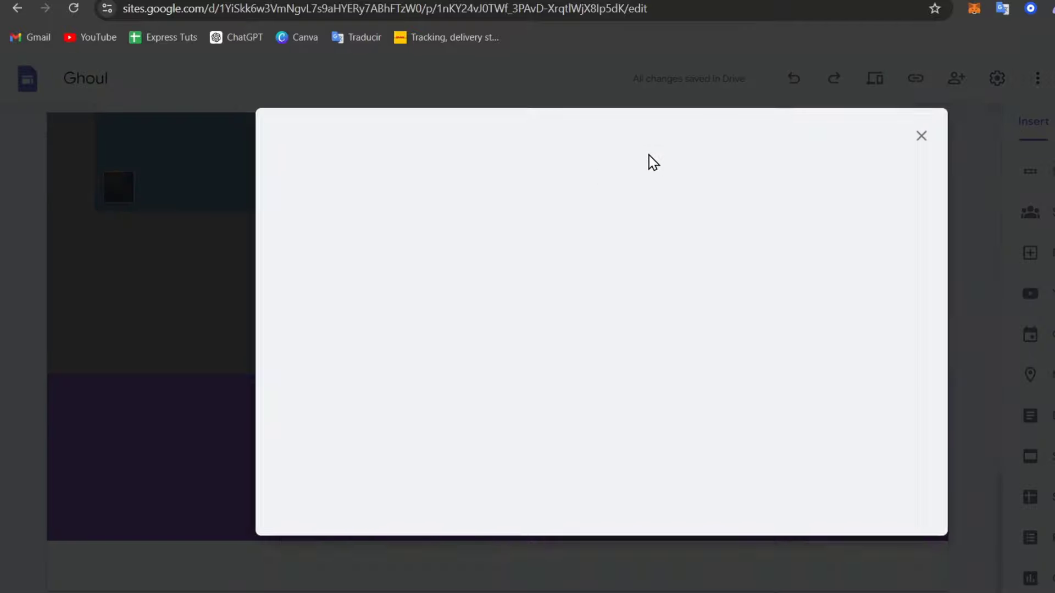
pyautogui.click(532, 117)
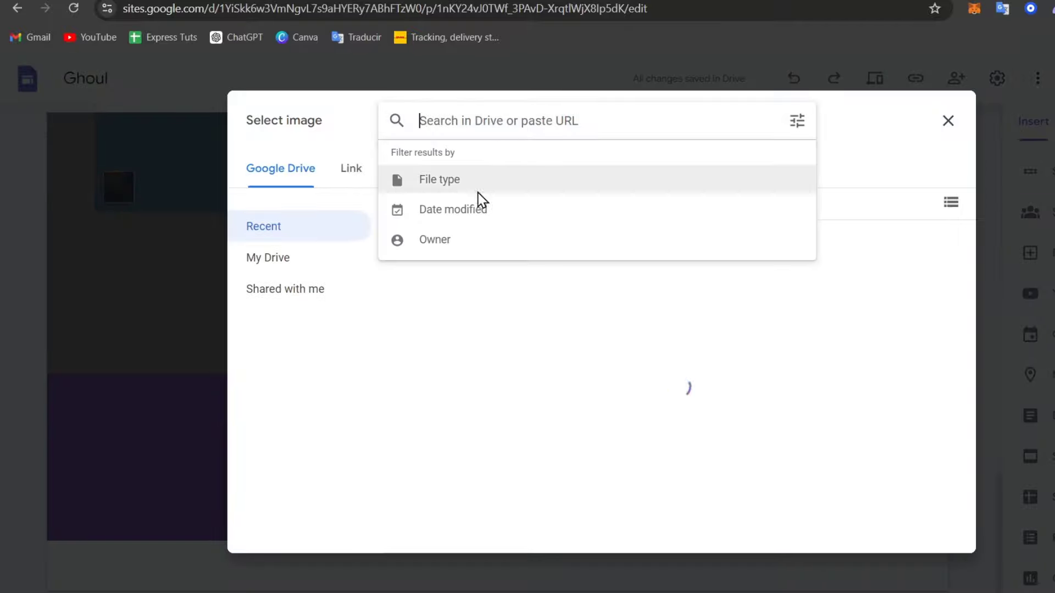
pyautogui.click(439, 169)
pyautogui.write('ins')
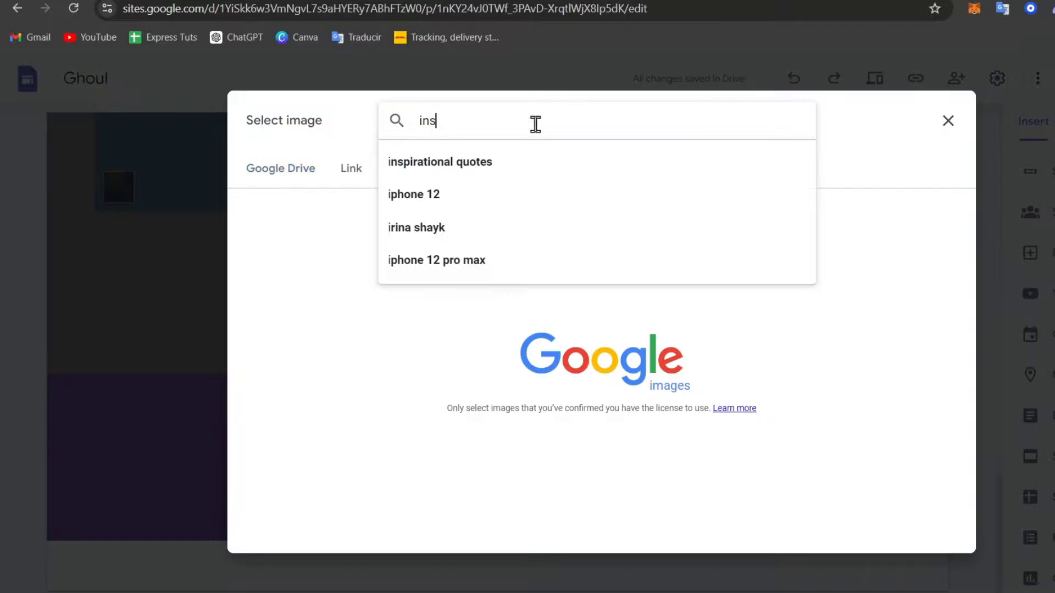
pyautogui.write('tagram')
pyautogui.press('Return')
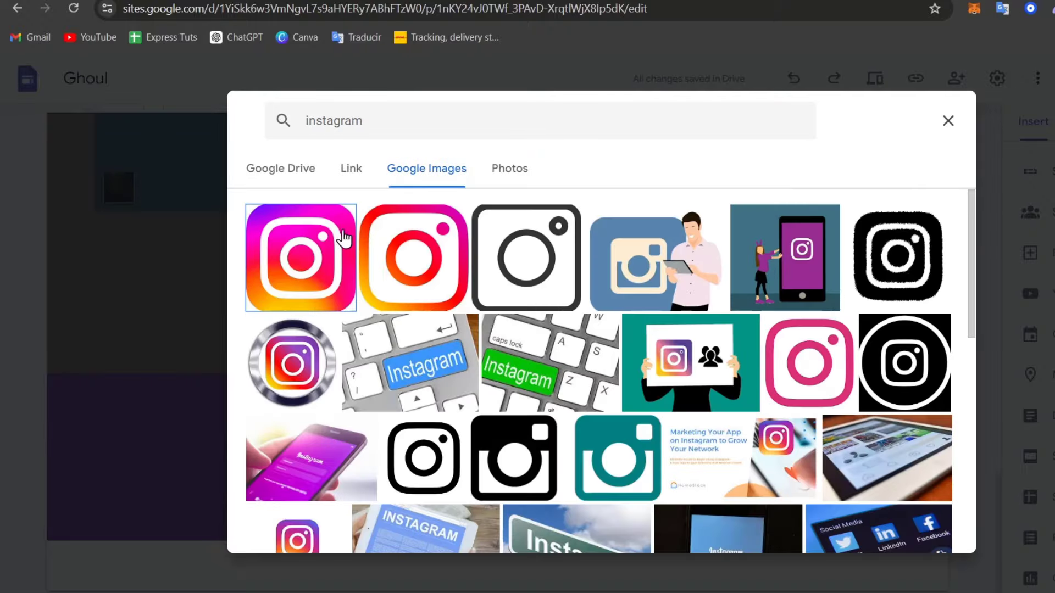
pyautogui.click(925, 527)
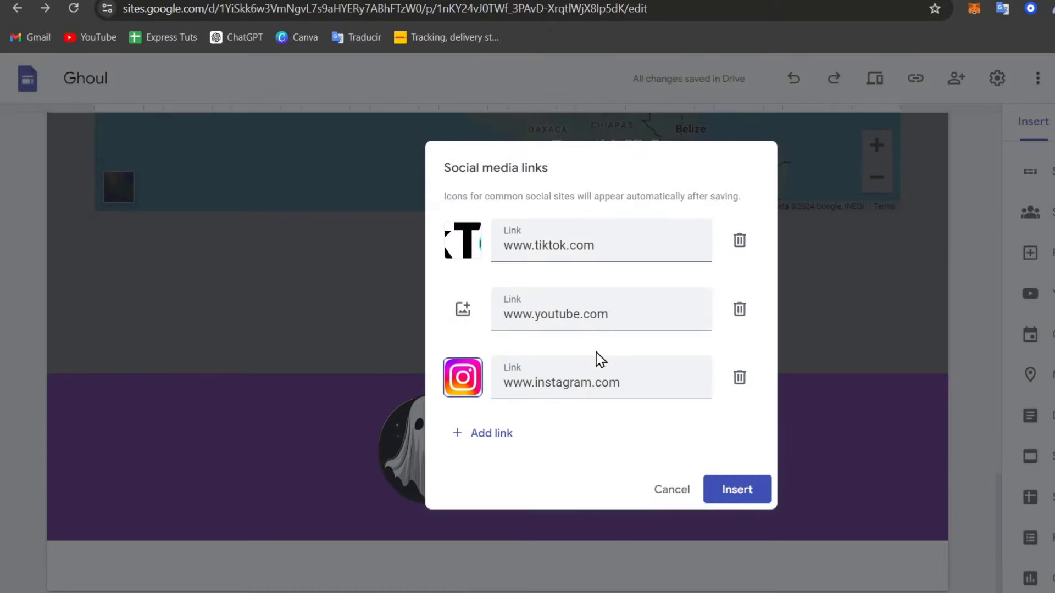
# Search Google Images for "youtube" and use the red play-button image as the second social link's icon
pyautogui.click(472, 313)
pyautogui.click(537, 364)
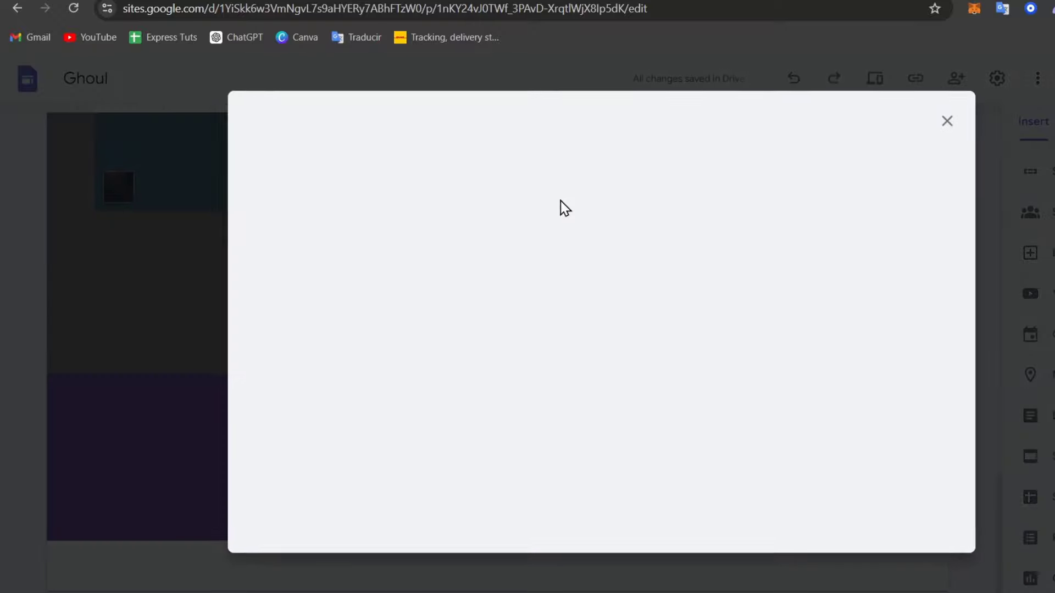
pyautogui.click(427, 168)
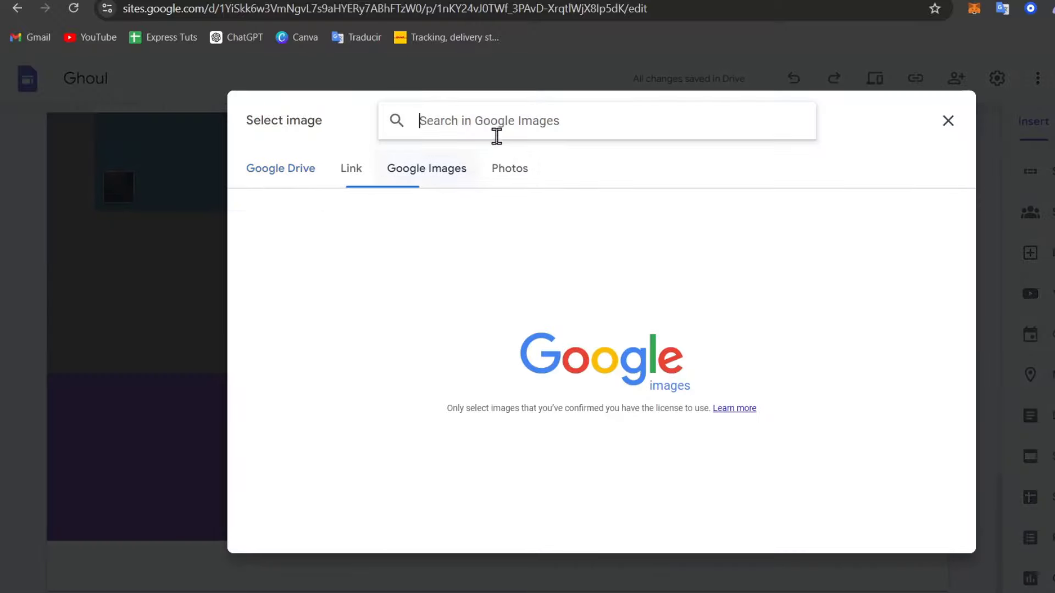
pyautogui.write('youtube')
pyautogui.press('Return')
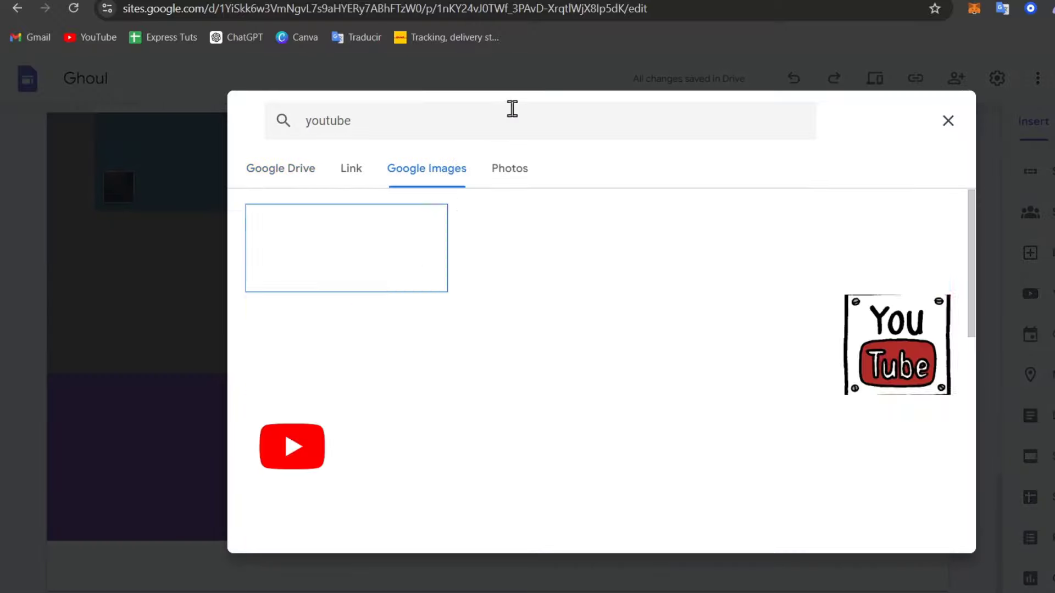
pyautogui.click(475, 247)
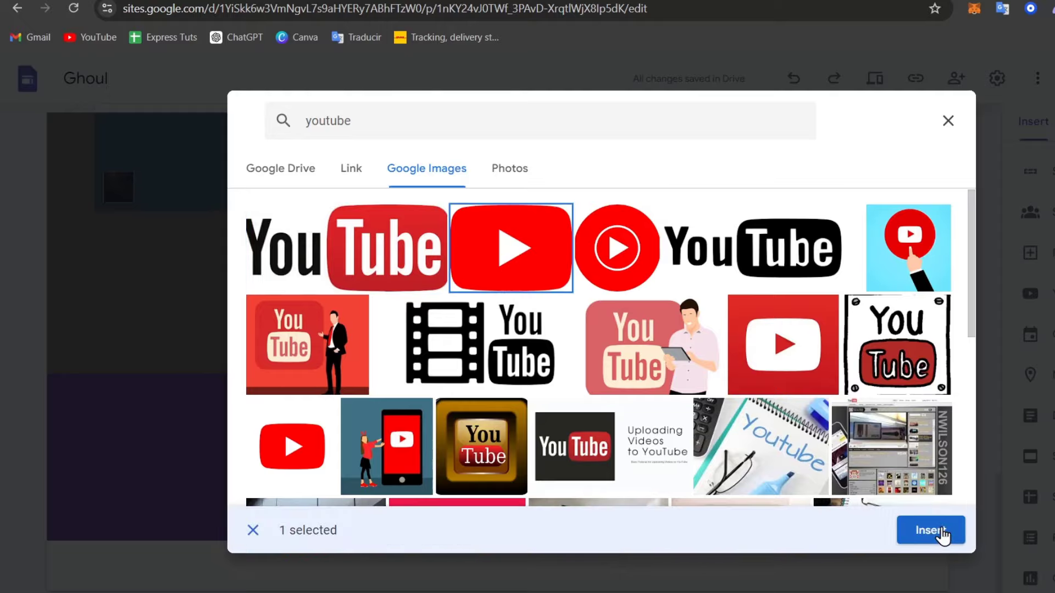
pyautogui.click(928, 531)
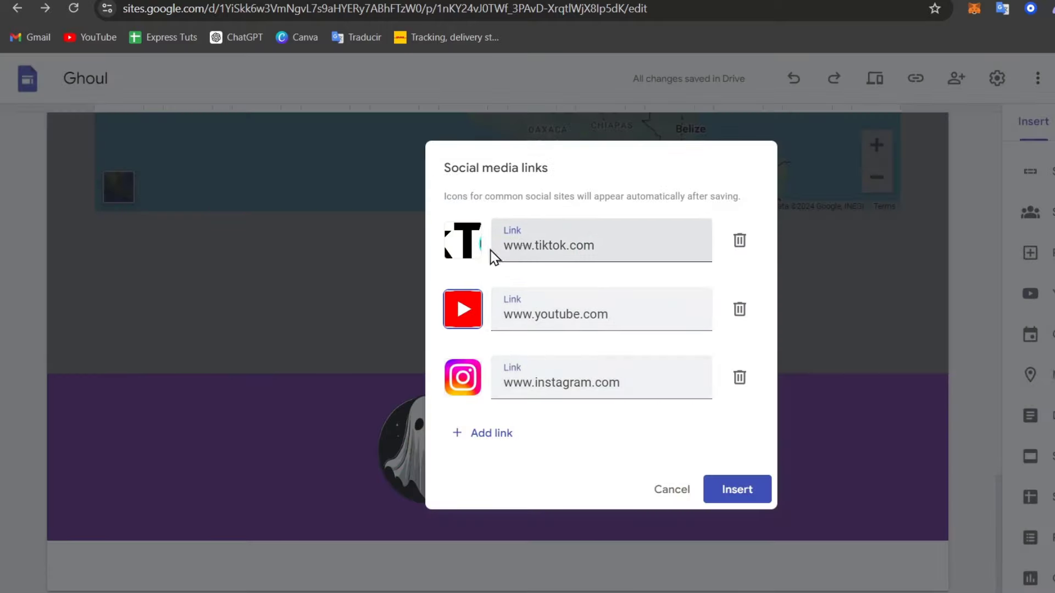
# Remove the first social link's TikTok wordmark icon and choose to select a replacement image by URL
pyautogui.click(467, 242)
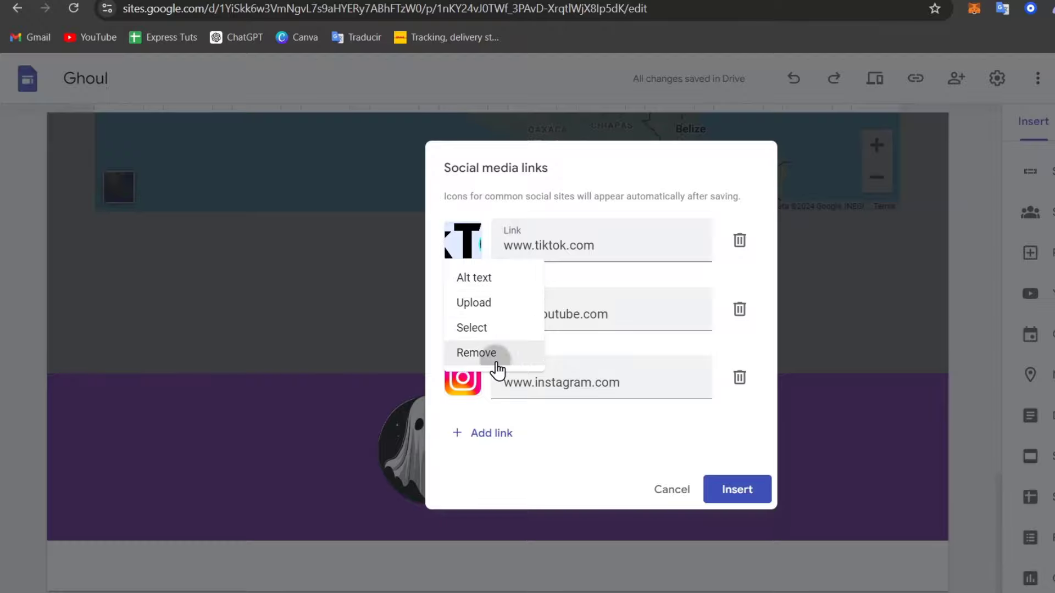
pyautogui.click(490, 354)
pyautogui.click(473, 256)
pyautogui.click(513, 302)
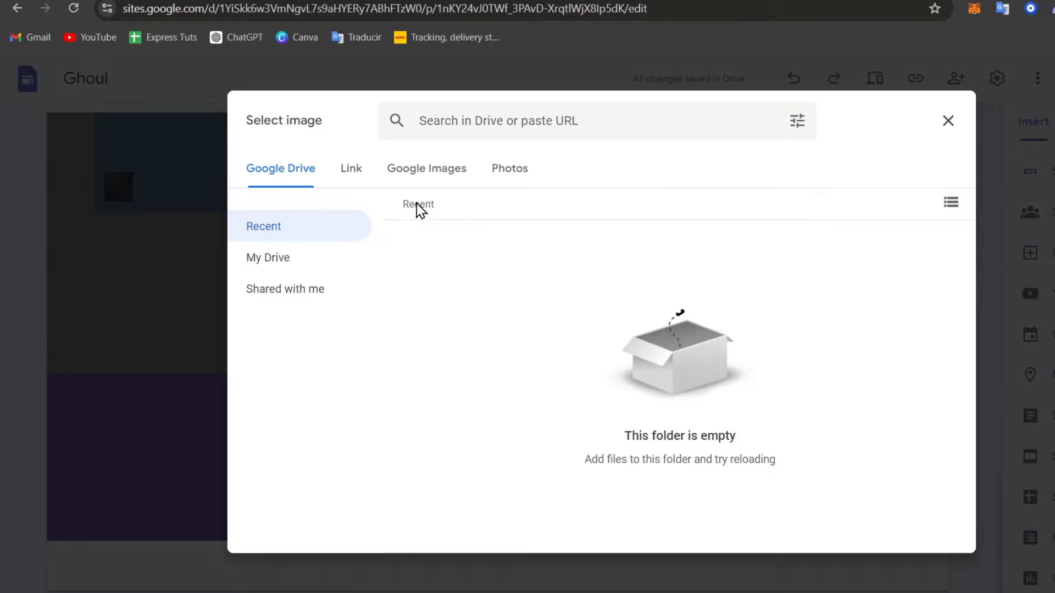
pyautogui.click(351, 168)
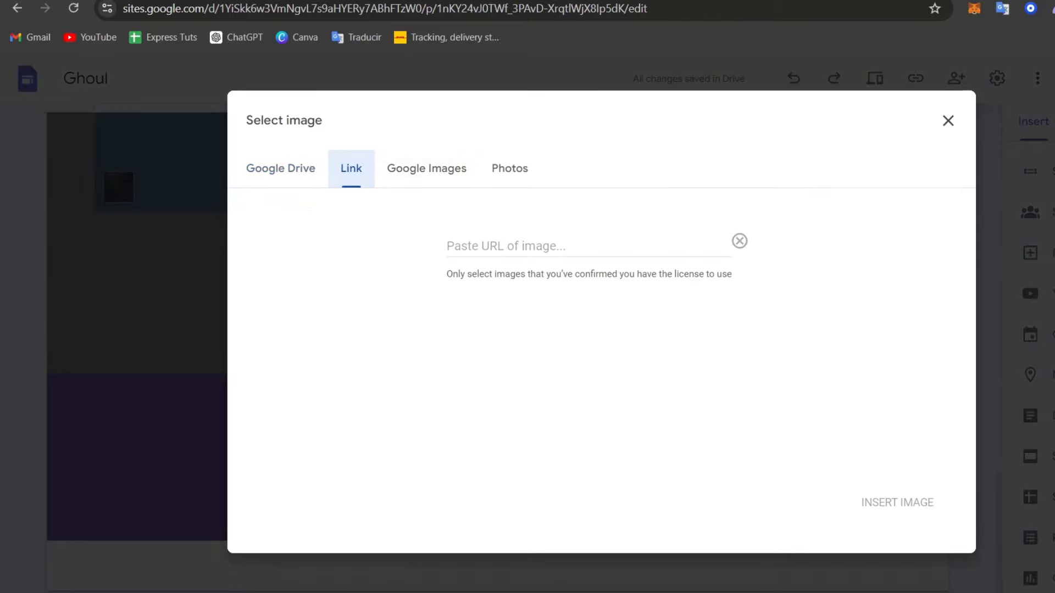
# Search the web for "tiktok logo" images in a new browser tab and copy the image address of the circular Pinterest TikTok icon
pyautogui.hotkey('ctrl', 't')
pyautogui.write('tiktok logo')
pyautogui.press('Return')
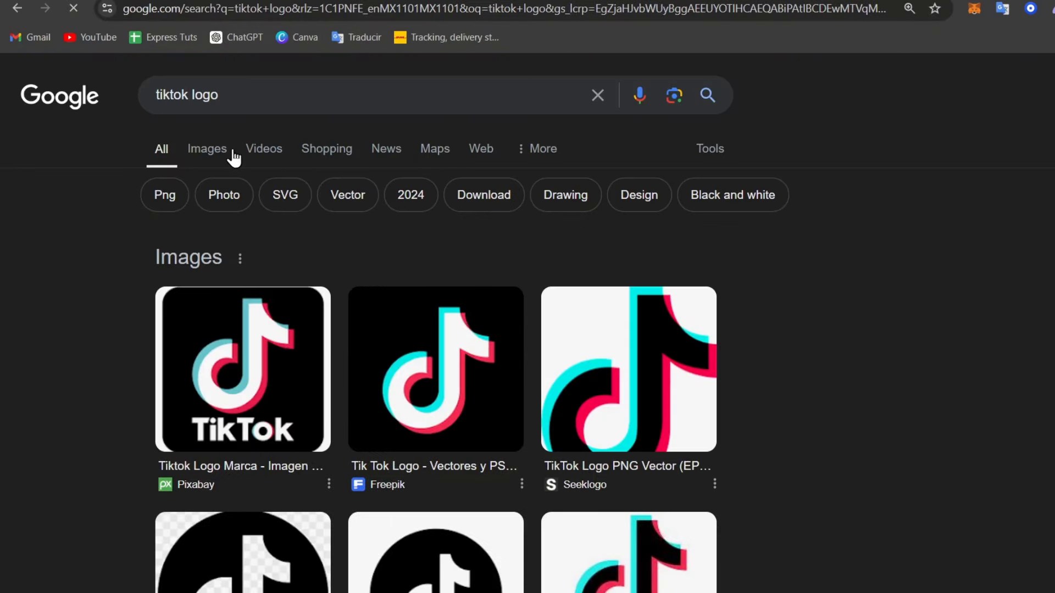
pyautogui.click(214, 158)
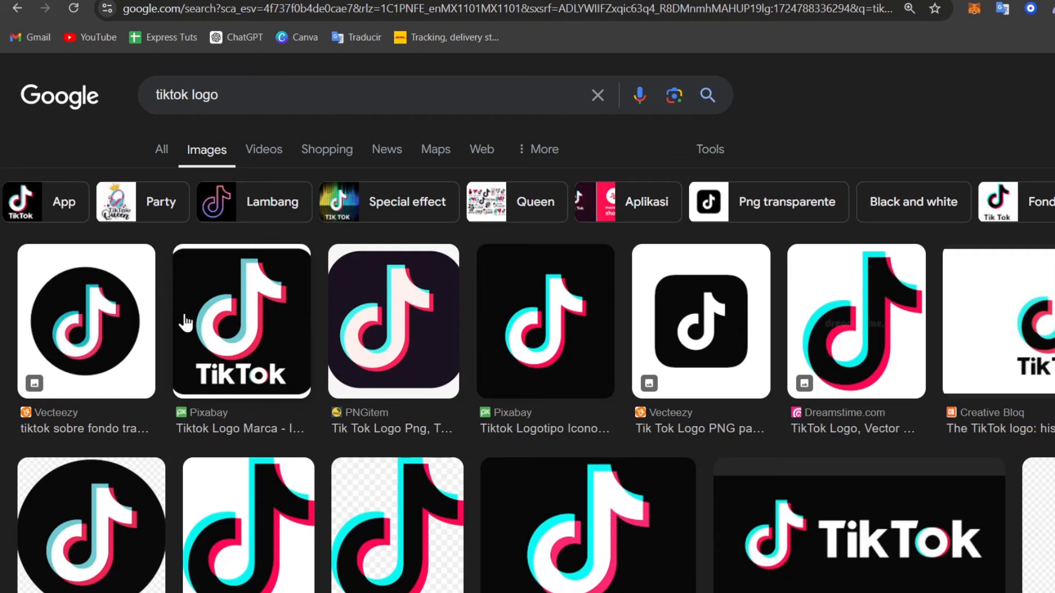
pyautogui.scroll(-2, 163, 468)
pyautogui.click(86, 360)
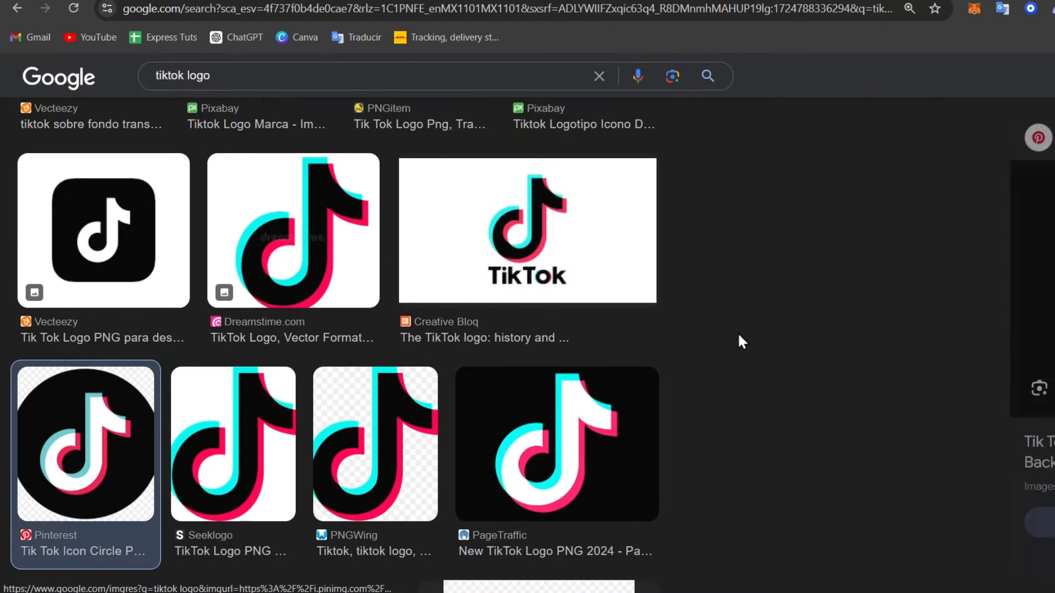
pyautogui.rightClick(899, 284)
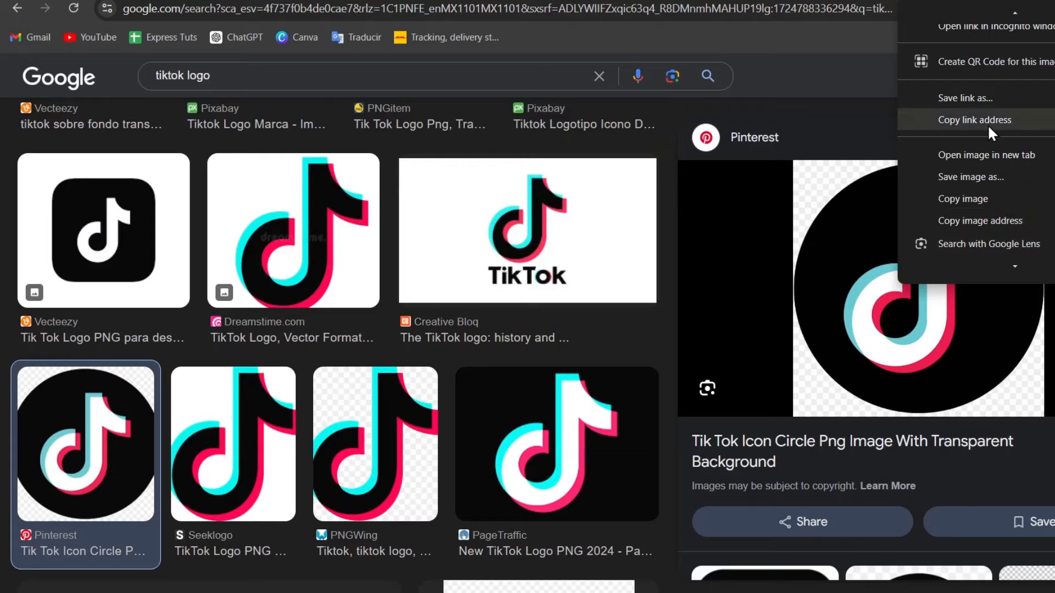
pyautogui.click(1013, 198)
pyautogui.hotkey('ctrl', 'Tab')
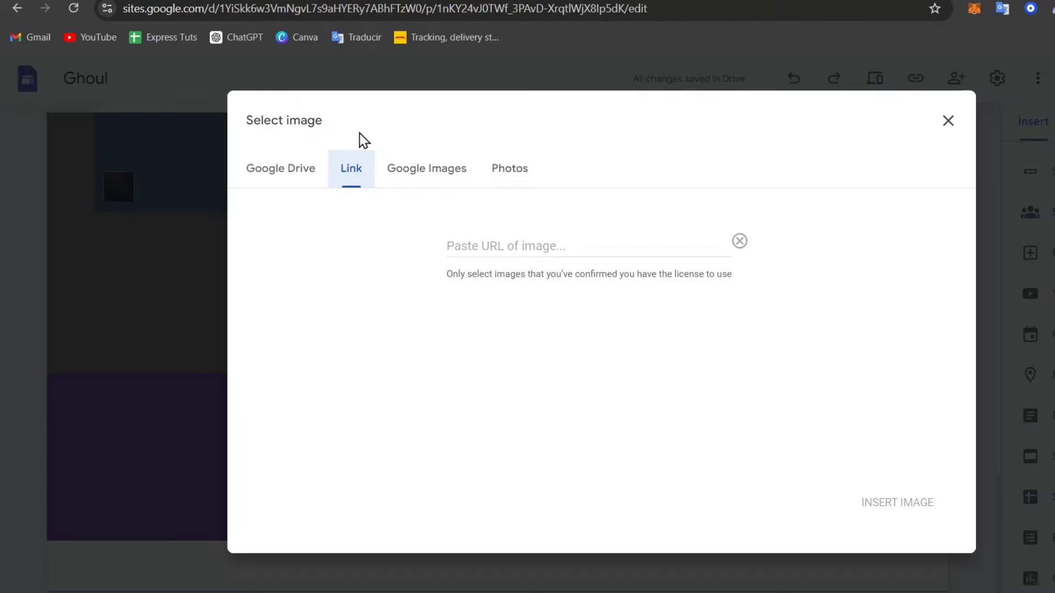
# Use the copied image address to insert the circular TikTok logo as the first social link's icon
pyautogui.click(513, 246)
pyautogui.hotkey('ctrl', 'v')
pyautogui.click(916, 501)
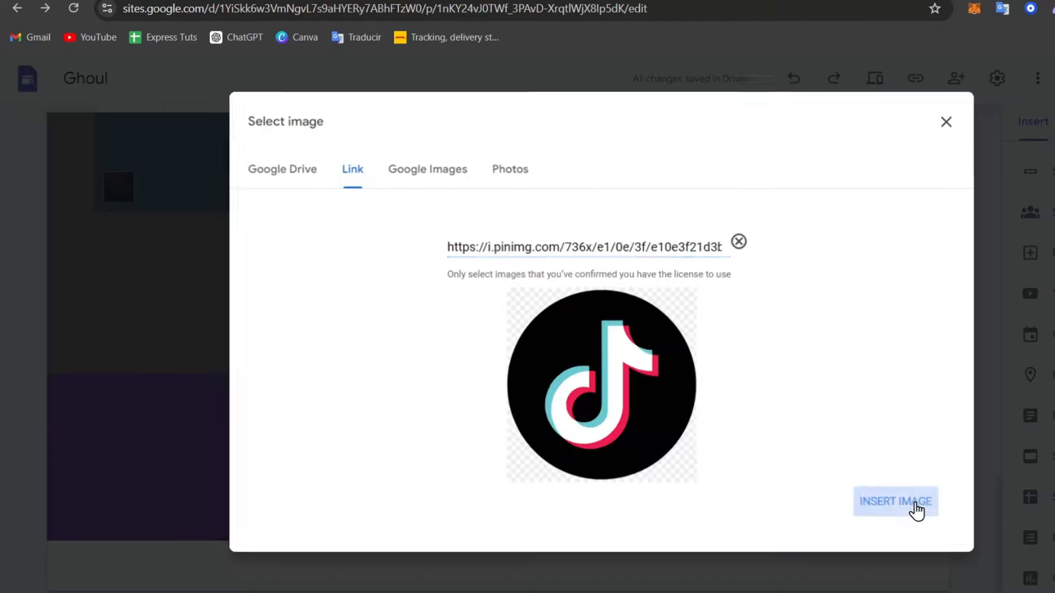
# Insert the social media links on the page and move them beneath the contact details in the purple footer
pyautogui.click(725, 493)
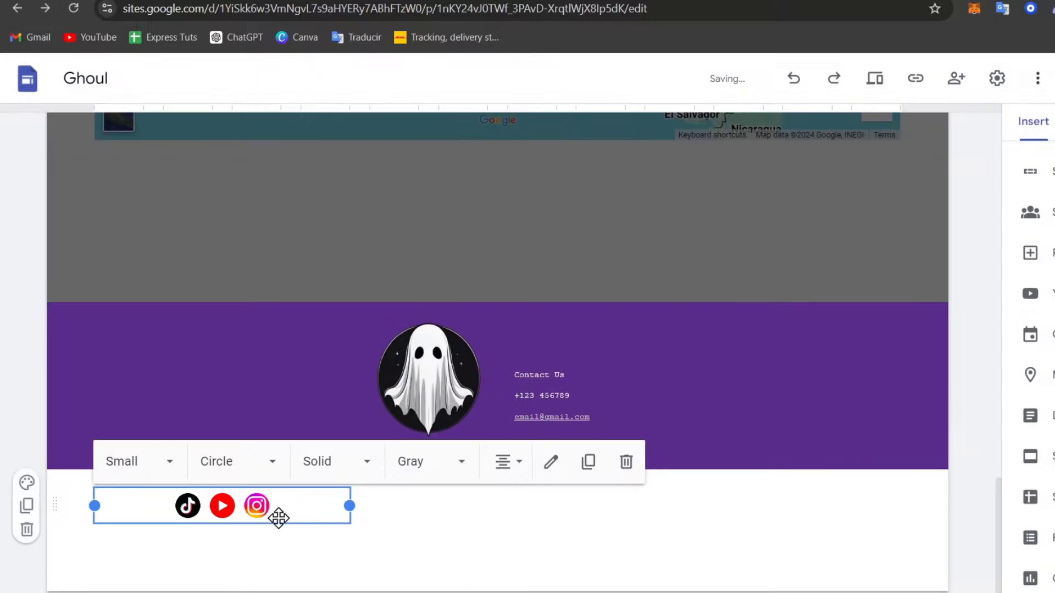
pyautogui.moveTo(244, 512); pyautogui.dragTo(561, 456)
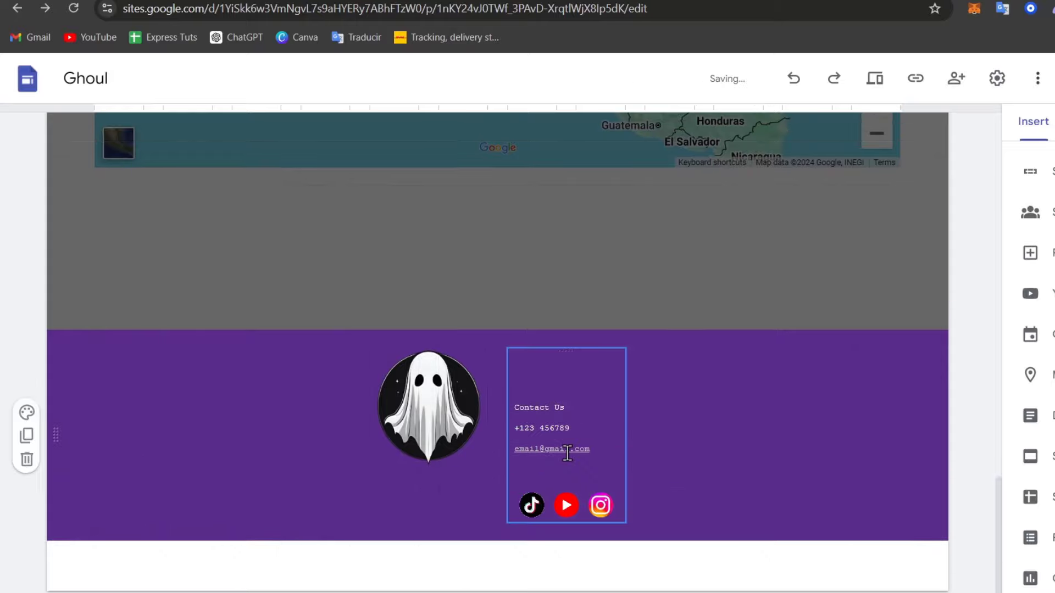
pyautogui.click(601, 505)
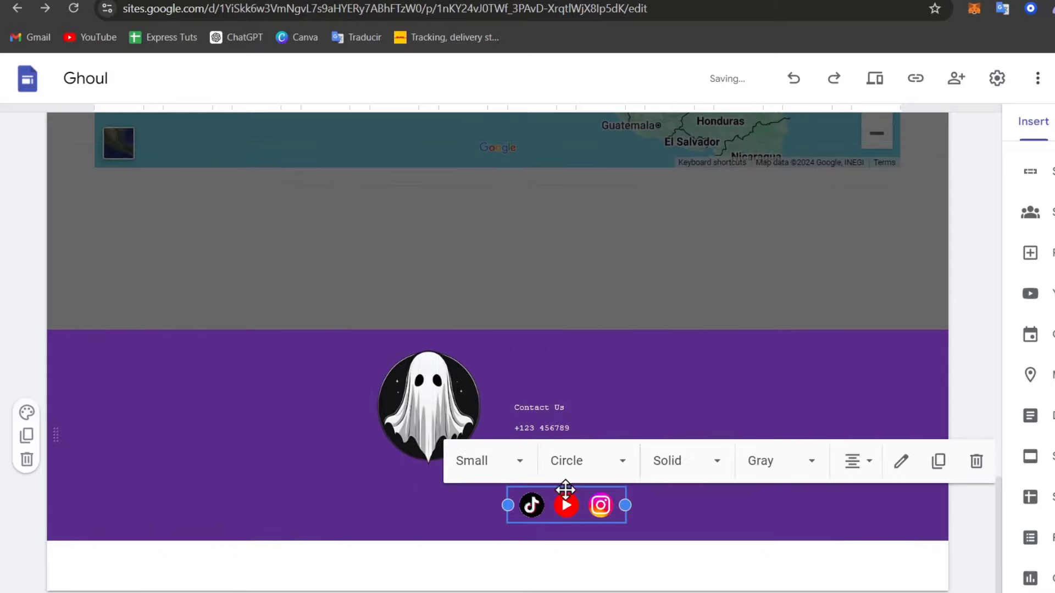
# Try the Square shape on the social icons and switch them back to Circle
pyautogui.click(516, 471)
pyautogui.click(608, 475)
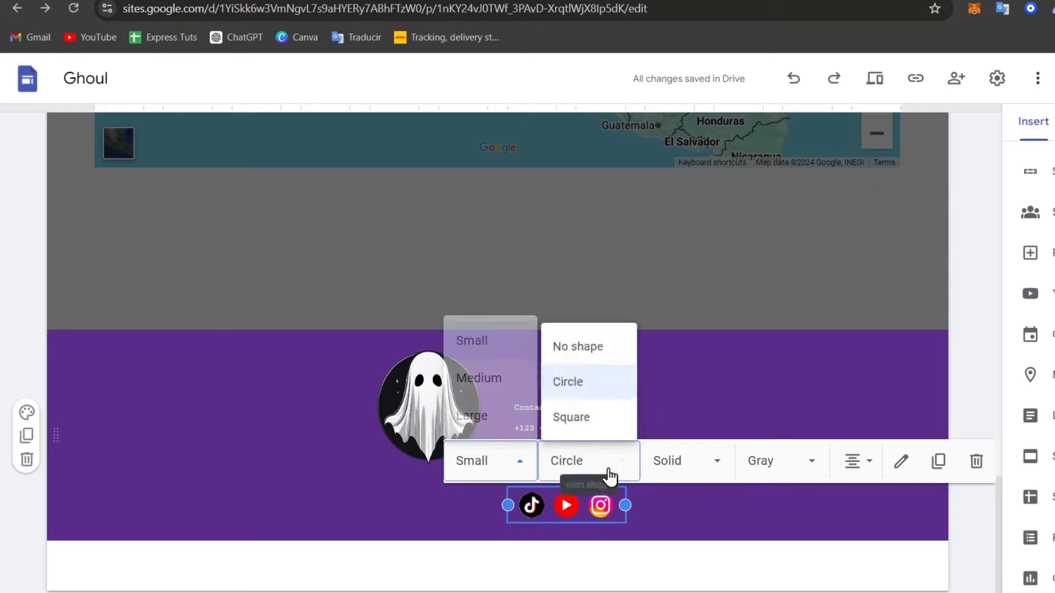
pyautogui.click(600, 409)
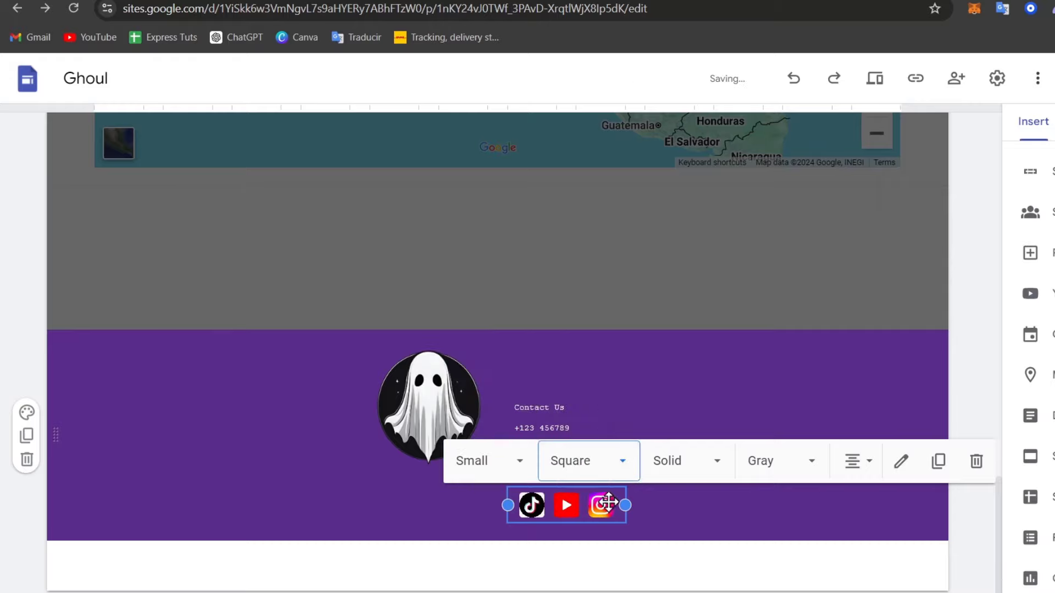
pyautogui.click(589, 467)
pyautogui.click(589, 379)
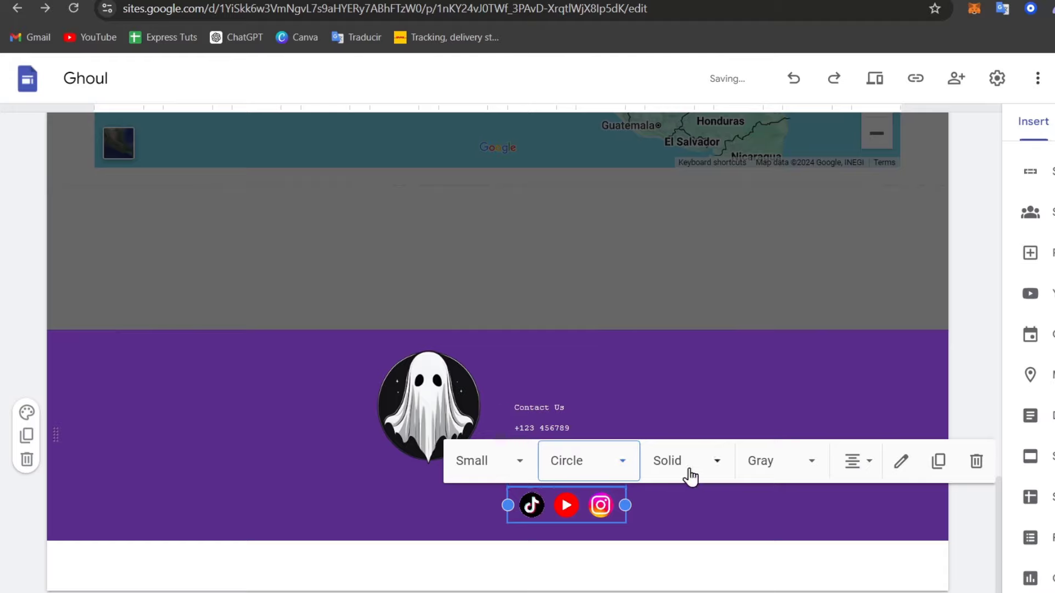
# Set the social icons' style to Outline and their color to Black
pyautogui.click(713, 475)
pyautogui.click(698, 543)
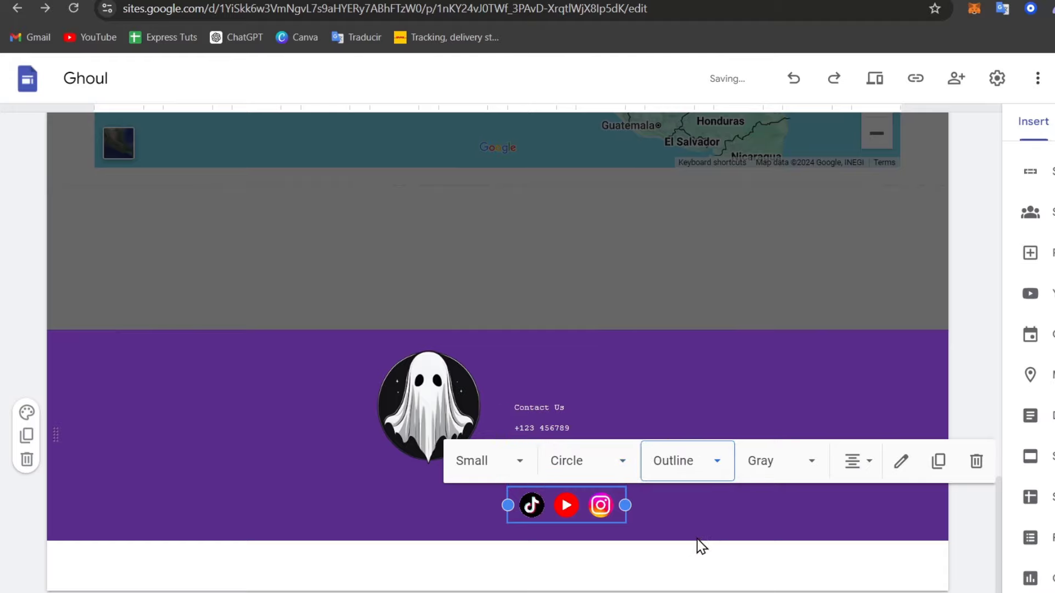
pyautogui.click(781, 469)
pyautogui.click(783, 345)
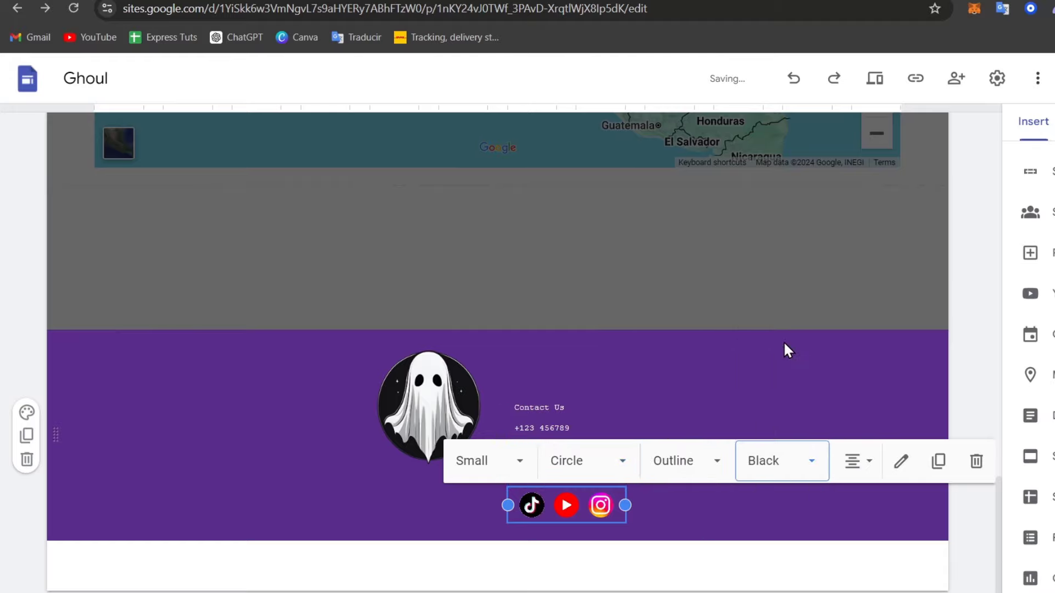
pyautogui.click(855, 469)
pyautogui.click(696, 513)
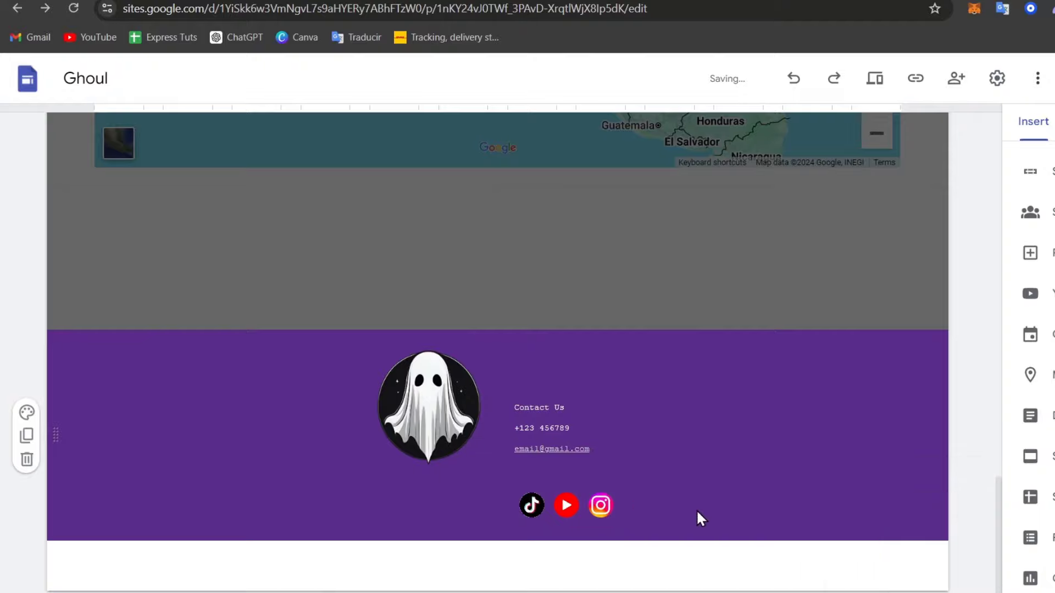
# Move the social icons out of the contact details column and place them beneath the ghost logo
pyautogui.click(557, 512)
pyautogui.moveTo(560, 510); pyautogui.dragTo(156, 454)
pyautogui.click(784, 419)
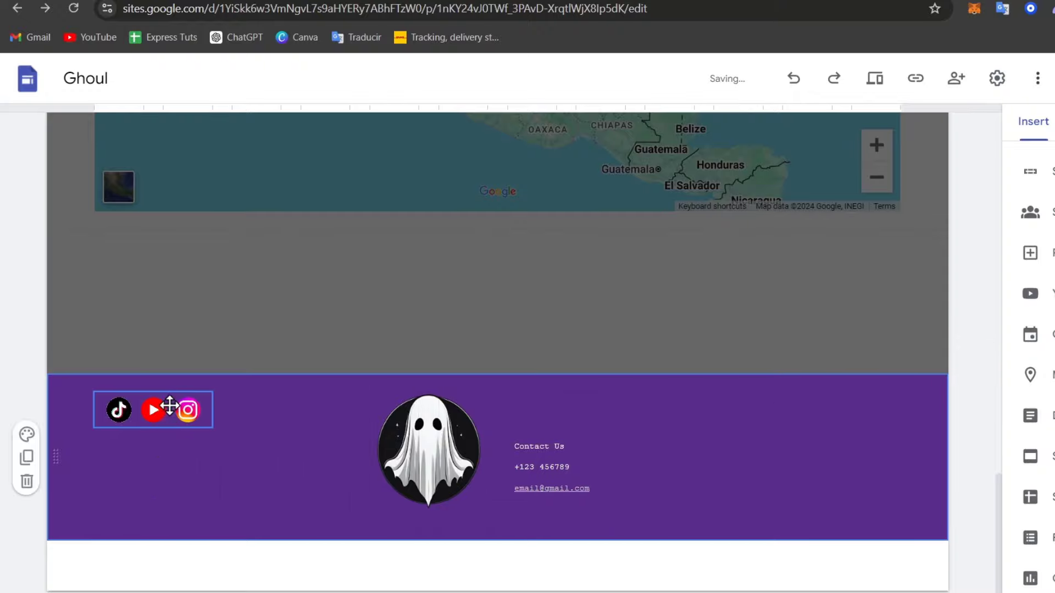
pyautogui.moveTo(170, 405); pyautogui.dragTo(428, 517)
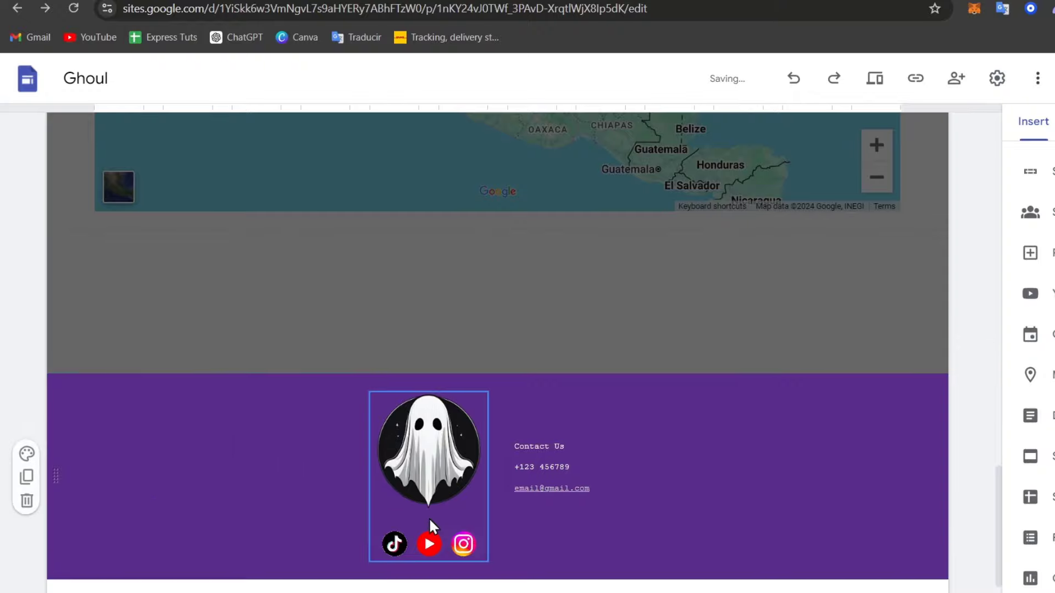
# Move the contact details block farther right in the purple footer, away from the ghost logo
pyautogui.click(546, 475)
pyautogui.moveTo(563, 395); pyautogui.dragTo(775, 431)
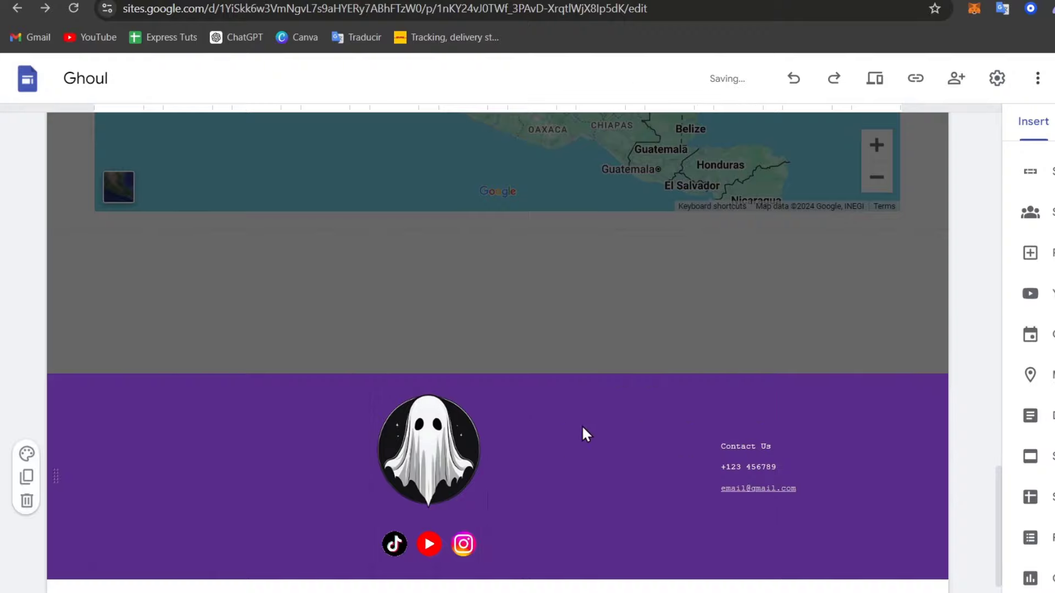
# Move the ghost logo and its social icons to the center of the purple footer, and place the contact details directly beside them
pyautogui.click(433, 400)
pyautogui.moveTo(432, 400); pyautogui.dragTo(557, 415)
pyautogui.click(478, 456)
pyautogui.moveTo(478, 456); pyautogui.dragTo(537, 436)
pyautogui.click(467, 465)
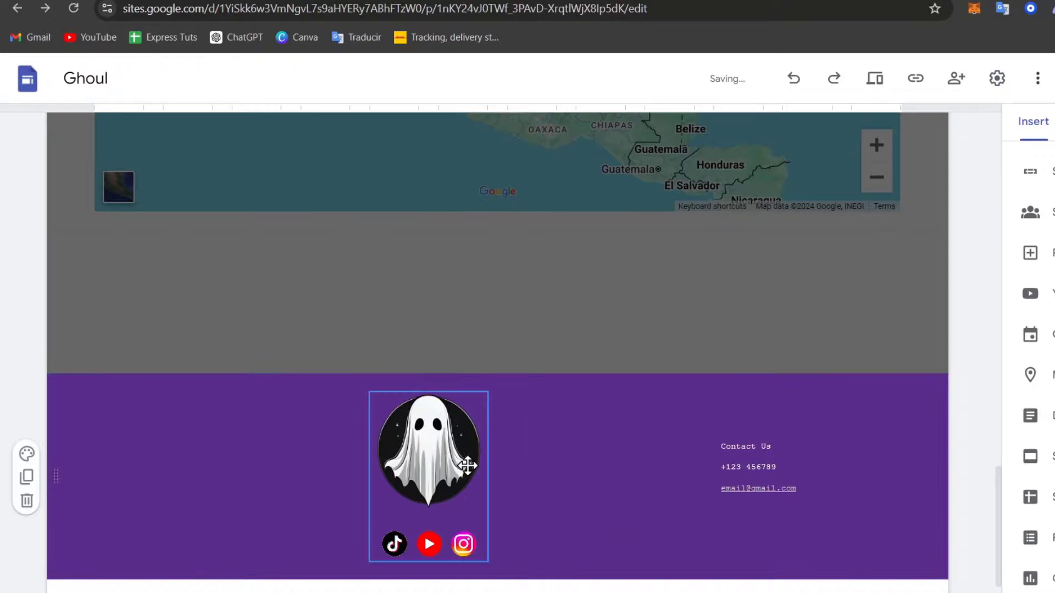
pyautogui.moveTo(467, 464); pyautogui.dragTo(683, 459)
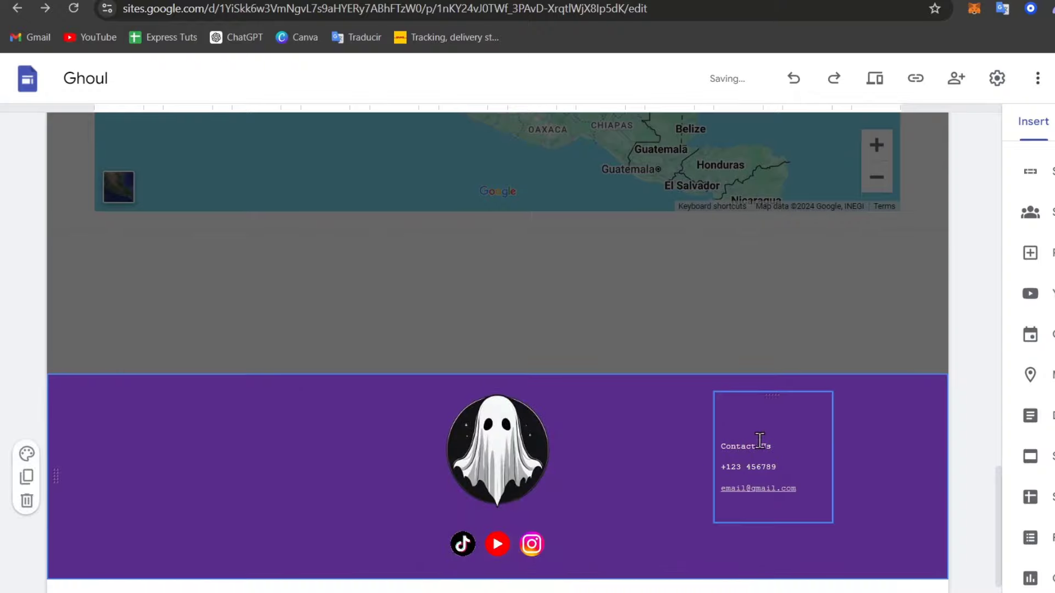
pyautogui.moveTo(779, 397); pyautogui.dragTo(644, 426)
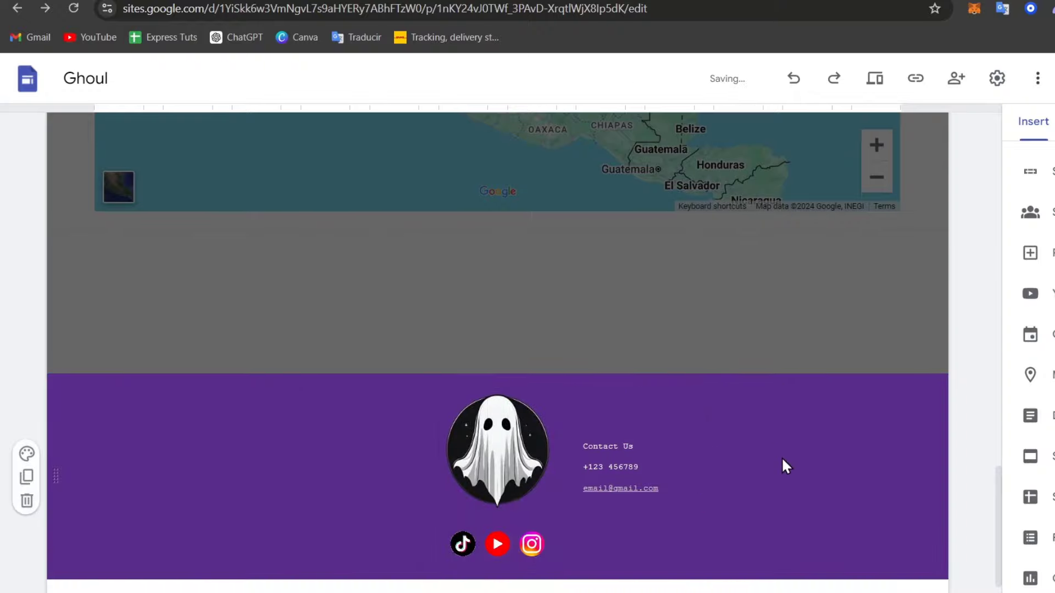
# Look over the Home page and compare its draft with the currently published version in the publish review
pyautogui.scroll(10, 950, 448)
pyautogui.scroll(-10, 950, 448)
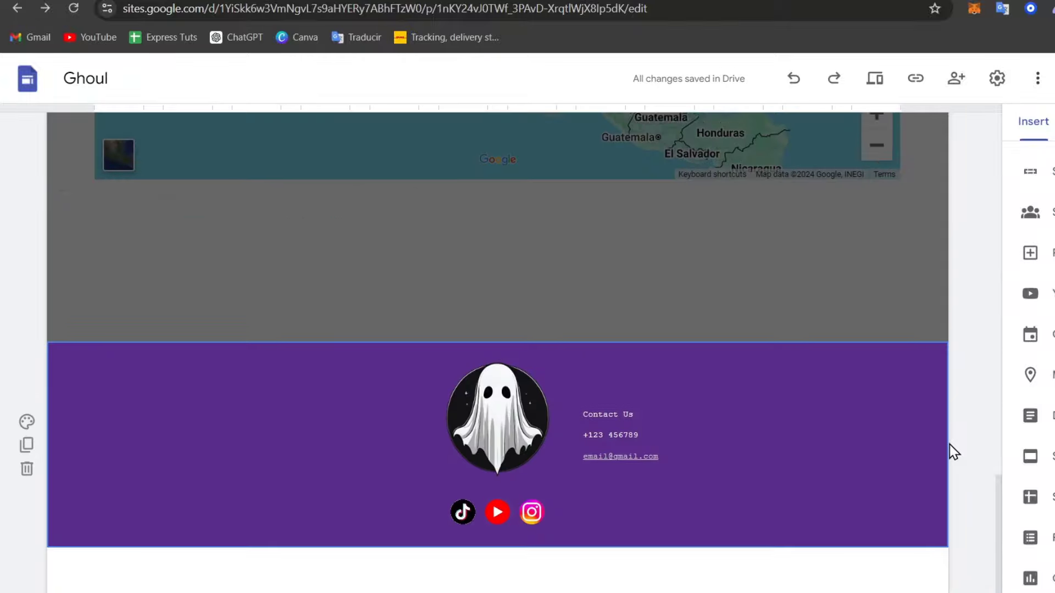
pyautogui.scroll(15, 1000, 333)
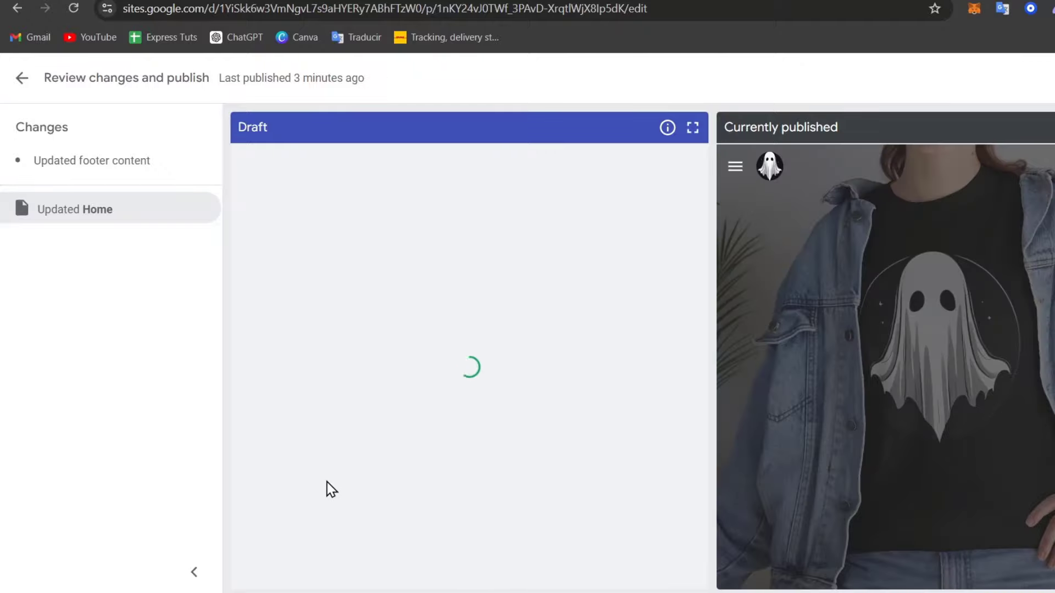
pyautogui.scroll(-10, 648, 351)
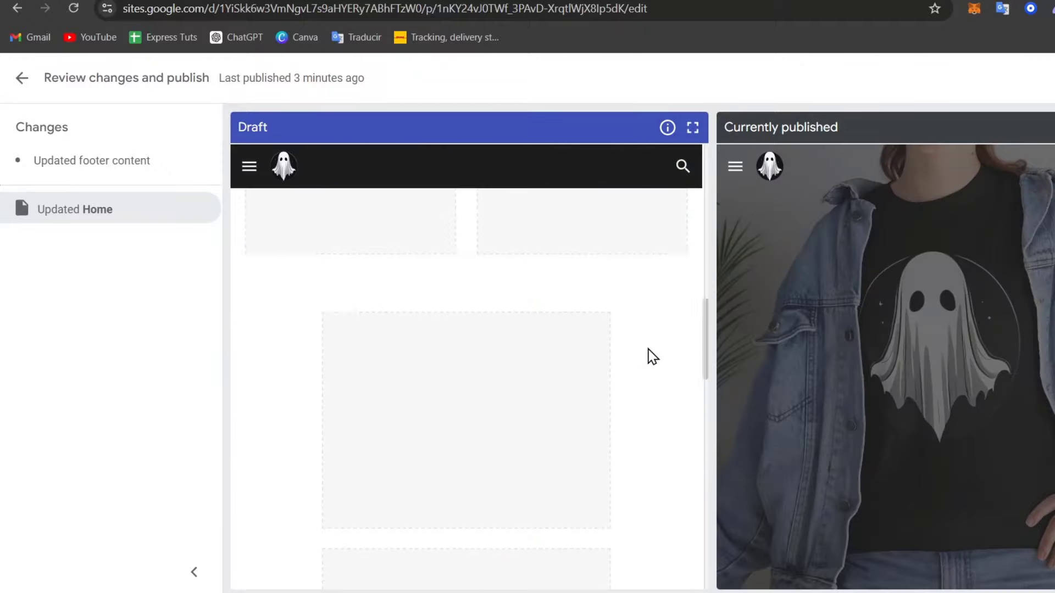
pyautogui.scroll(-10, 841, 336)
pyautogui.scroll(10, 844, 343)
pyautogui.scroll(10, 483, 344)
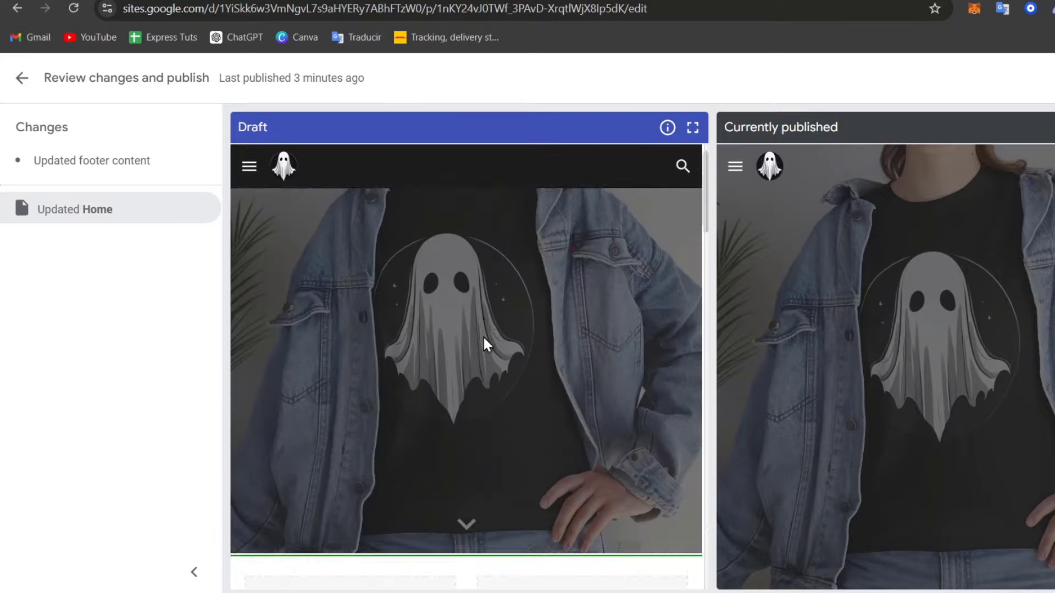
pyautogui.scroll(-10, 871, 301)
pyautogui.scroll(5, 868, 301)
pyautogui.scroll(-5, 868, 301)
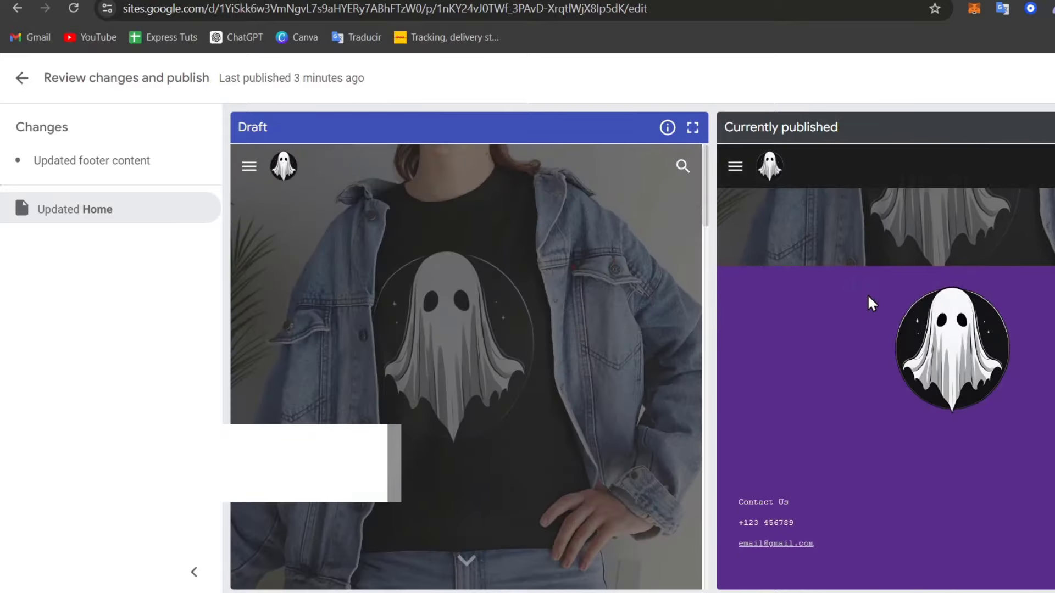
pyautogui.scroll(5, 868, 302)
pyautogui.scroll(-3, 870, 302)
pyautogui.scroll(3, 869, 295)
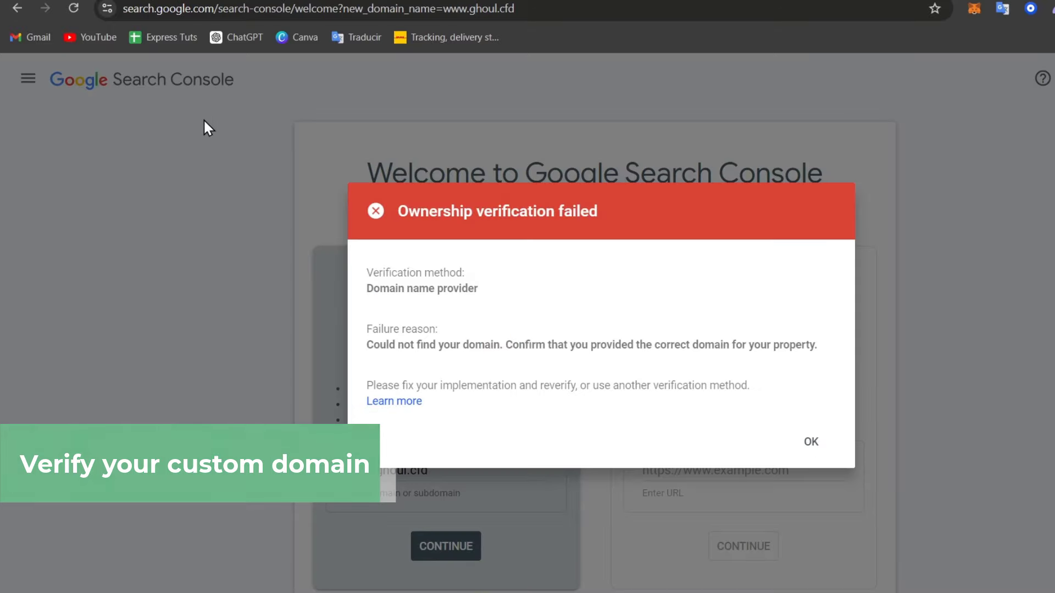
# In Google Search Console, dismiss the failed attempt and verify ownership of ghoul.cfd again through the TXT DNS record
pyautogui.click(798, 441)
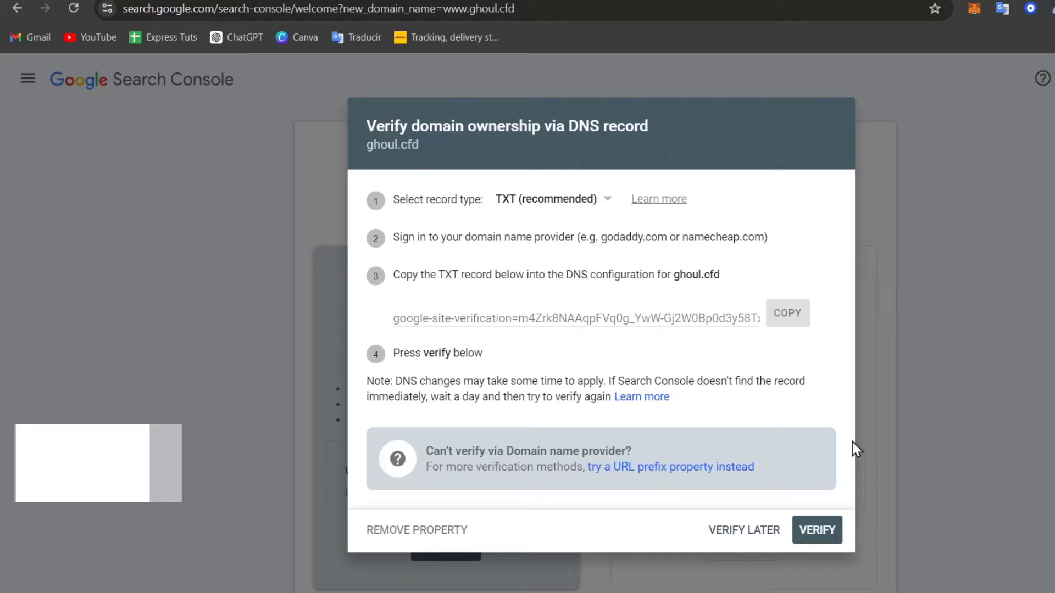
pyautogui.click(828, 528)
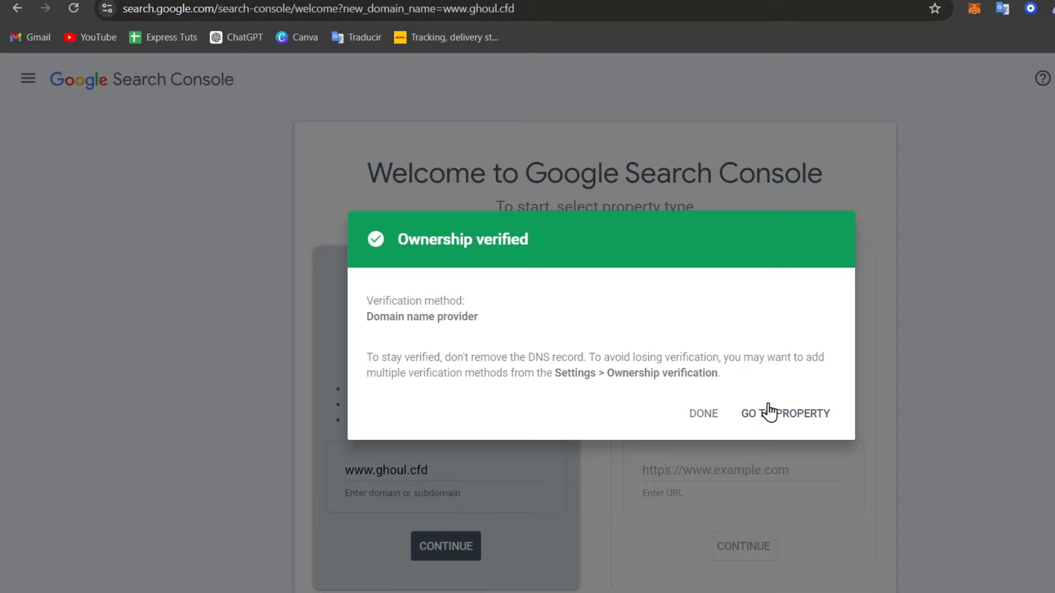
pyautogui.click(706, 415)
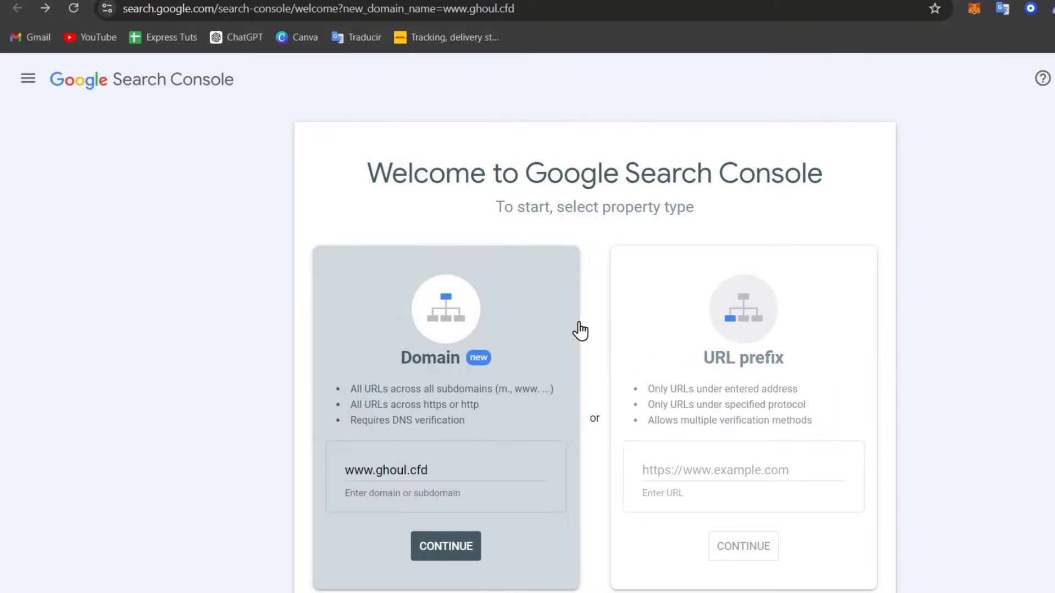
pyautogui.scroll(-1, 587, 485)
pyautogui.scroll(1, 587, 485)
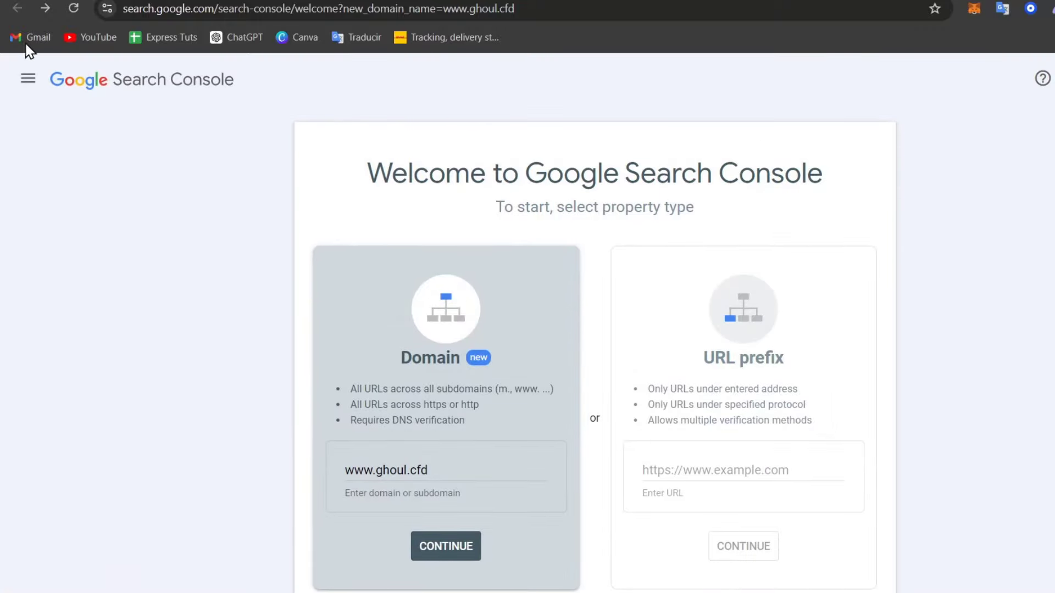
# Select the ghoul.cfd domain property from the Search Console property list
pyautogui.click(31, 79)
pyautogui.click(118, 131)
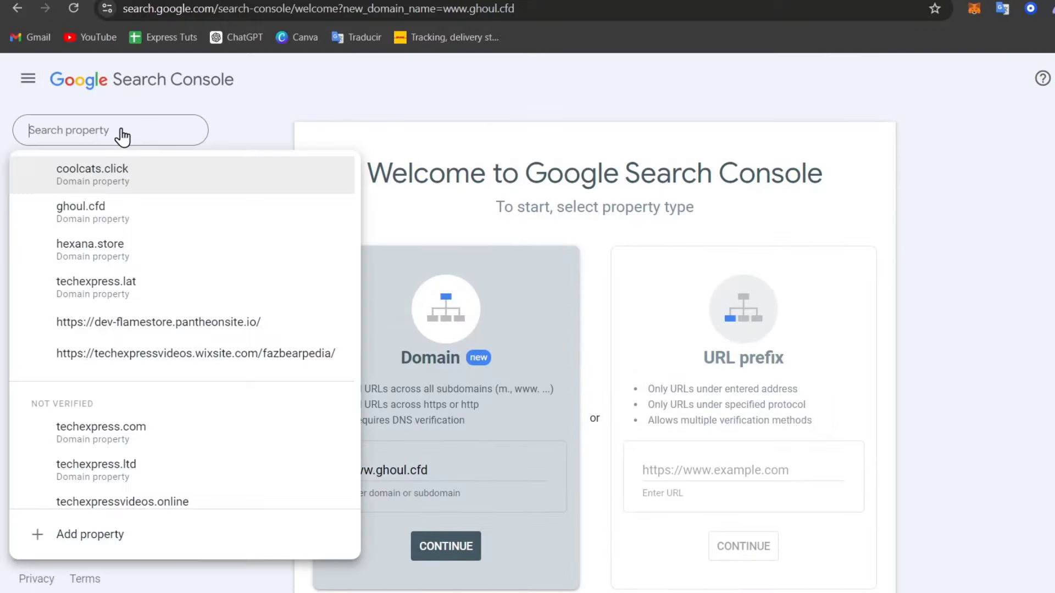
pyautogui.click(158, 226)
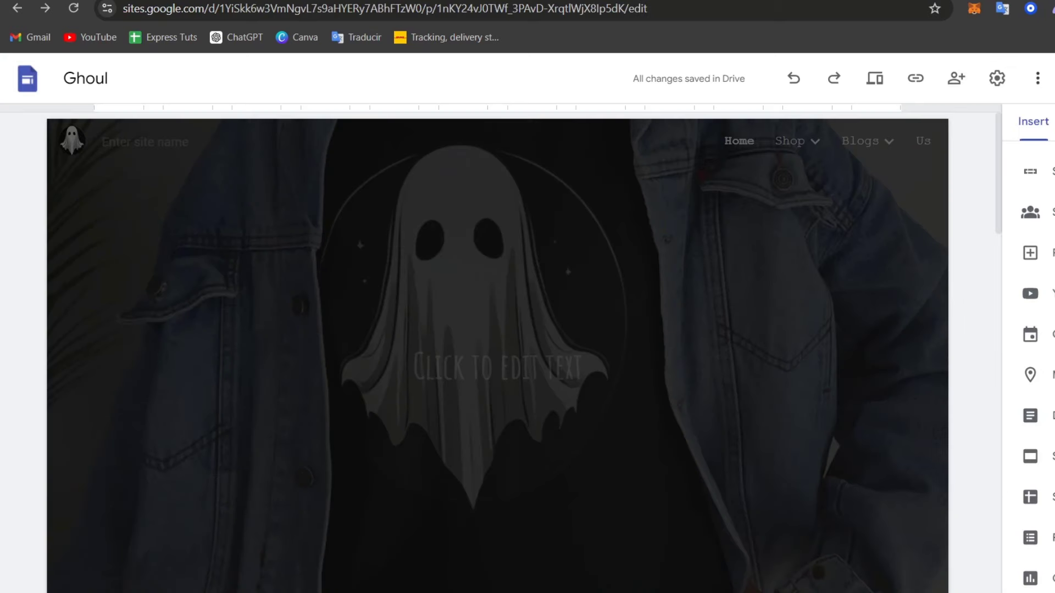
pyautogui.click(998, 79)
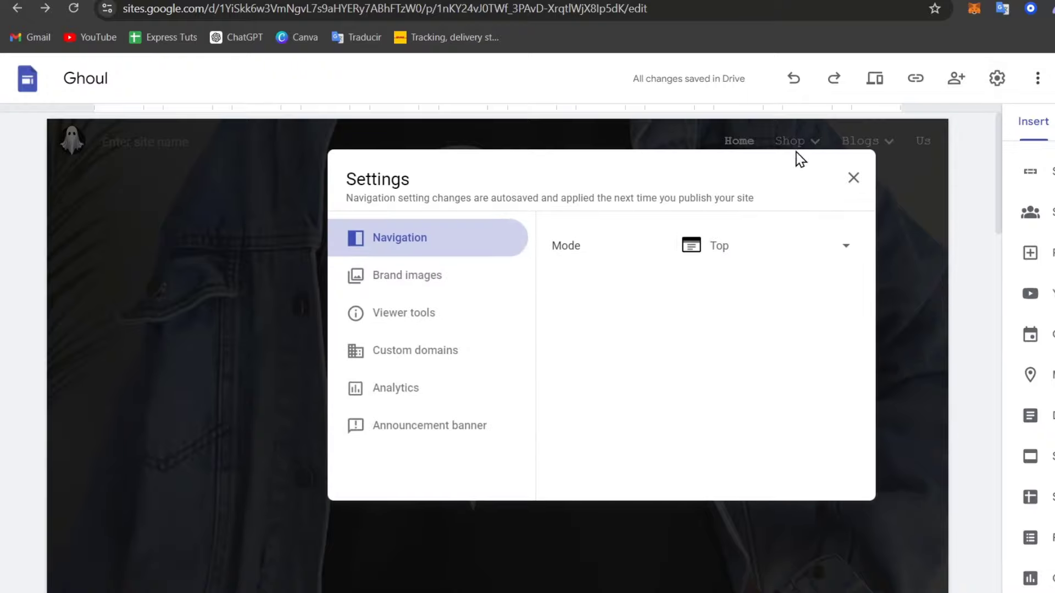
pyautogui.click(464, 366)
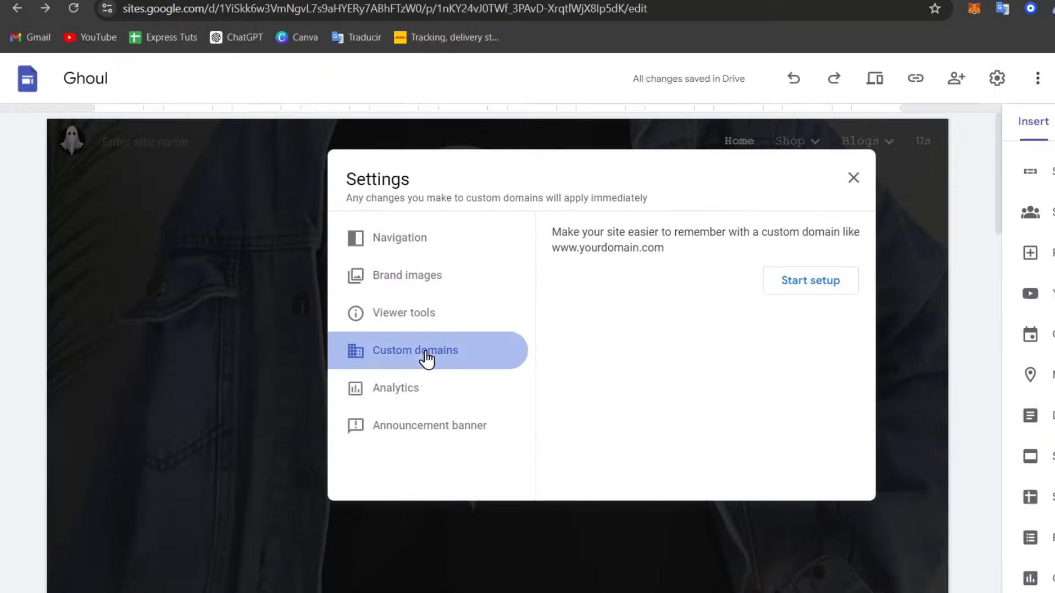
pyautogui.click(787, 282)
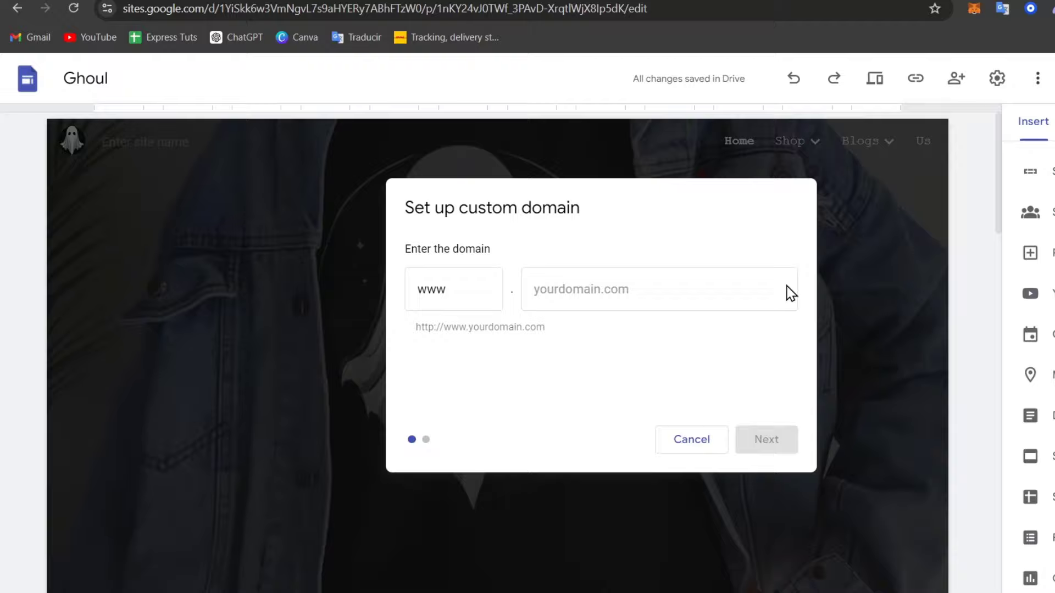
pyautogui.click(687, 277)
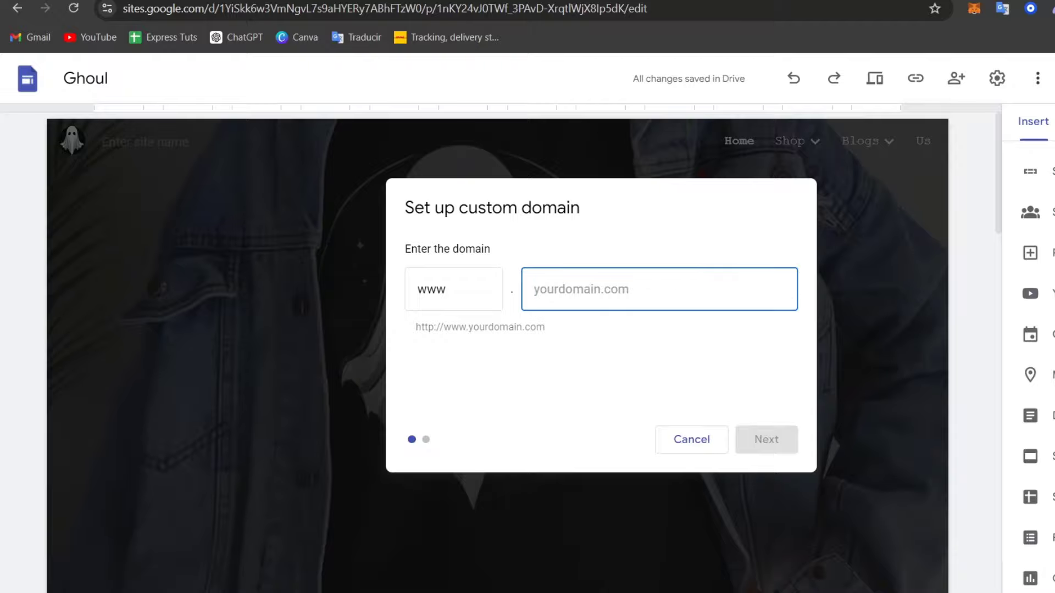
pyautogui.hotkey('ctrl', 'Tab')
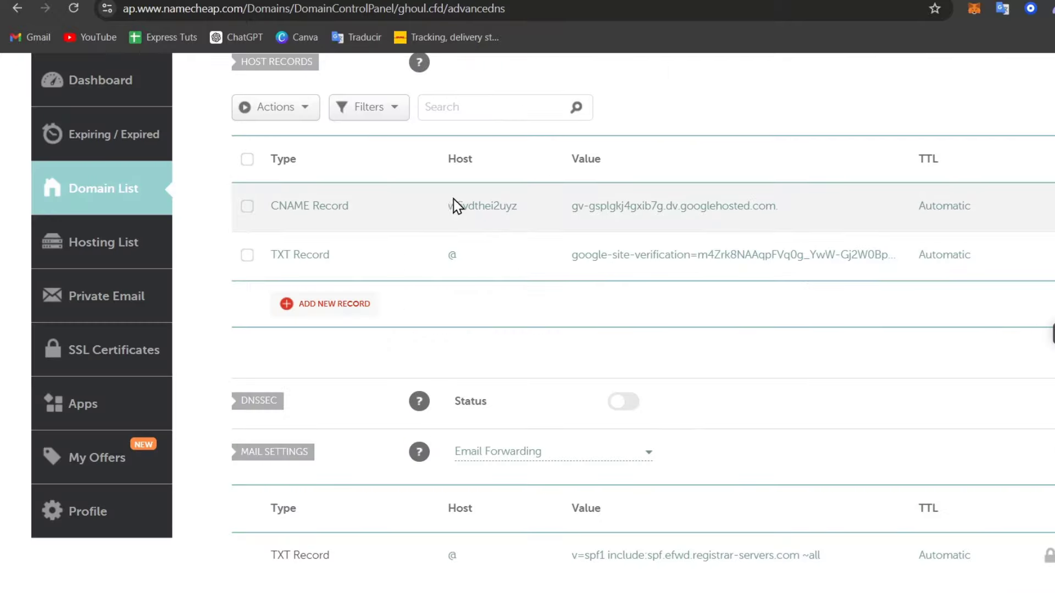
pyautogui.scroll(5, 416, 211)
pyautogui.moveTo(356, 240); pyautogui.dragTo(276, 263)
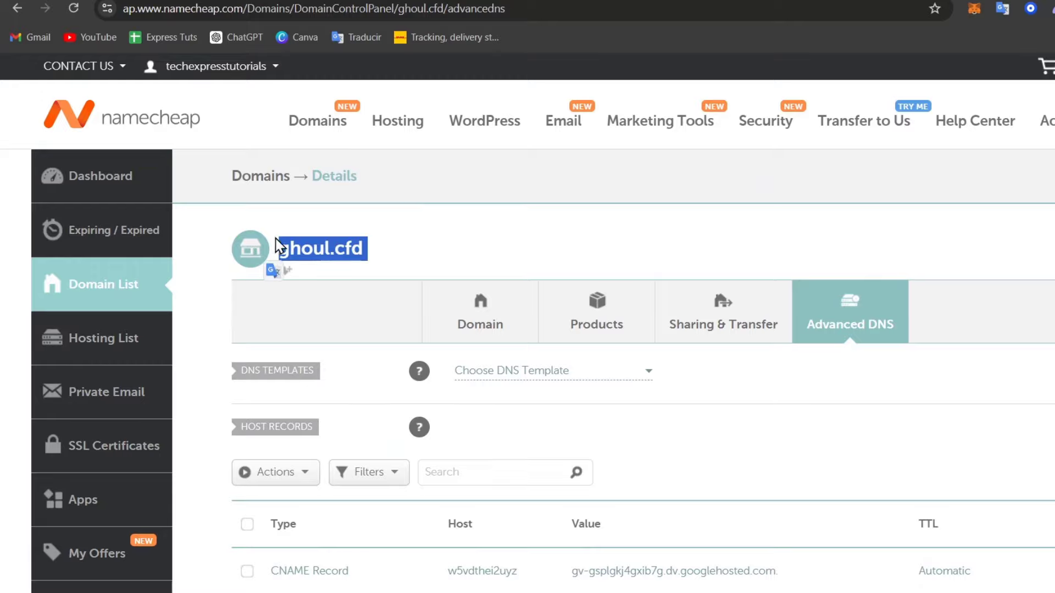
pyautogui.hotkey('ctrl', 'c')
pyautogui.hotkey('ctrl', 'Tab')
pyautogui.hotkey('ctrl', 'v')
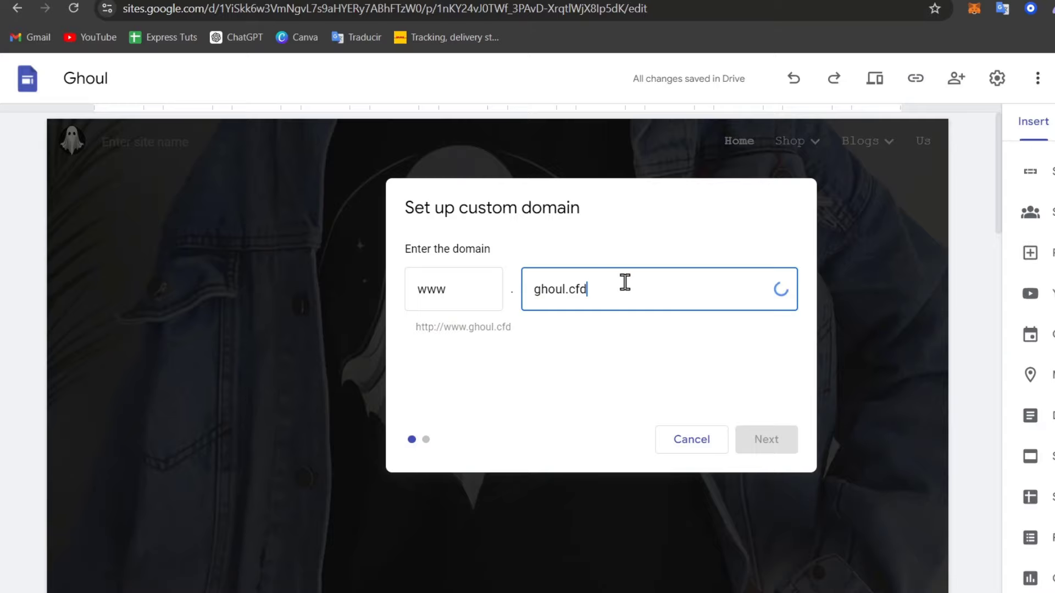
pyautogui.click(781, 450)
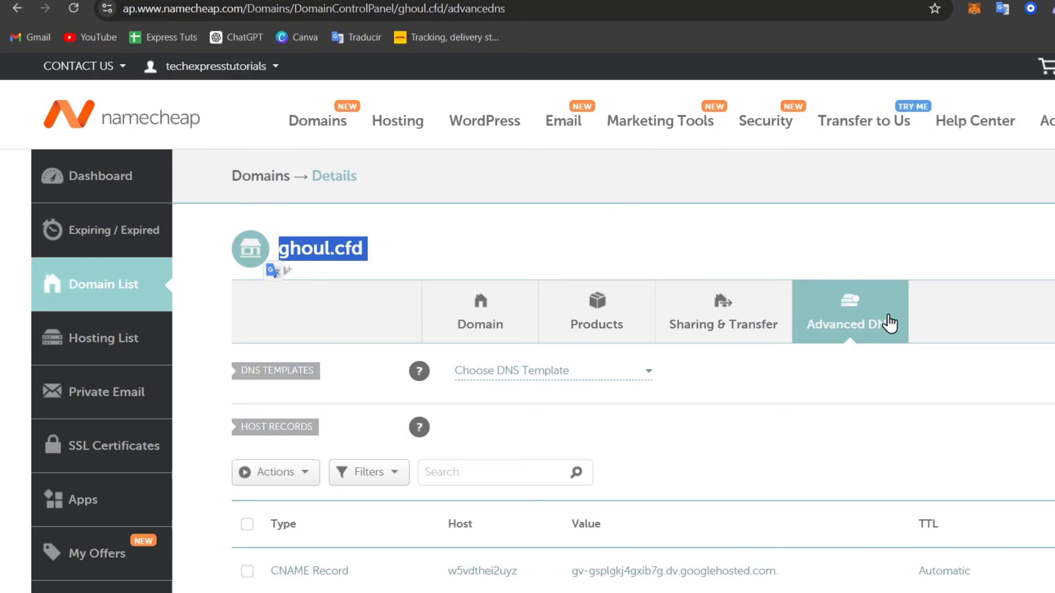
# Switch to Namecheap and add a new CNAME Record to the host records of ghoul.cfd
pyautogui.scroll(-3, 889, 323)
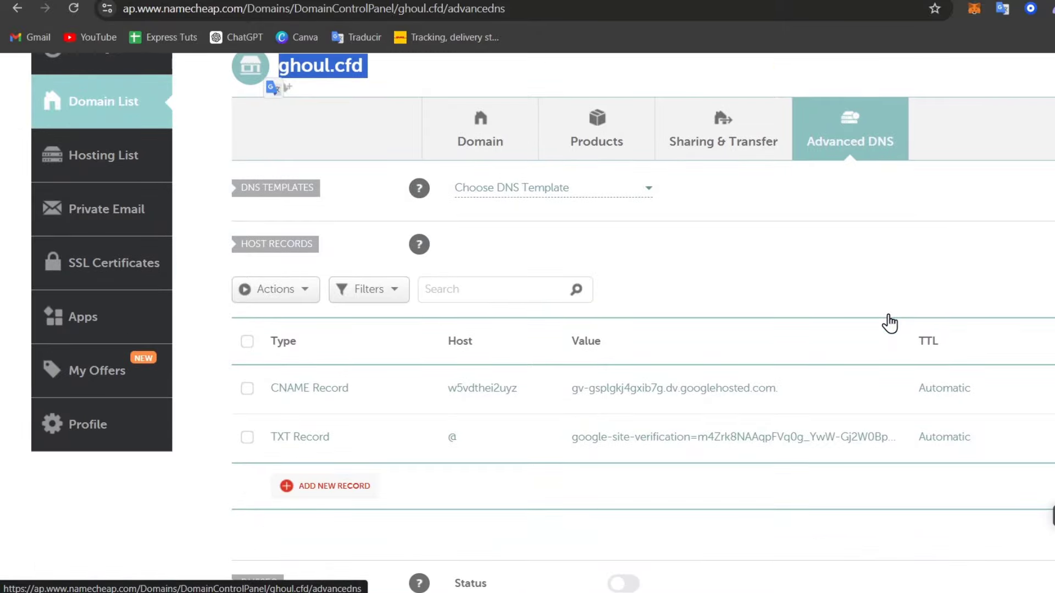
pyautogui.click(345, 501)
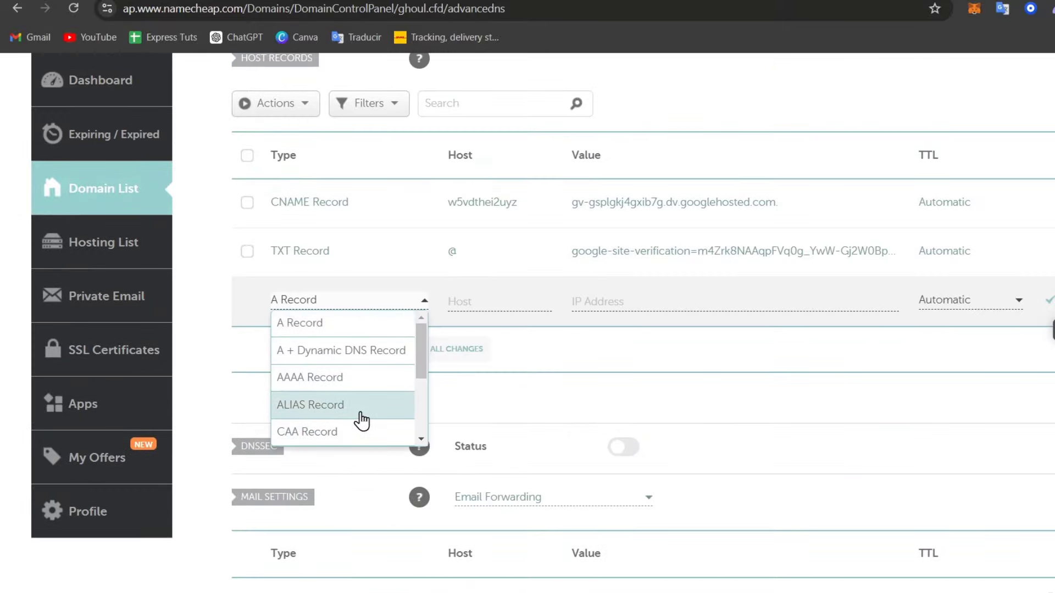
pyautogui.scroll(-3, 337, 280)
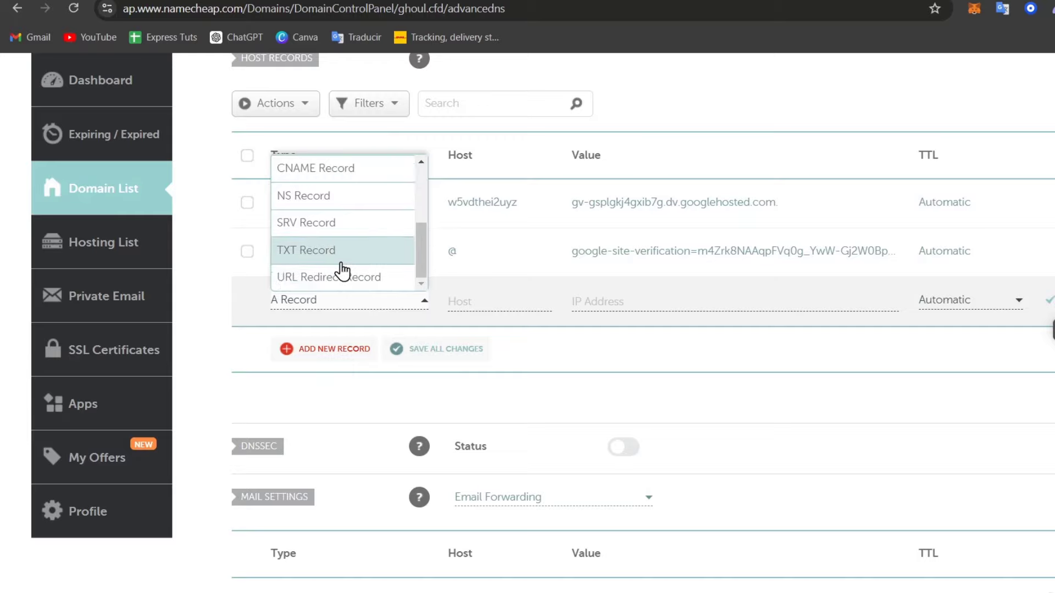
pyautogui.click(395, 170)
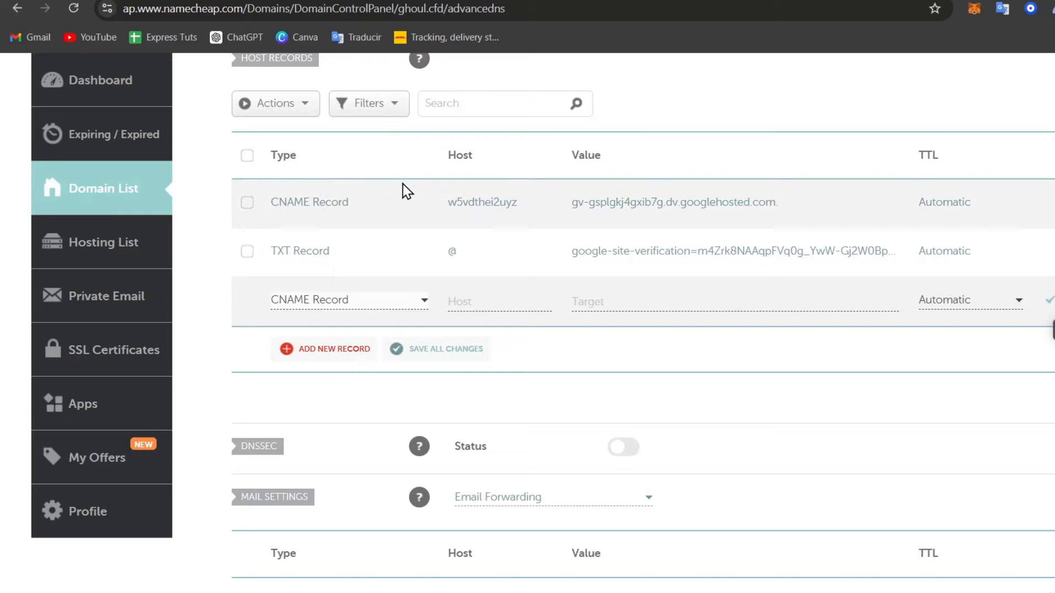
pyautogui.click(509, 302)
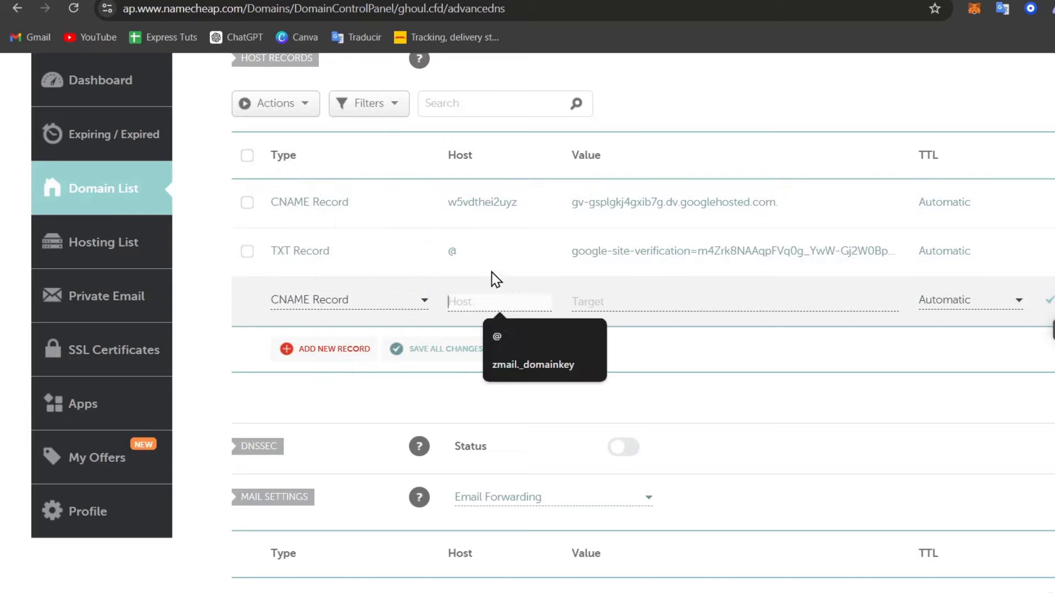
# Copy the CNAME destination ghs.googlehosted.com. from the Google Sites instructions into the new record's target in Namecheap
pyautogui.click(401, 1)
pyautogui.click(606, 297)
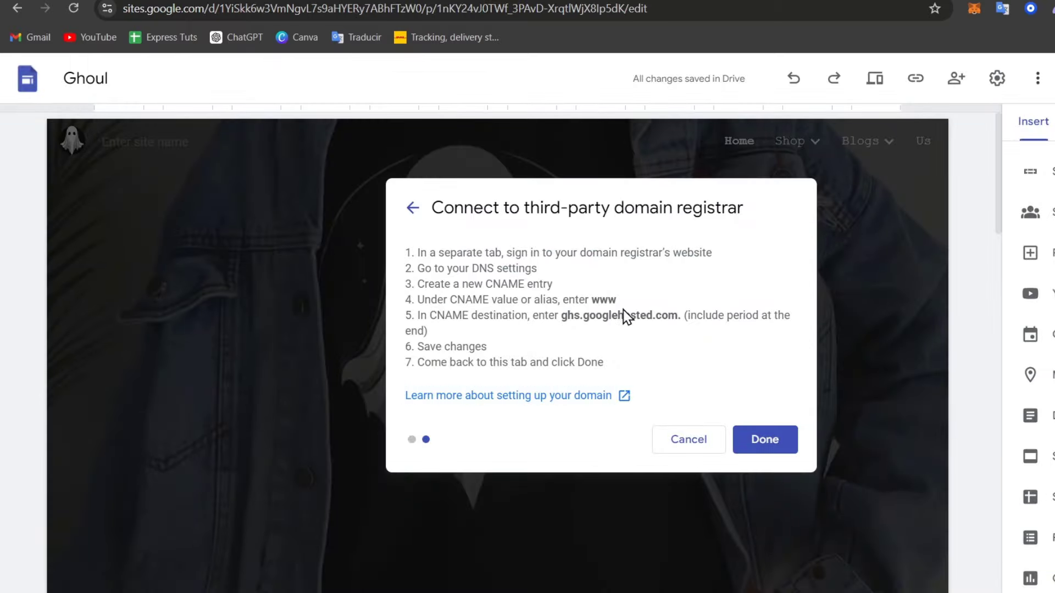
pyautogui.moveTo(681, 317); pyautogui.dragTo(566, 319)
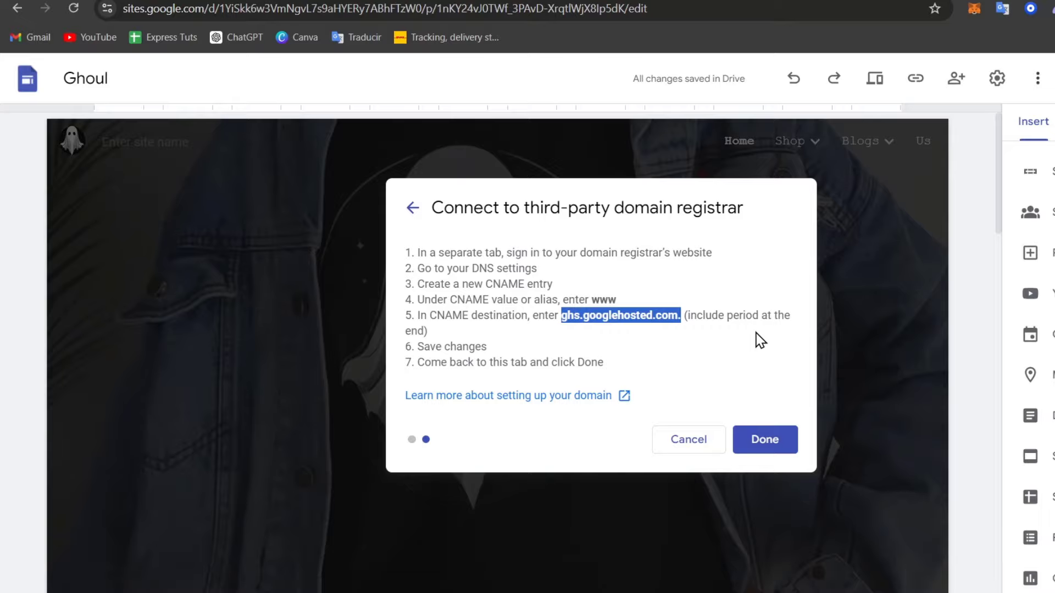
pyautogui.click(549, 1)
pyautogui.click(648, 300)
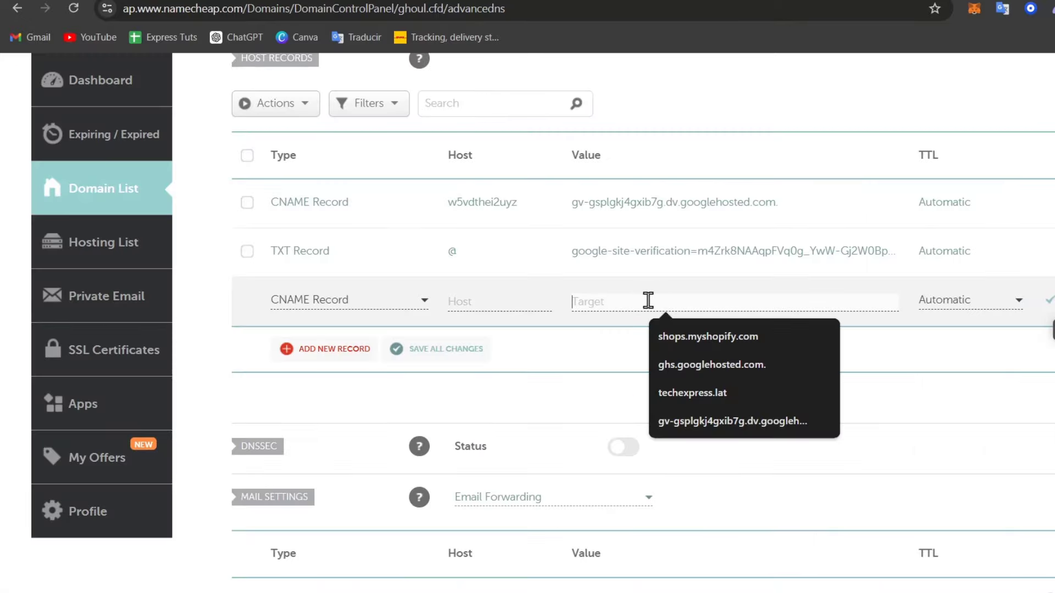
pyautogui.hotkey('ctrl', 'v')
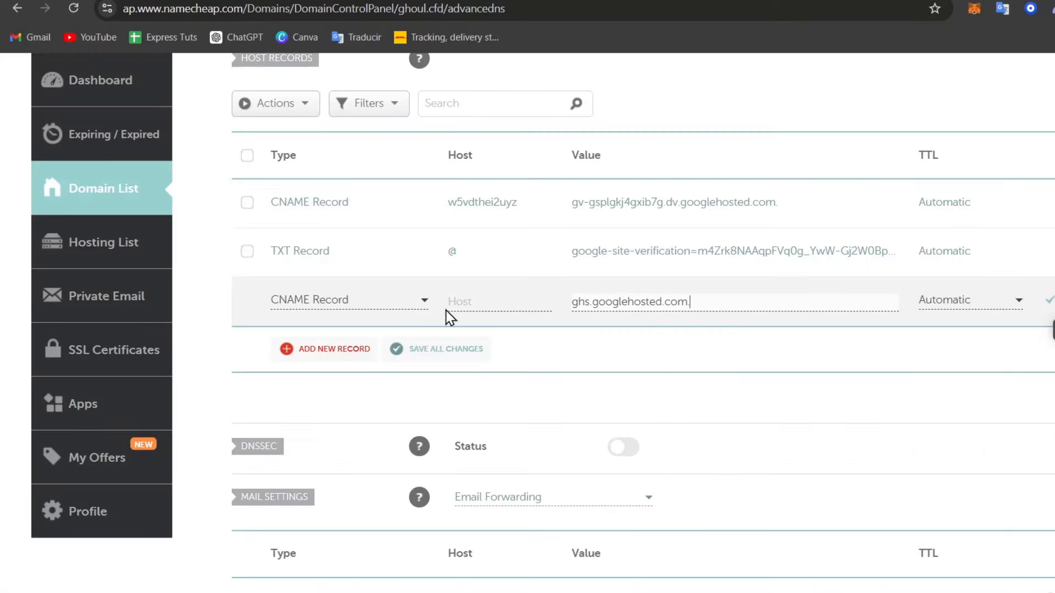
# Set the new CNAME record's host to www and save the record
pyautogui.click(459, 303)
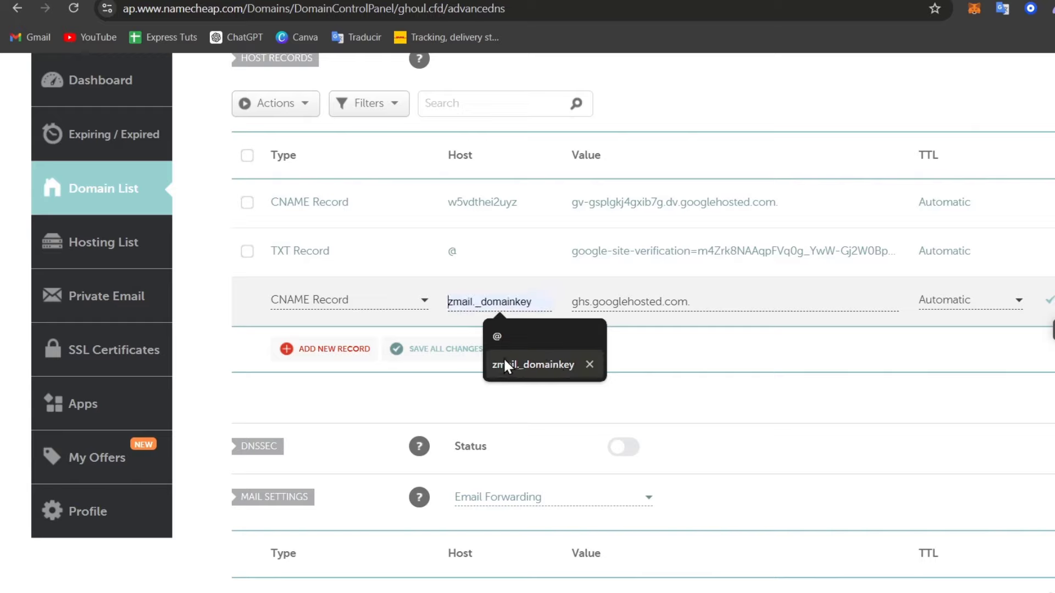
pyautogui.write('www')
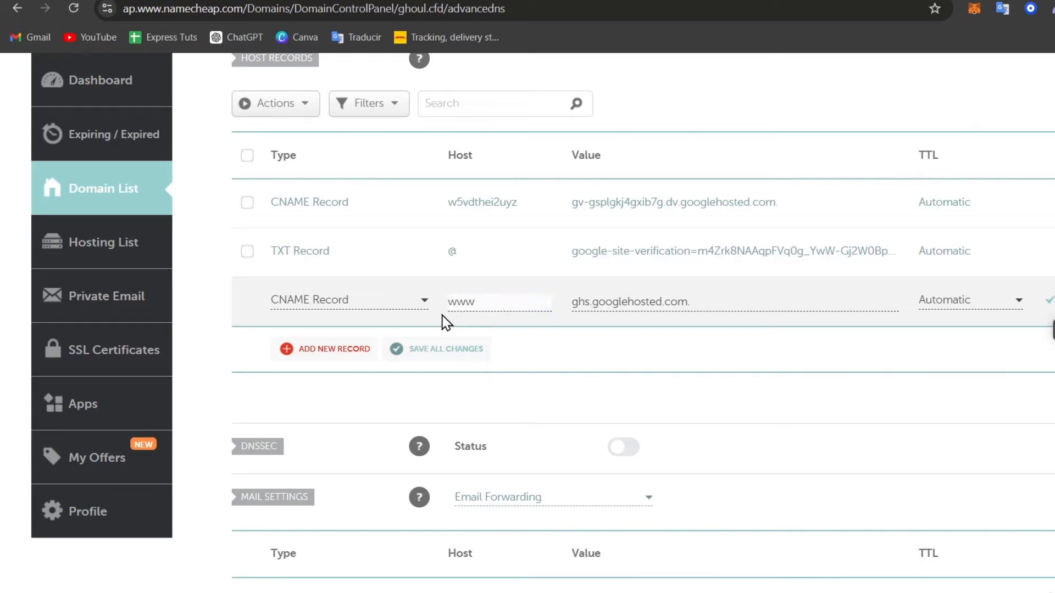
pyautogui.click(1049, 301)
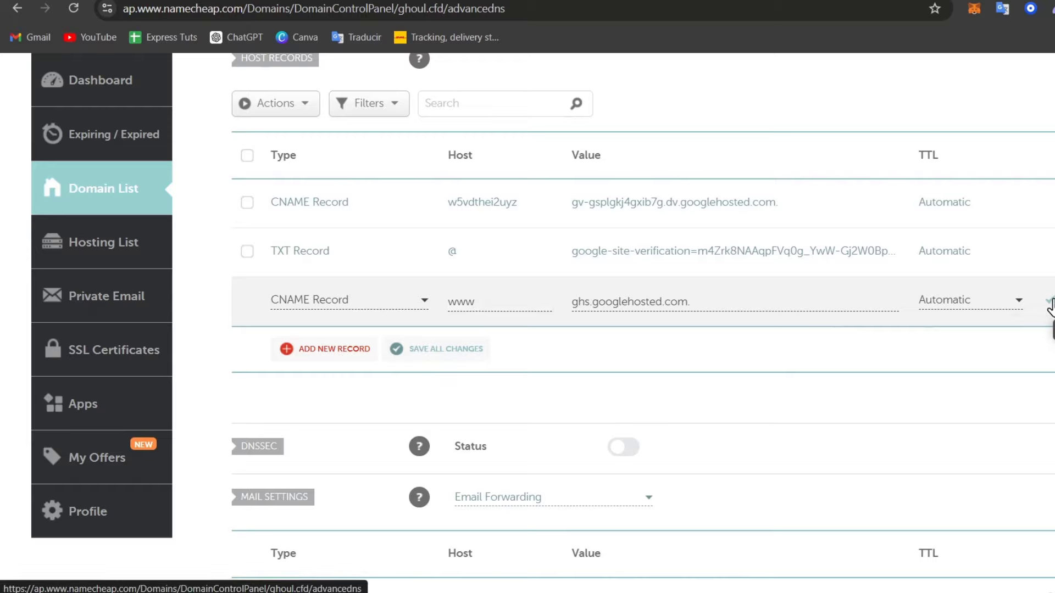
# Save the www CNAME record in Namecheap, and finish the third-party domain registrar setup in Google Sites
pyautogui.click(1050, 304)
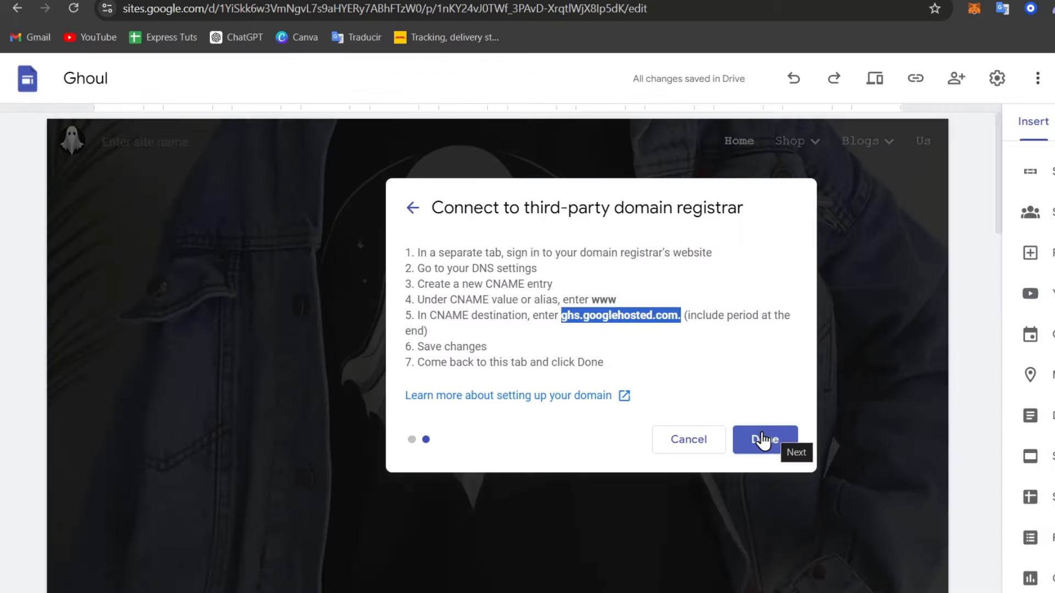
pyautogui.click(762, 437)
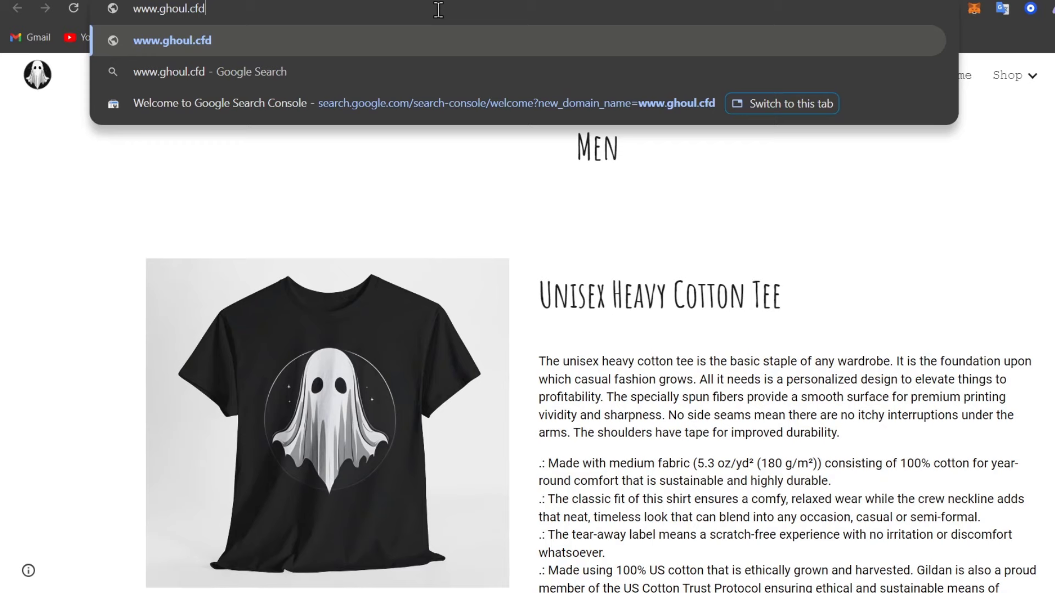
pyautogui.press('Return')
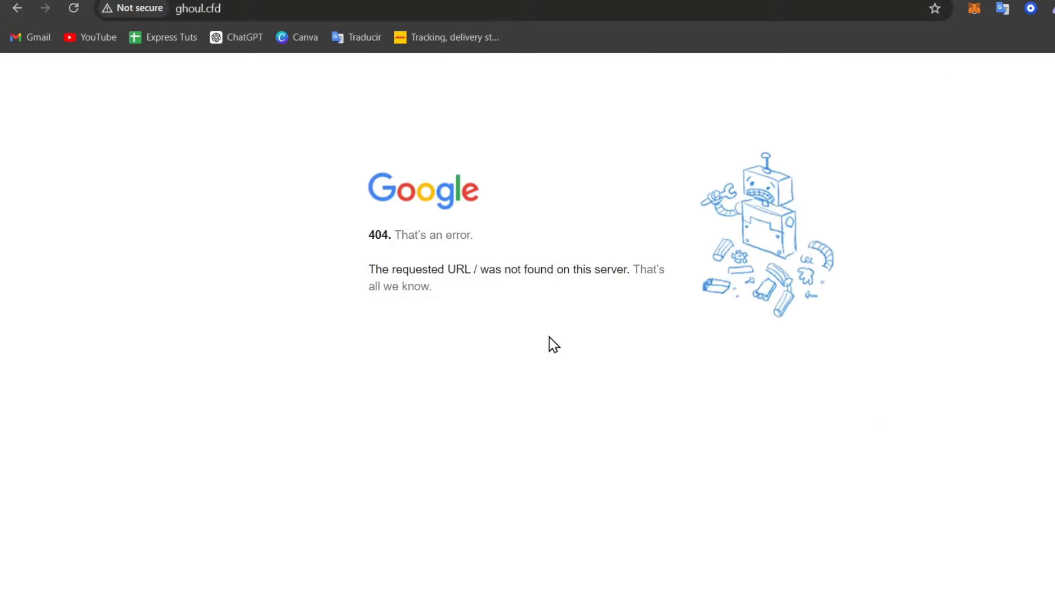
pyautogui.click(128, 10)
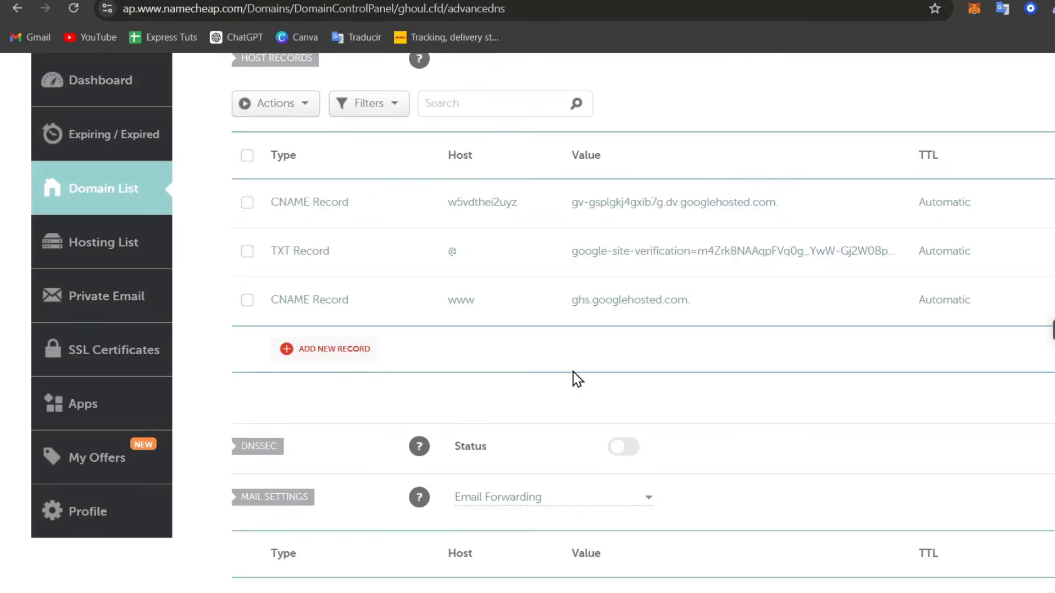
pyautogui.scroll(-4, 573, 377)
pyautogui.scroll(-2, 573, 376)
pyautogui.scroll(10, 572, 377)
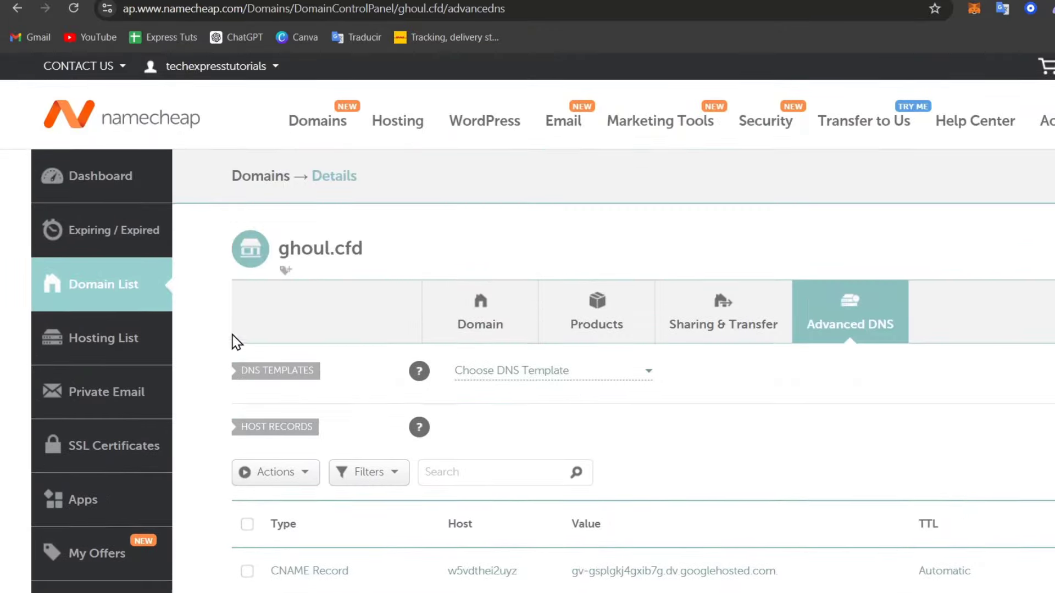
# Turn off auto-renewal for ghoul.cfd in the Namecheap domain list
pyautogui.click(87, 293)
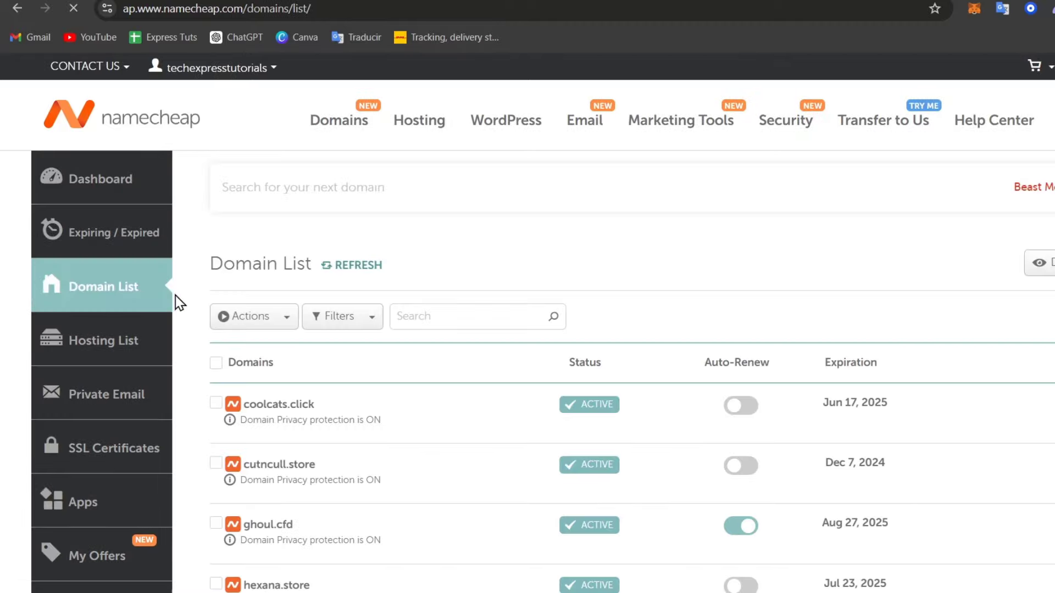
pyautogui.scroll(-3, 297, 333)
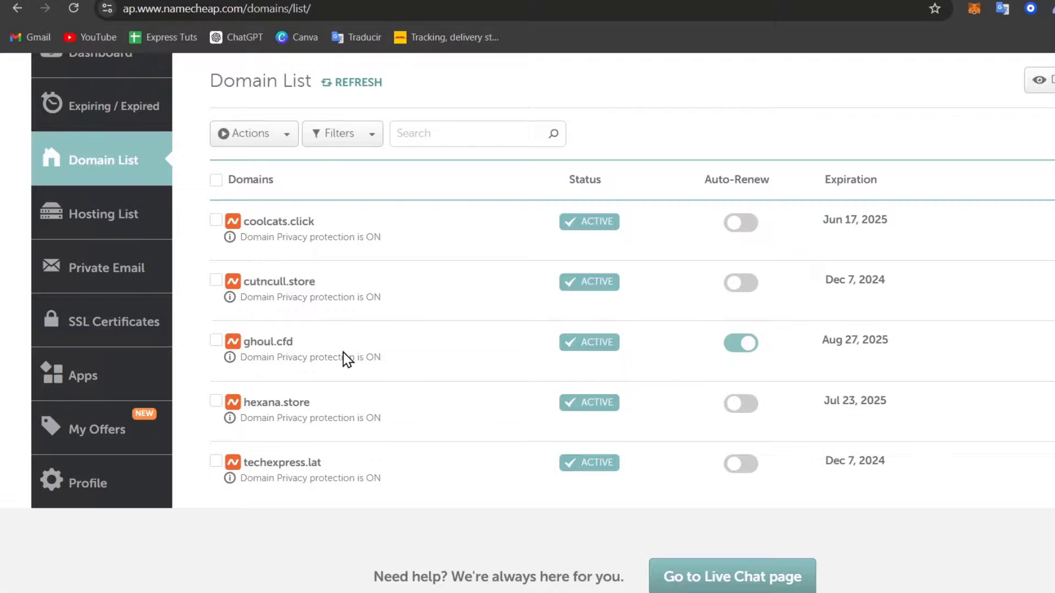
pyautogui.click(734, 345)
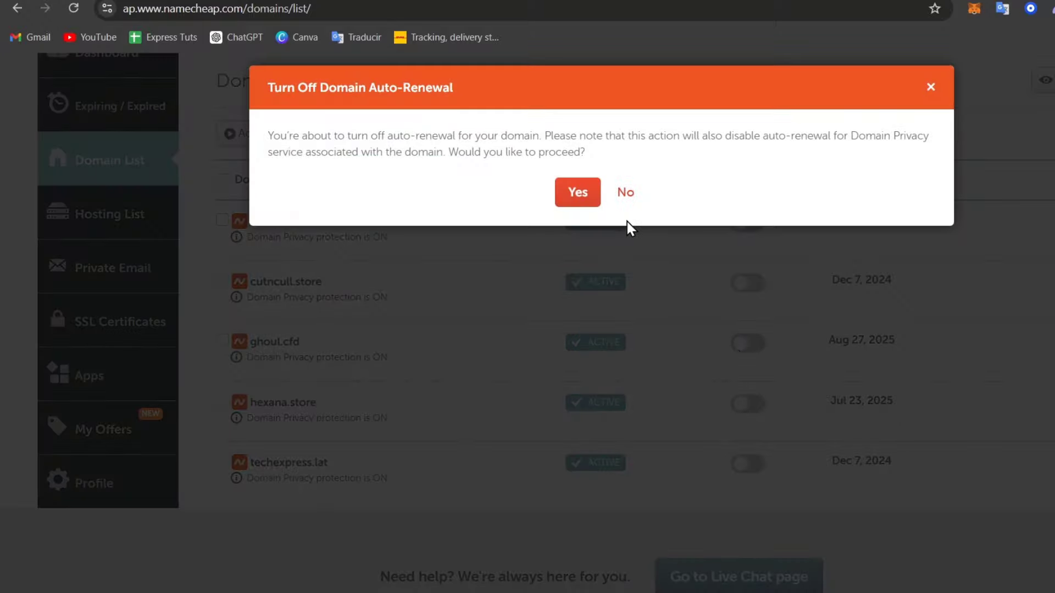
pyautogui.click(578, 195)
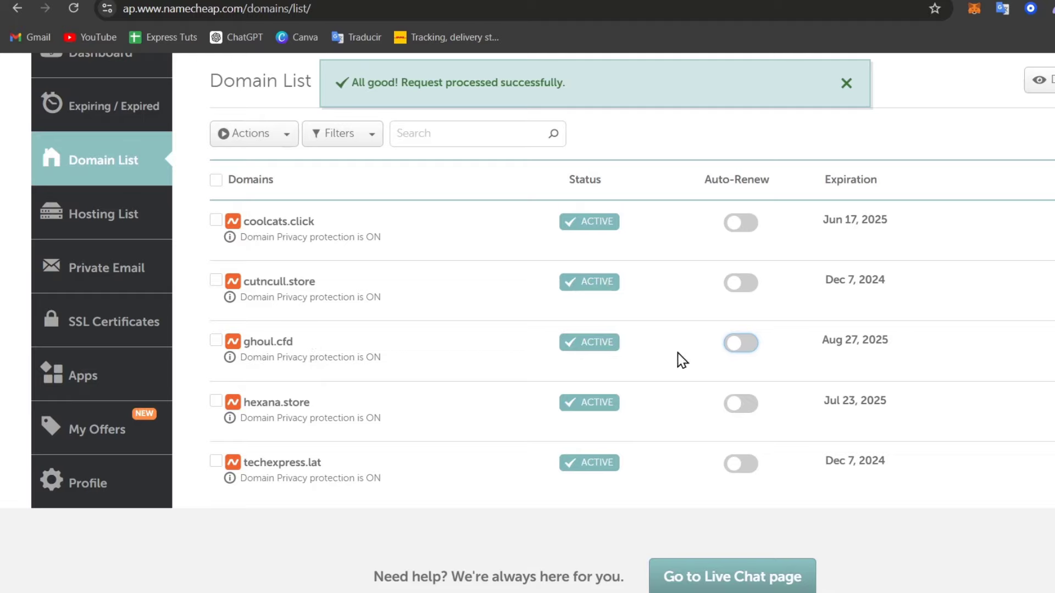
# Open the management page of ghoul.cfd and review its nameservers, redirects, contacts and other domain settings
pyautogui.click(1054, 343)
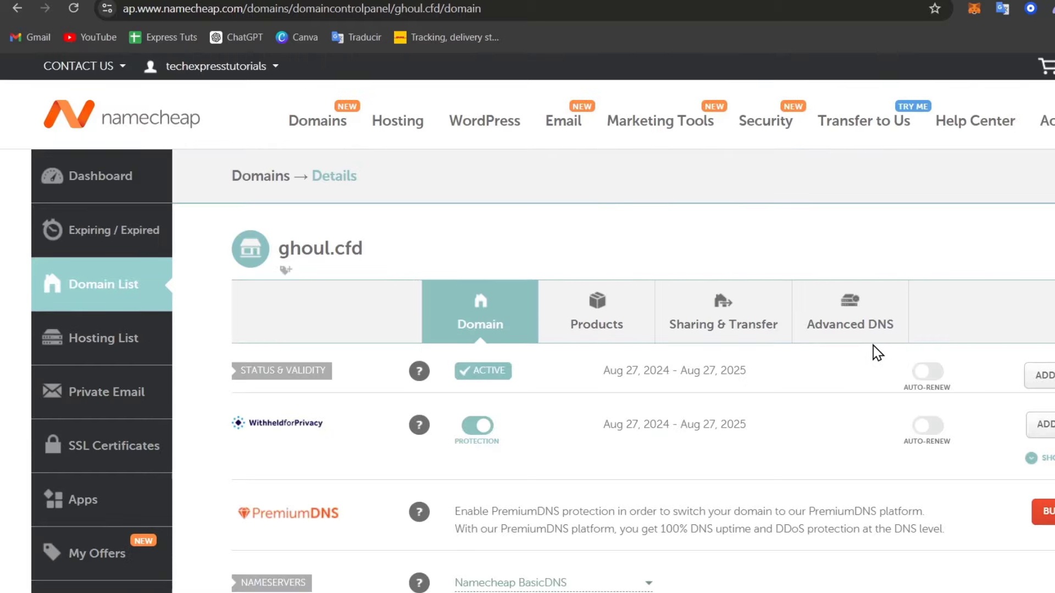
pyautogui.scroll(-6, 766, 340)
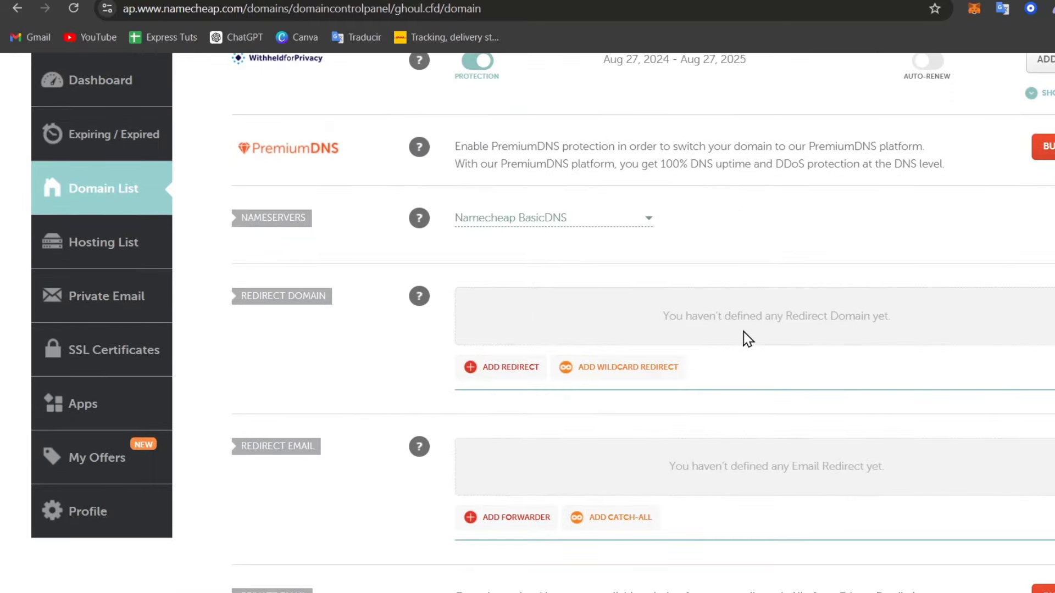
pyautogui.scroll(-11, 748, 338)
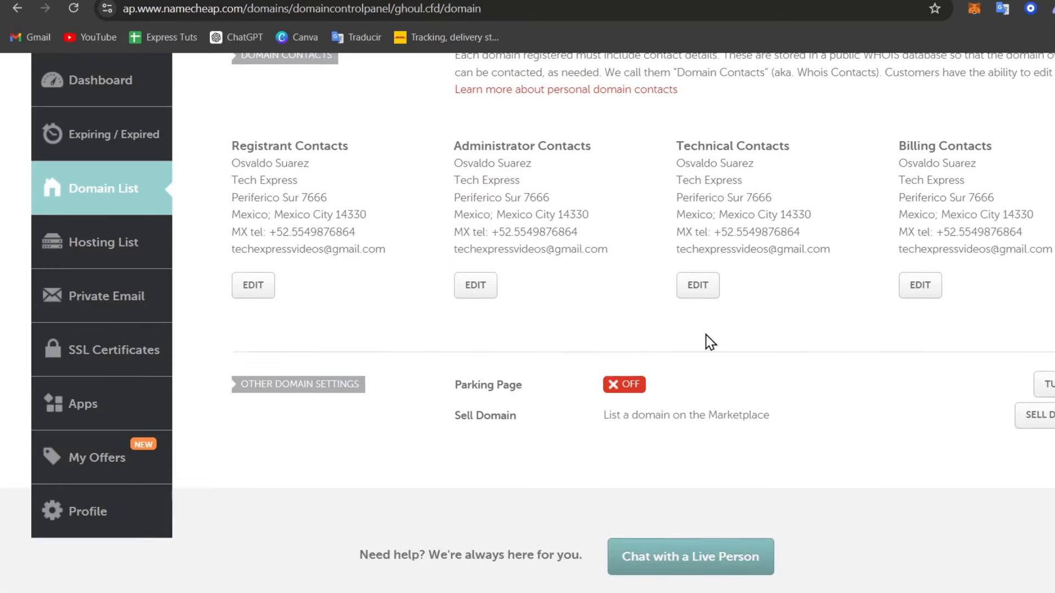
pyautogui.scroll(-2, 710, 342)
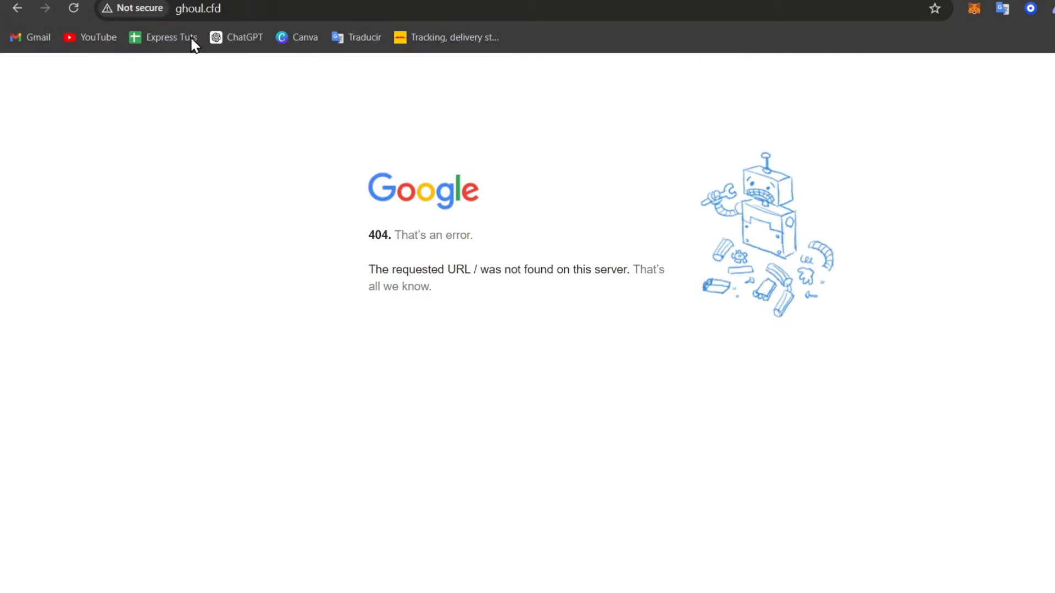
pyautogui.click(192, 7)
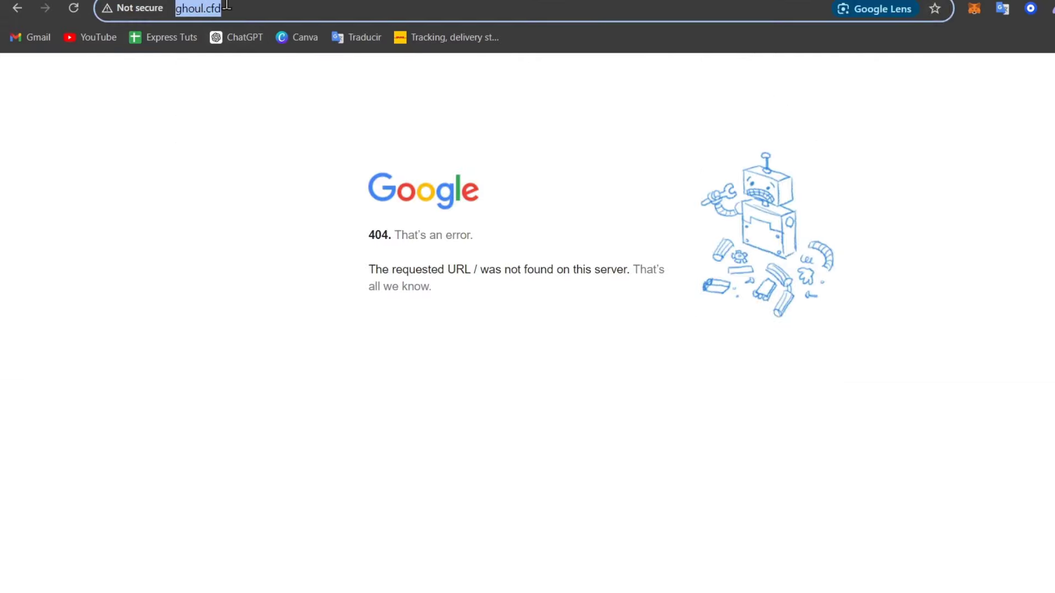
pyautogui.press('Home')
pyautogui.write('ww')
pyautogui.press('BackSpace')
pyautogui.press('BackSpace')
pyautogui.press('BackSpace')
pyautogui.press('BackSpace')
pyautogui.press('BackSpace')
pyautogui.press('BackSpace')
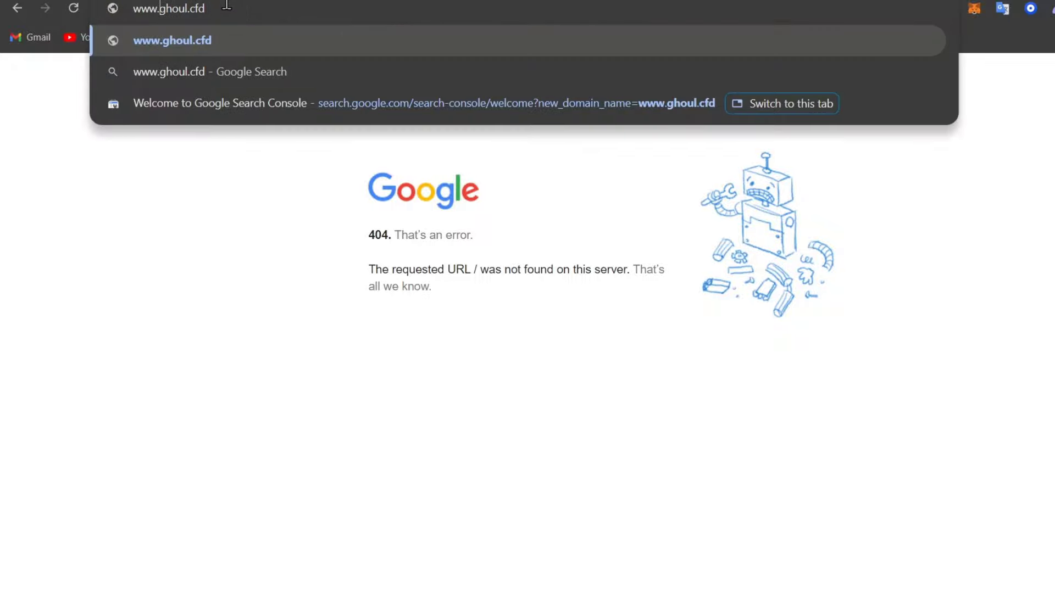
pyautogui.press('Return')
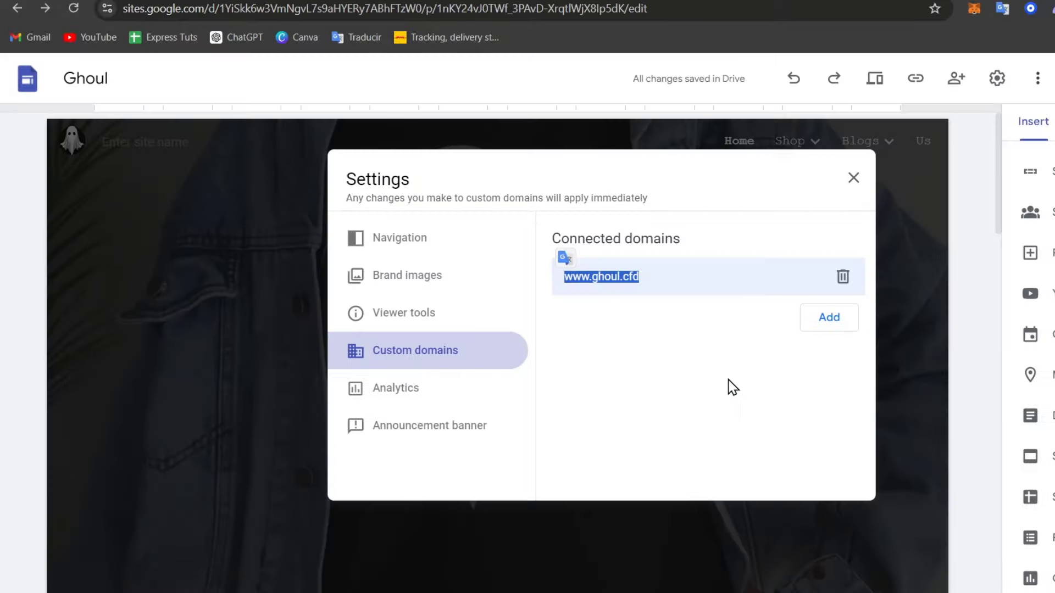
# Switch to Google Sites, close the custom domain settings, and look over the Ghoul home page
pyautogui.click(730, 384)
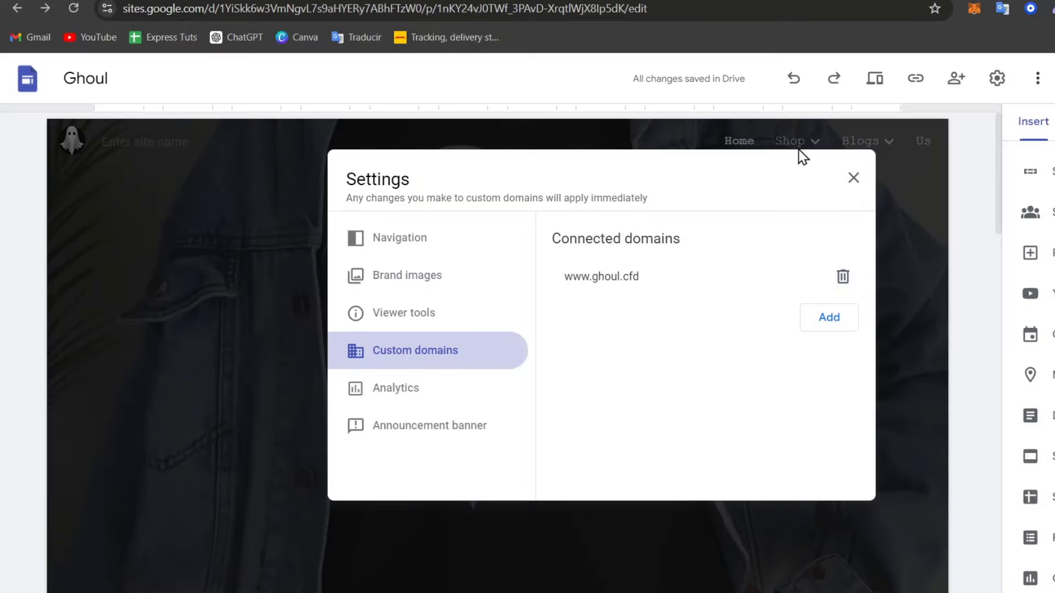
pyautogui.click(849, 176)
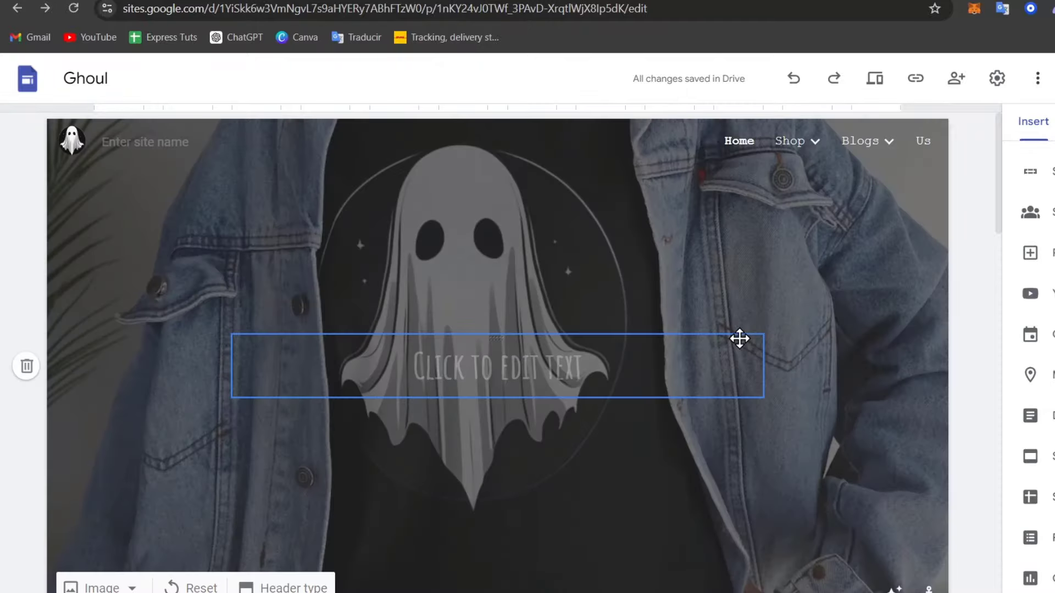
pyautogui.scroll(-6, 700, 344)
pyautogui.scroll(6, 696, 354)
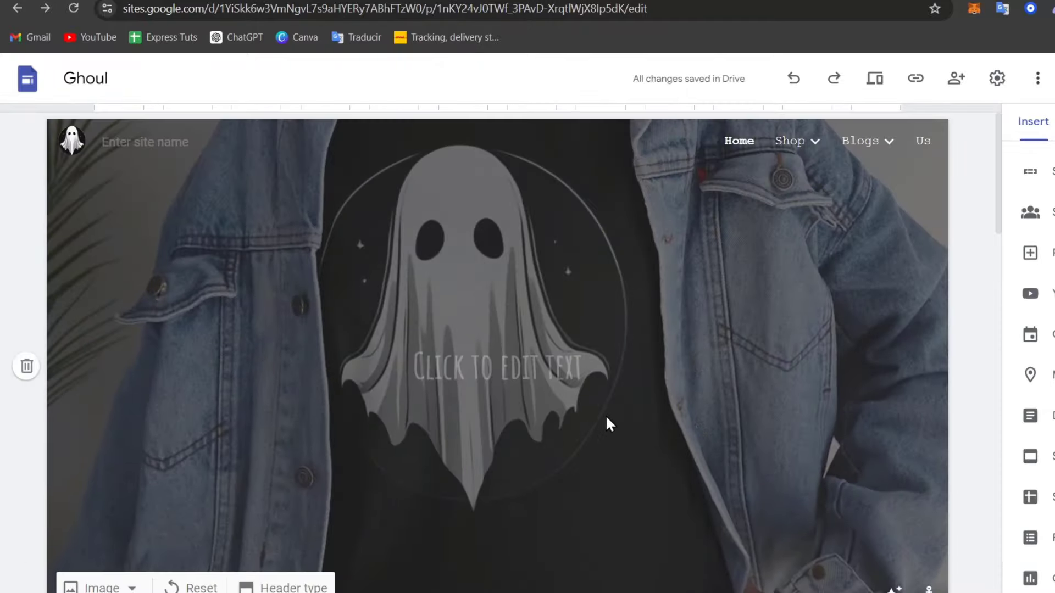
pyautogui.scroll(-8, 605, 414)
pyautogui.scroll(8, 605, 415)
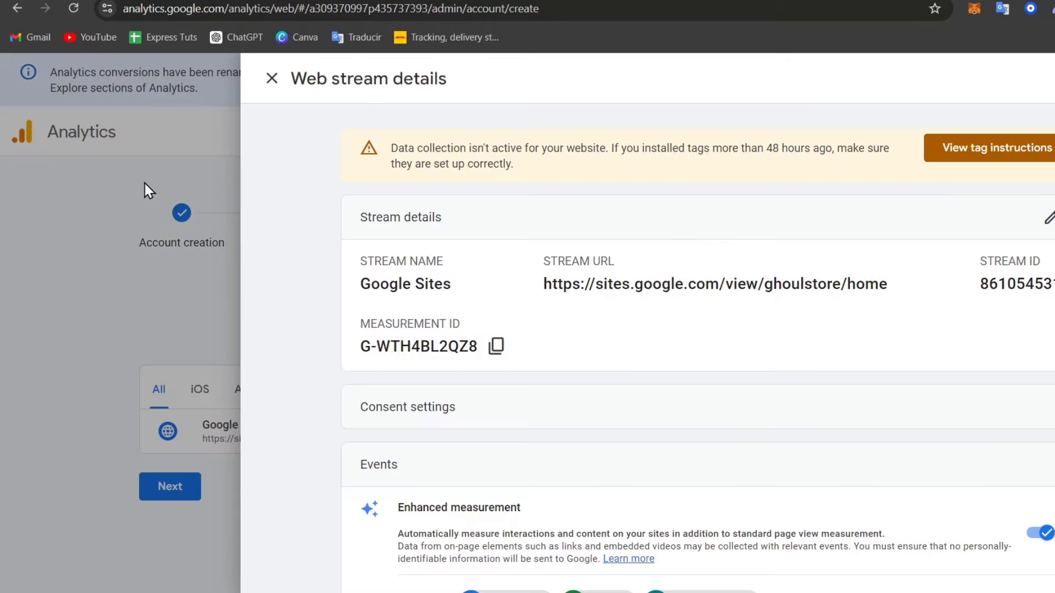
# Switch to Google Analytics, leave the web stream details, look through the home overview, and open the reports snapshot
pyautogui.click(135, 190)
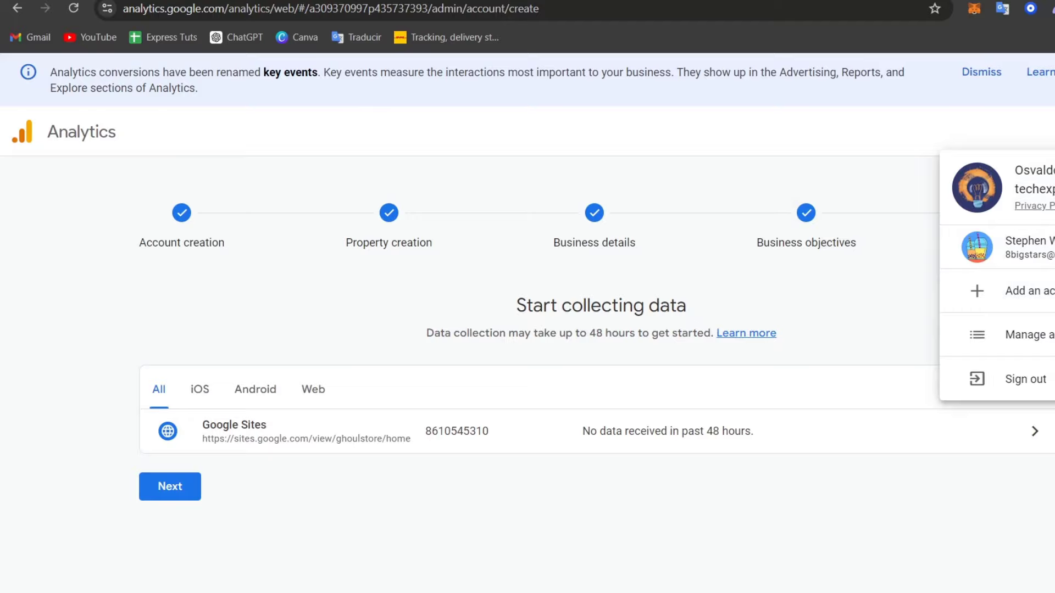
pyautogui.click(951, 318)
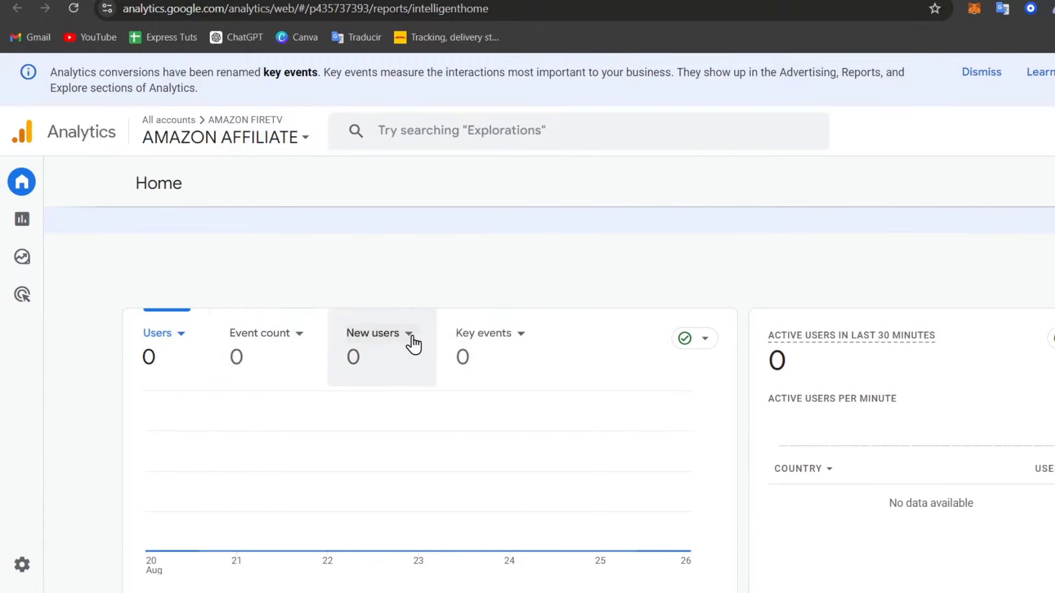
pyautogui.scroll(-8, 426, 344)
pyautogui.scroll(3, 134, 212)
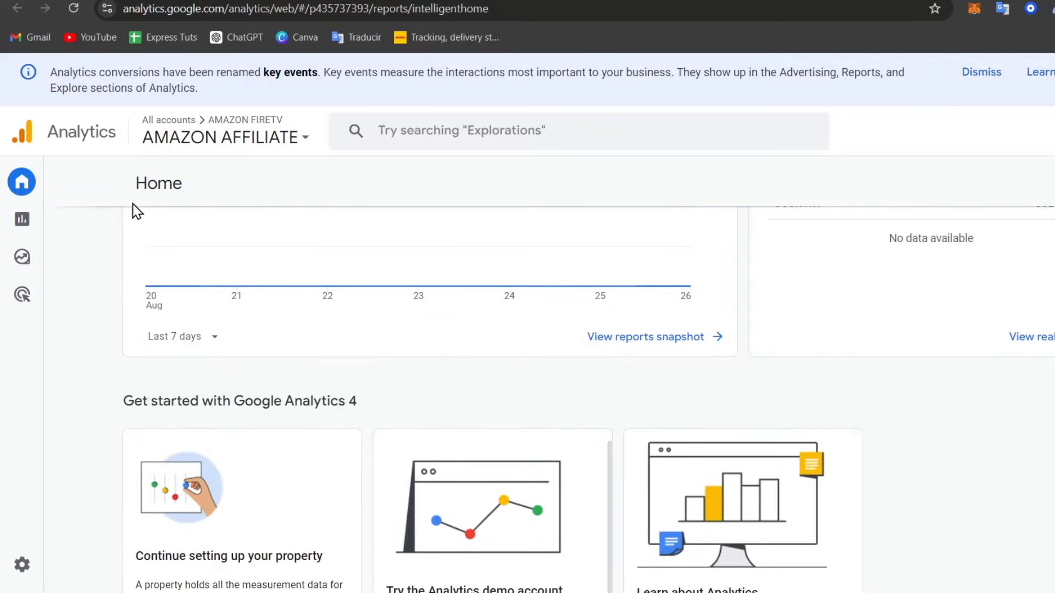
pyautogui.click(21, 218)
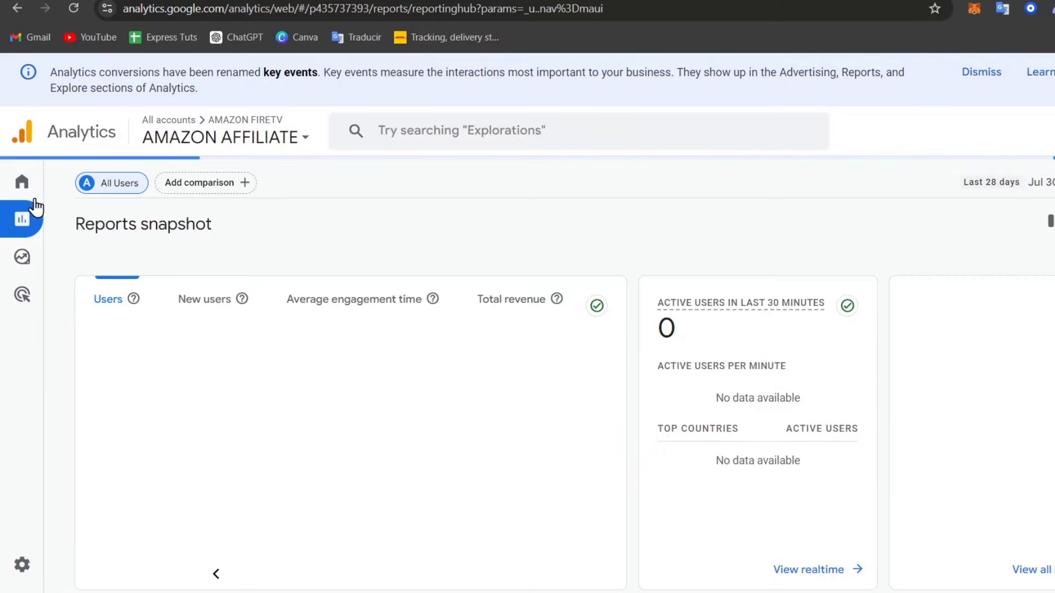
# Switch the Analytics reports to the Ghoul Corp property of the Ghoul account
pyautogui.click(190, 131)
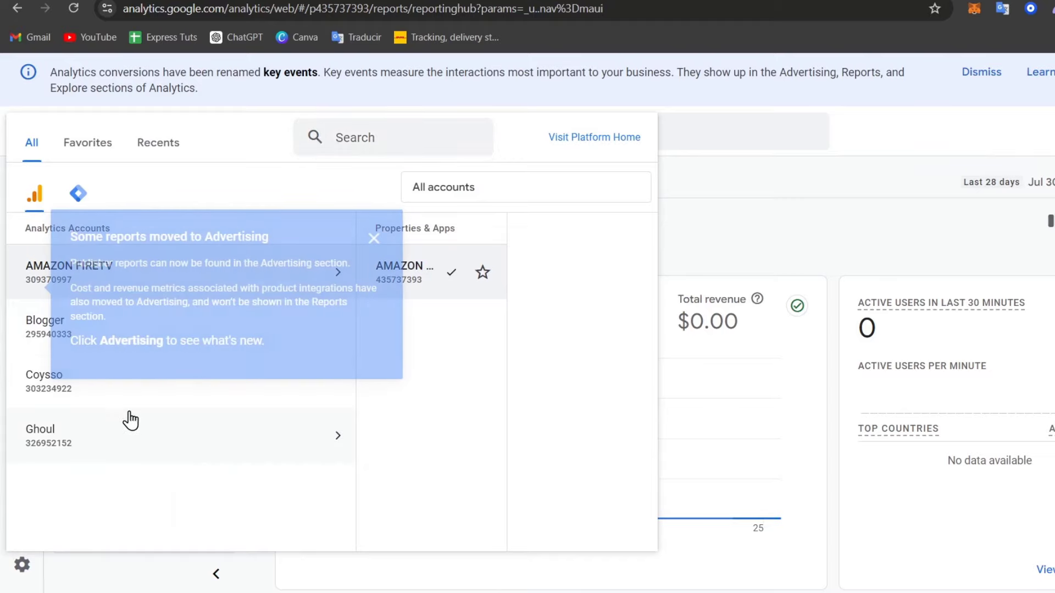
pyautogui.click(130, 424)
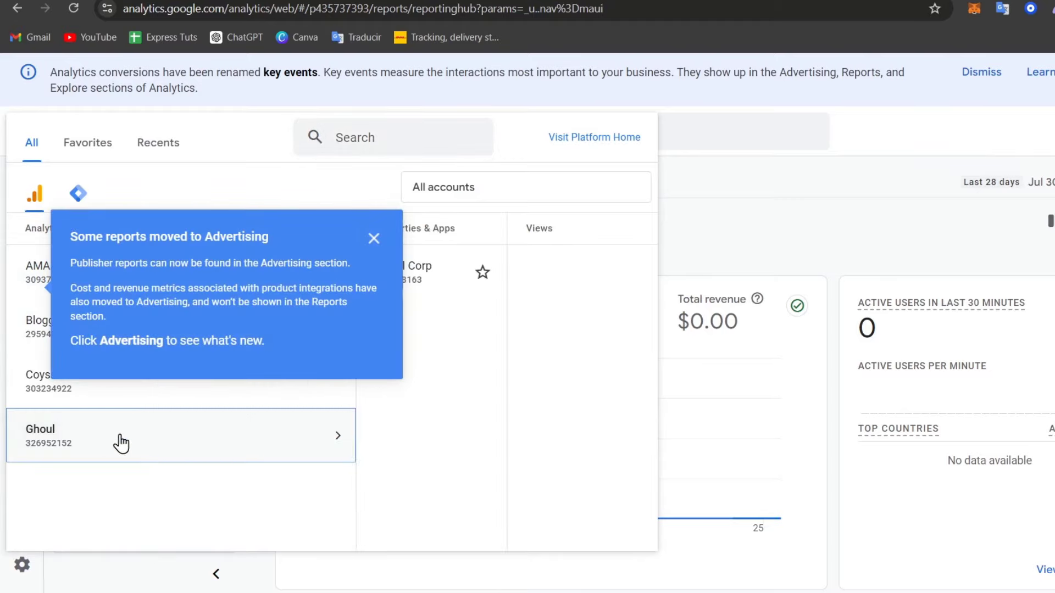
pyautogui.click(419, 299)
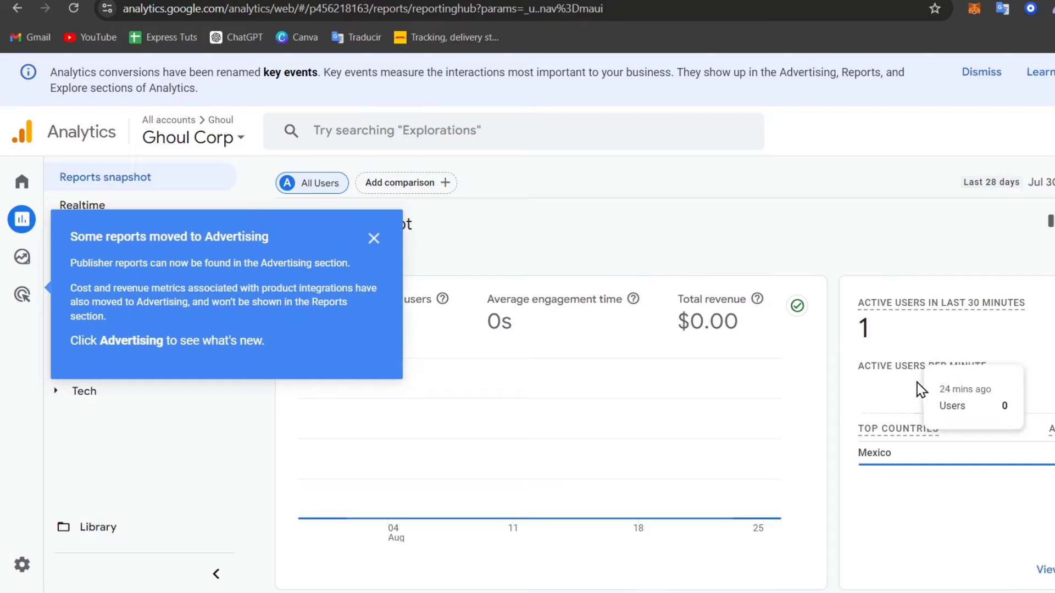
# Switch to Google Search Console and check the performance report of ghoul.cfd
pyautogui.click(308, 2)
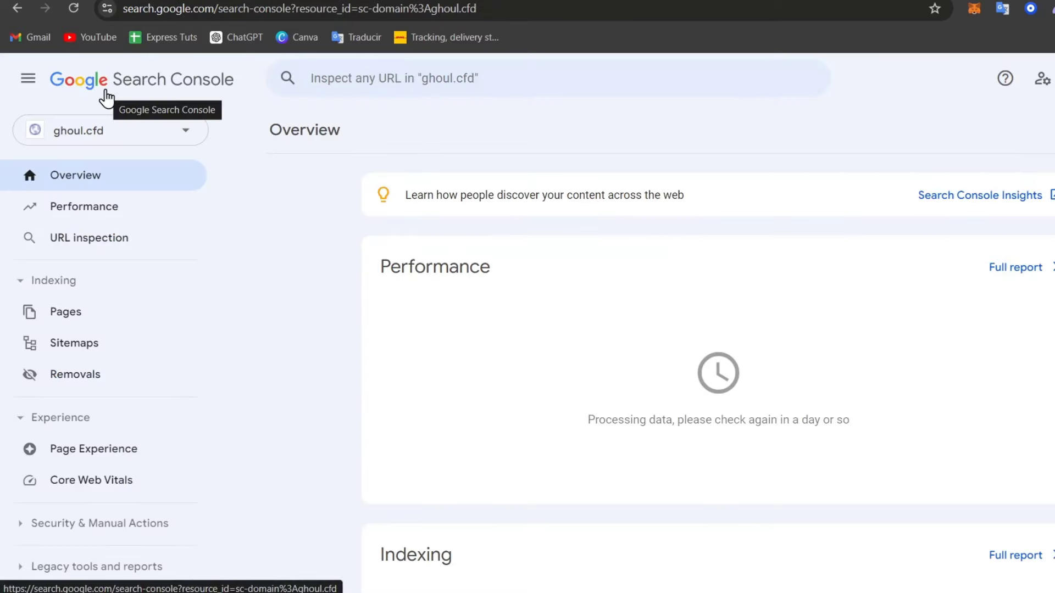
pyautogui.click(155, 206)
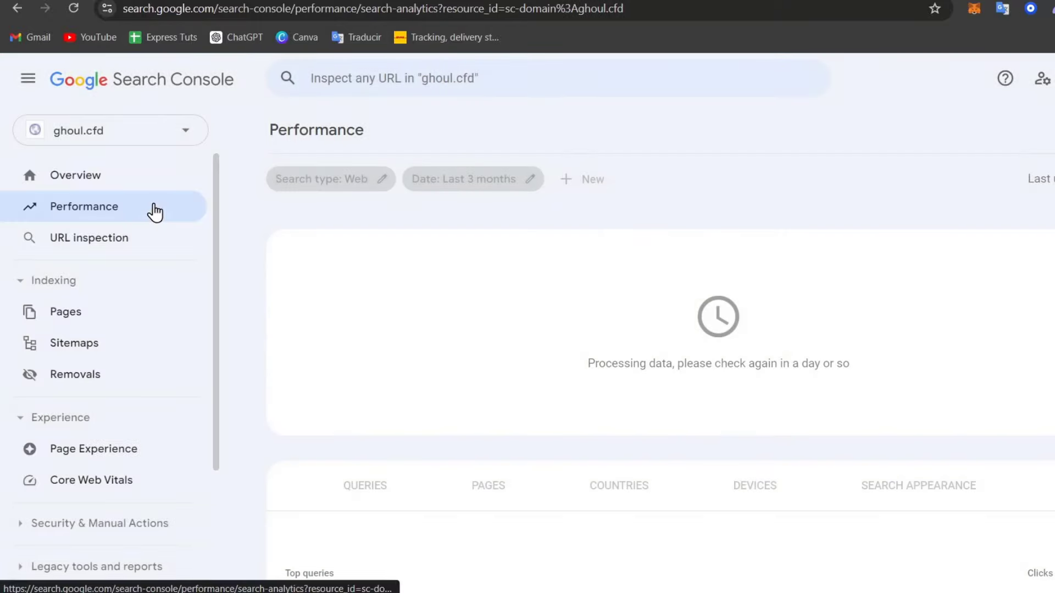
pyautogui.click(159, 237)
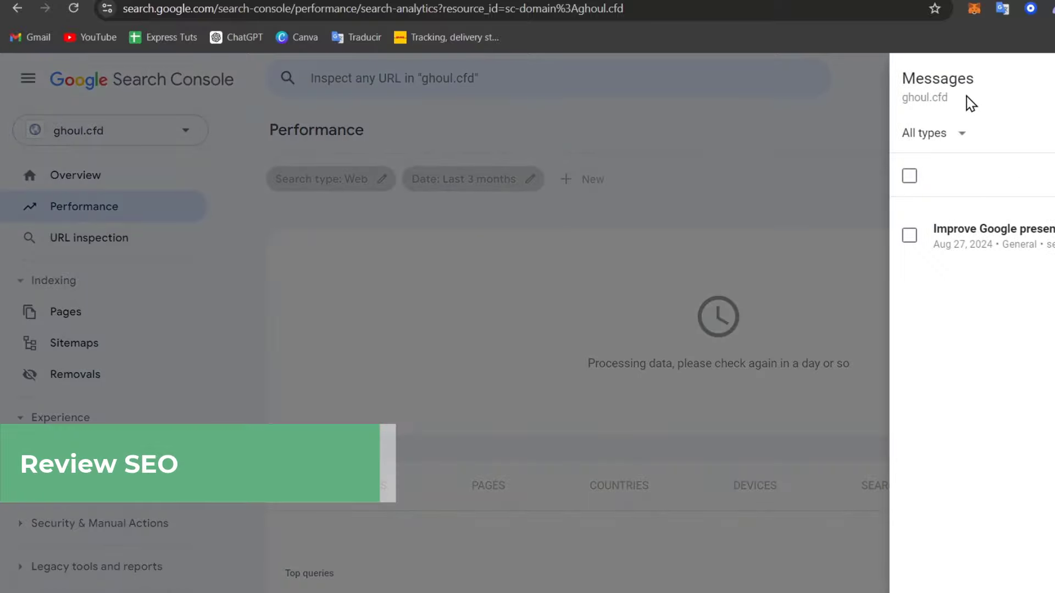
# Read the Search Console message on improving Google presence, and open its guide on getting started with Search Console
pyautogui.click(979, 247)
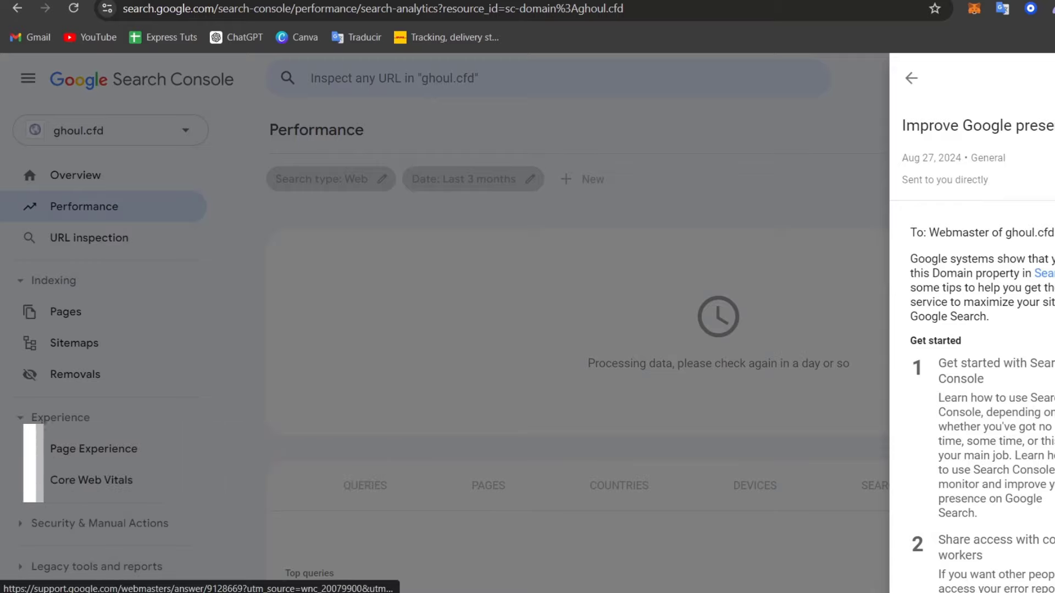
pyautogui.click(983, 363)
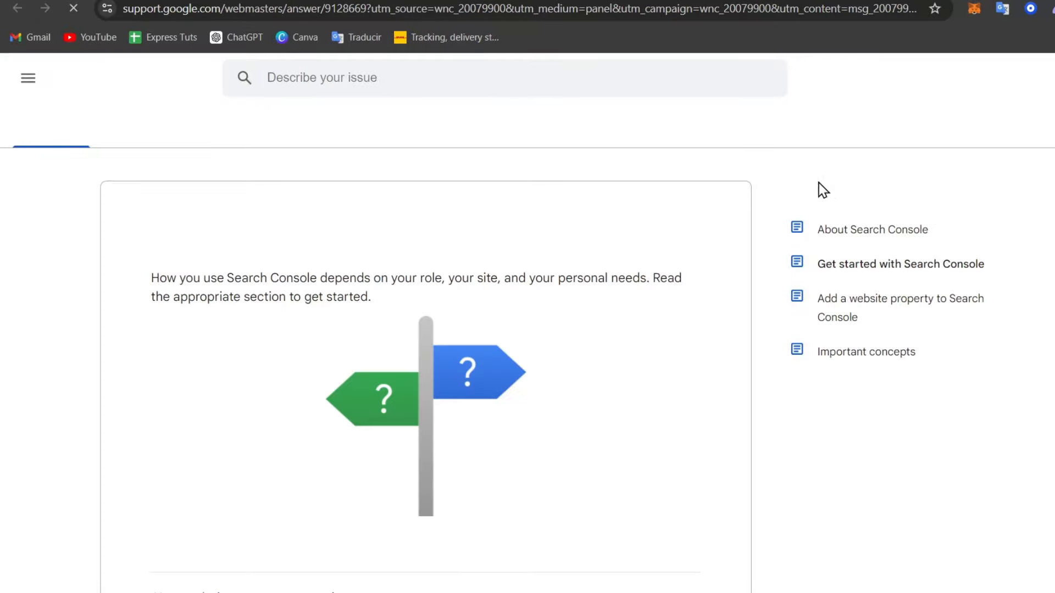
pyautogui.scroll(-5, 544, 141)
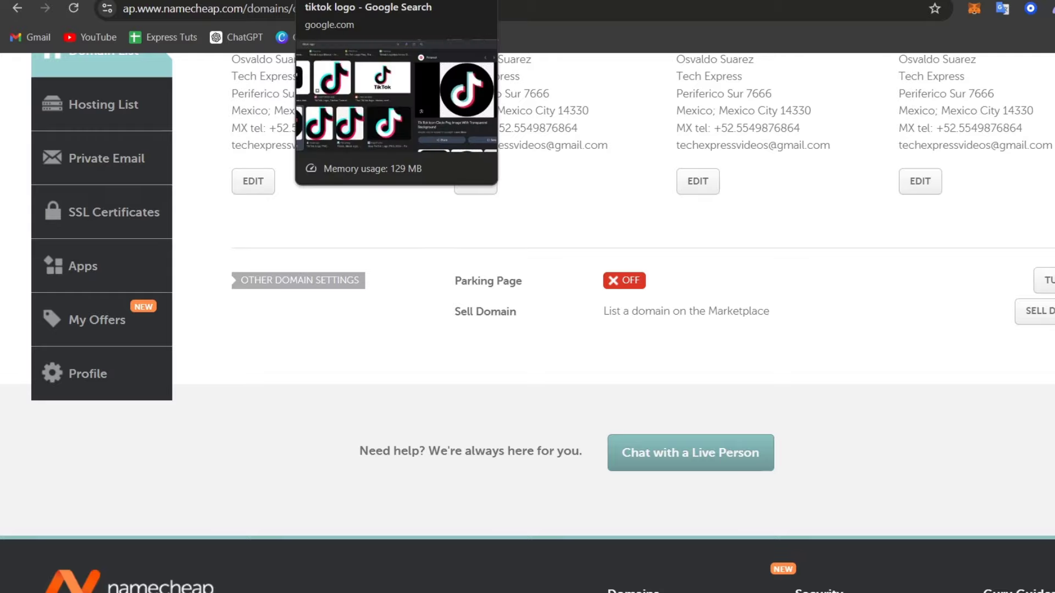
# Return to the Ghoul site in Google Sites, check its publishing options, and open the additional site options
pyautogui.click(160, 2)
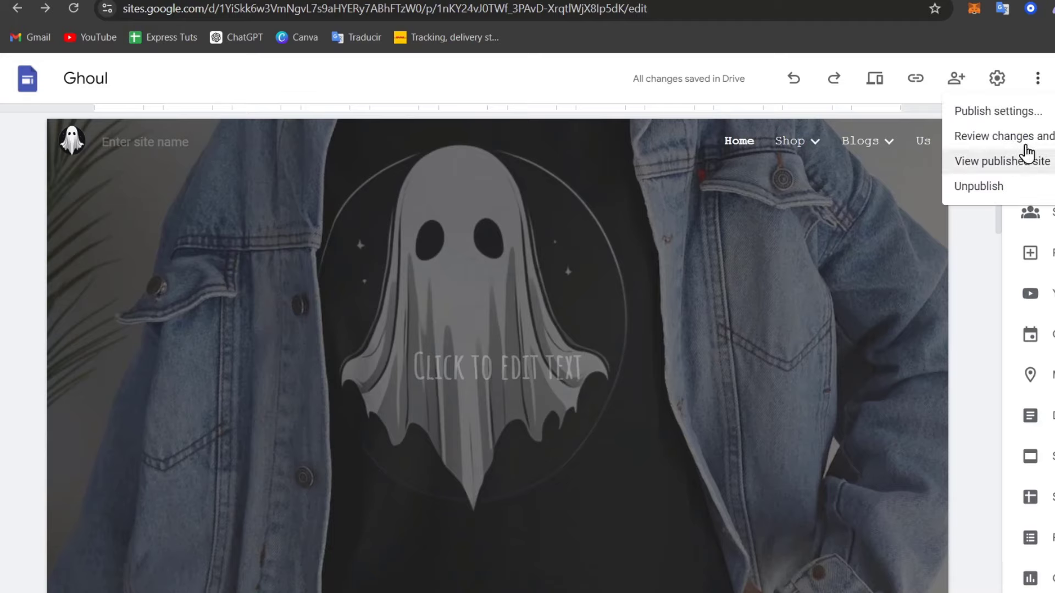
pyautogui.click(1039, 83)
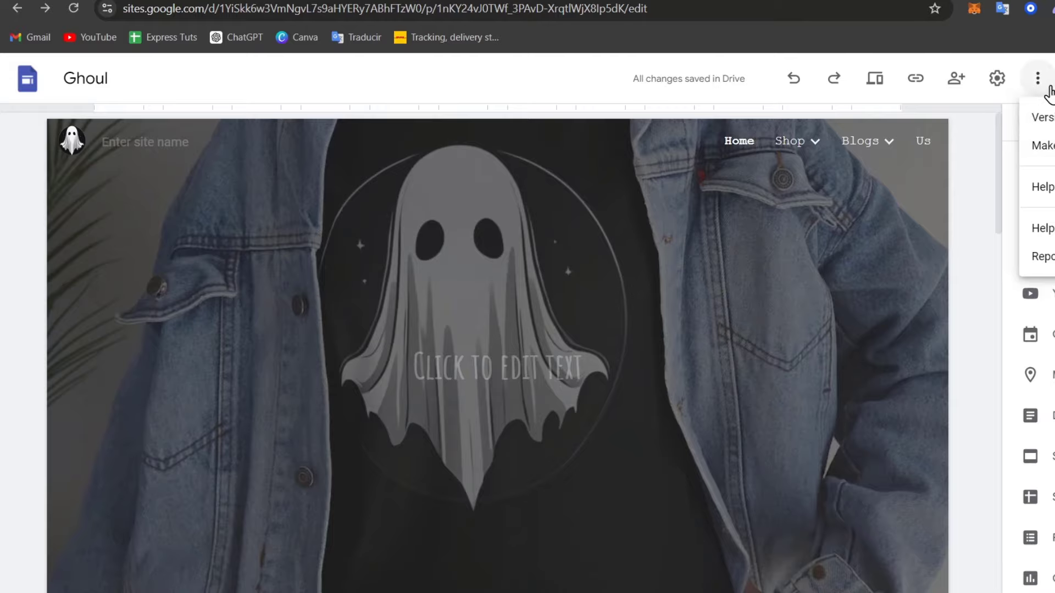
# Review earlier versions of the Ghoul site in the version history, and return to the editor from the current version
pyautogui.click(1041, 117)
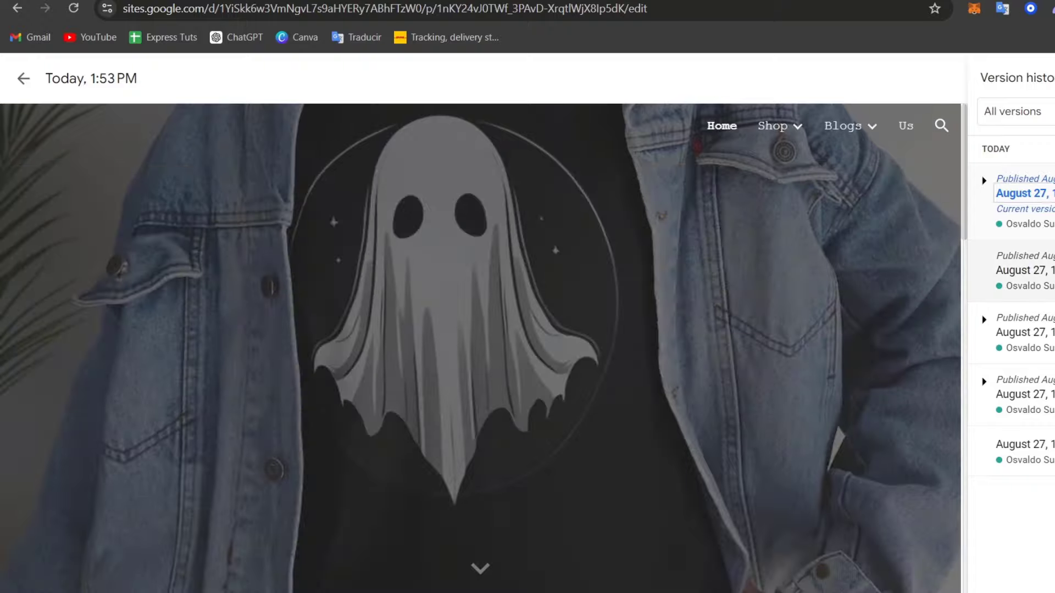
pyautogui.click(1022, 270)
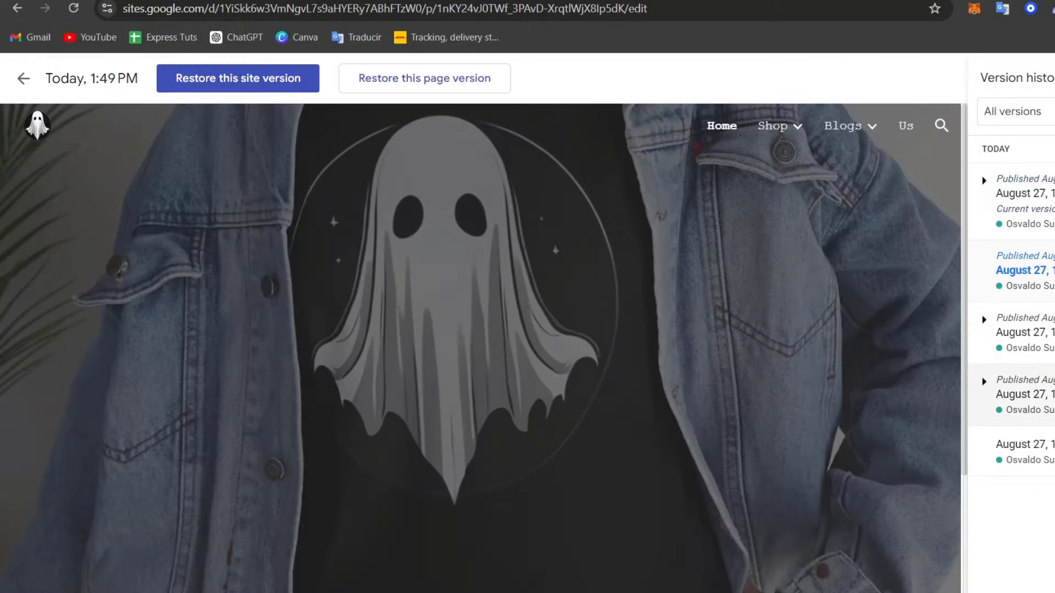
pyautogui.click(1022, 395)
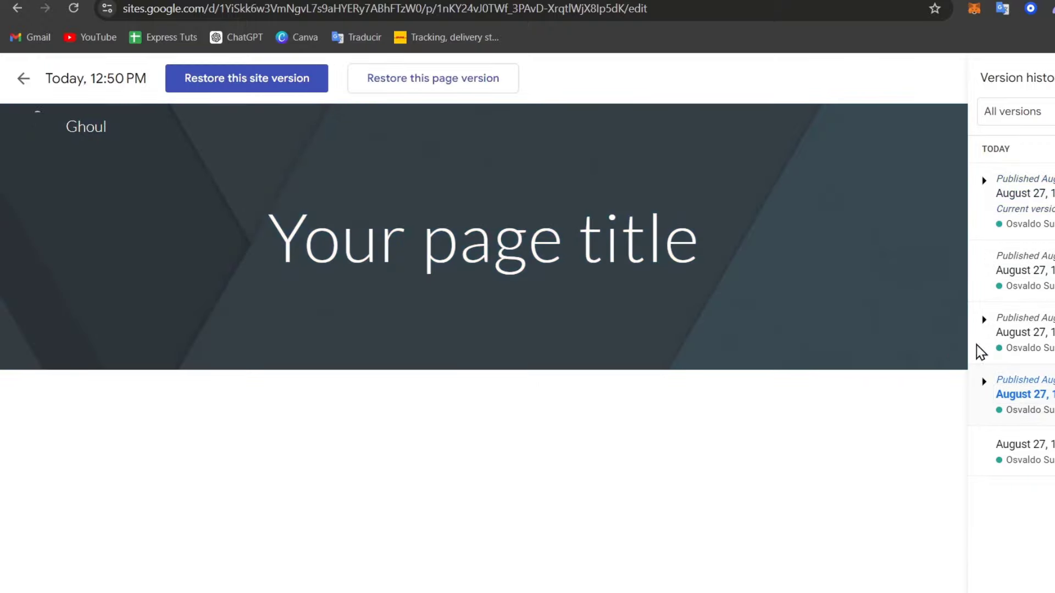
pyautogui.click(1046, 327)
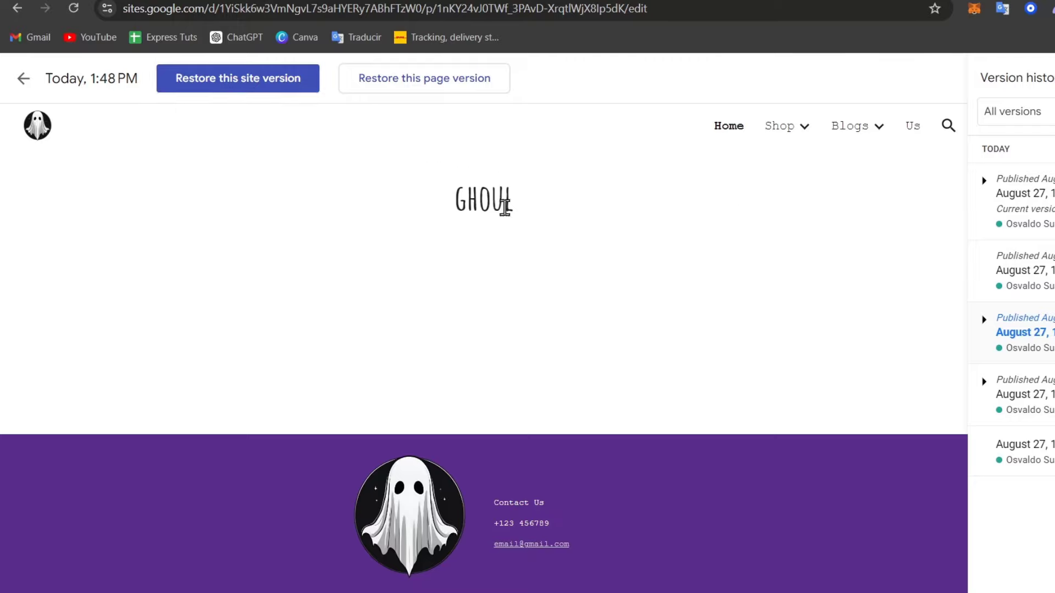
pyautogui.click(1033, 269)
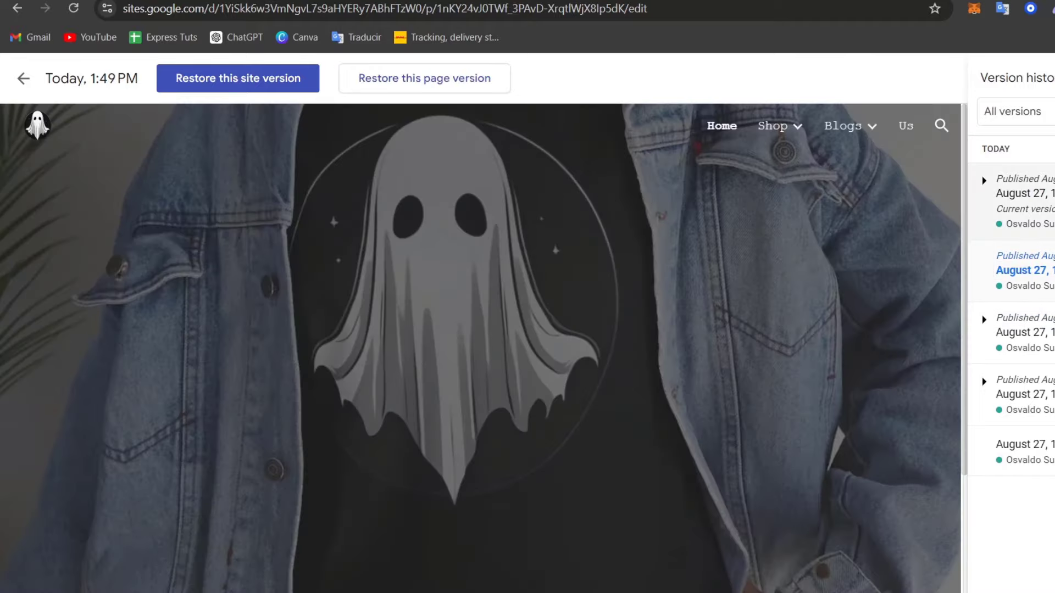
pyautogui.click(1021, 198)
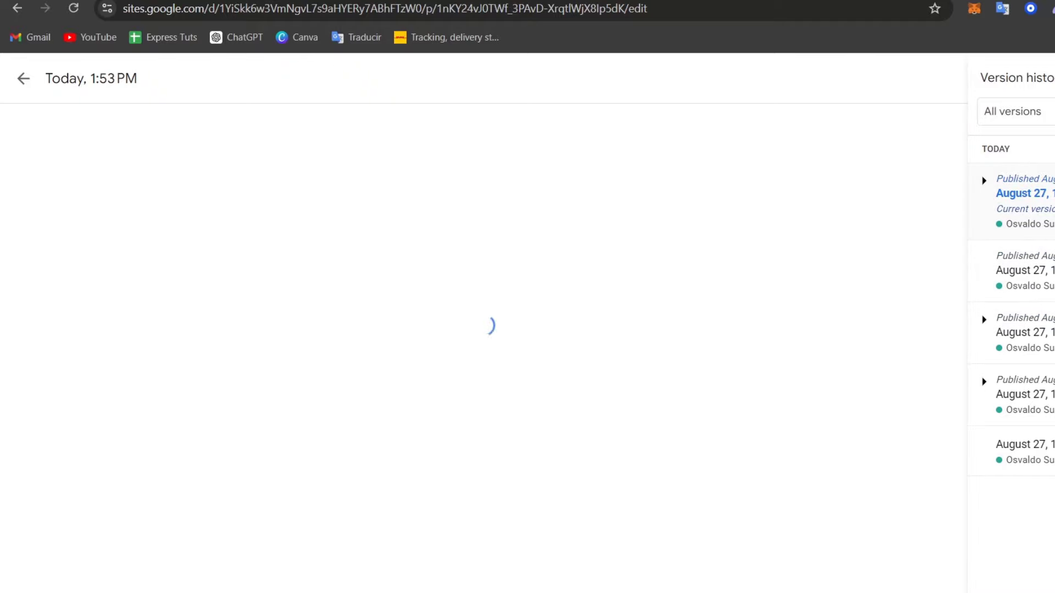
pyautogui.click(23, 79)
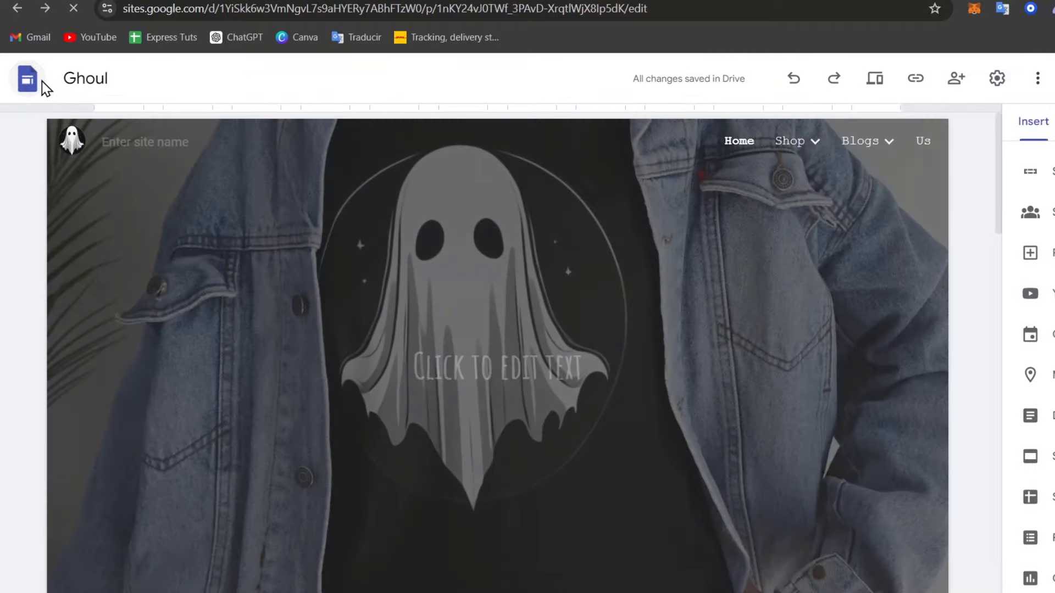
# Go to the Google Sites home page and check the management options of the Ghoul site in the recent sites
pyautogui.click(42, 83)
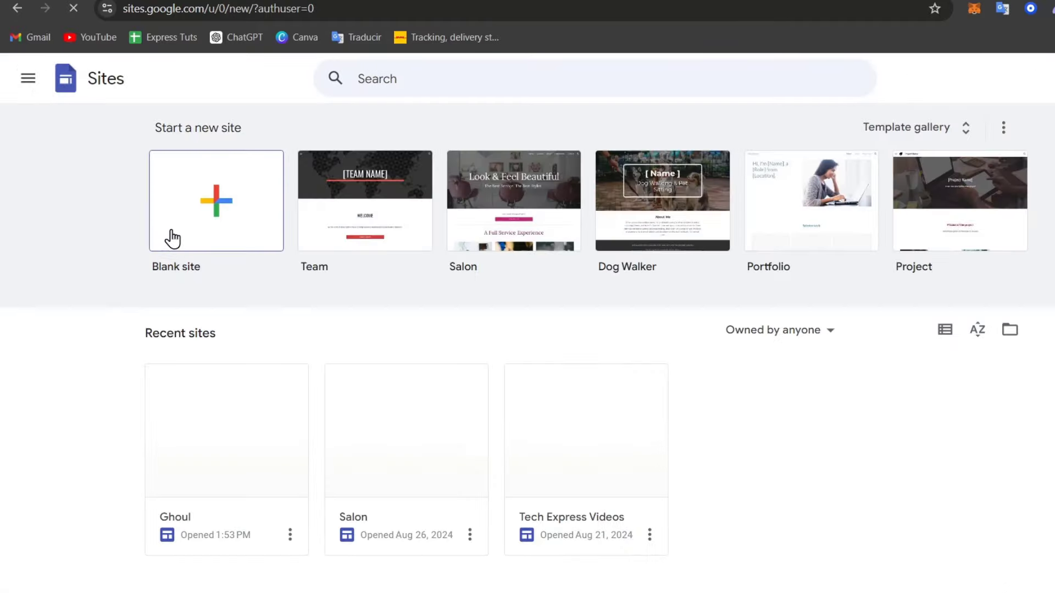
pyautogui.scroll(-1, 956, 318)
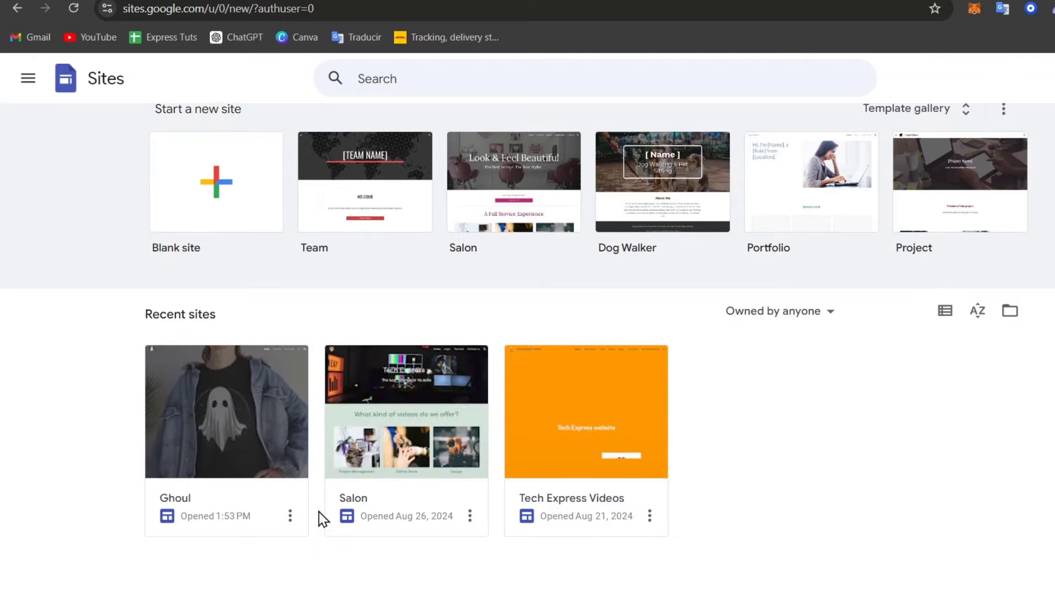
pyautogui.click(290, 516)
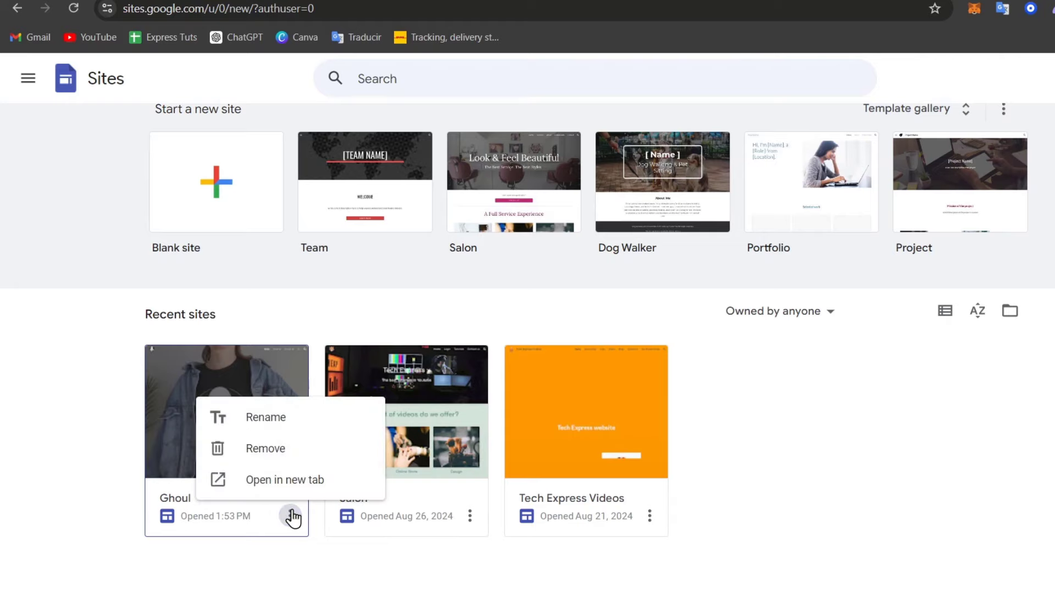
pyautogui.click(831, 428)
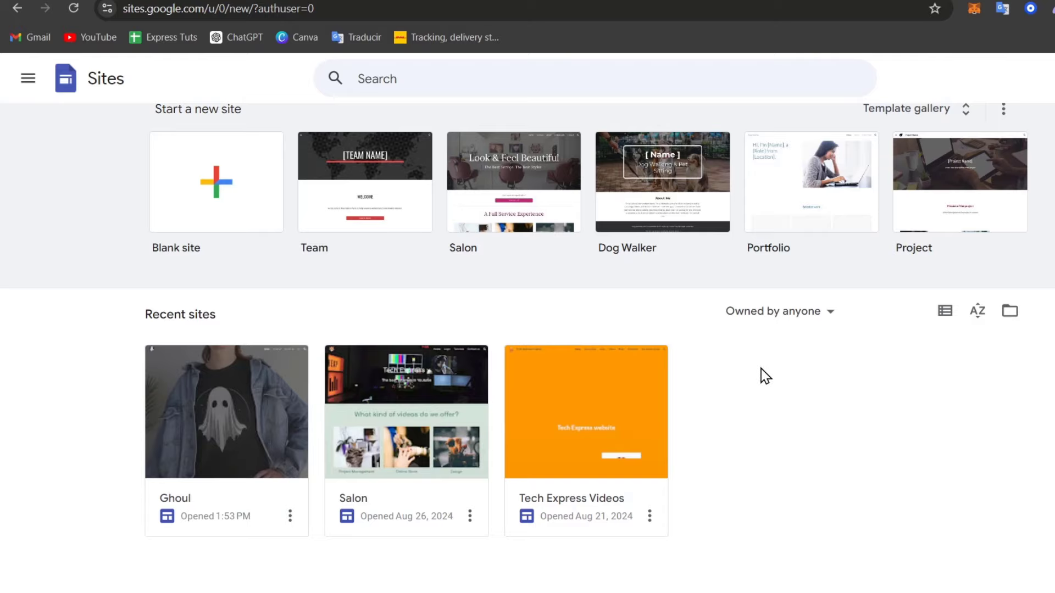
# Open the Tech Express Videos site and look through its page list and themes
pyautogui.click(623, 378)
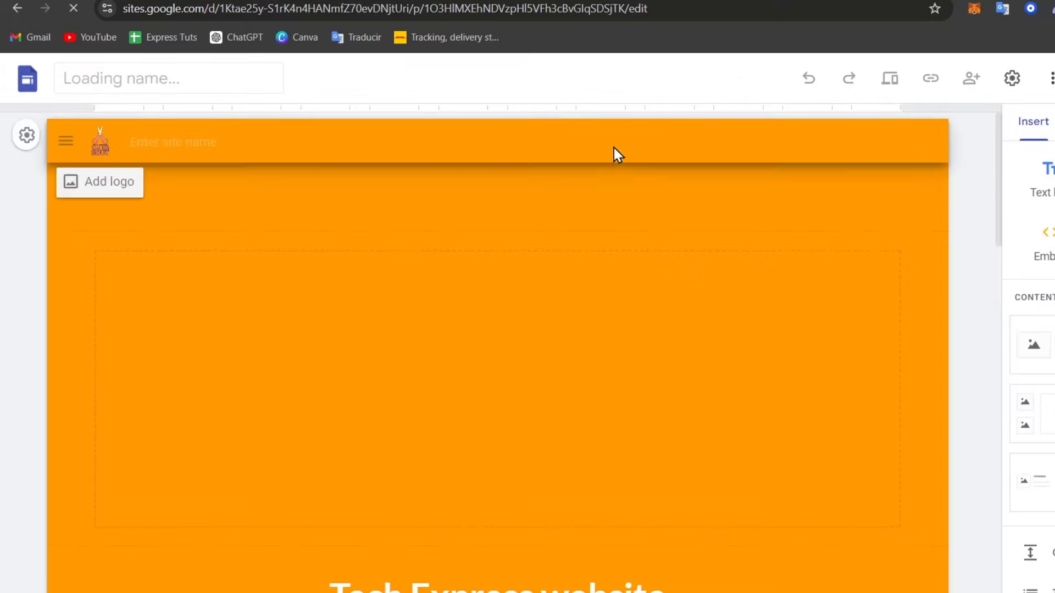
pyautogui.scroll(-5, 594, 209)
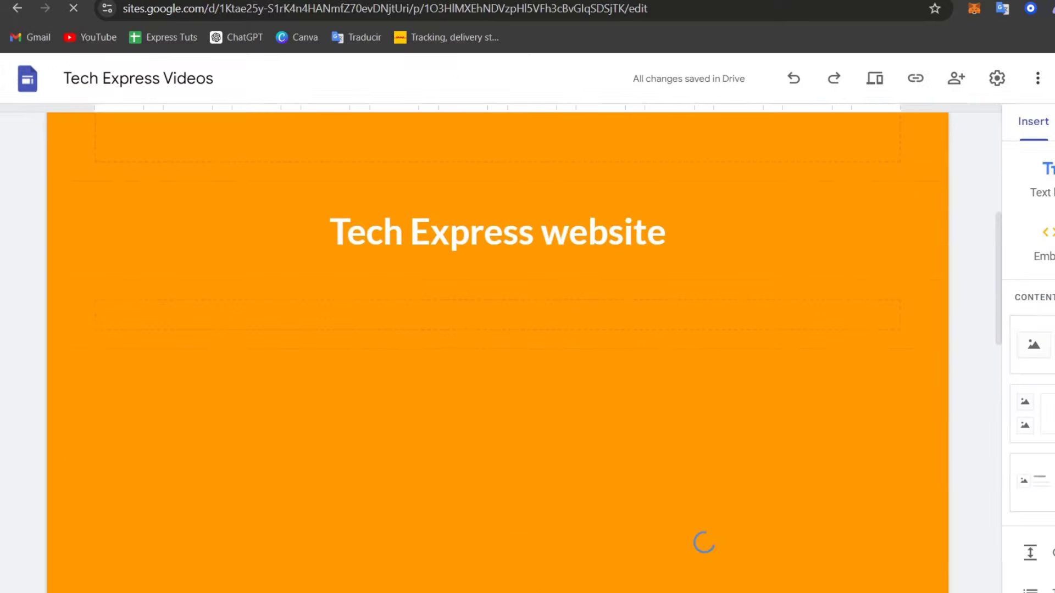
pyautogui.click(974, 142)
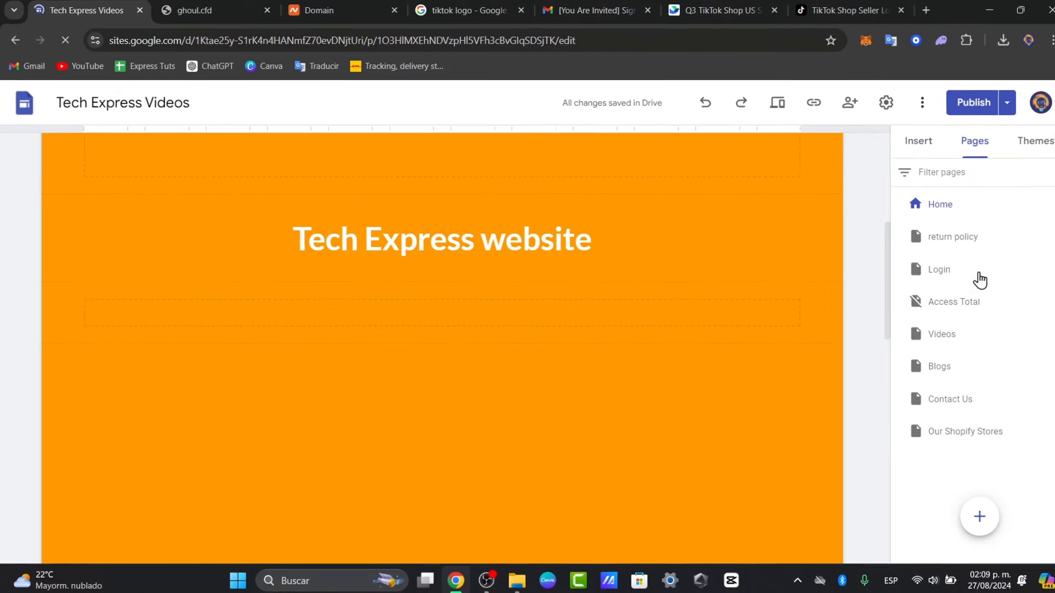
pyautogui.click(1028, 156)
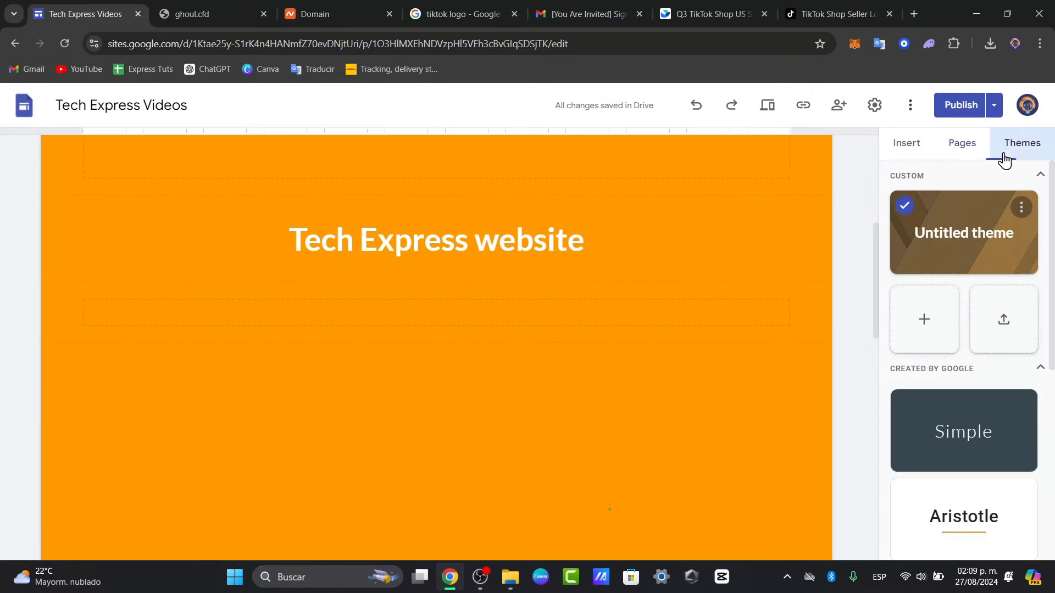
# Review the viewer tools, brand images and navigation settings of the Tech Express Videos site, and close the settings
pyautogui.click(874, 105)
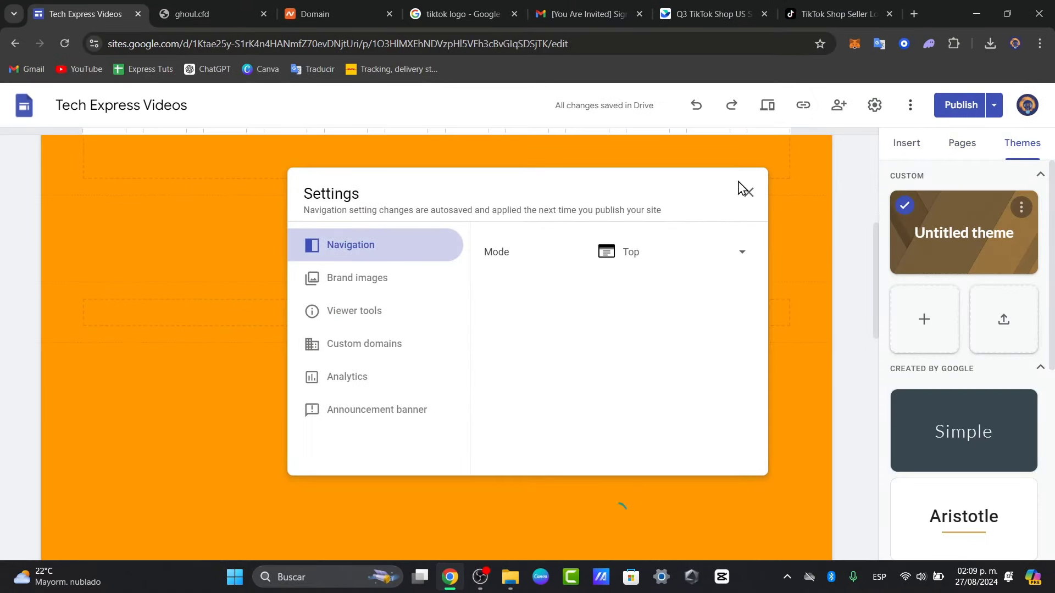
pyautogui.click(364, 372)
pyautogui.click(385, 317)
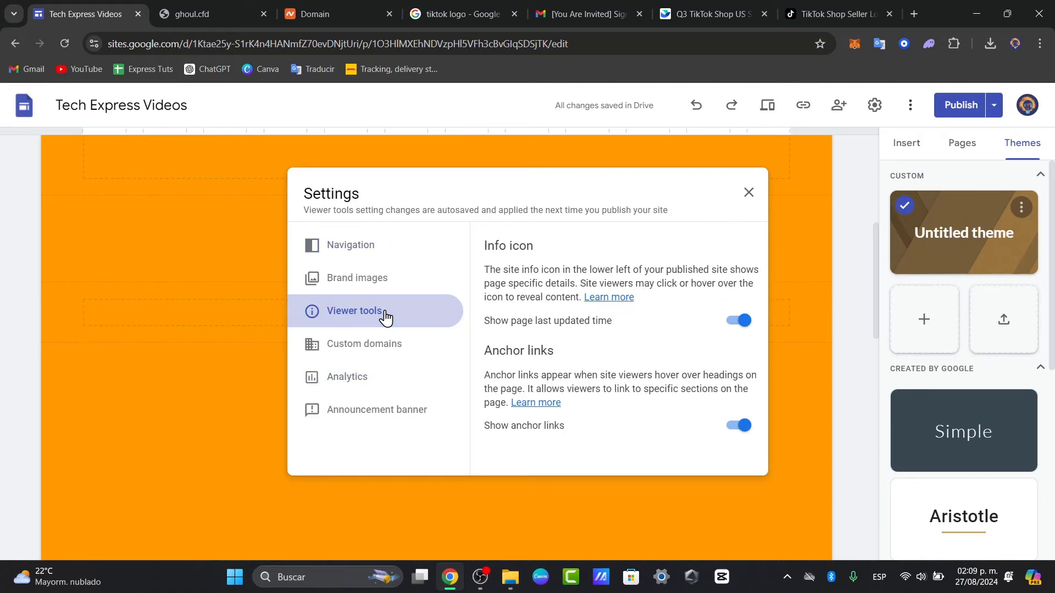
pyautogui.click(383, 291)
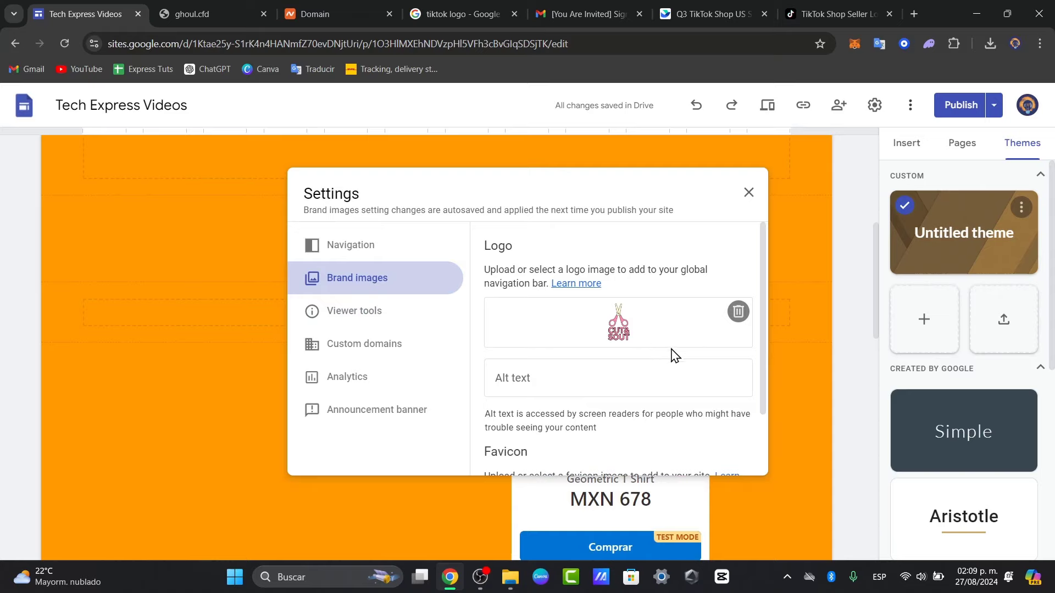
pyautogui.scroll(-2, 674, 356)
pyautogui.click(384, 248)
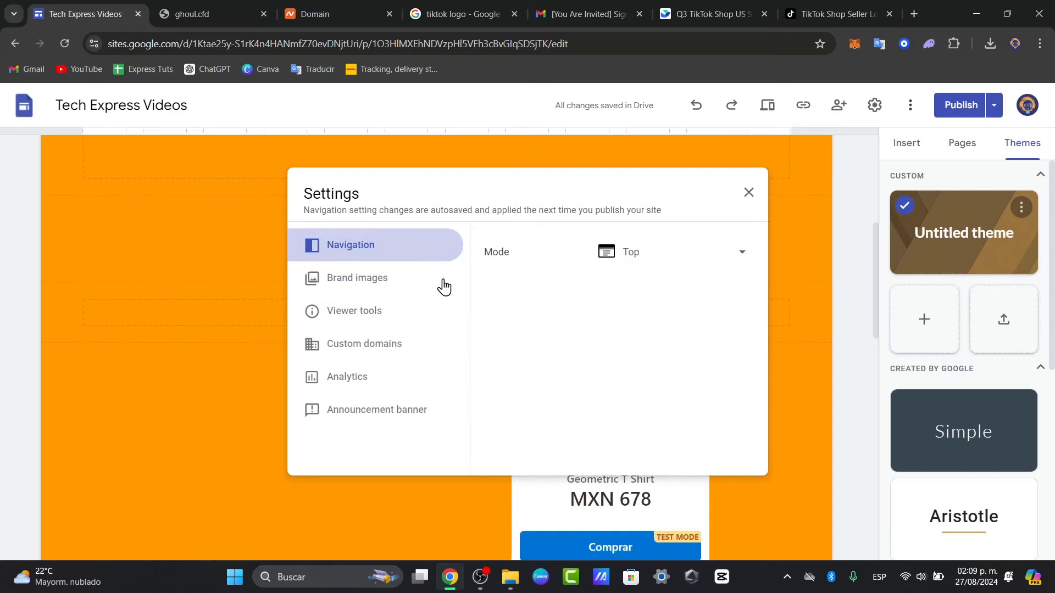
pyautogui.click(748, 190)
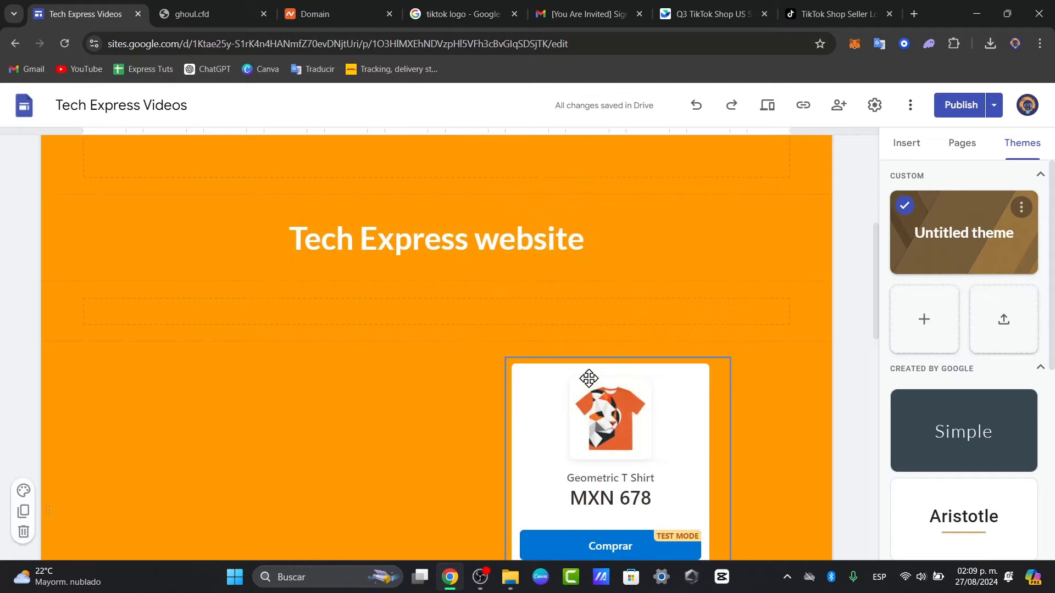
# Look over the content of the Tech Express home page and return to the list of sites
pyautogui.scroll(-9, 588, 379)
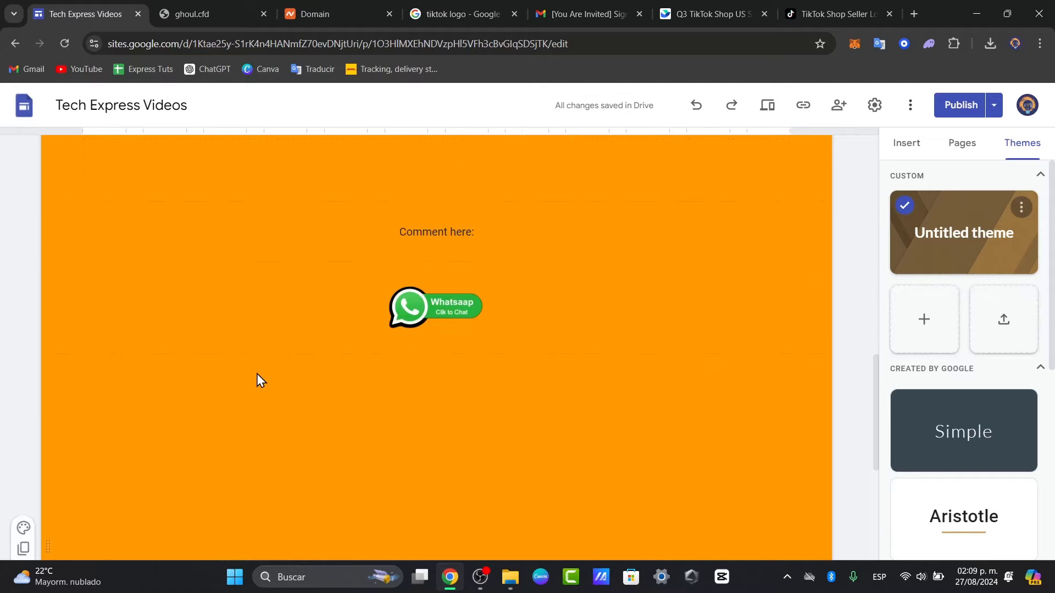
pyautogui.scroll(10, 256, 374)
pyautogui.click(25, 109)
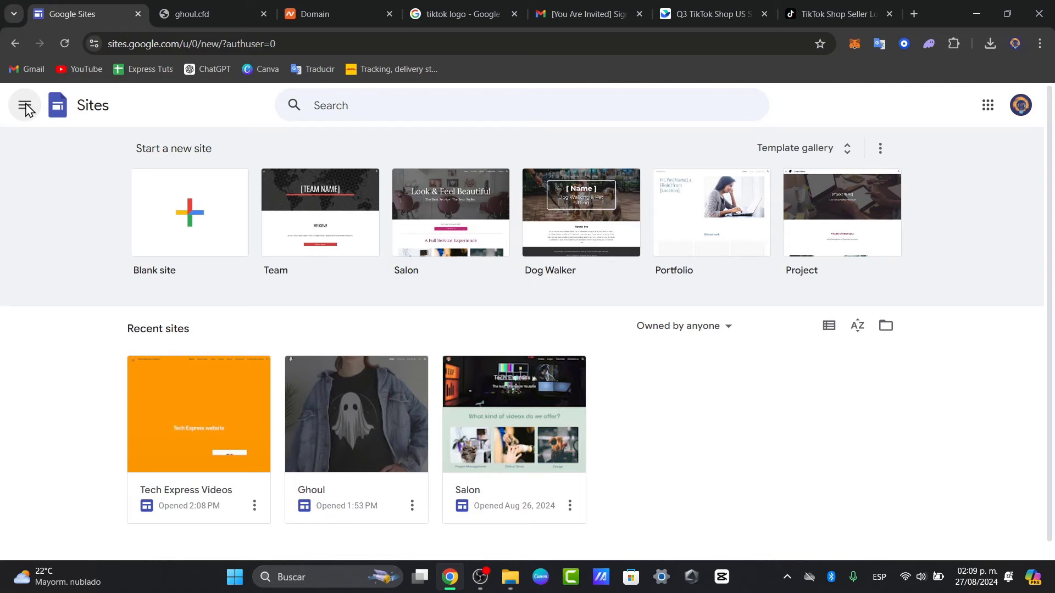
# Return to the Ghoul site and check who has access in its sharing settings
pyautogui.click(846, 102)
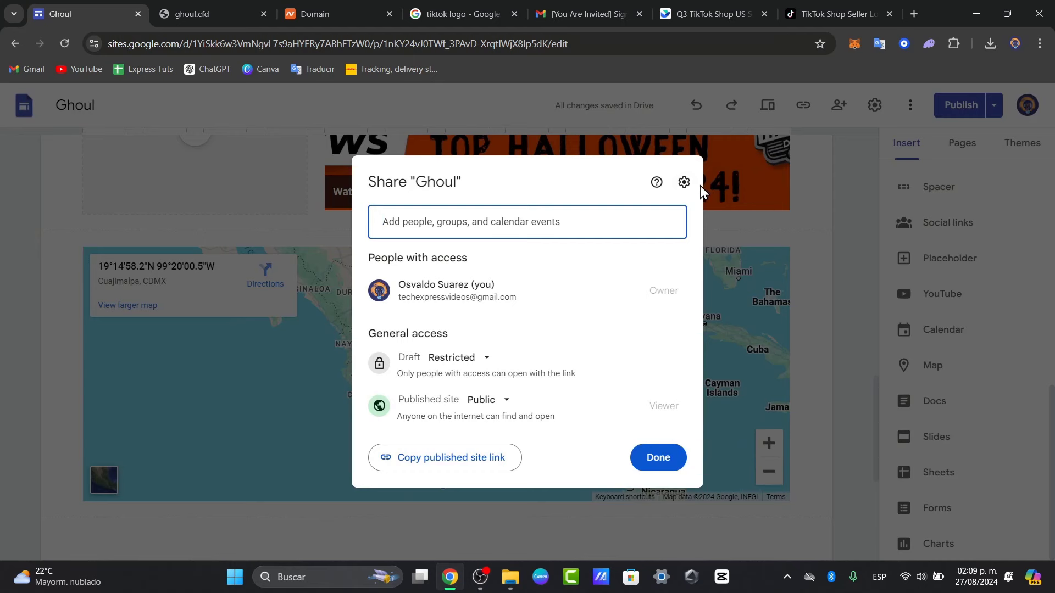
pyautogui.click(843, 239)
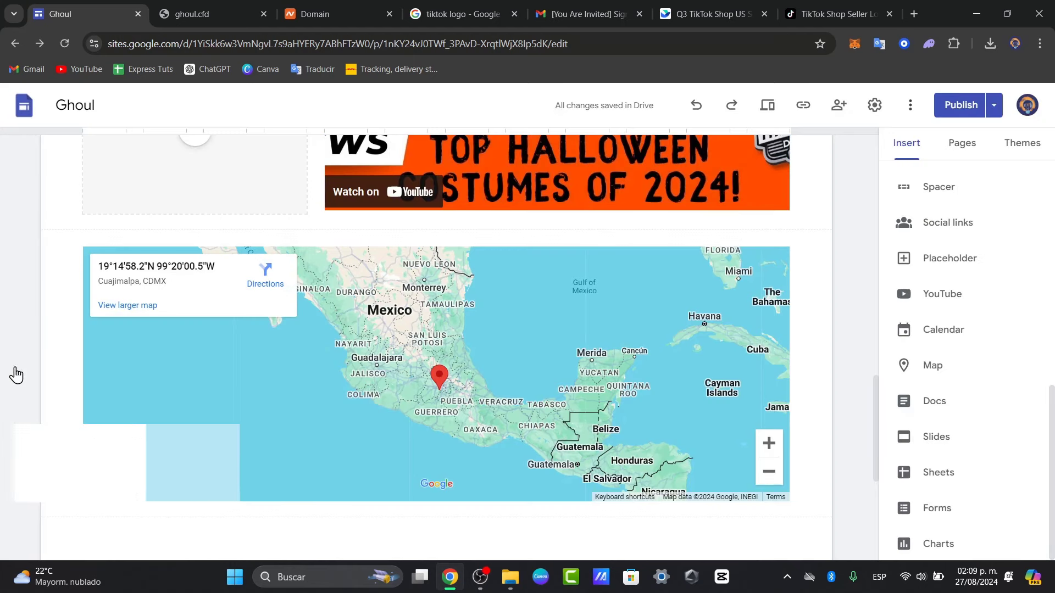
pyautogui.moveTo(24, 377)
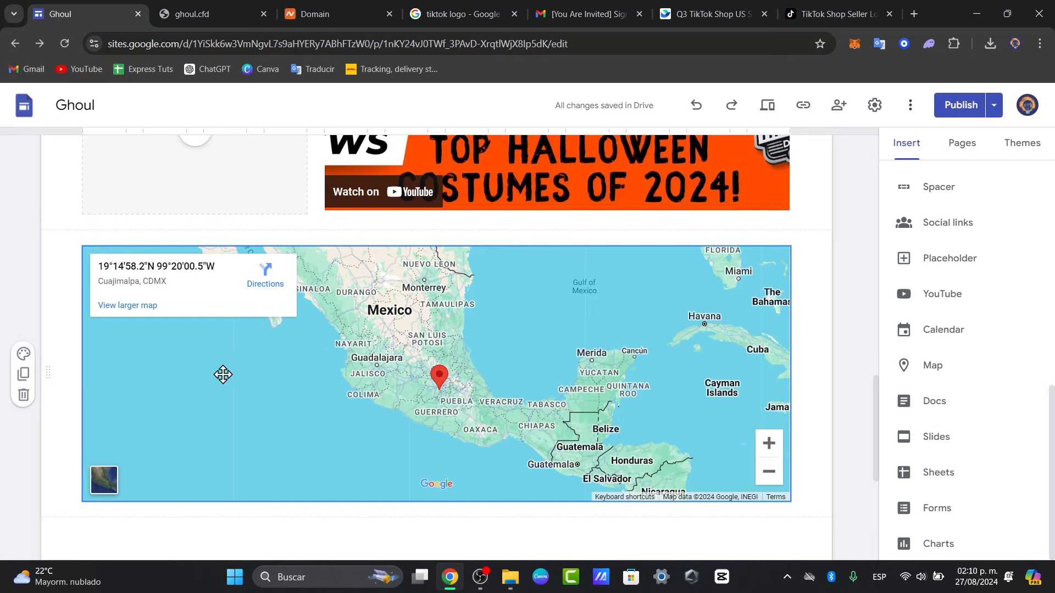
pyautogui.scroll(15, 311, 419)
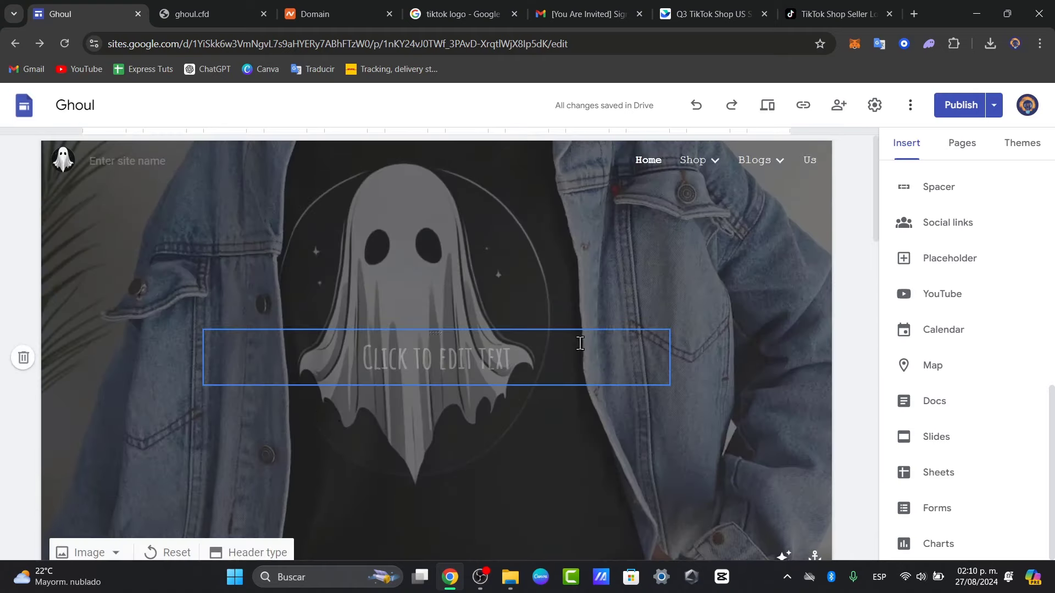
# Set the general access of the Ghoul site's draft to Anyone with the link
pyautogui.click(840, 114)
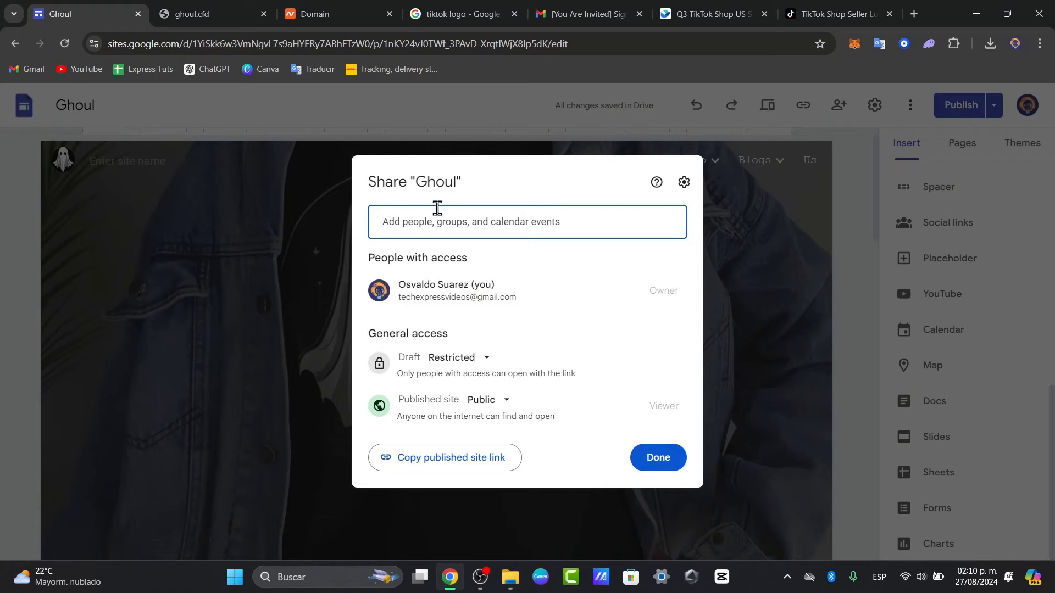
pyautogui.click(447, 215)
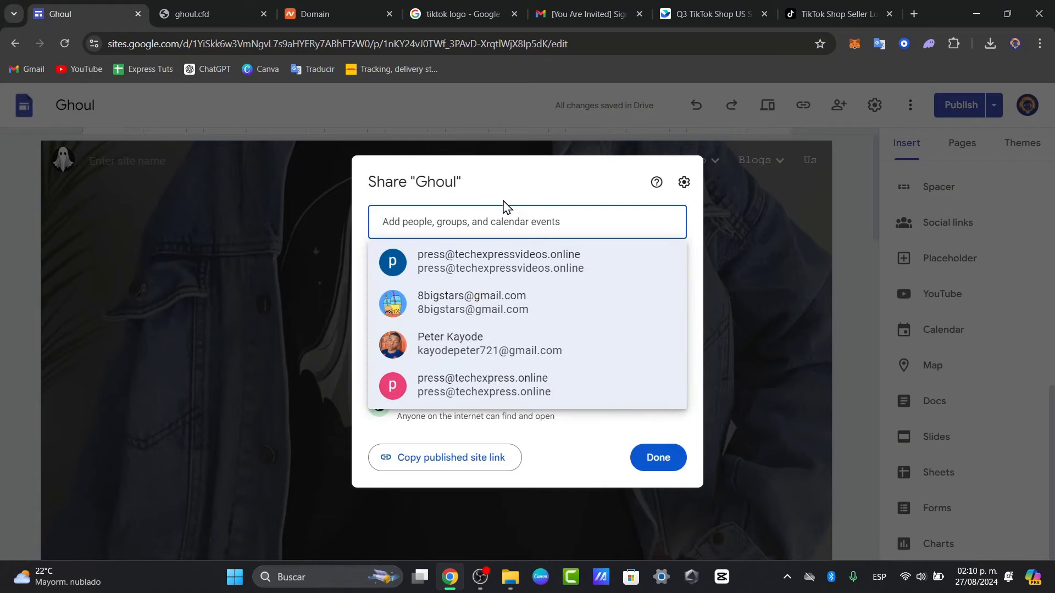
pyautogui.click(520, 185)
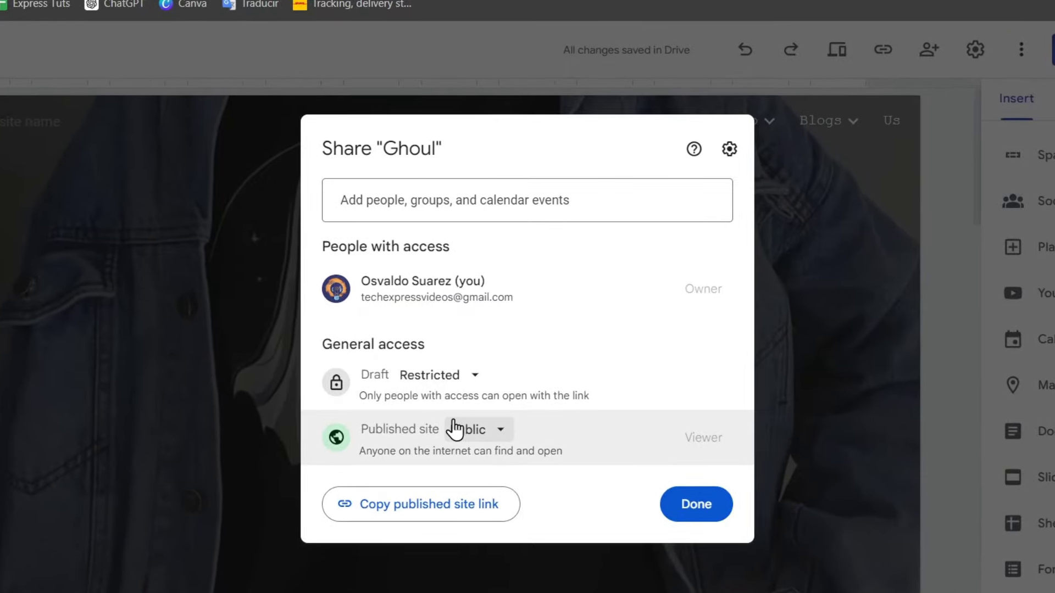
pyautogui.click(432, 388)
pyautogui.click(501, 459)
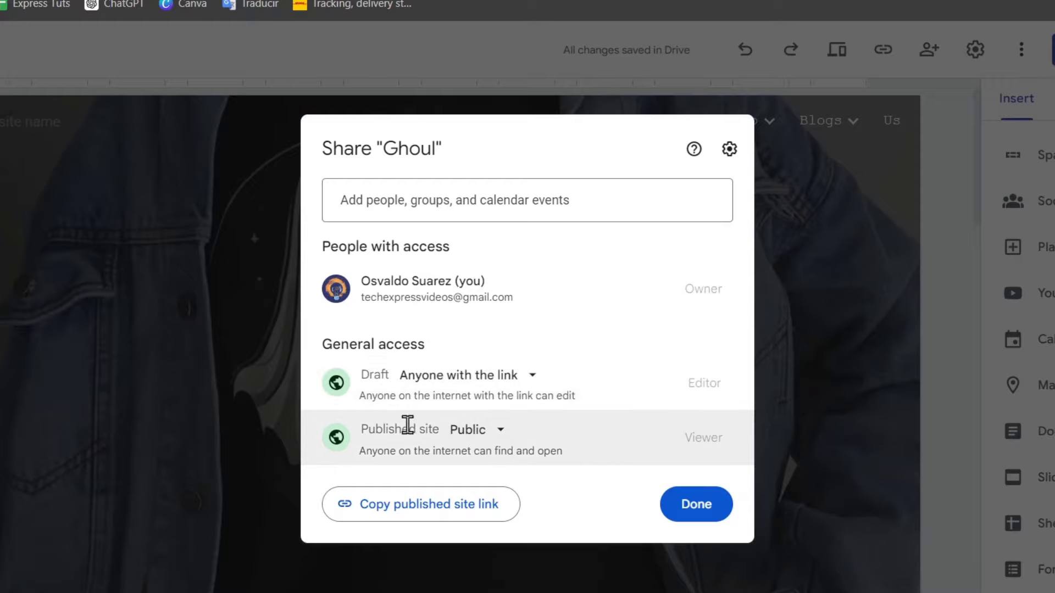
# Check the access options for the published site, copy the published site link, and finish sharing
pyautogui.click(483, 435)
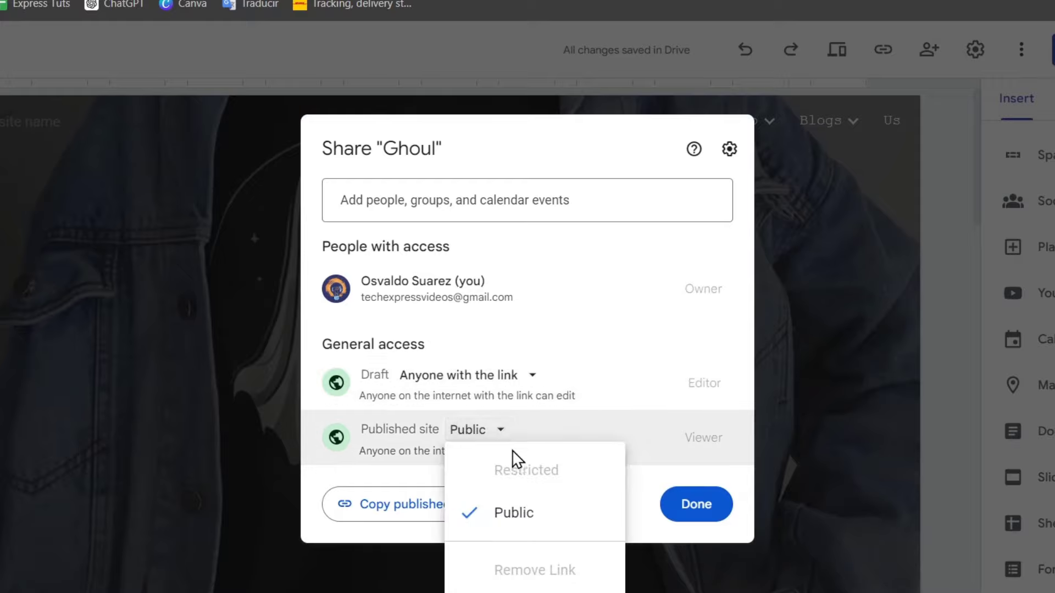
pyautogui.click(631, 443)
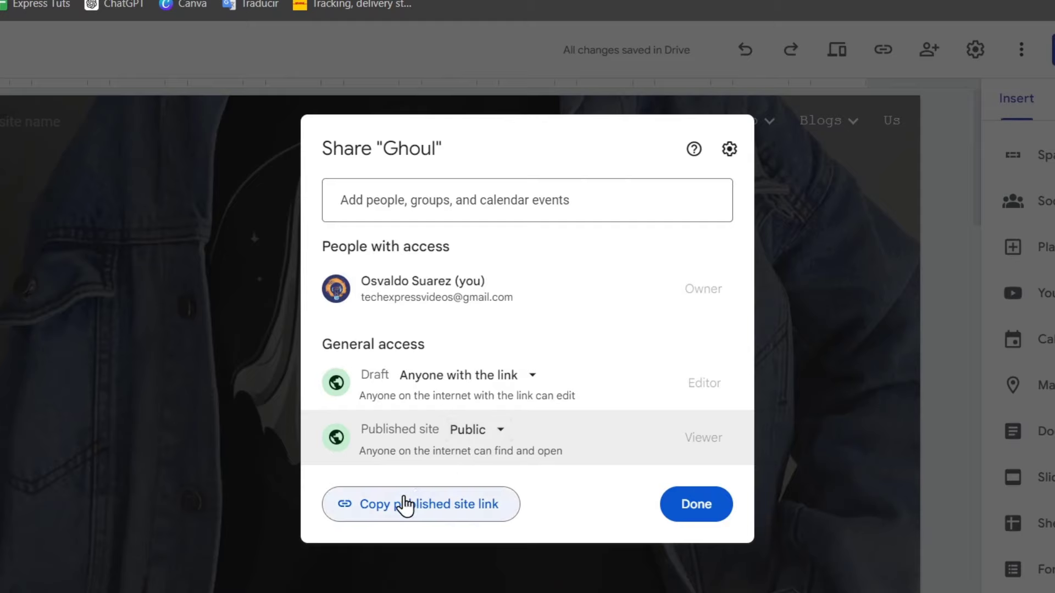
pyautogui.click(436, 502)
pyautogui.click(669, 510)
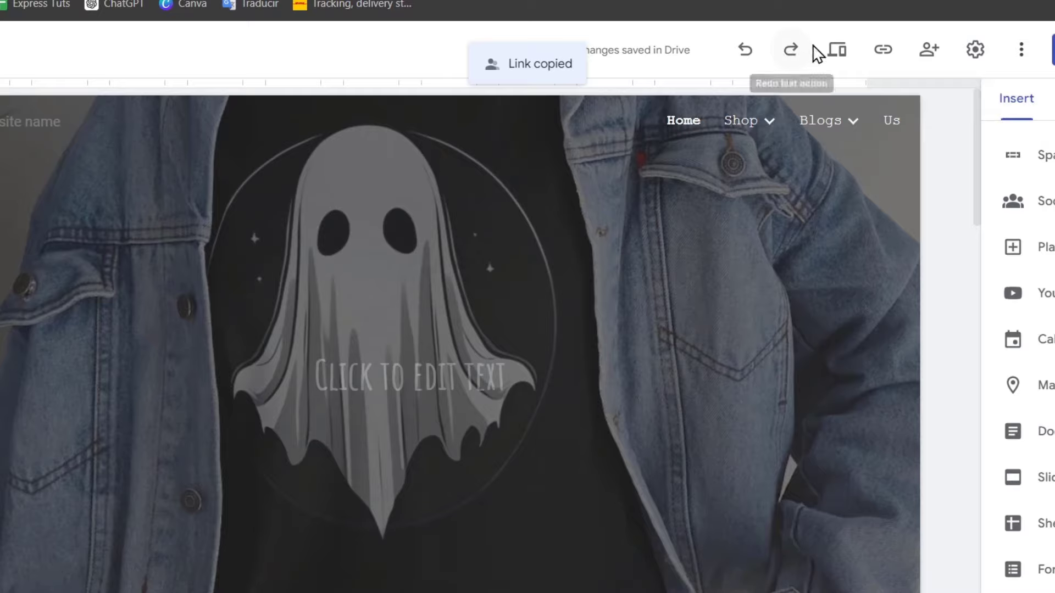
# Preview the Ghoul site in the tablet and phone layouts
pyautogui.click(832, 50)
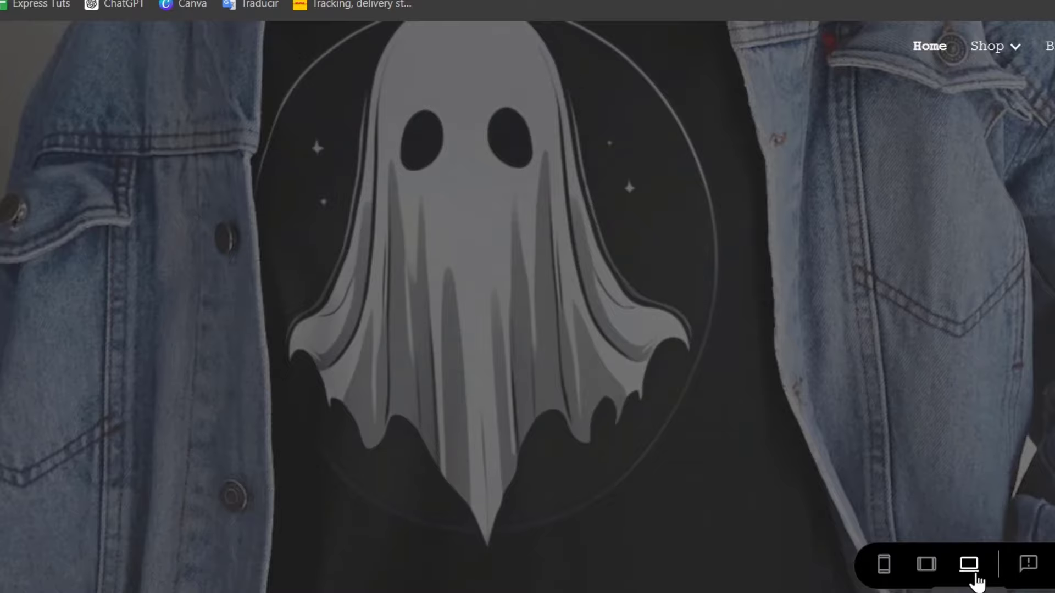
pyautogui.click(927, 566)
pyautogui.click(885, 564)
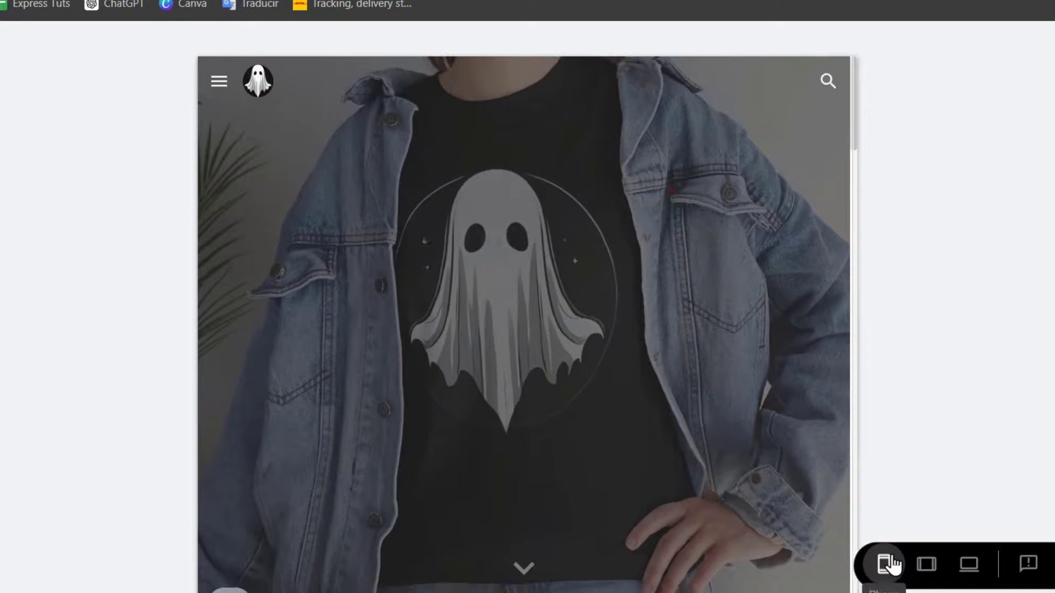
# Review the home page in the phone preview and open the Shop page from the site navigation
pyautogui.scroll(-10, 529, 259)
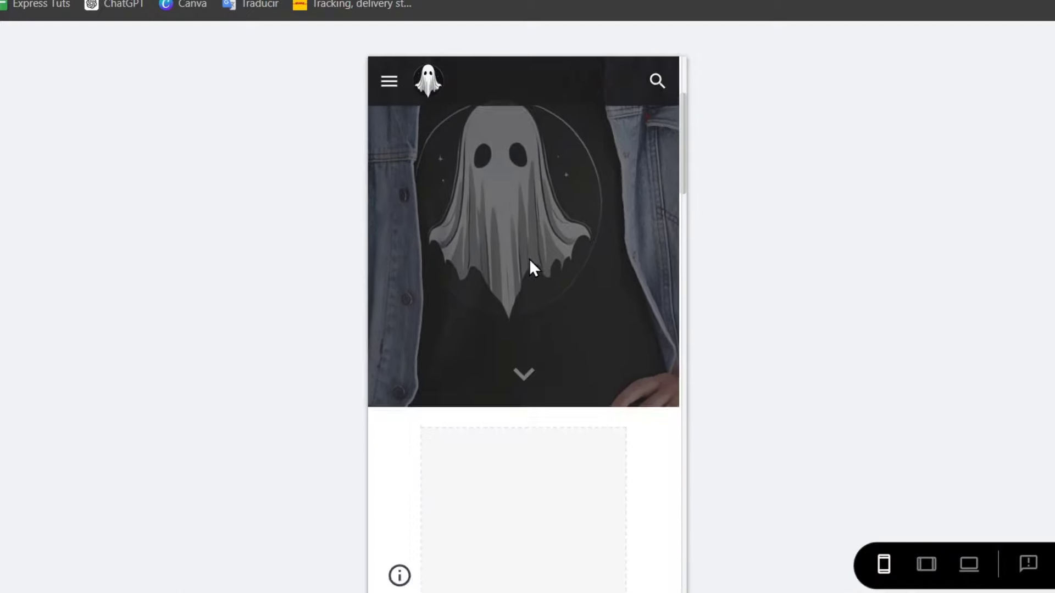
pyautogui.scroll(10, 529, 259)
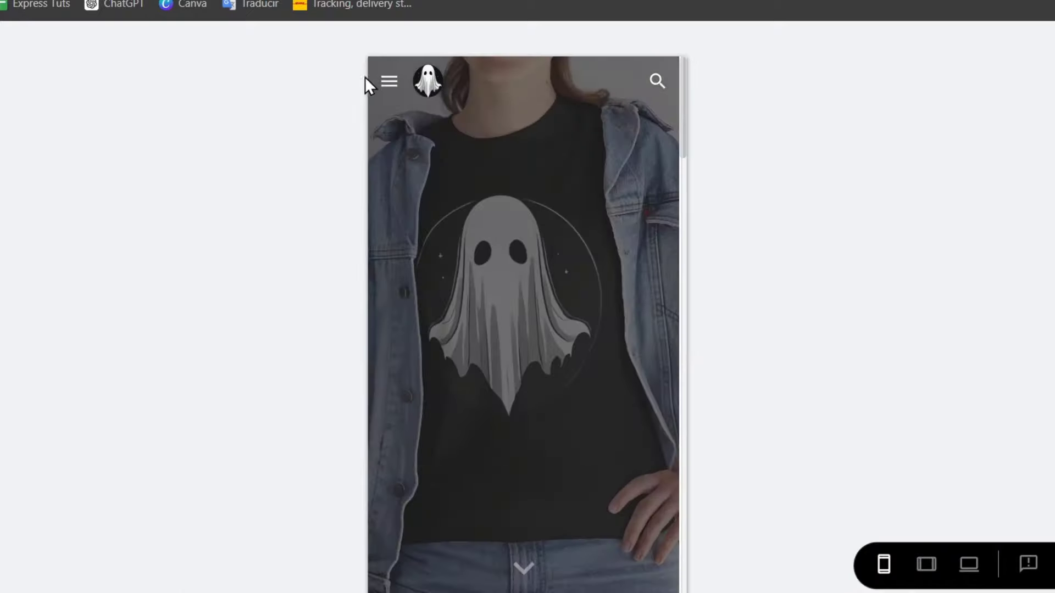
pyautogui.click(388, 82)
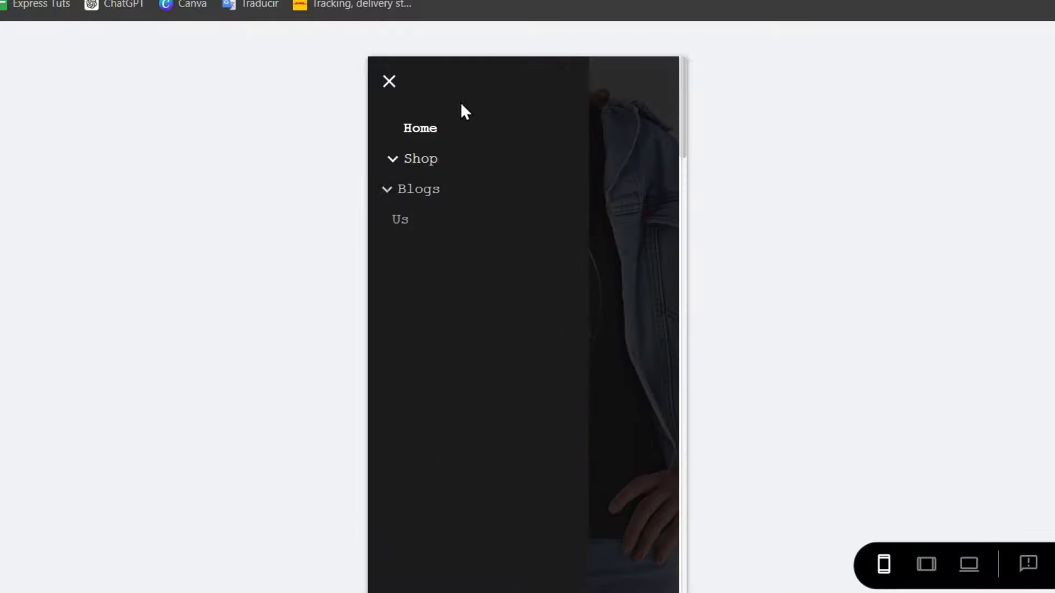
pyautogui.click(433, 160)
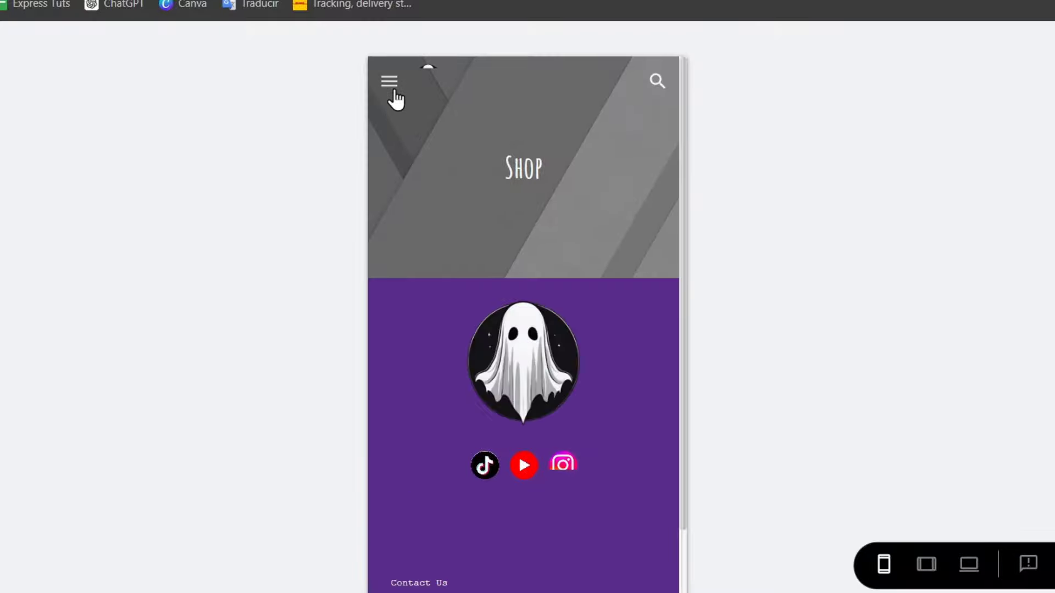
# Open the Men page in the phone preview and browse through the Unisex Heavy Cotton Tee's image carousel
pyautogui.click(393, 88)
pyautogui.click(432, 189)
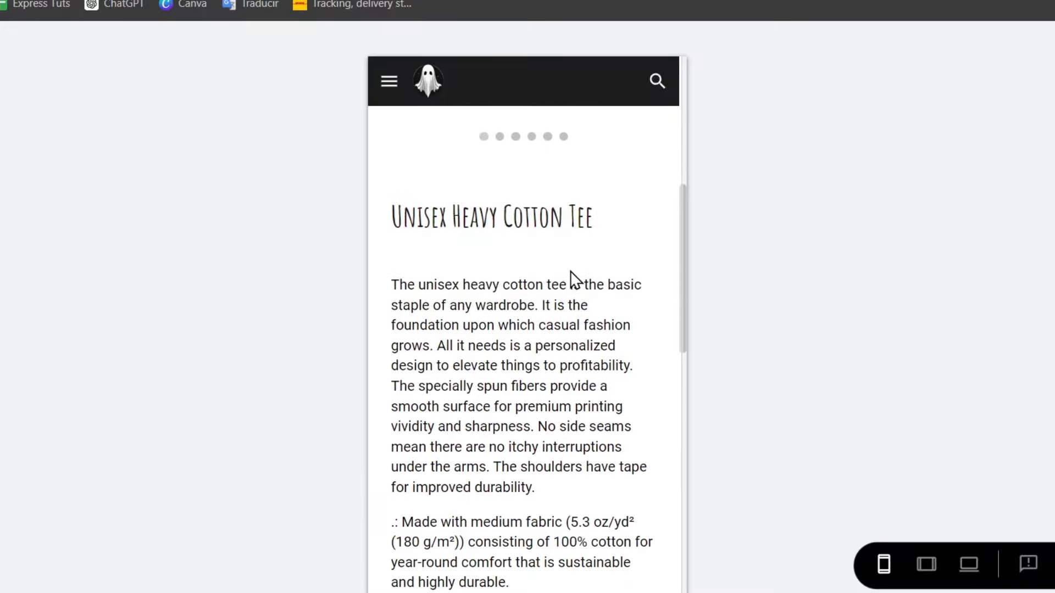
pyautogui.scroll(-5, 571, 274)
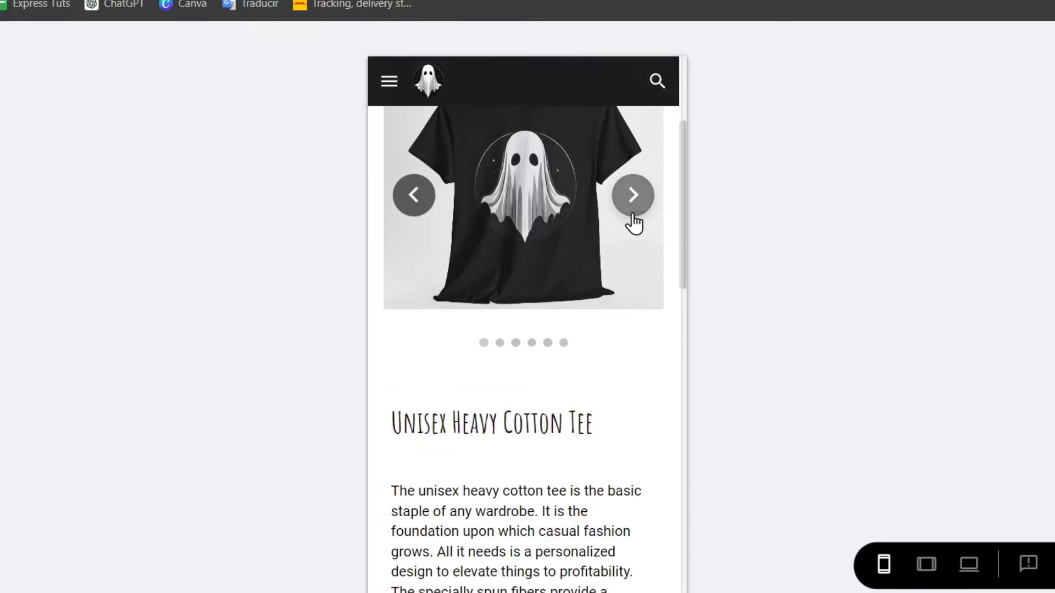
pyautogui.click(632, 214)
pyautogui.click(633, 214)
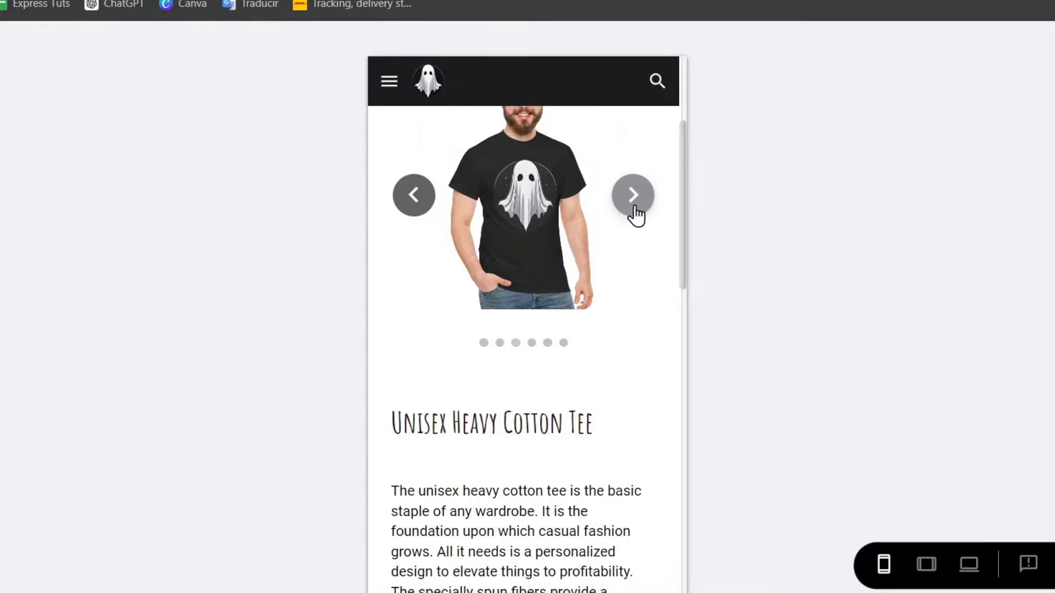
pyautogui.click(633, 211)
# Review the rest of the Men page down to the footer and return to its beginning
pyautogui.scroll(-15, 632, 215)
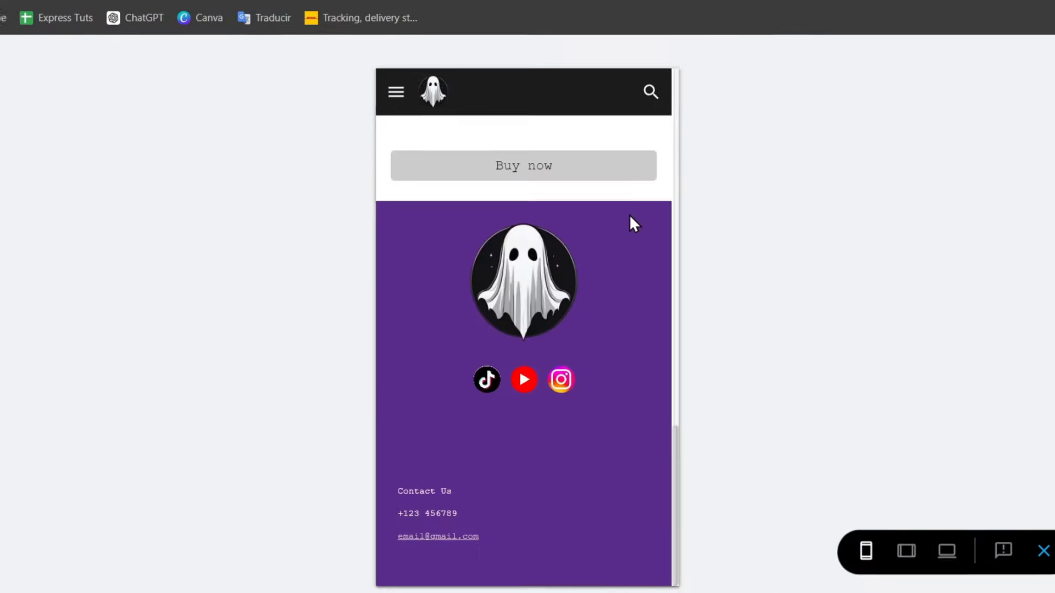
pyautogui.scroll(10, 634, 216)
pyautogui.scroll(5, 615, 237)
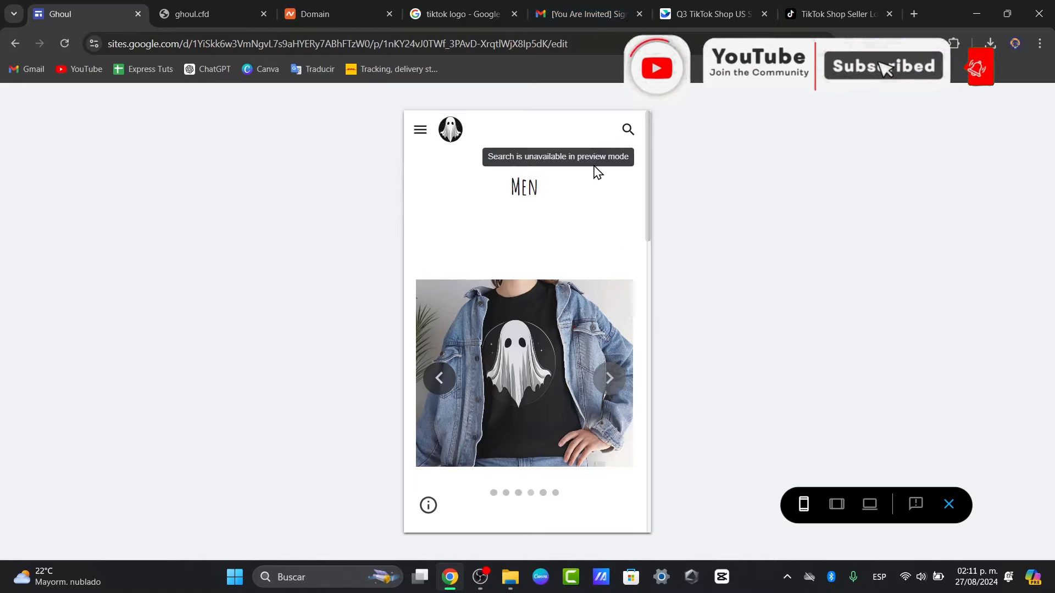
# Check the Namecheap page for the ghoul.cfd domain, and return to the Ghoul phone preview to reopen its site navigation
pyautogui.click(339, 5)
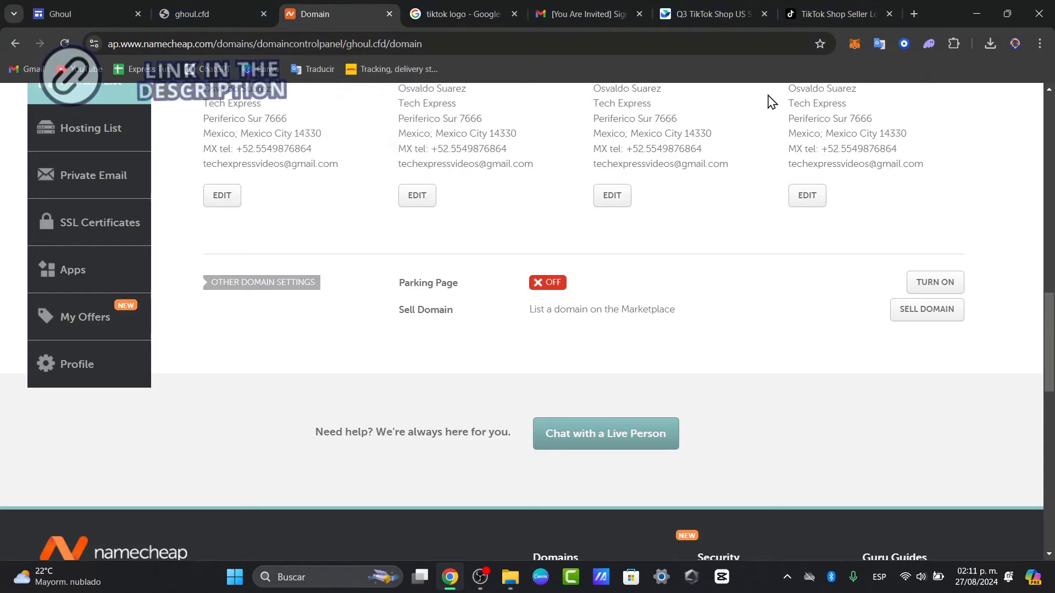
pyautogui.hotkey('ctrl', '1')
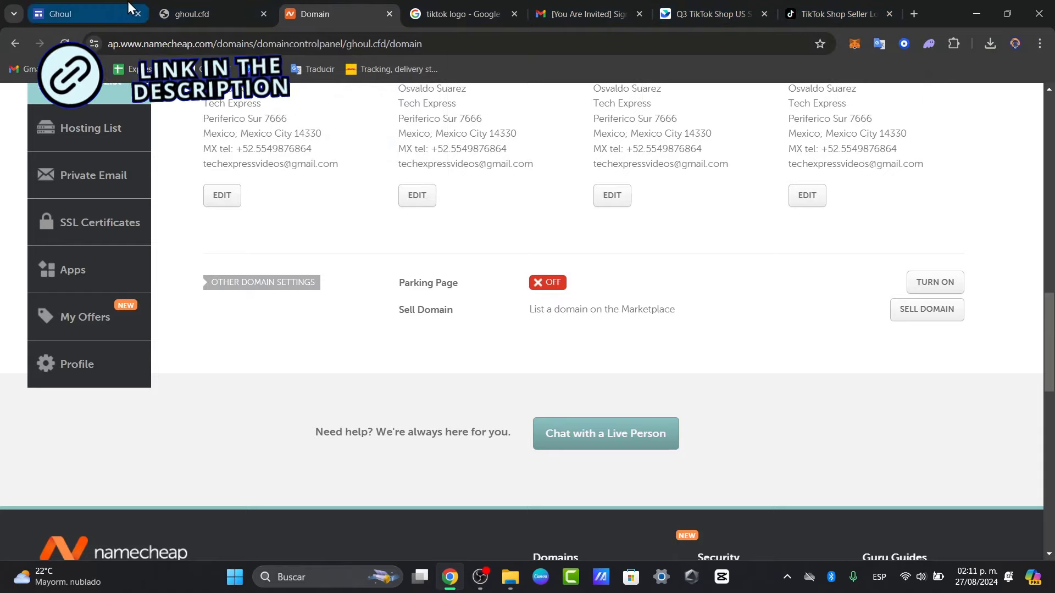
pyautogui.scroll(-10, 591, 282)
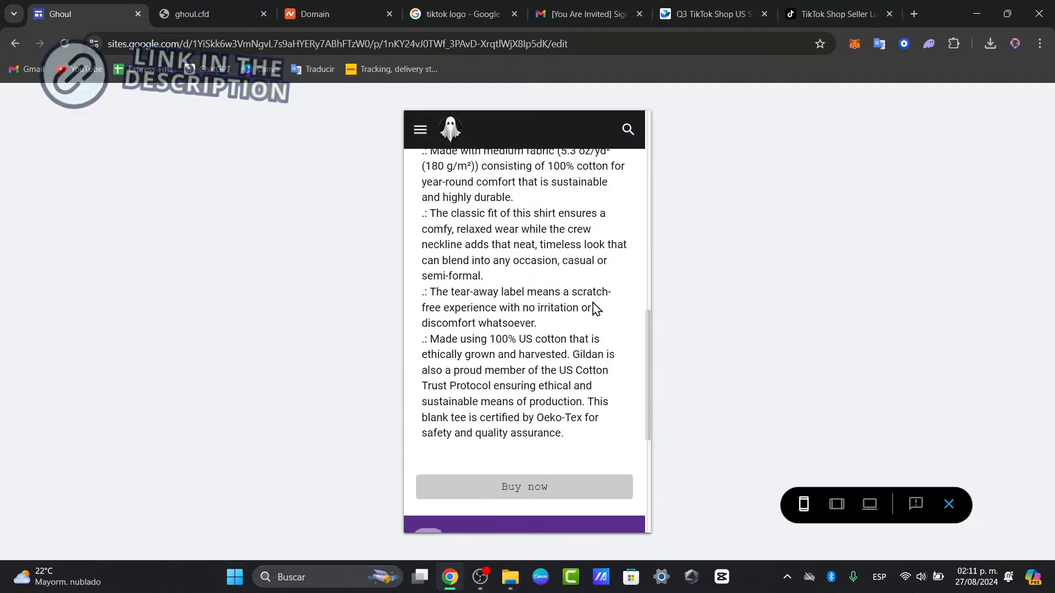
pyautogui.scroll(10, 593, 308)
pyautogui.click(428, 147)
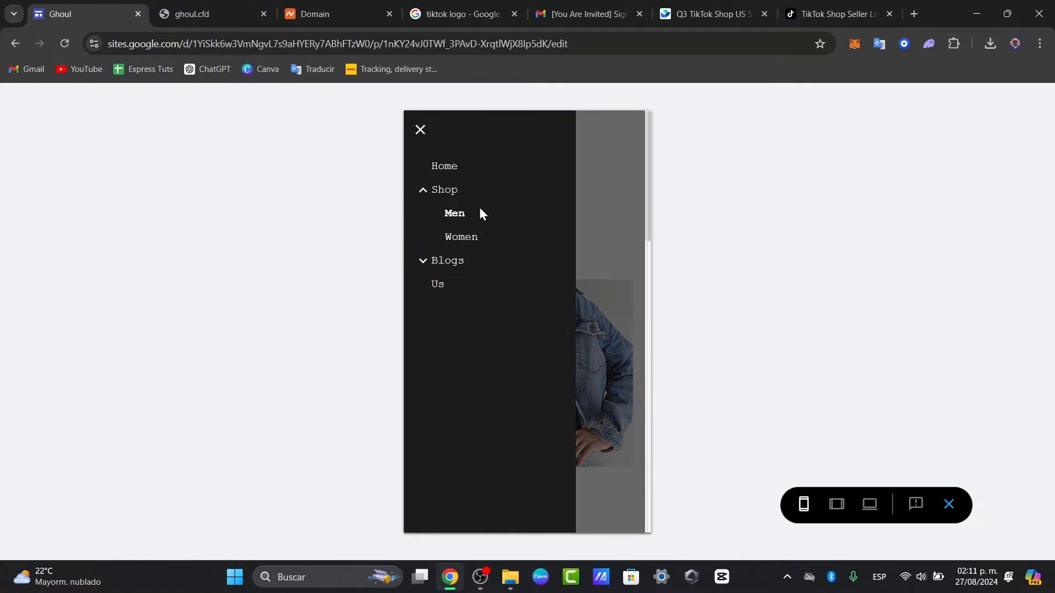